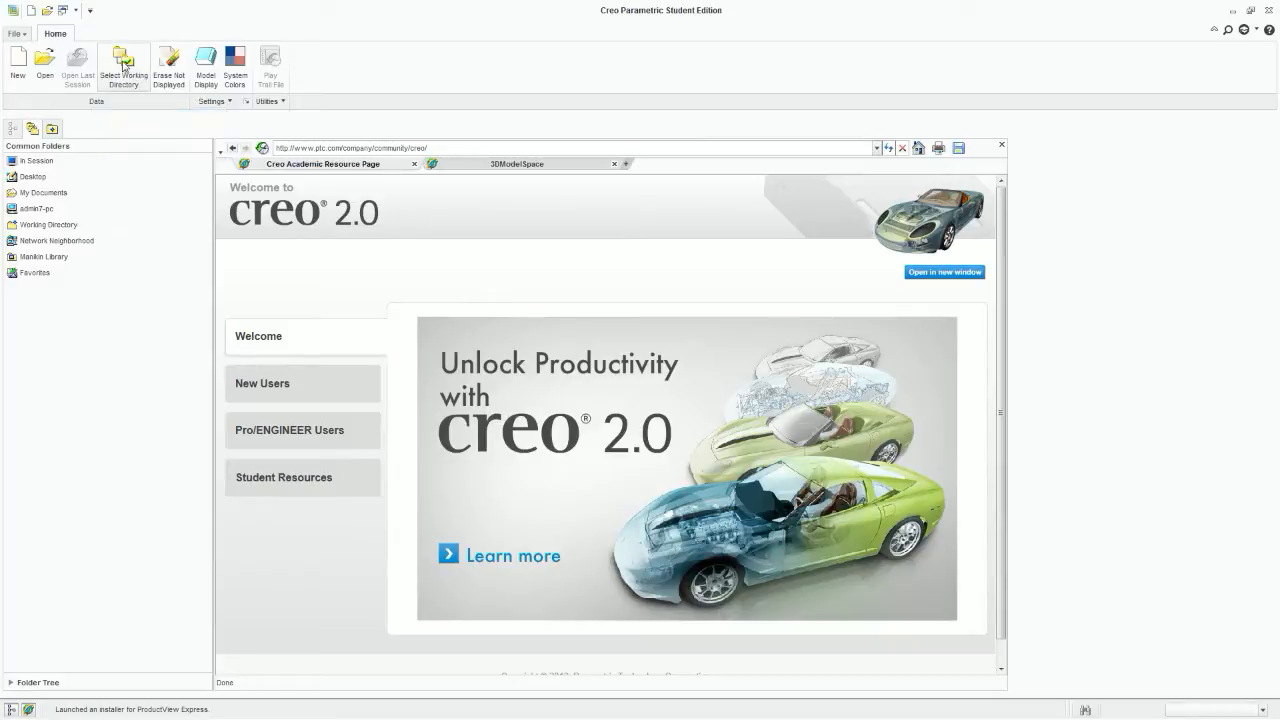
Step: Set the working directory to the K: drive
click(126, 66)
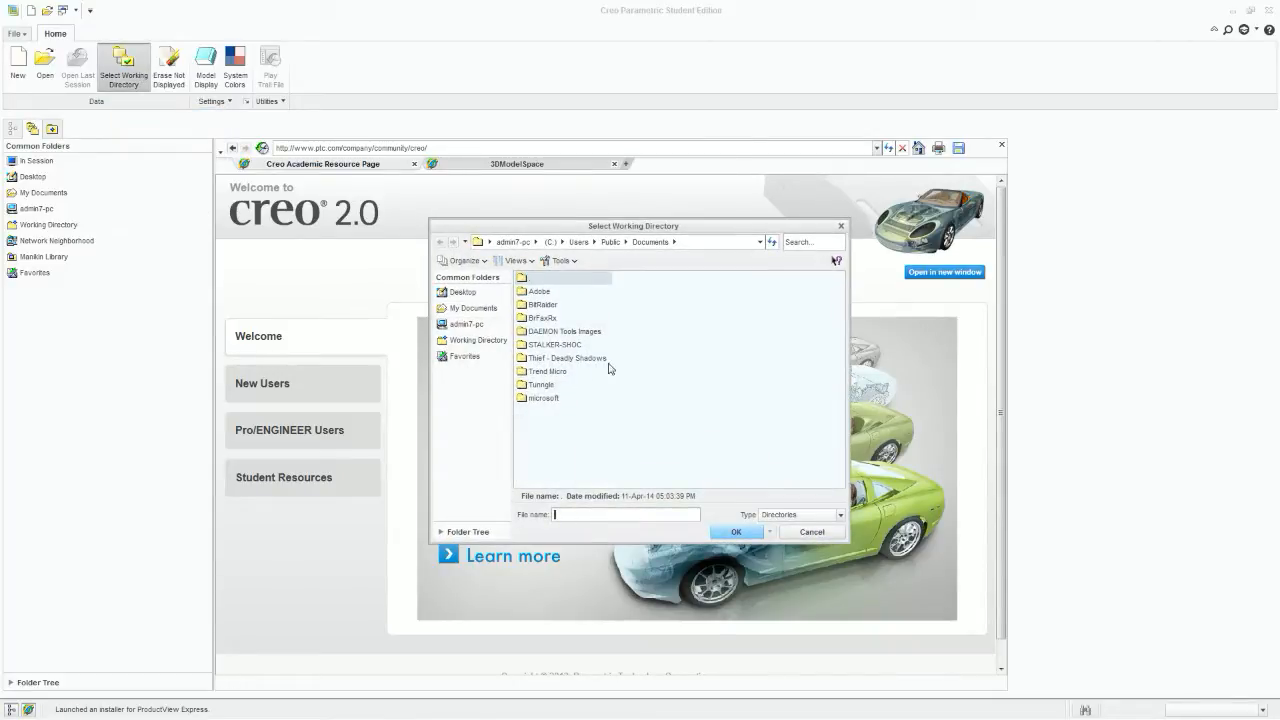
click(477, 326)
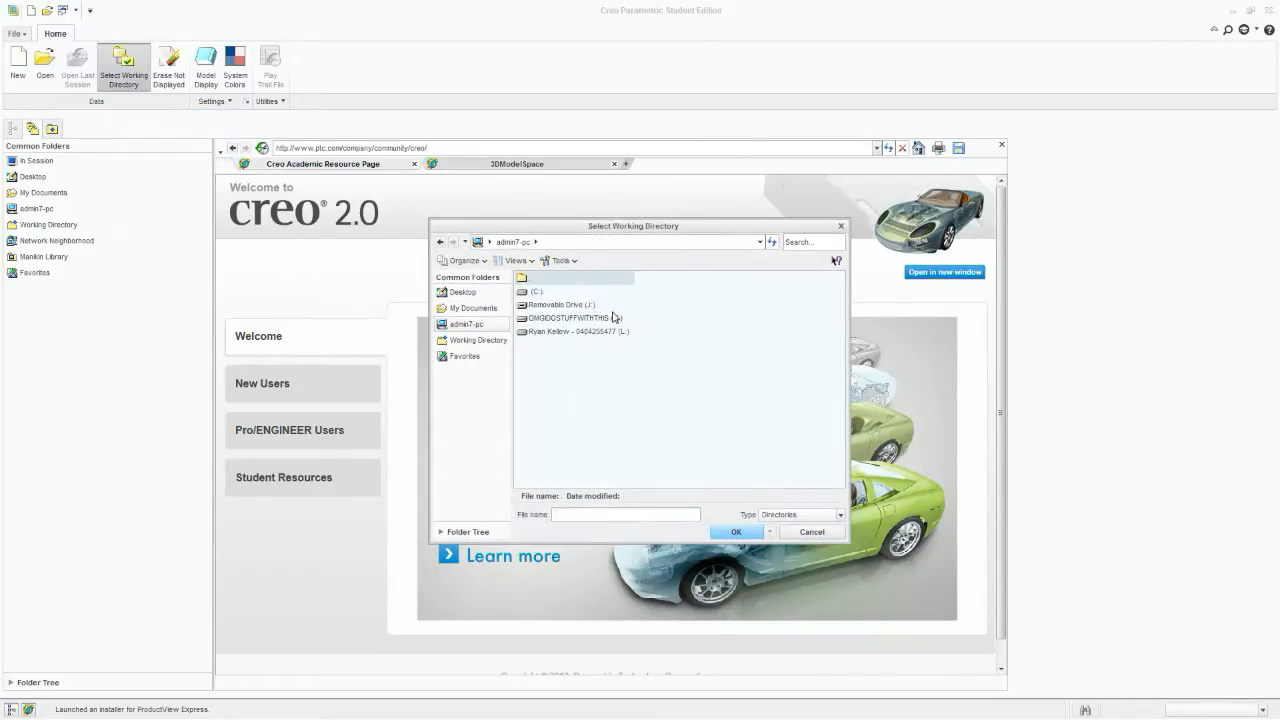
double_click(571, 318)
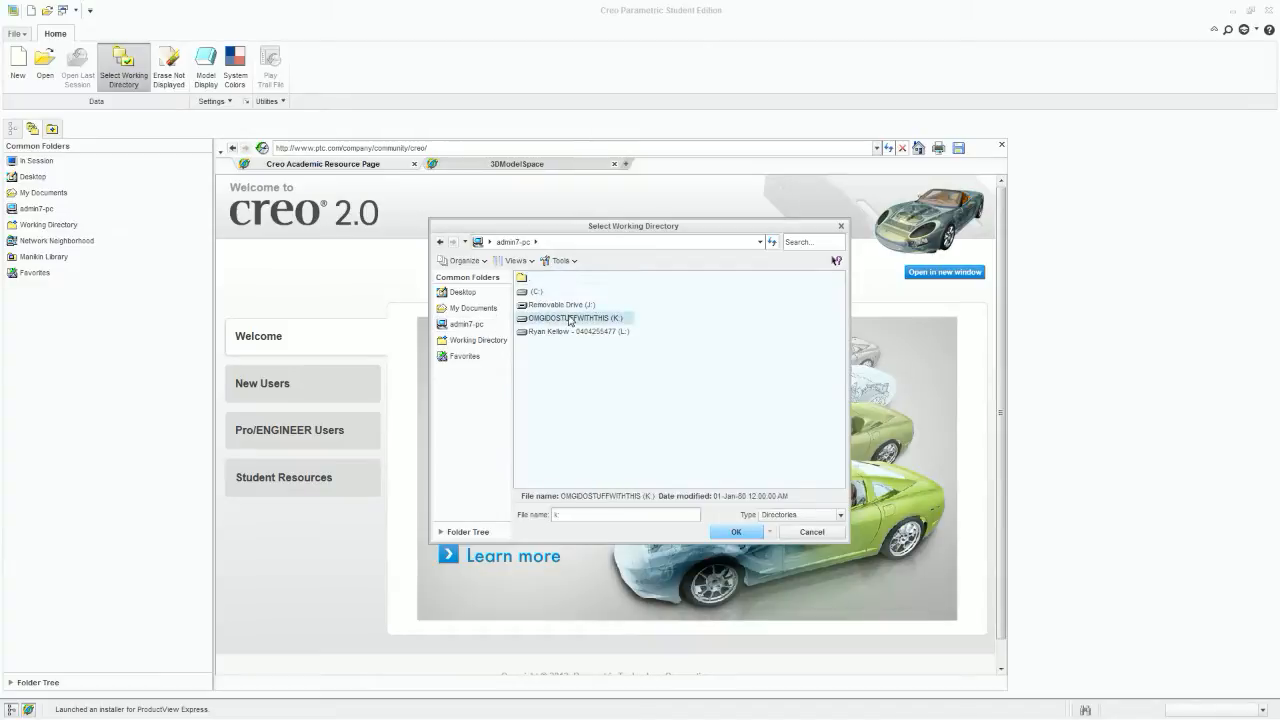
click(737, 532)
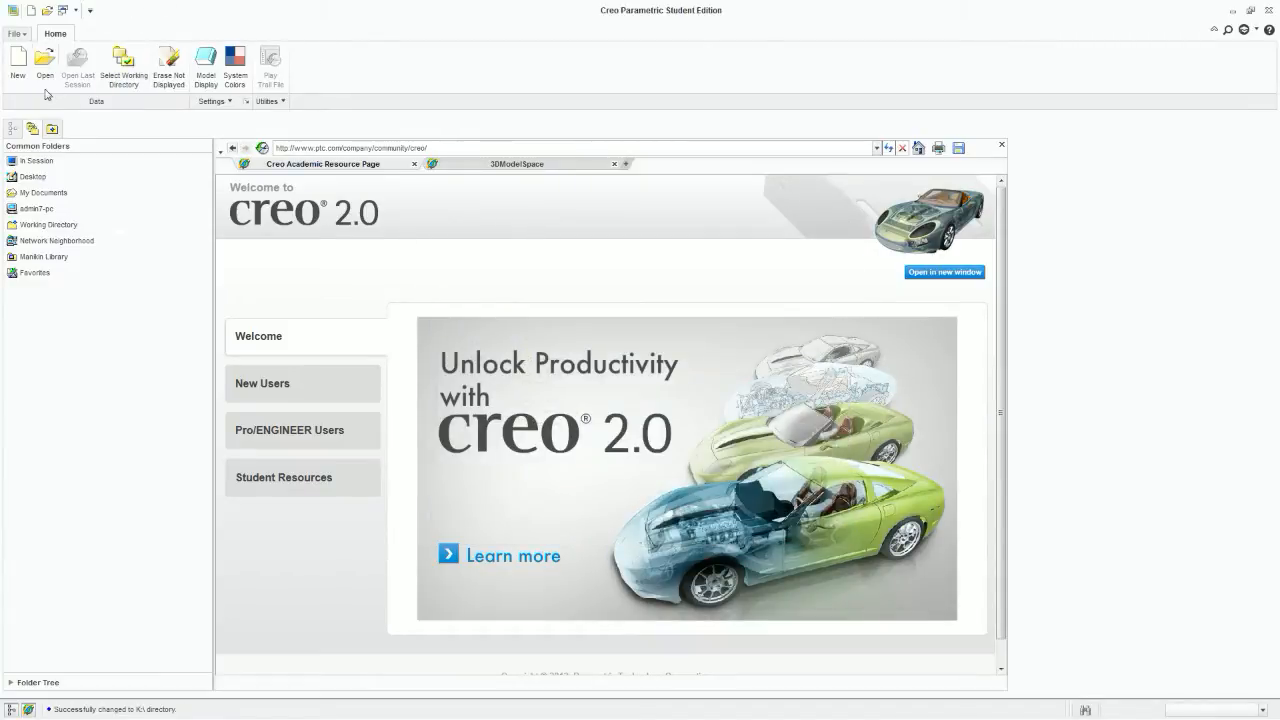
Step: Create a design assembly named Mousetop without the default template, using the mmns_asm_design template
click(18, 65)
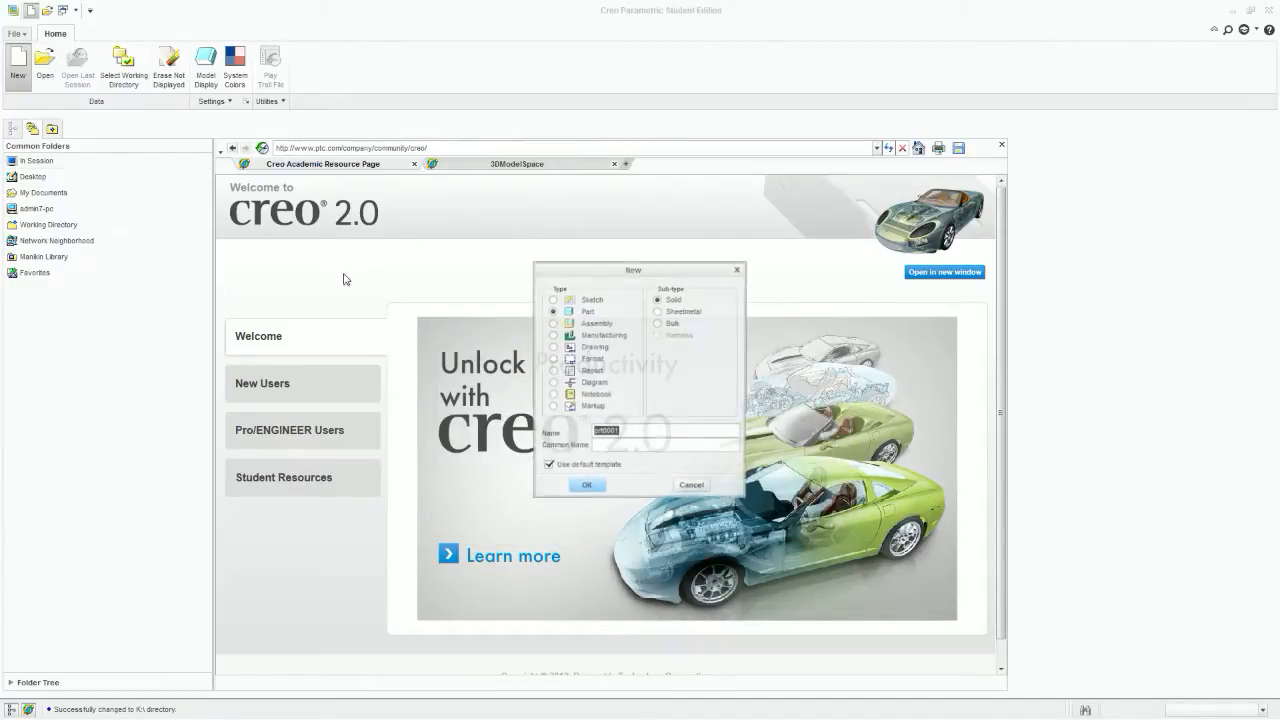
click(551, 323)
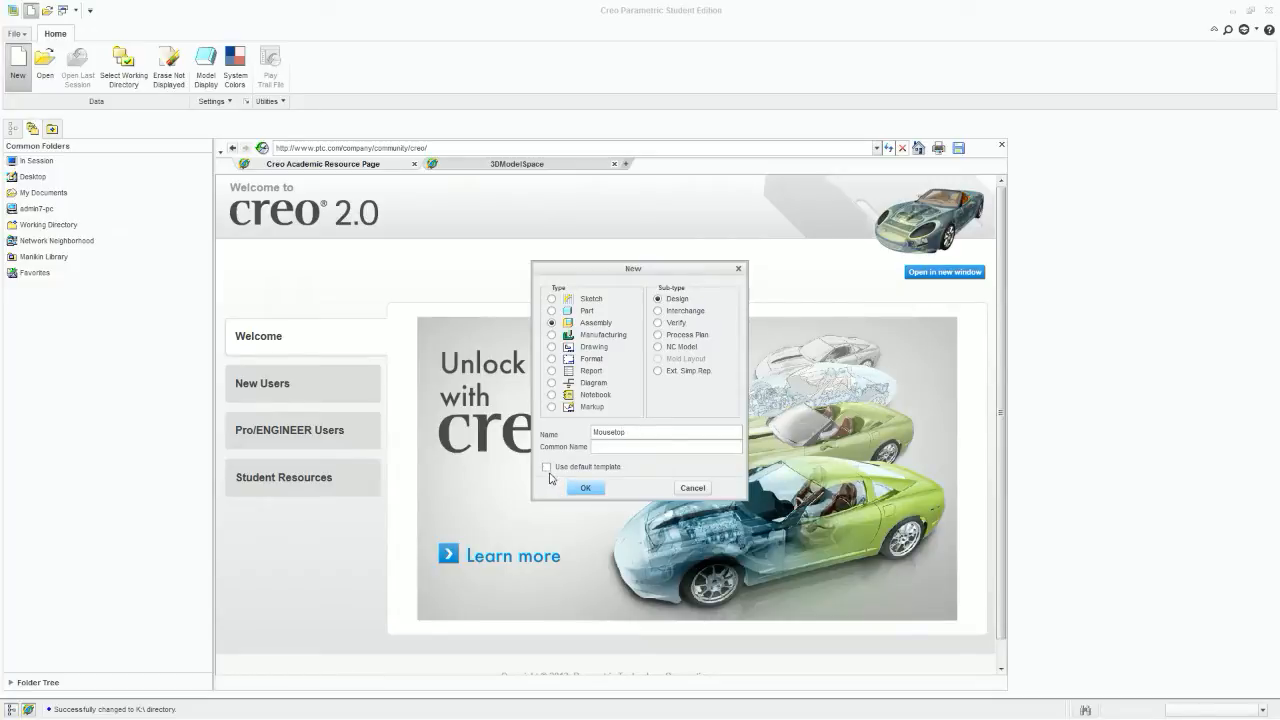
click(586, 488)
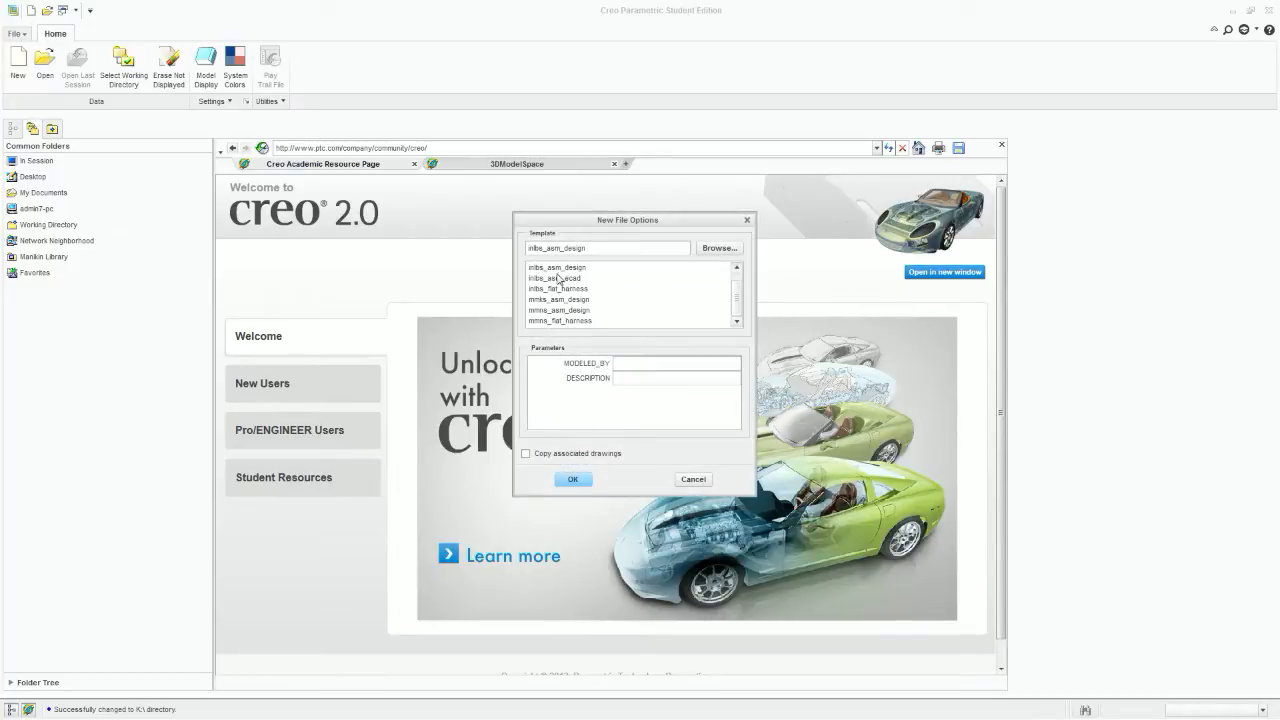
click(549, 311)
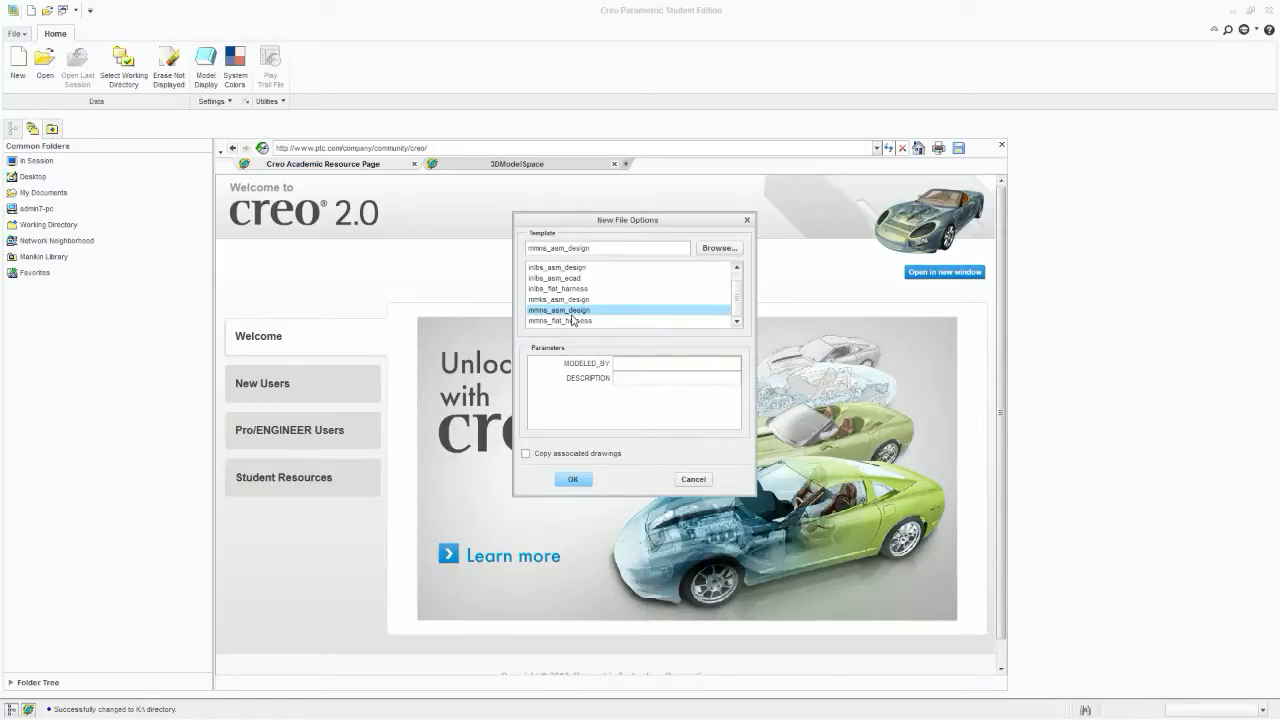
click(574, 479)
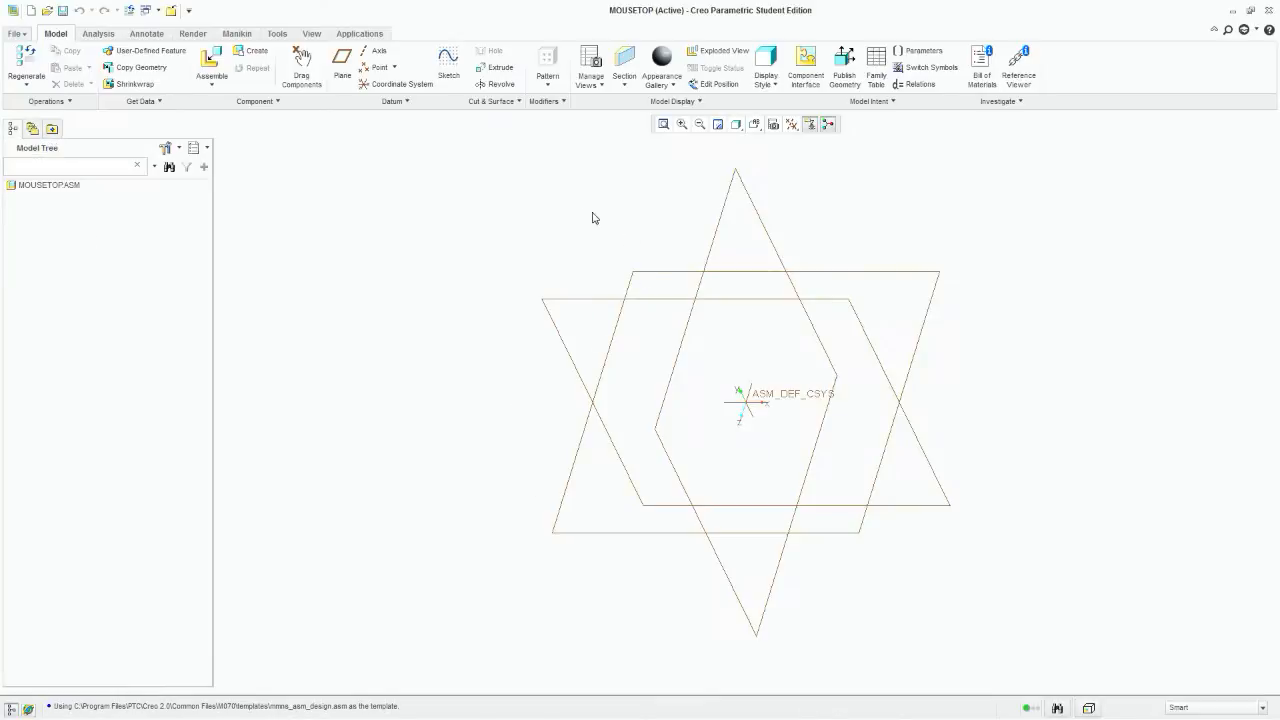
Step: Turn on the display of features in the assembly's model tree
middle_drag(539, 353, 511, 286)
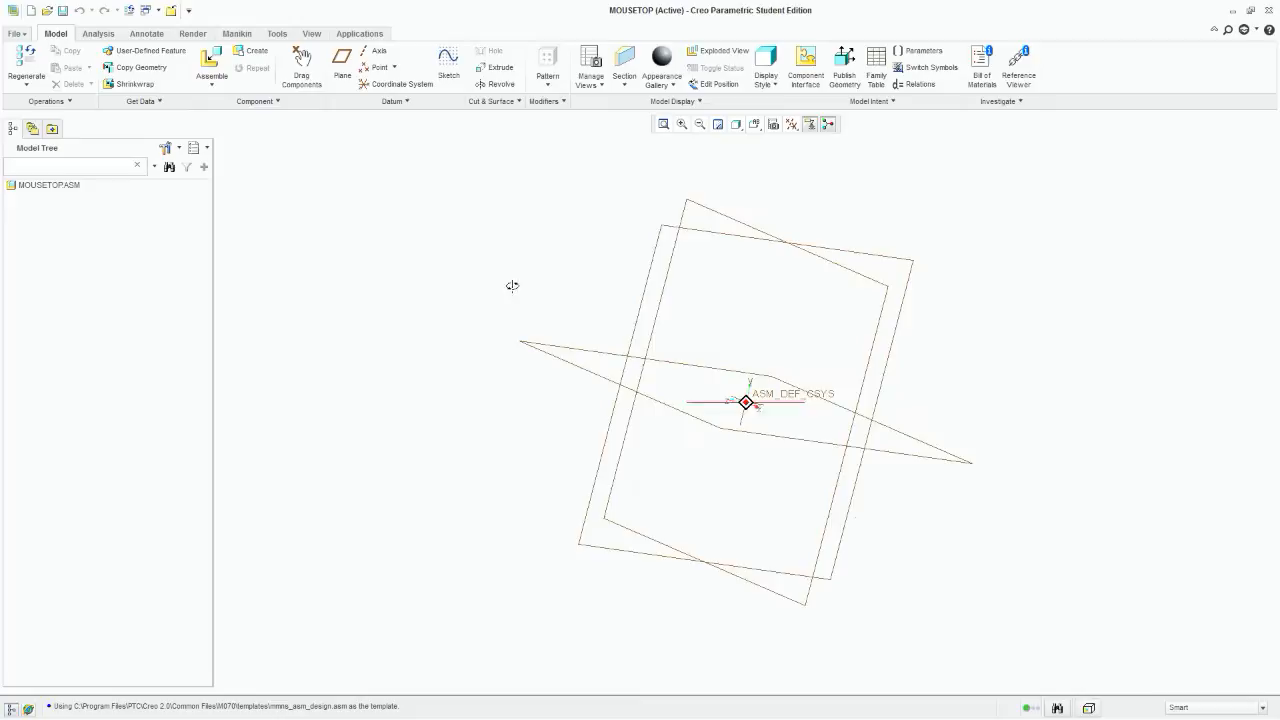
click(166, 148)
click(132, 173)
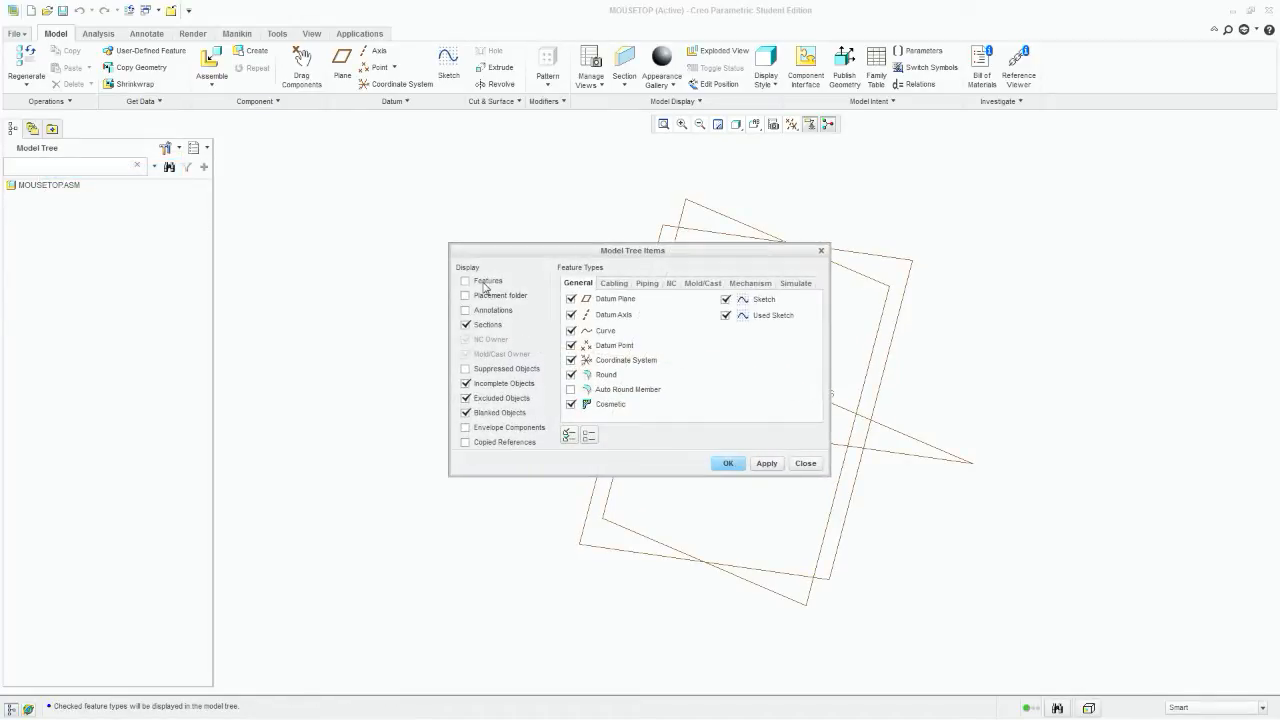
click(767, 463)
click(728, 463)
middle_drag(743, 386, 620, 315)
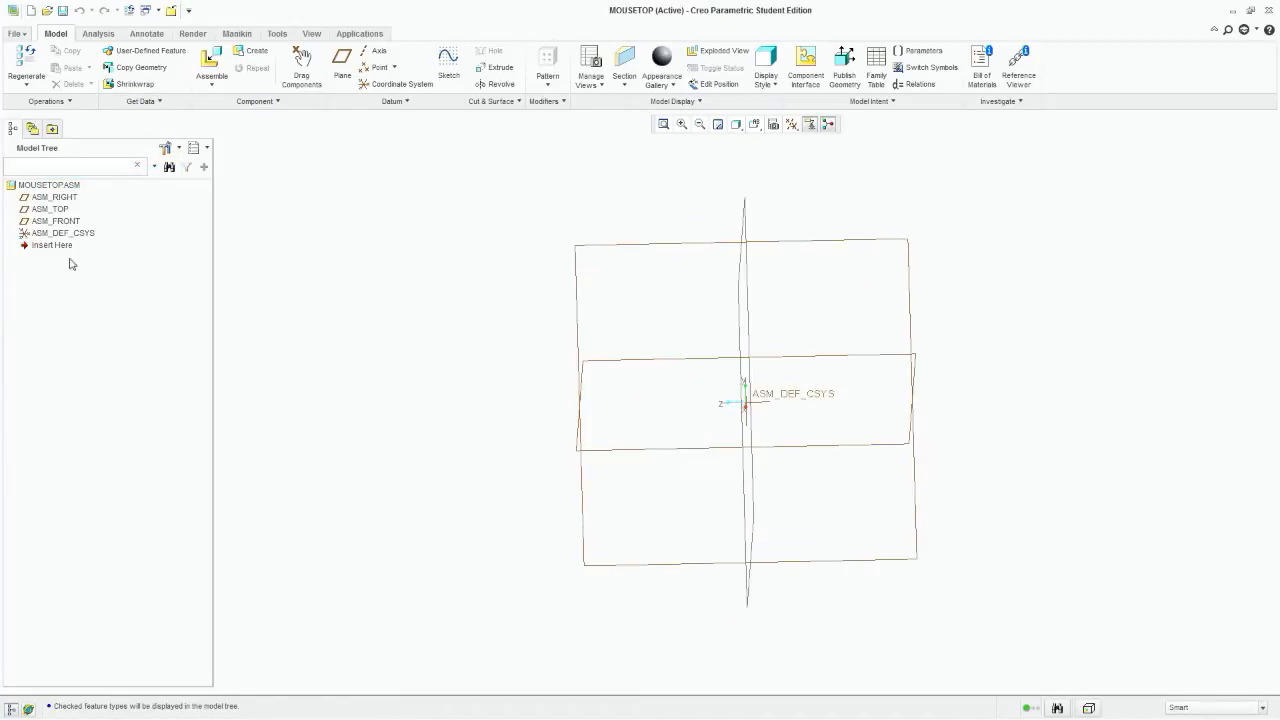
Step: Create a standard skeleton model named MOUSETOP_SKEL in the assembly, using the Create features method
click(250, 58)
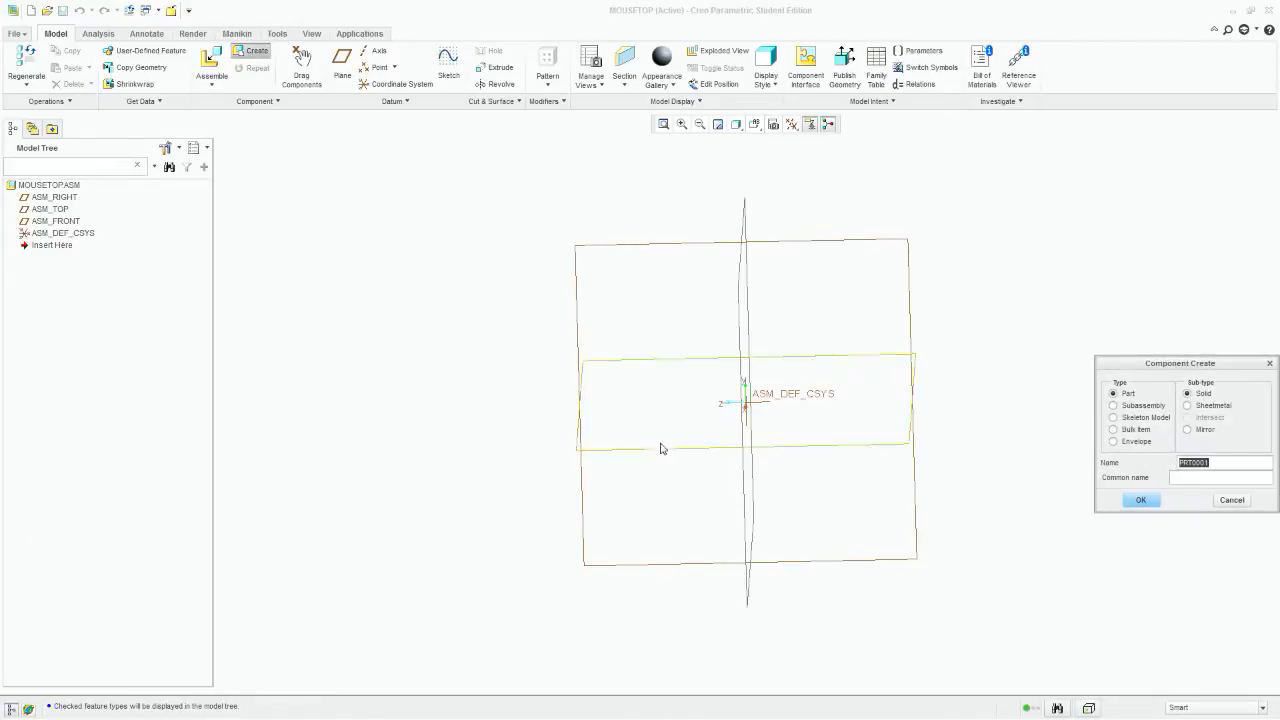
click(1114, 418)
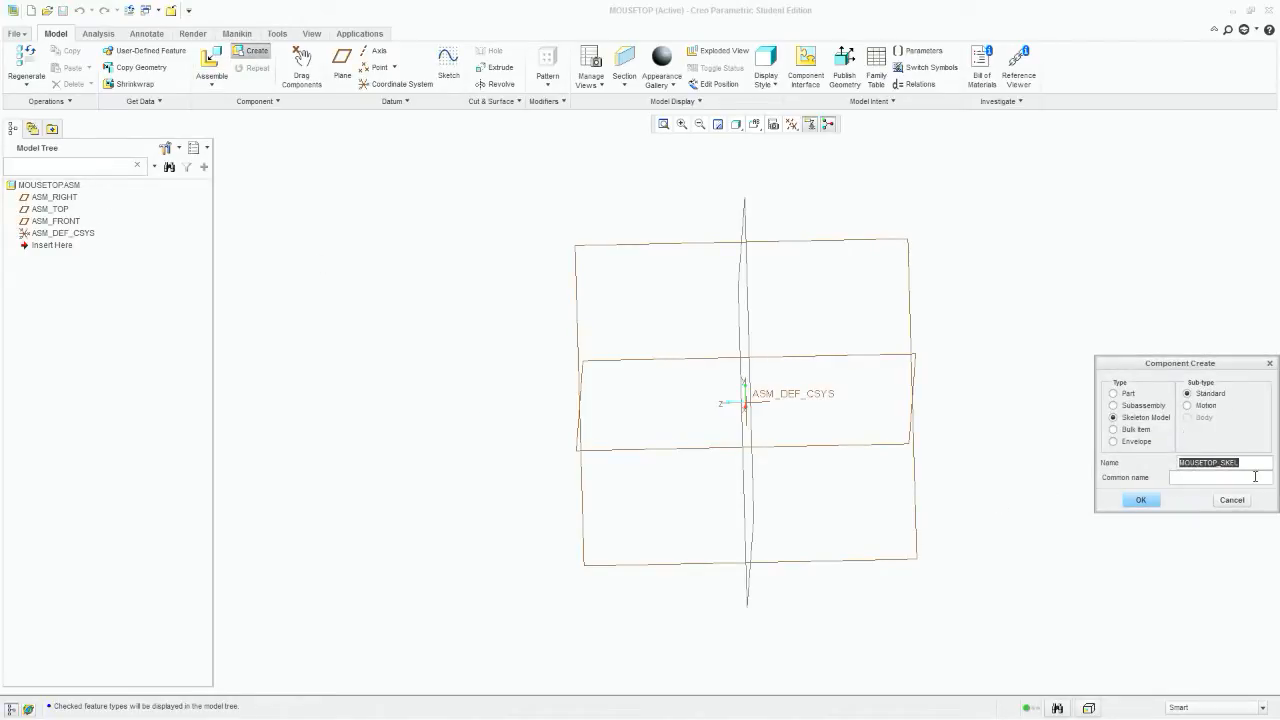
click(1141, 501)
click(1146, 421)
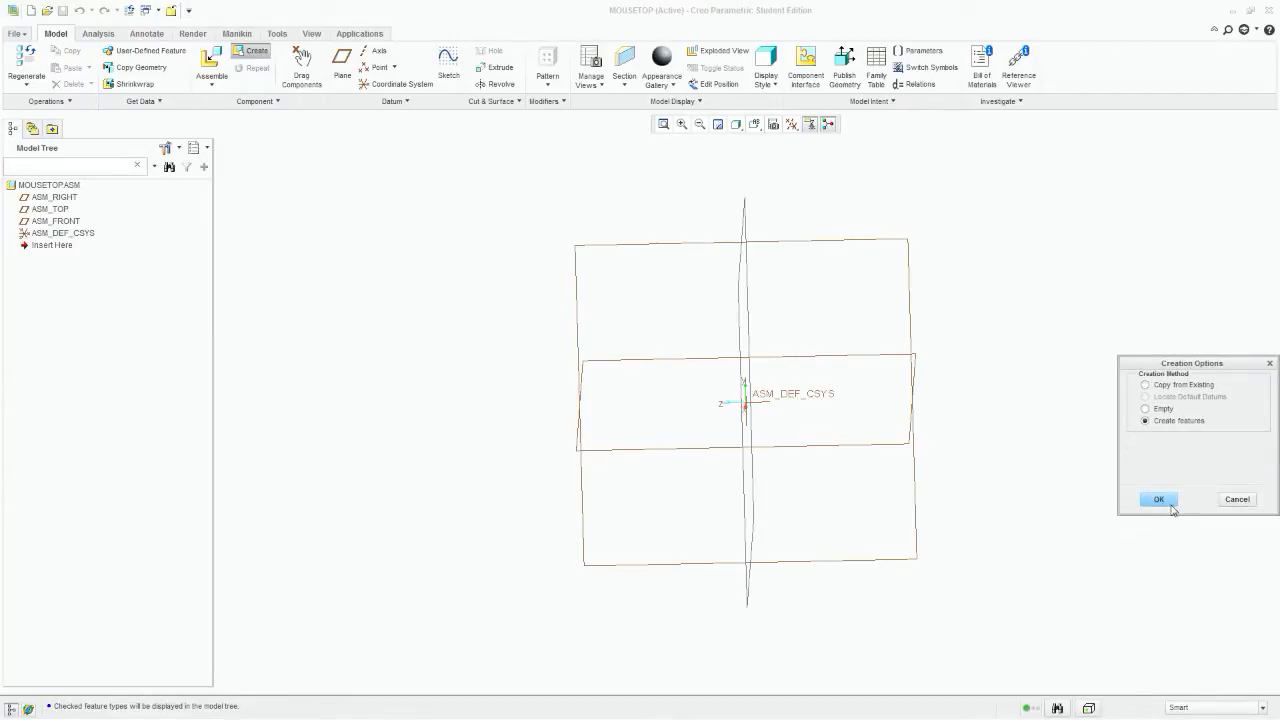
click(1160, 516)
Step: Add three datum planes to the skeleton at zero offset from ASM_FRONT, ASM_RIGHT and ASM_TOP
middle_drag(808, 469, 746, 463)
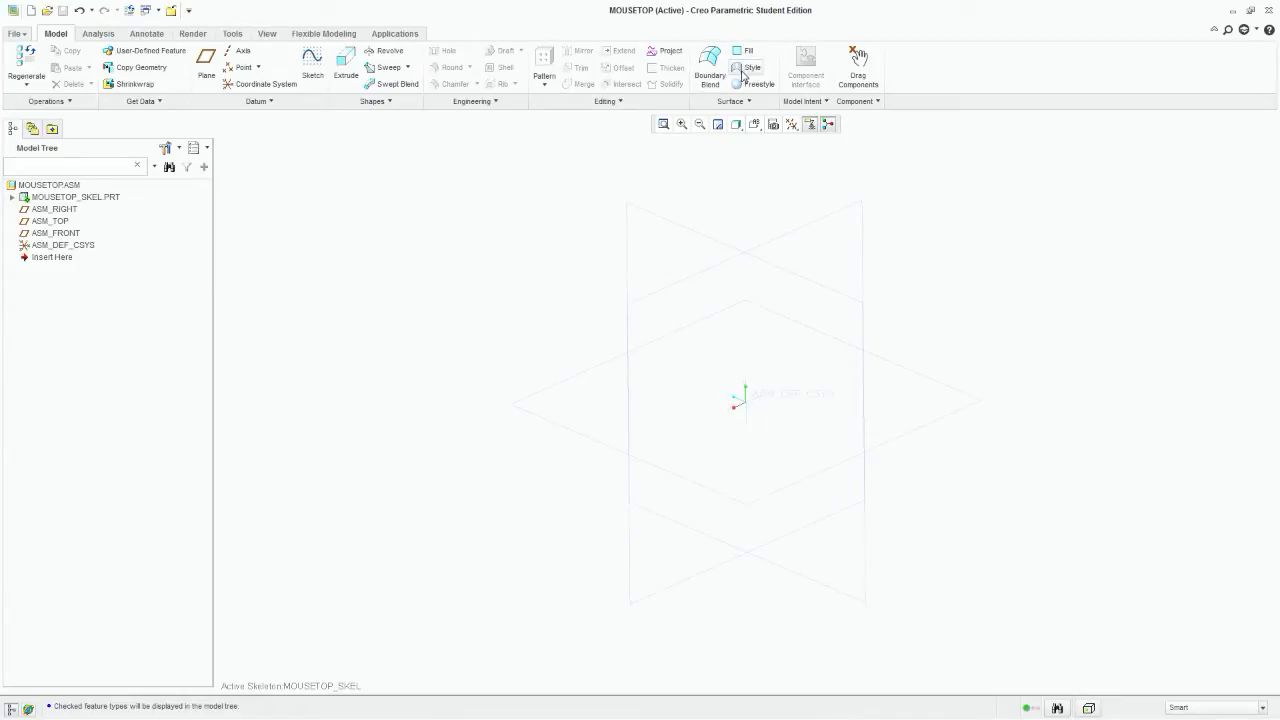
click(206, 67)
click(694, 280)
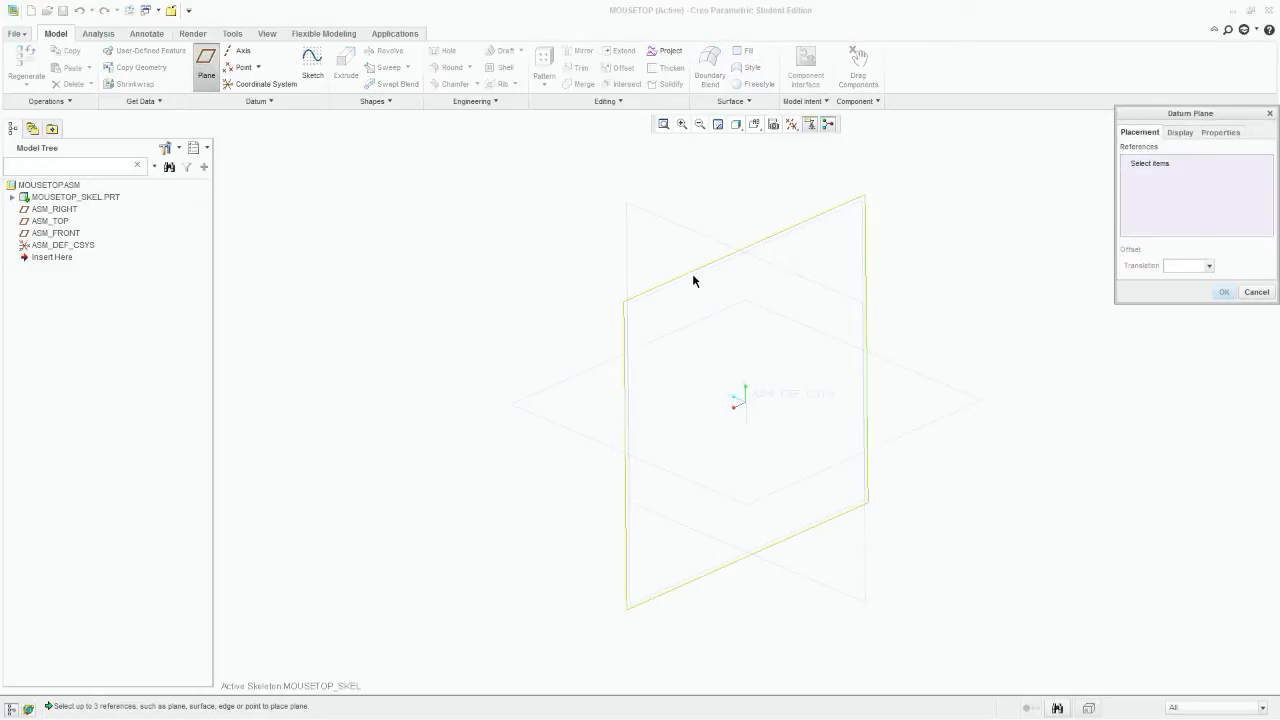
click(1224, 292)
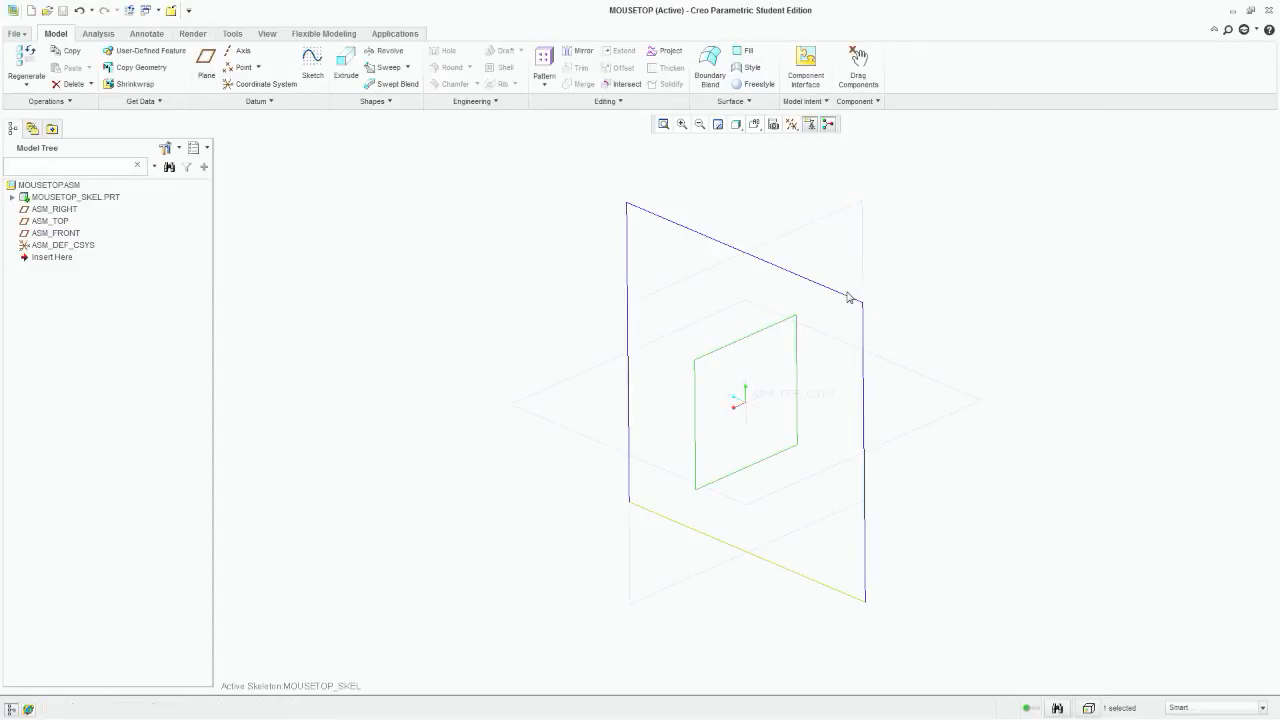
click(849, 298)
click(206, 62)
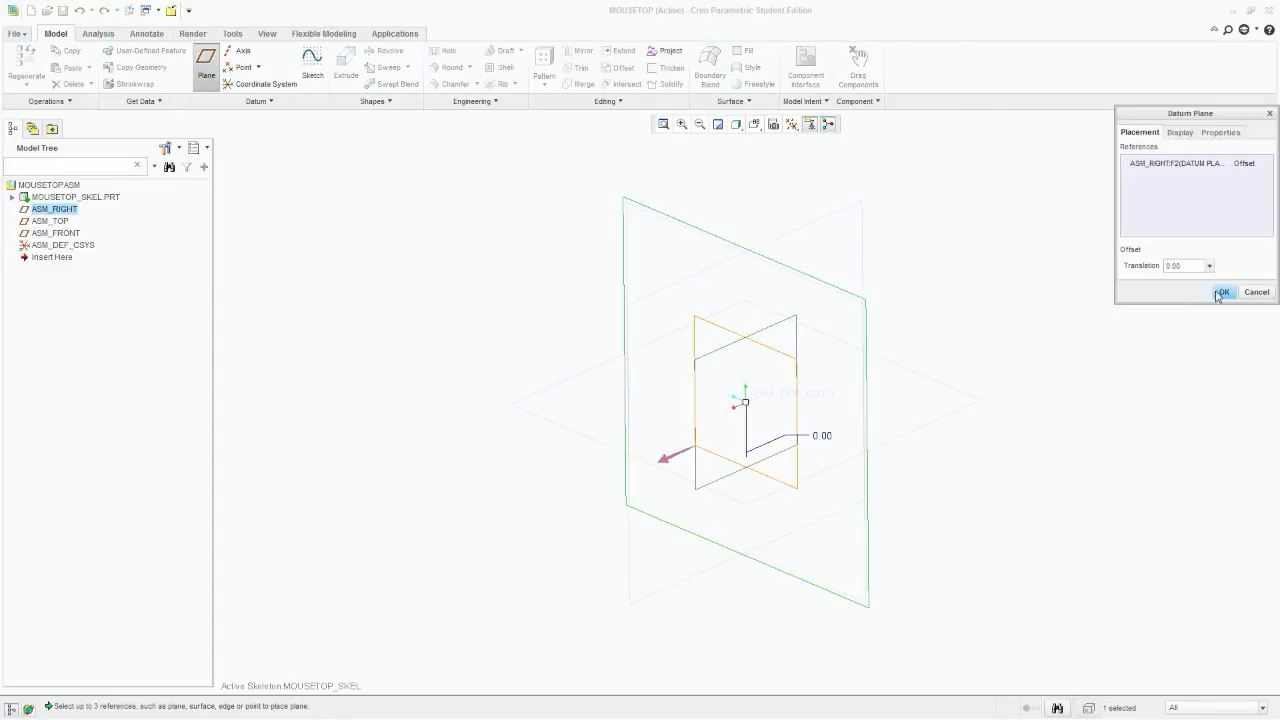
click(1221, 292)
click(967, 410)
click(206, 65)
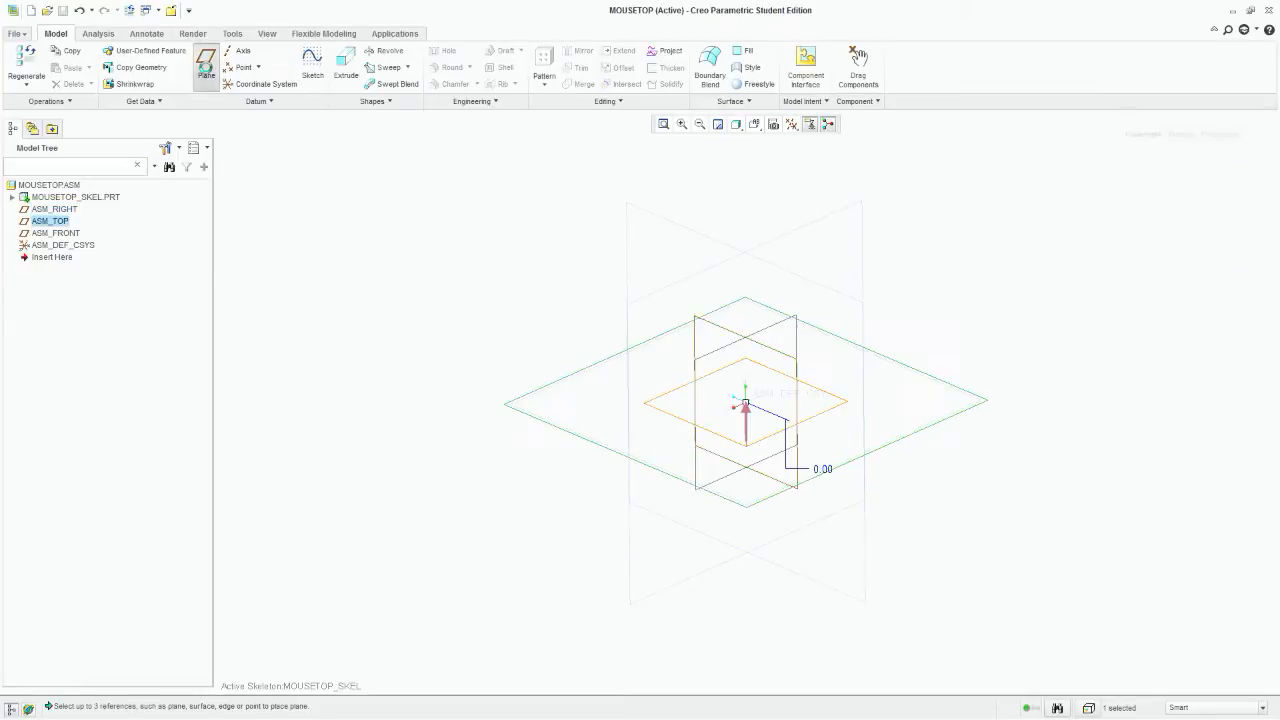
click(1222, 292)
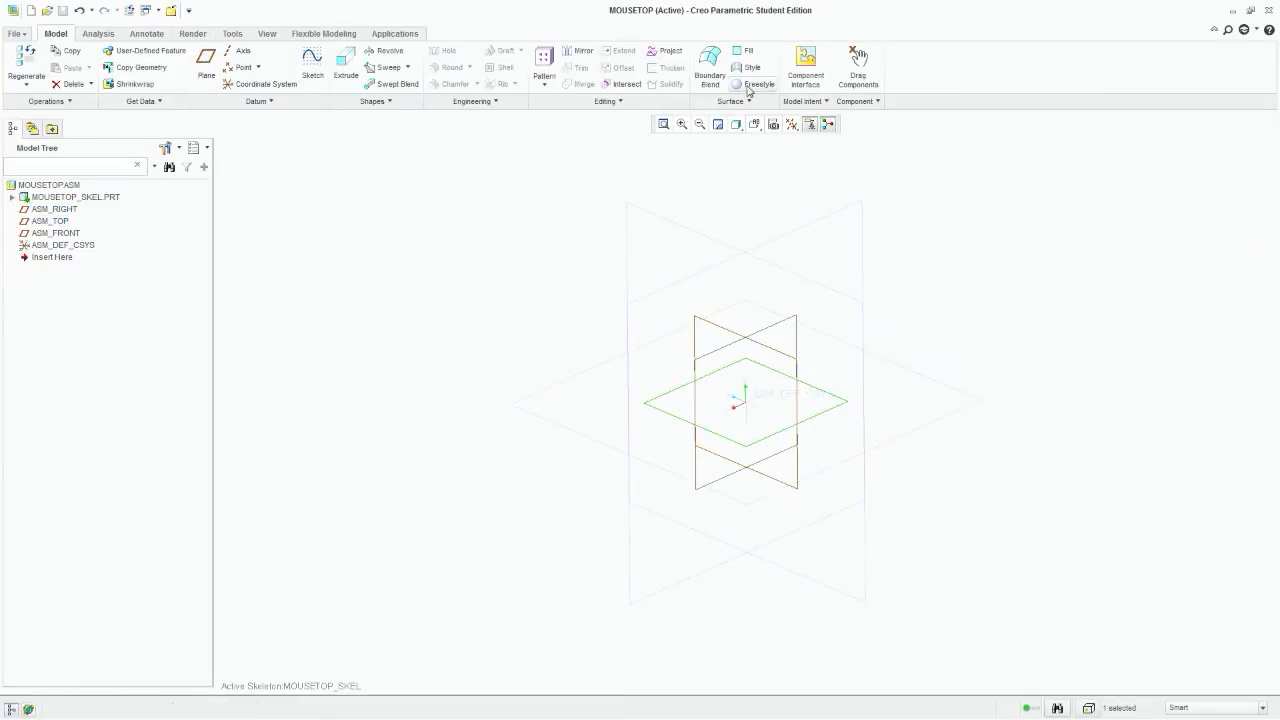
Step: Add a coordinate system to the skeleton, offset 0 in X, Y and Z from ASM_DEF_CSYS
click(262, 84)
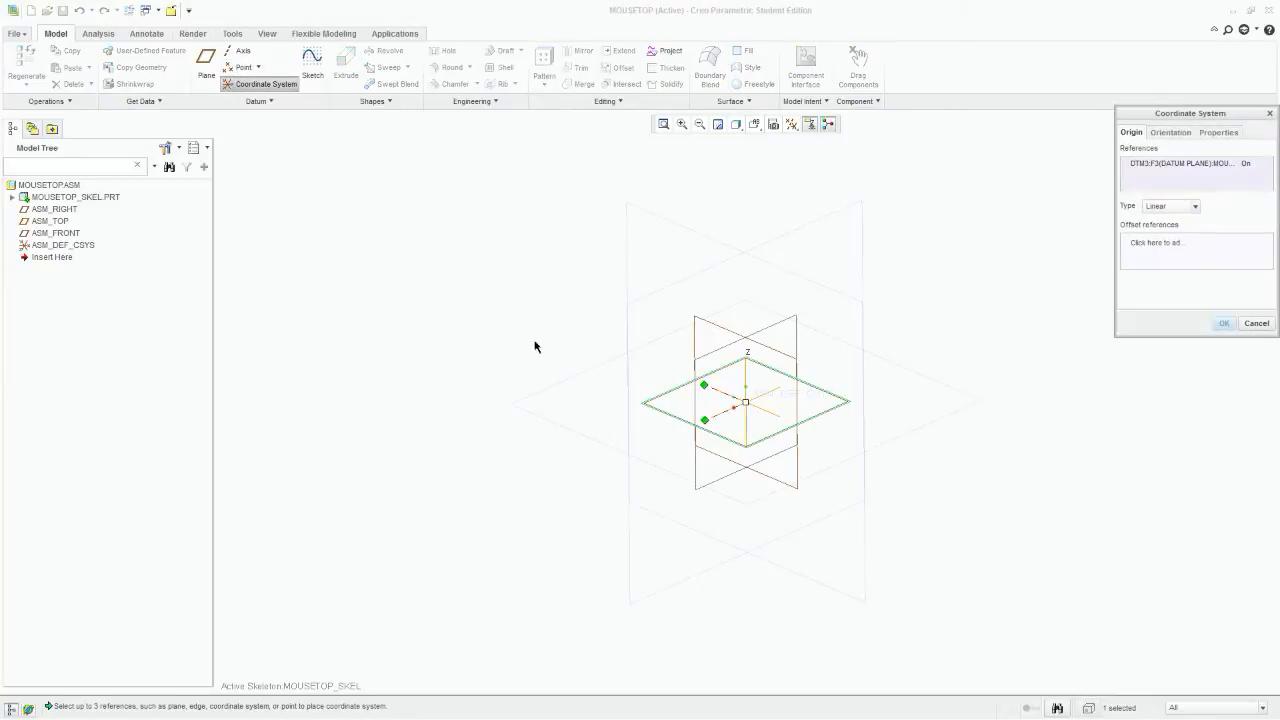
click(774, 398)
scroll(783, 401, down, 3)
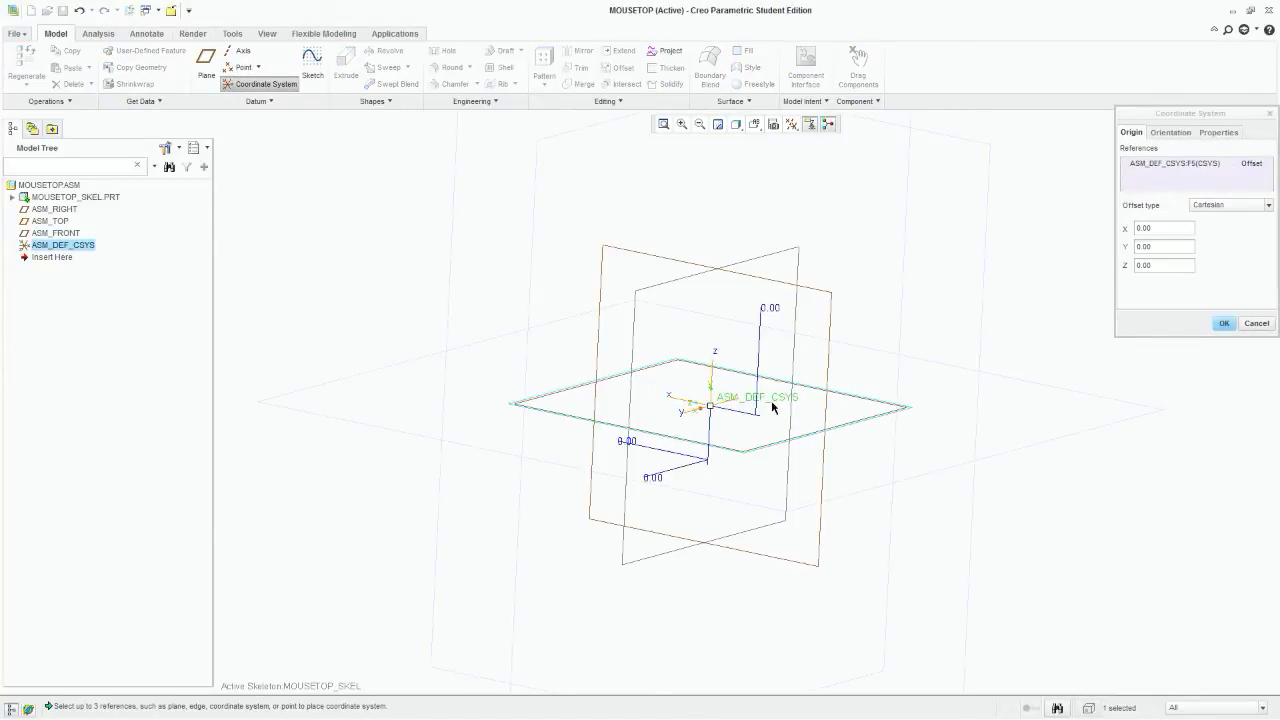
click(1225, 324)
Step: Examine the skeleton's datum planes and coordinate system in the model tree and compare their orientation with the assembly datums
middle_drag(1063, 286, 1005, 253)
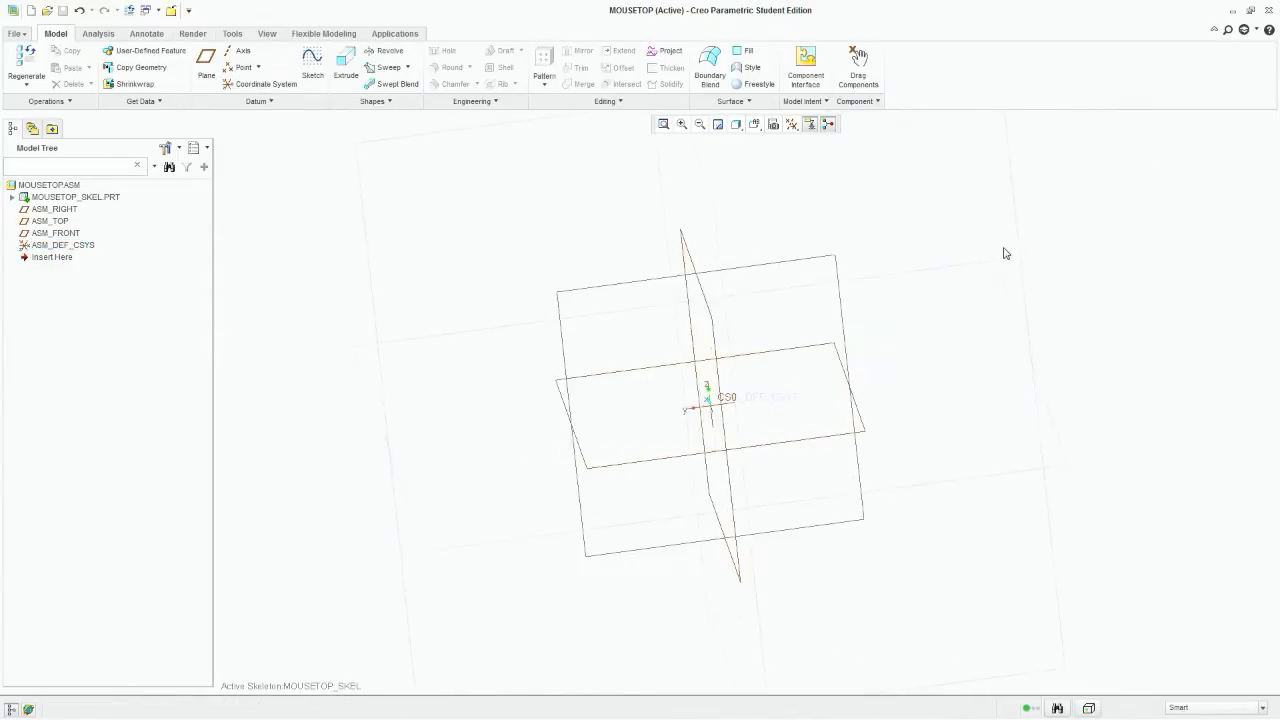
scroll(1005, 253, down, 2)
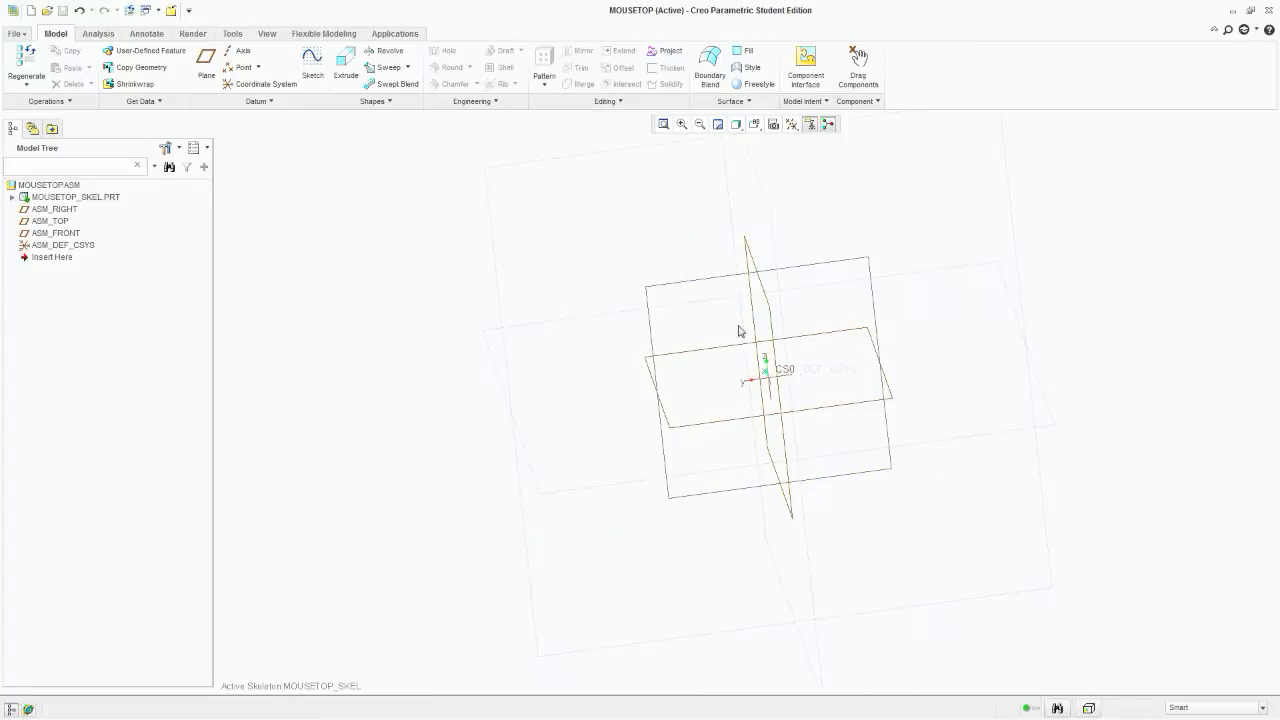
click(13, 197)
click(55, 245)
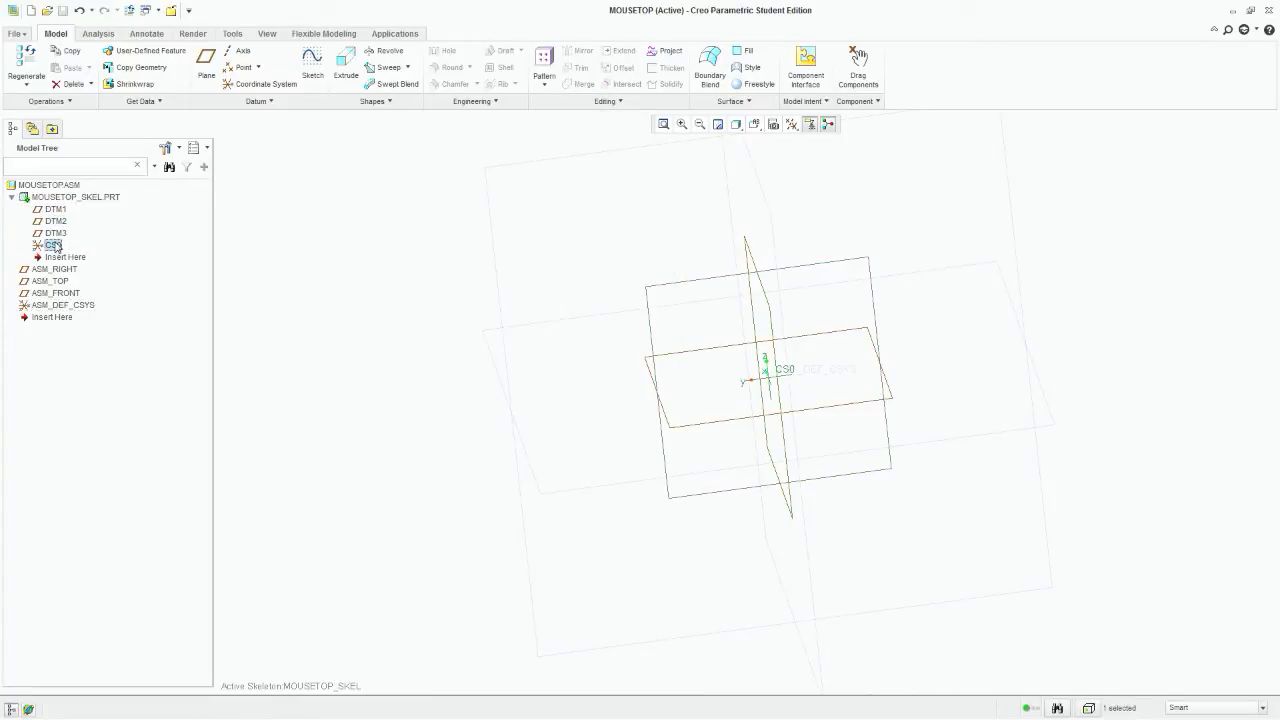
click(56, 211)
click(54, 234)
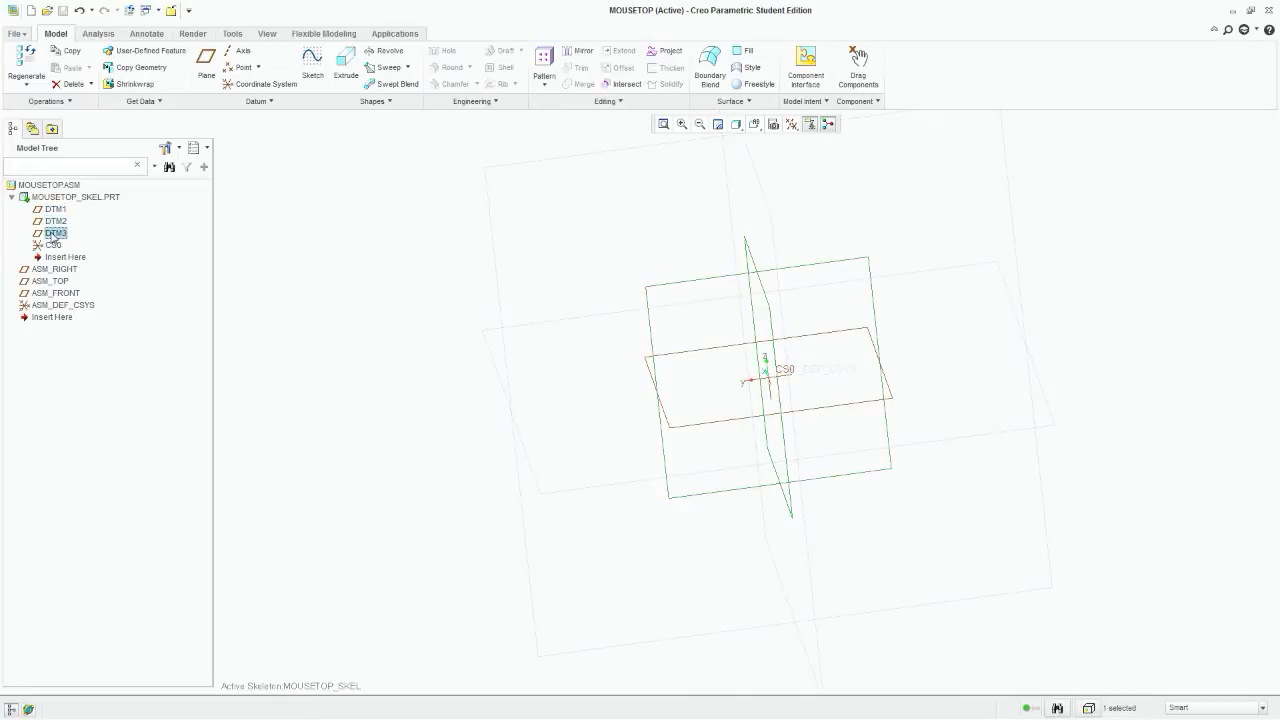
middle_drag(447, 363, 442, 441)
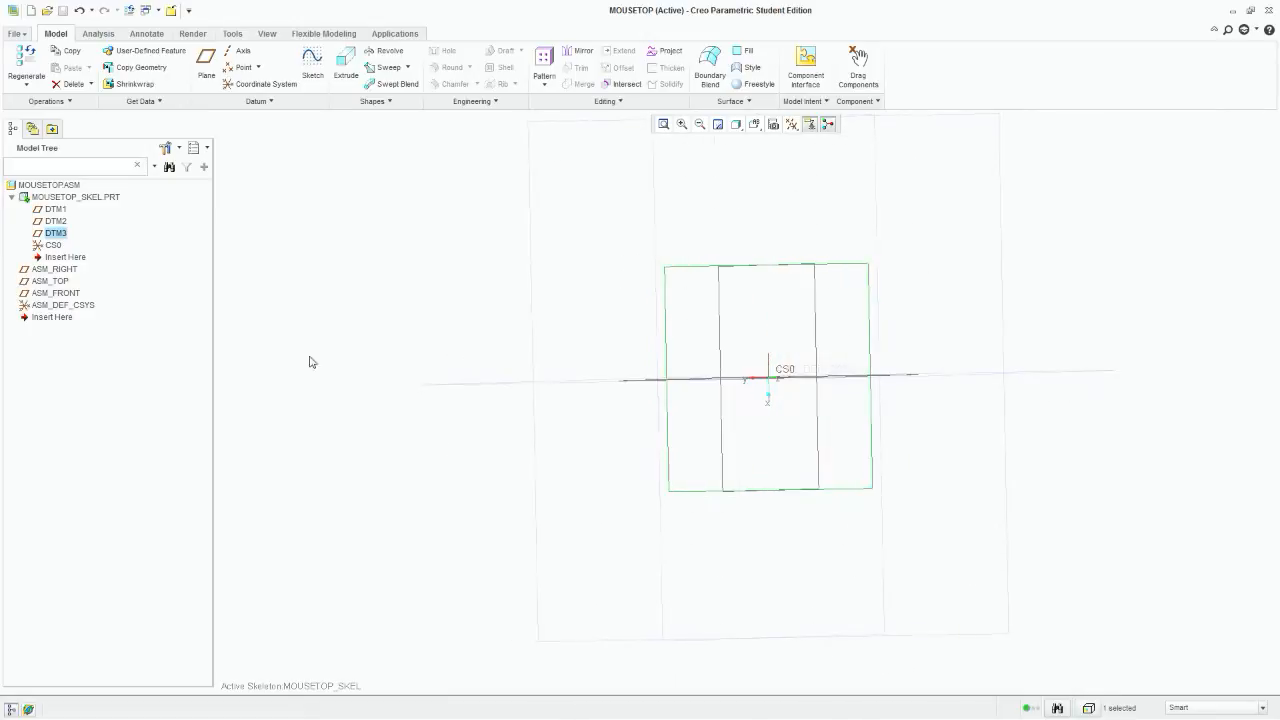
click(64, 293)
middle_drag(474, 304, 743, 308)
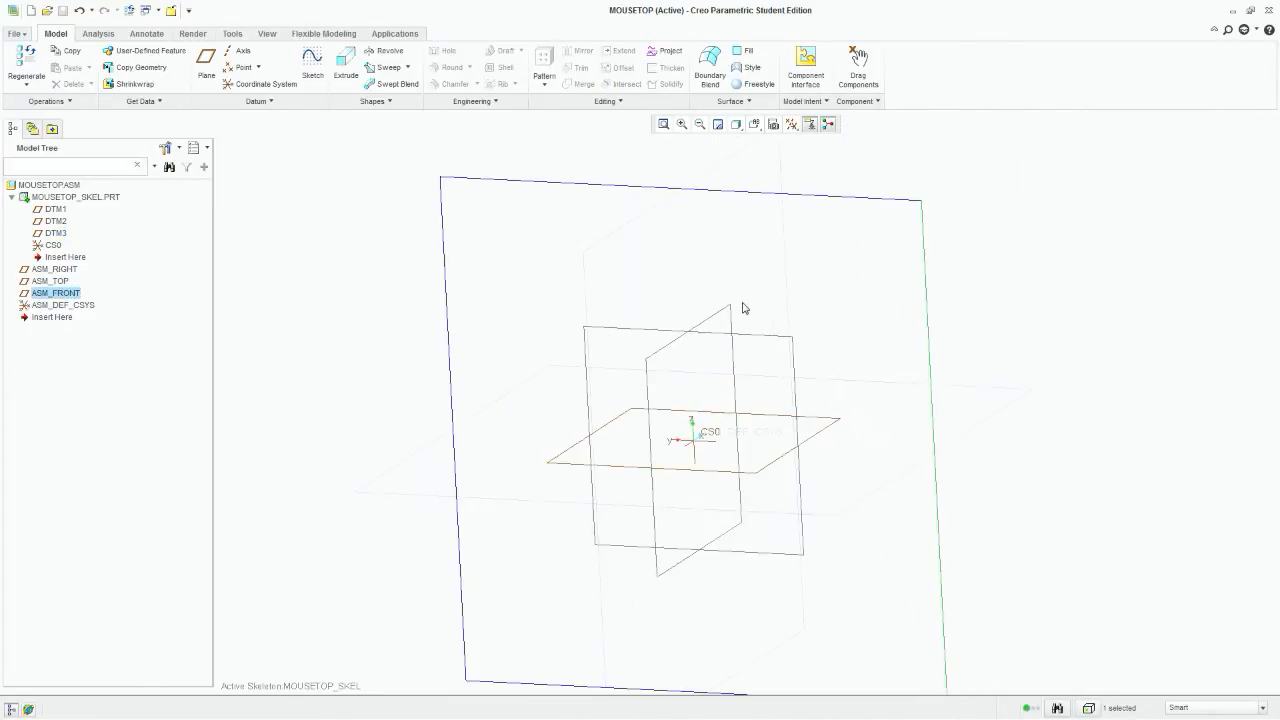
click(731, 474)
click(1058, 269)
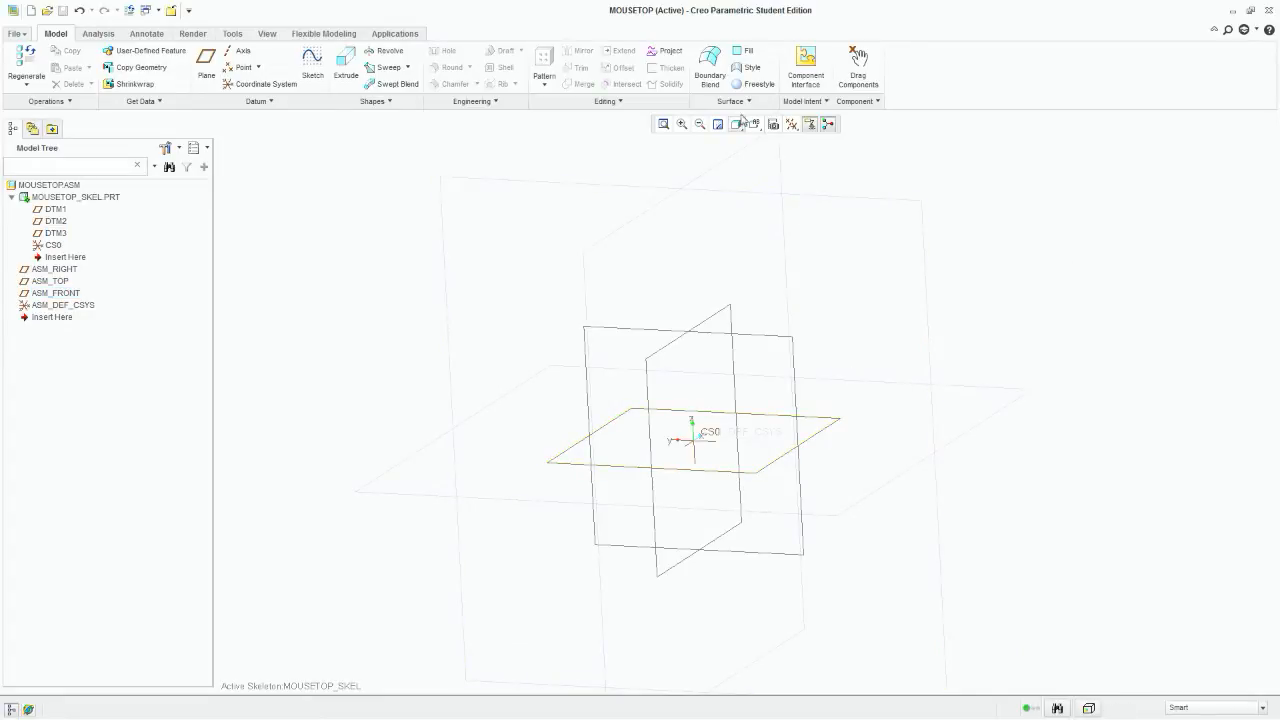
Step: Start a Freestyle feature in the skeleton and insert a sphere primitive
click(752, 85)
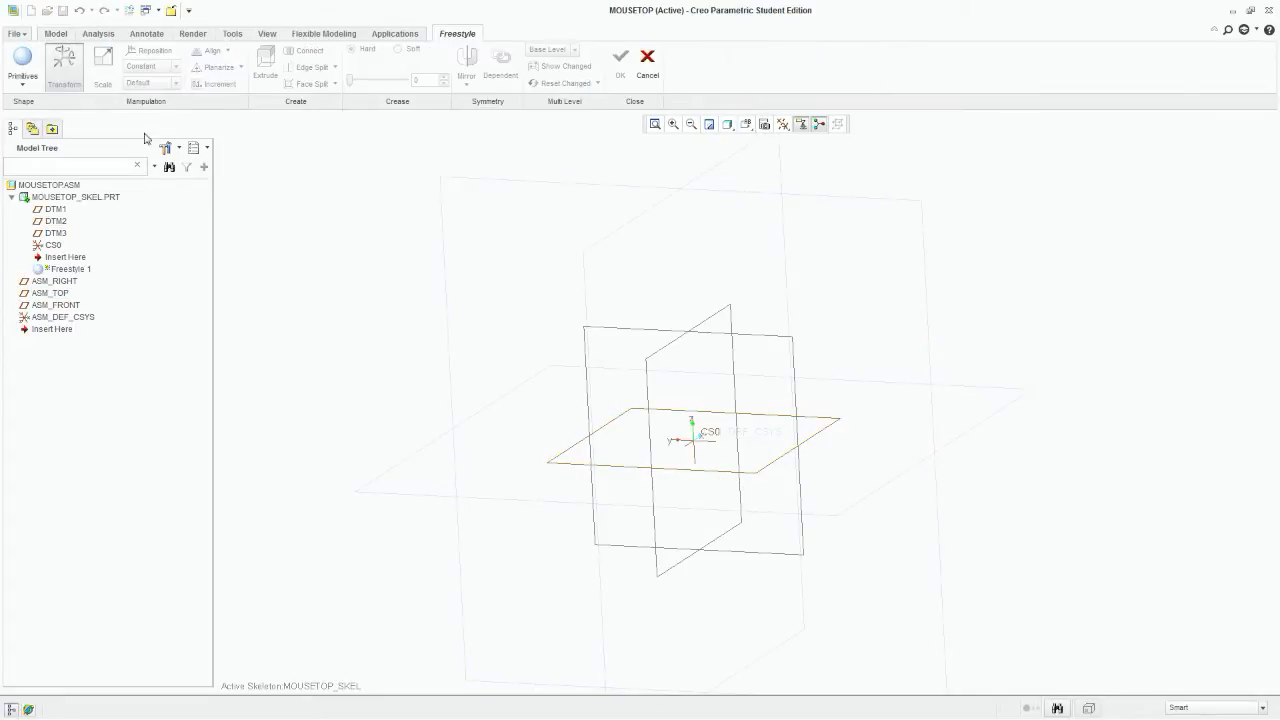
click(22, 60)
middle_drag(509, 391, 638, 436)
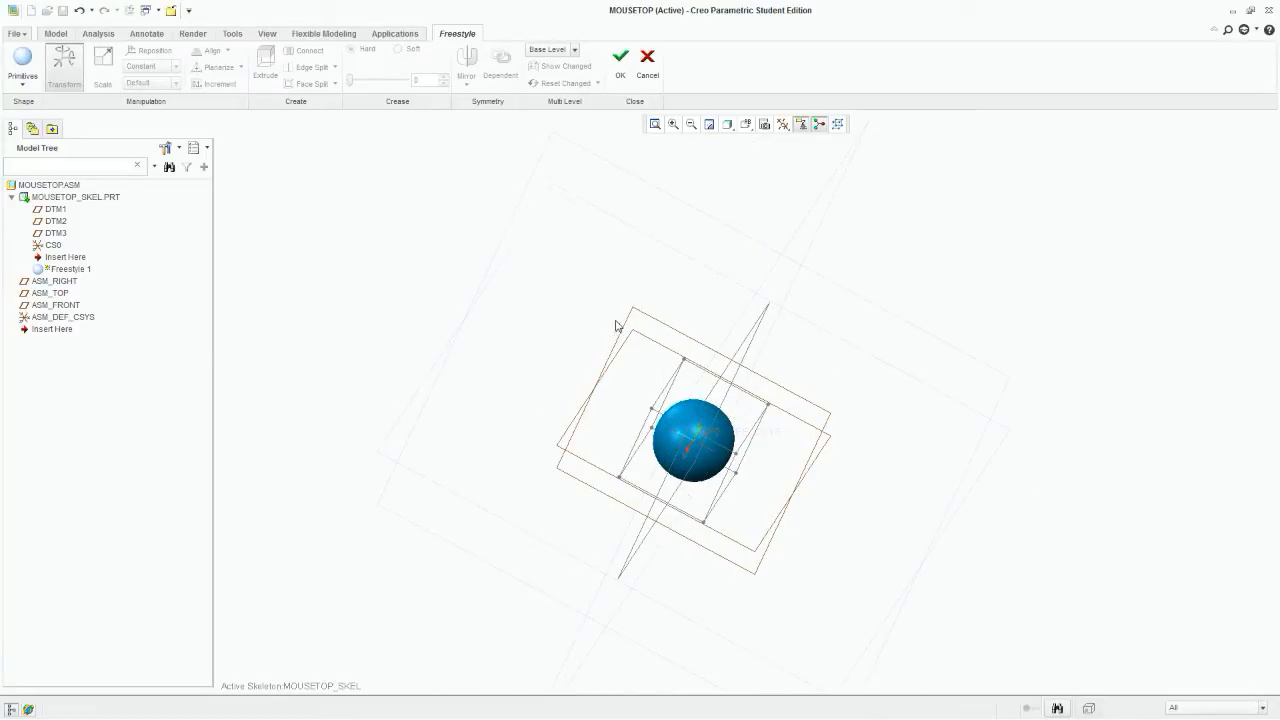
middle_drag(616, 325, 488, 155)
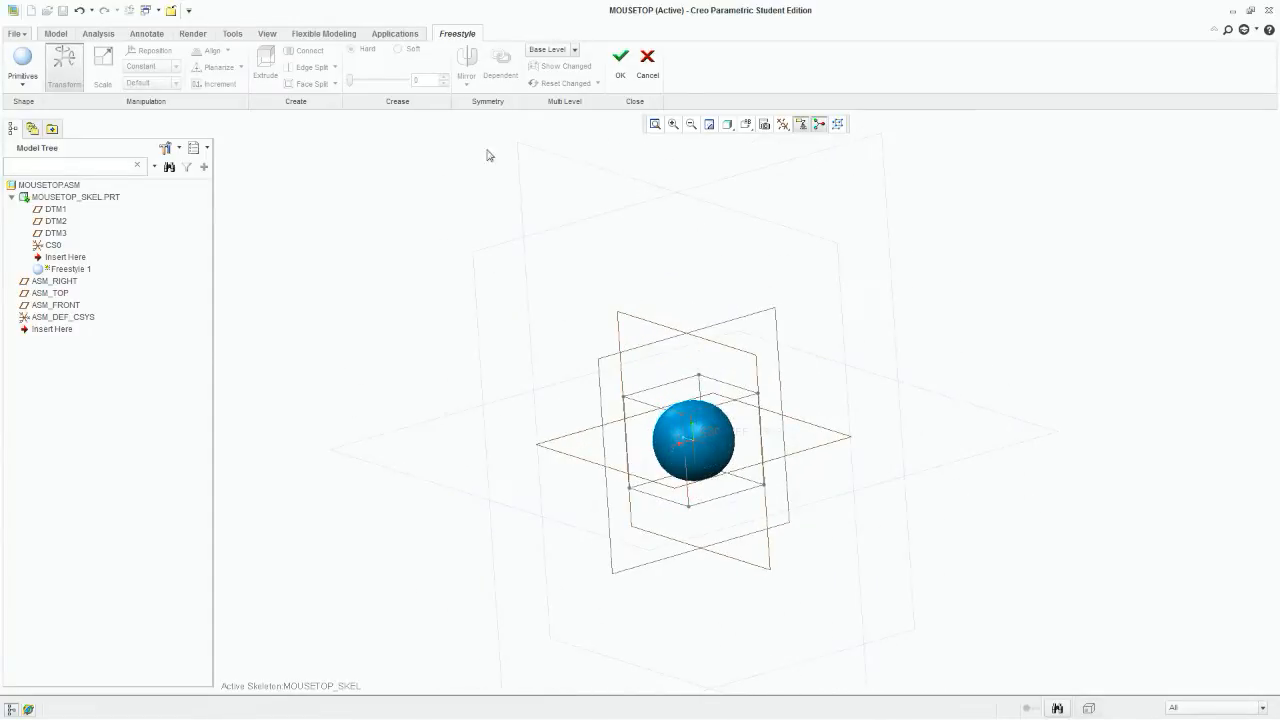
Step: Try to mirror the freestyle sphere's control mesh about datum plane DTM1
click(673, 443)
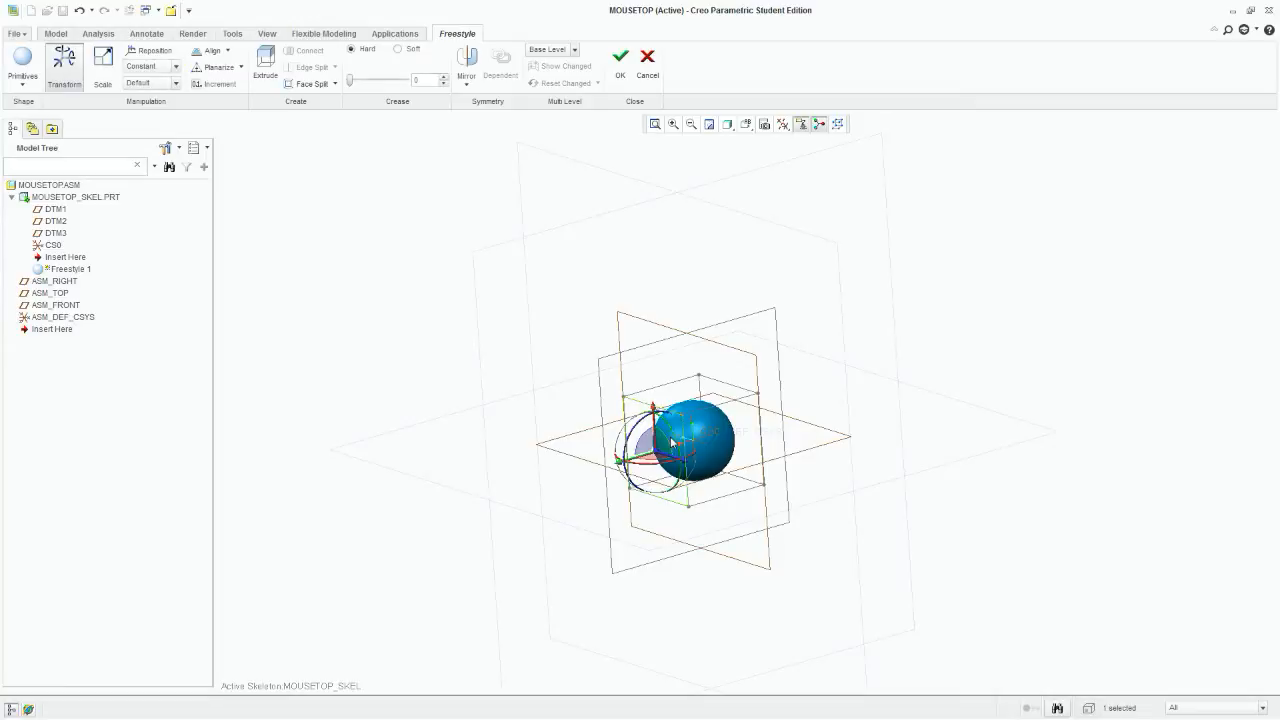
click(462, 68)
click(661, 342)
mouse_move(578, 385)
middle_down()
mouse_move(615, 447)
mouse_move(594, 372)
middle_up()
key(ctrl+z)
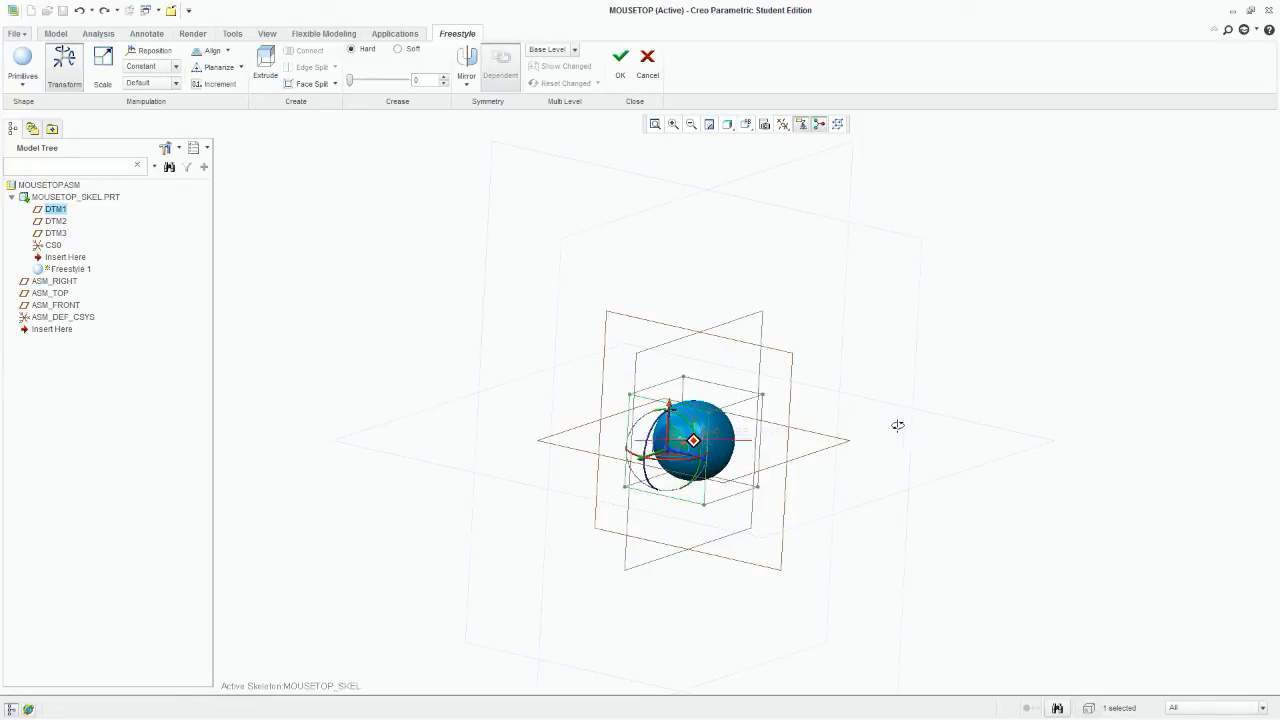
Step: Make the sphere's control mesh symmetric by mirroring it from the selected face about datum plane DTM1
middle_drag(898, 425, 852, 440)
scroll(723, 413, down, 3)
click(724, 456)
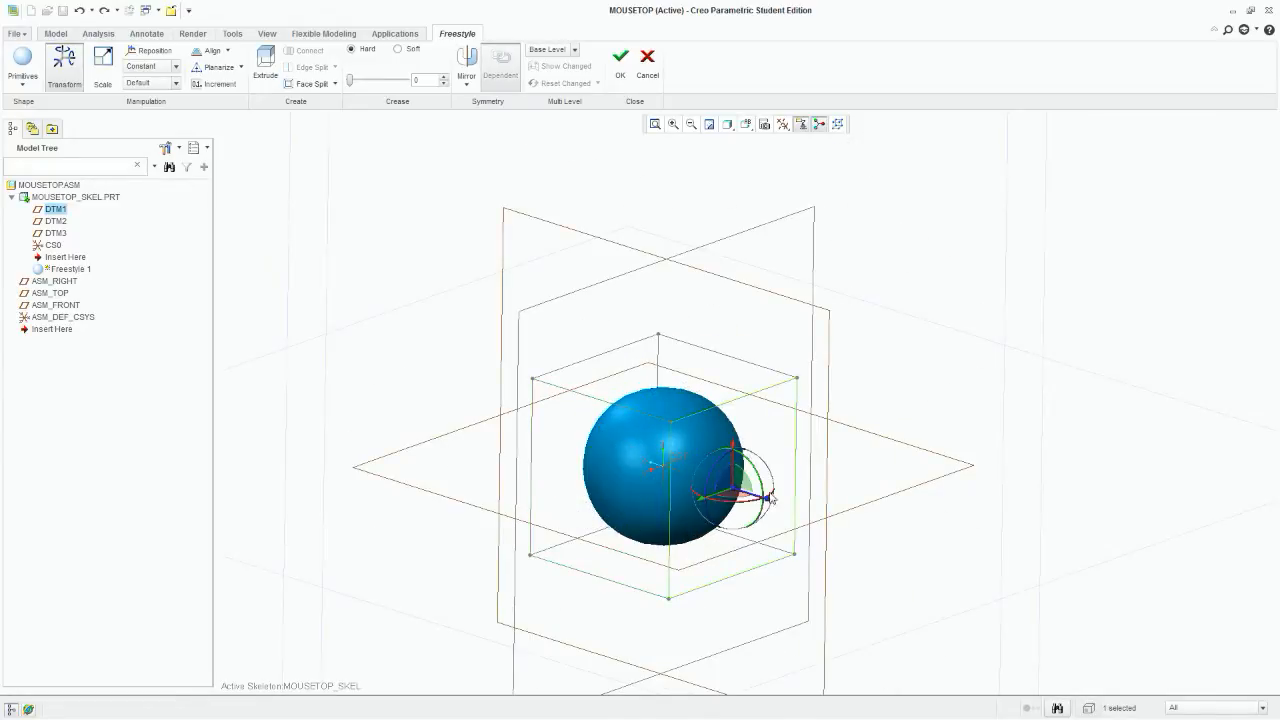
click(466, 58)
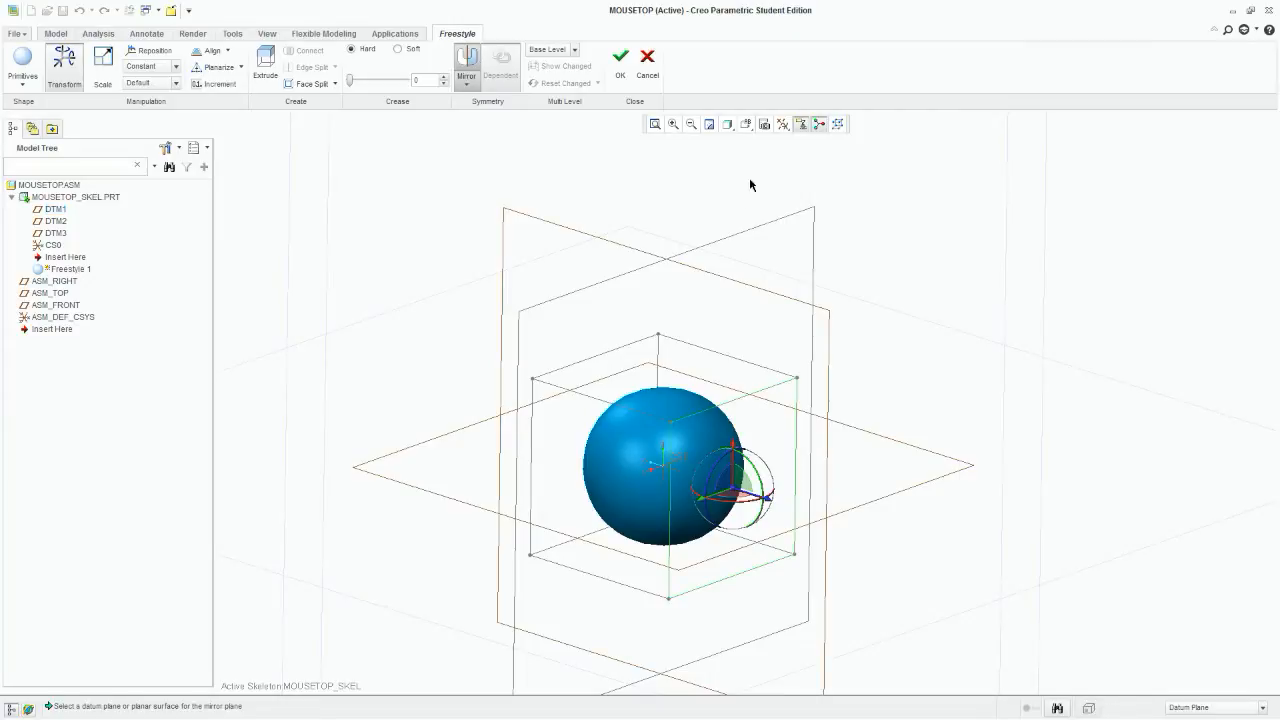
click(737, 240)
Step: Lengthen the sphere into an elongated mouse body by pulling the control mesh's two opposite end faces outward
middle_drag(746, 331, 921, 355)
click(589, 523)
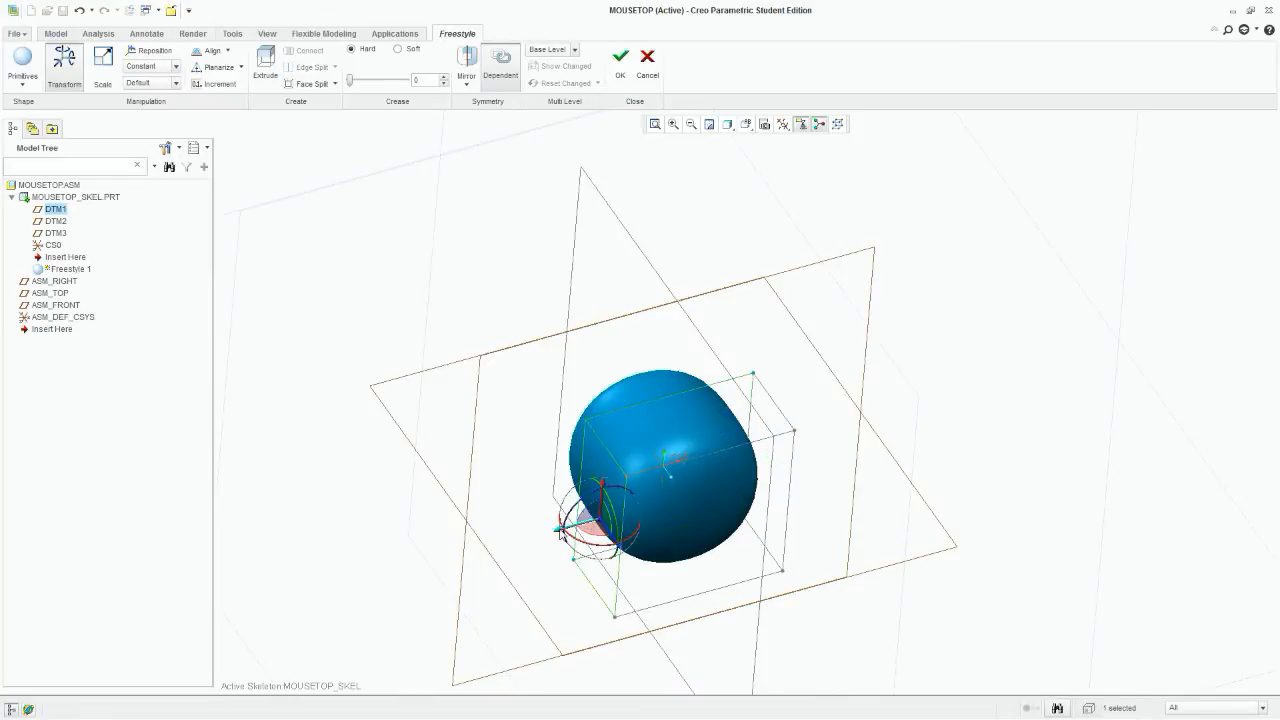
drag(557, 530, 508, 541)
middle_drag(831, 522, 772, 529)
click(714, 485)
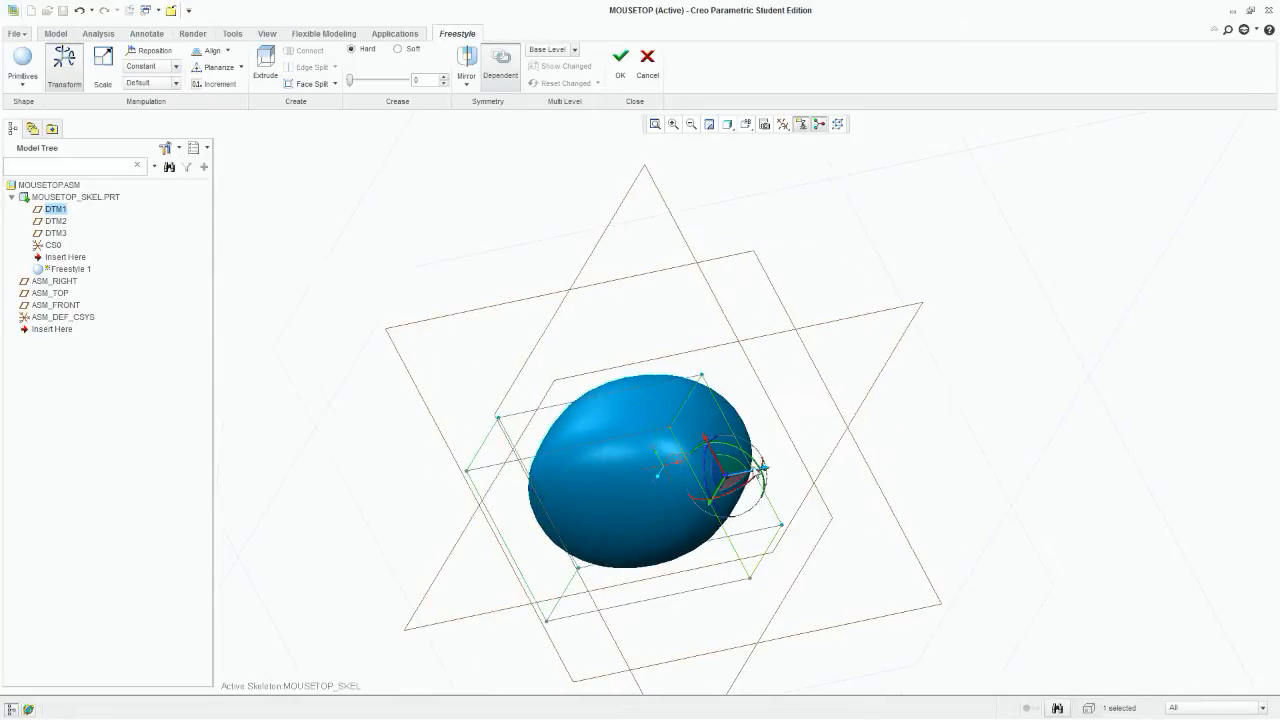
drag(756, 468, 839, 473)
Step: Widen the mirrored body by pulling a long side face of the control mesh slightly outward
middle_drag(642, 423, 764, 403)
middle_drag(711, 493, 696, 494)
click(696, 494)
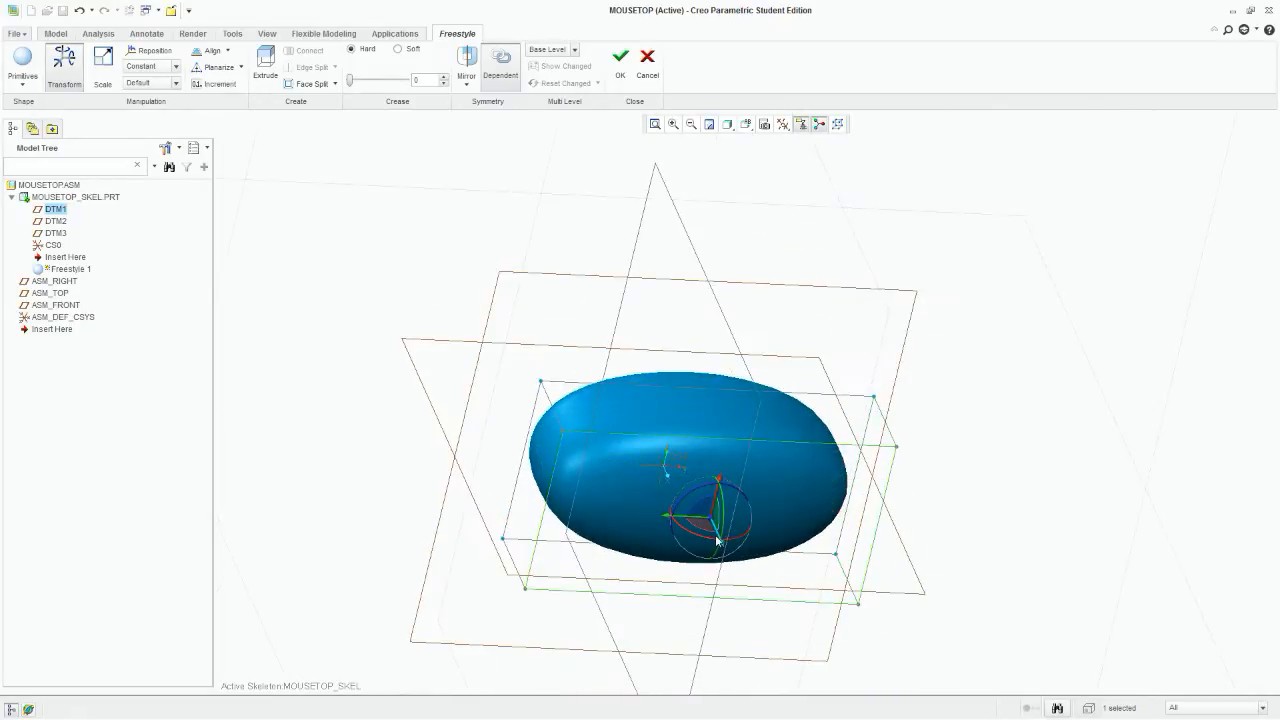
drag(716, 541, 727, 560)
Step: Taper both ends of the body by moving a corner edge of the control mesh inward at each end
middle_drag(651, 467, 710, 372)
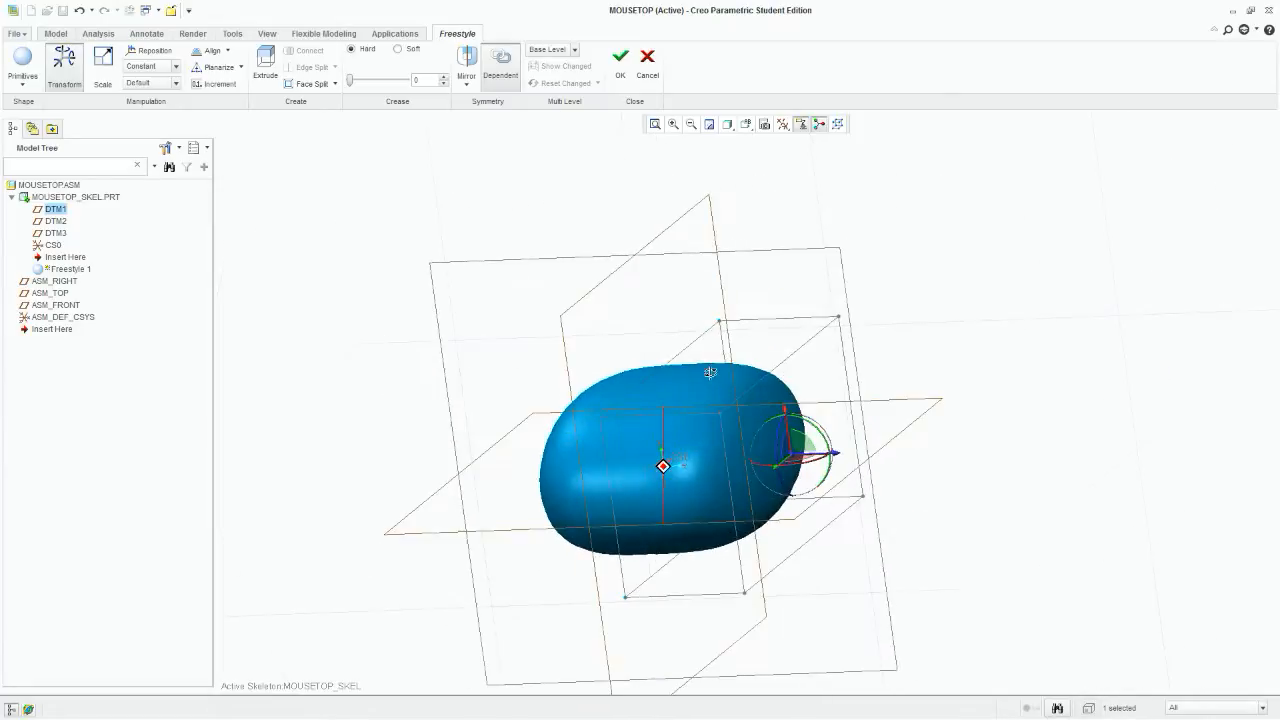
click(730, 474)
middle_drag(728, 470, 798, 476)
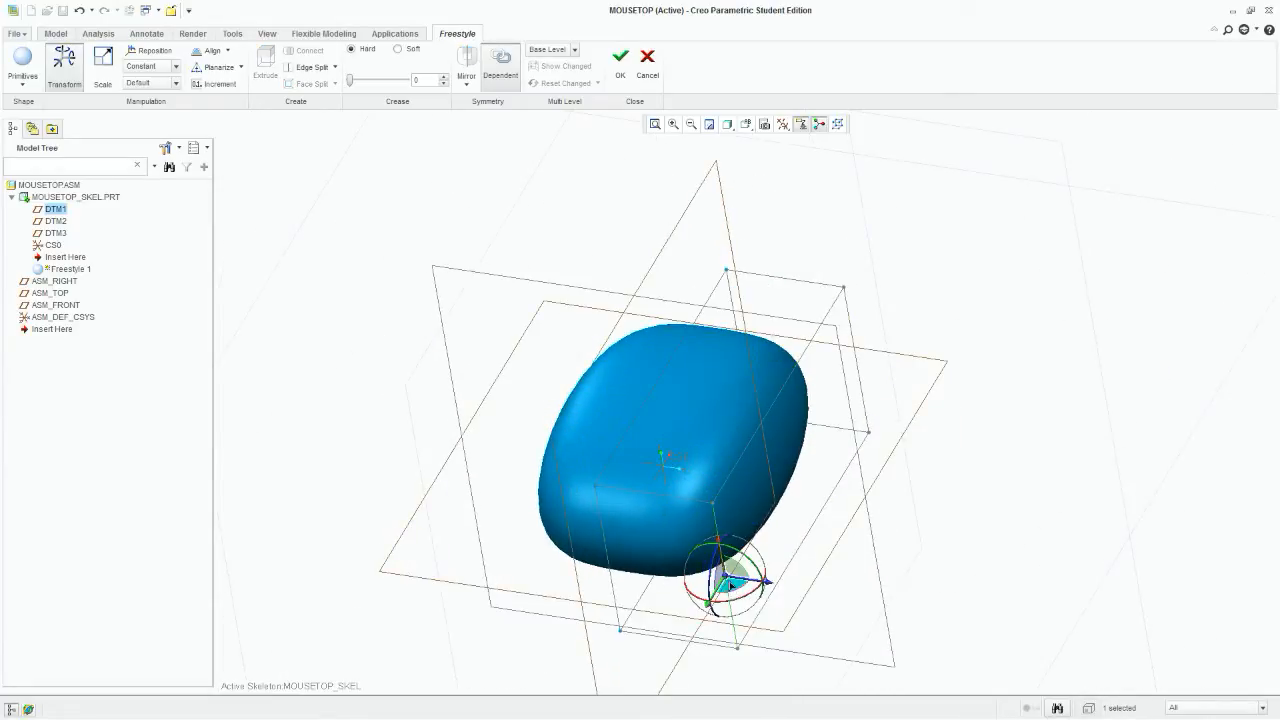
drag(730, 586, 722, 558)
middle_drag(742, 445, 875, 456)
click(871, 434)
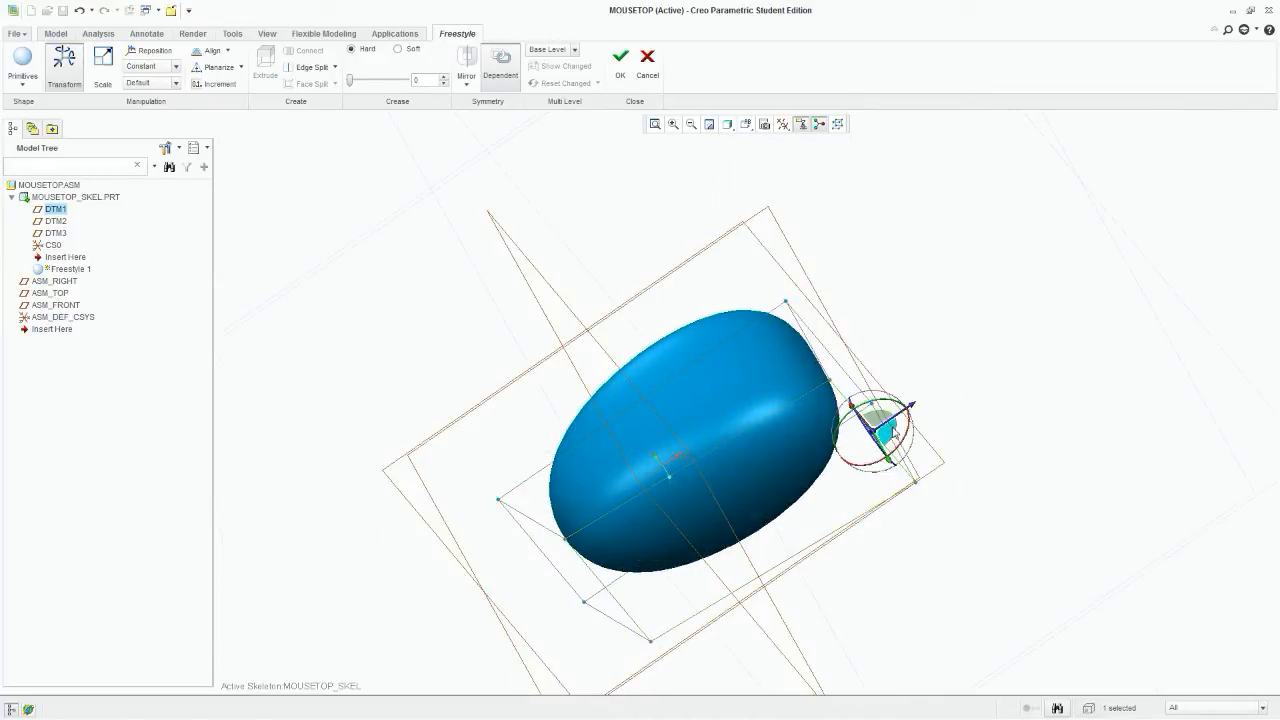
drag(893, 430, 847, 472)
Step: Flatten the underside of the body by applying a soft crease of 54 to the bottom face of the control mesh
mouse_move(847, 472)
middle_down()
mouse_move(835, 418)
mouse_move(808, 500)
middle_up()
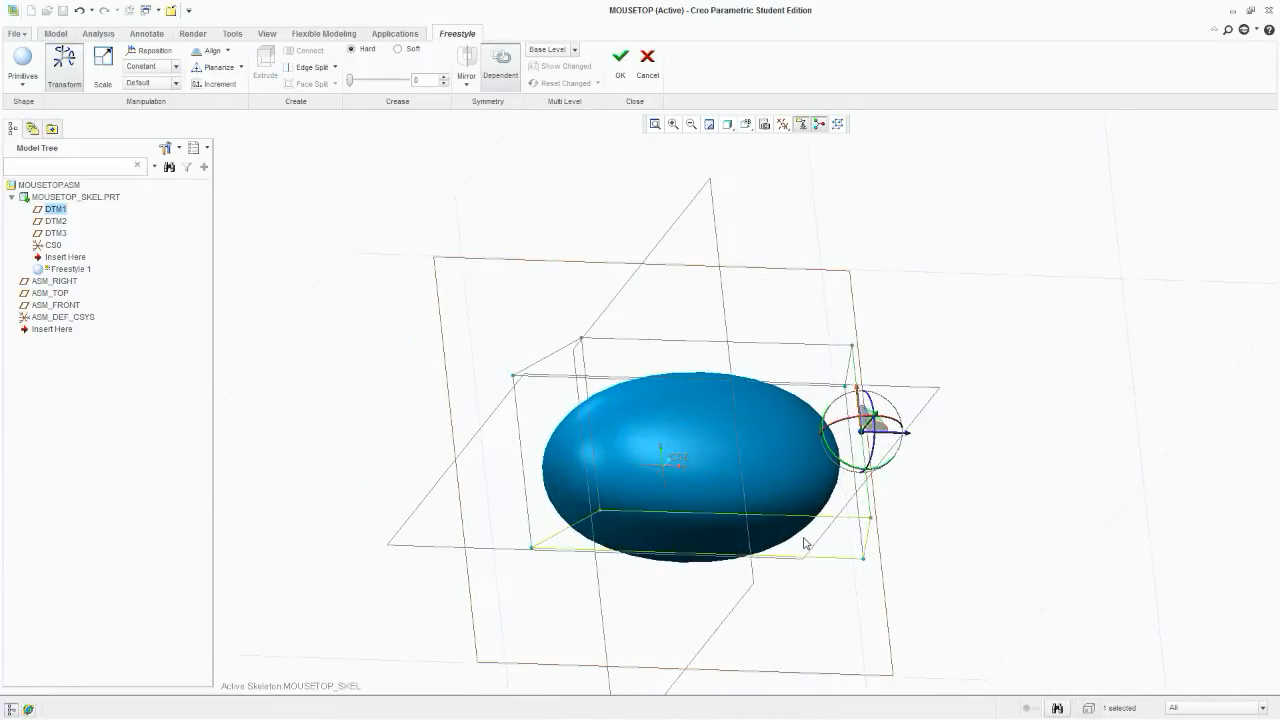
click(714, 520)
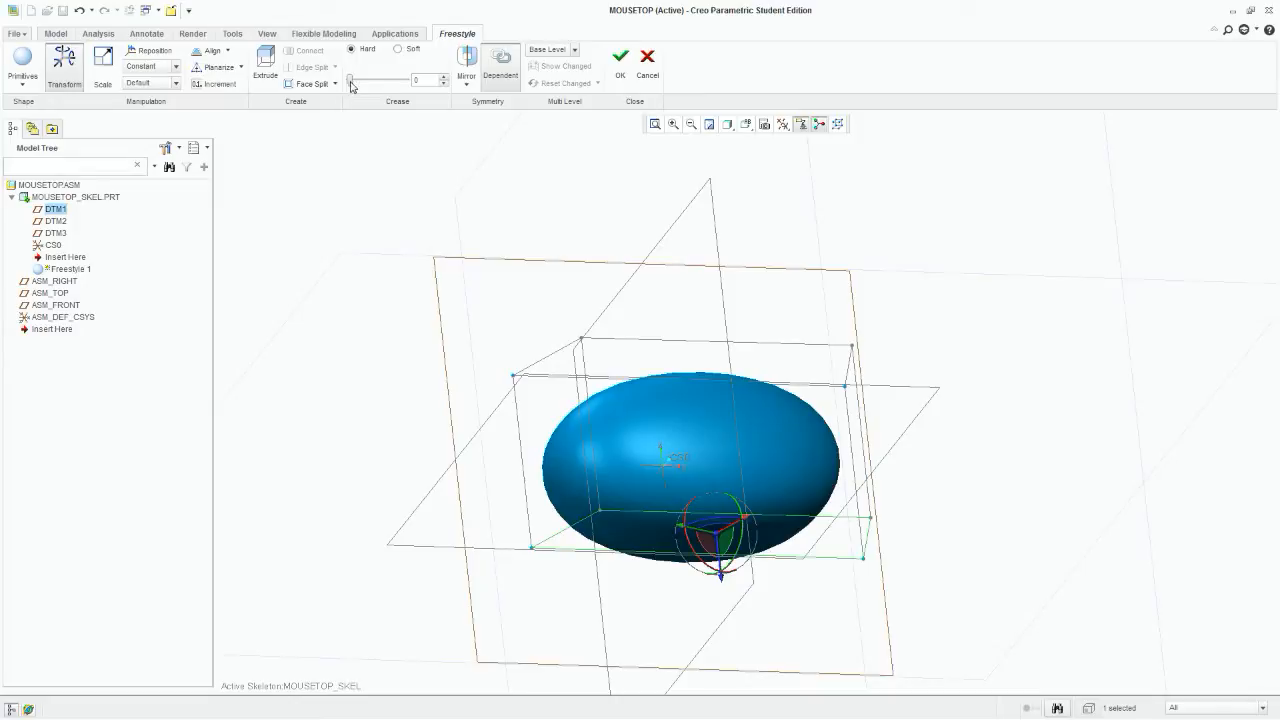
drag(352, 86, 384, 120)
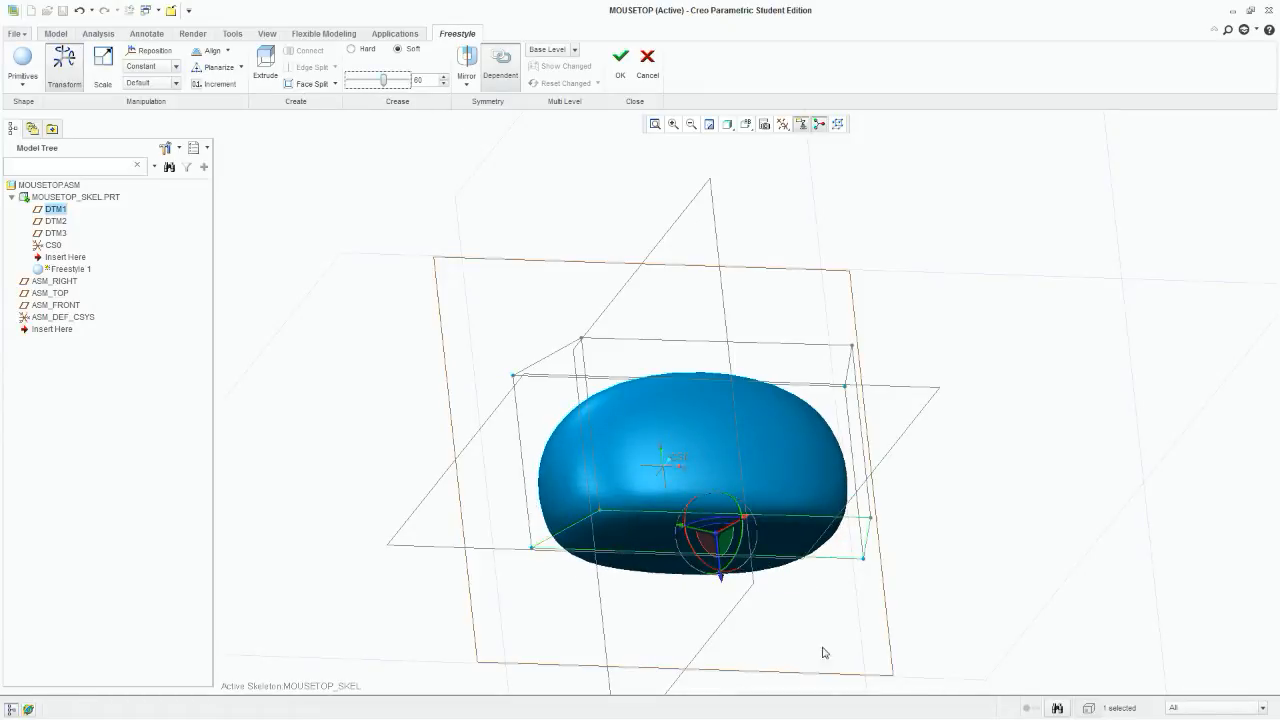
middle_drag(824, 652, 666, 556)
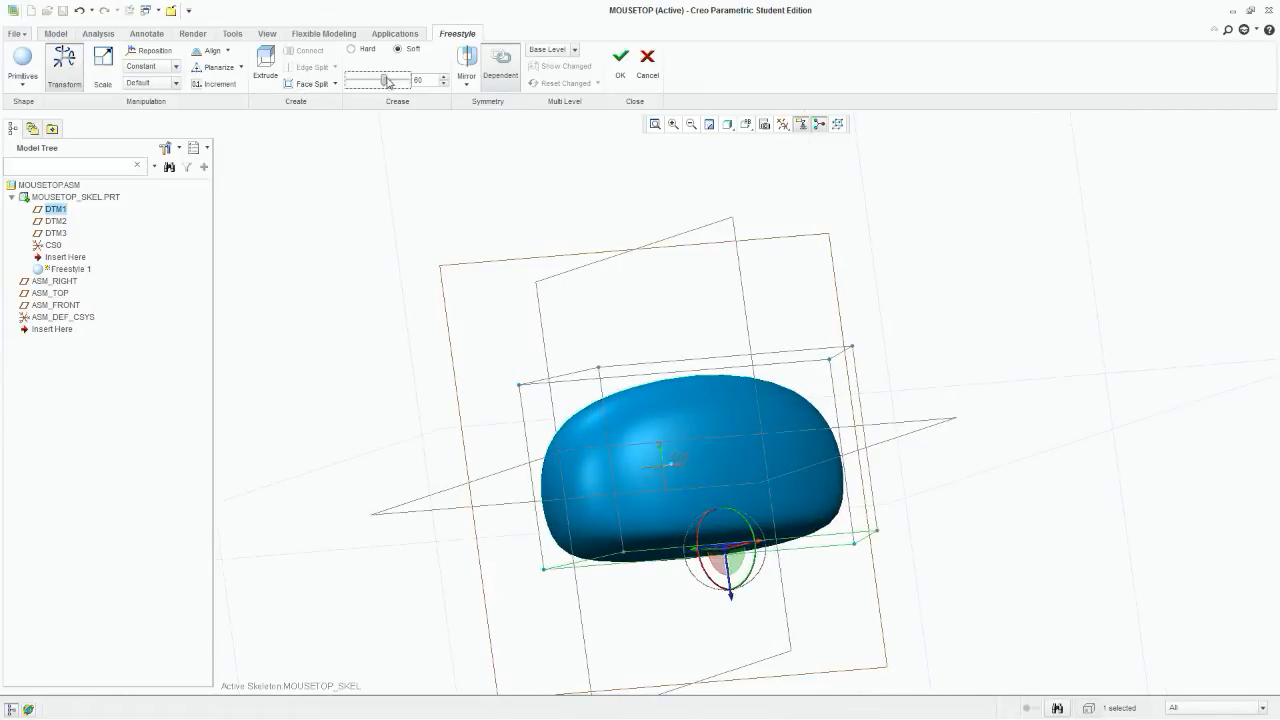
mouse_move(388, 82)
mouse_down()
mouse_move(400, 82)
mouse_move(350, 82)
mouse_move(408, 82)
mouse_move(370, 82)
mouse_move(381, 84)
mouse_up()
click(351, 49)
click(398, 49)
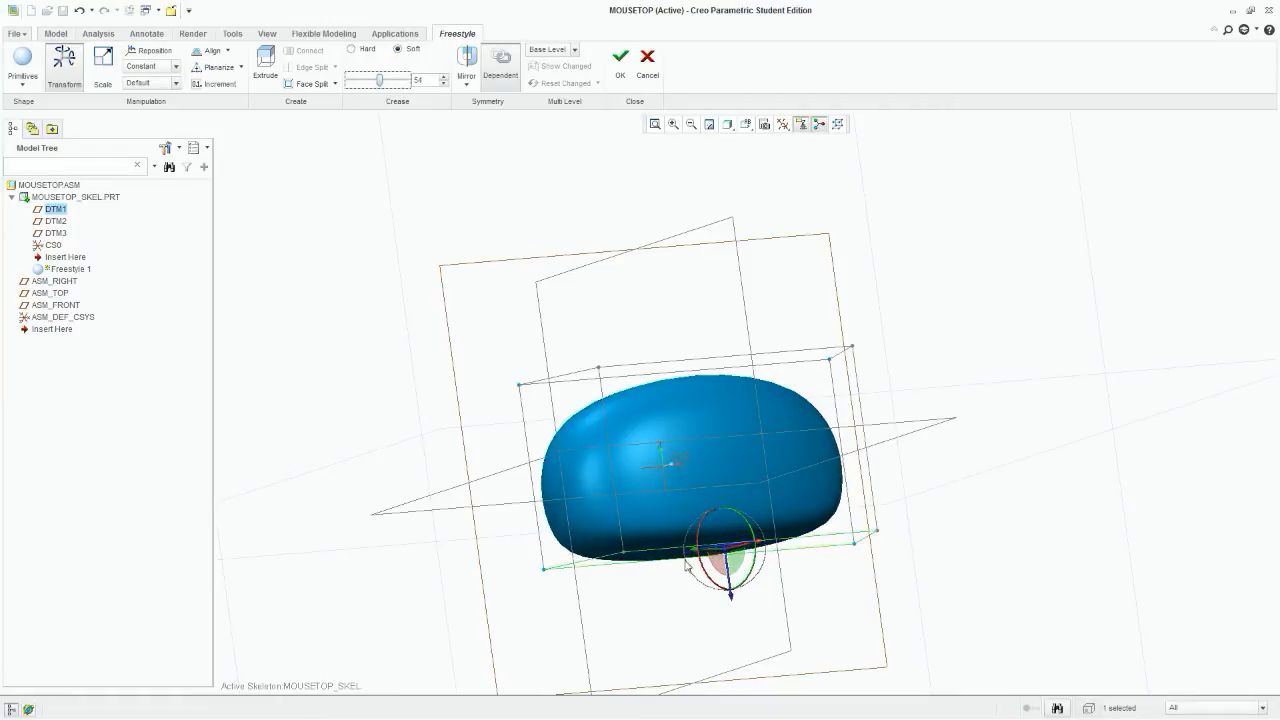
Step: Adjust the control mesh's bottom face and lower its upper corner at one end, and complete the Freestyle feature
drag(722, 580, 727, 558)
middle_drag(727, 558, 713, 425)
click(650, 404)
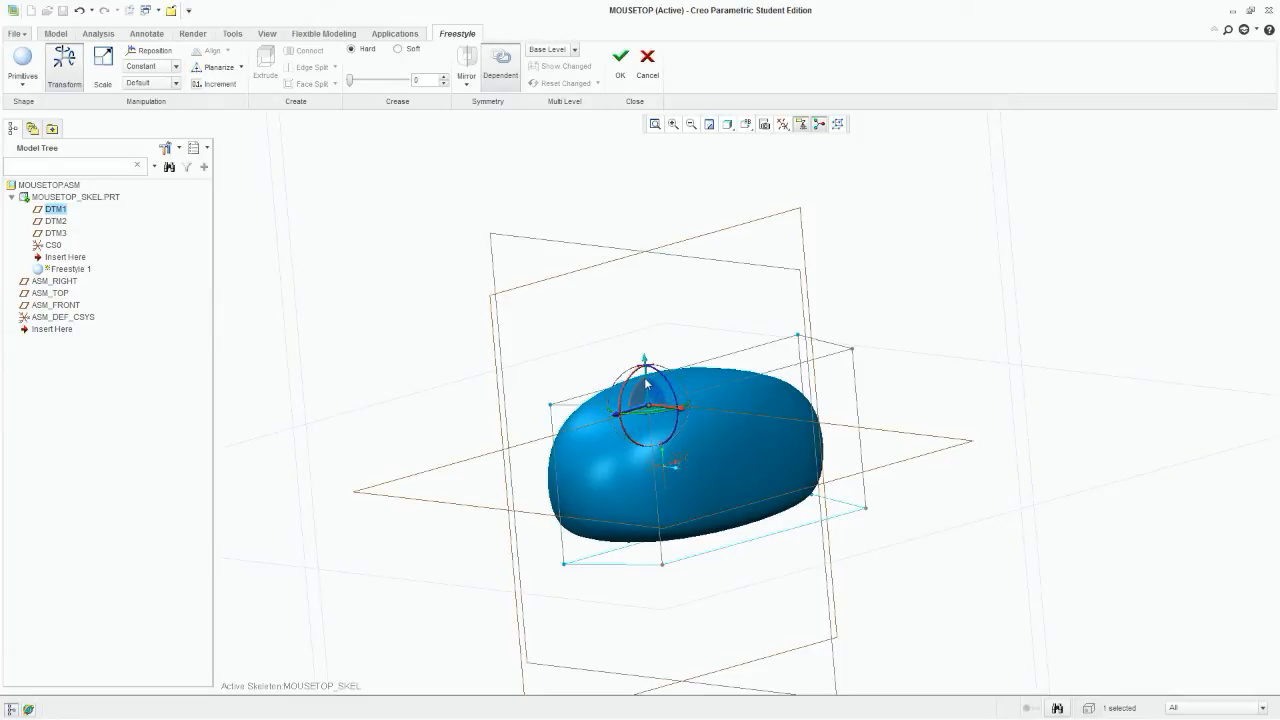
drag(646, 383, 671, 450)
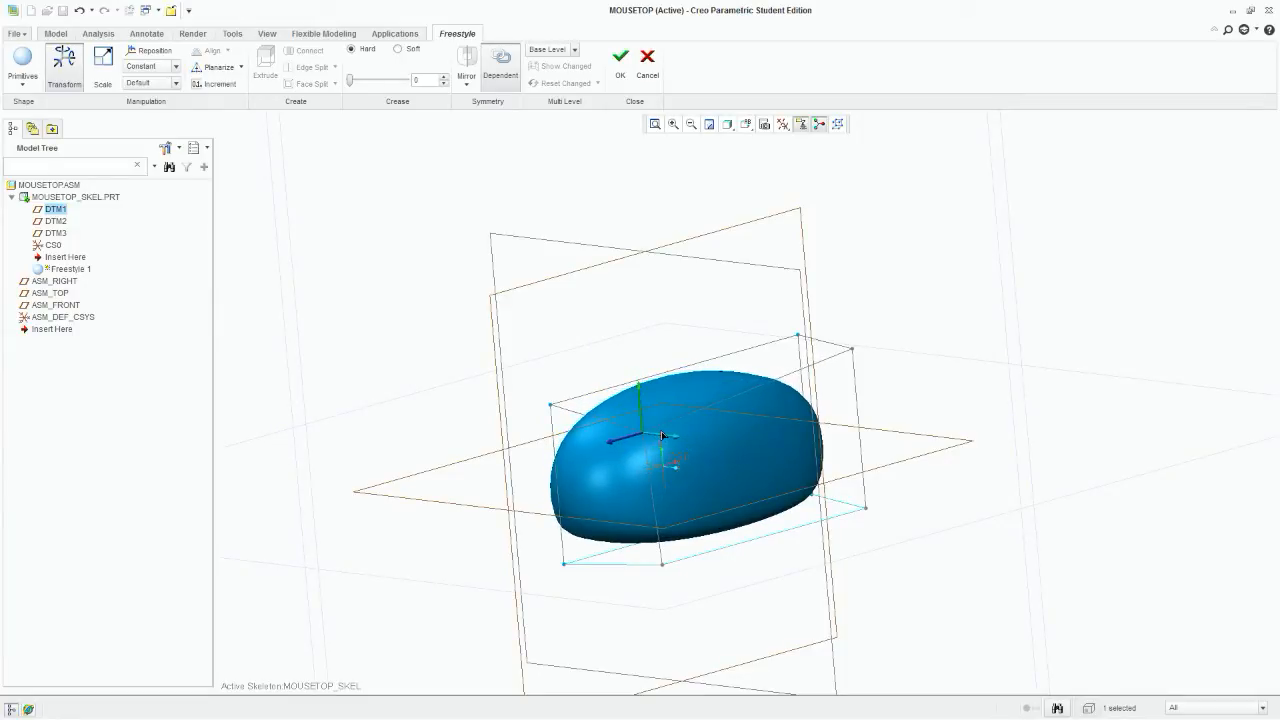
middle_drag(661, 431, 688, 399)
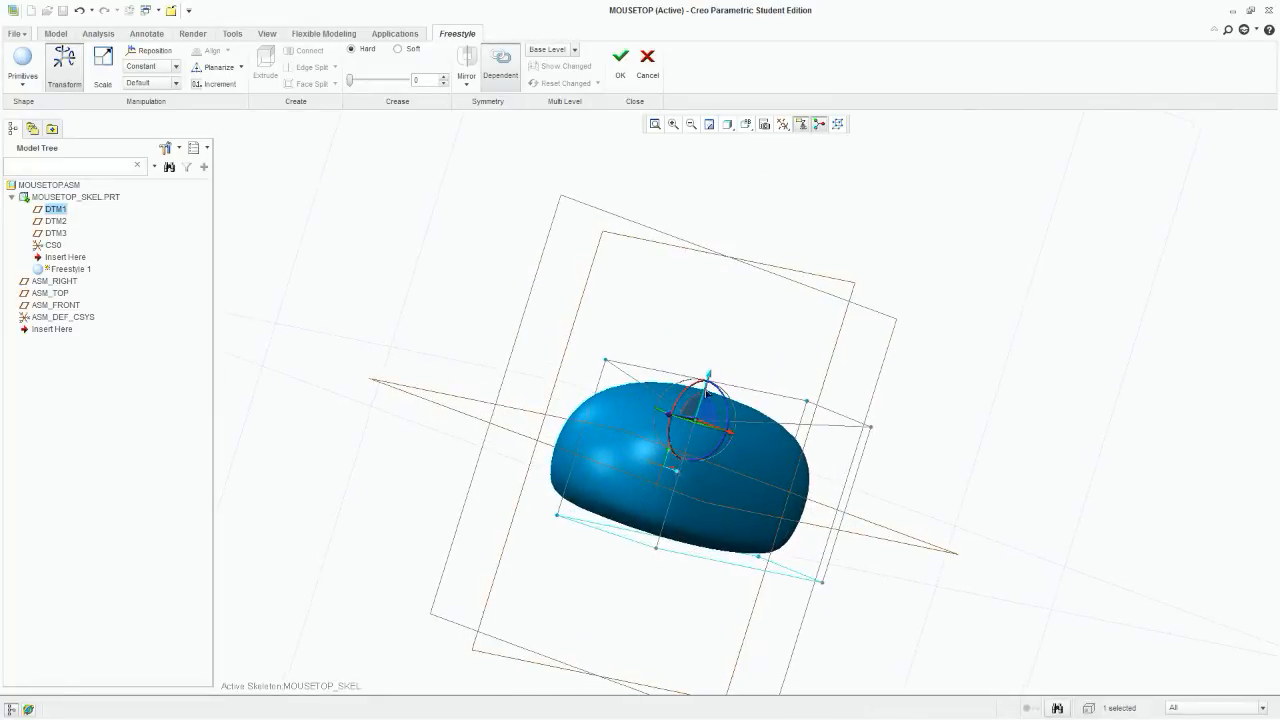
click(620, 58)
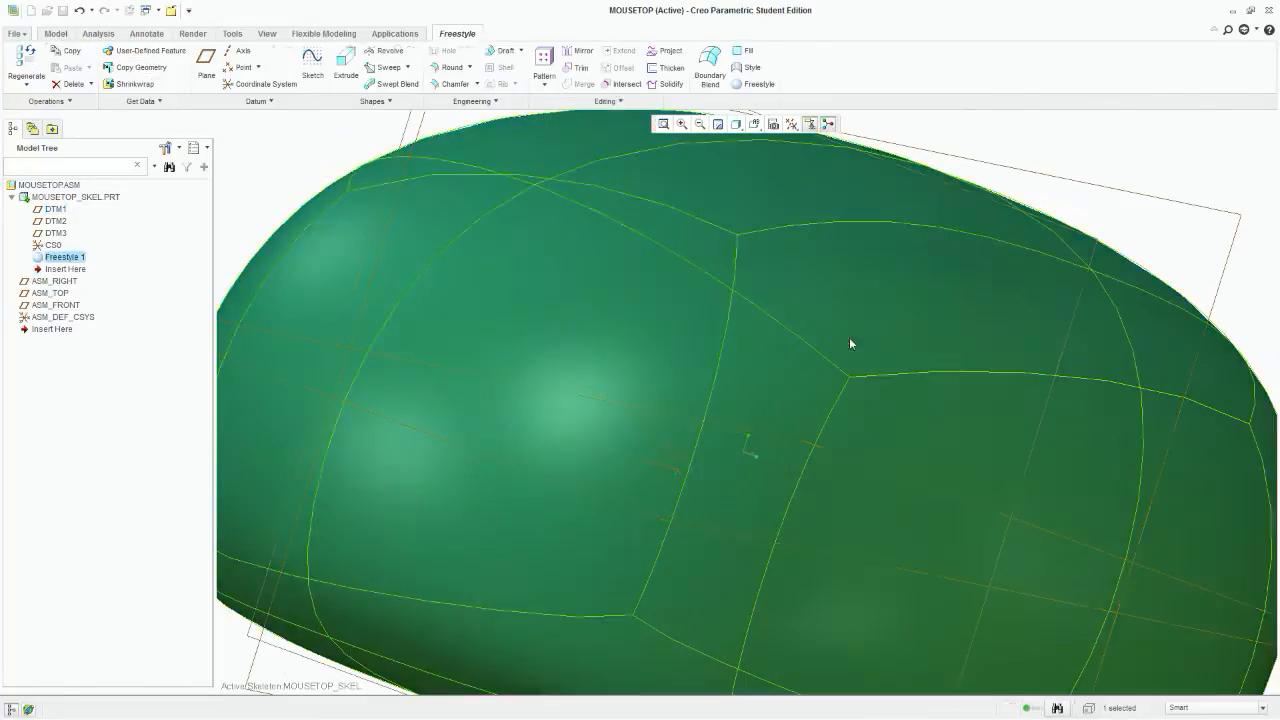
Step: Try to warp the freestyle quilt, using datum plane DTM1 as the direction reference
scroll(717, 318, up, 3)
middle_drag(717, 318, 697, 269)
click(607, 101)
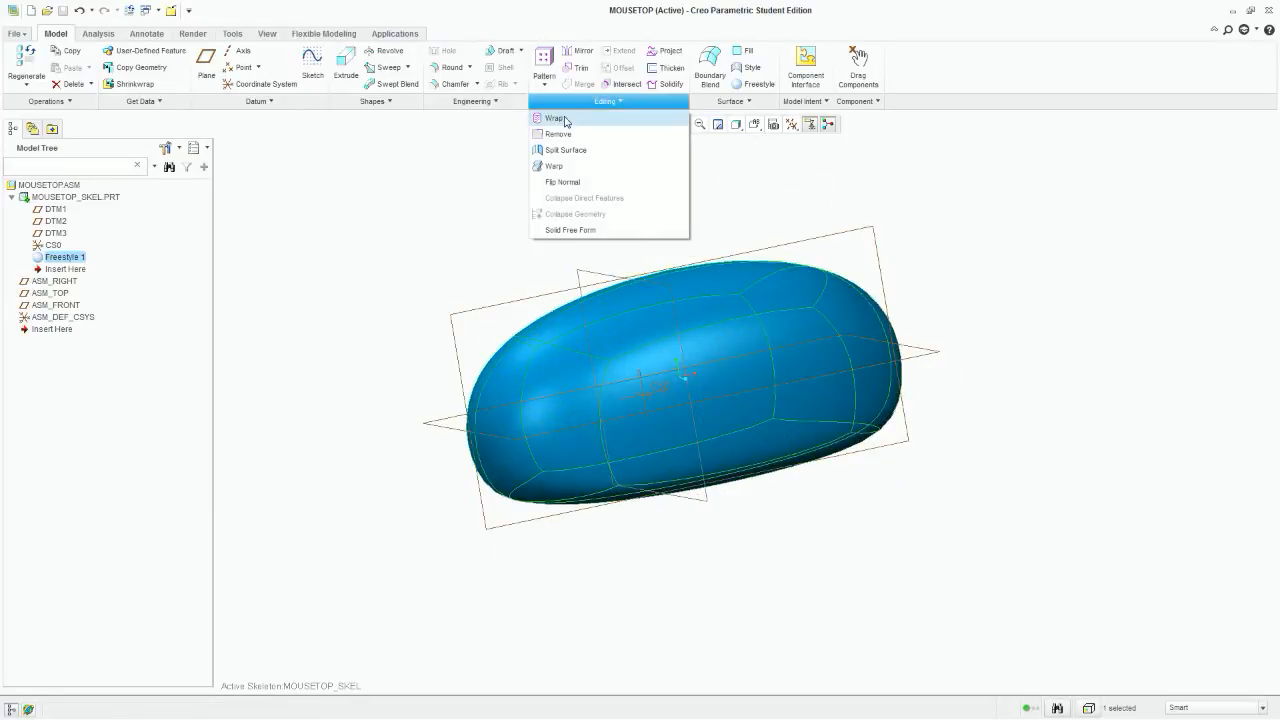
click(569, 165)
middle_drag(623, 386, 553, 289)
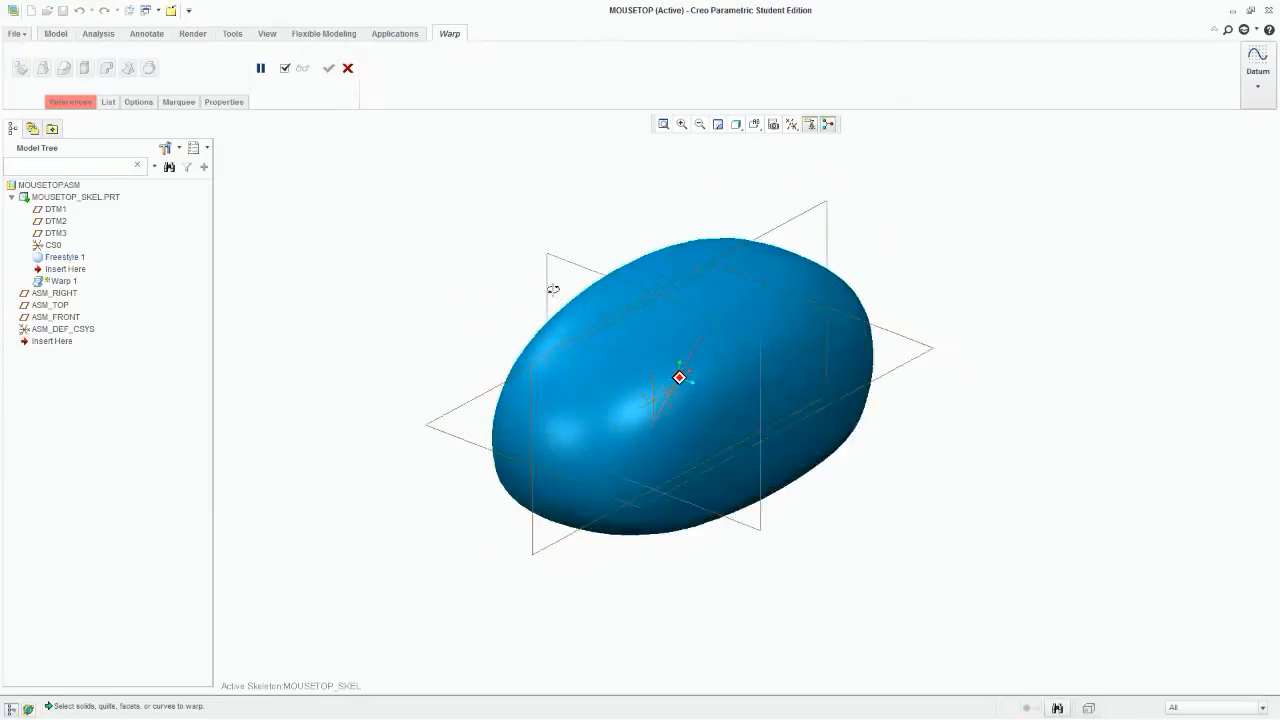
click(720, 391)
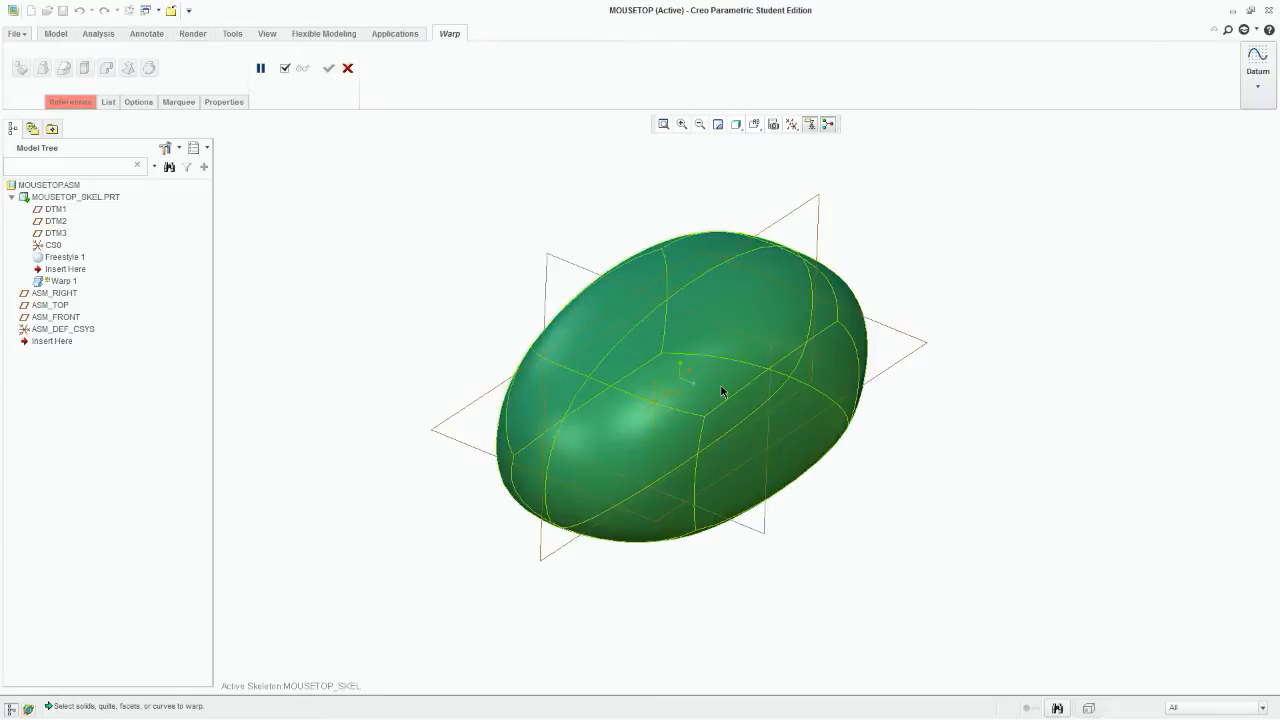
click(86, 101)
click(97, 241)
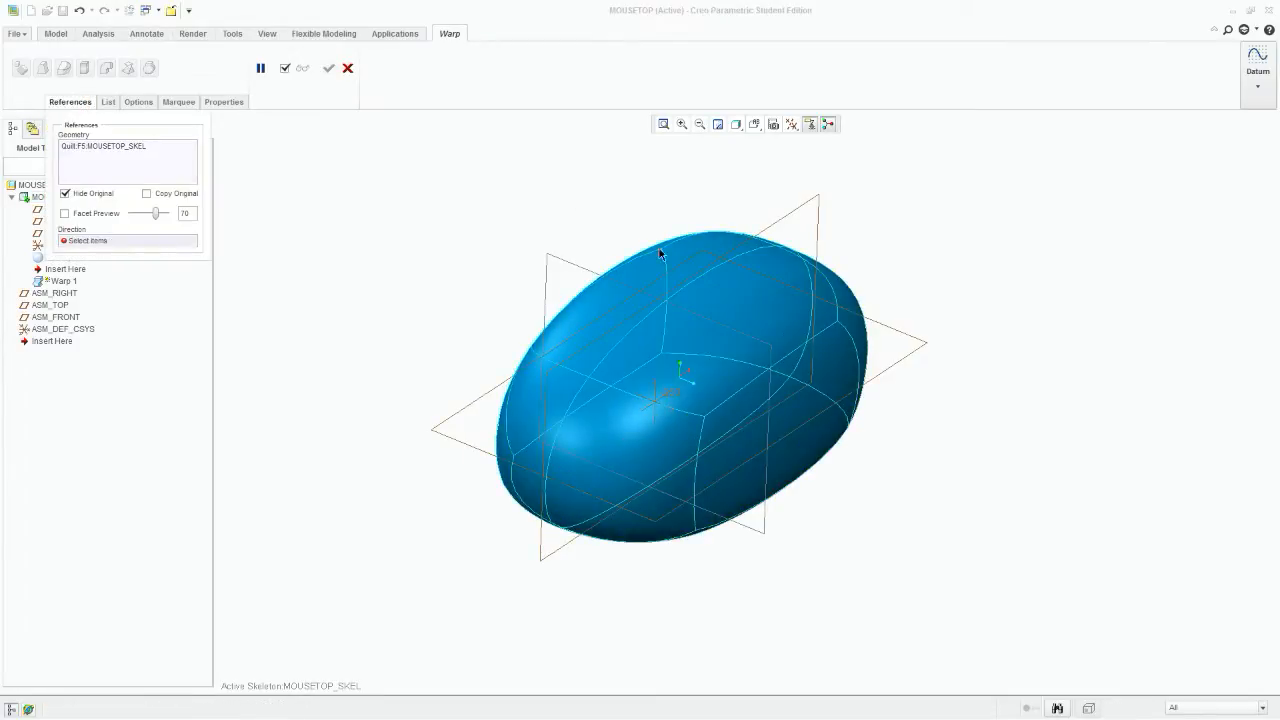
click(791, 218)
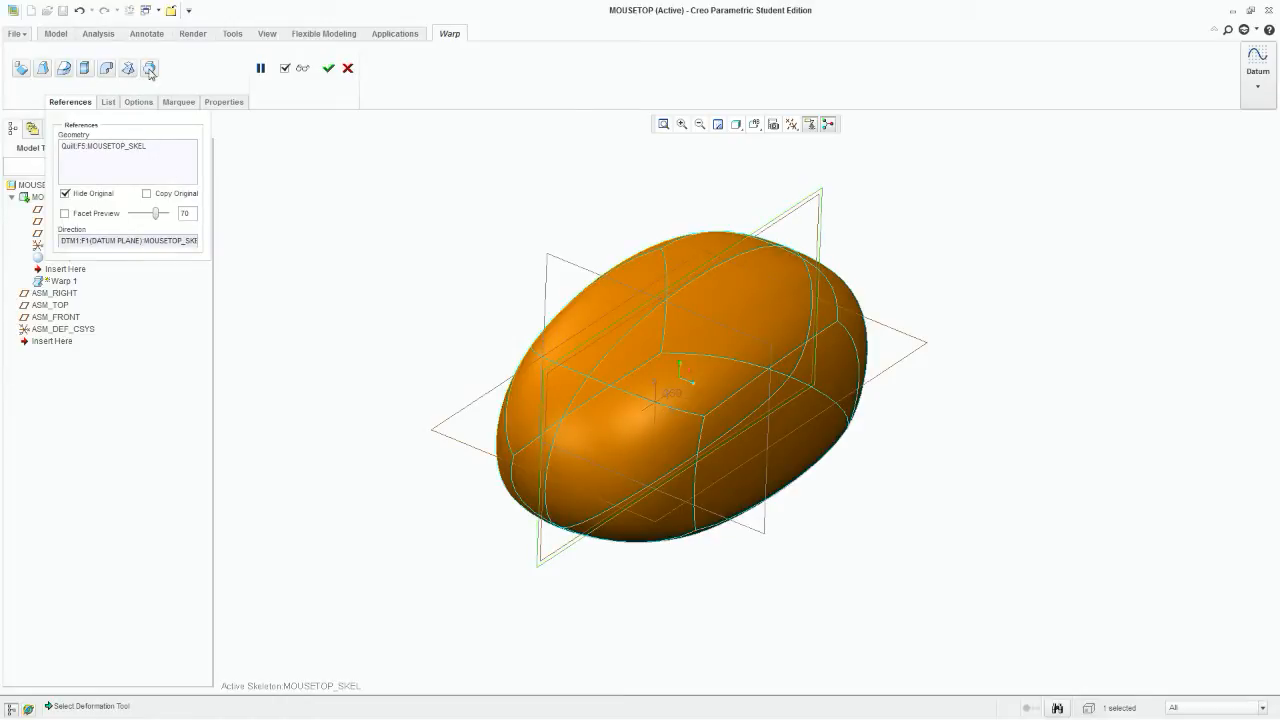
Step: Try the Sculpt deformation by moving lattice points on one side and setting 4 rows and 4 columns, and discard the warp
click(149, 68)
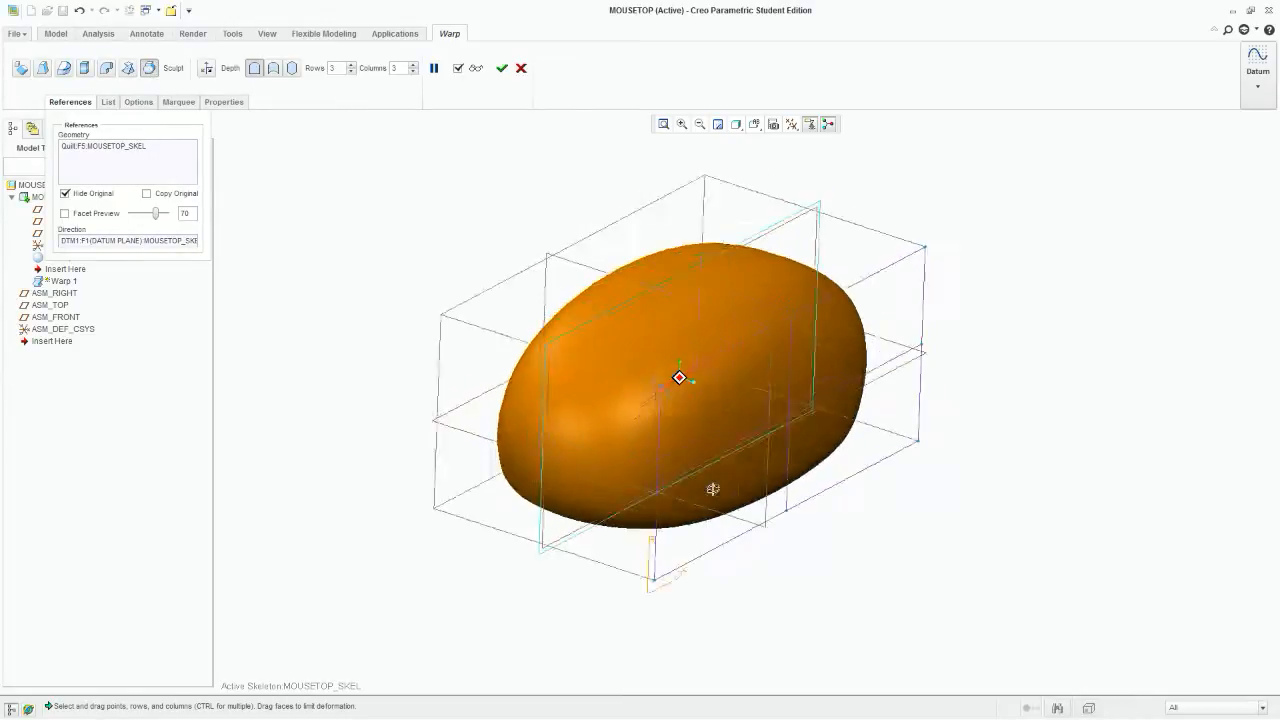
middle_drag(712, 489, 740, 460)
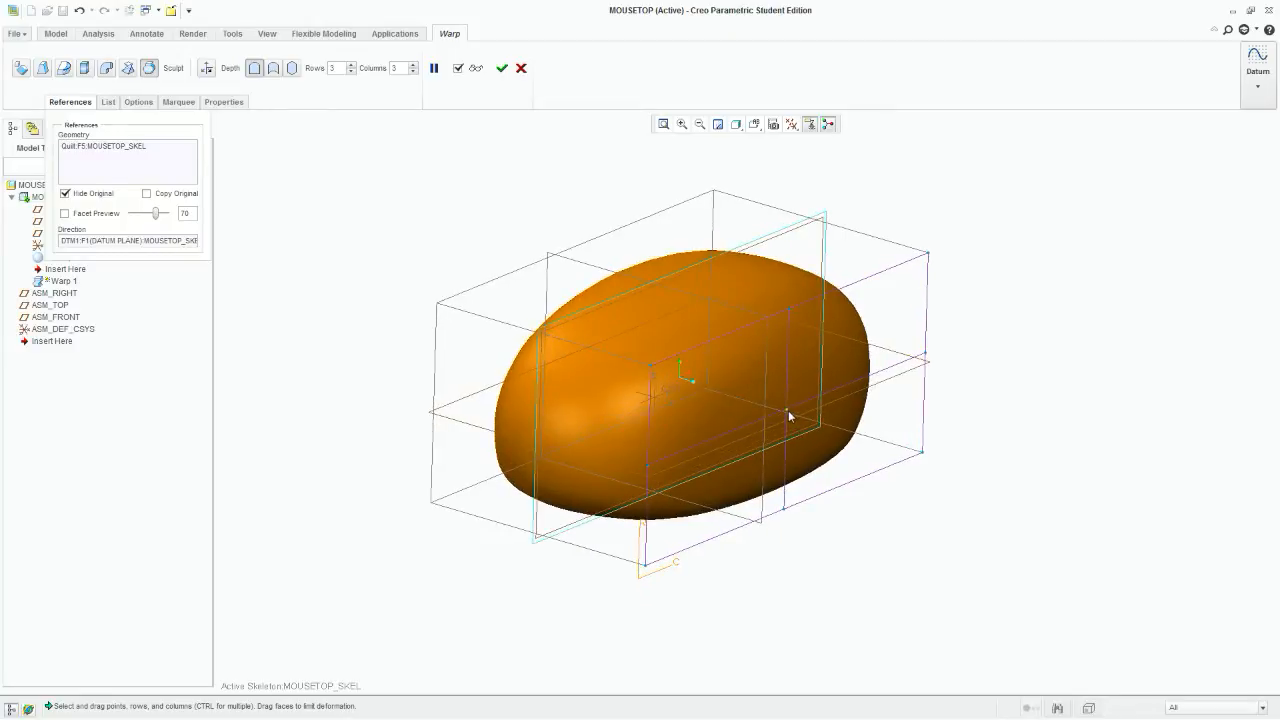
drag(788, 410, 884, 469)
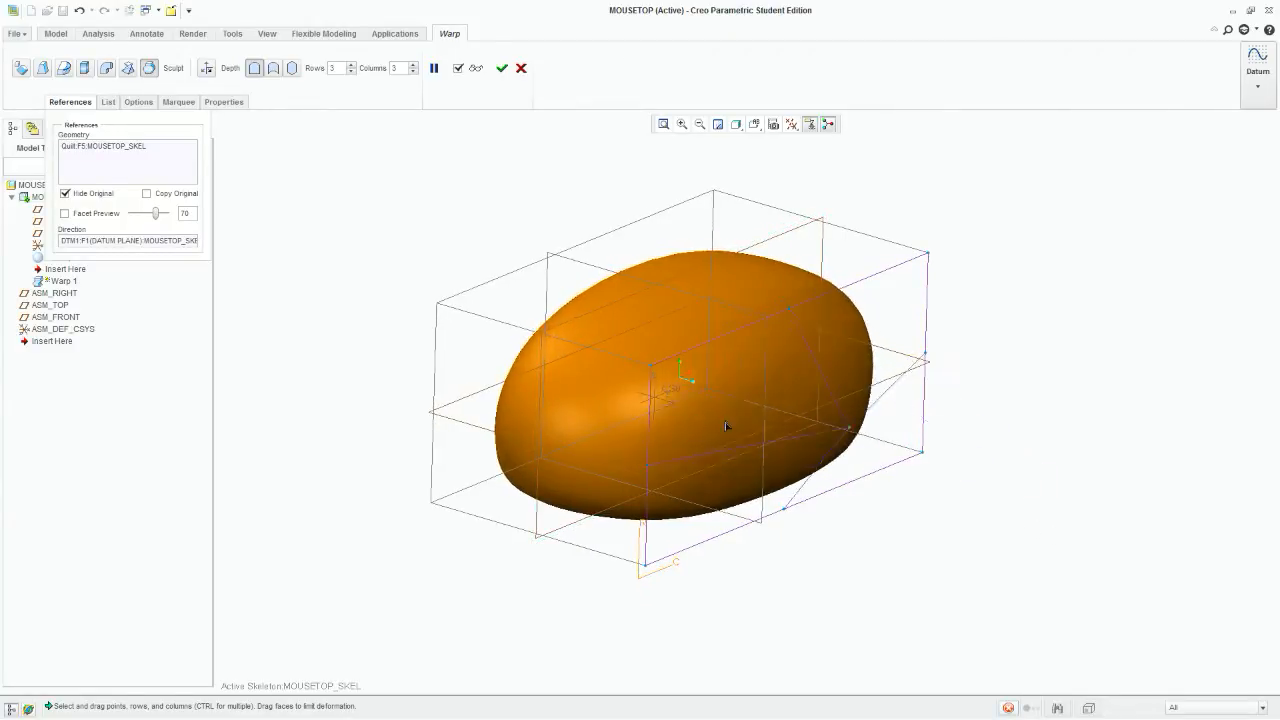
mouse_move(849, 529)
middle_down()
mouse_move(885, 602)
mouse_move(866, 511)
mouse_move(837, 526)
mouse_move(923, 546)
middle_up()
drag(1174, 468, 893, 416)
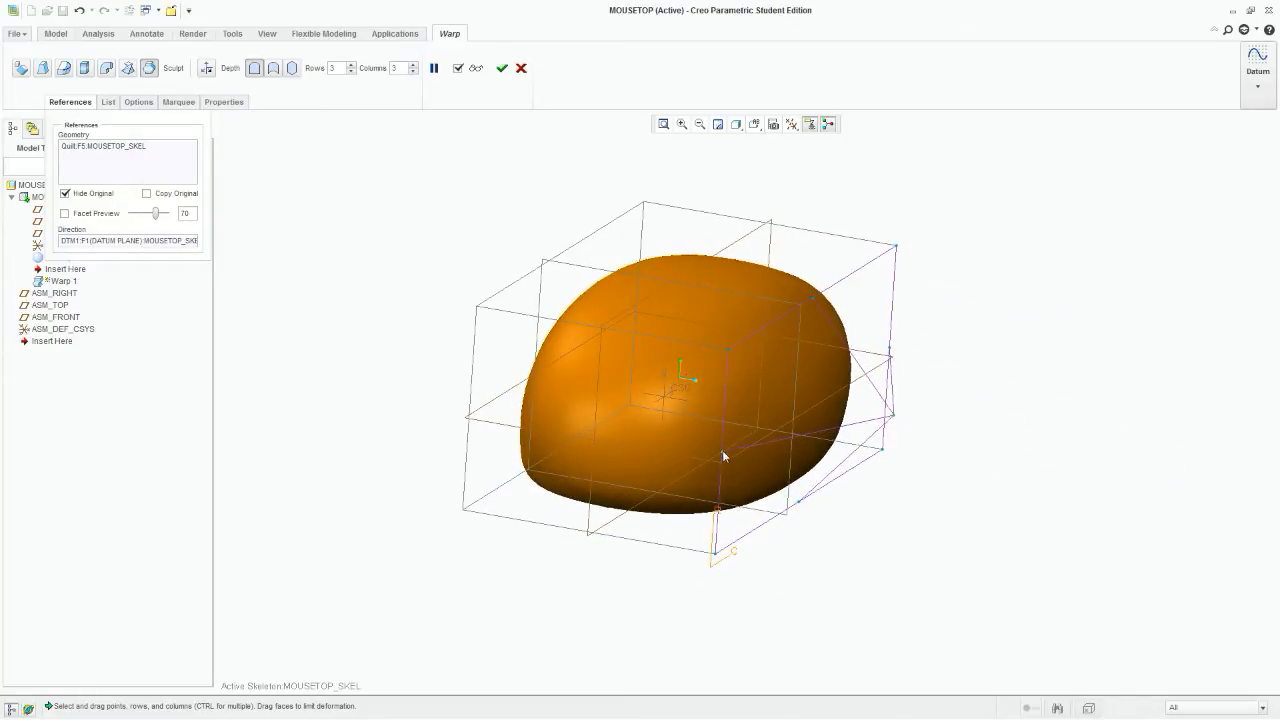
mouse_move(724, 456)
mouse_down()
mouse_move(894, 514)
mouse_move(742, 455)
mouse_up()
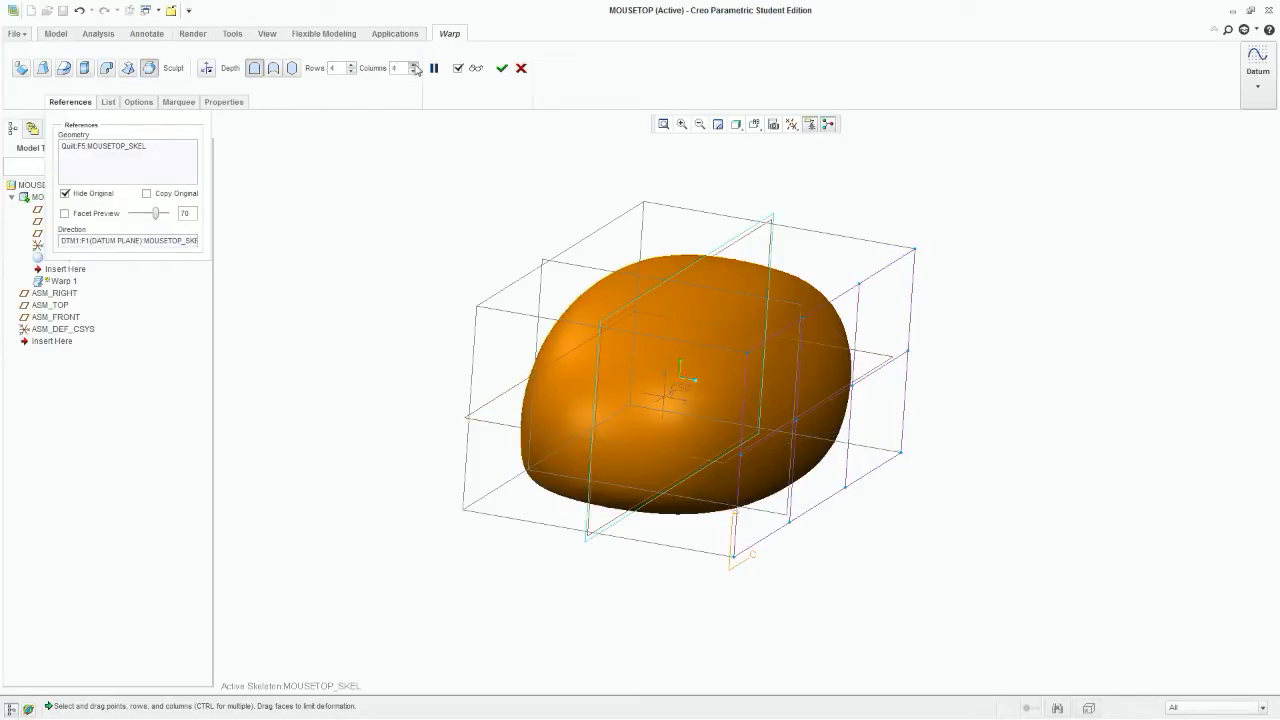
middle_drag(530, 330, 694, 352)
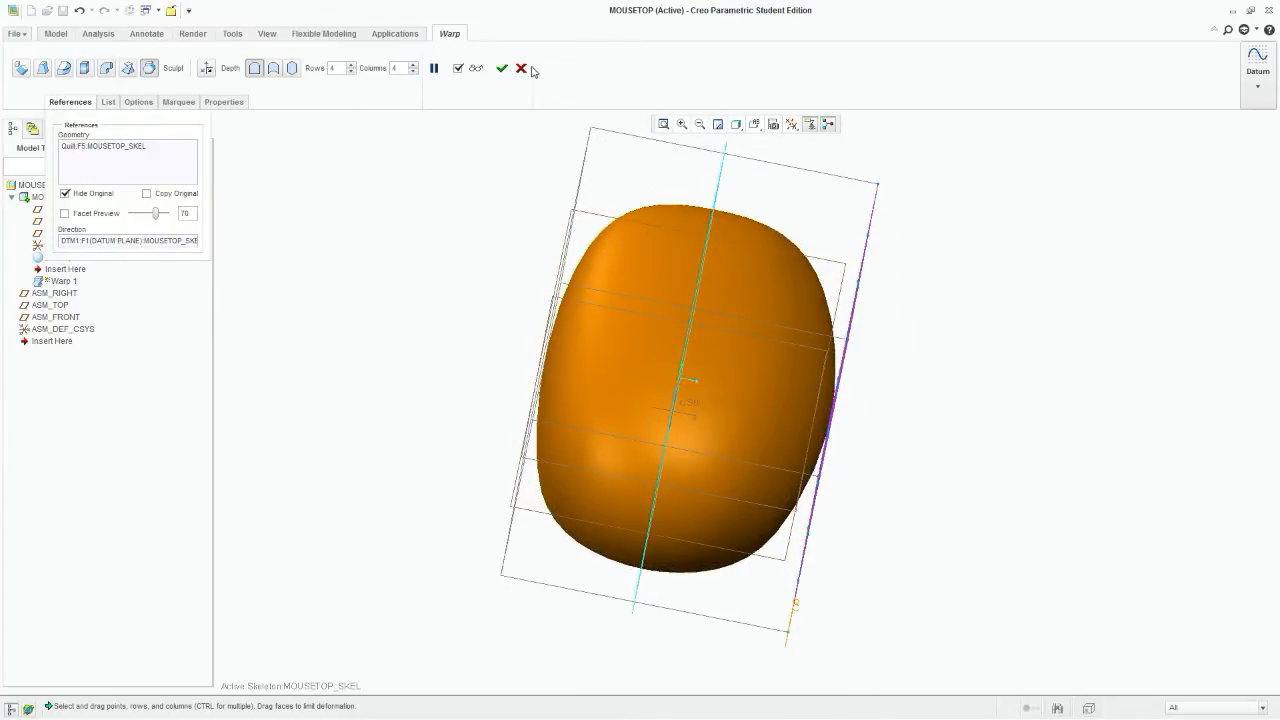
key(ctrl+d)
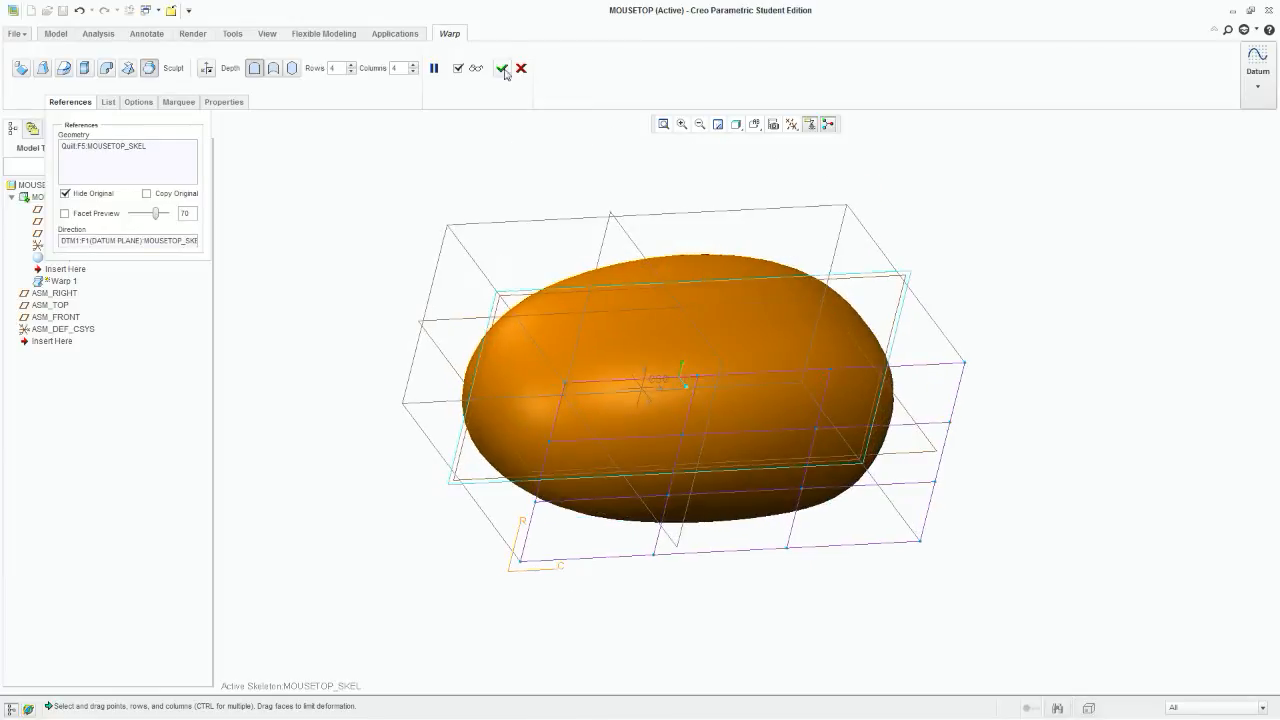
click(521, 68)
click(613, 379)
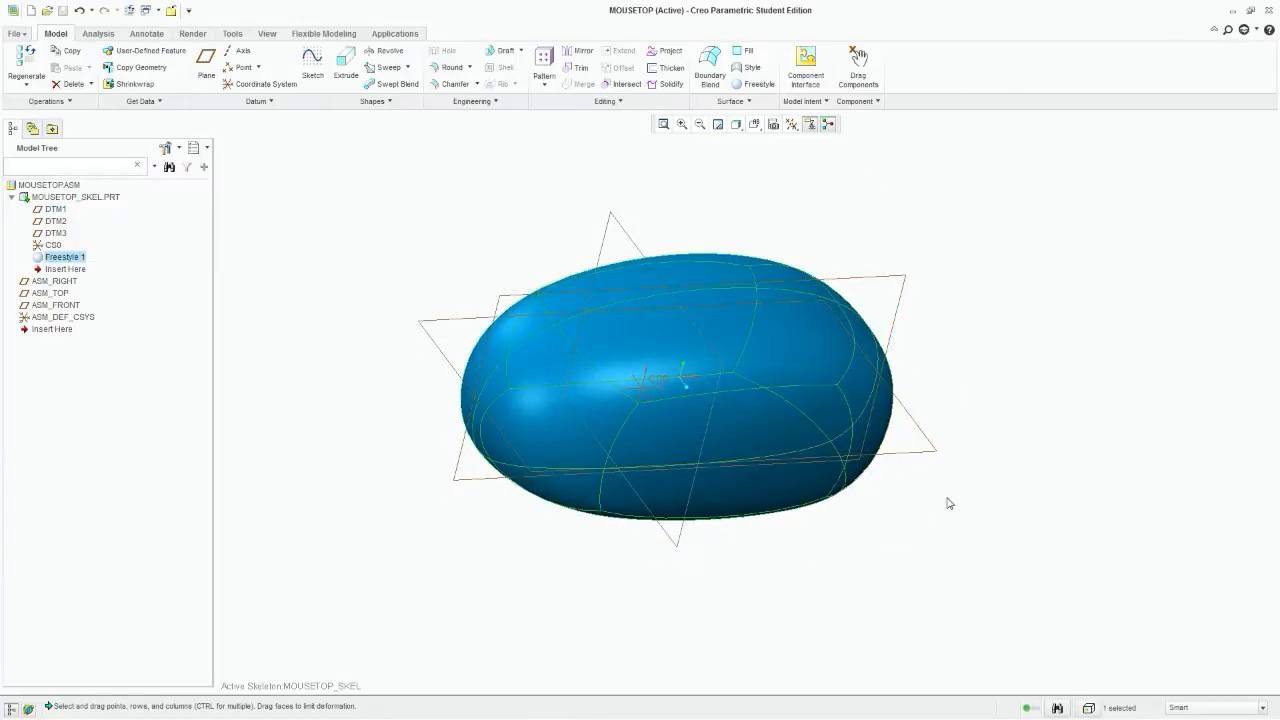
middle_drag(948, 503, 826, 321)
click(590, 203)
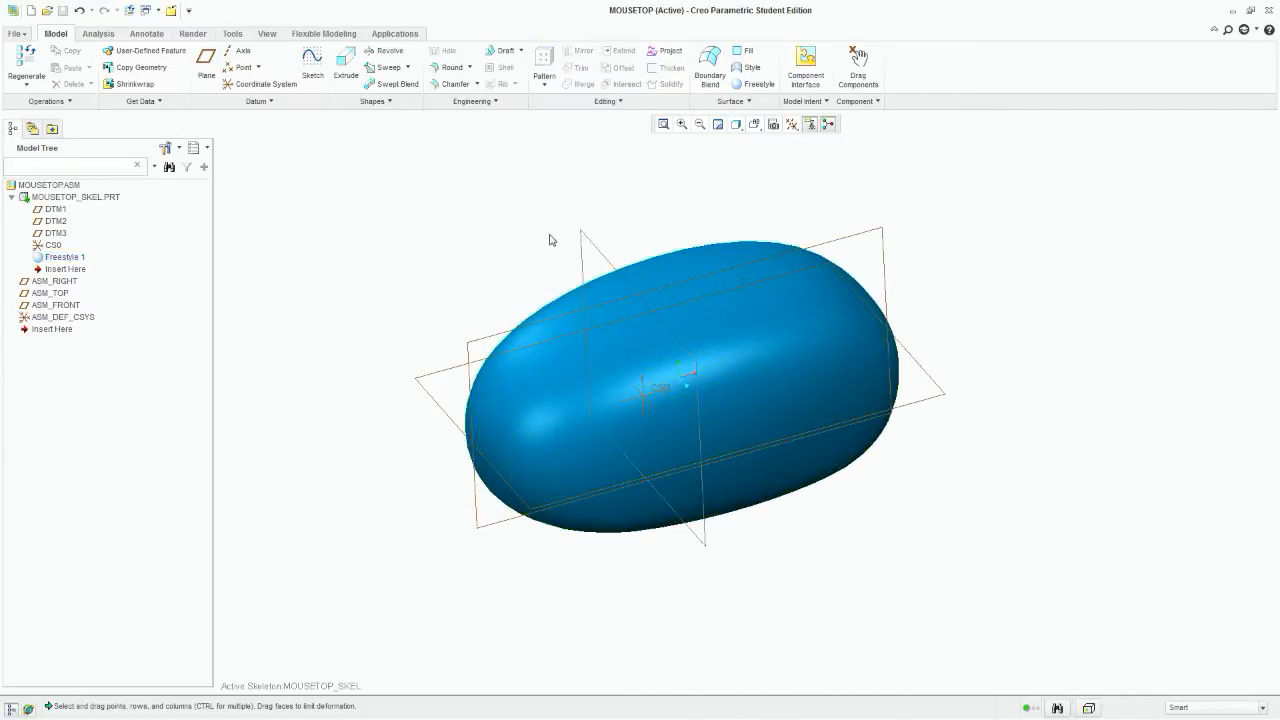
scroll(549, 240, down, 3)
mouse_move(529, 217)
middle_down()
mouse_move(531, 306)
mouse_move(523, 186)
middle_up()
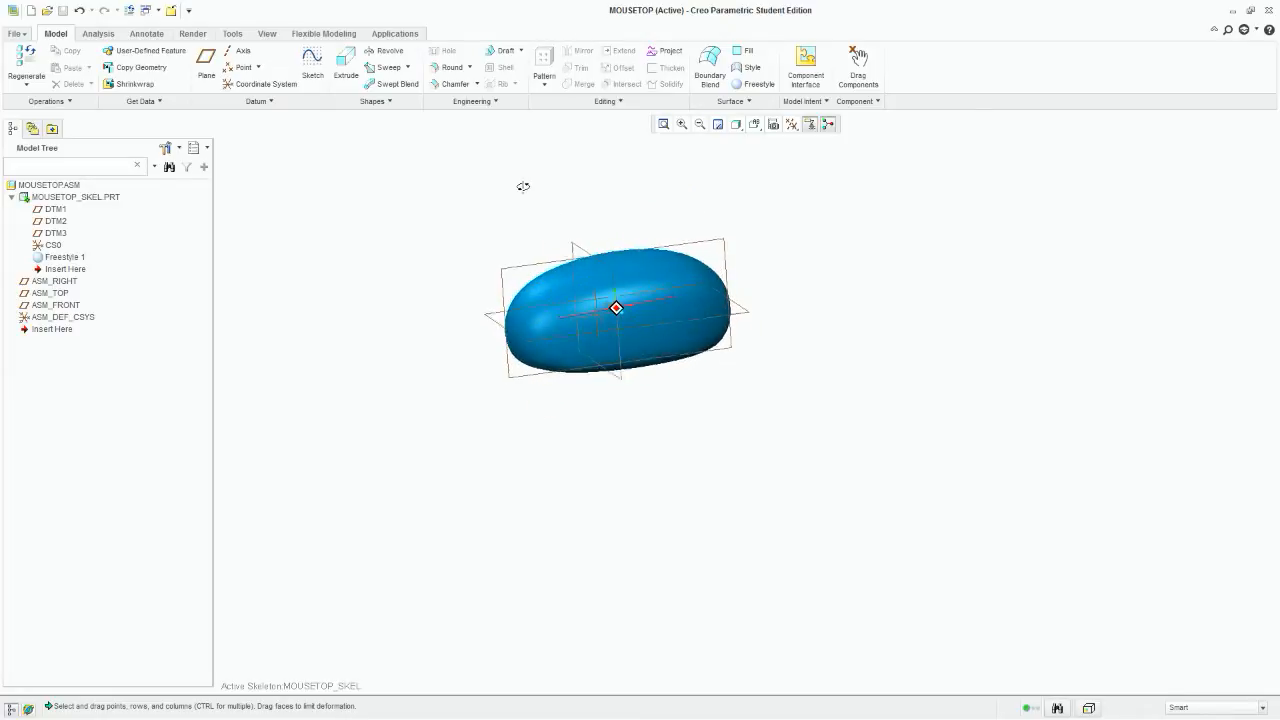
scroll(554, 206, up, 5)
Step: Try to intersect the freestyle quilt with datum plane DTM1 and discard the intersection
click(559, 399)
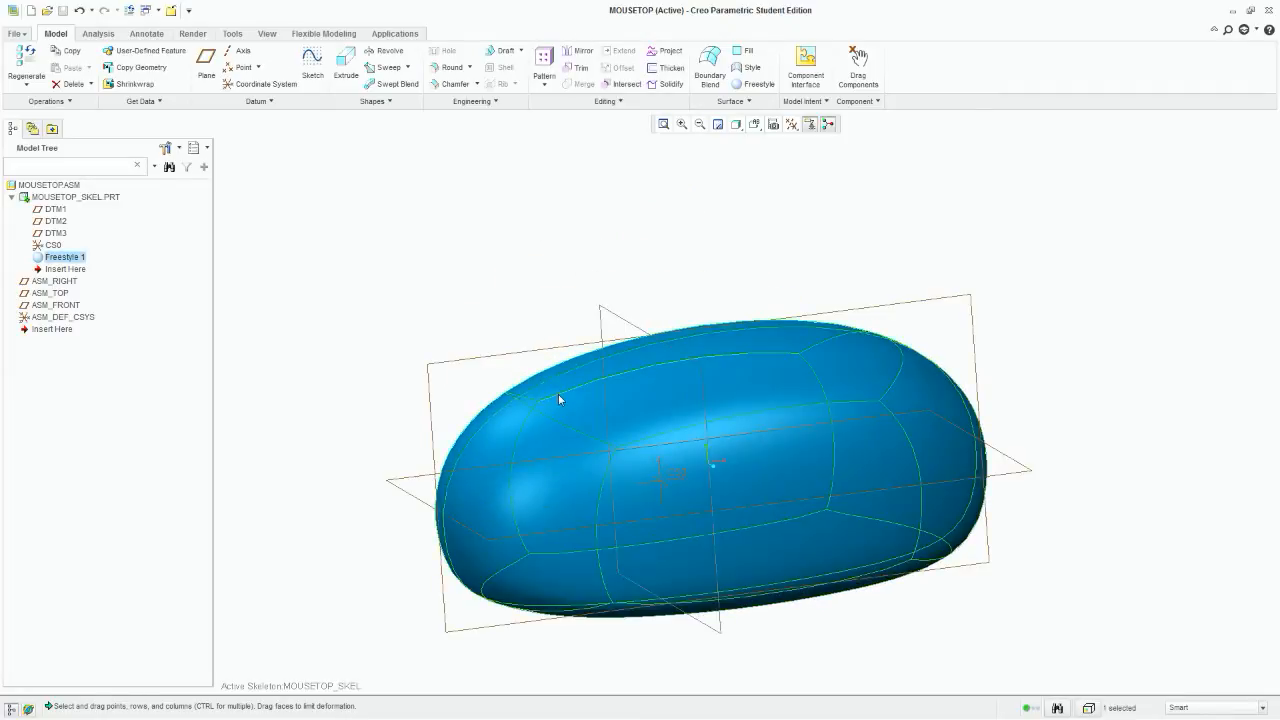
mouse_move(620, 420)
middle_down()
mouse_move(546, 217)
mouse_move(653, 370)
middle_up()
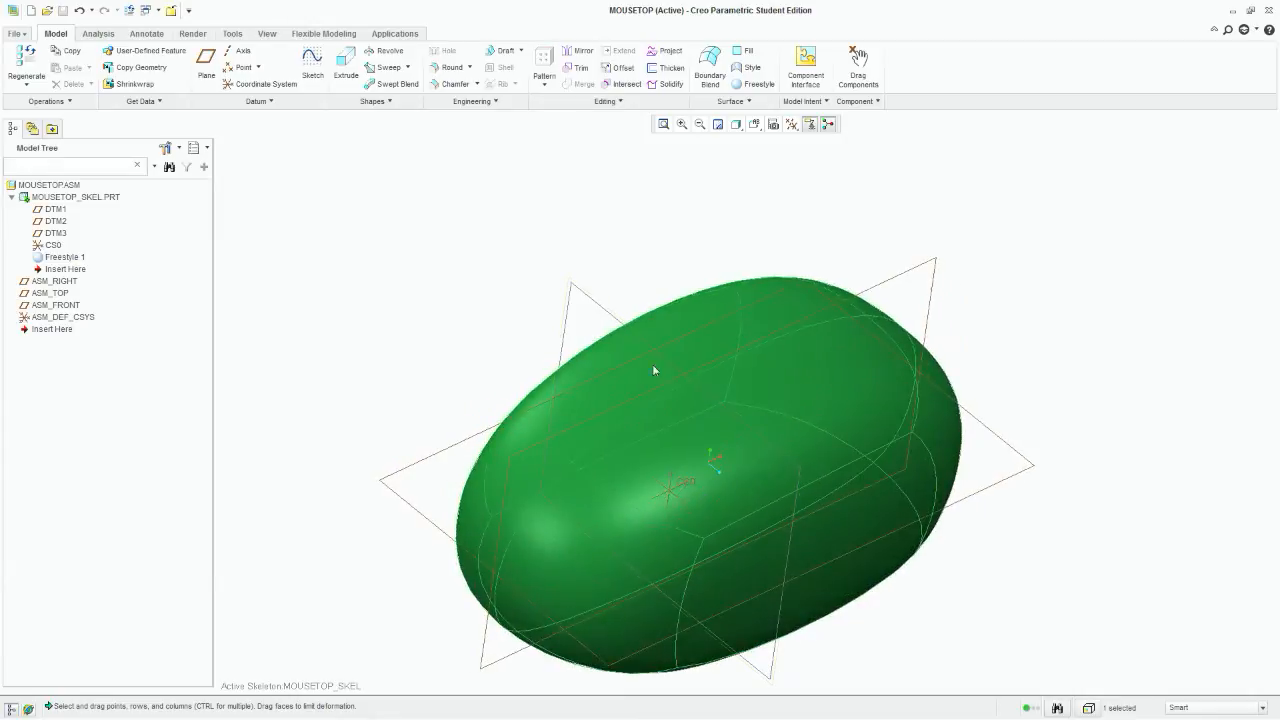
click(621, 84)
middle_drag(517, 251, 429, 277)
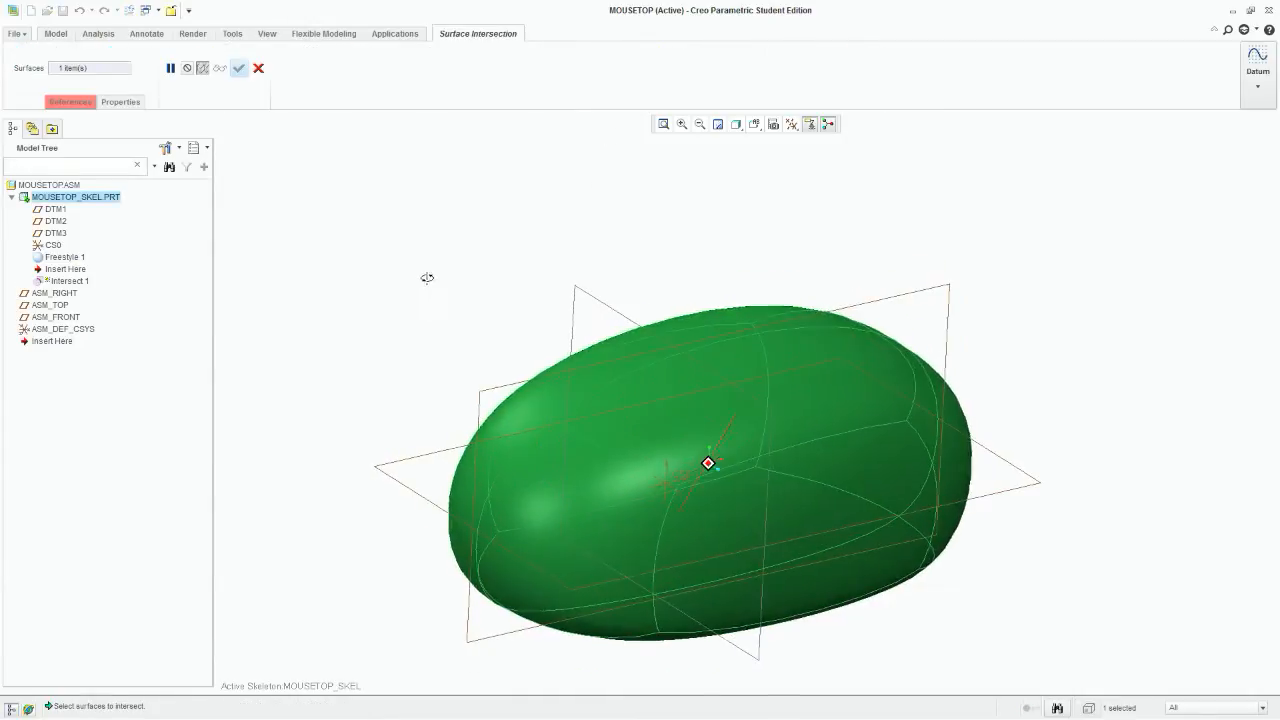
click(895, 302)
click(71, 102)
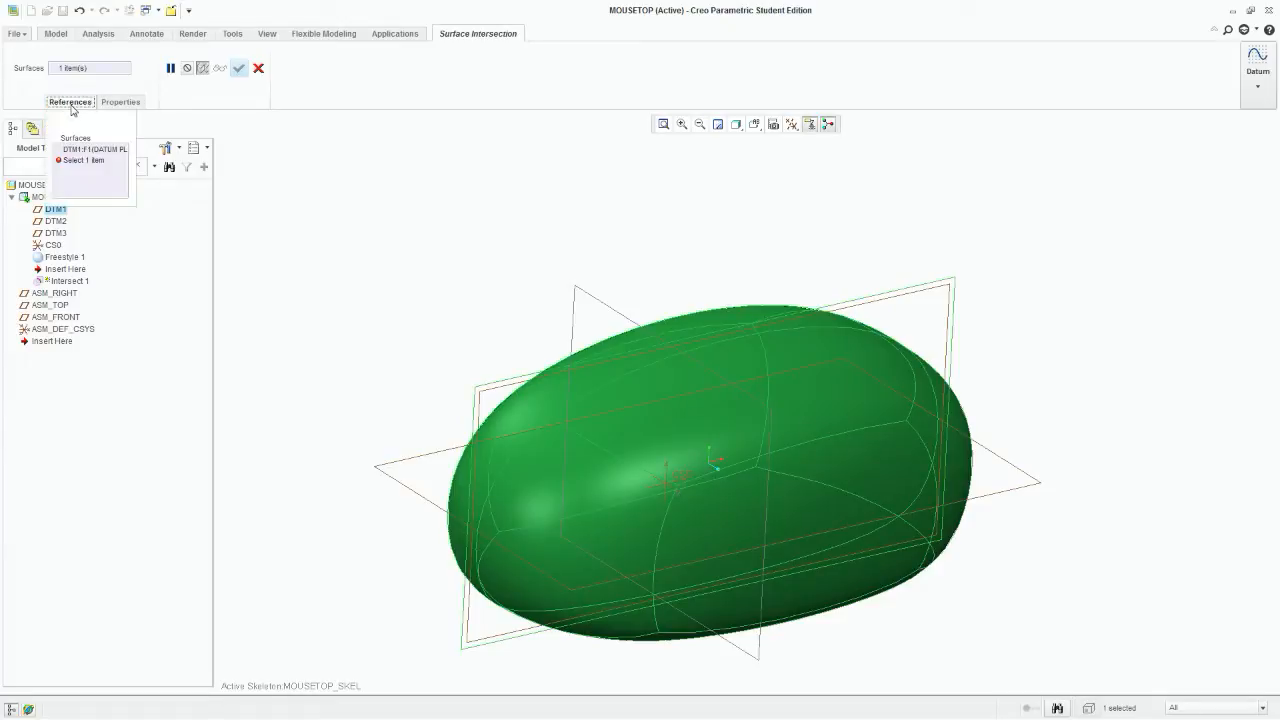
click(83, 160)
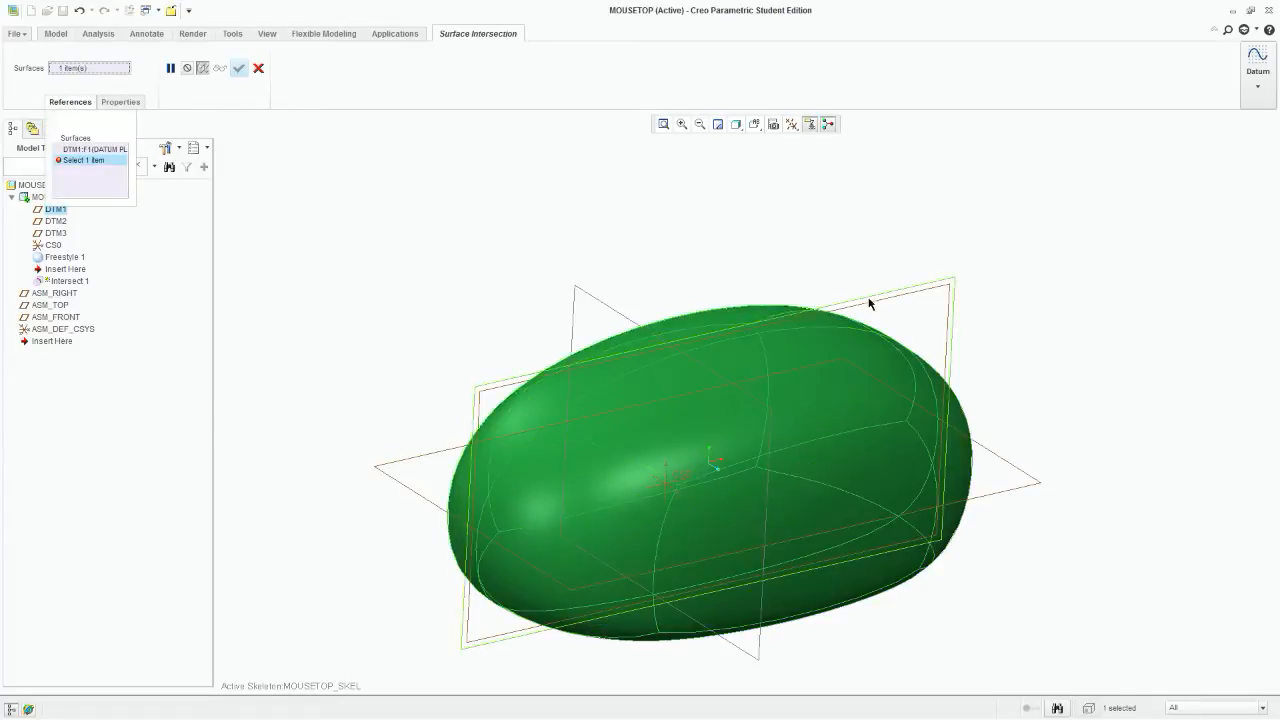
click(873, 296)
click(259, 68)
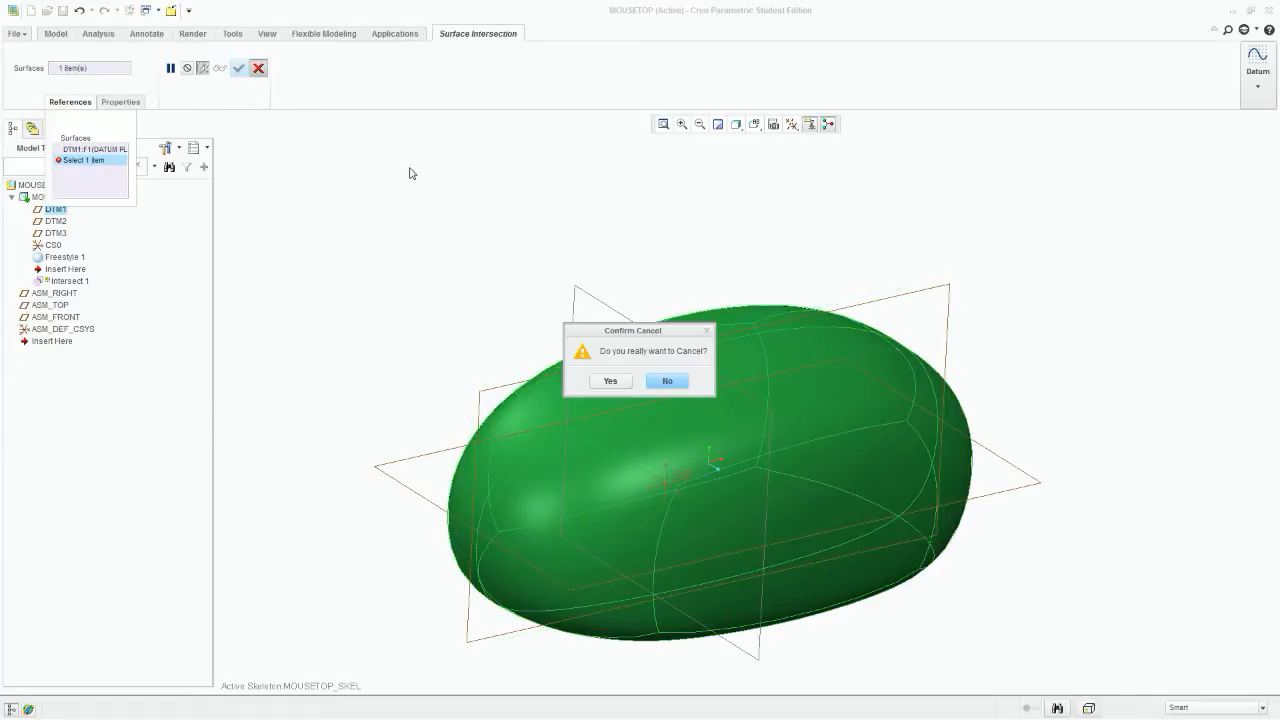
click(611, 381)
Step: Trim the freestyle quilt with the ASM_FRONT plane, keeping one lengthwise half of the body
click(800, 418)
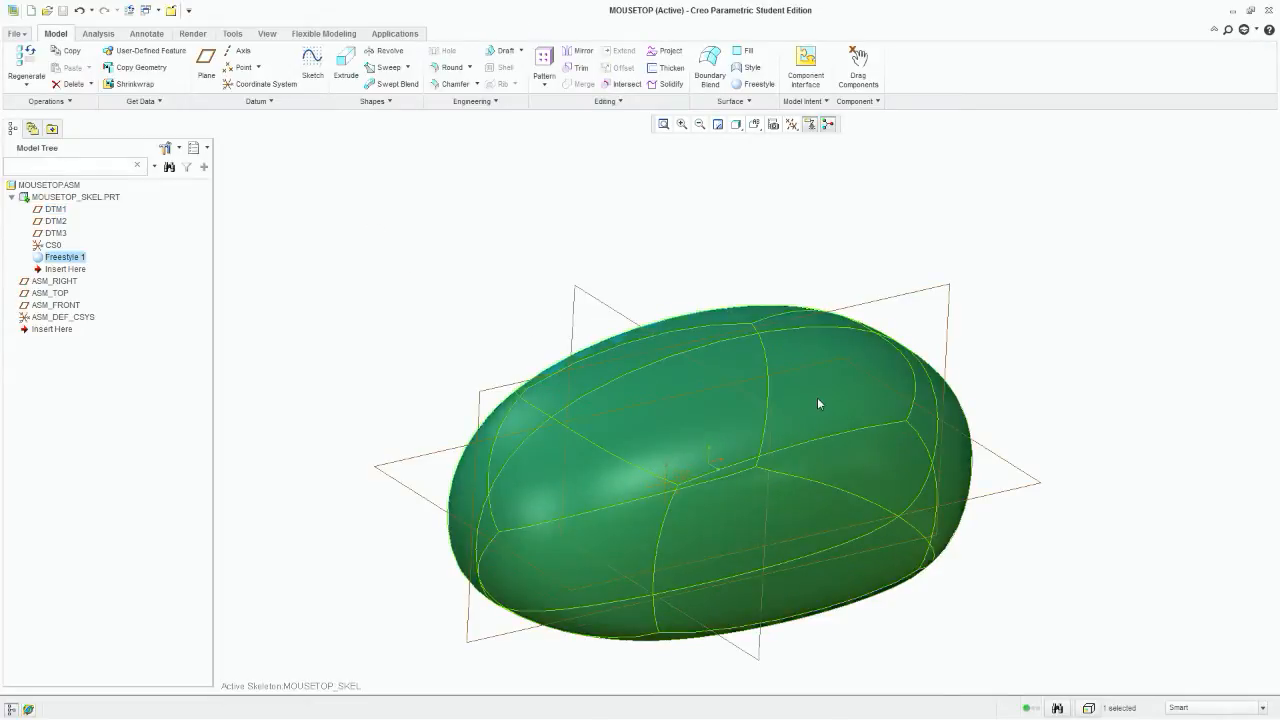
click(870, 309)
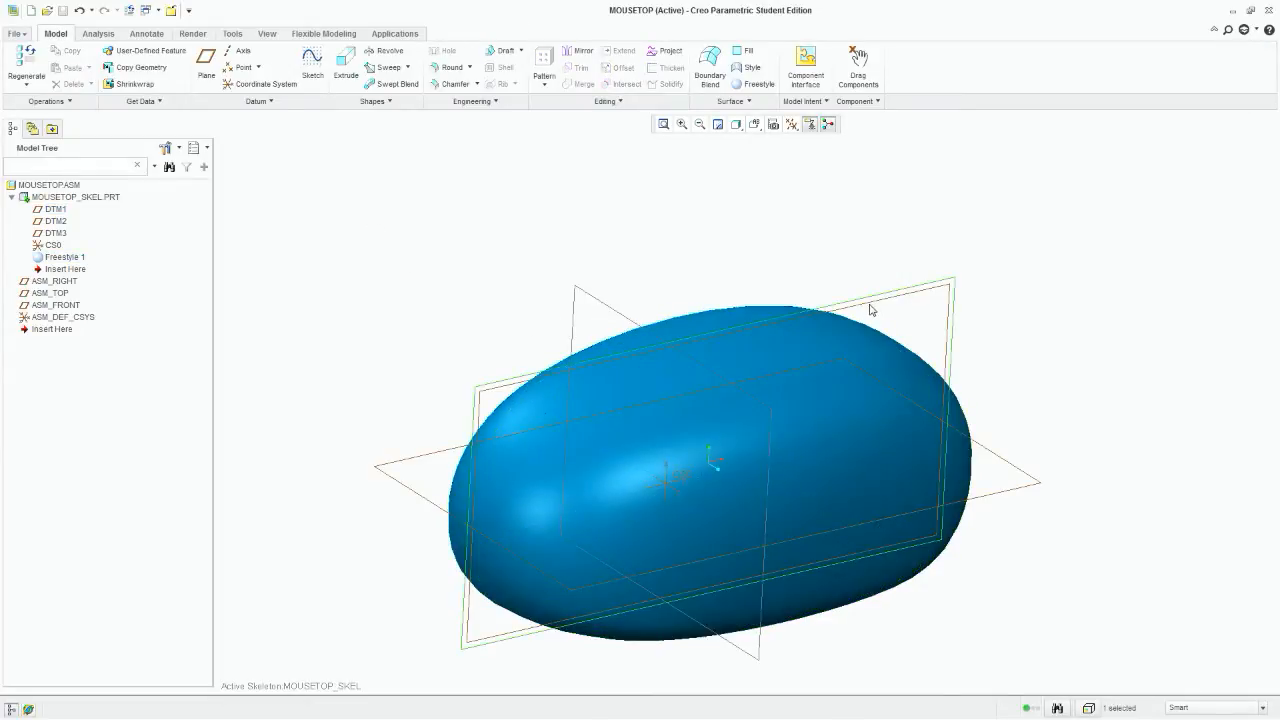
click(867, 394)
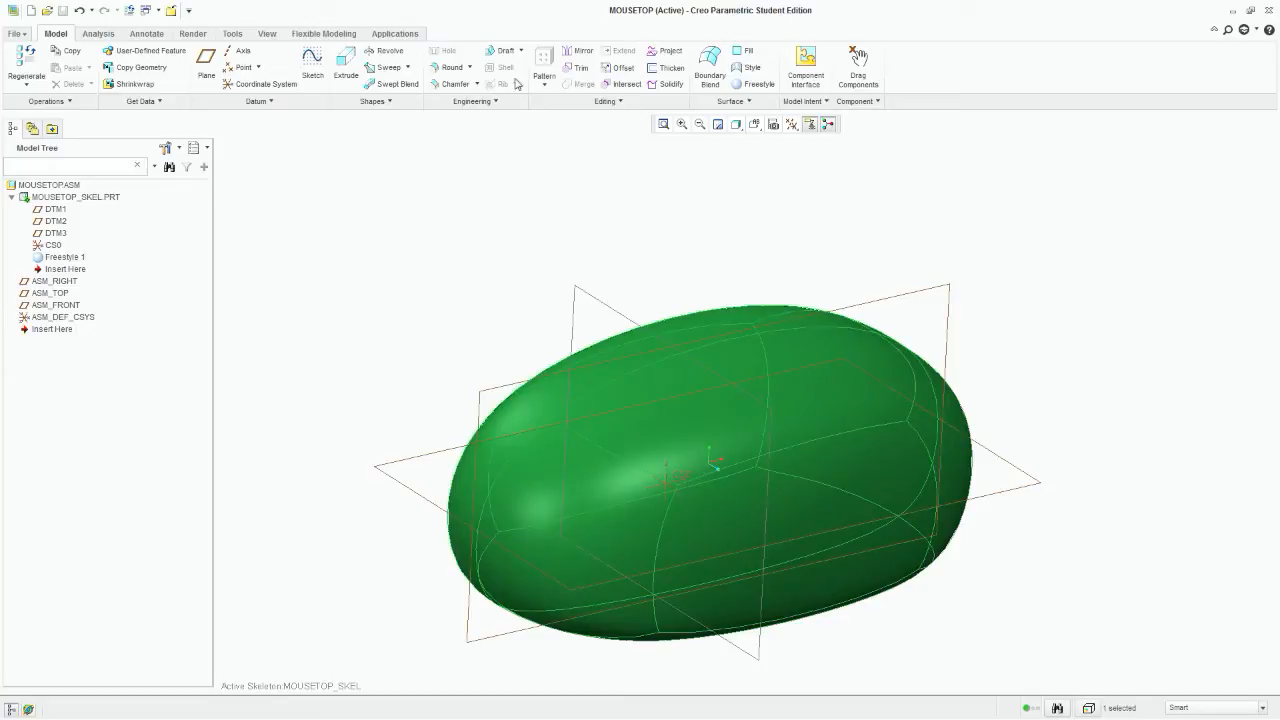
click(575, 67)
click(903, 292)
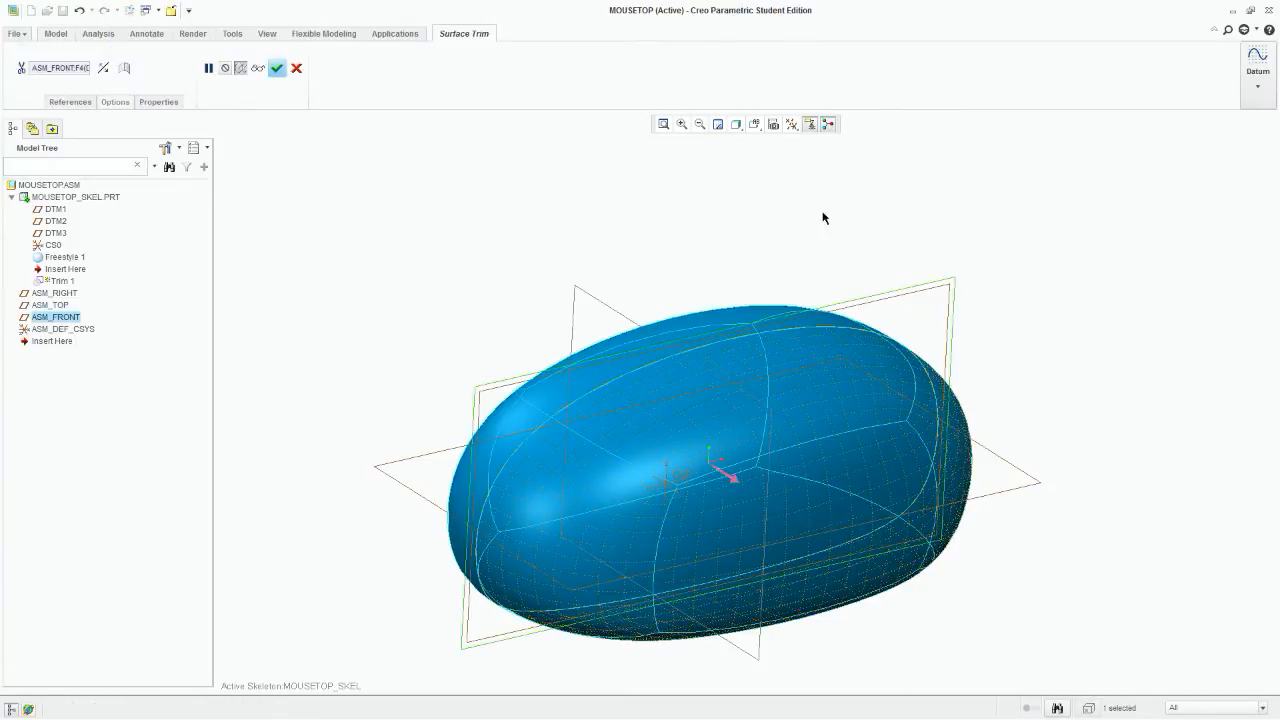
middle_drag(824, 218, 854, 251)
click(277, 68)
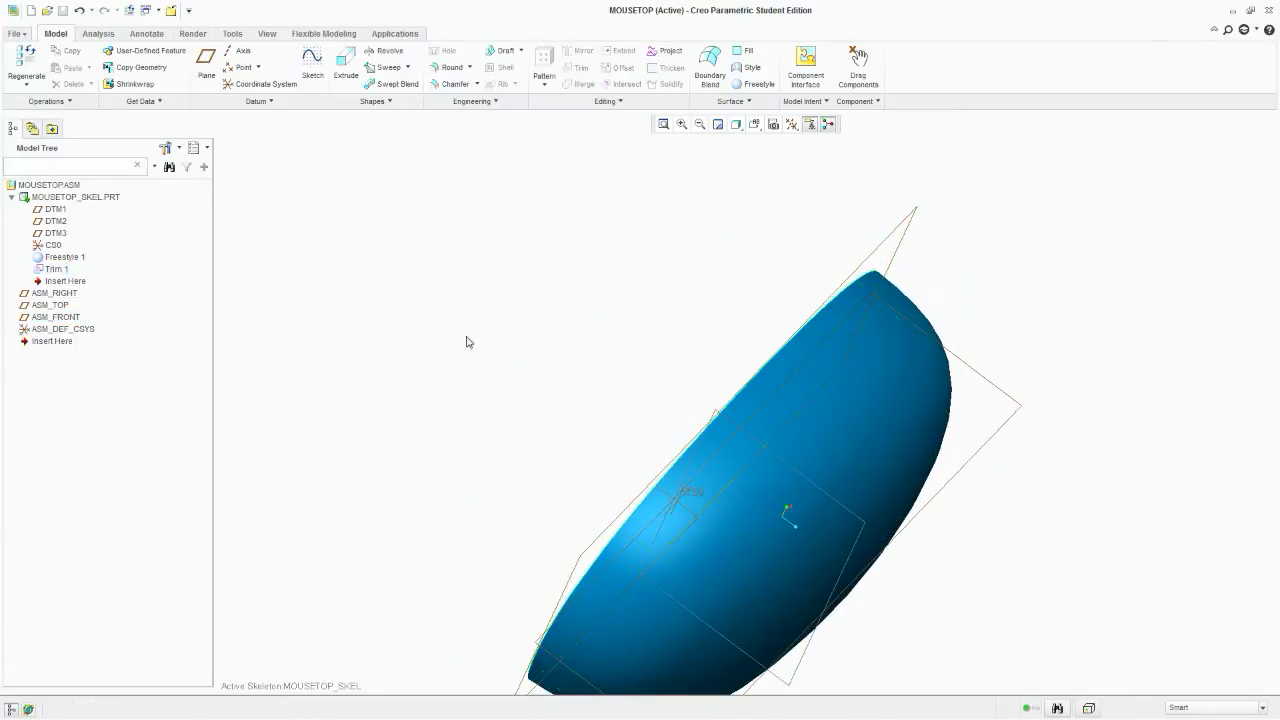
middle_drag(467, 342, 598, 345)
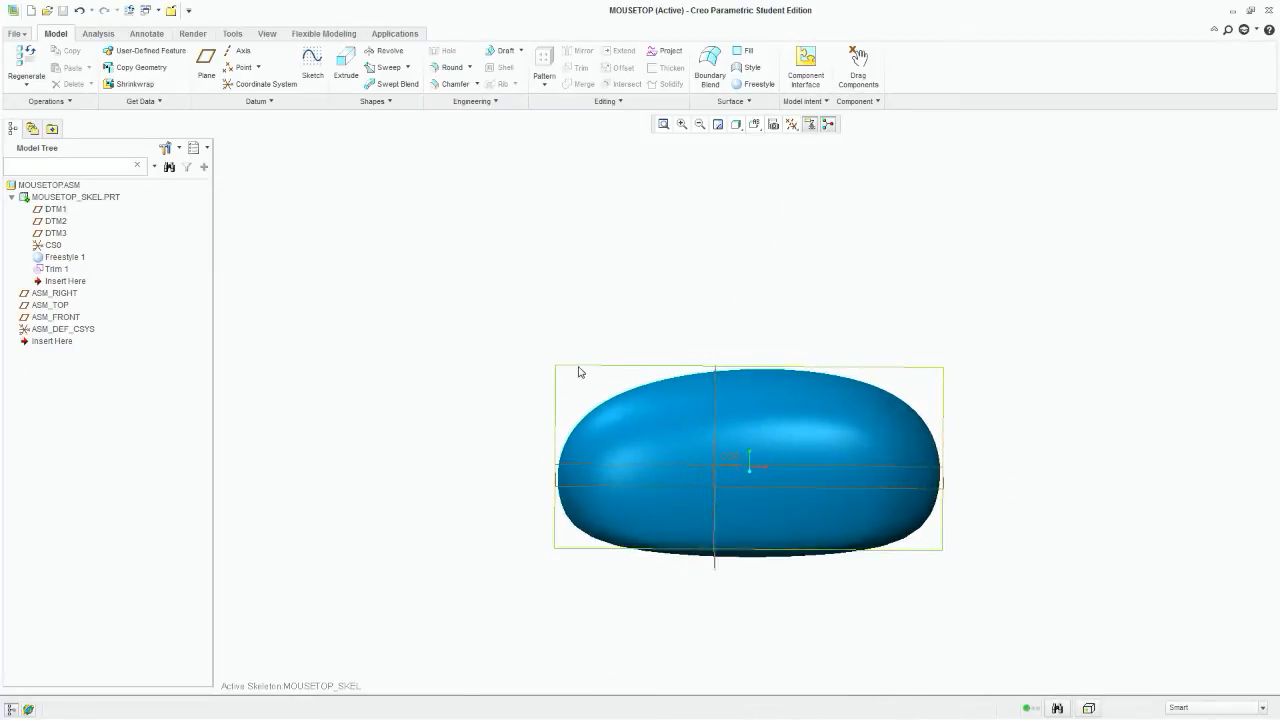
click(578, 372)
click(346, 65)
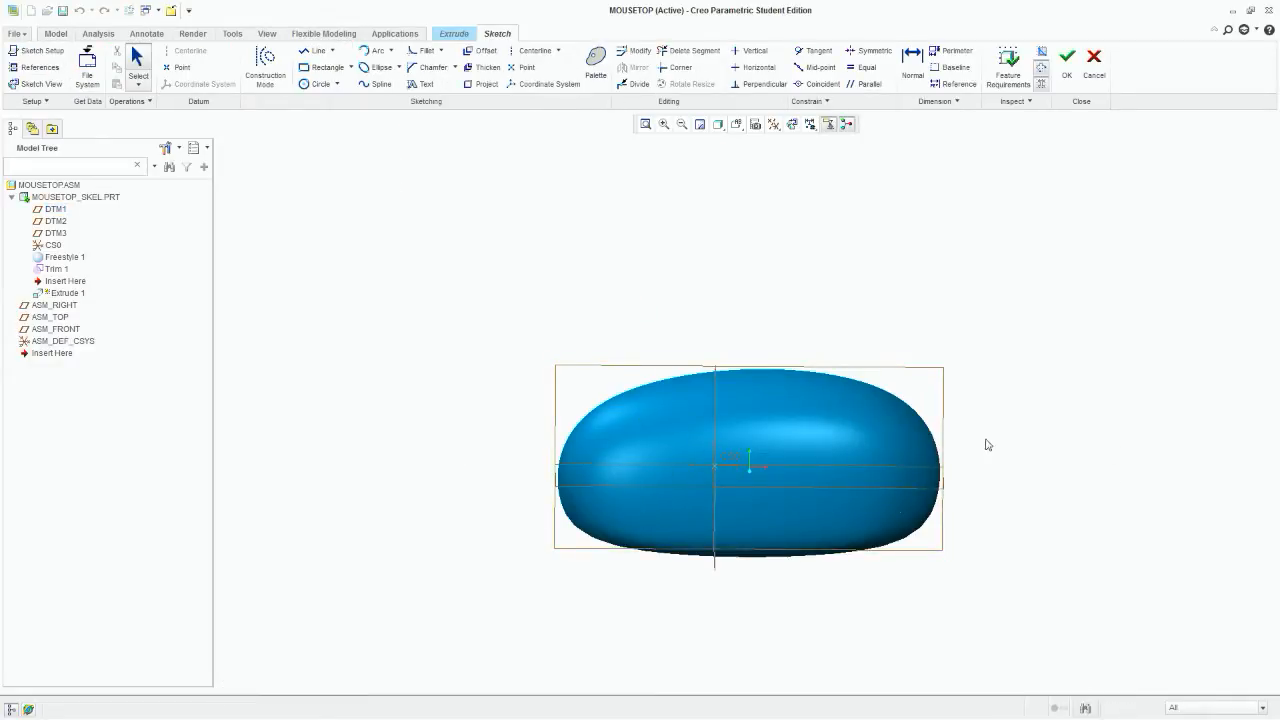
mouse_move(1034, 343)
middle_down()
mouse_move(1051, 426)
mouse_move(997, 311)
mouse_move(1071, 417)
mouse_move(1083, 303)
mouse_move(1066, 329)
mouse_move(1037, 291)
mouse_move(1013, 366)
mouse_move(1043, 309)
mouse_move(1077, 311)
middle_up()
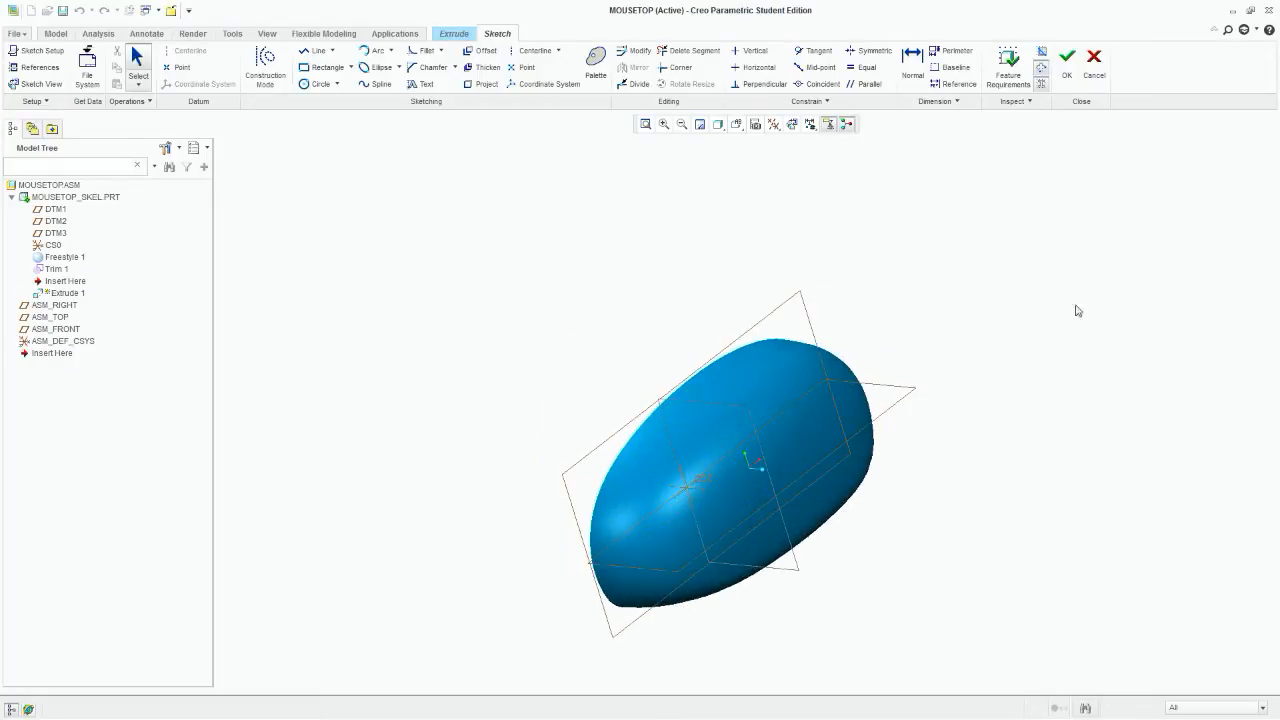
middle_drag(675, 509, 720, 380)
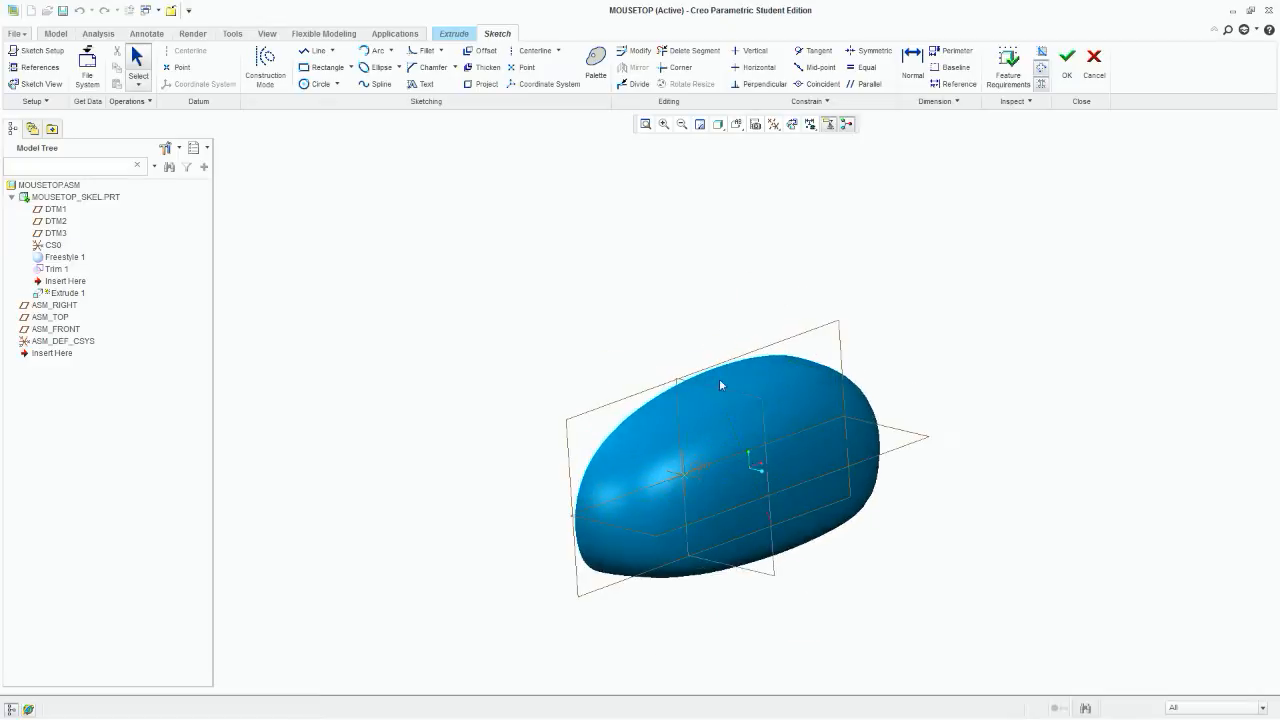
click(1094, 62)
click(615, 383)
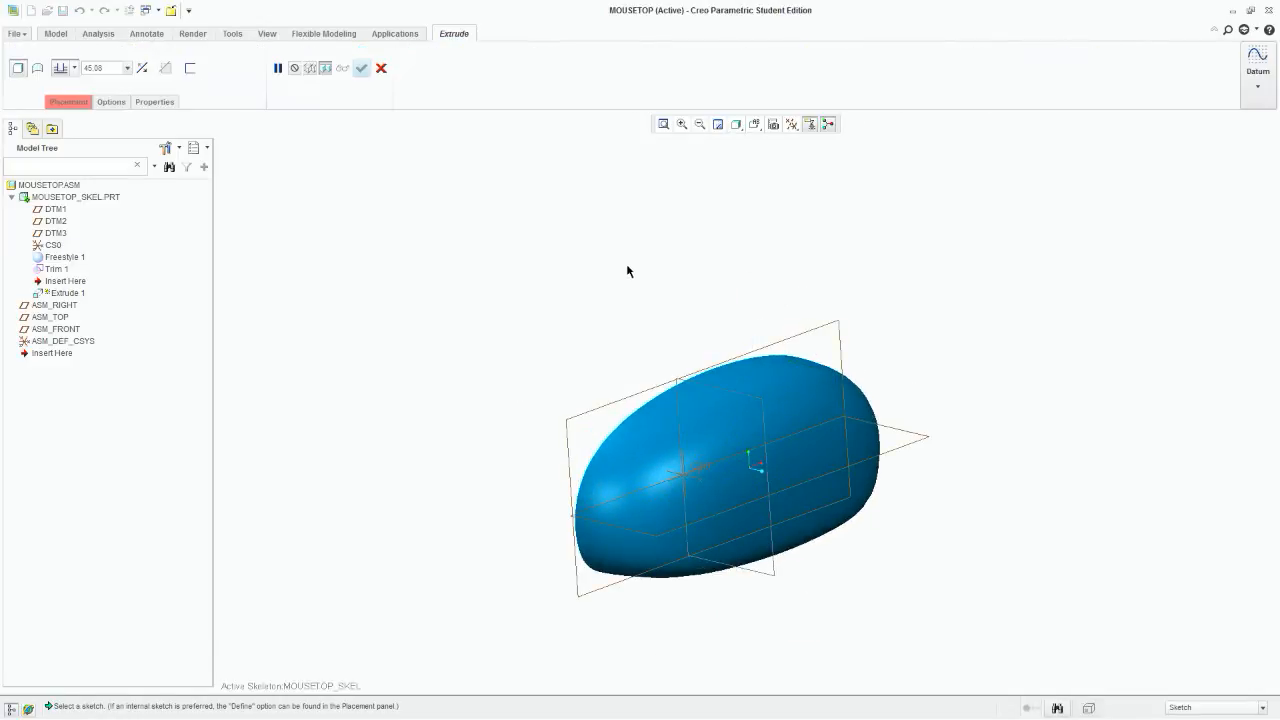
click(381, 67)
Step: Make a surface copy of the trimmed half-body quilt
mouse_move(517, 340)
middle_down()
mouse_move(566, 360)
mouse_move(495, 336)
middle_up()
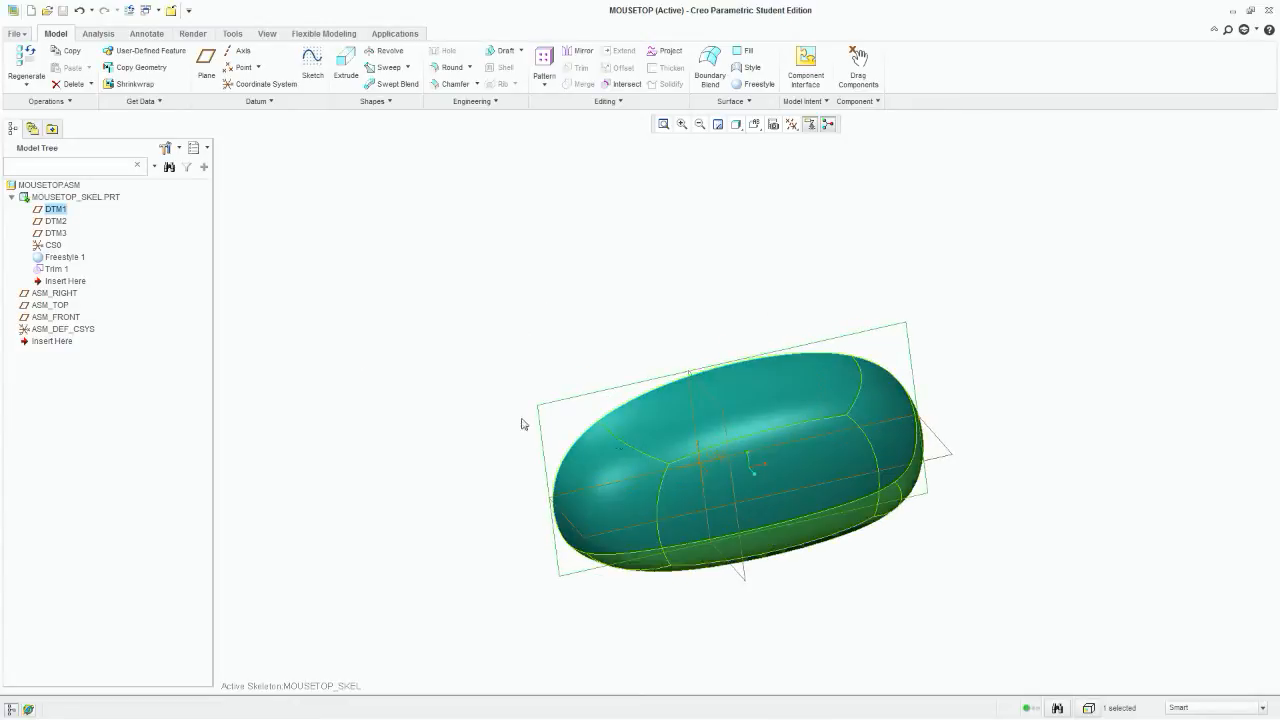
click(655, 420)
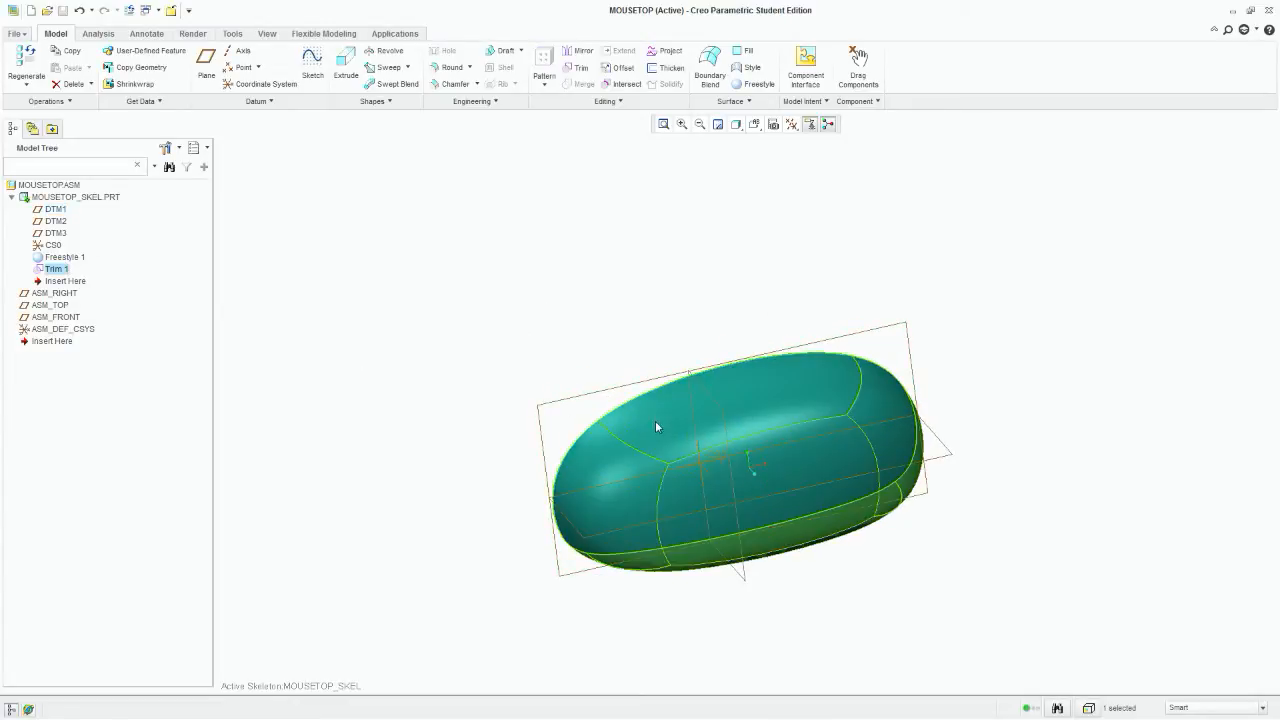
click(656, 419)
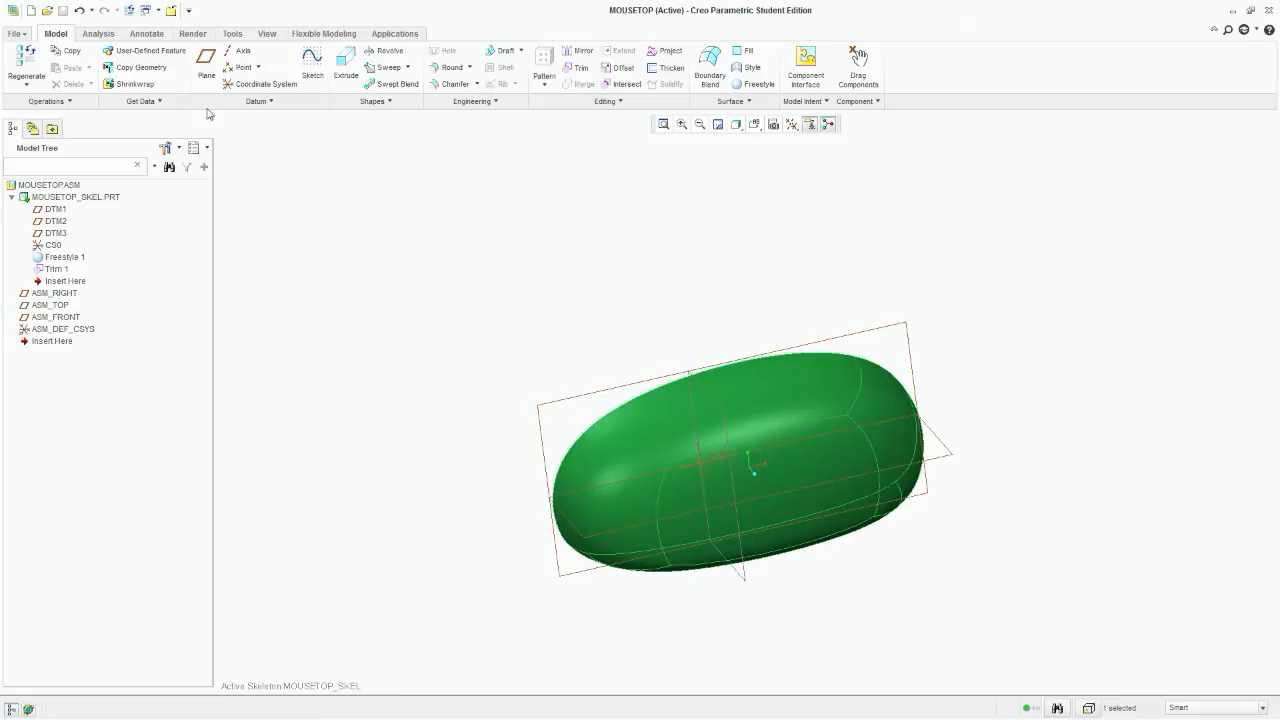
click(68, 70)
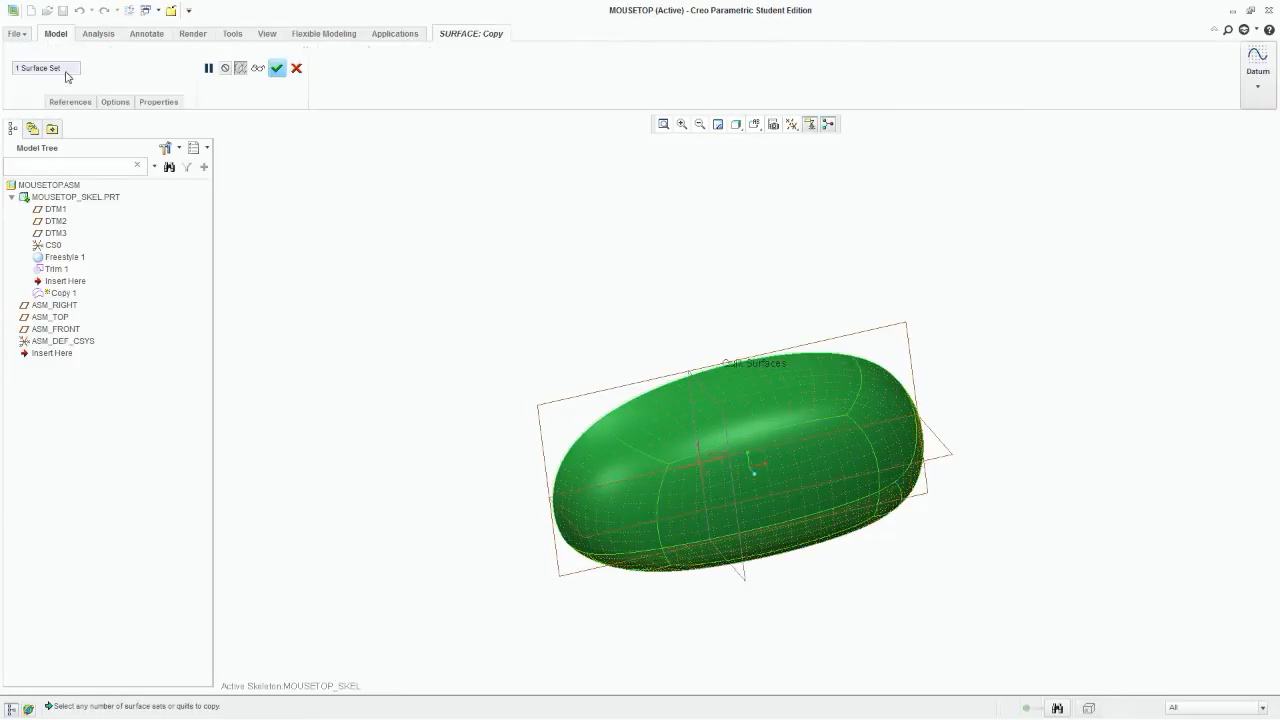
click(276, 69)
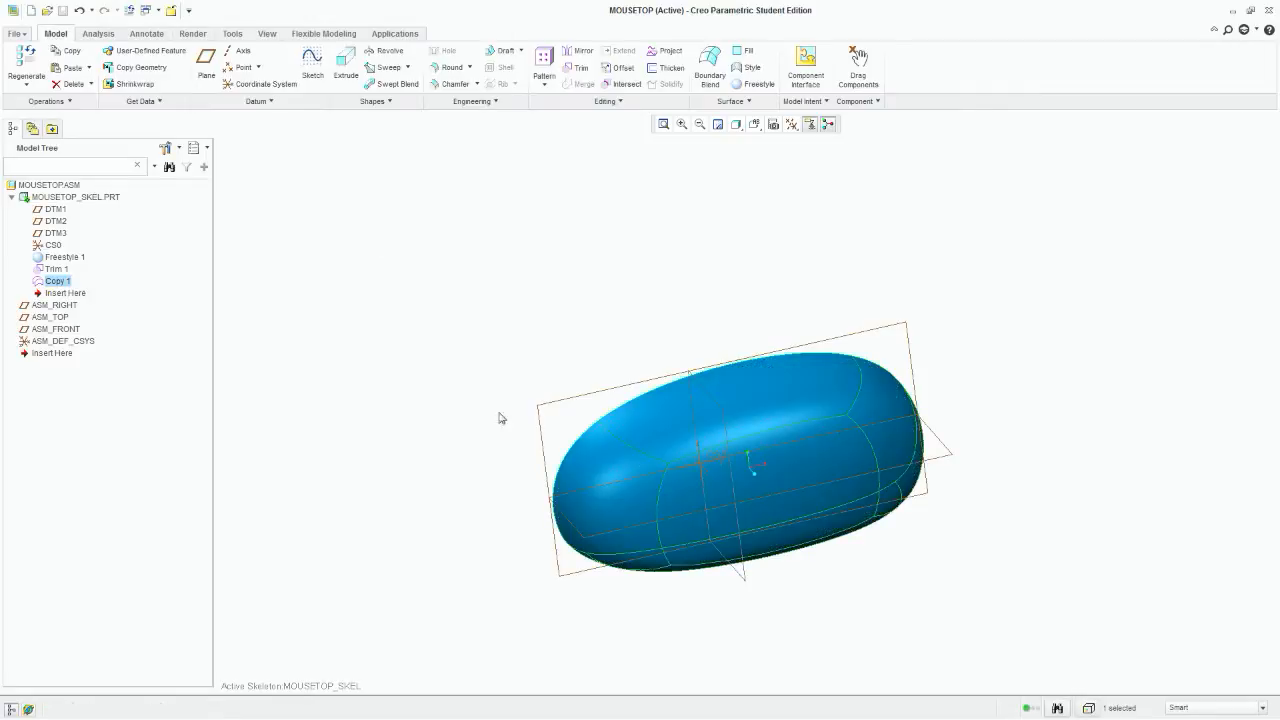
Step: Rename the copied surface feature as OUTERSHELL and hide it
middle_drag(500, 420, 422, 397)
right_click(48, 284)
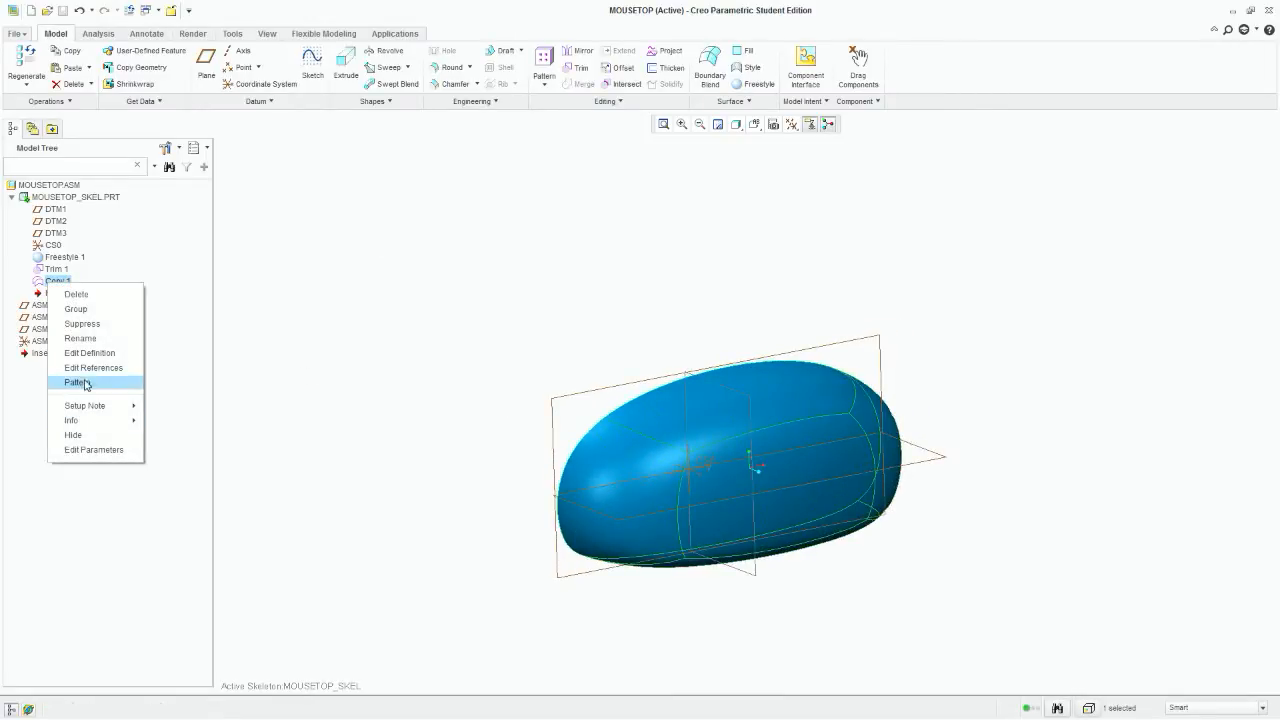
click(88, 340)
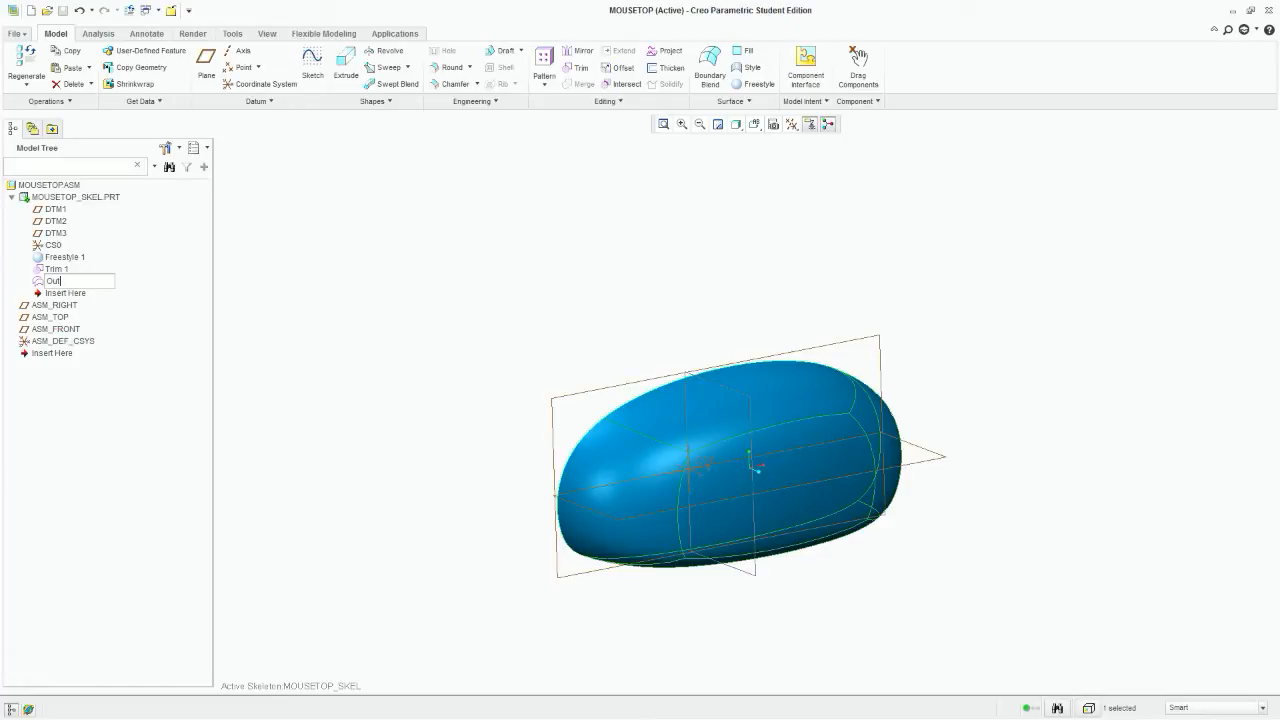
text(Outershell)
key(Return)
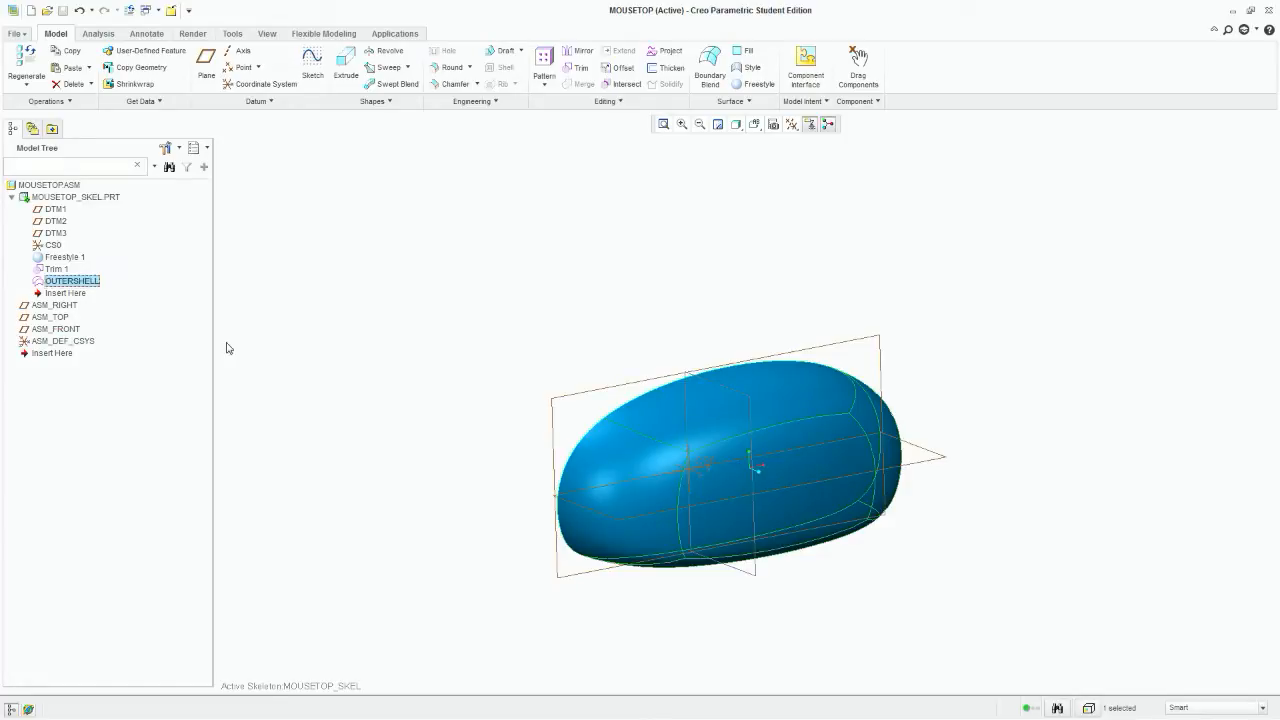
right_click(63, 285)
click(97, 429)
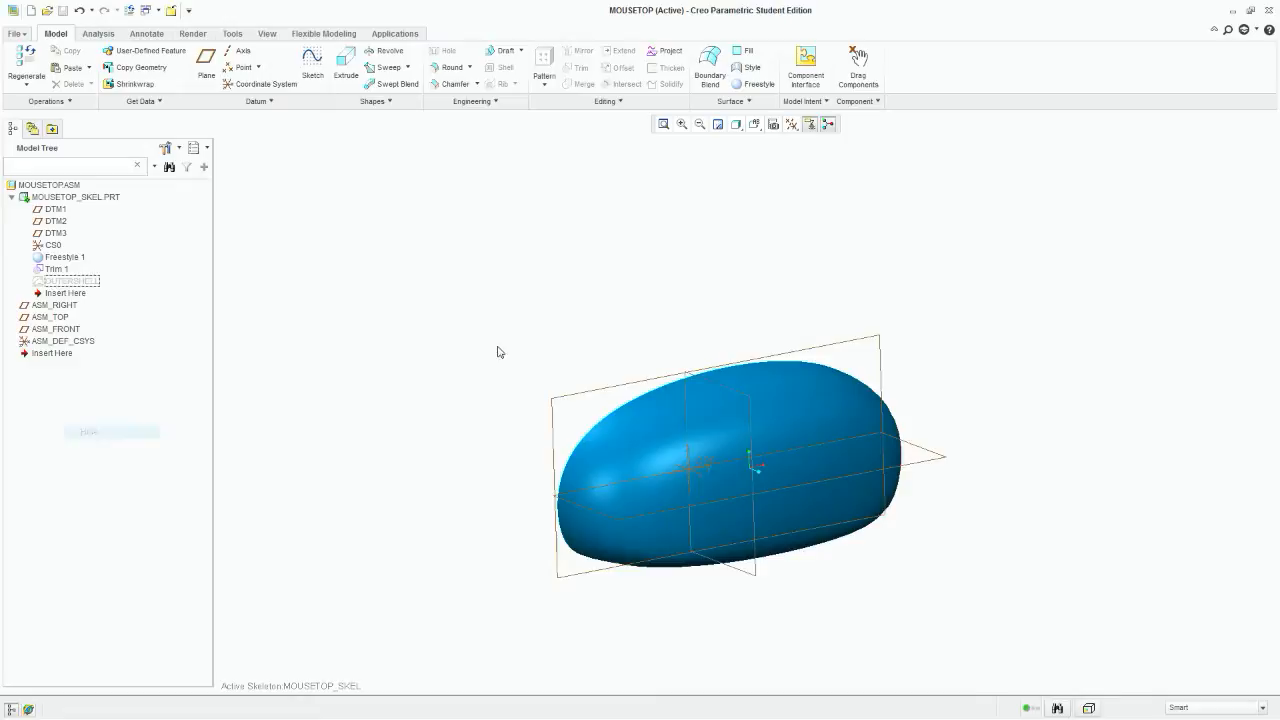
Step: Start an extrude on the lengthwise mid-plane and sketch a wavy five-point spline across the body, extending past both ends
click(695, 428)
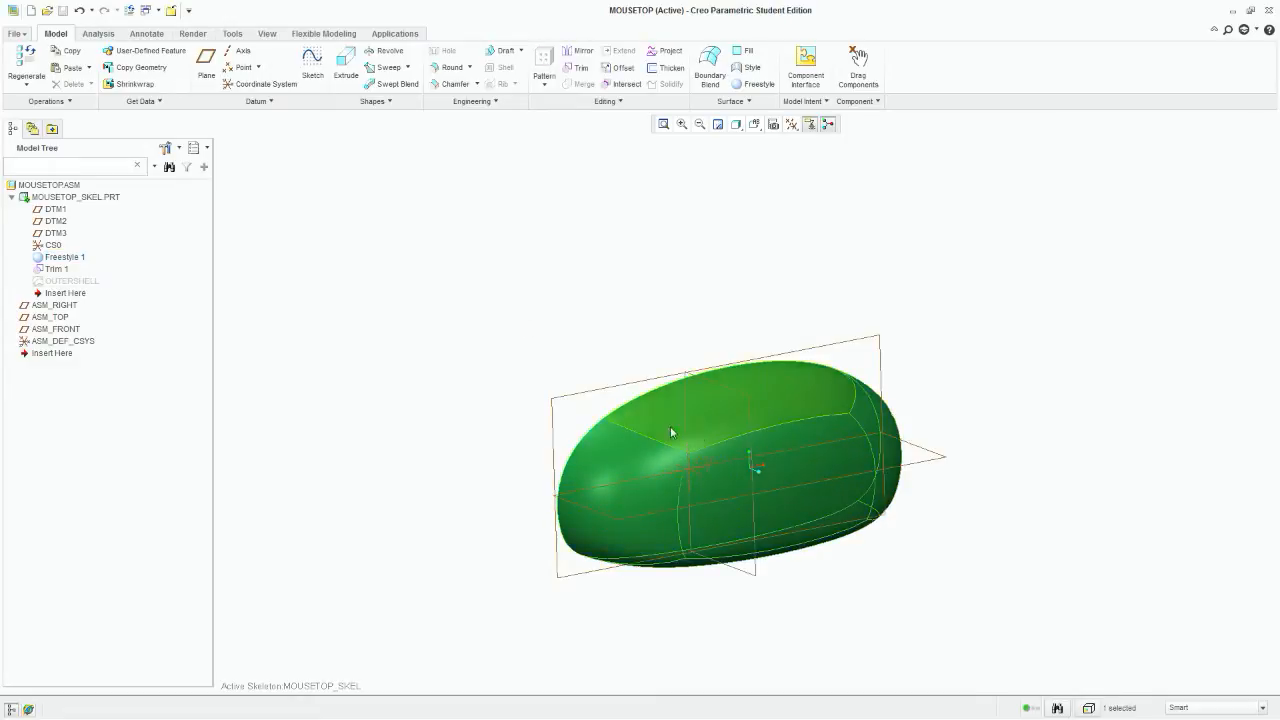
click(560, 402)
click(346, 68)
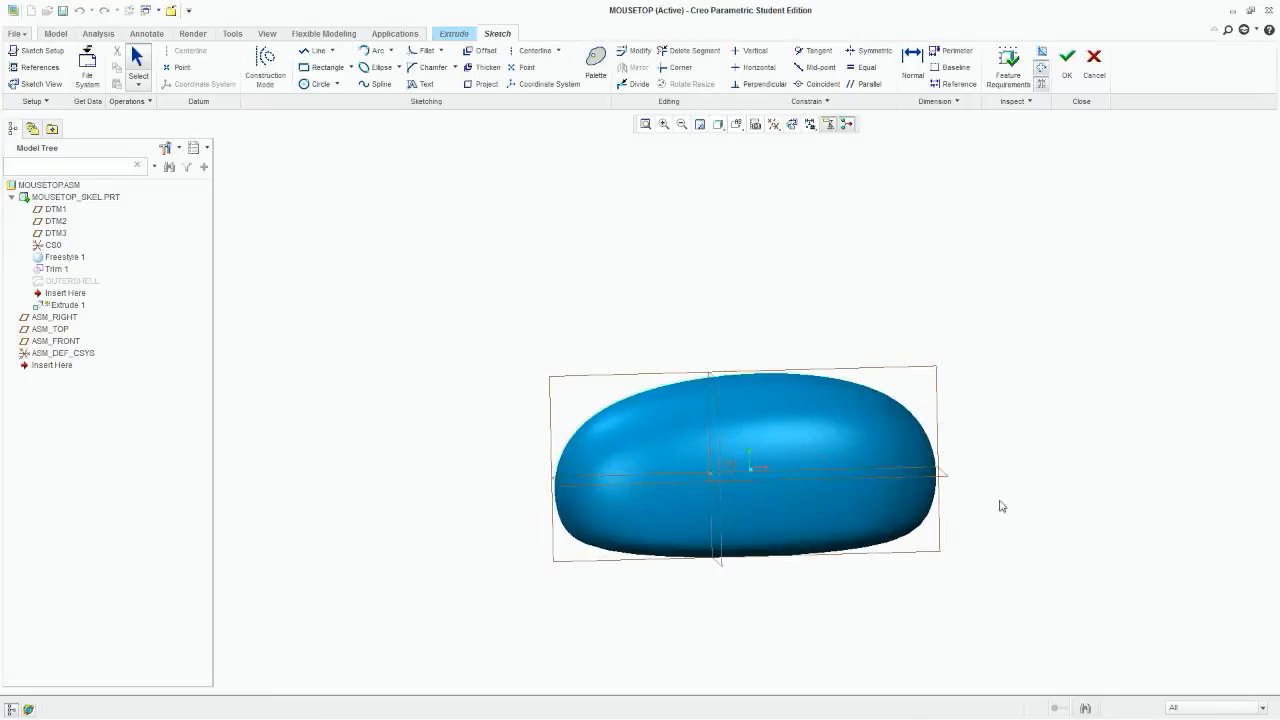
click(790, 123)
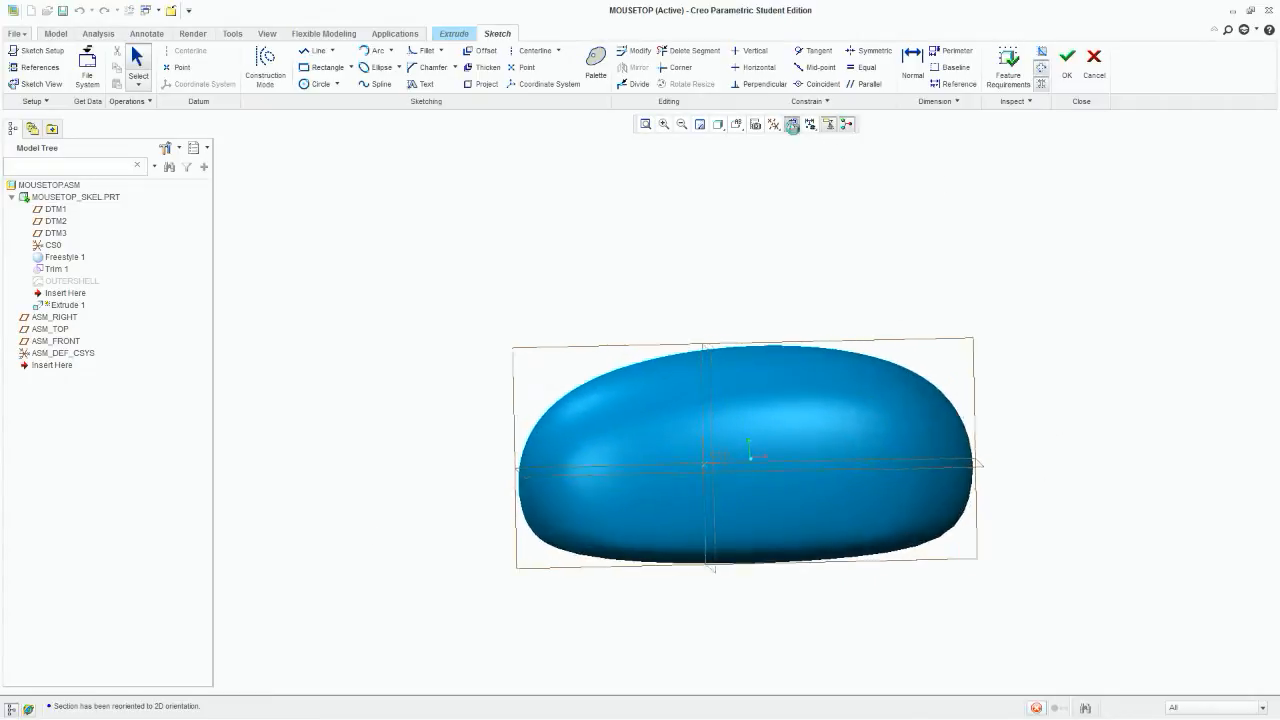
click(378, 84)
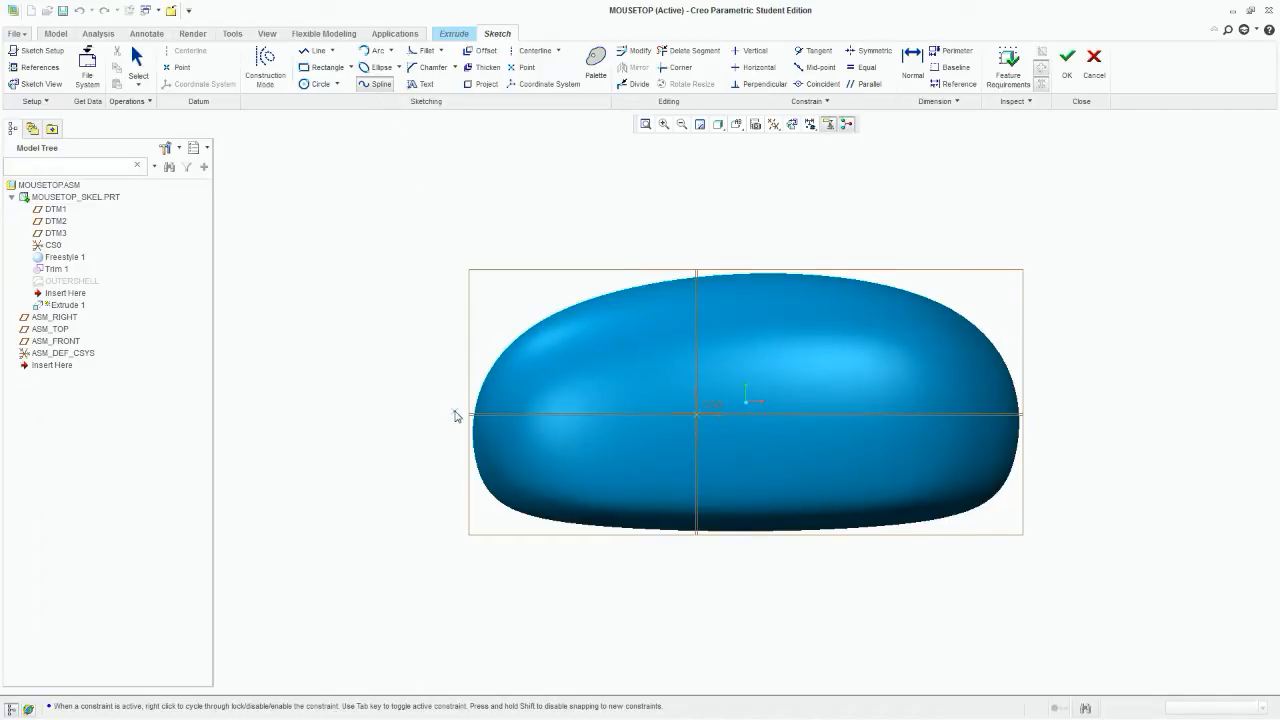
click(559, 423)
click(697, 412)
click(790, 381)
click(1055, 401)
middle_click(1134, 310)
Step: Finish the open spline sketch, accept the change to a surface feature, and extrude it 55.60 through the half body
click(1069, 72)
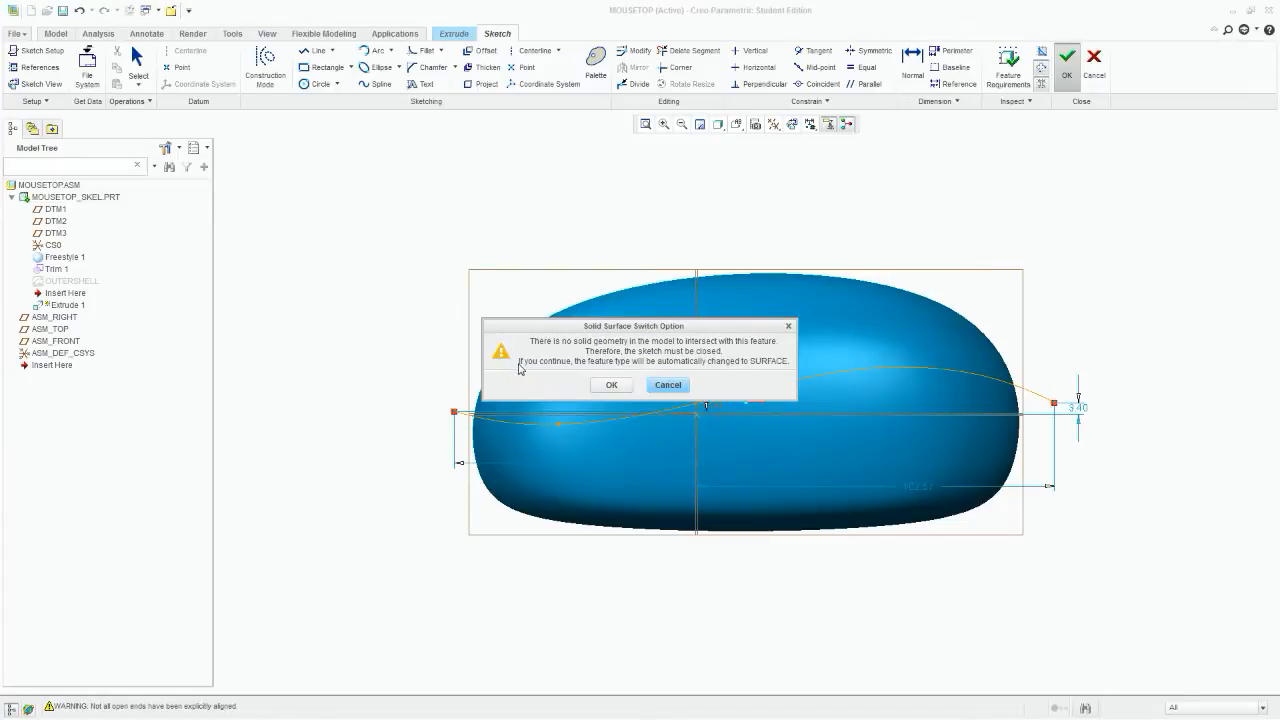
click(611, 385)
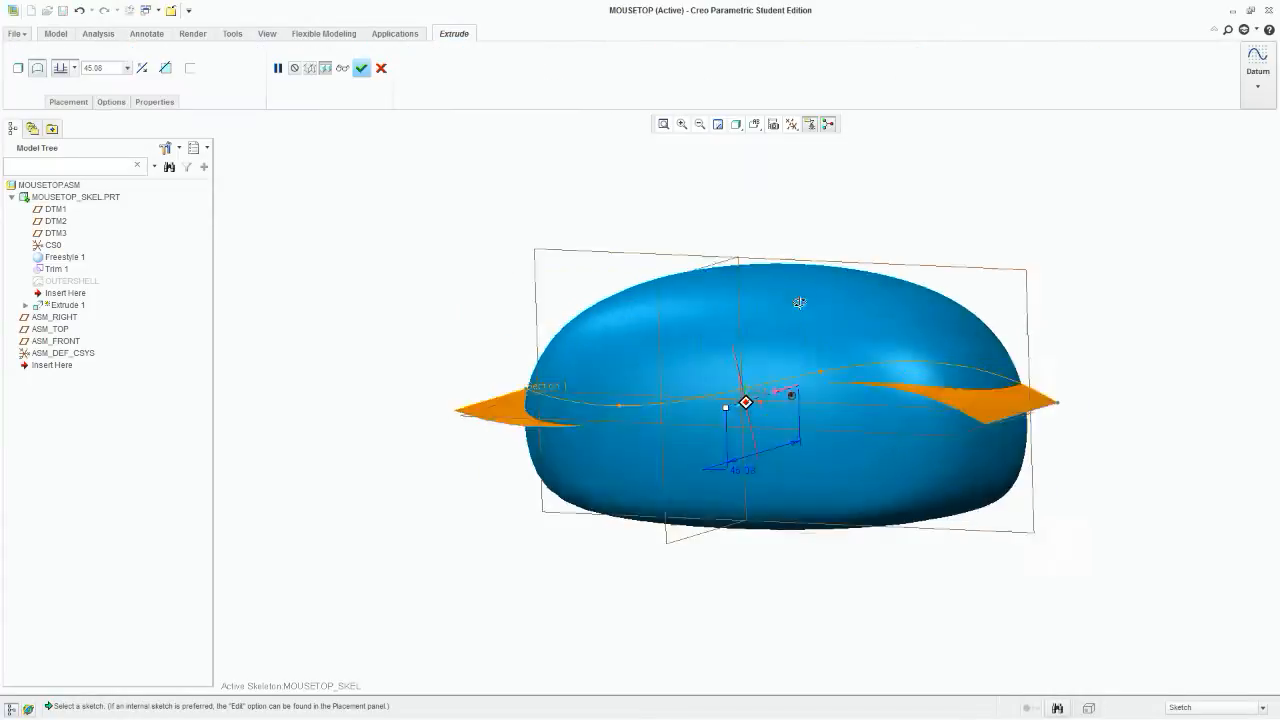
drag(680, 430, 648, 444)
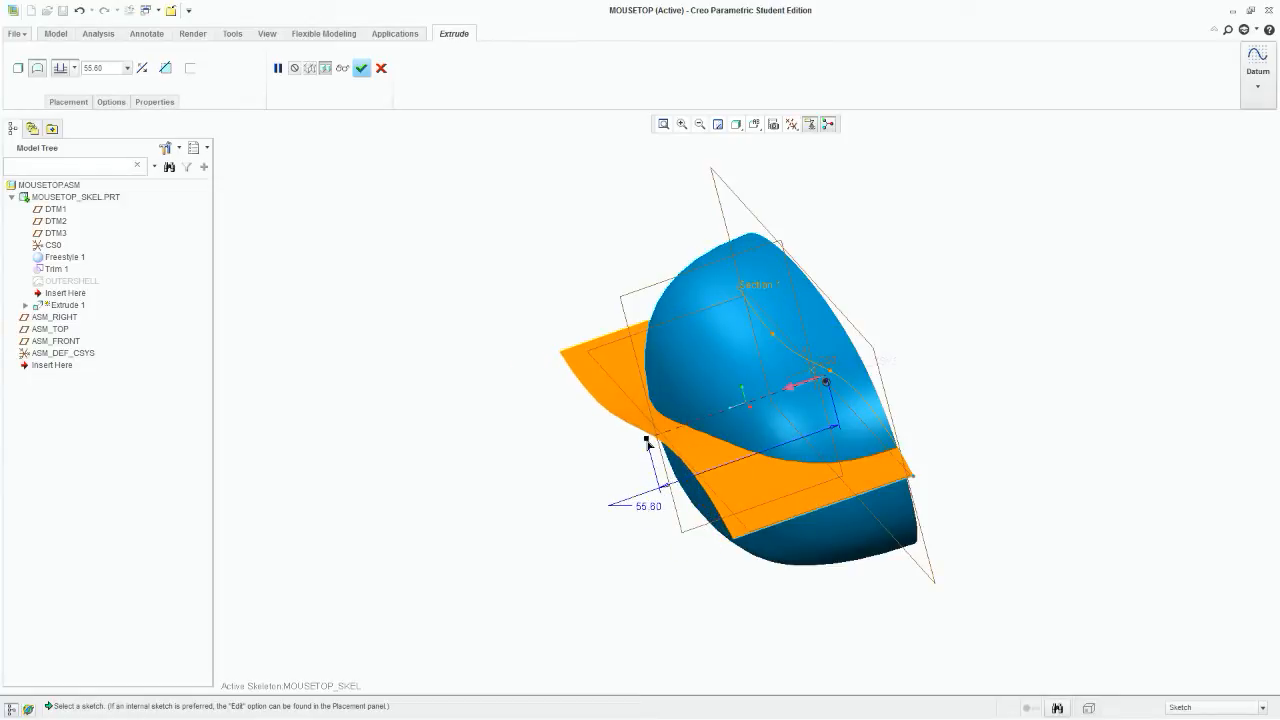
click(360, 68)
Step: Trim the half-body quilt with the extruded wavy surface, flipping the kept side so the upper portion remains
key(ctrl+d)
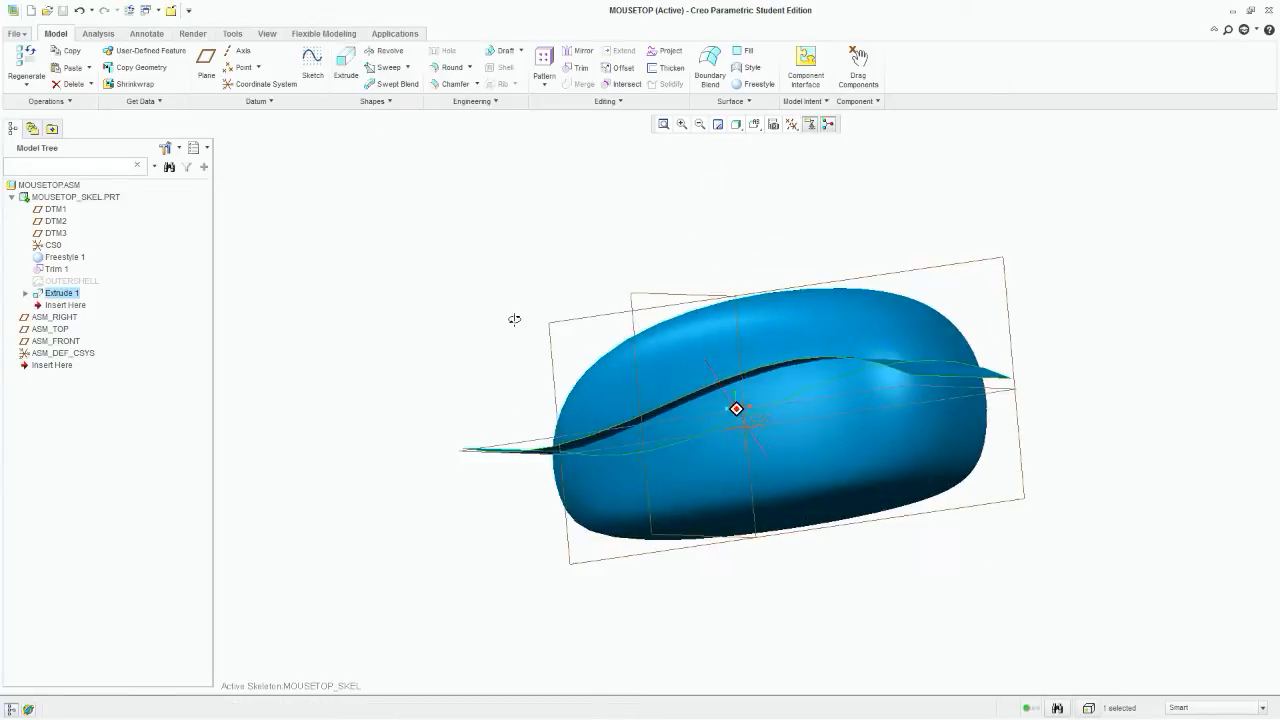
click(605, 334)
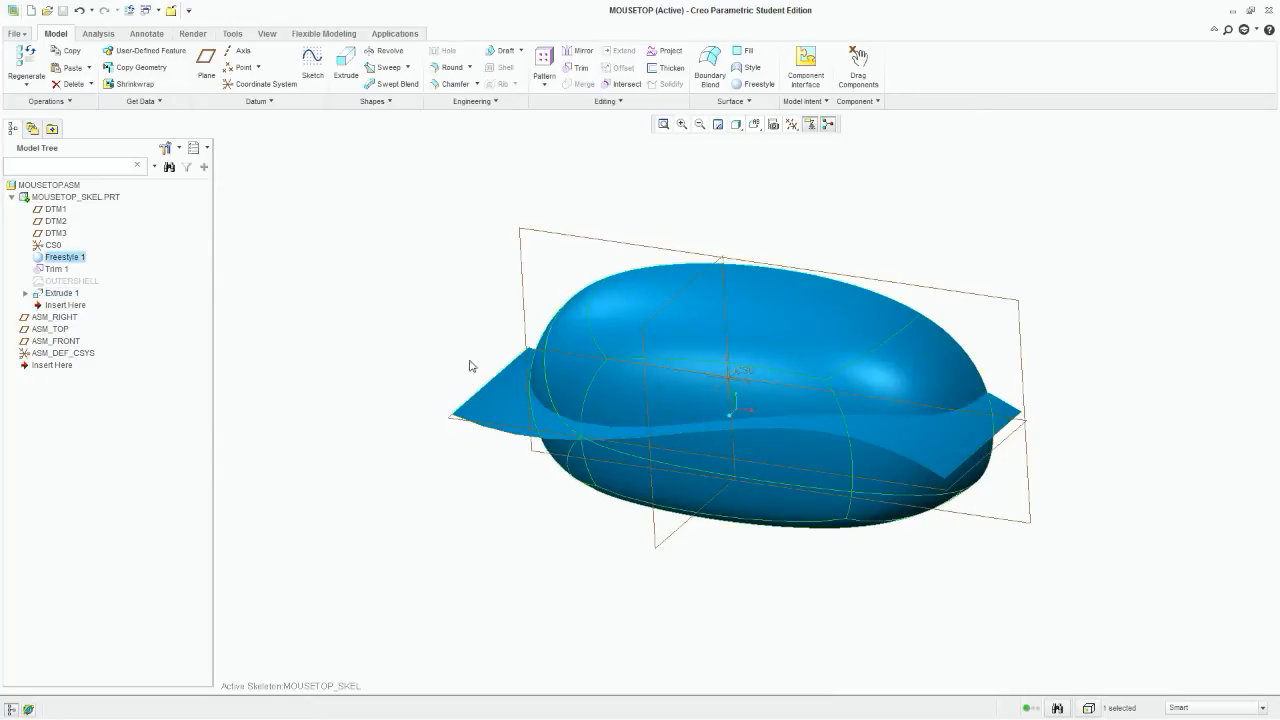
click(575, 68)
click(505, 420)
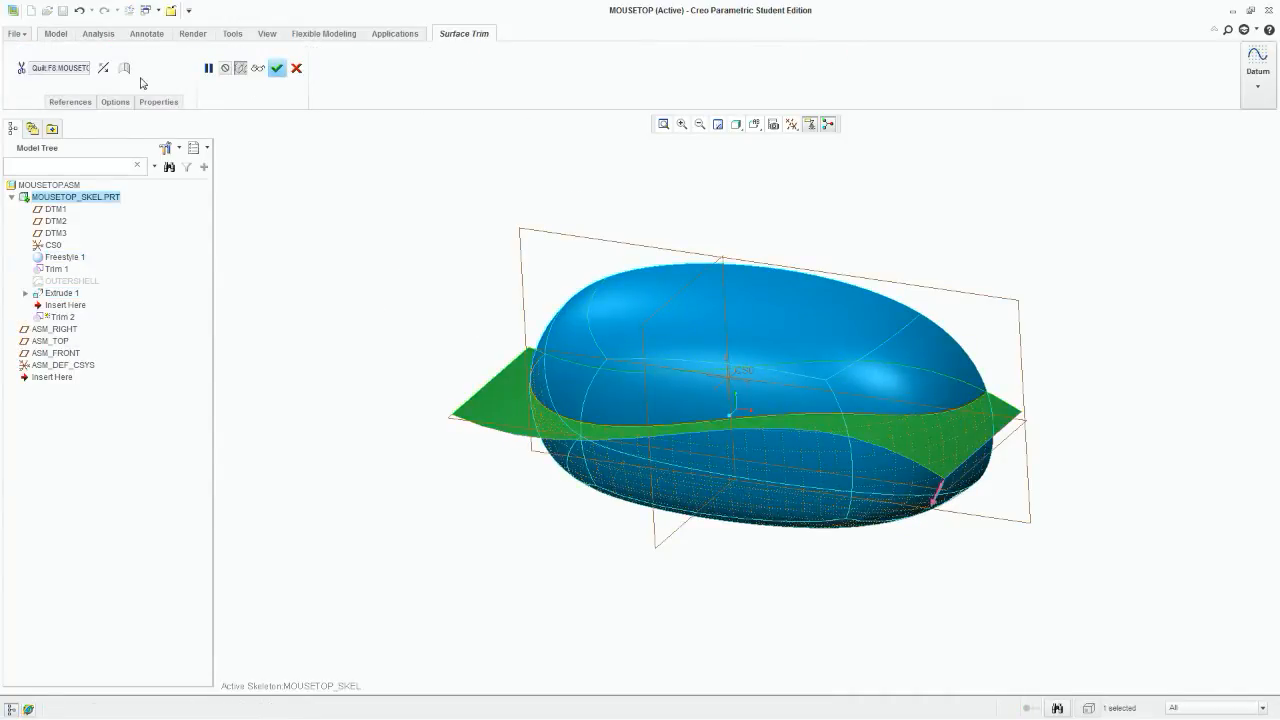
middle_drag(749, 499, 740, 465)
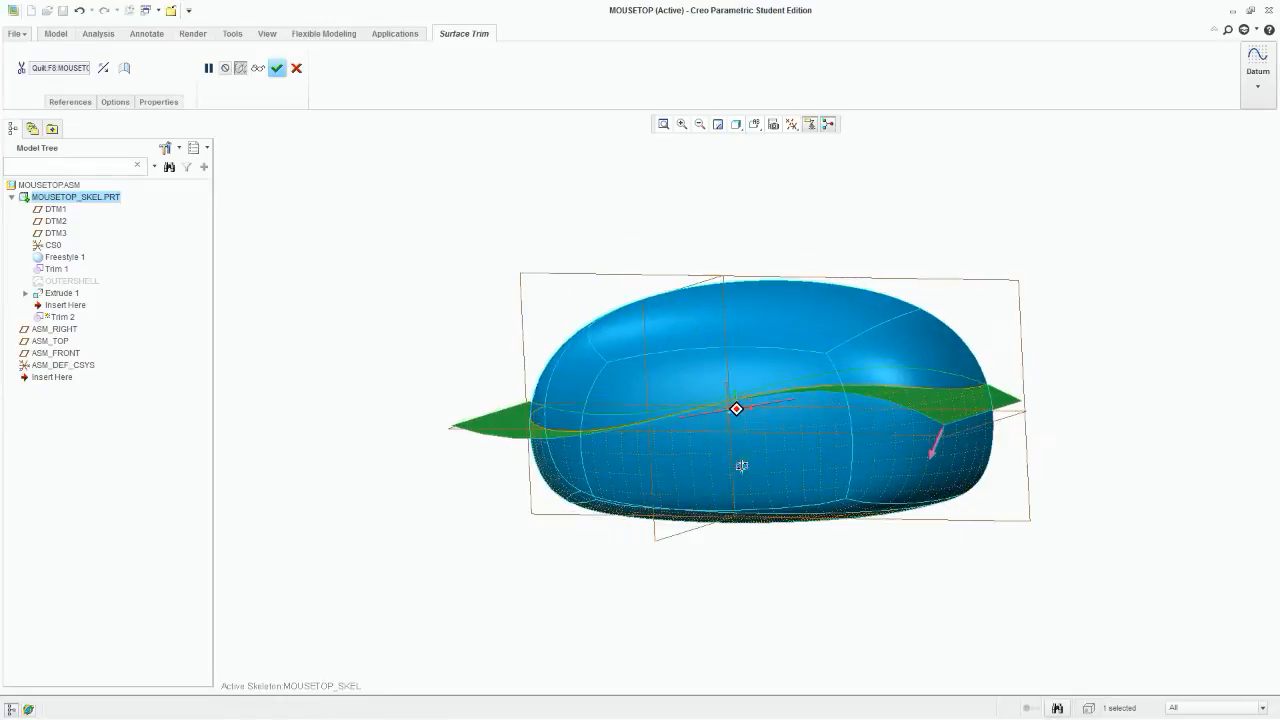
click(938, 449)
middle_drag(803, 289, 707, 327)
click(275, 68)
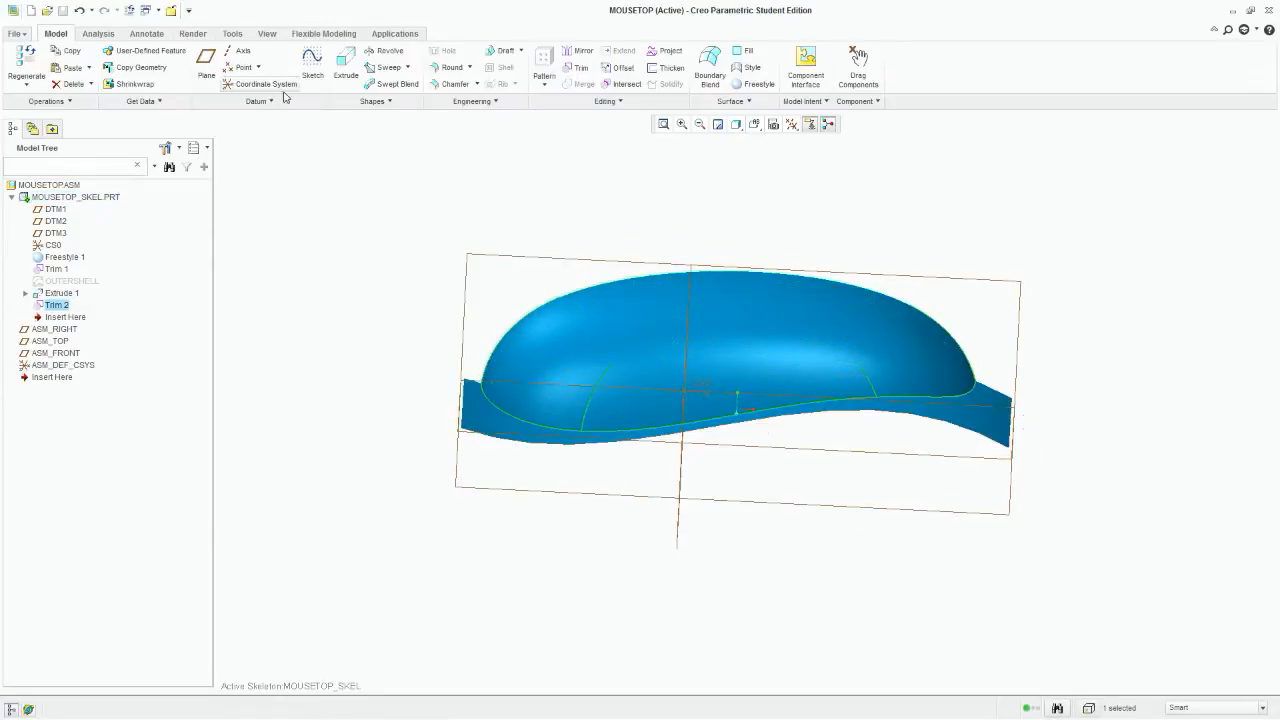
Step: Hide the extruded wavy parting surface, Extrude 1
middle_drag(457, 466, 403, 441)
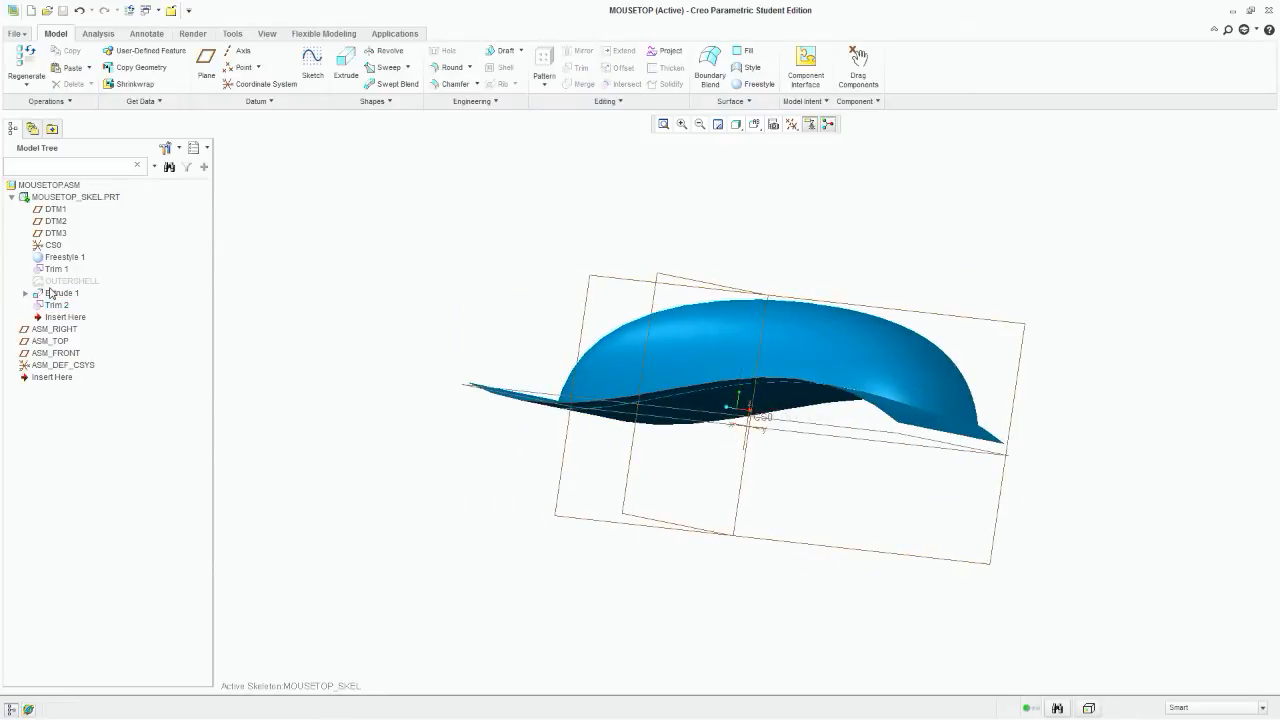
click(53, 293)
right_click(53, 293)
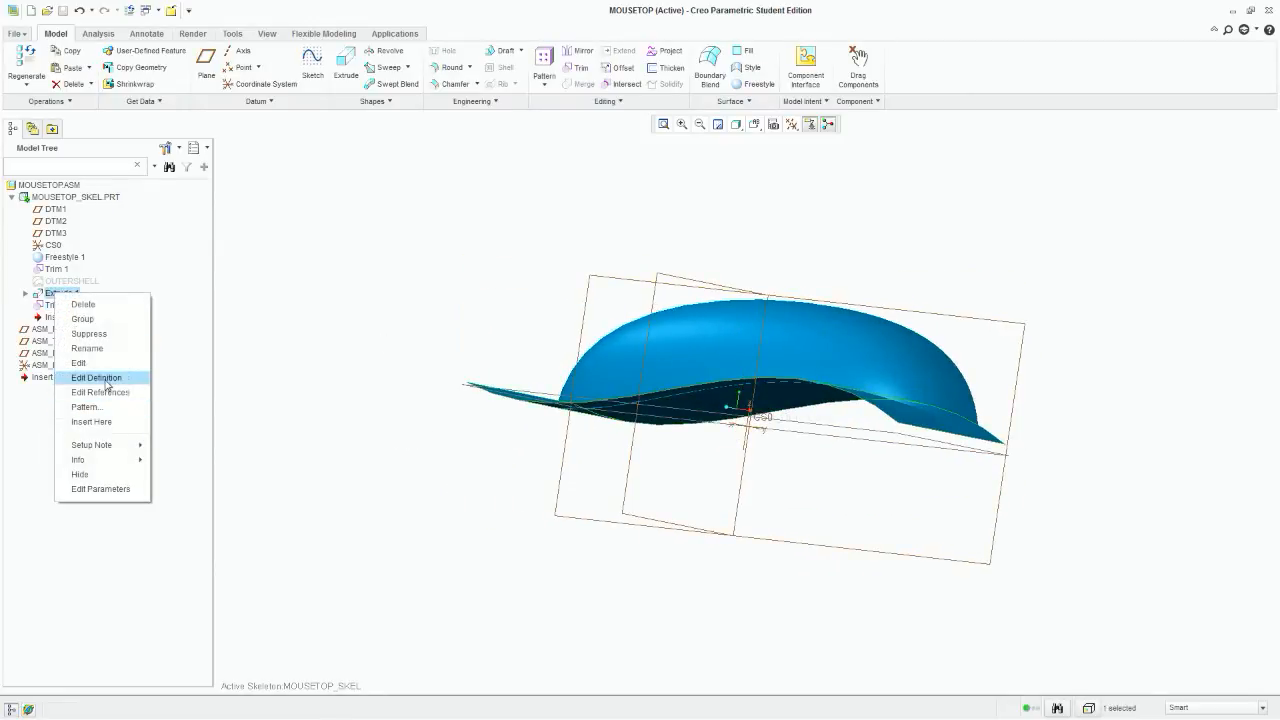
click(80, 474)
mouse_move(411, 360)
middle_down()
mouse_move(409, 346)
mouse_move(419, 442)
mouse_move(403, 431)
mouse_move(371, 300)
mouse_move(529, 283)
mouse_move(424, 366)
middle_up()
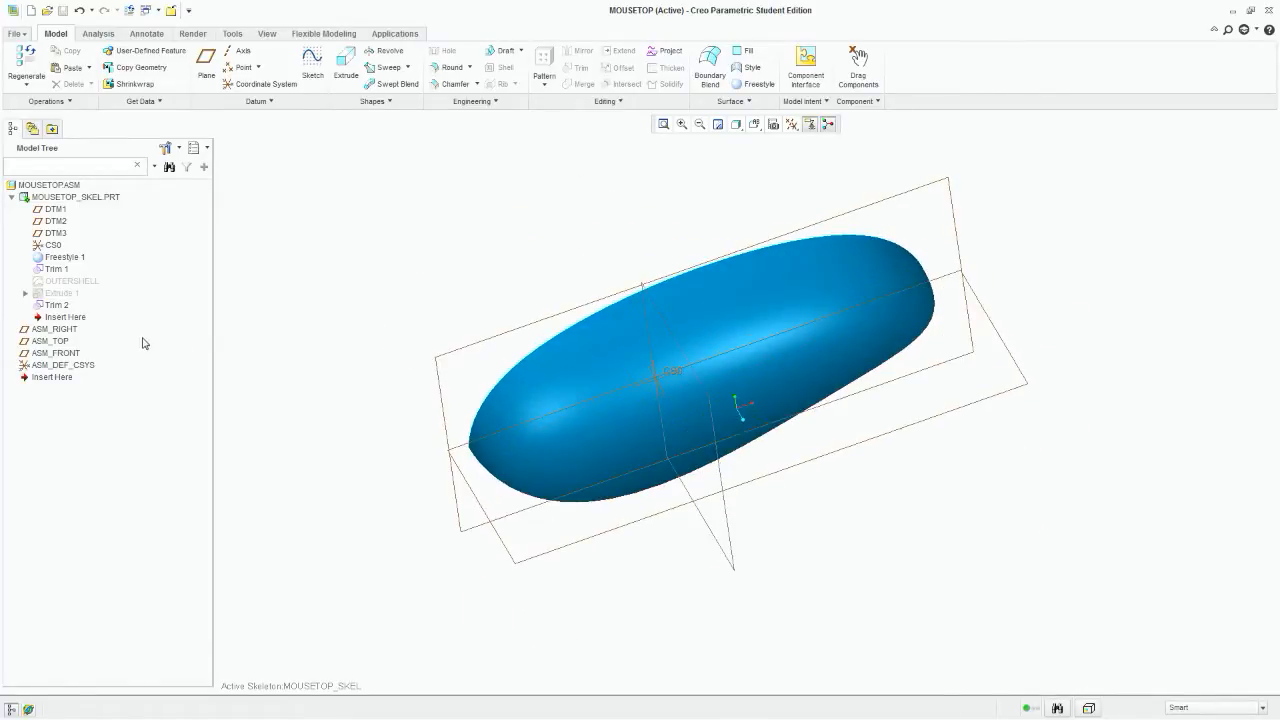
Step: Make a surface copy of the trimmed upper quilt and hide the copied feature
click(522, 395)
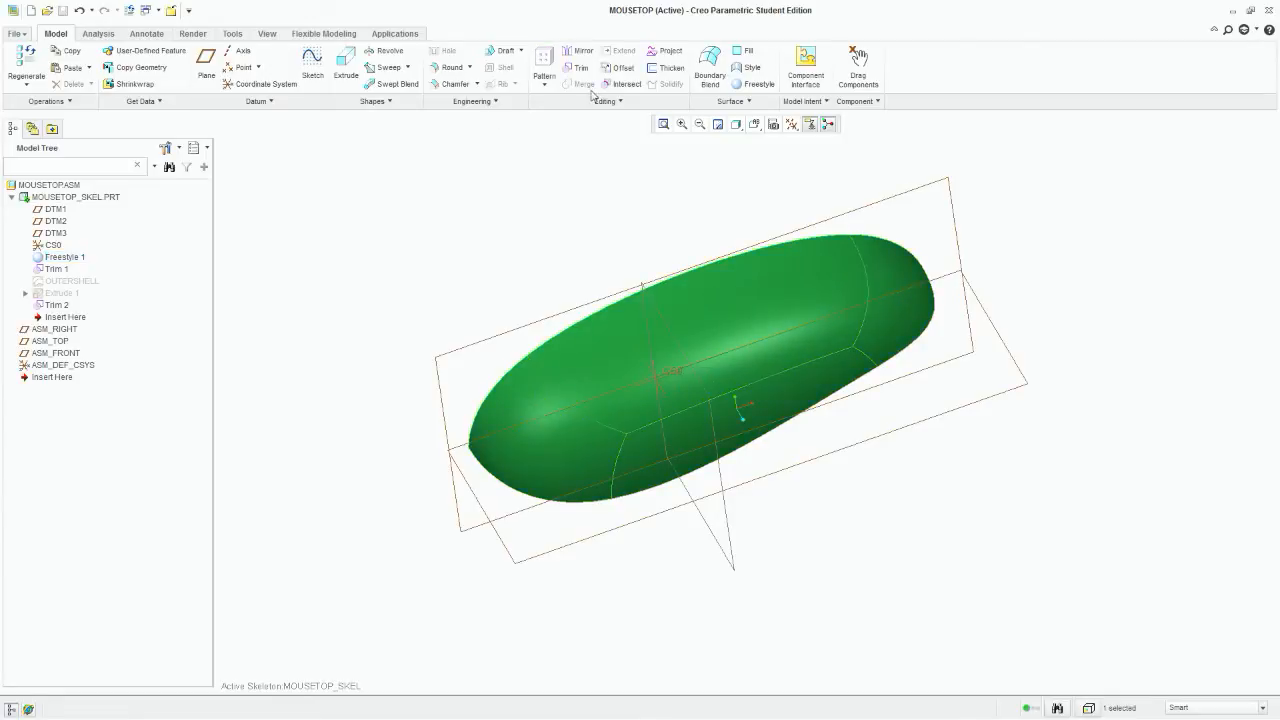
click(72, 68)
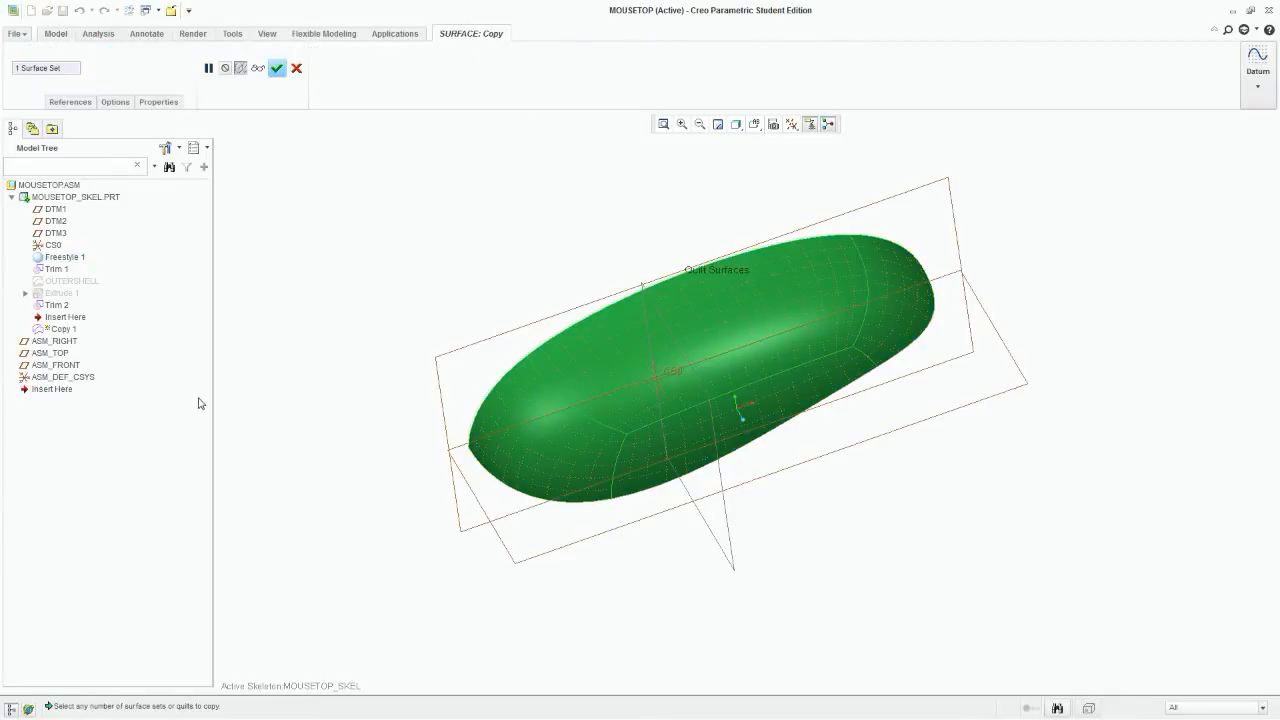
click(278, 68)
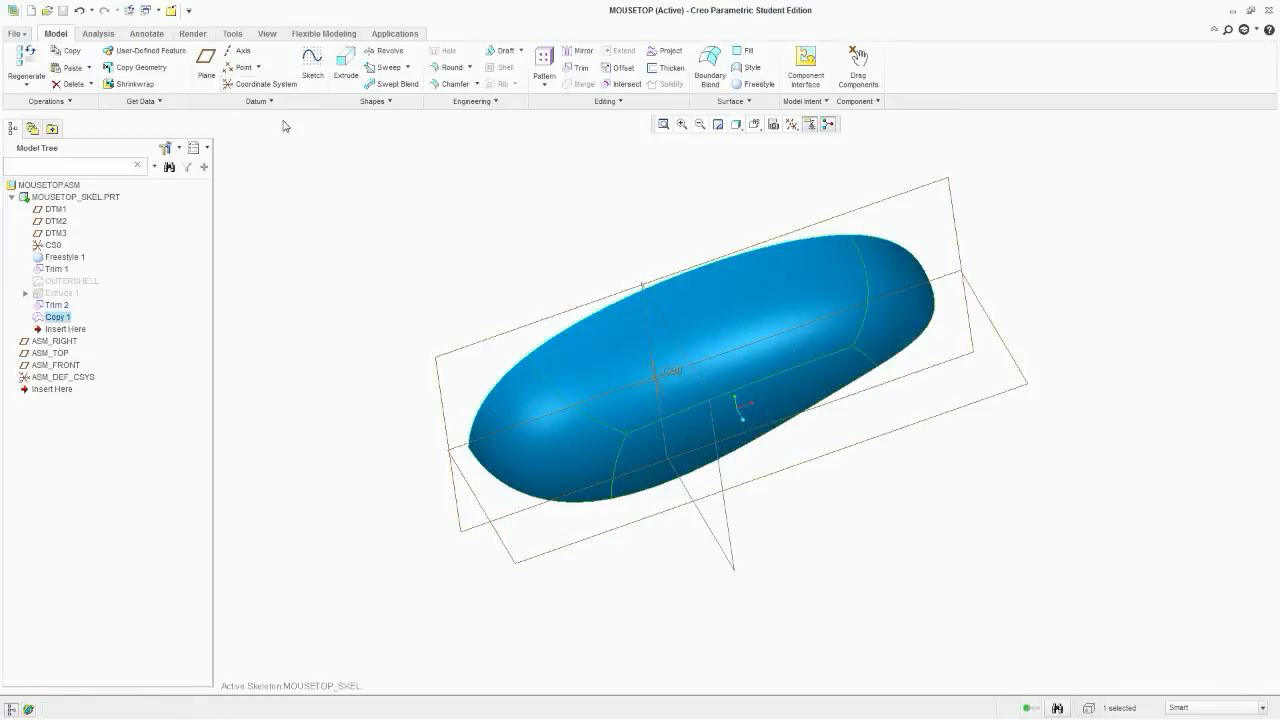
right_click(56, 318)
click(110, 472)
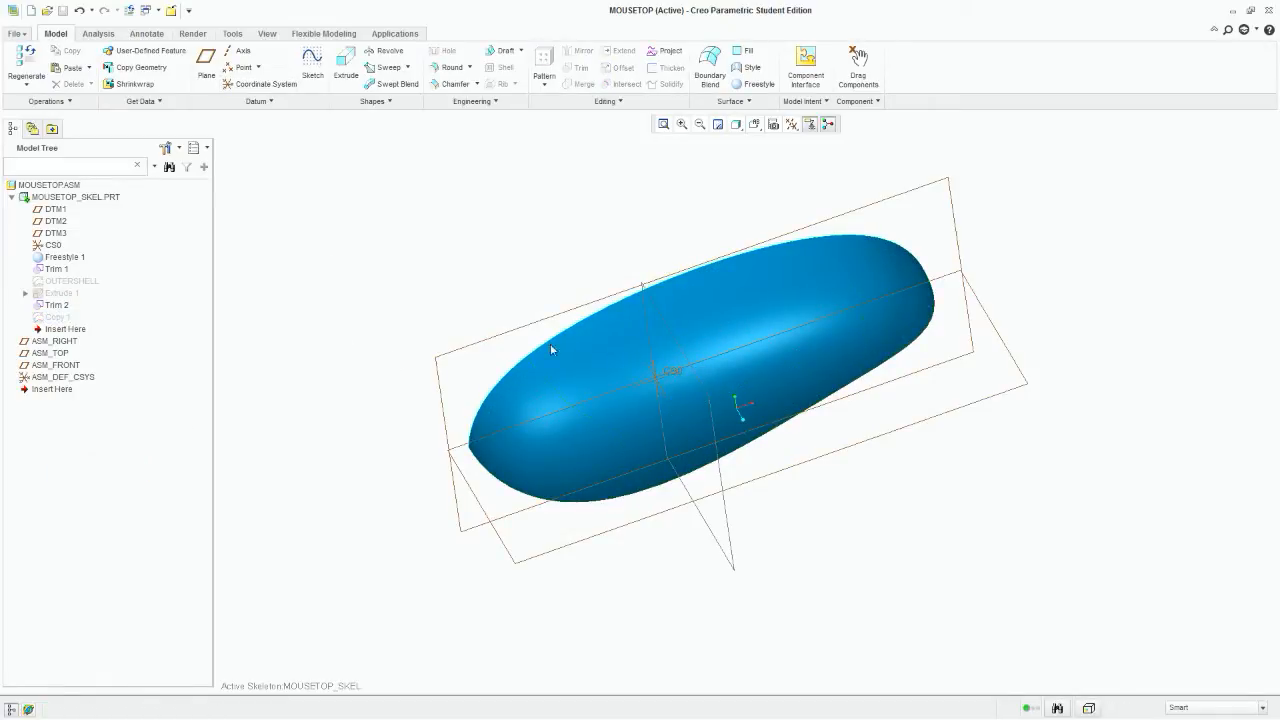
Step: Start a Style feature and set the horizontal datum plane DTM3 as its active plane
click(748, 67)
click(97, 64)
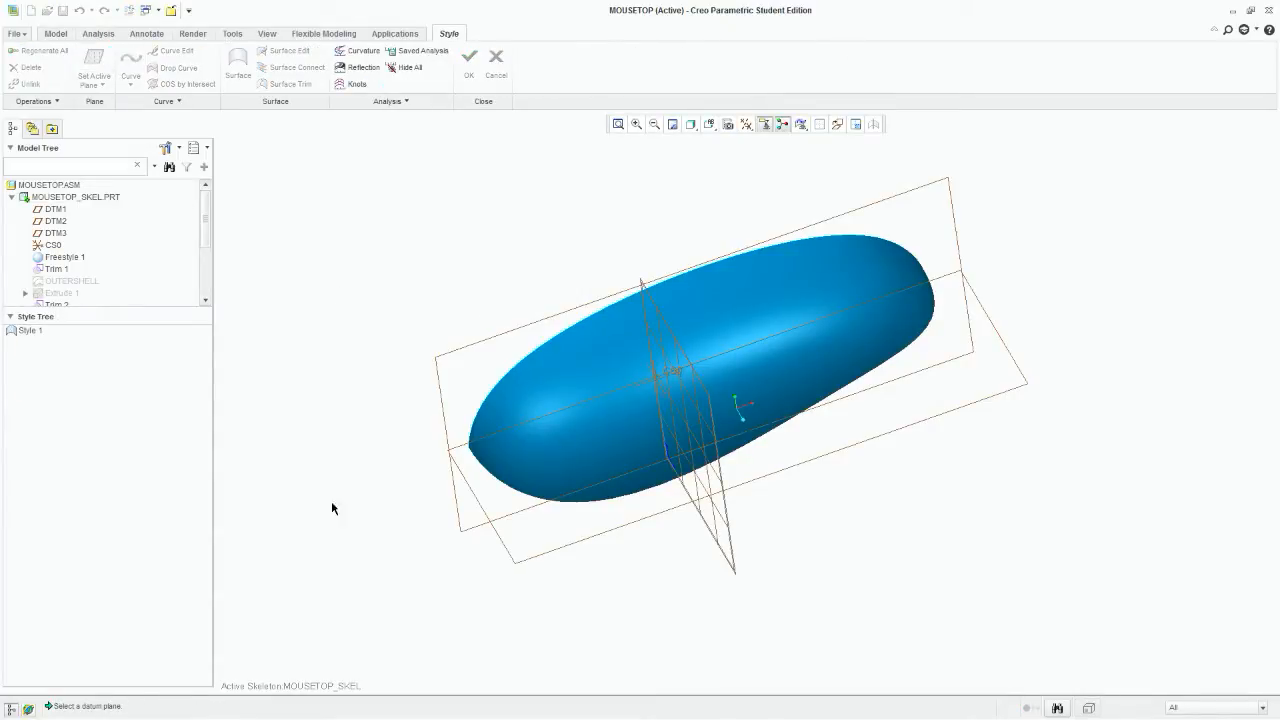
click(509, 561)
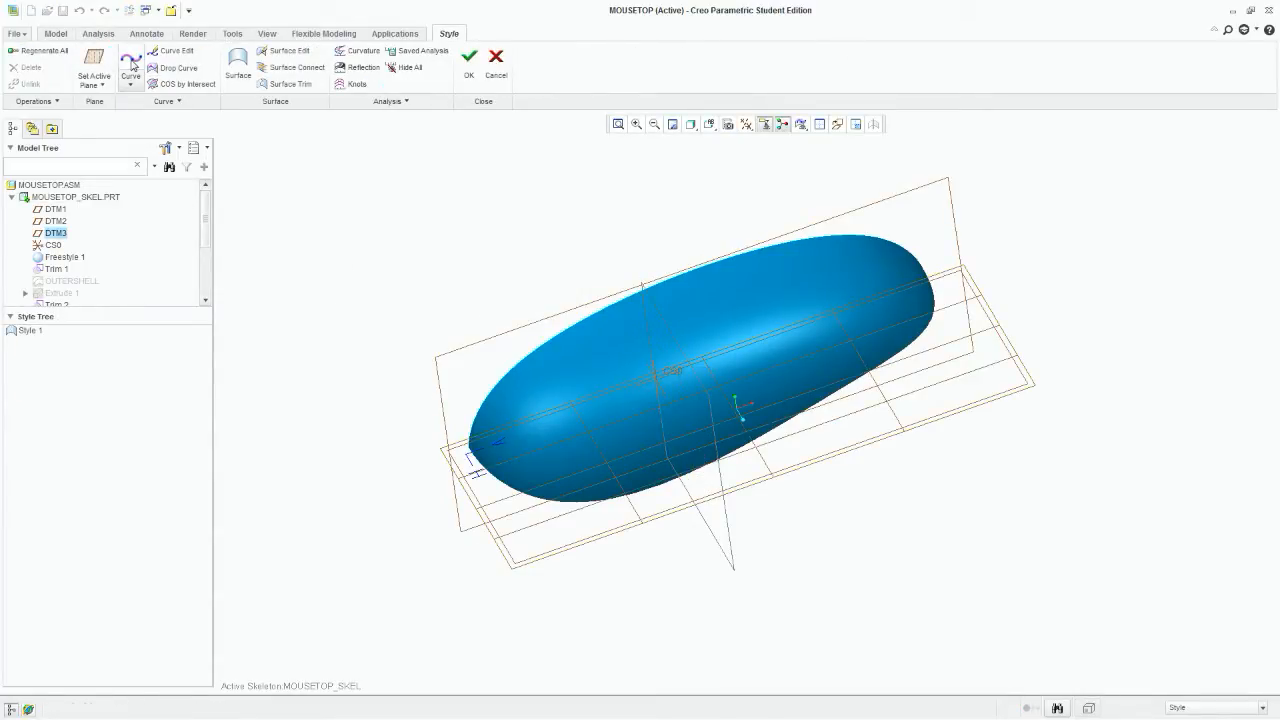
Step: Draw a planar four-point curve in the top view, starting near the mid-plane, bending outward and running lengthwise past the body's far end
click(130, 62)
click(37, 69)
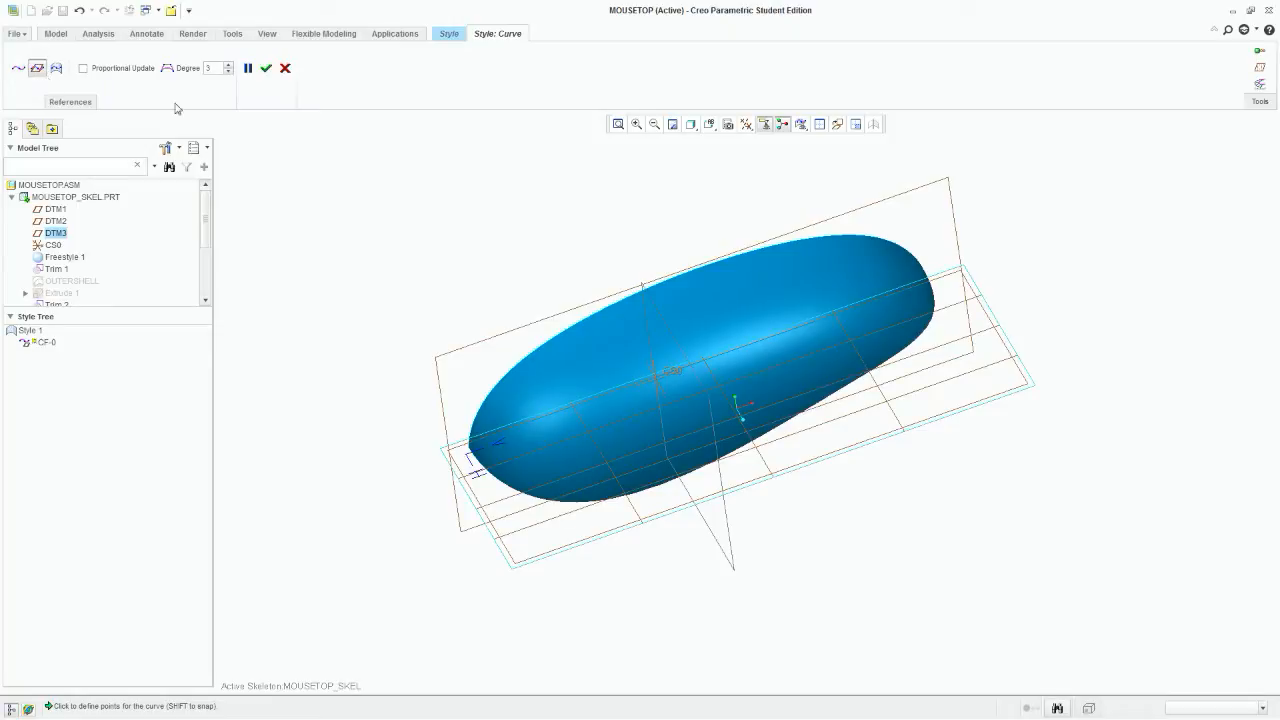
click(714, 127)
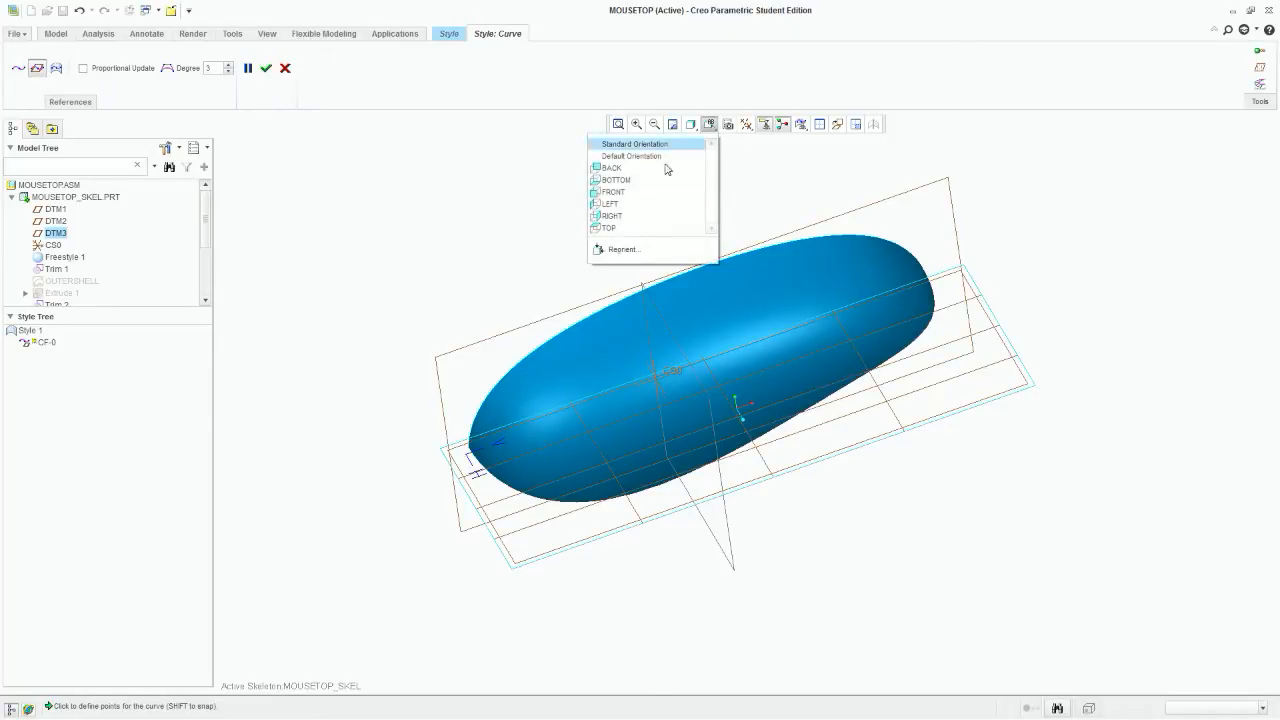
click(609, 227)
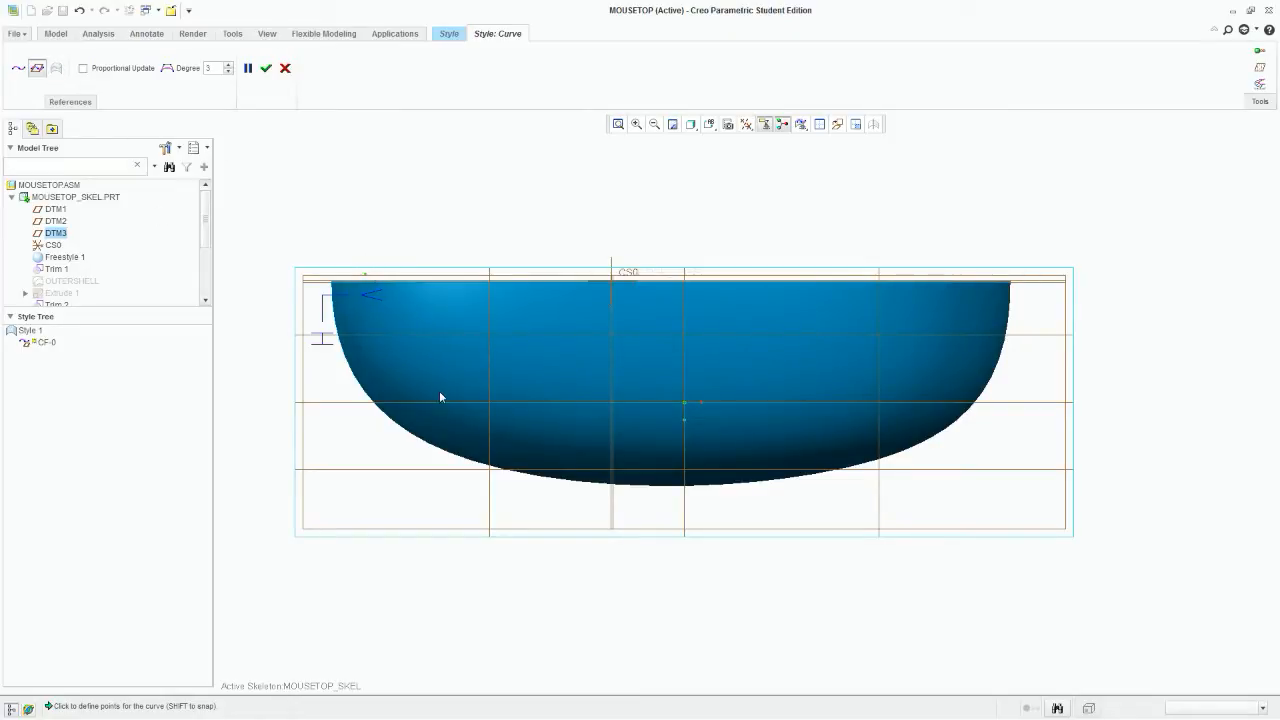
click(466, 400)
click(655, 402)
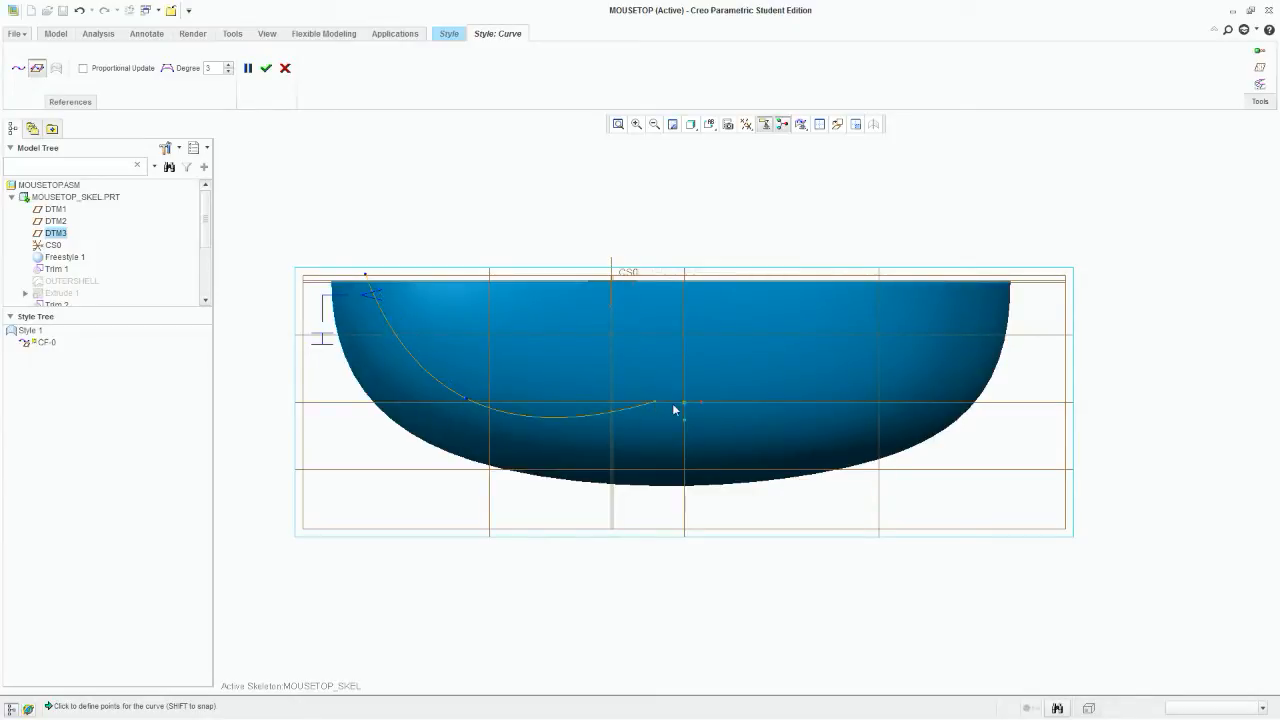
click(997, 402)
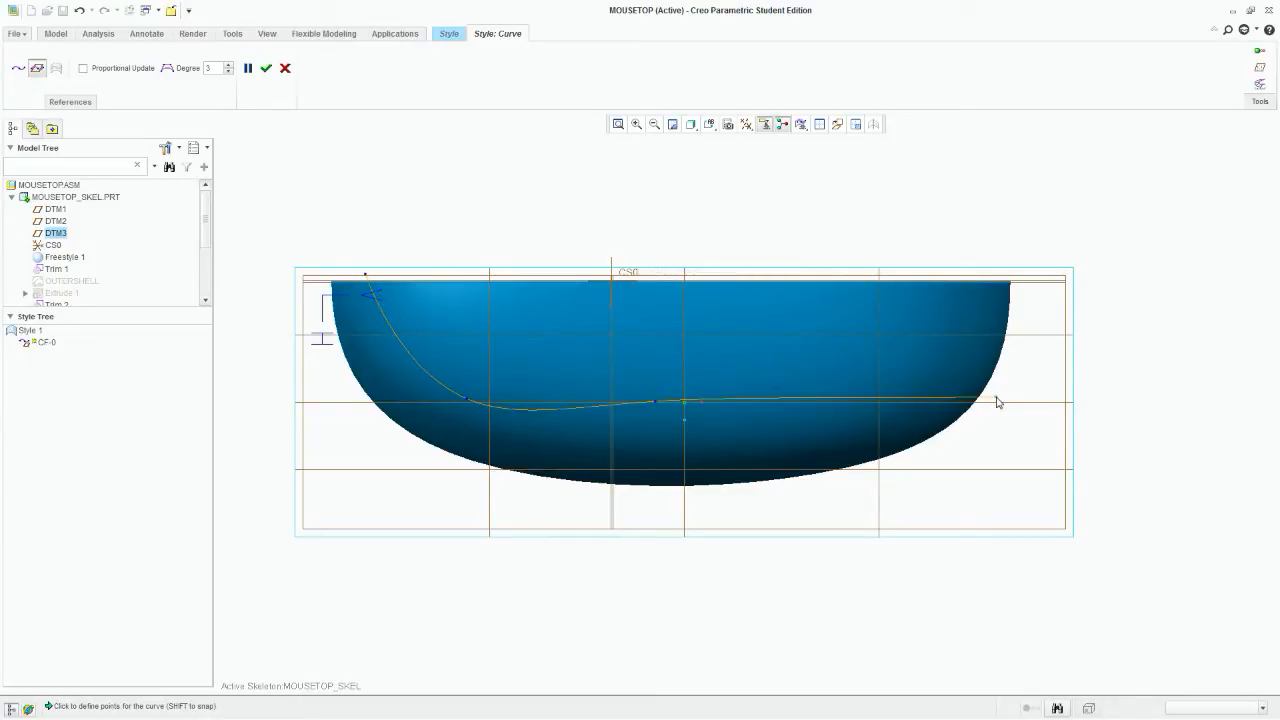
click(265, 68)
middle_drag(514, 401, 496, 318)
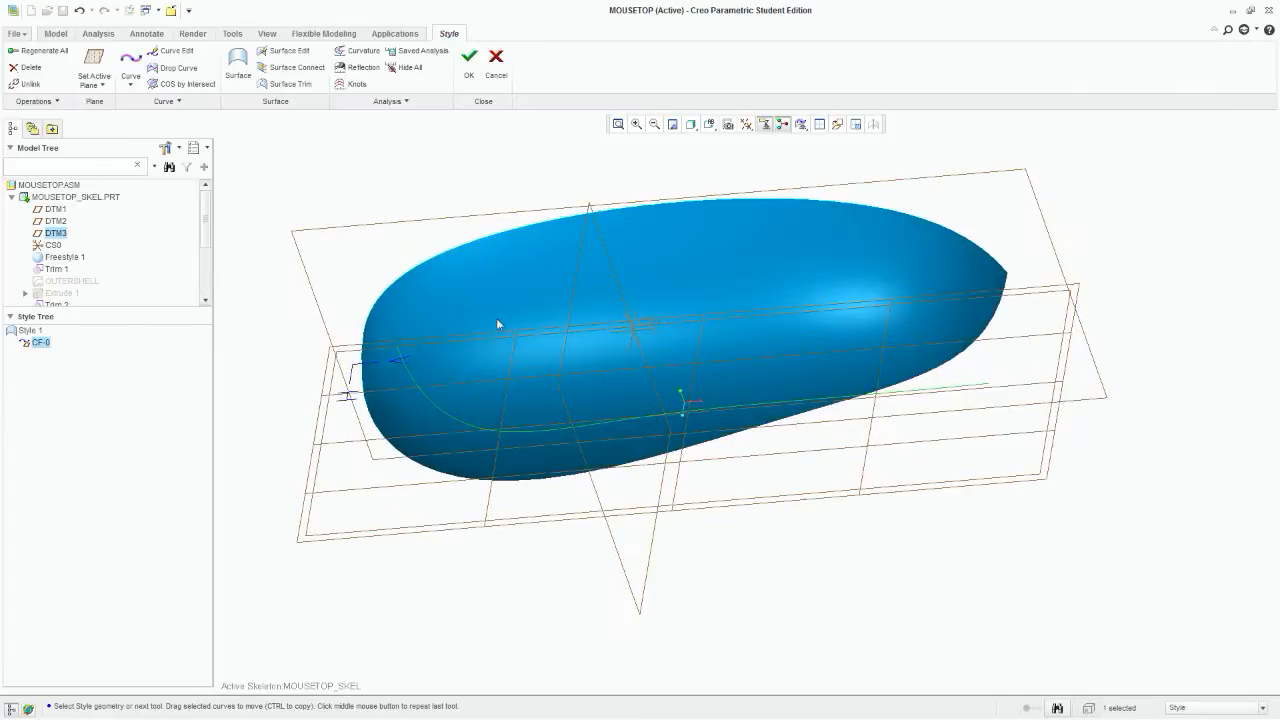
Step: Edit the style curve by snapping its start point onto the lengthwise mid-plane and sliding it toward the body's near end
click(177, 50)
middle_drag(402, 292, 357, 358)
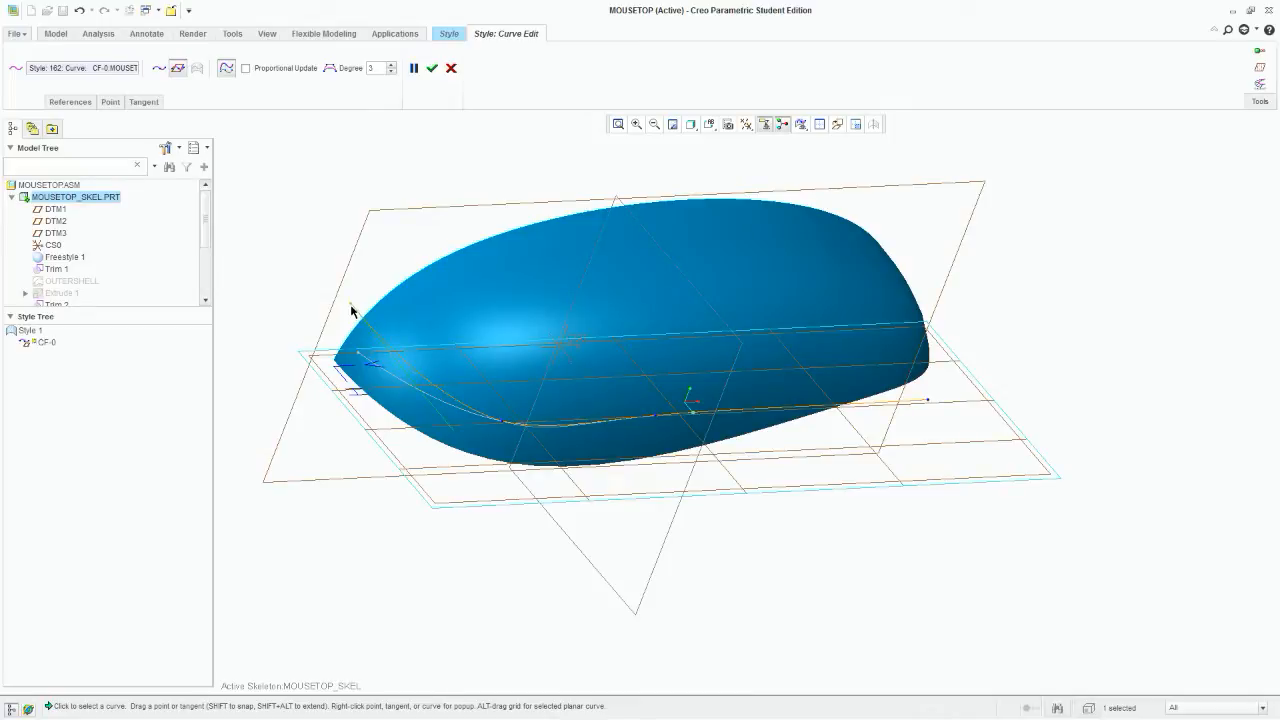
shift+drag(351, 306, 346, 270)
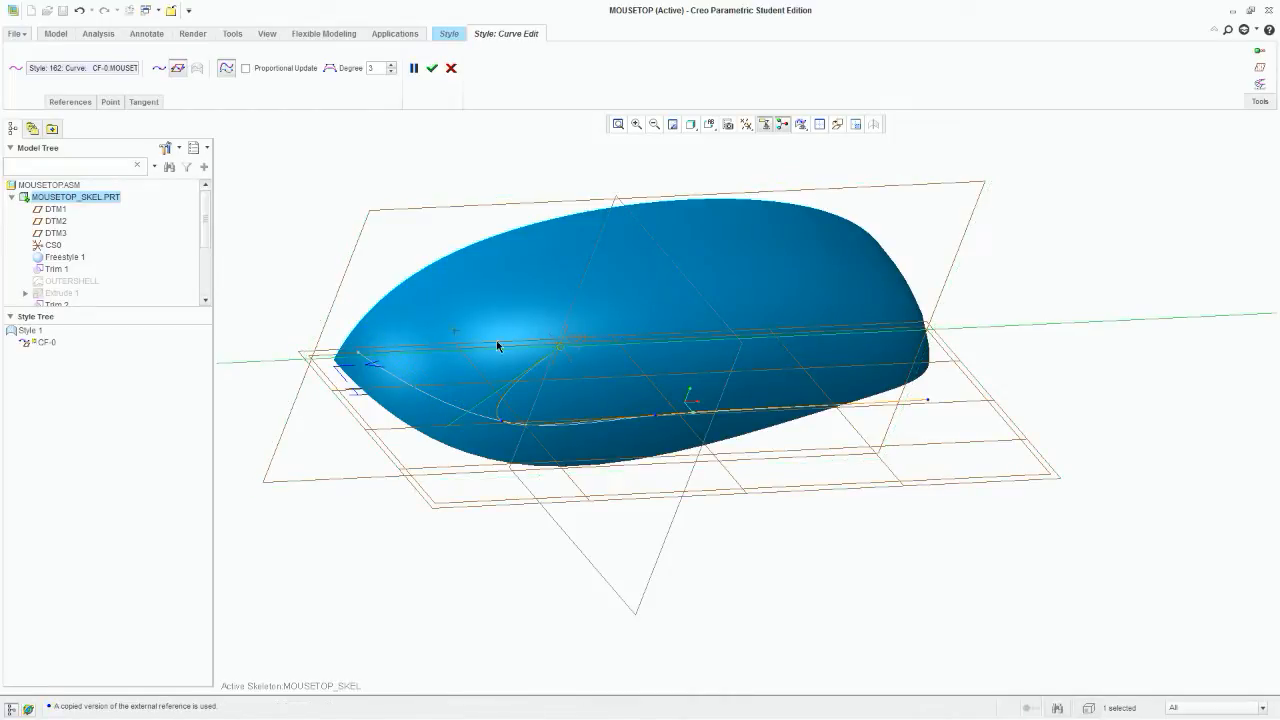
drag(563, 350, 430, 347)
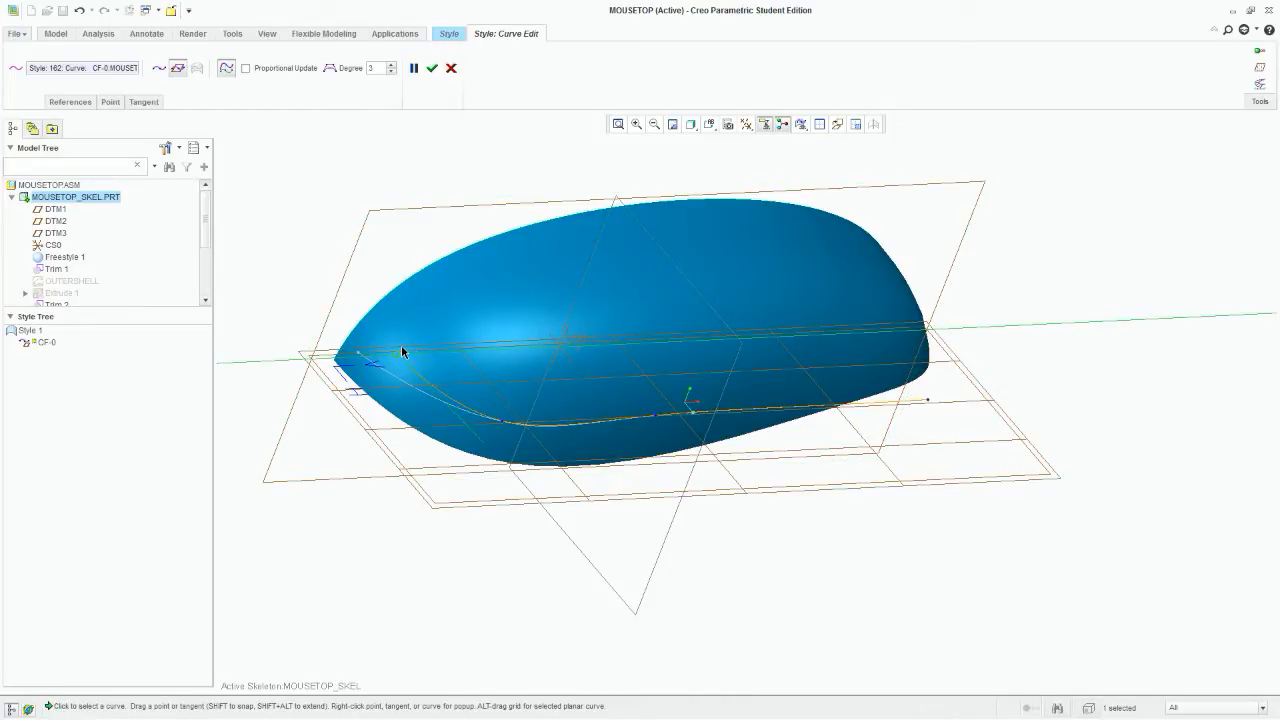
Step: Straighten the curve's start tangent, make it Normal to the lengthwise mid-plane, and slide the start point slightly closer to the body's end
click(706, 126)
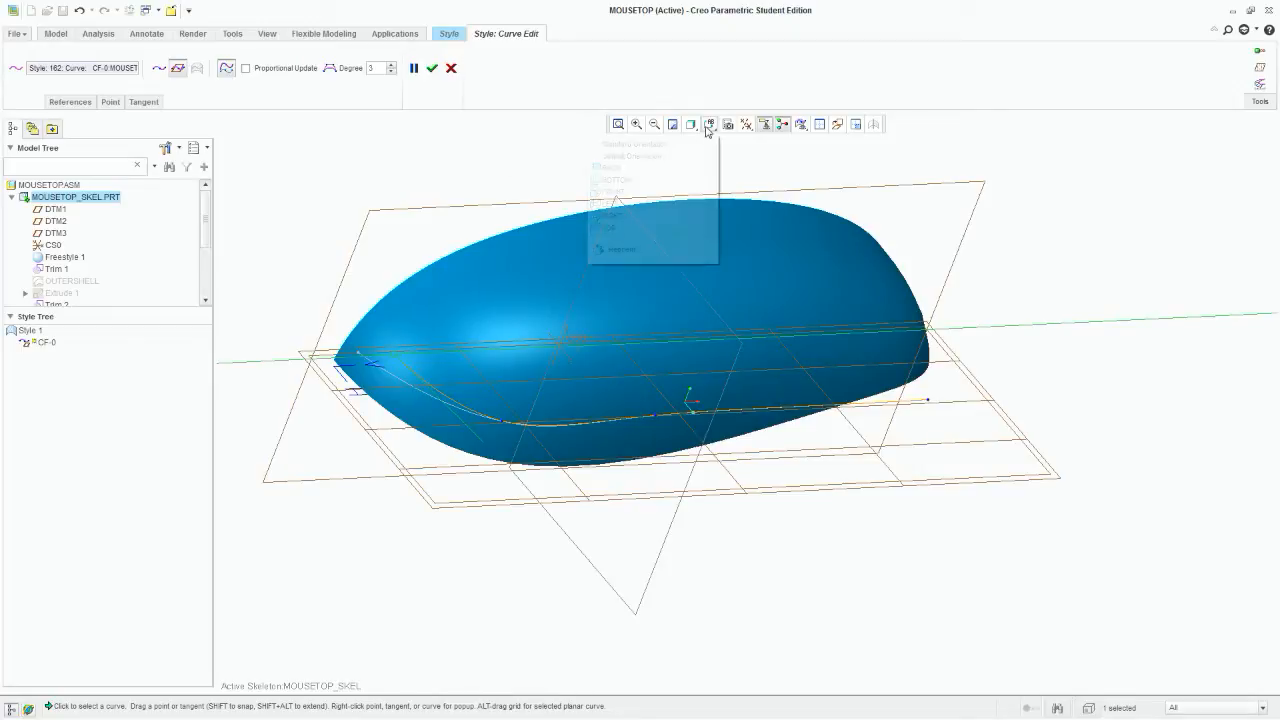
click(650, 229)
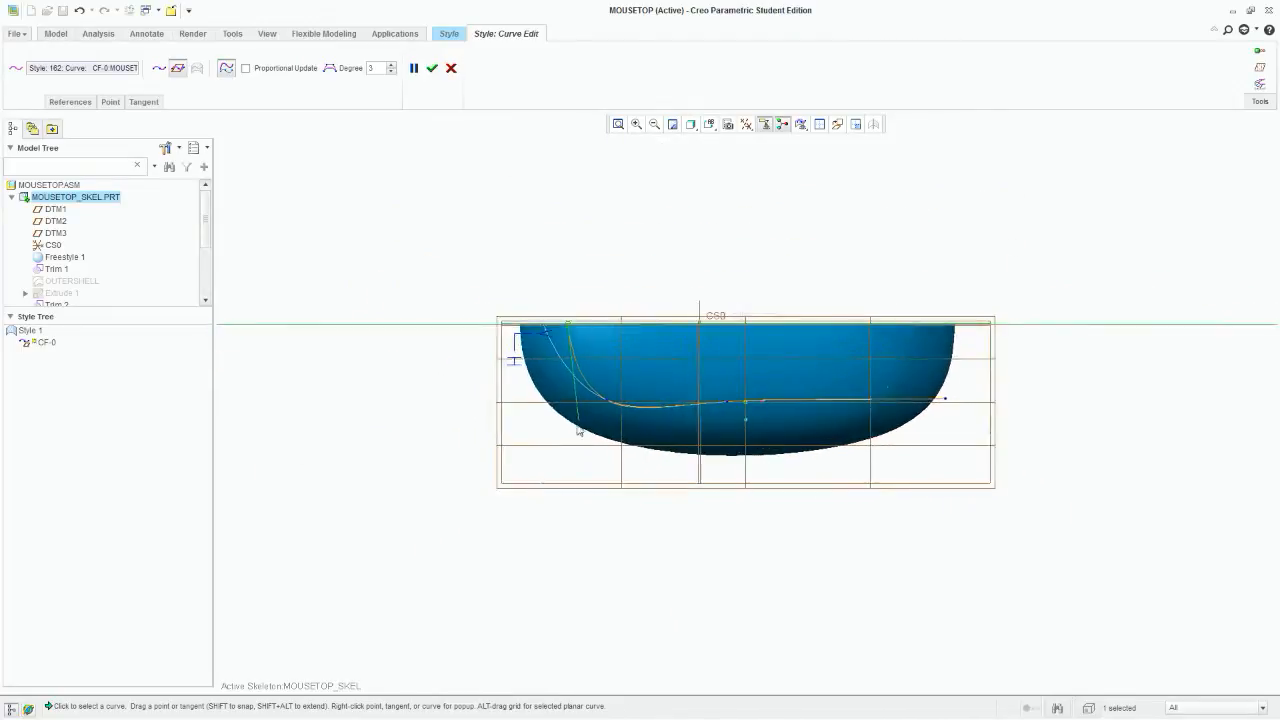
scroll(577, 421, down, 2)
mouse_move(580, 404)
mouse_down()
mouse_move(523, 391)
mouse_move(559, 394)
mouse_up()
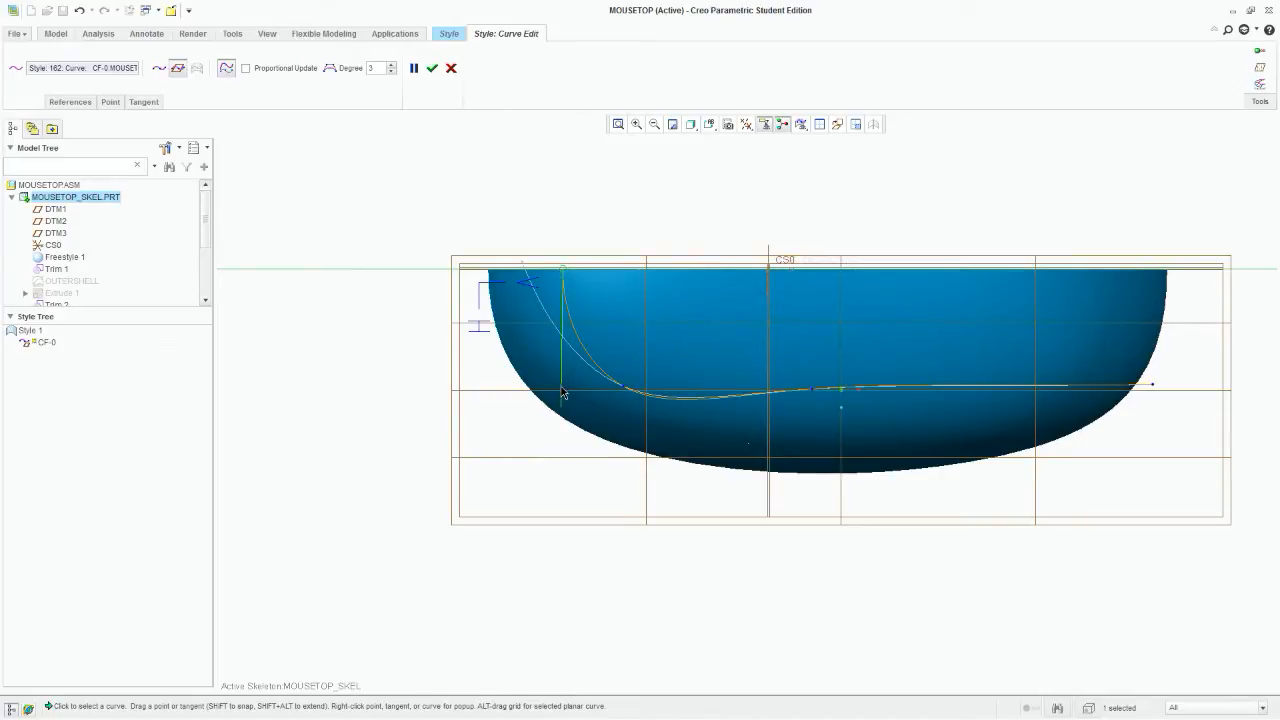
right_click(561, 392)
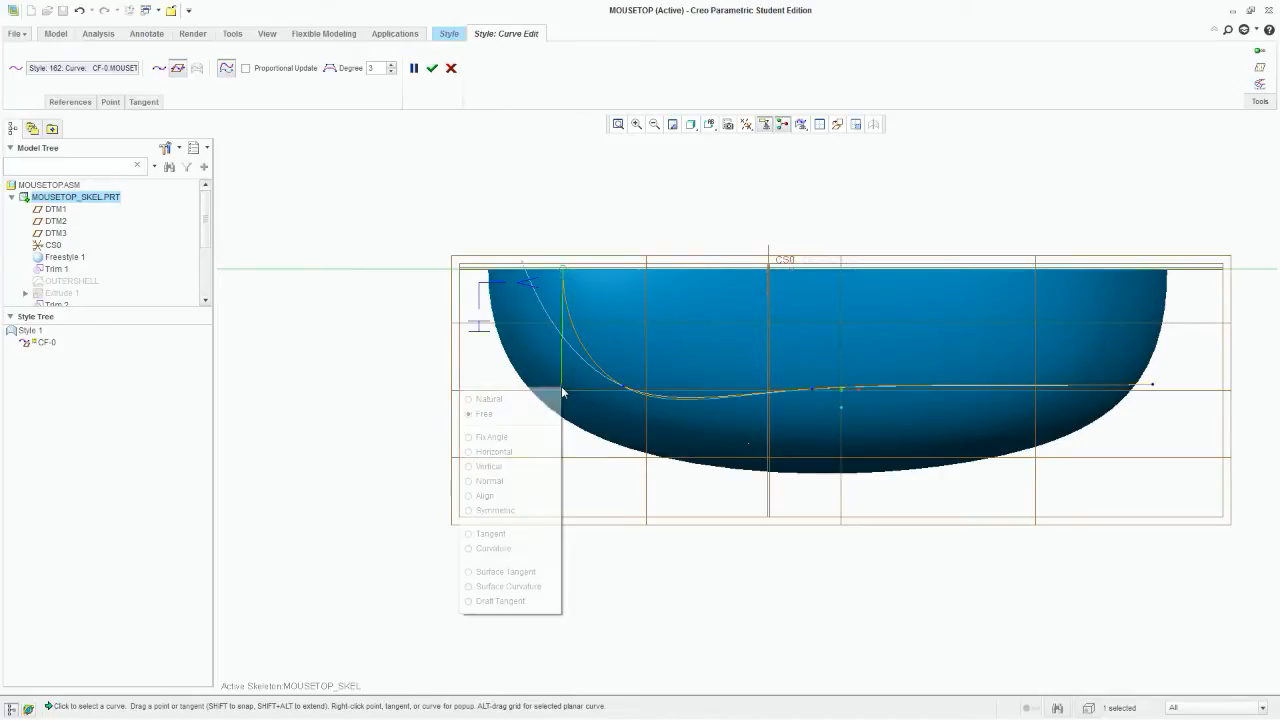
click(489, 481)
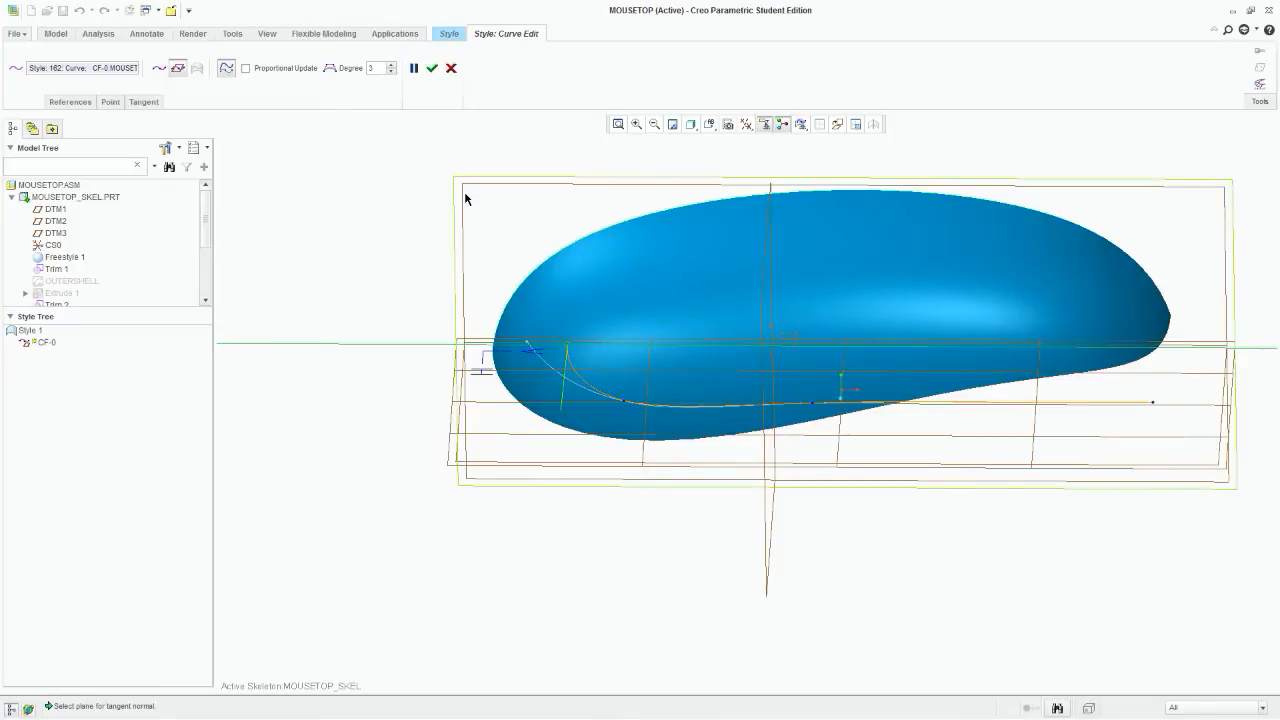
click(465, 198)
middle_drag(532, 268, 540, 329)
mouse_move(557, 291)
mouse_down()
mouse_move(531, 289)
mouse_move(559, 285)
mouse_move(539, 289)
mouse_move(545, 302)
mouse_up()
Step: Examine the edited curve's shape and its start at the lengthwise mid-plane from several angles and from the top
middle_drag(545, 302, 459, 316)
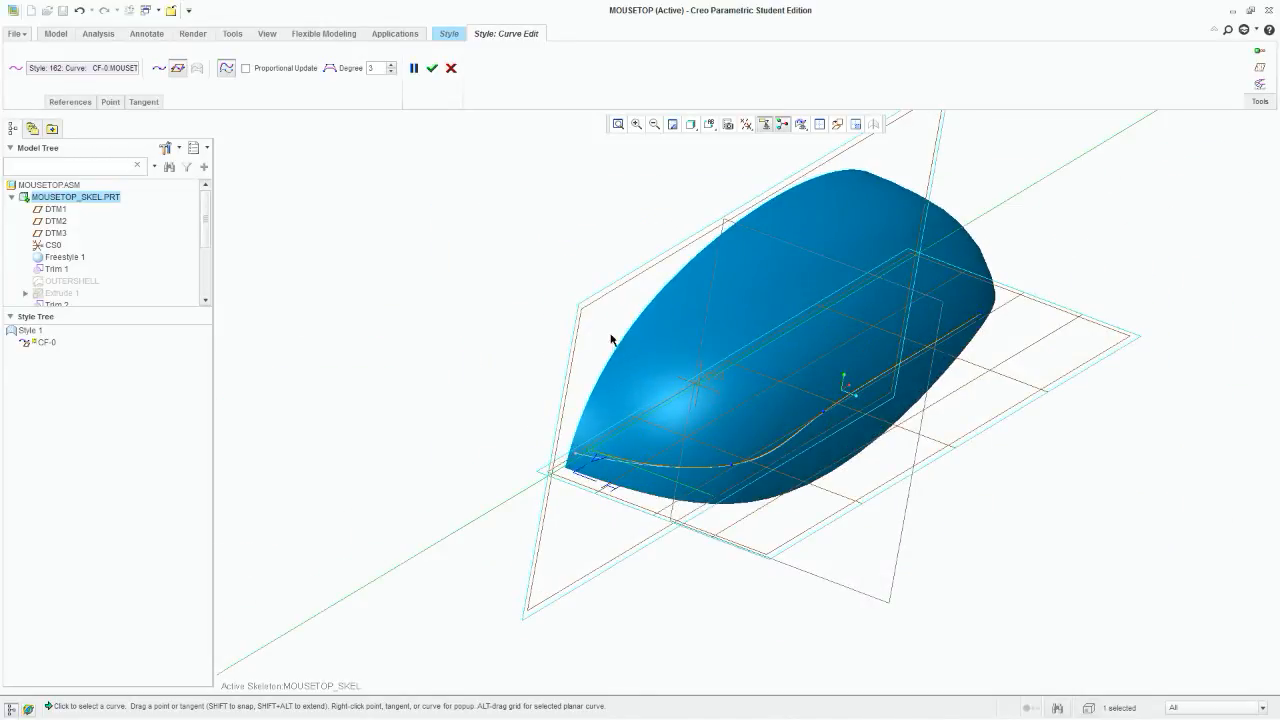
middle_drag(724, 359, 594, 358)
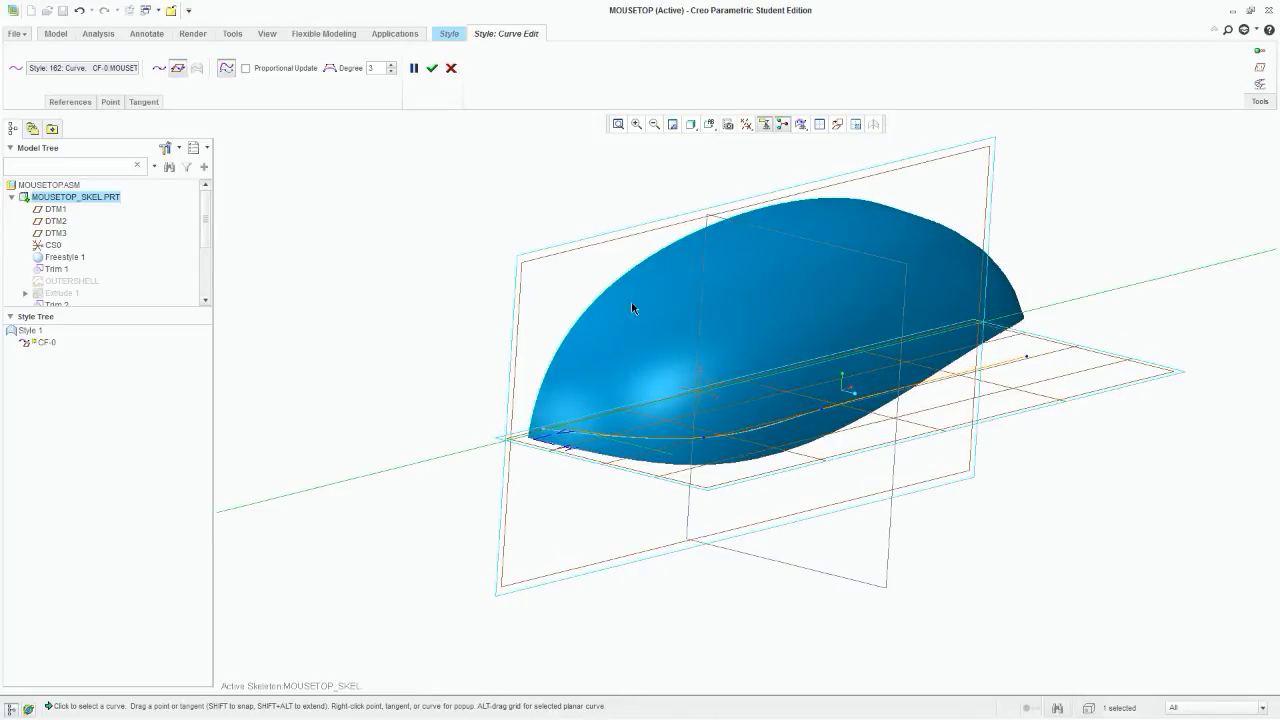
middle_drag(631, 301, 594, 372)
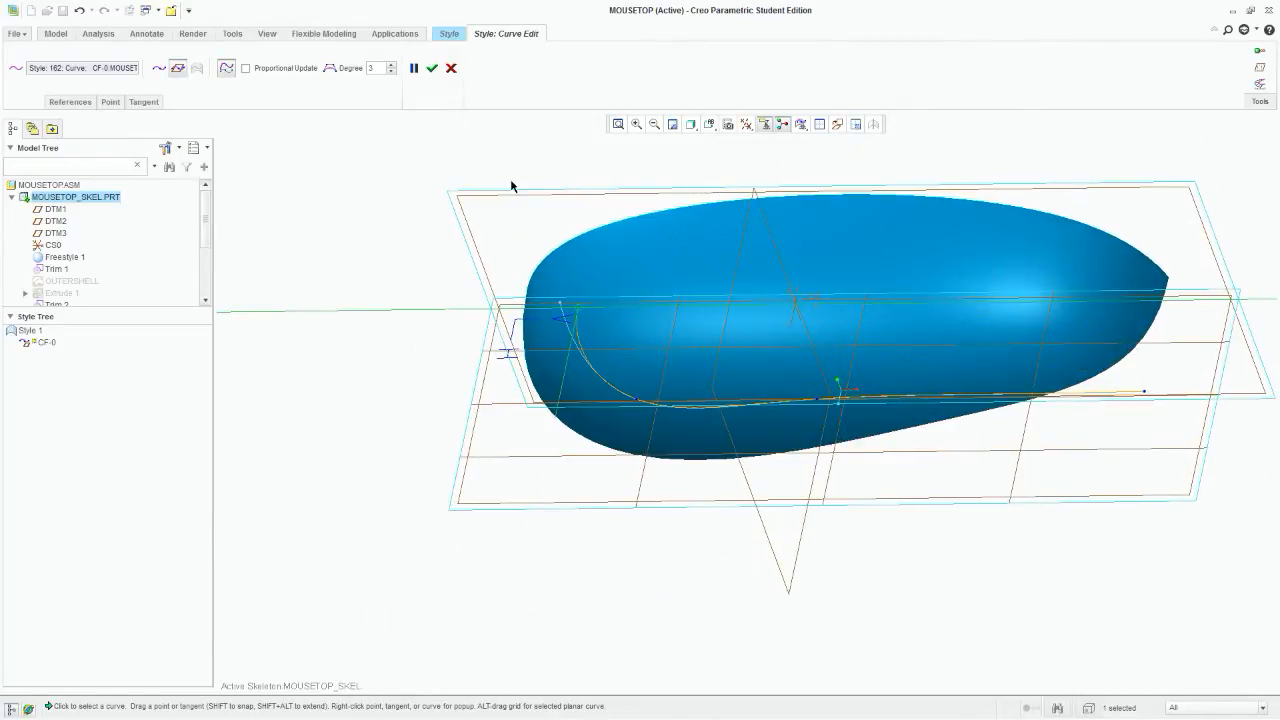
middle_drag(568, 306, 636, 321)
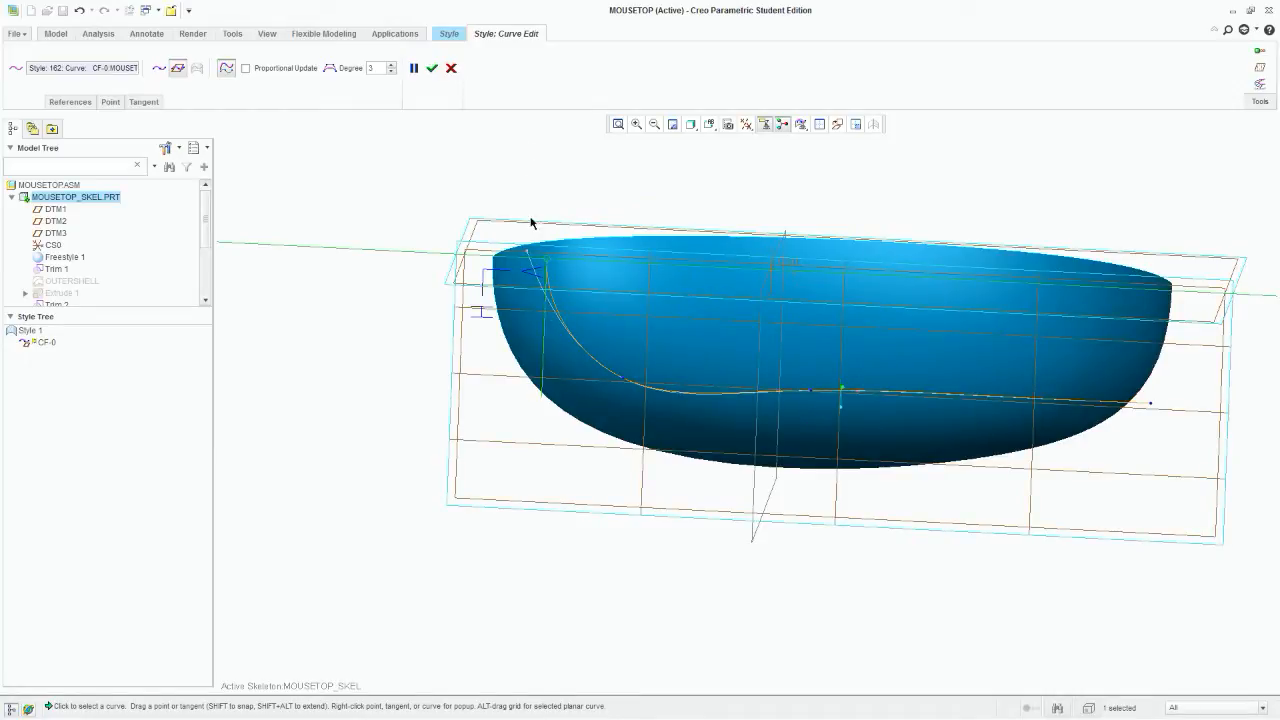
middle_drag(610, 338, 557, 334)
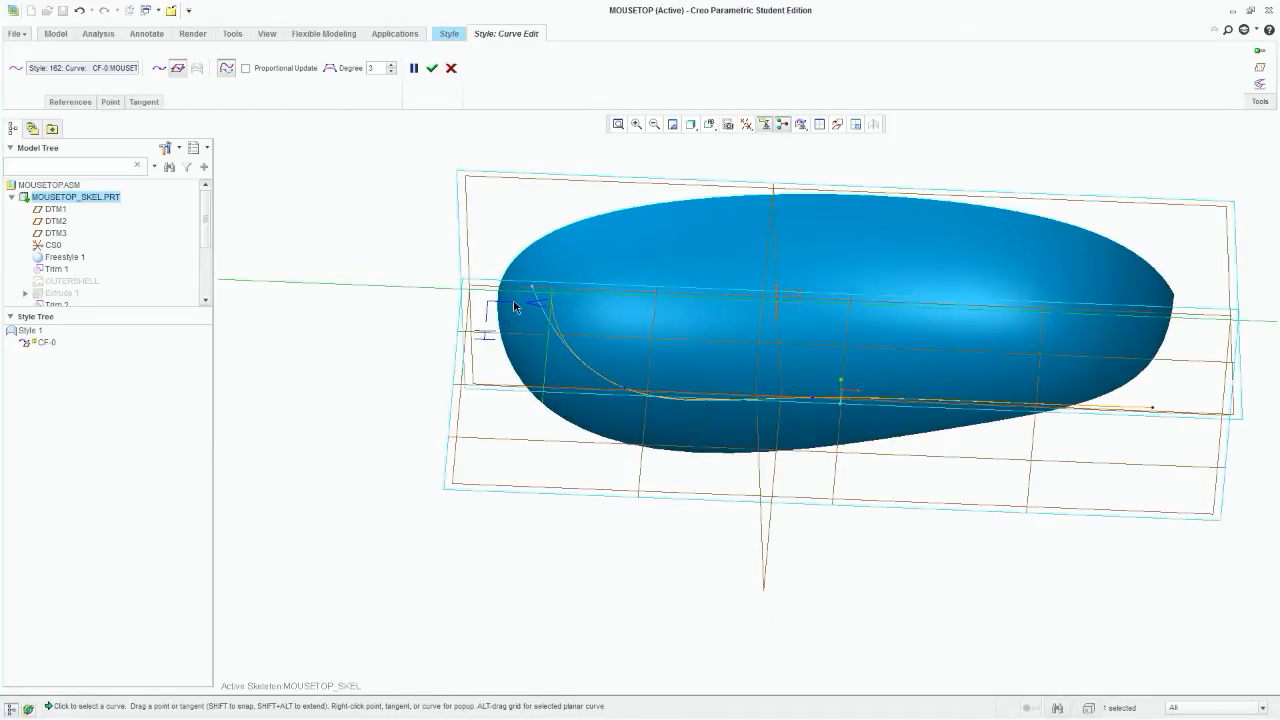
click(709, 124)
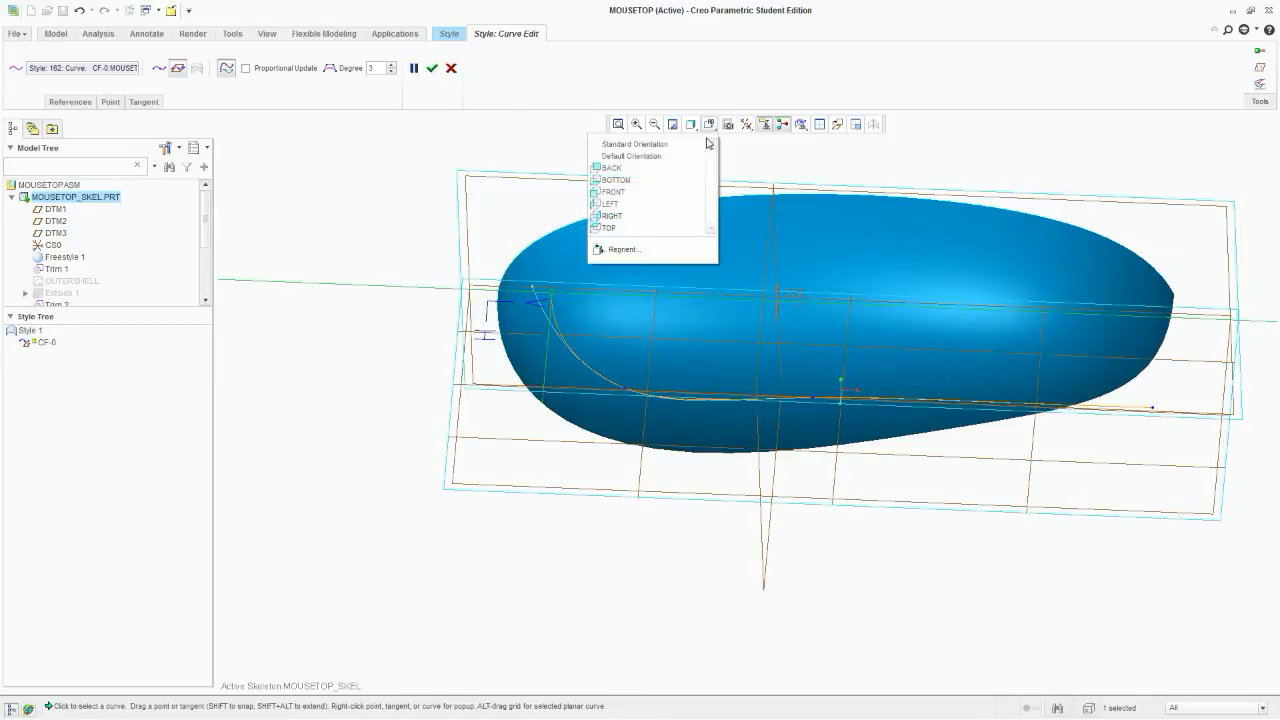
click(645, 226)
scroll(786, 413, up, 1)
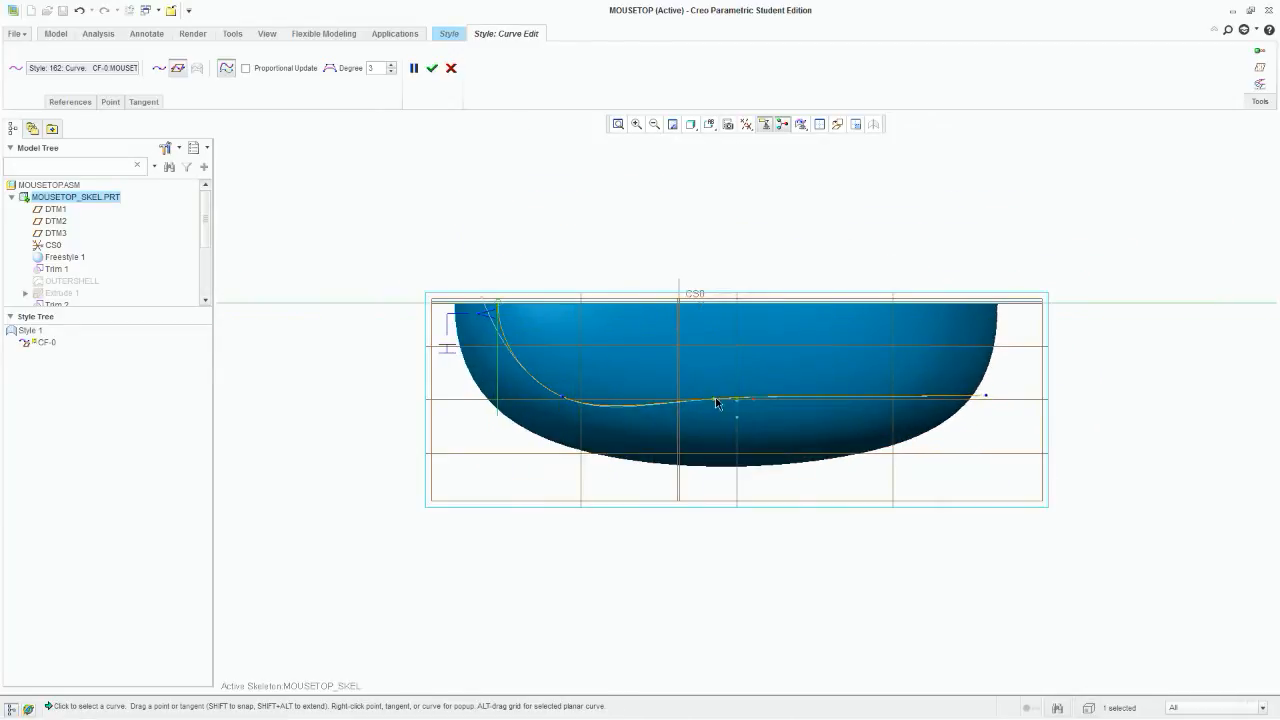
Step: Reshape the planar style curve by adjusting its middle point and end tangent, and pull its far endpoint outward from the mid-plane
drag(716, 403, 722, 390)
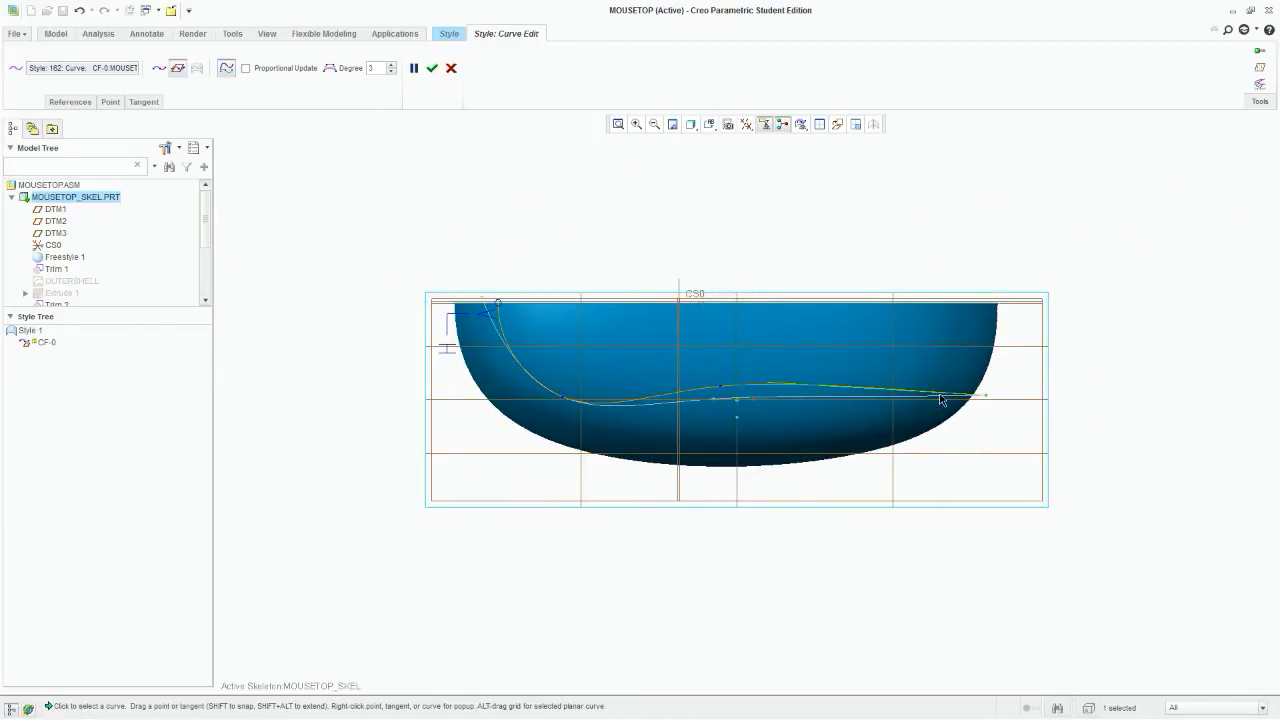
drag(929, 396, 962, 349)
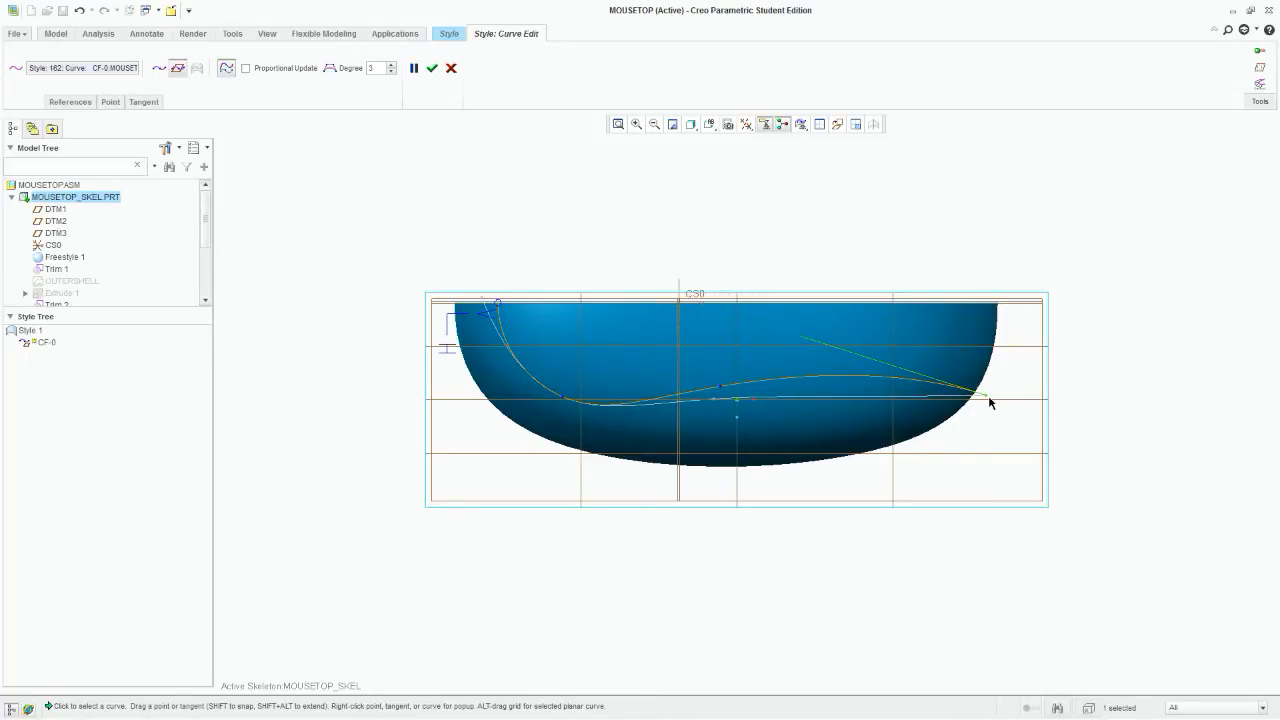
drag(990, 402, 978, 440)
drag(724, 396, 732, 410)
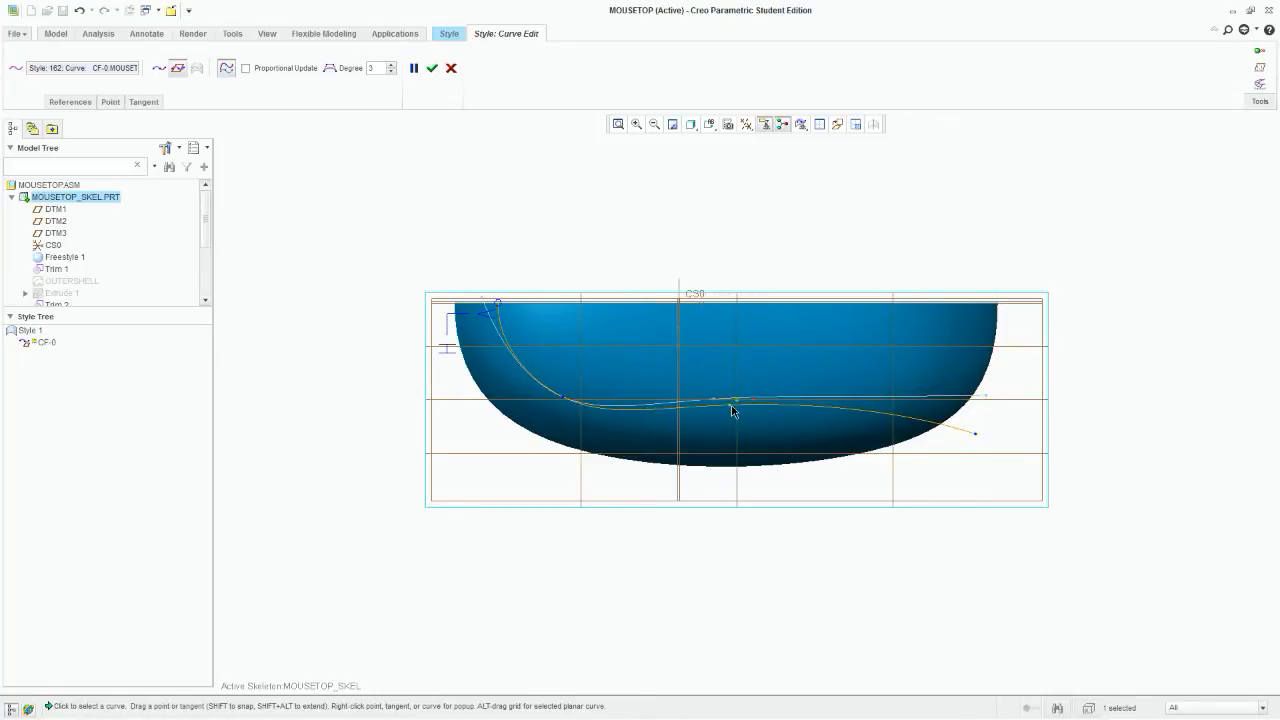
click(432, 70)
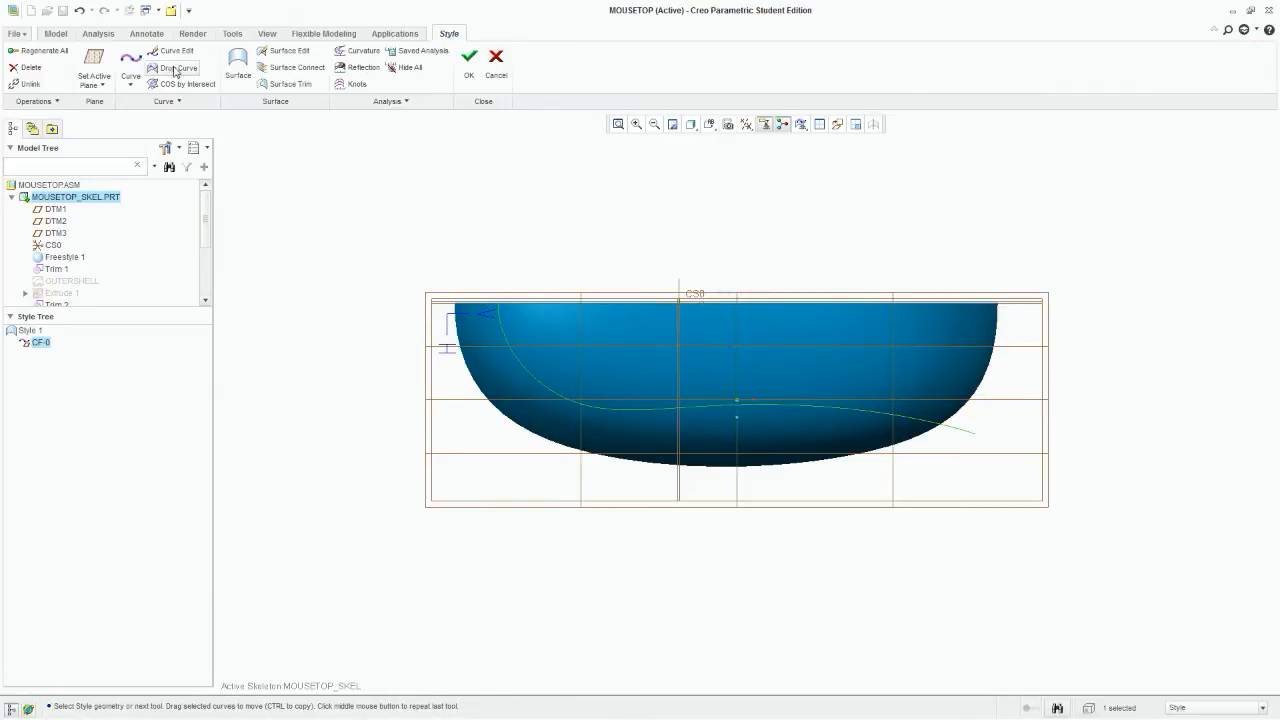
Step: Drop the planar style curve onto four surfaces of the mouse body, projected along the direction set by DTM3
click(177, 69)
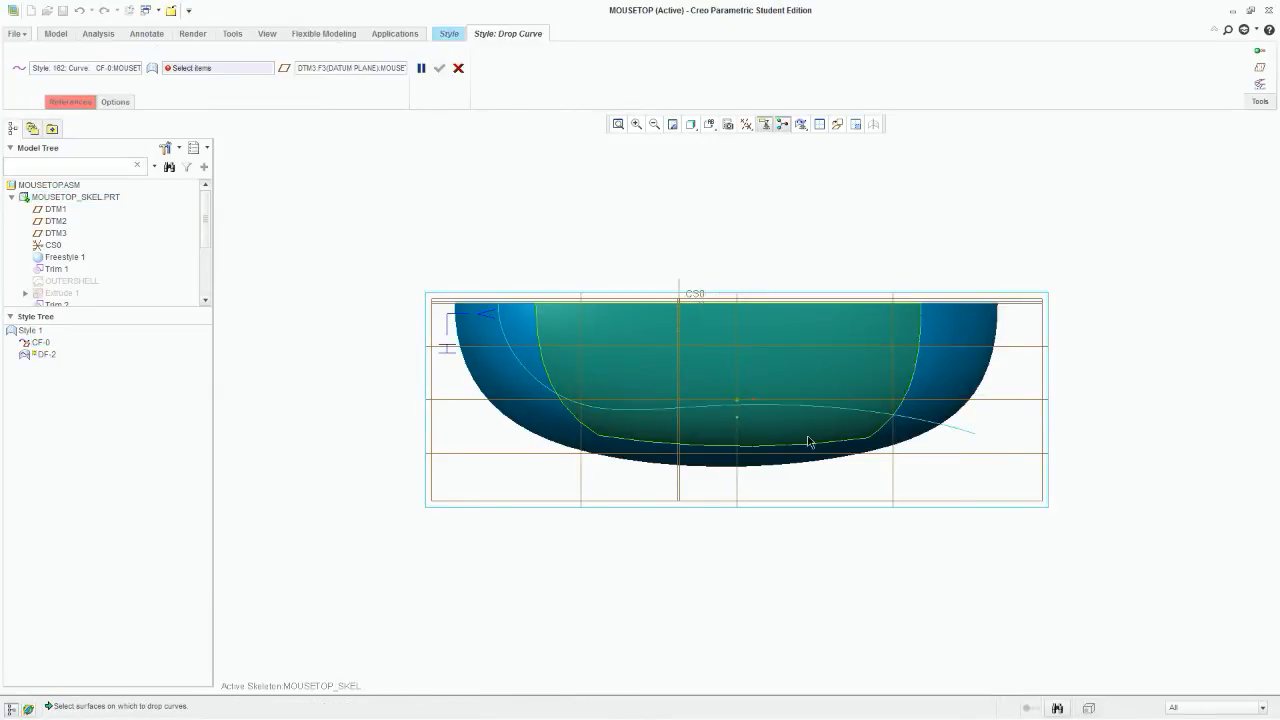
click(185, 69)
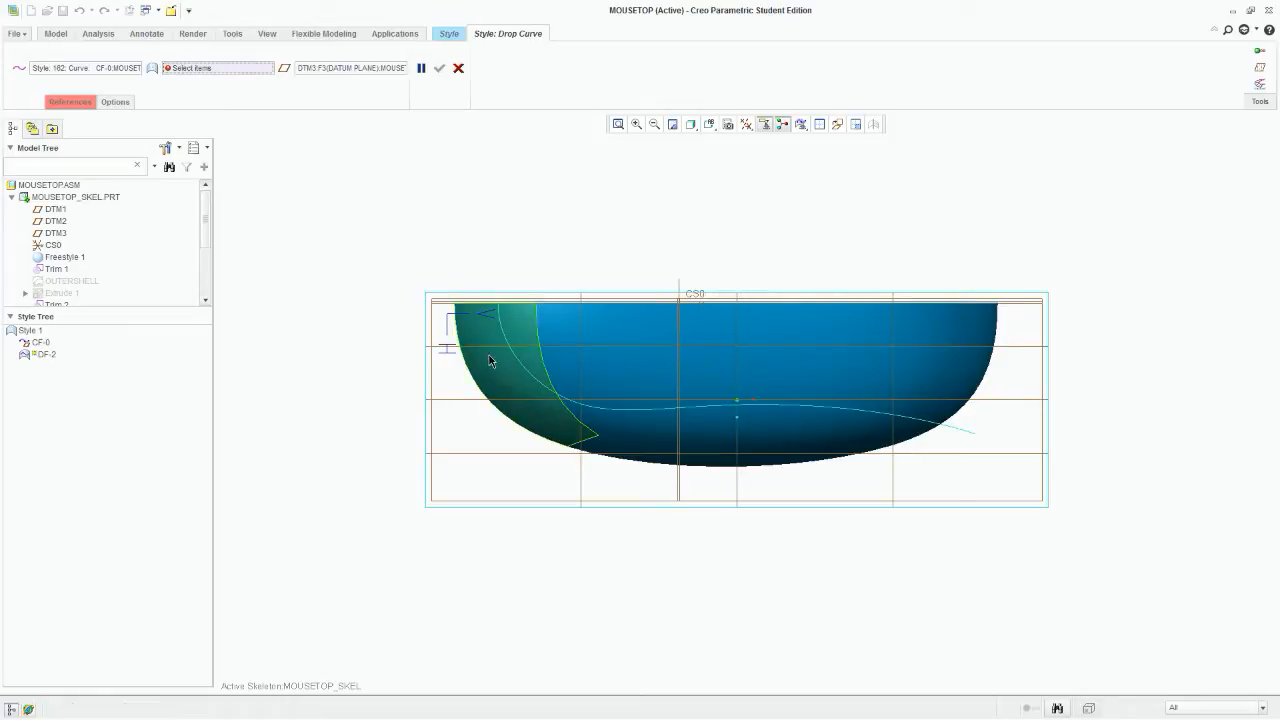
click(488, 360)
ctrl+click(660, 440)
ctrl+click(900, 441)
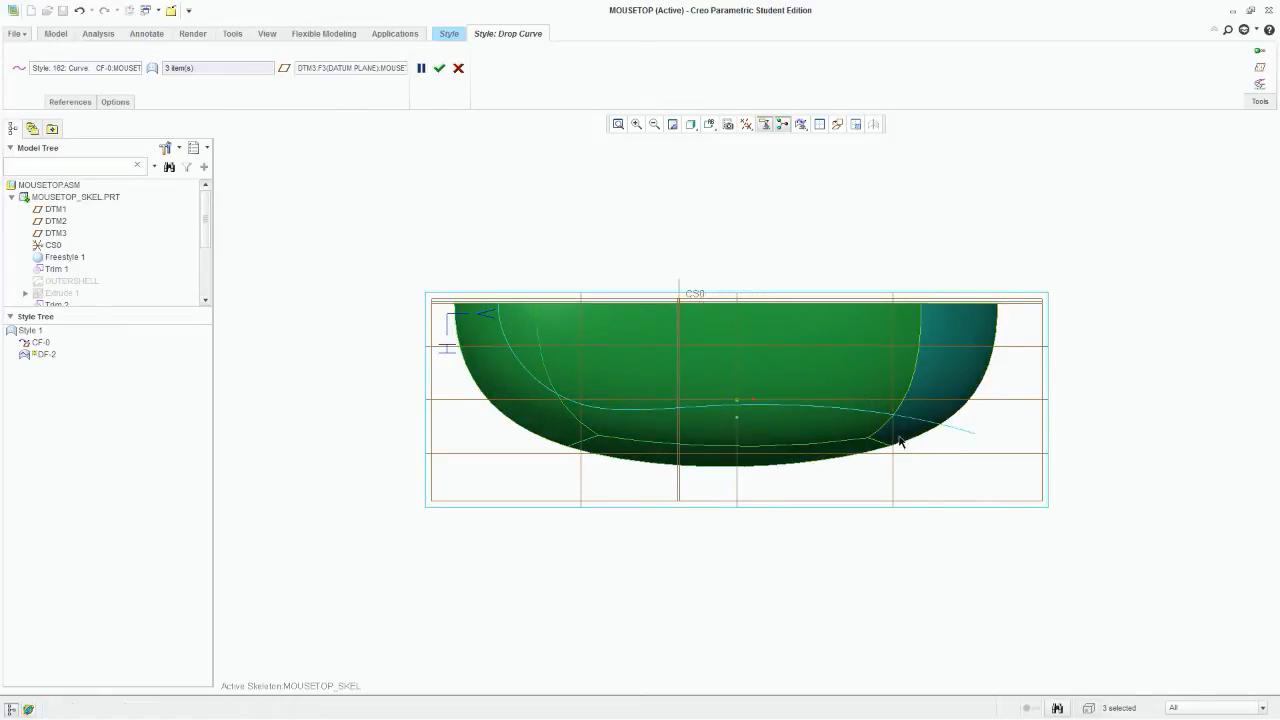
middle_drag(936, 306, 948, 447)
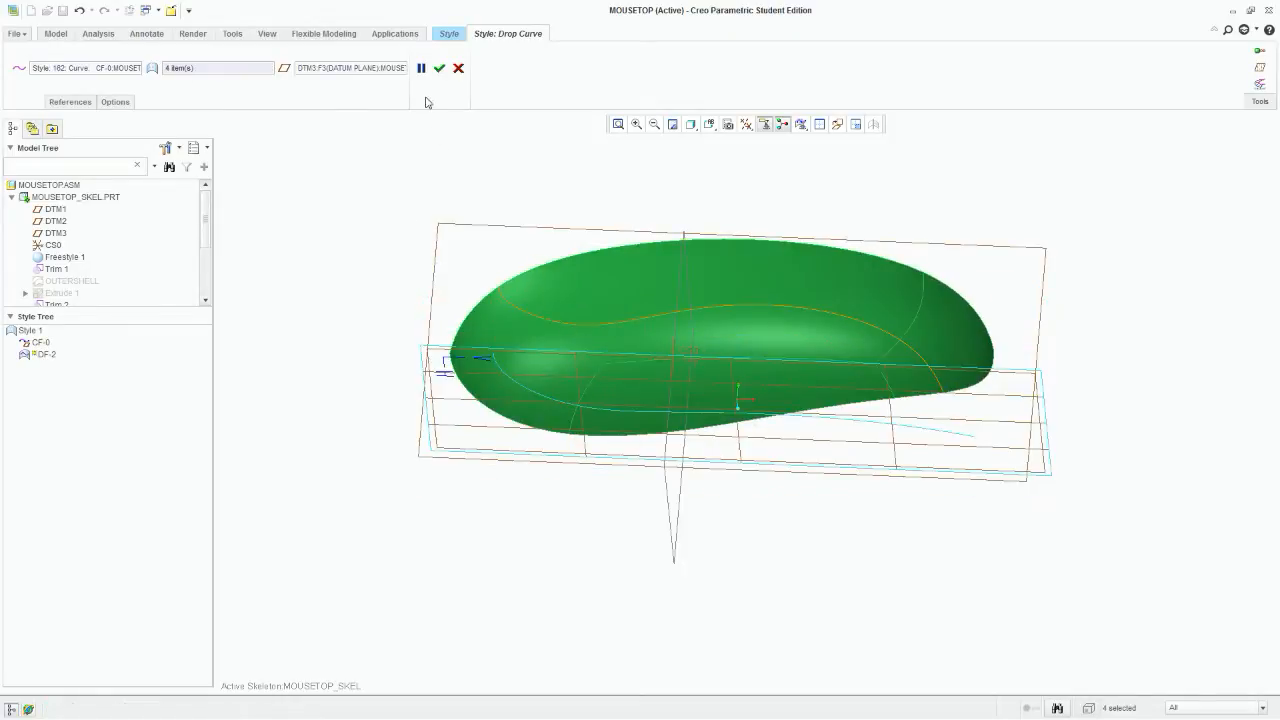
click(311, 70)
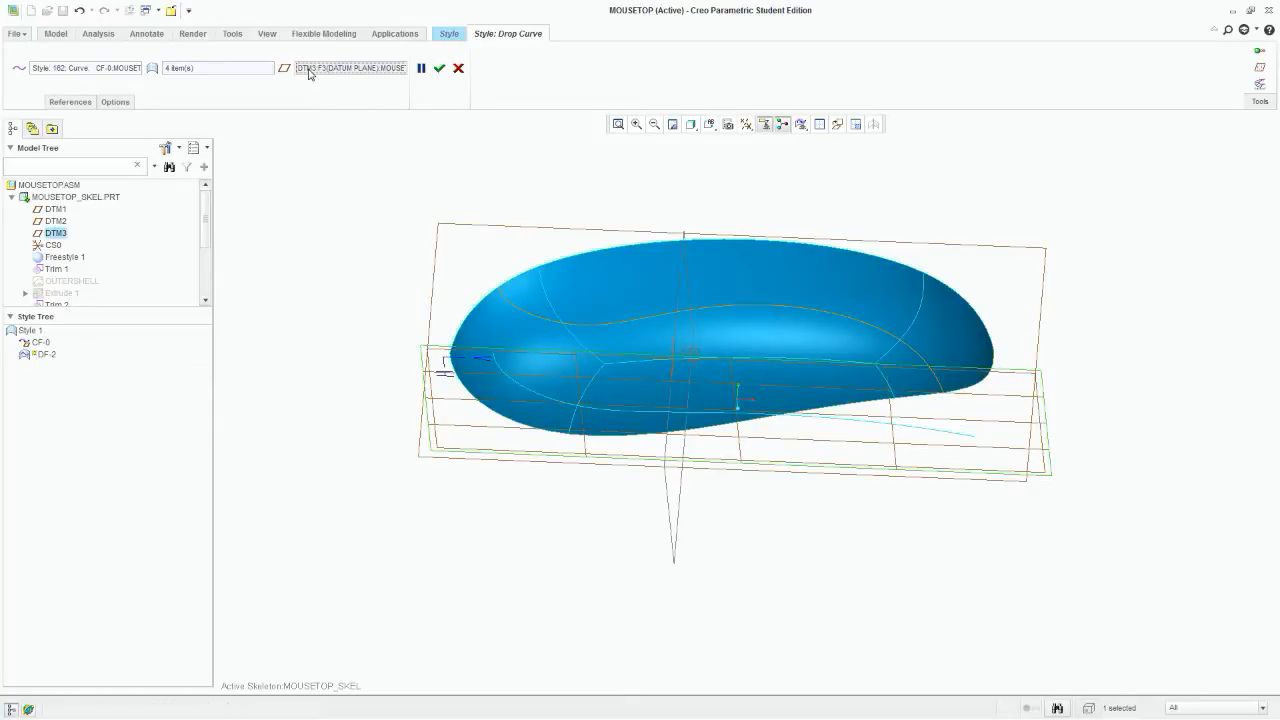
middle_drag(474, 256, 480, 296)
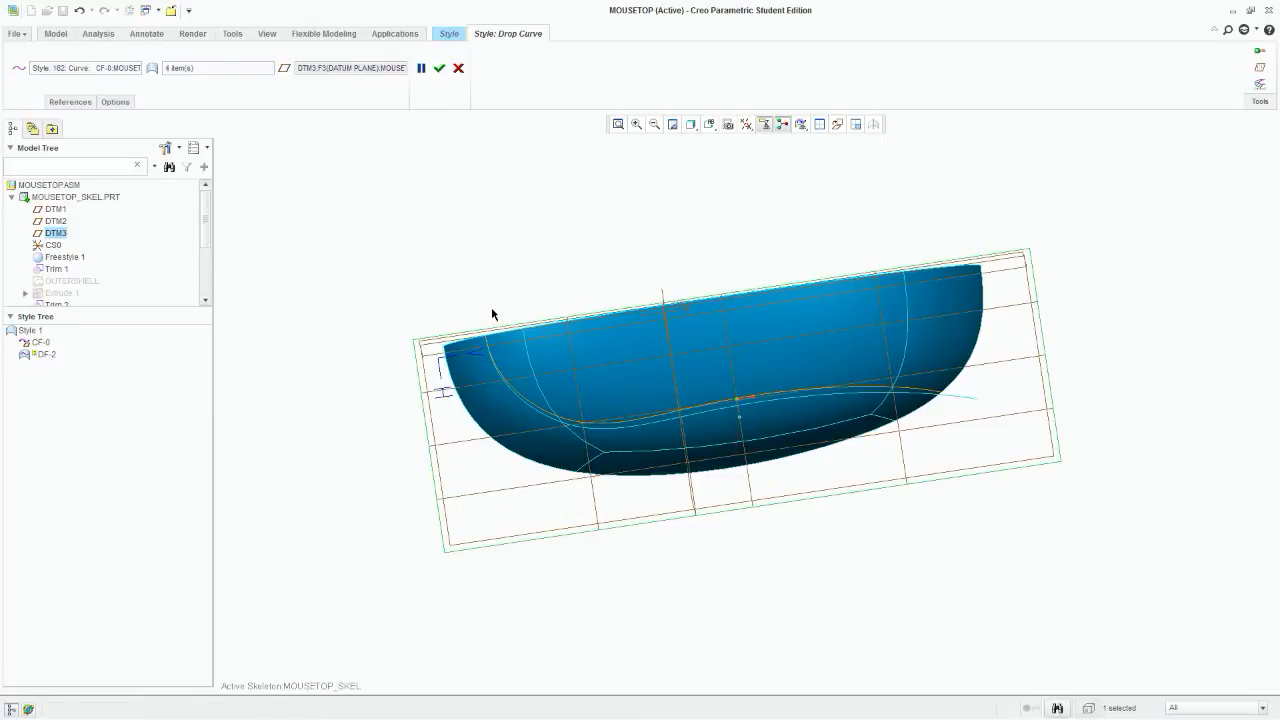
middle_drag(613, 433, 627, 258)
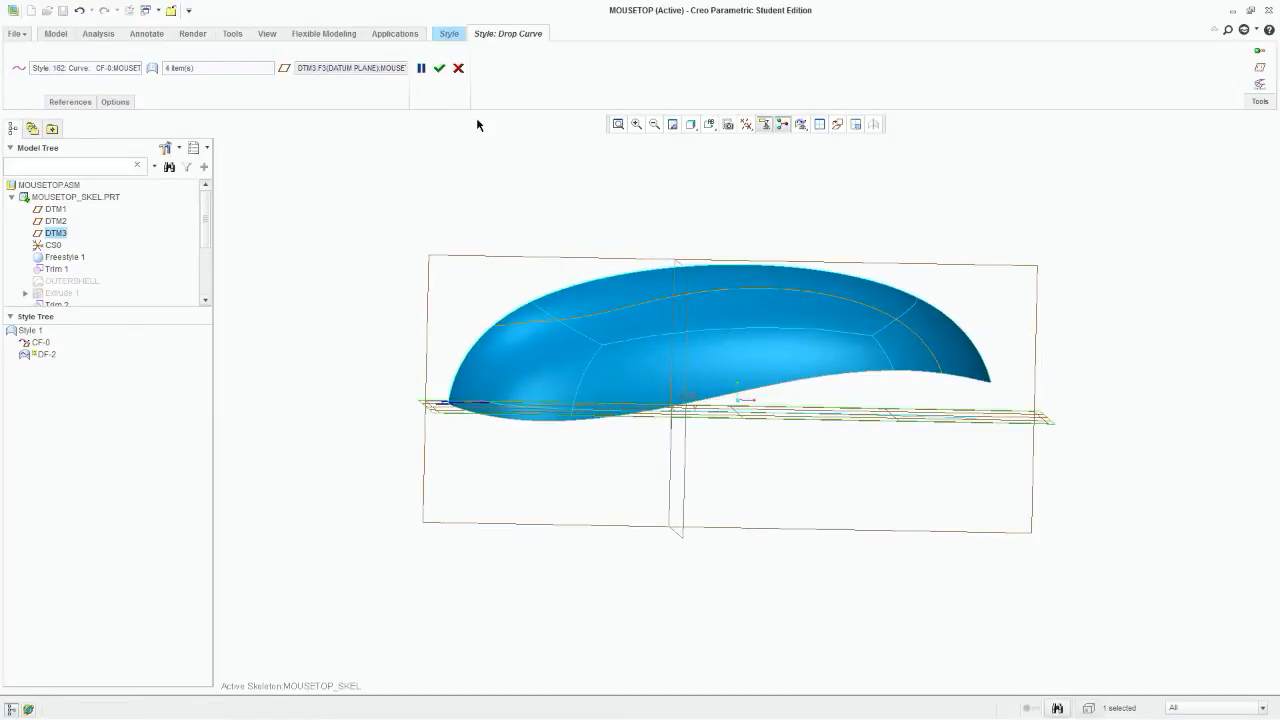
click(439, 69)
Step: Trim the mouse body quilt with the three dropped curve segments, removing the outer side portion
middle_drag(531, 194, 578, 297)
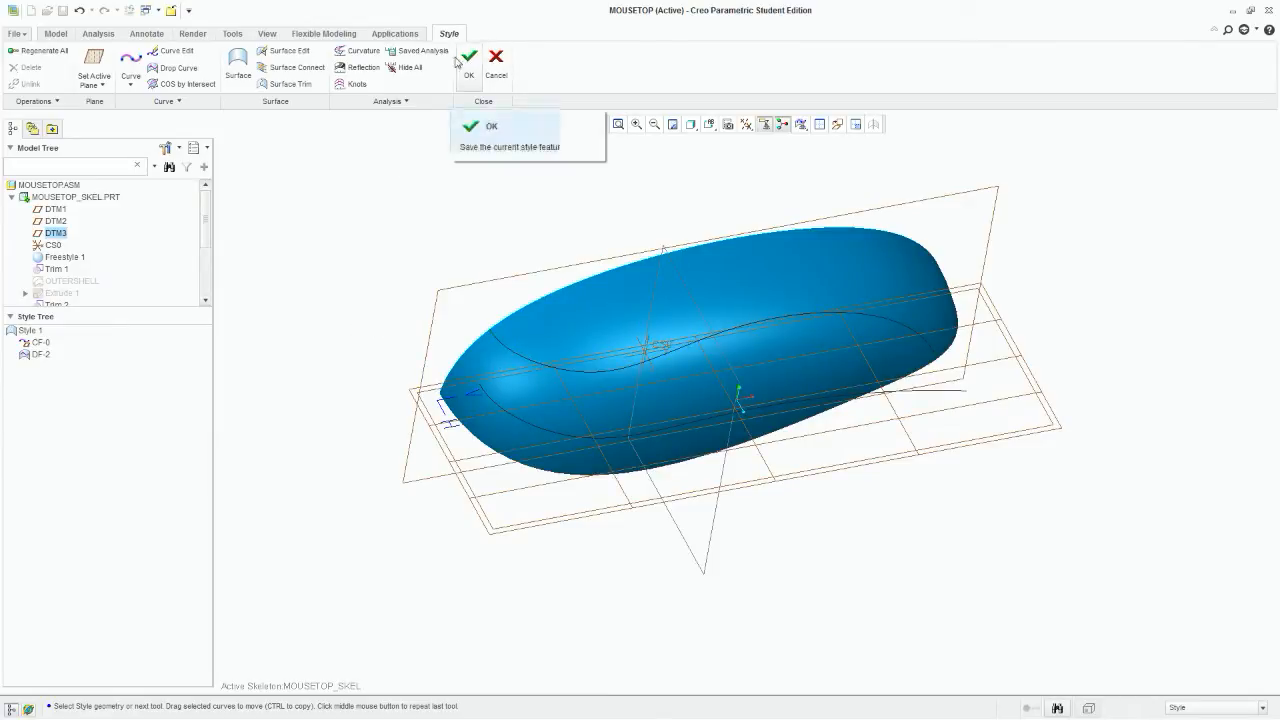
click(285, 84)
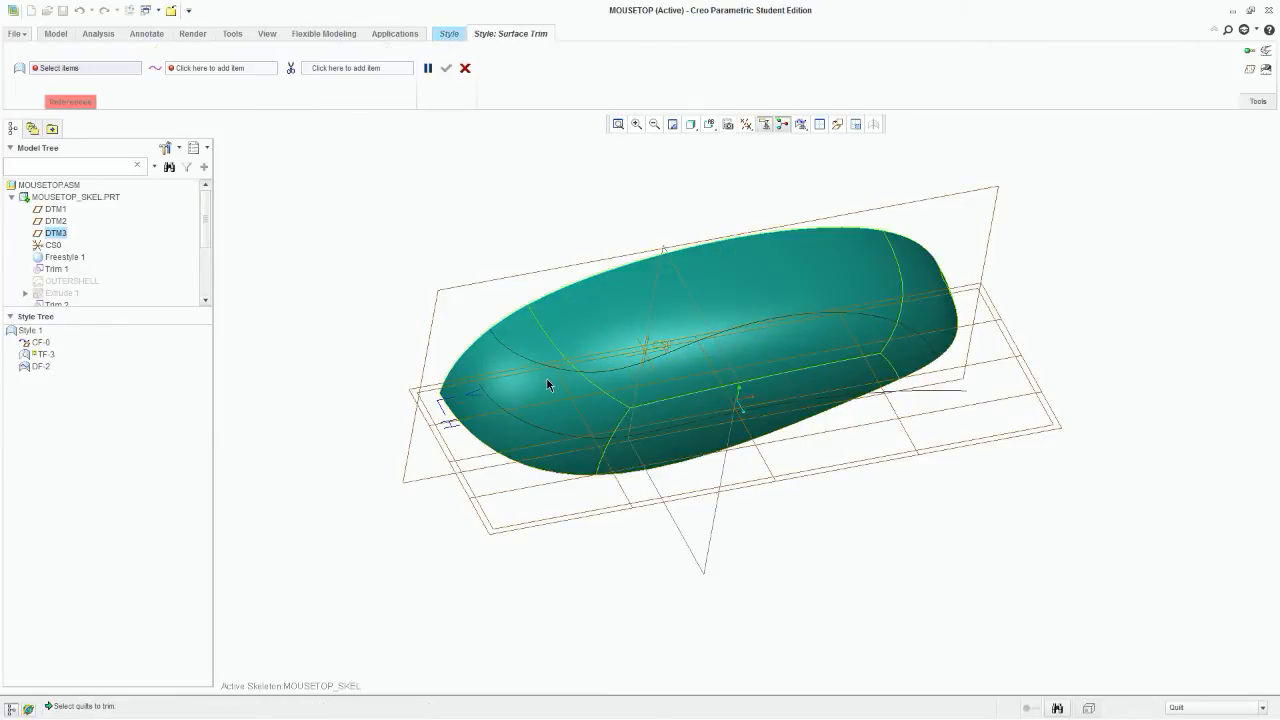
click(547, 393)
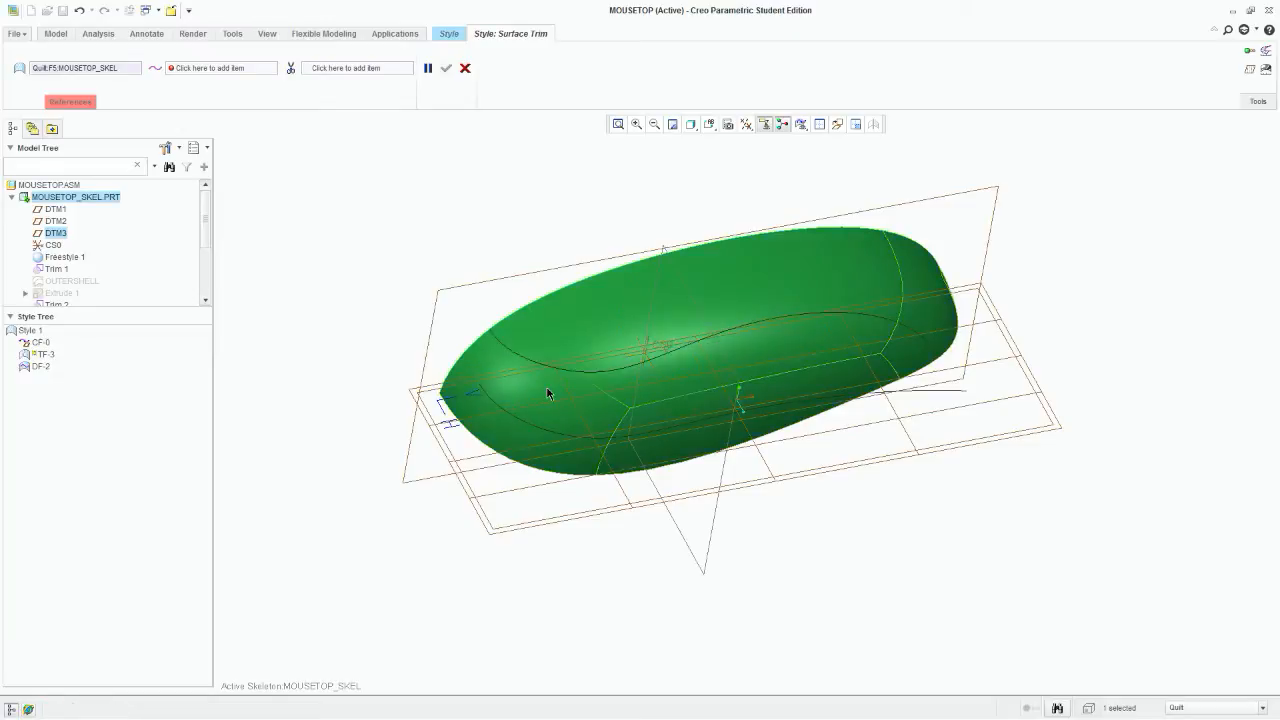
click(190, 68)
click(519, 356)
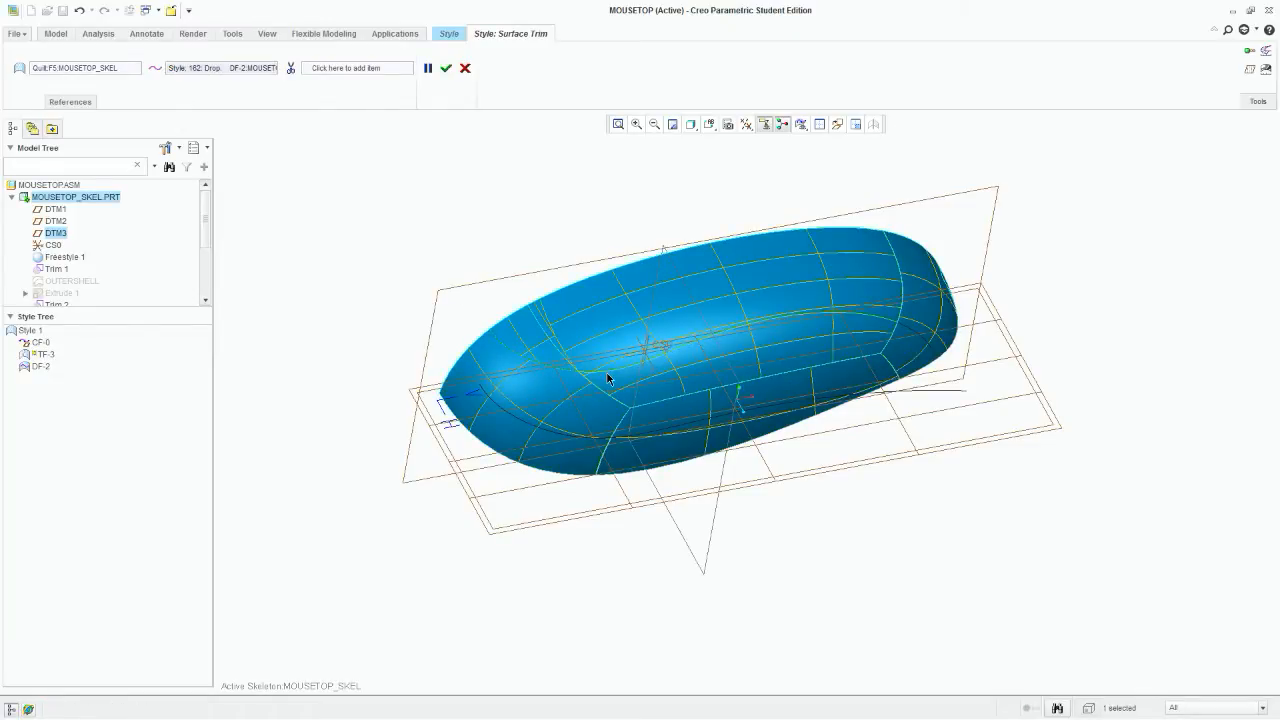
ctrl+click(608, 379)
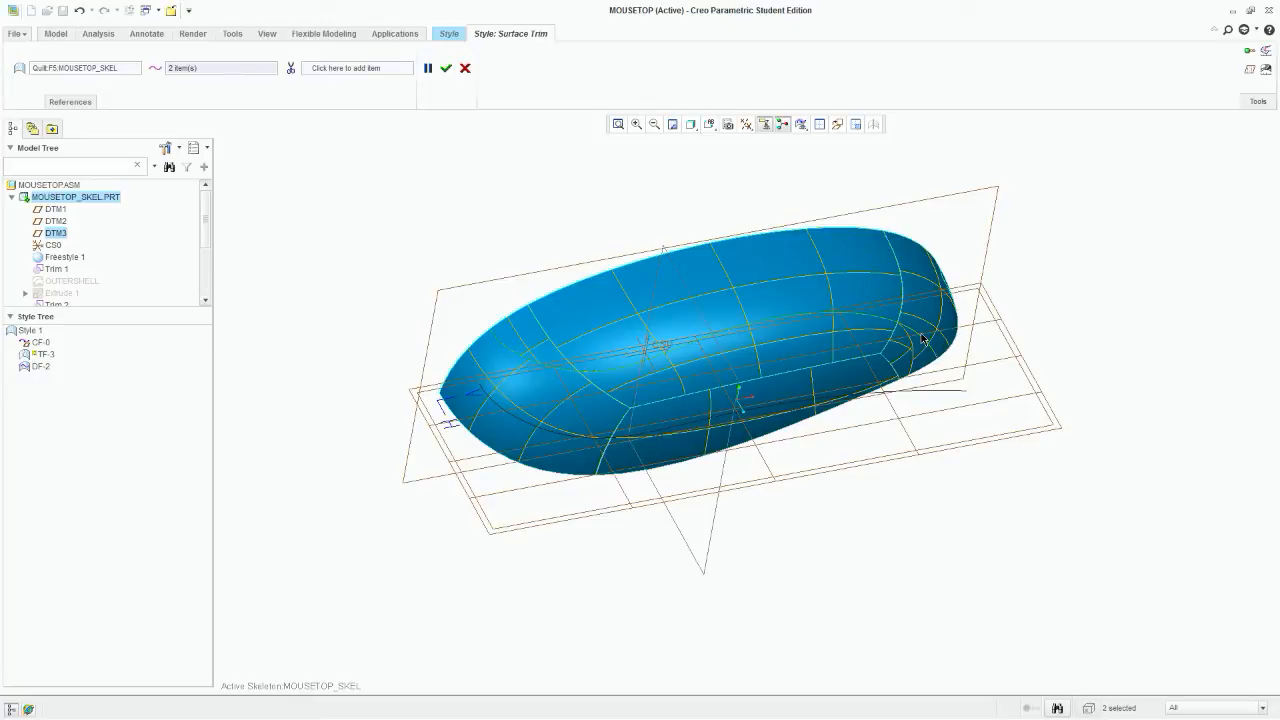
ctrl+click(940, 325)
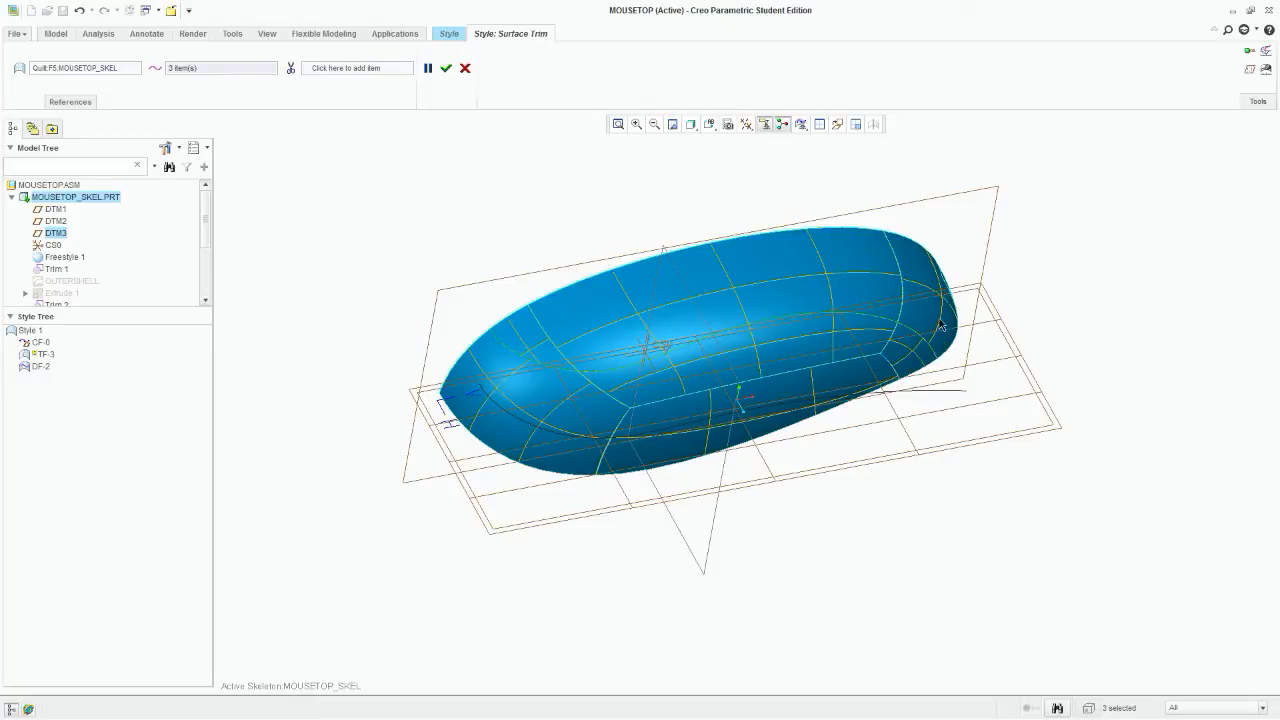
click(360, 71)
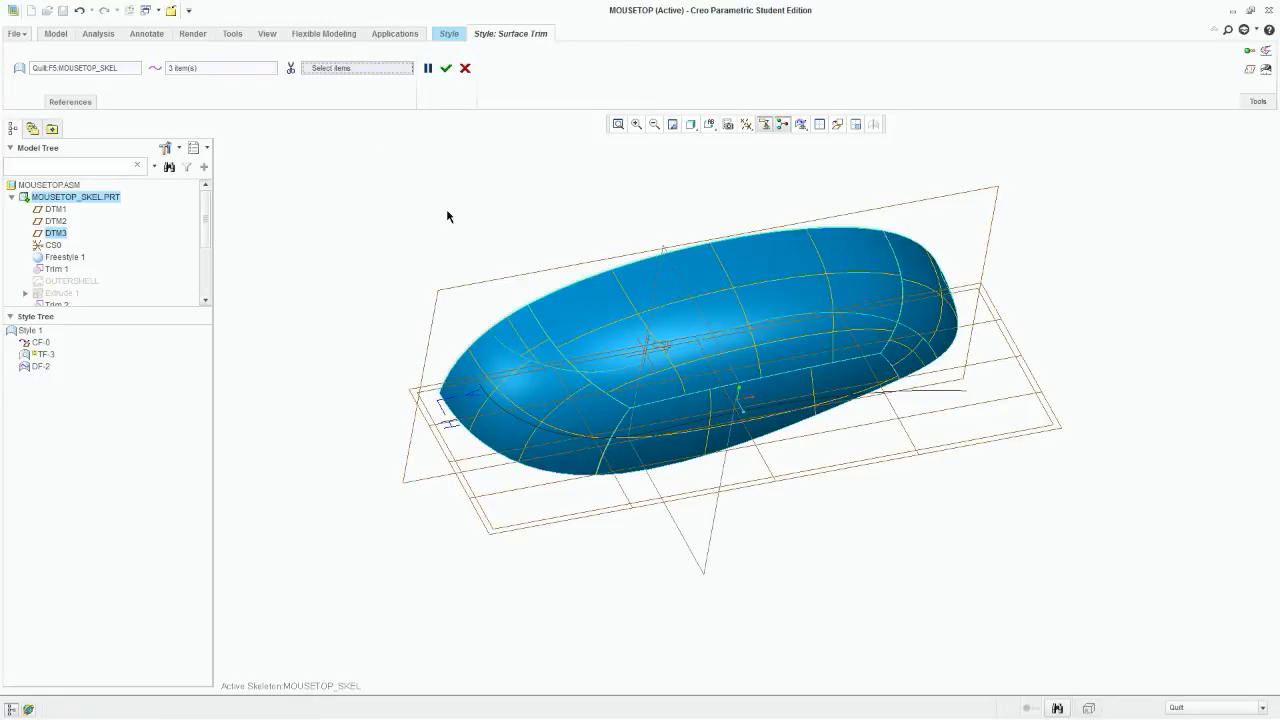
click(774, 366)
middle_drag(737, 400, 733, 352)
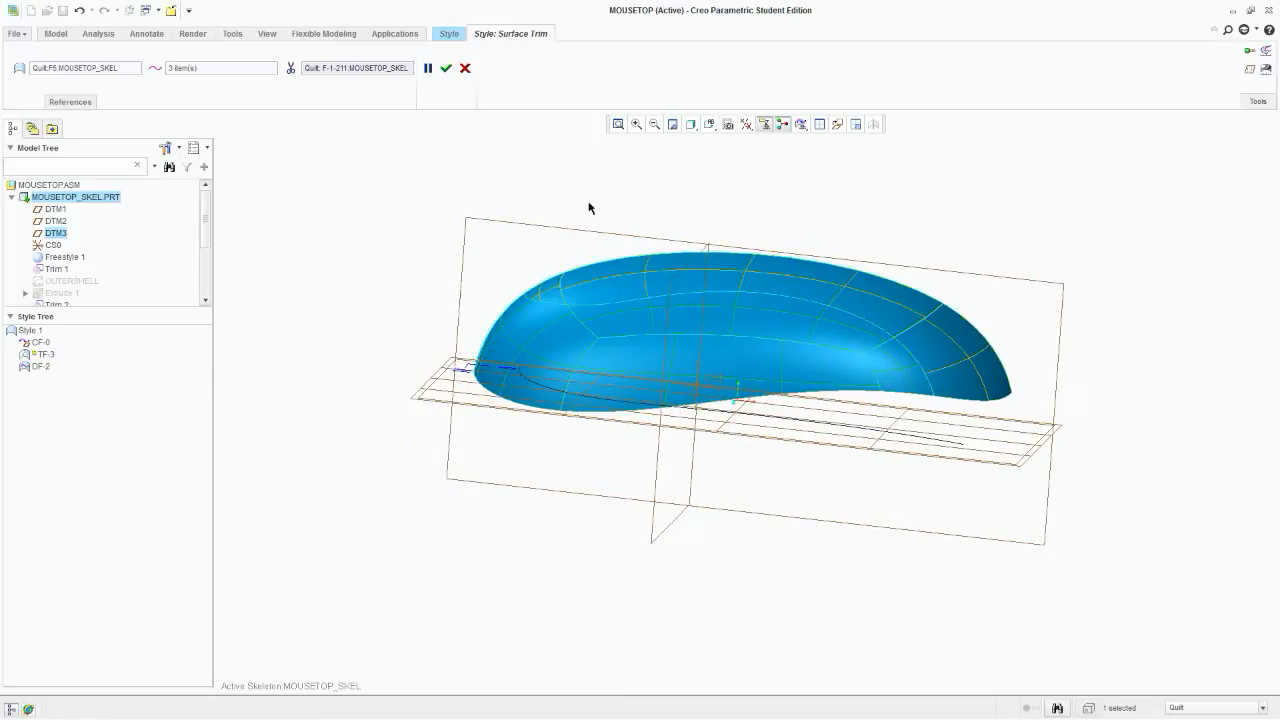
click(446, 68)
Step: Complete the Style feature and unhide the Copy 1 quilt
middle_drag(386, 249, 300, 240)
scroll(148, 263, down, 3)
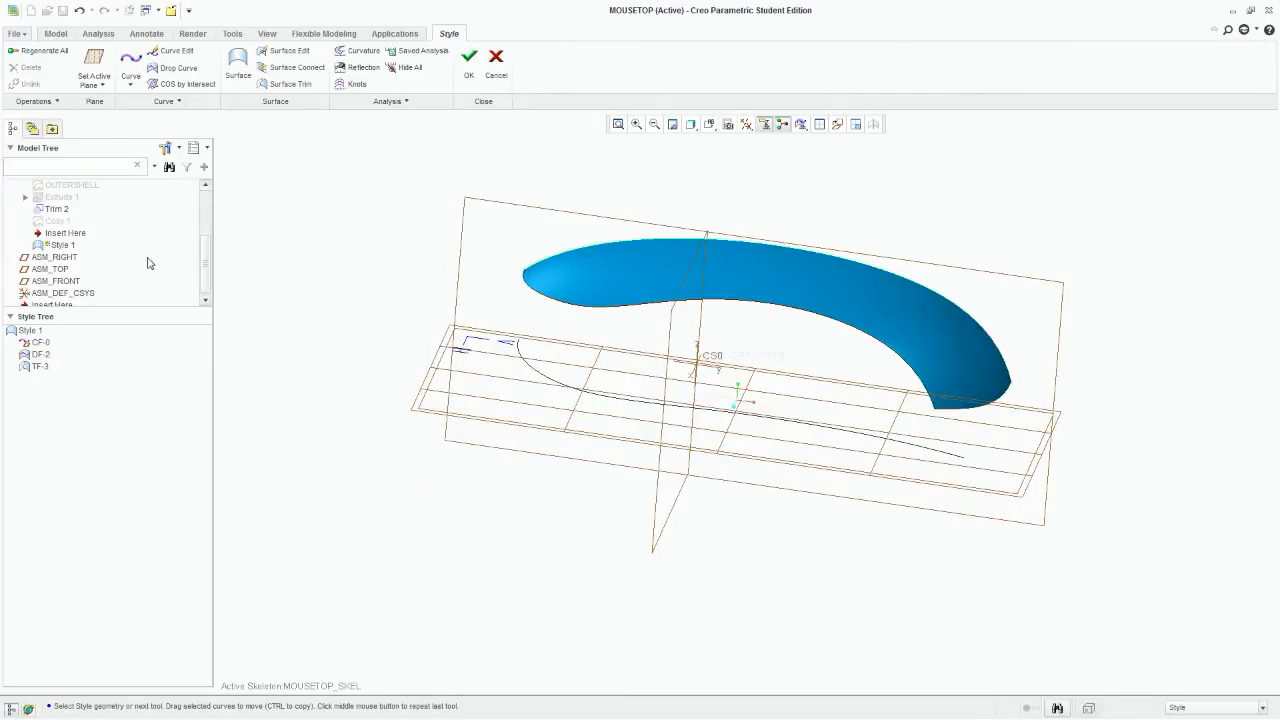
click(469, 62)
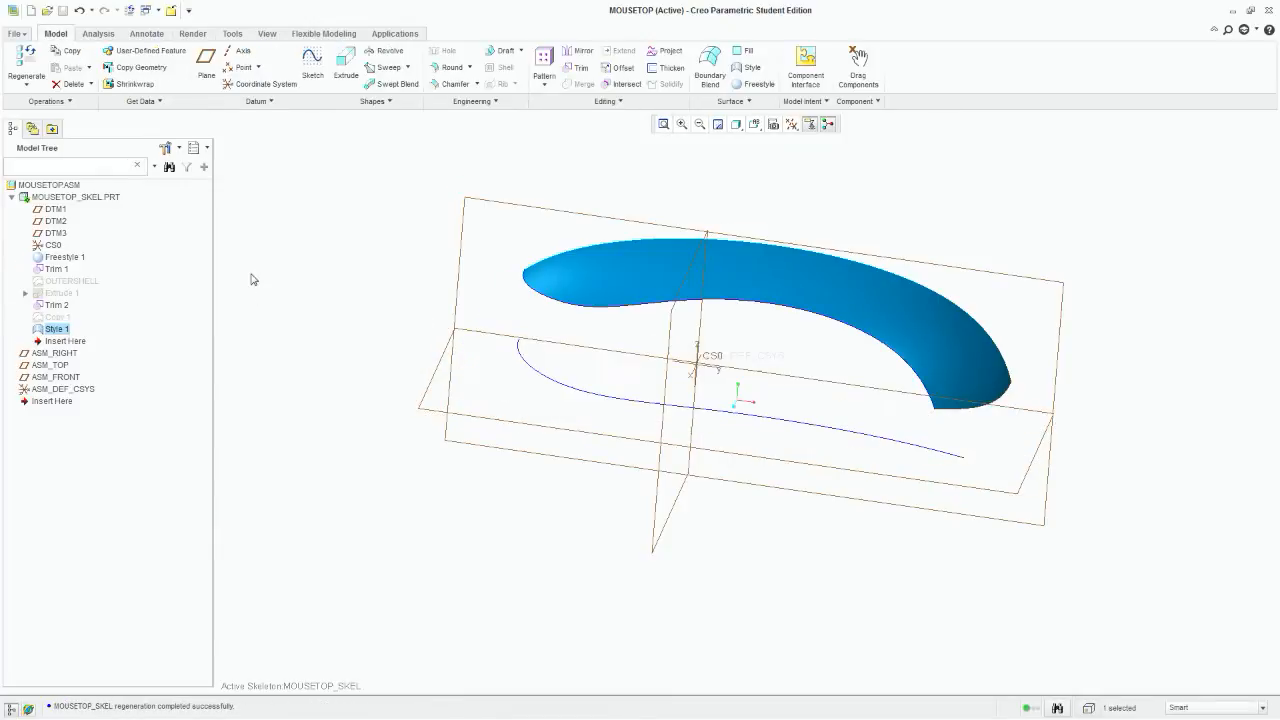
right_click(55, 320)
click(82, 485)
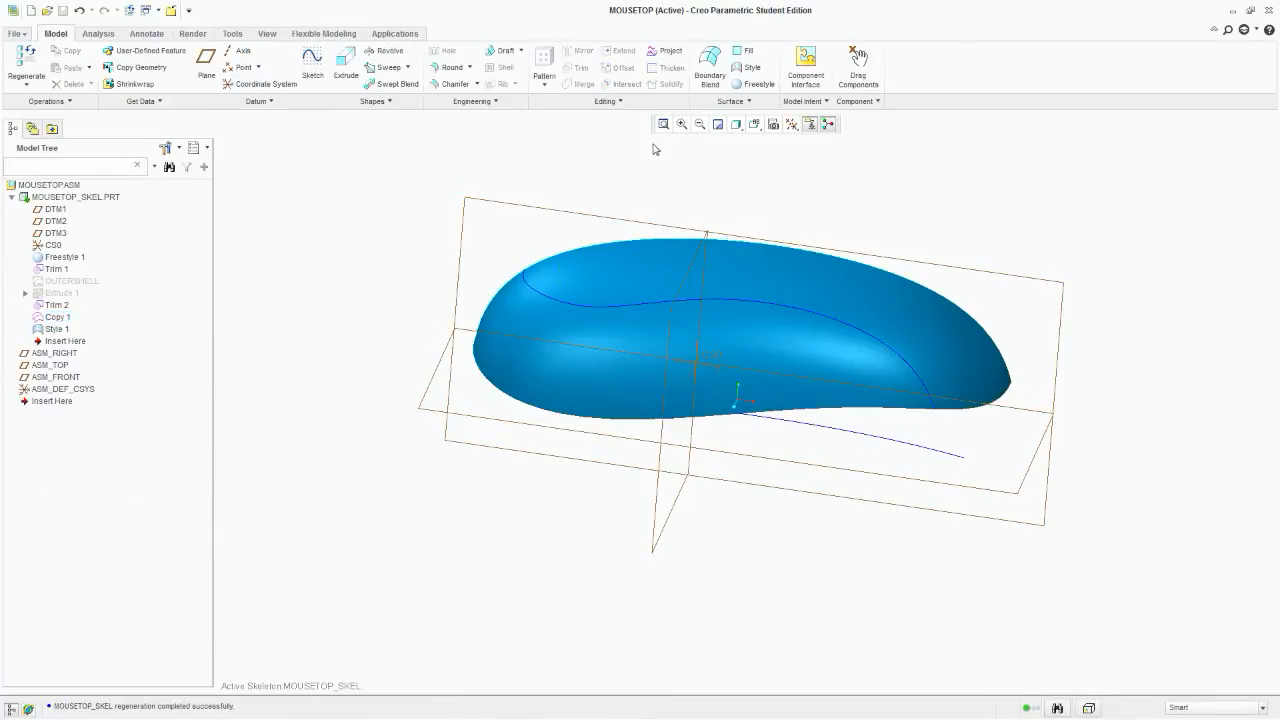
Step: Create a second Style feature that trims the copied quilt with the three dropped curve segments, removing the upper portion beside the mid-plane
click(748, 67)
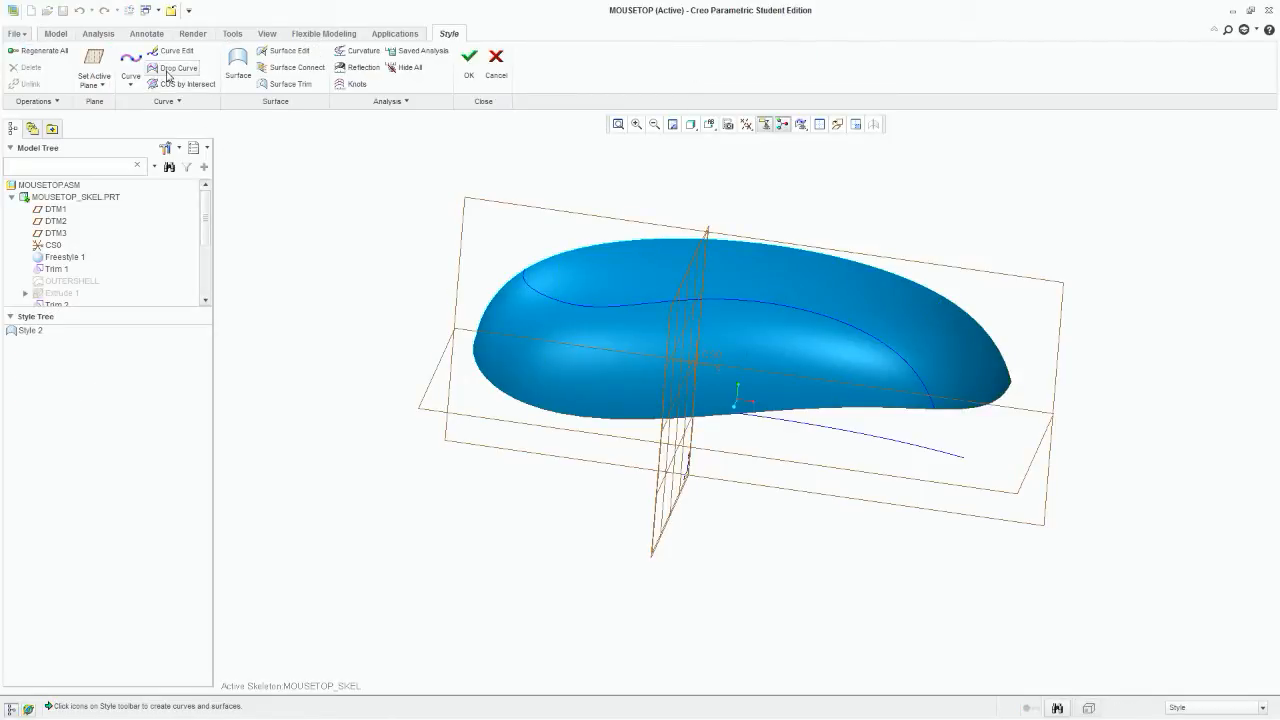
click(238, 66)
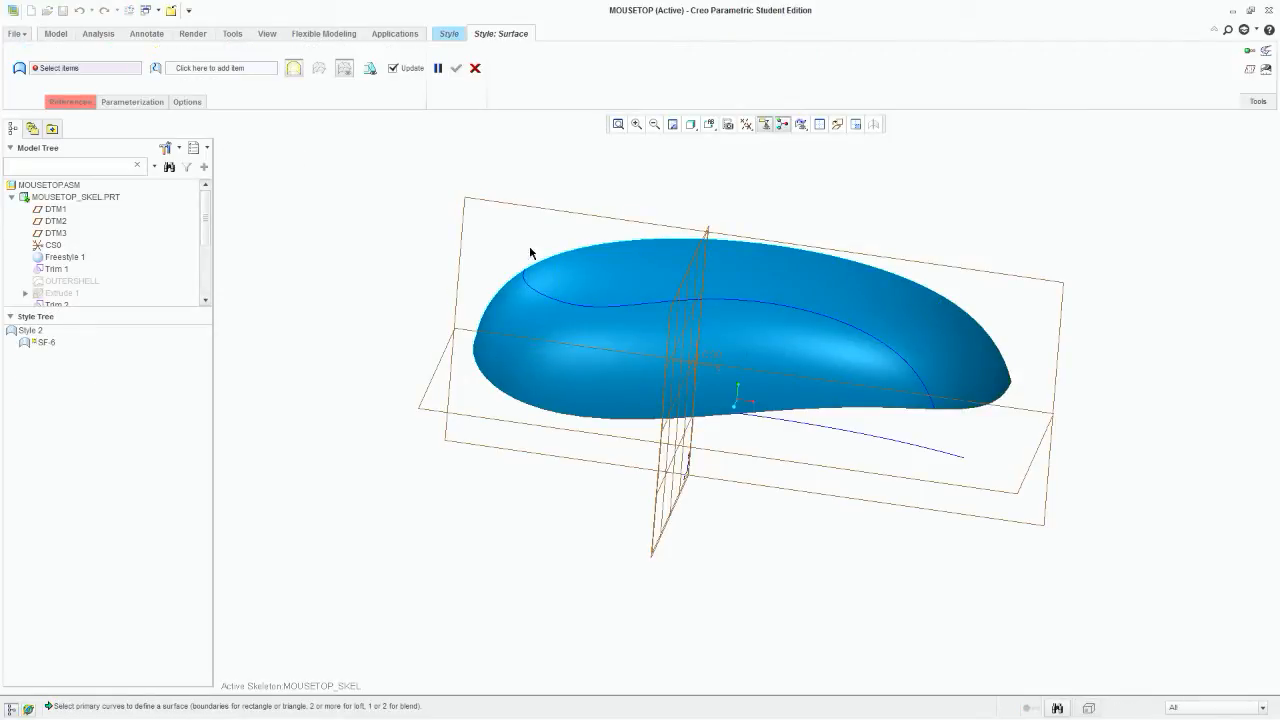
click(456, 68)
click(270, 85)
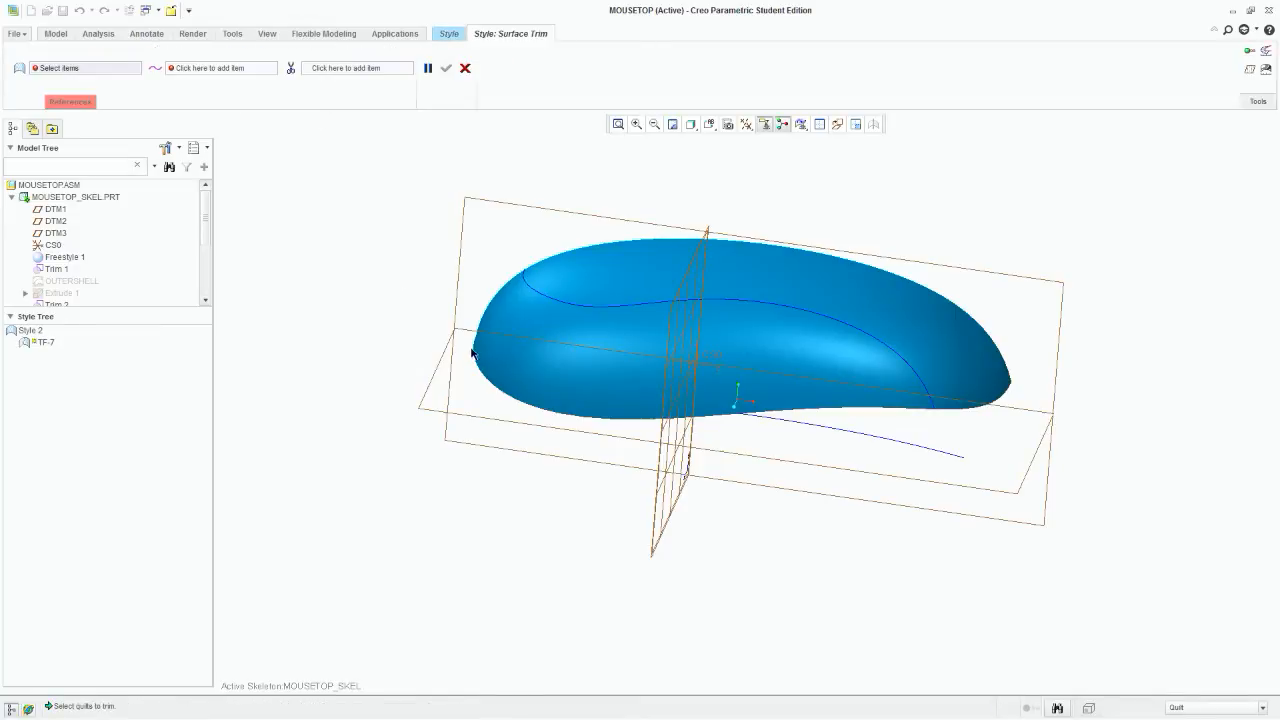
click(526, 331)
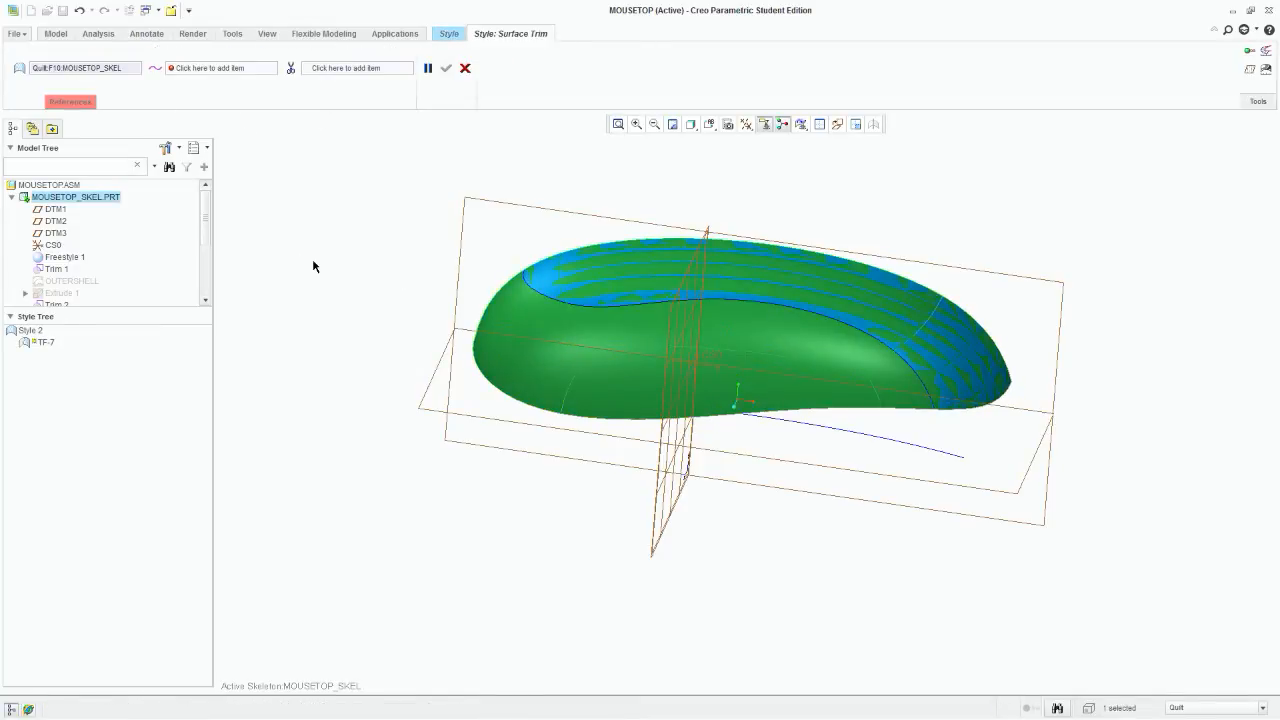
click(221, 70)
click(533, 294)
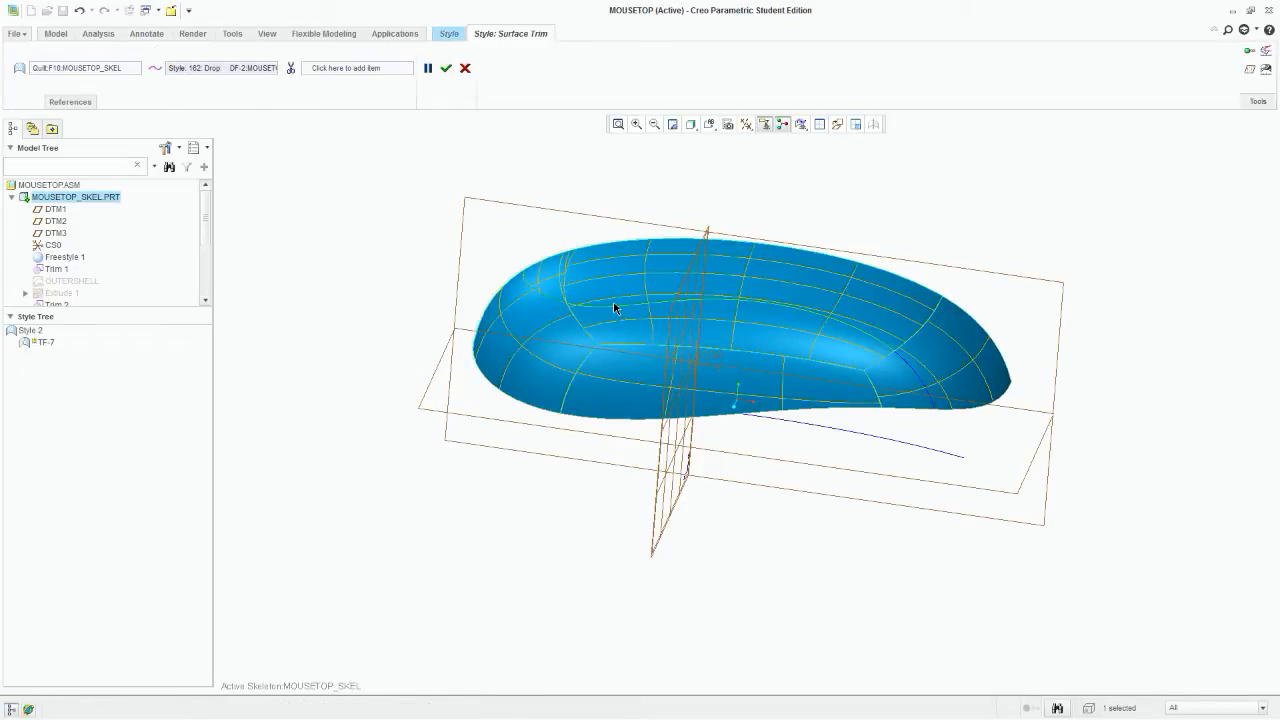
ctrl+click(613, 302)
ctrl+click(921, 382)
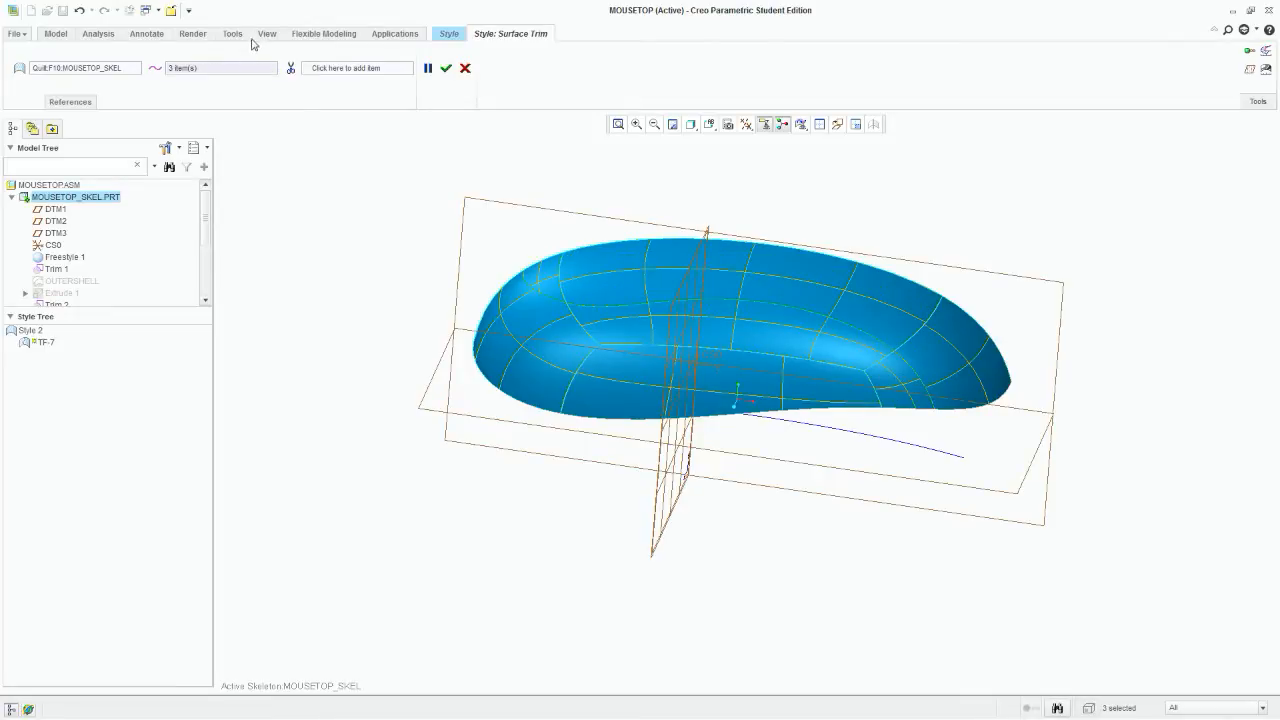
click(340, 68)
click(618, 278)
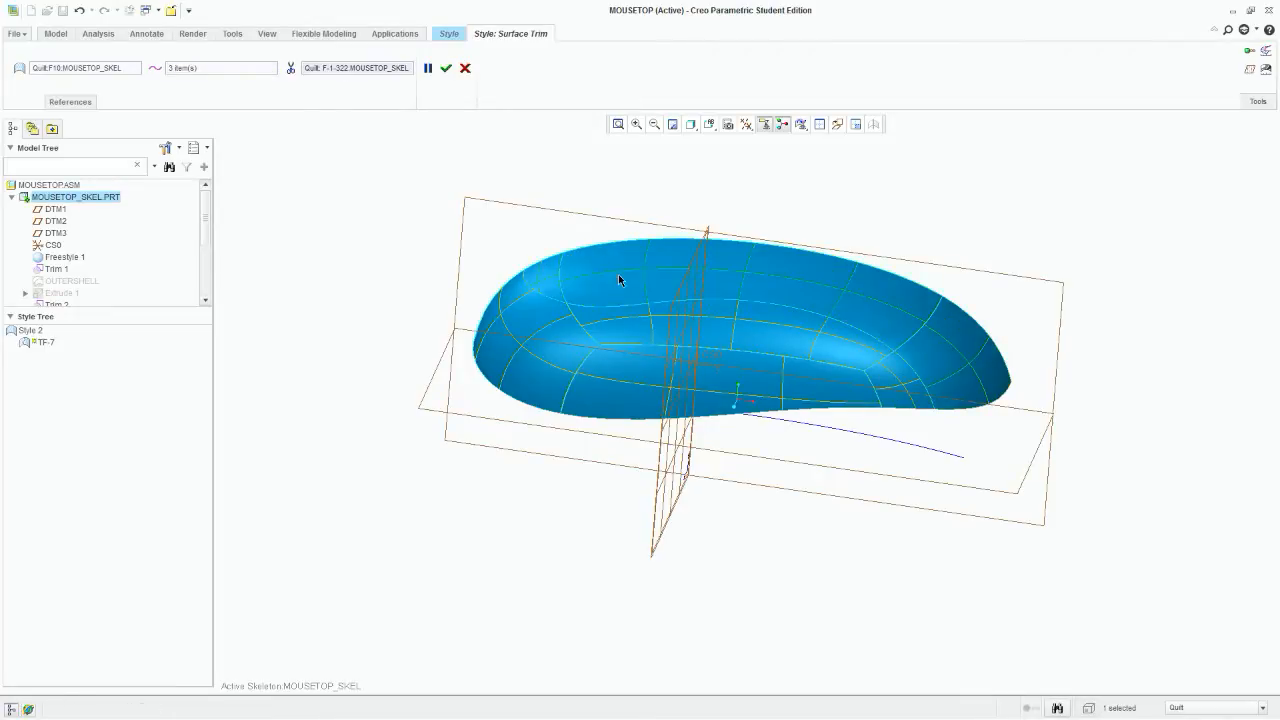
click(446, 68)
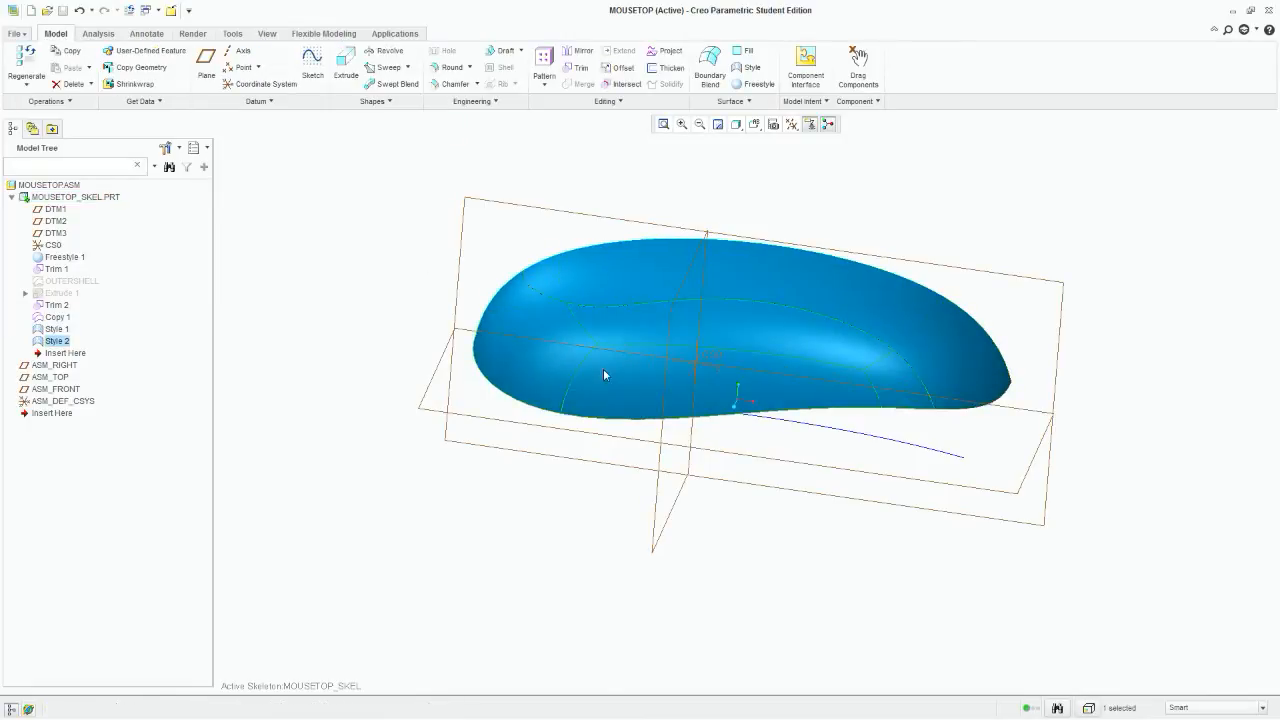
Step: Check the two separate quilts of the mouse body, and rename the Style 1 feature as Fingerboard
middle_drag(603, 369, 786, 298)
click(735, 351)
click(786, 298)
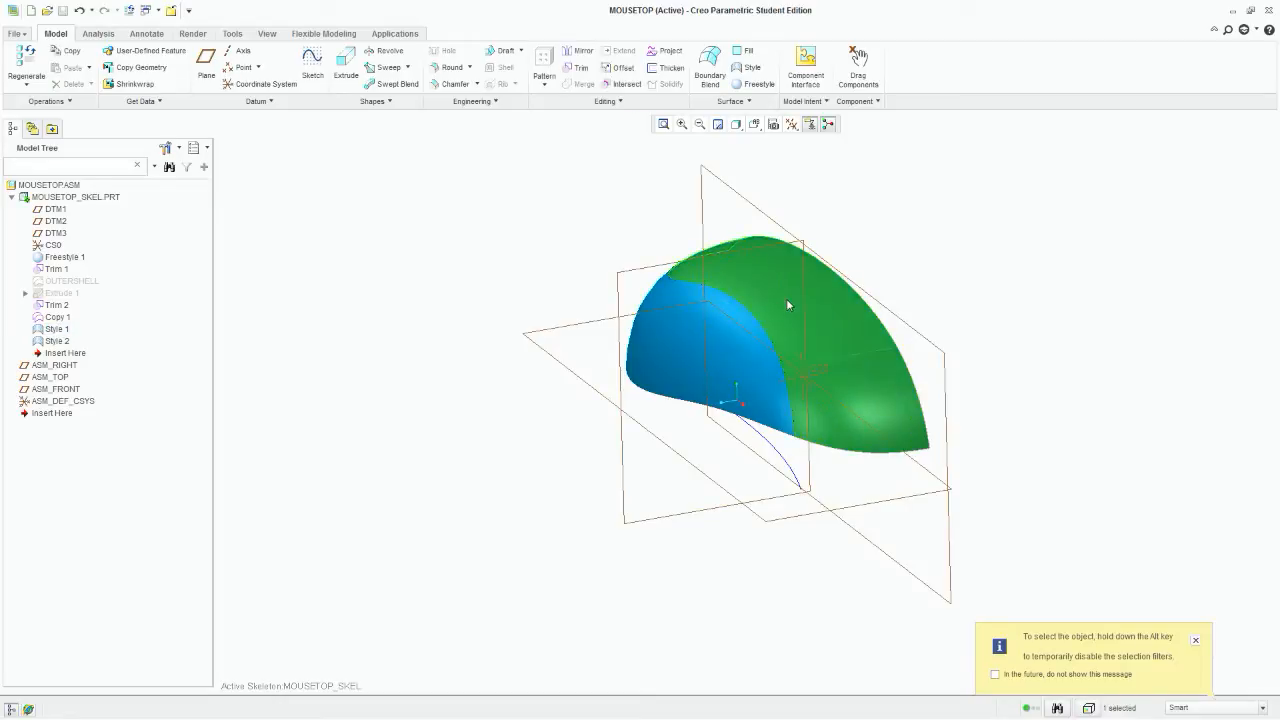
click(62, 331)
right_click(57, 331)
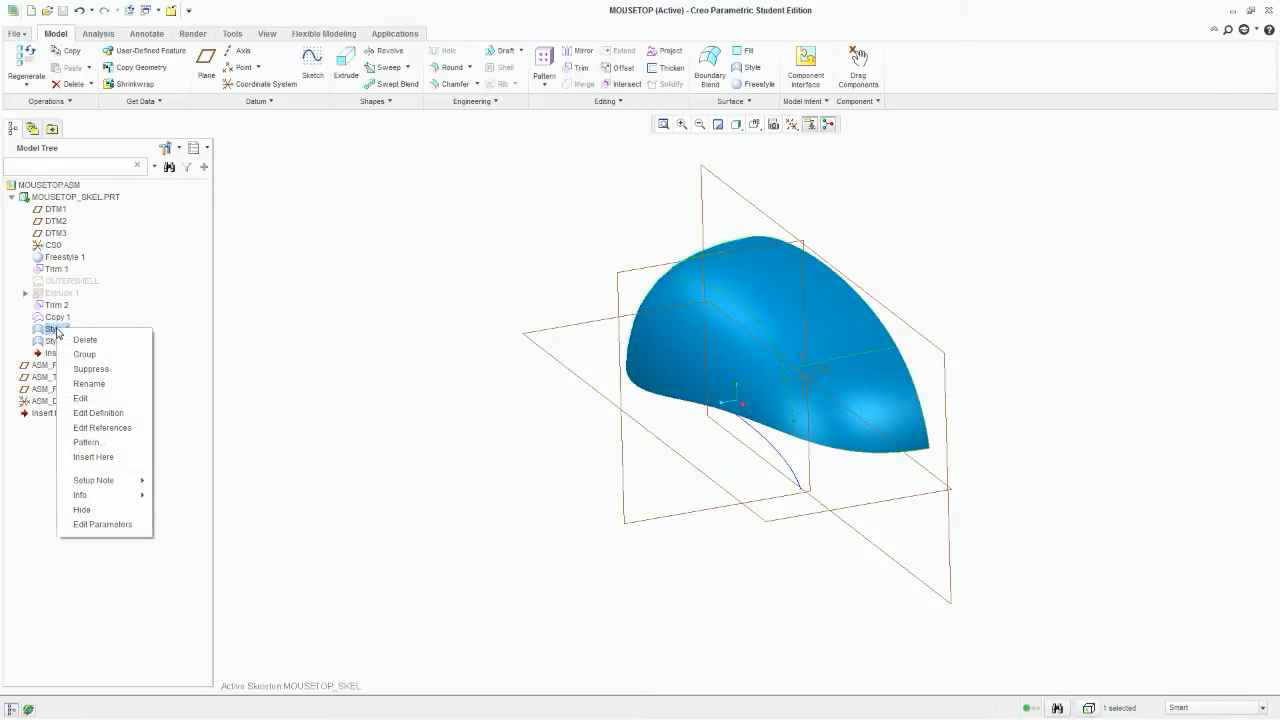
click(100, 385)
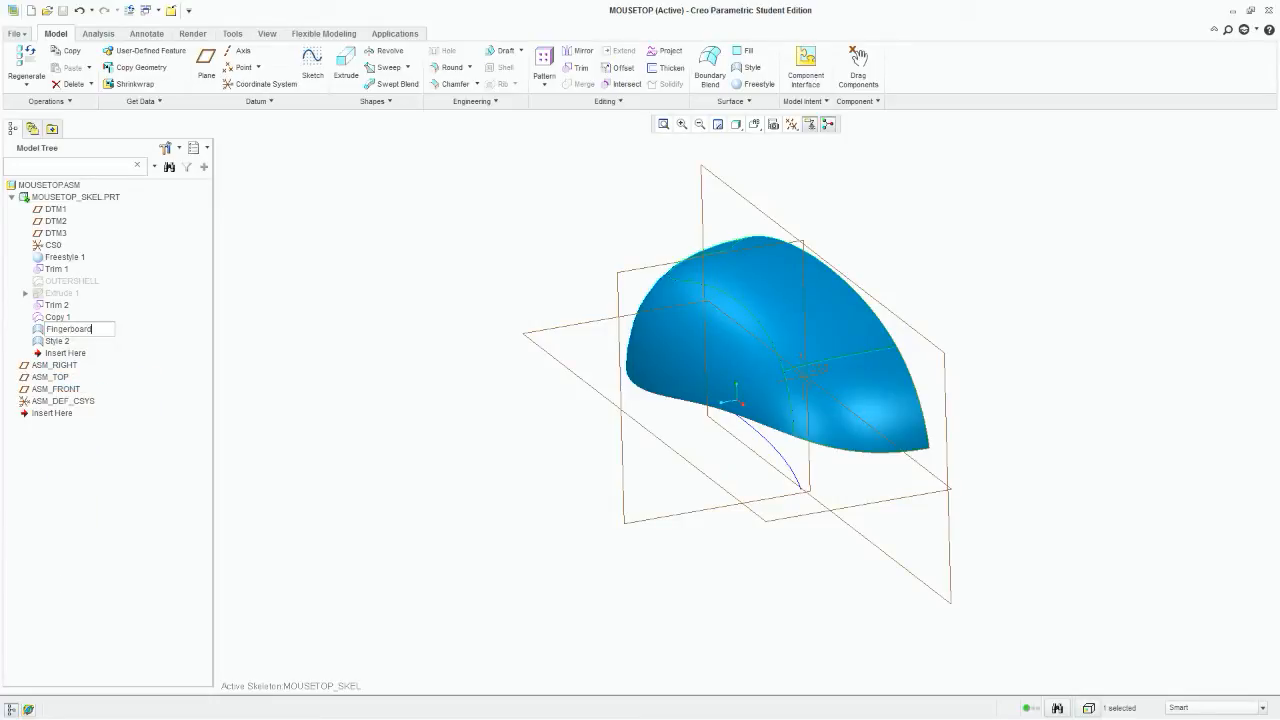
key(Return)
Step: Rename the Style 2 feature as EDGESURFACE
right_click(58, 341)
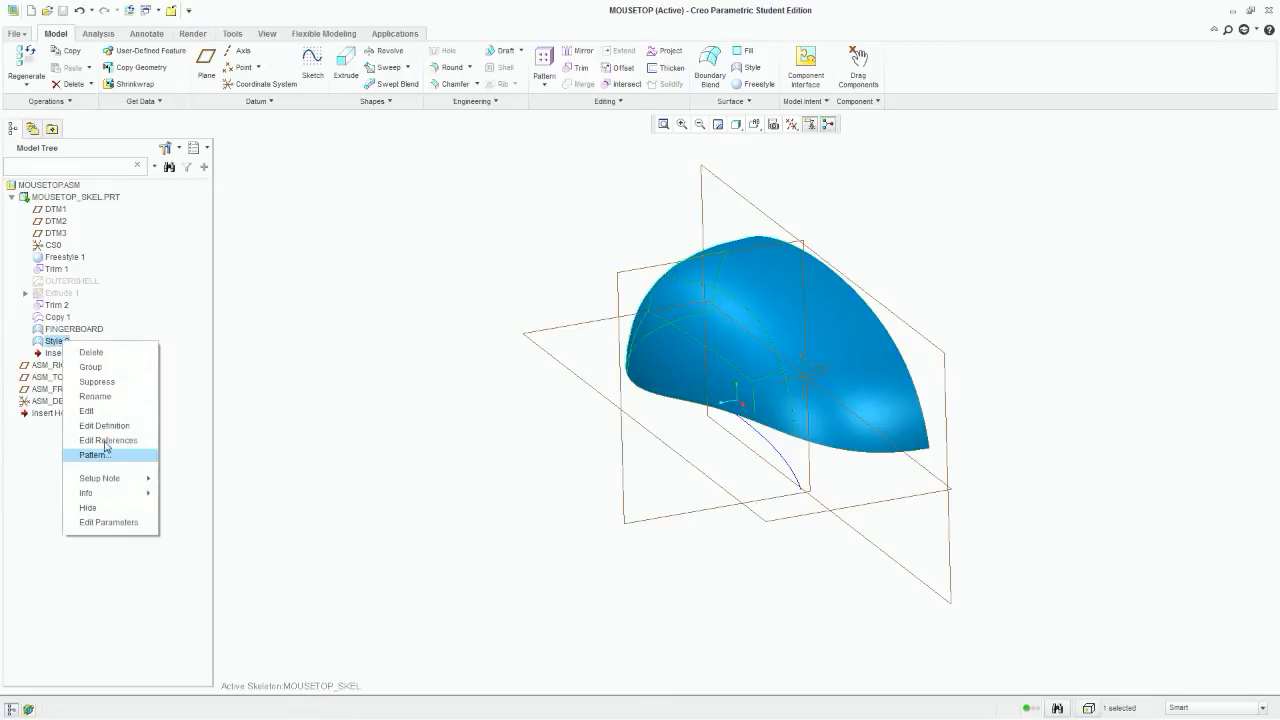
click(100, 396)
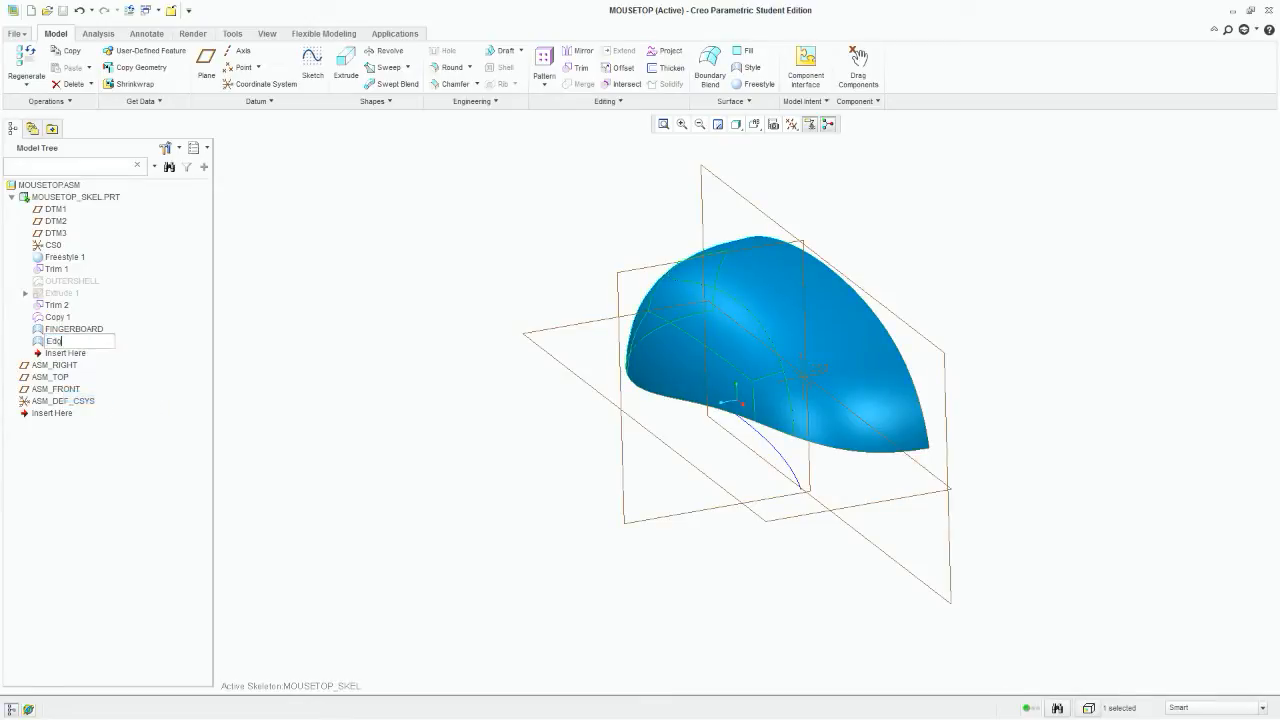
key(Return)
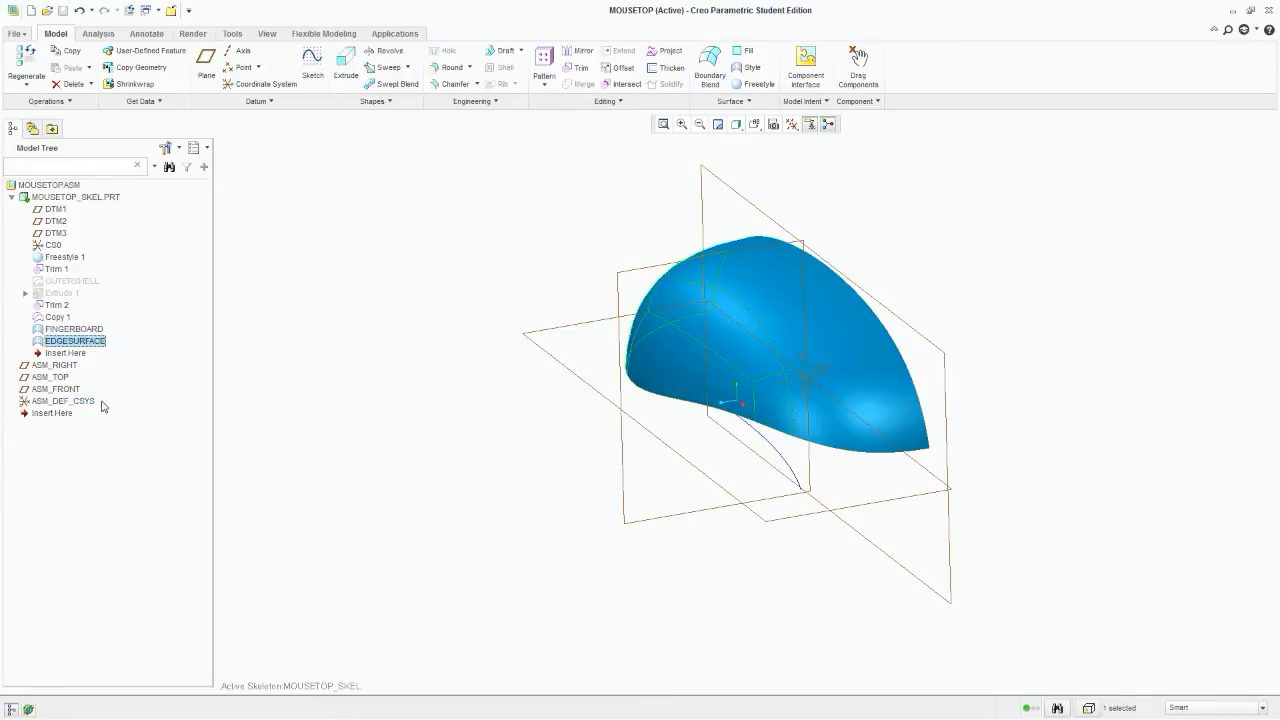
click(422, 397)
Step: Examine the fingerboard and edge surface quilts from above, the side and the open underside
middle_drag(940, 260, 949, 283)
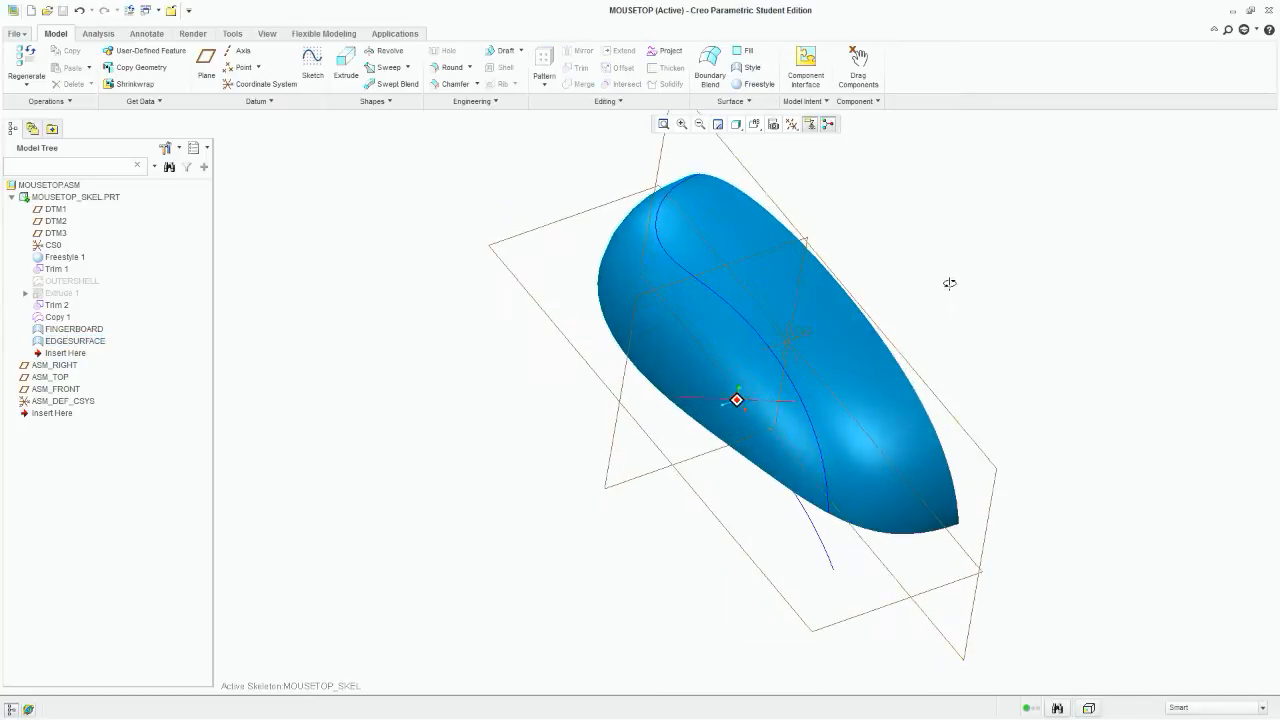
click(841, 316)
click(1029, 343)
middle_drag(1029, 343, 709, 363)
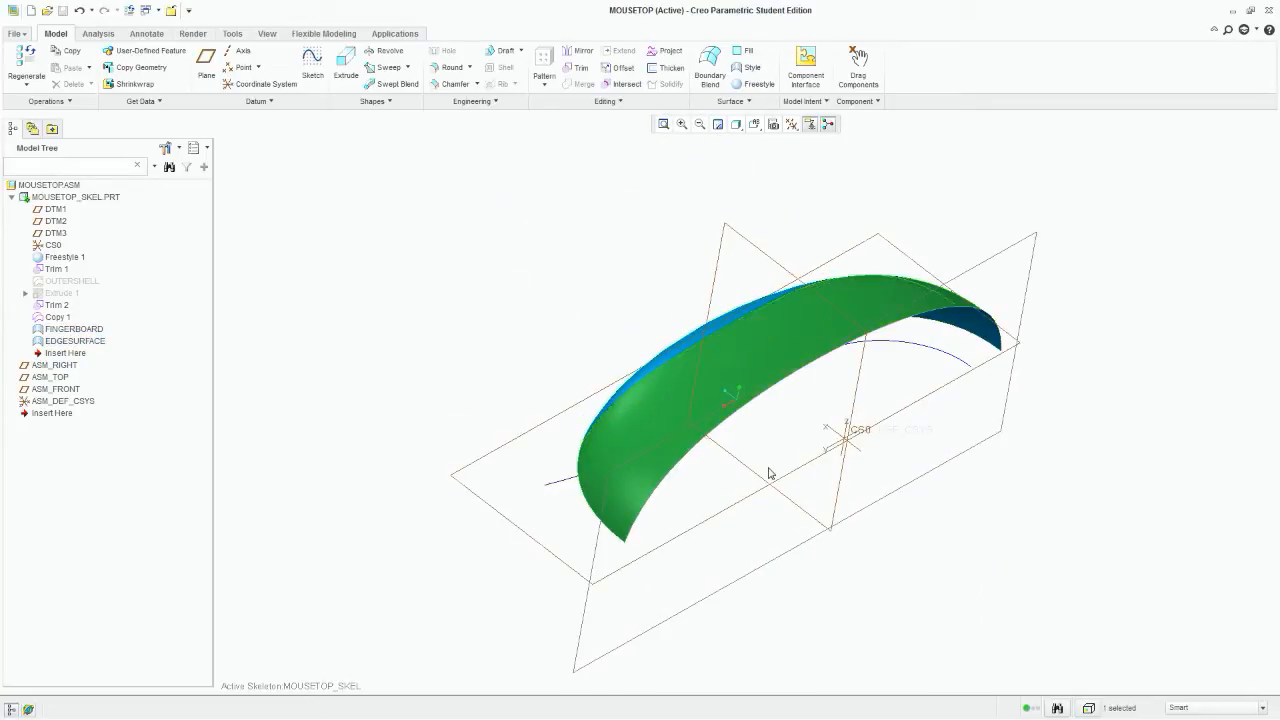
middle_drag(769, 474, 726, 445)
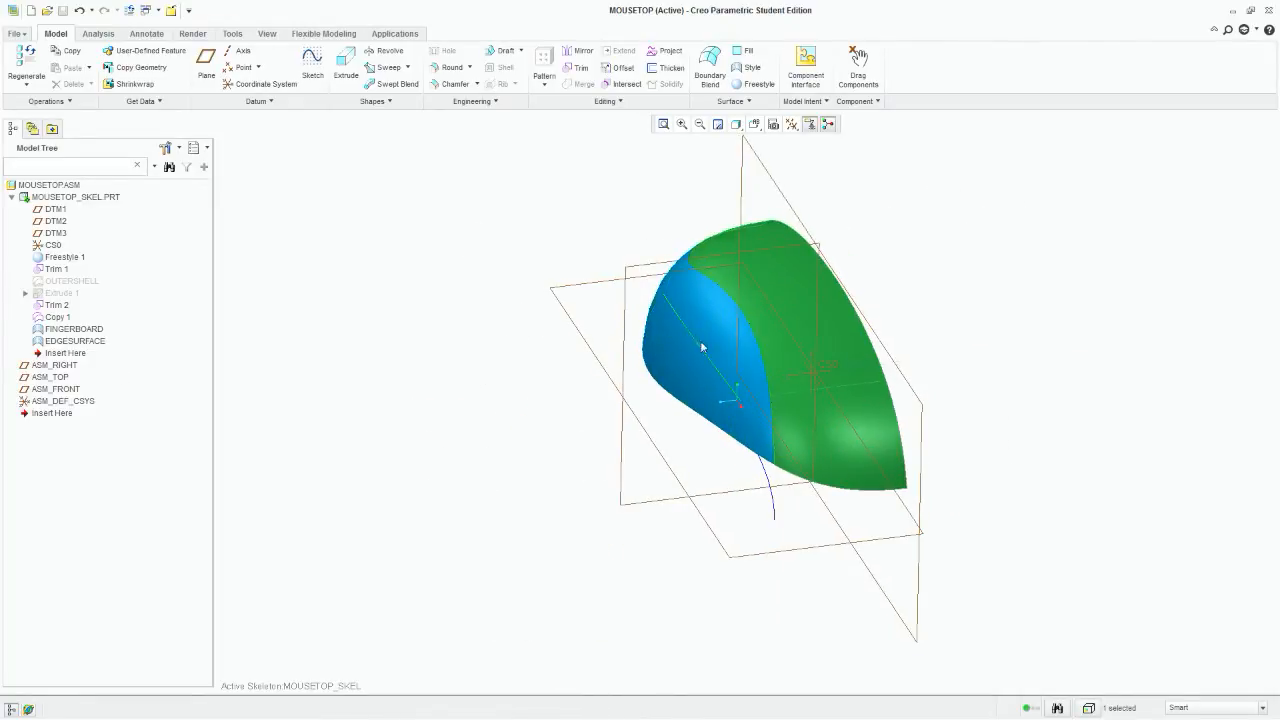
middle_drag(694, 372, 743, 437)
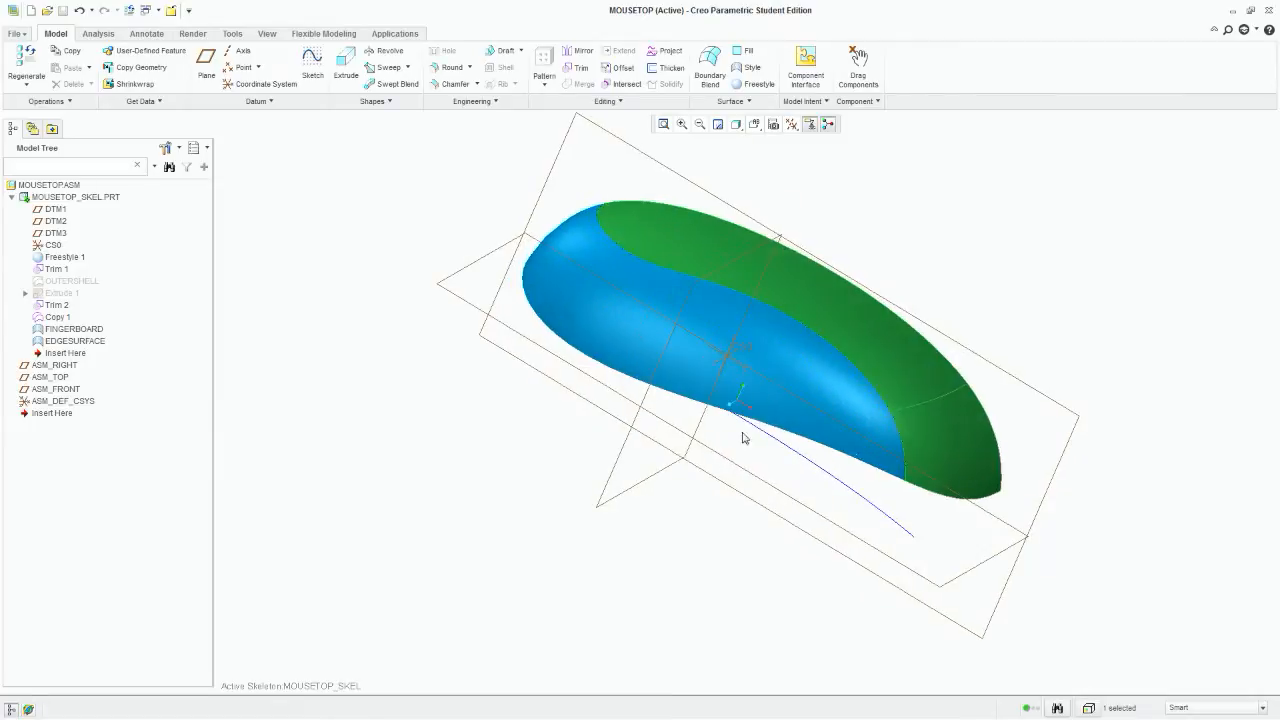
middle_drag(751, 323, 632, 294)
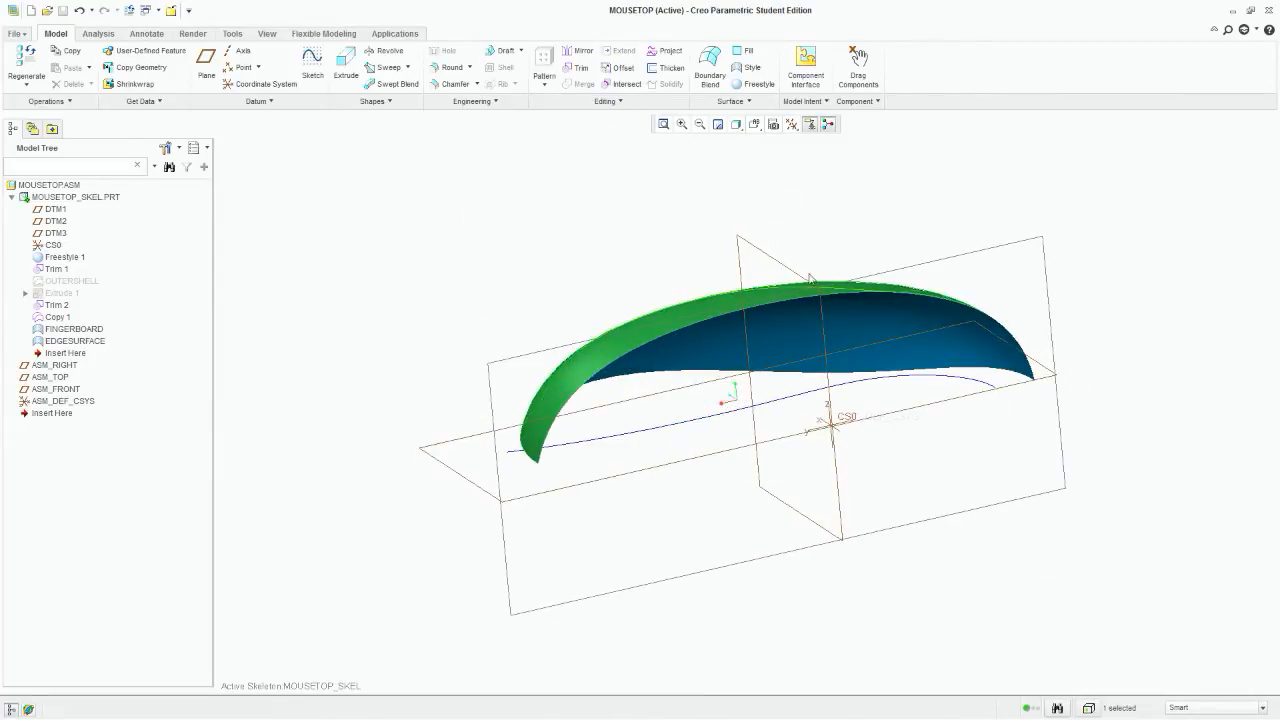
mouse_move(749, 357)
middle_down()
mouse_move(768, 379)
mouse_move(752, 362)
middle_up()
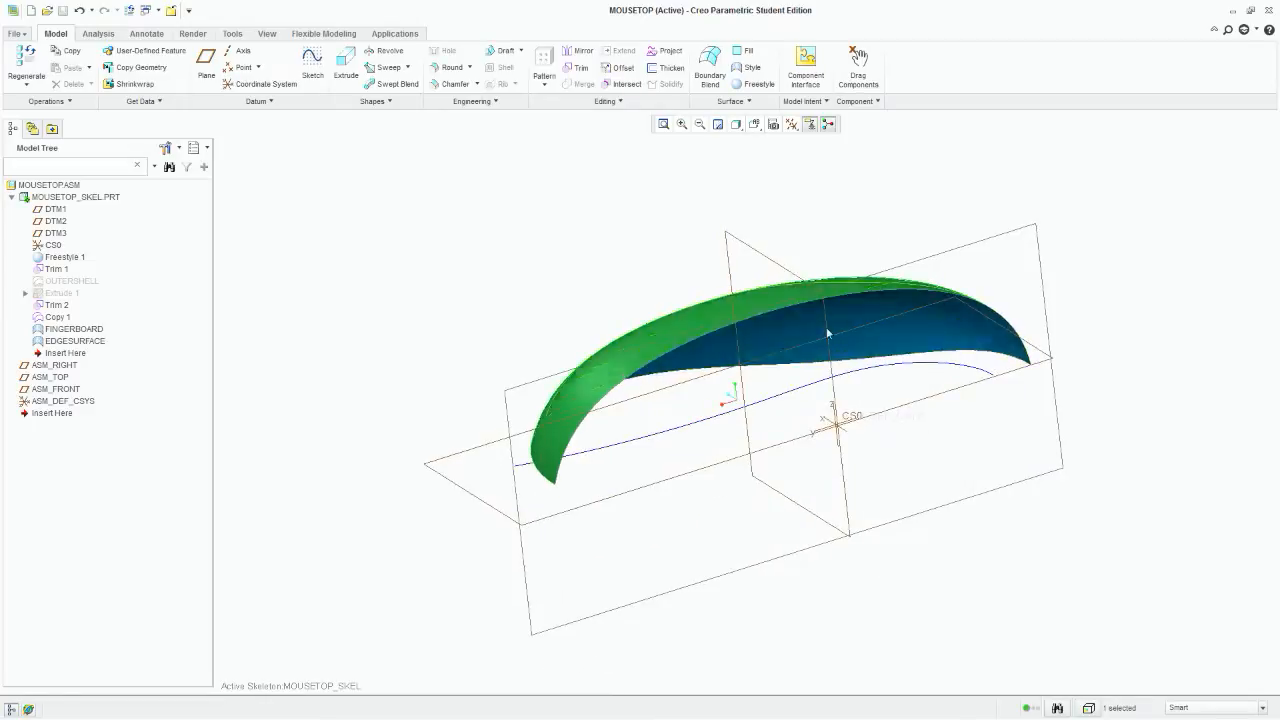
middle_drag(851, 323, 883, 349)
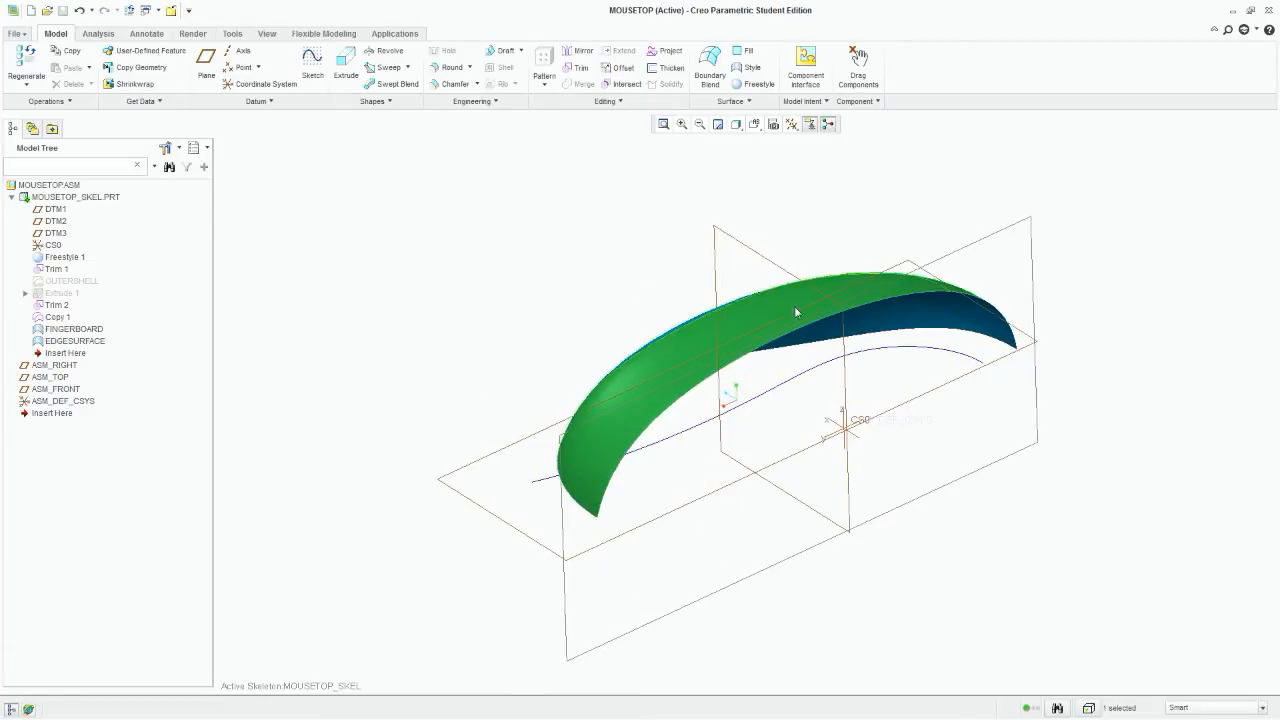
Step: Offset the fingerboard quilt toward the inside of the mouse body by 3
click(617, 70)
middle_drag(720, 390, 790, 378)
double_click(790, 376)
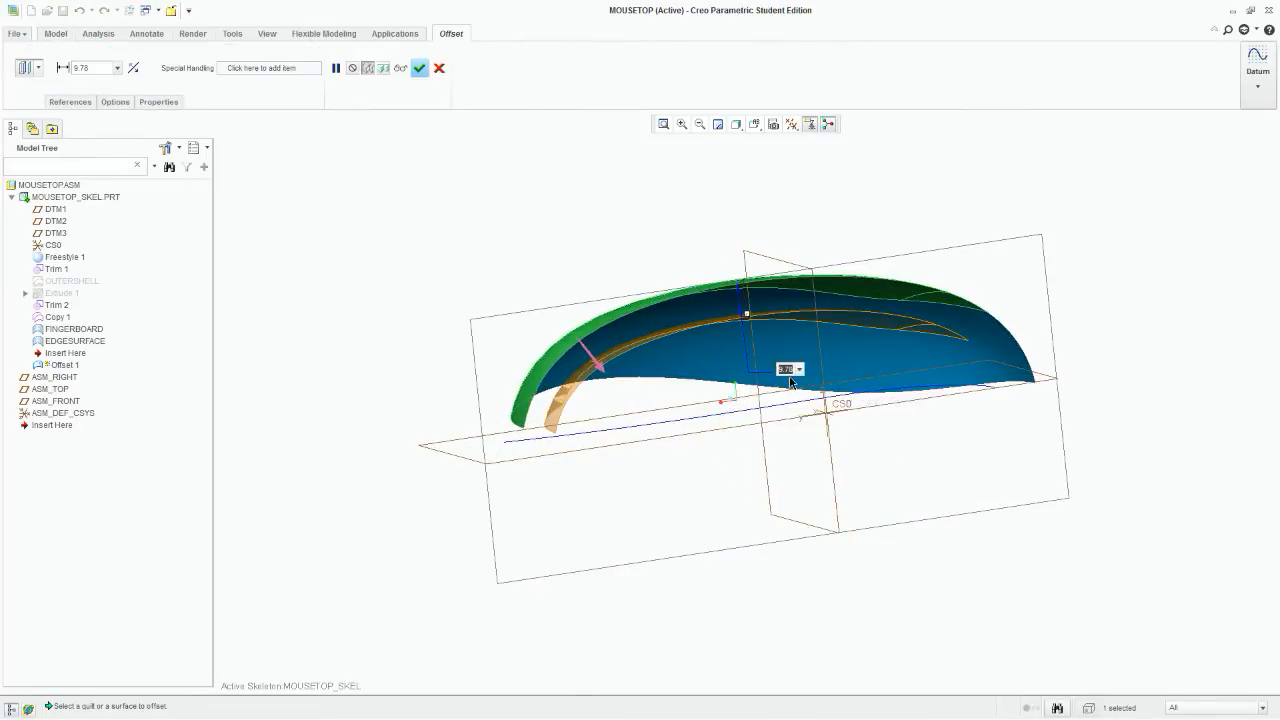
text(2)
key(Return)
mouse_move(790, 380)
middle_down()
mouse_move(822, 405)
mouse_move(780, 366)
middle_up()
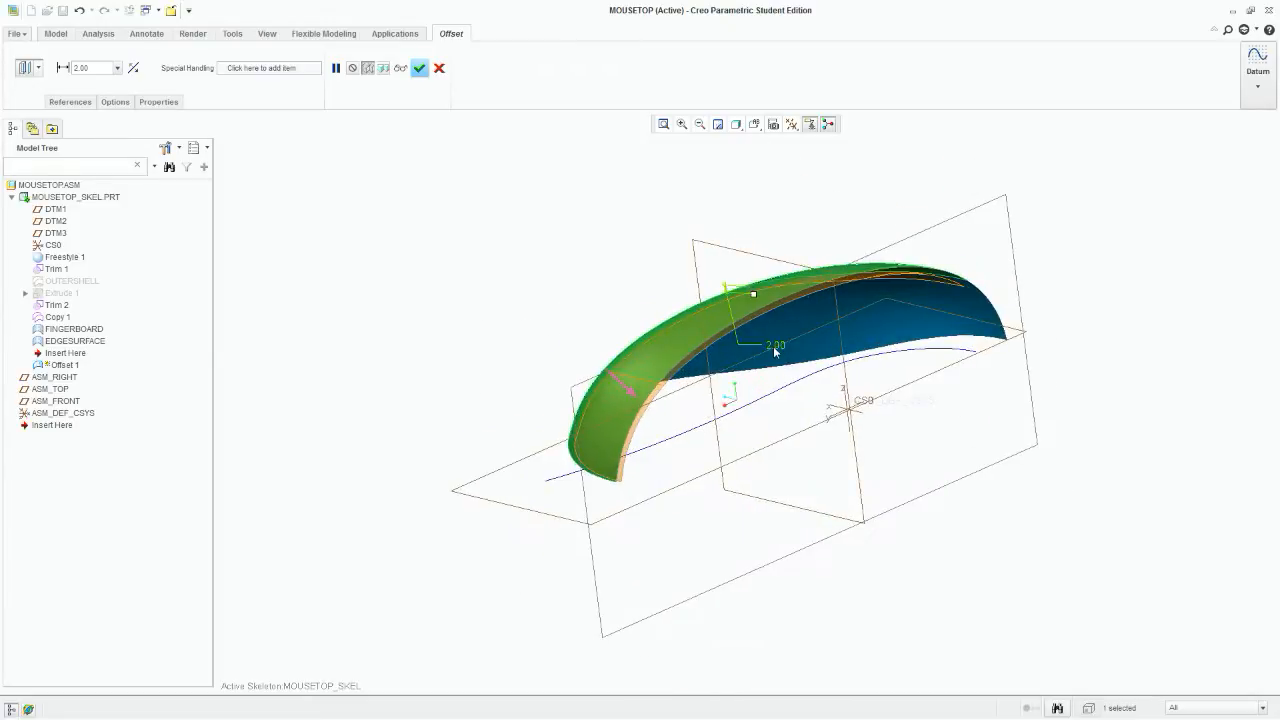
double_click(774, 346)
text(3)
key(Return)
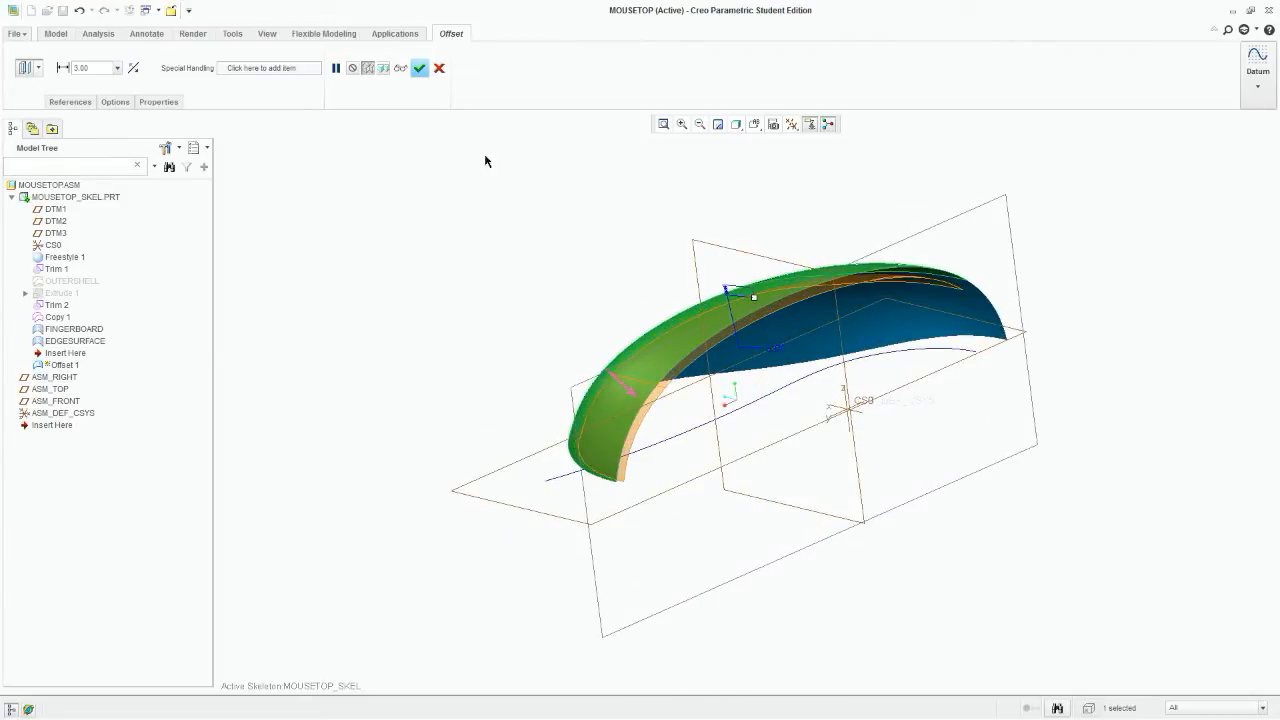
click(421, 70)
Step: Hide the FINGERBOARD feature and inspect the gap between the edge surface and the offset quilt
middle_drag(509, 297, 566, 260)
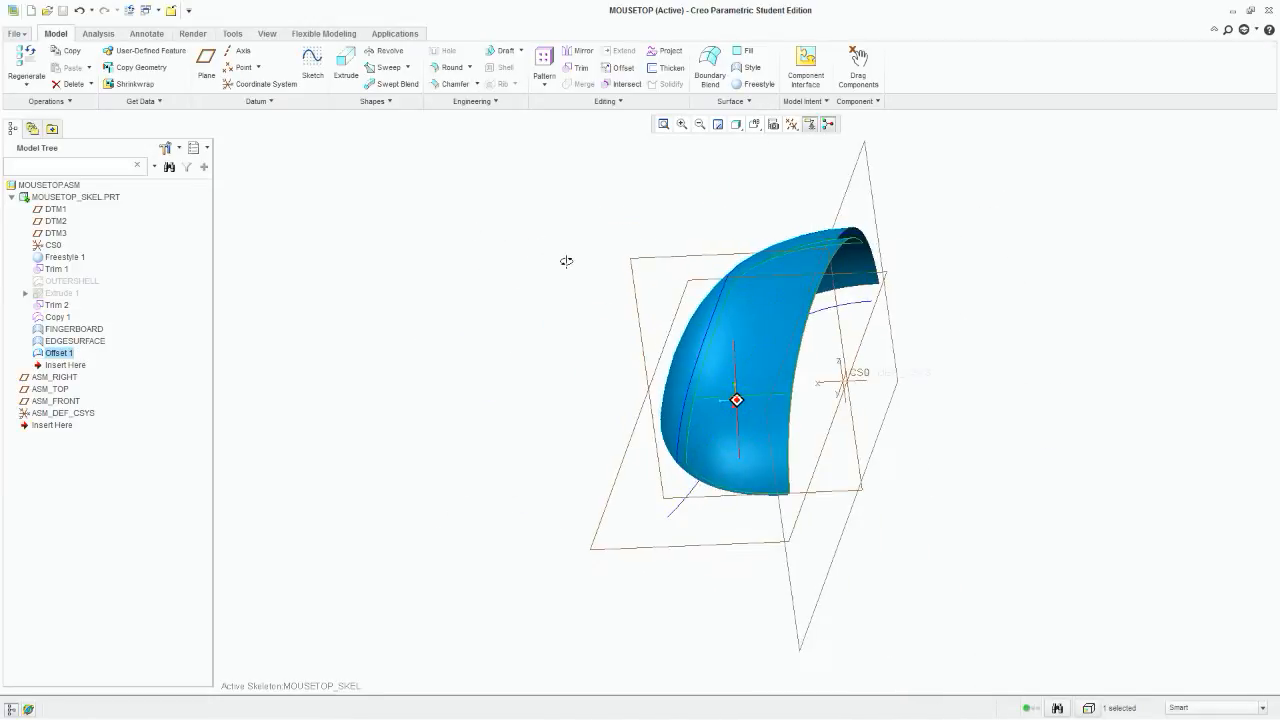
right_click(70, 334)
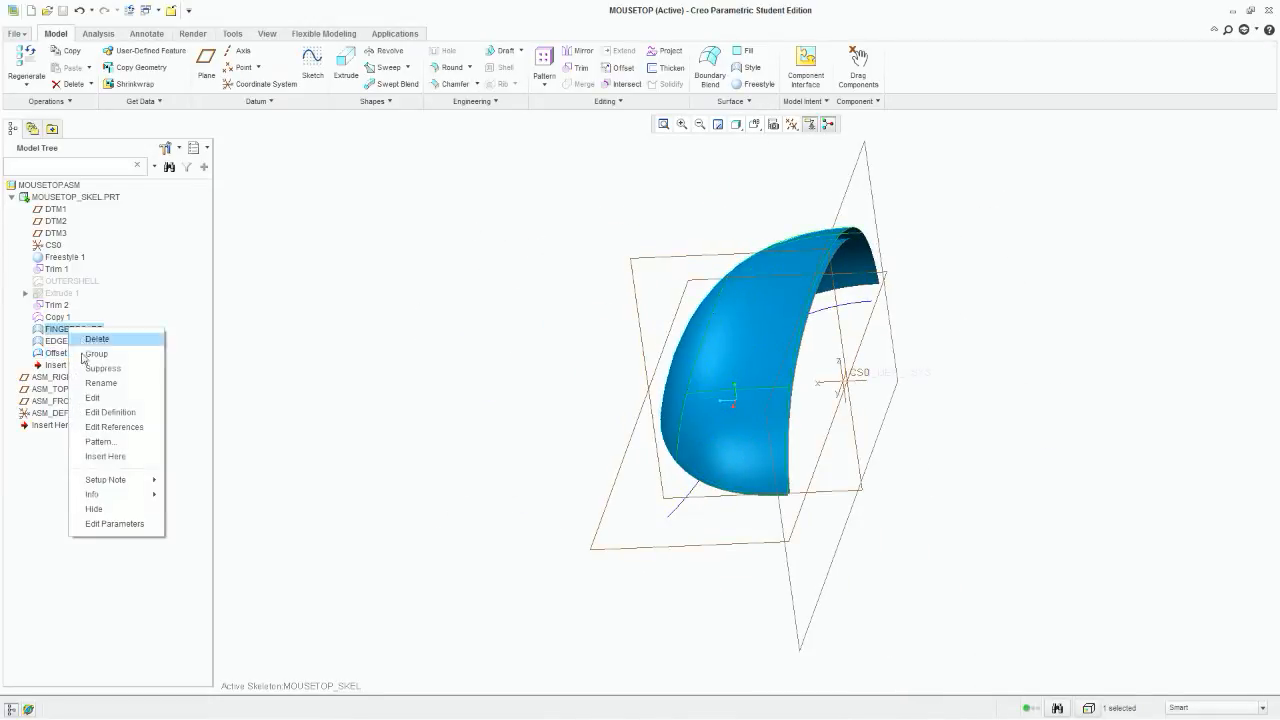
click(96, 510)
middle_drag(470, 452, 817, 373)
click(790, 368)
click(717, 334)
middle_drag(717, 334, 763, 403)
scroll(611, 423, up, 6)
scroll(700, 371, down, 5)
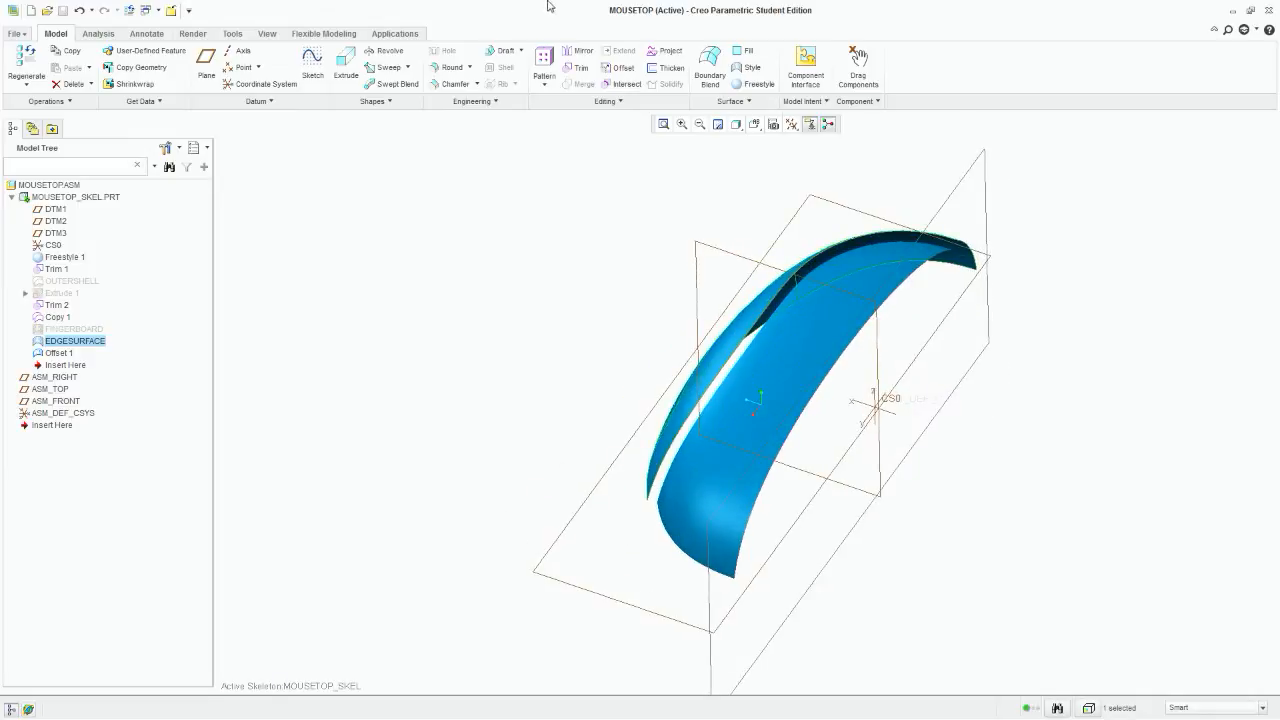
Step: Create a new Style feature and draw a free curve joining the two quilt corners at the gap's lower end
click(753, 68)
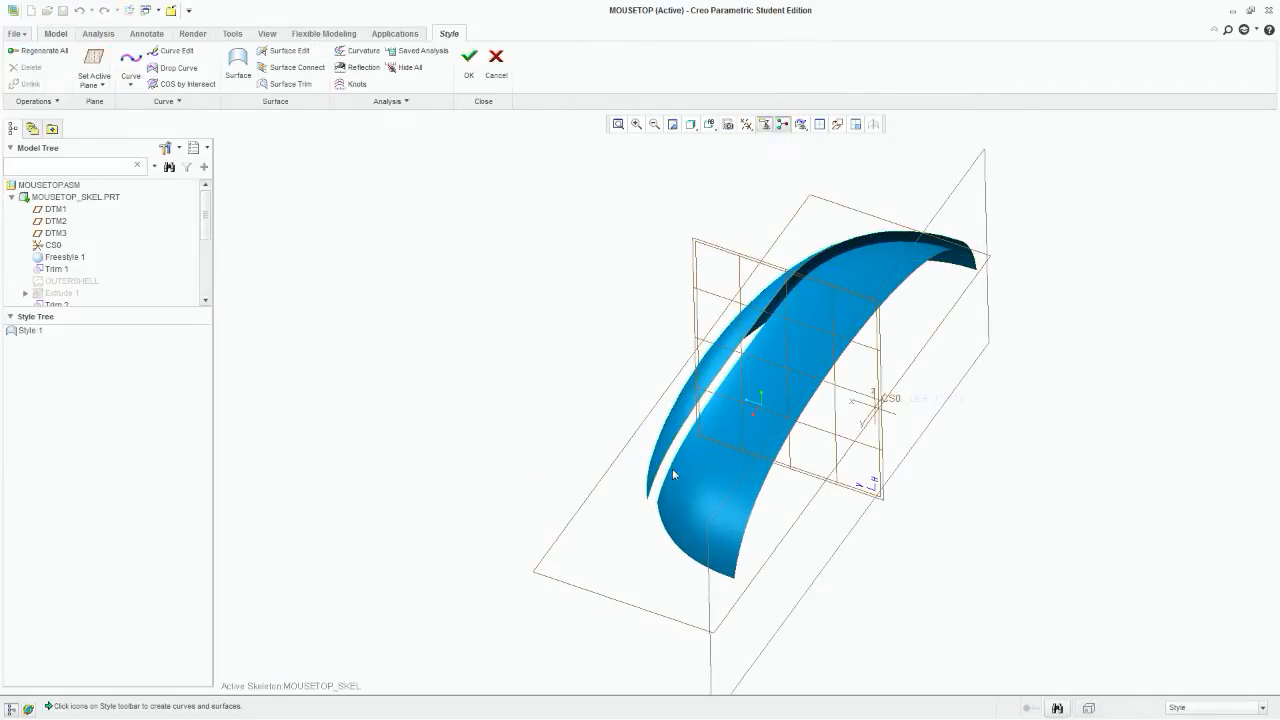
click(144, 72)
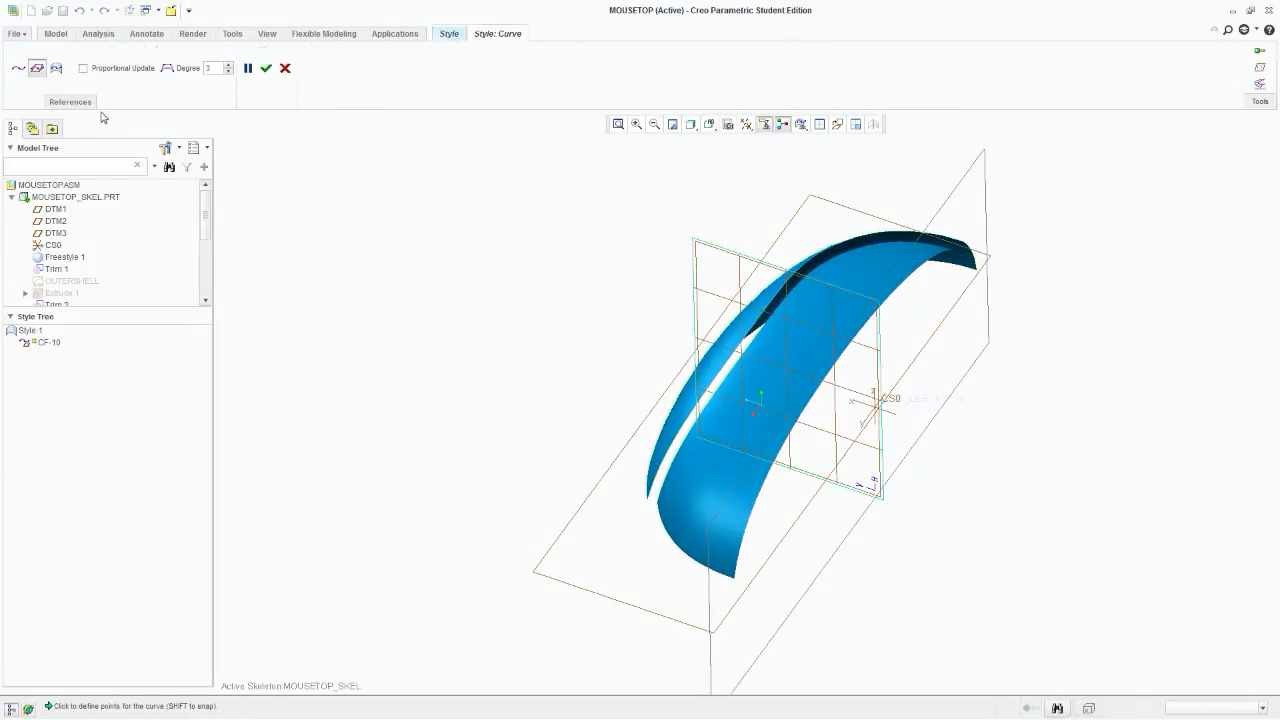
click(19, 69)
scroll(563, 580, up, 5)
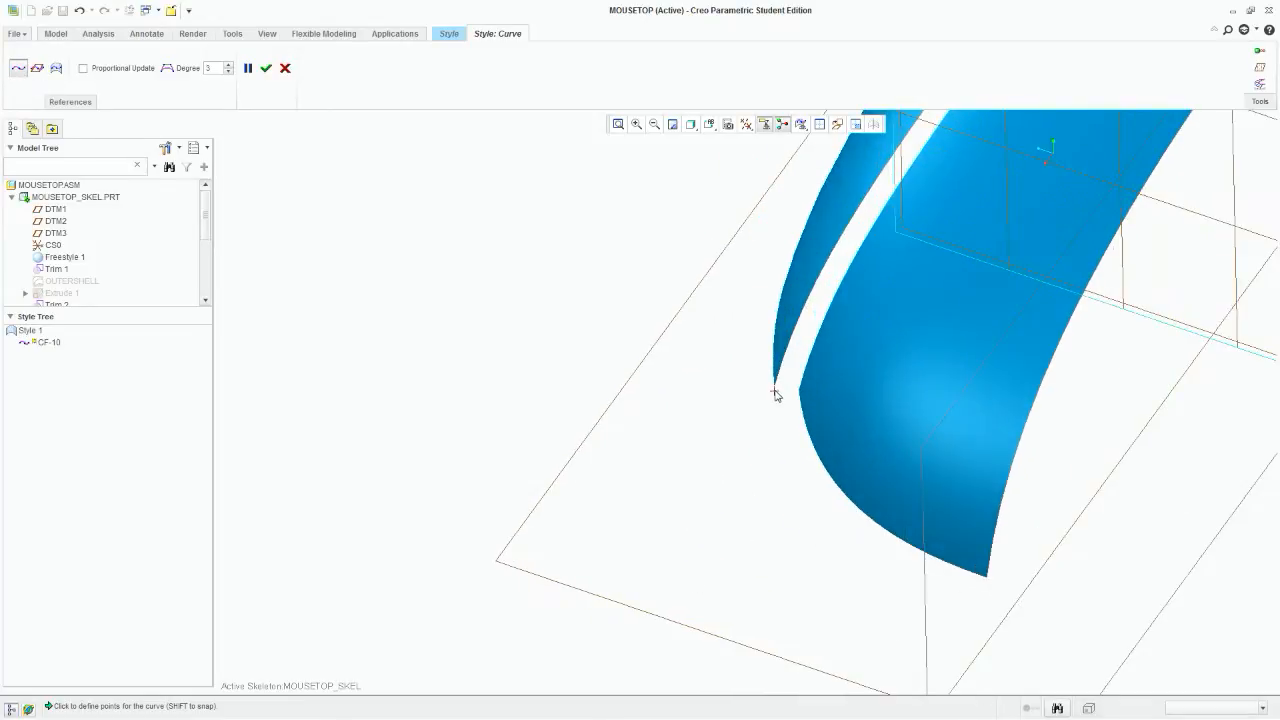
scroll(763, 437, up, 4)
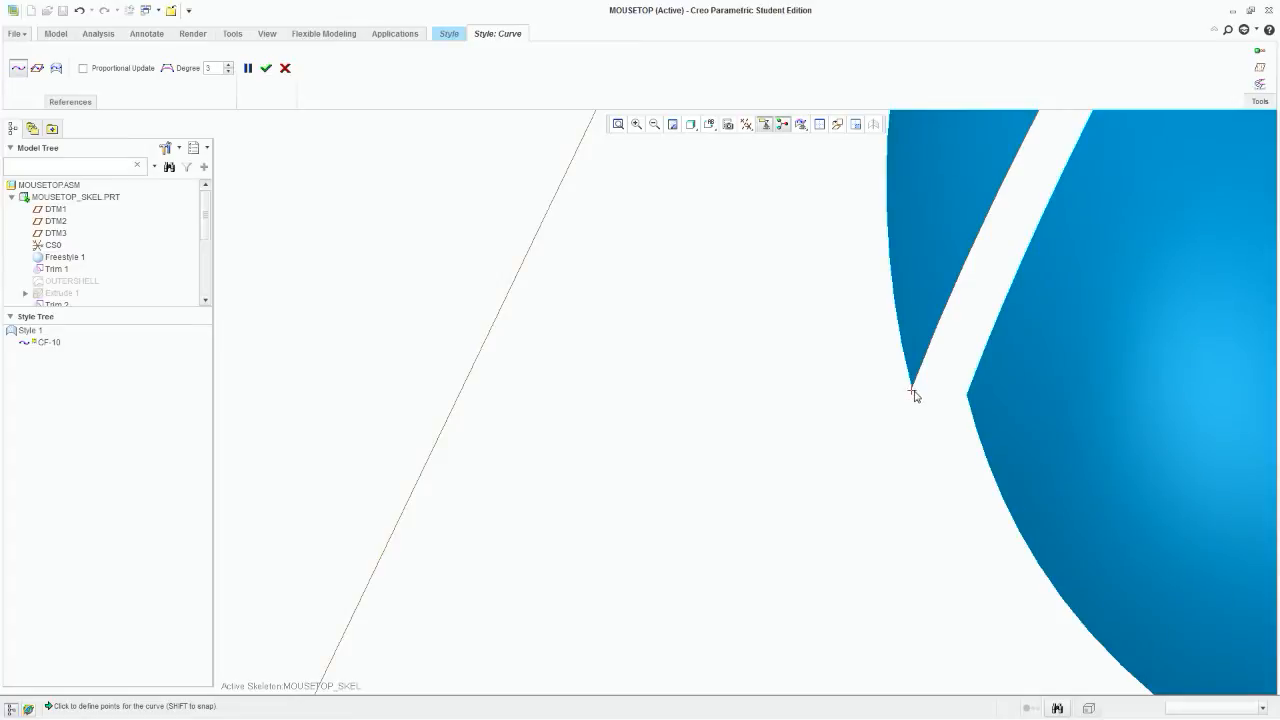
middle_click(843, 459)
Step: Draw a second free curve joining the two quilt corners at the gap's mid-plane end, and finish the curve creation
scroll(590, 497, down, 6)
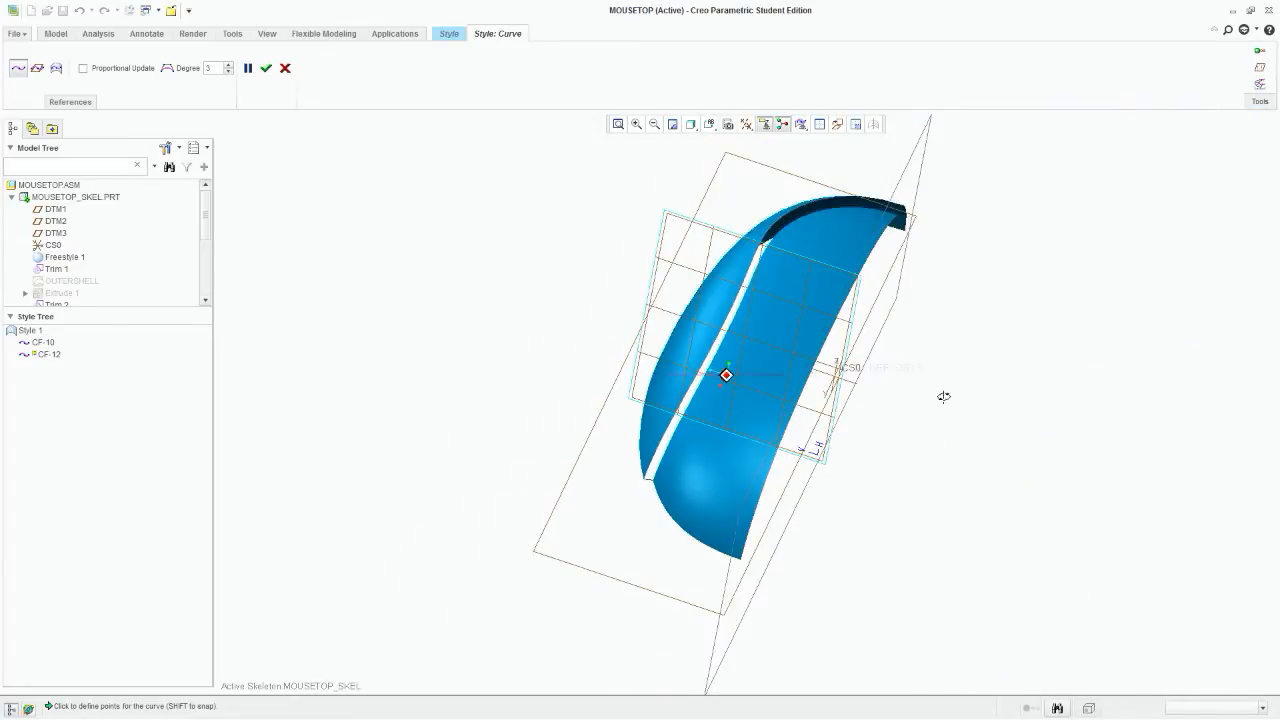
scroll(929, 185, down, 7)
middle_drag(943, 396, 852, 268)
shift+click(850, 243)
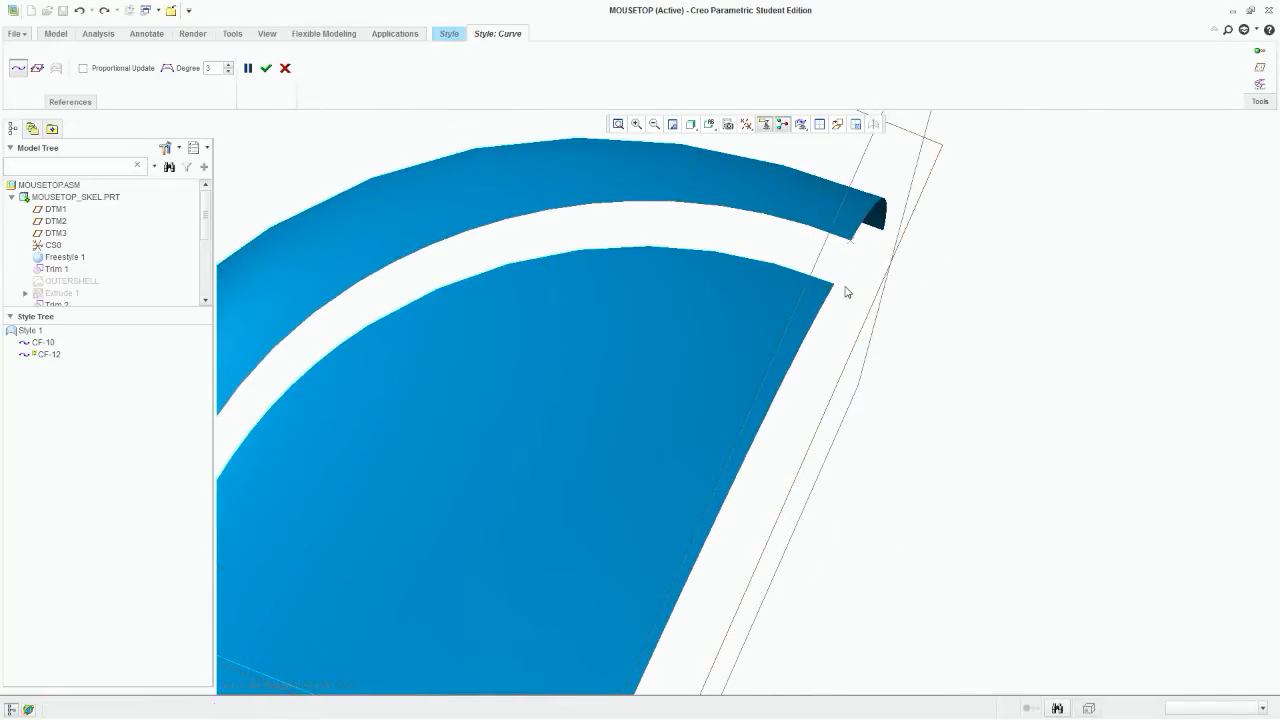
shift+click(836, 286)
middle_click(777, 250)
scroll(836, 270, up, 3)
middle_drag(846, 434, 910, 350)
scroll(912, 349, up, 2)
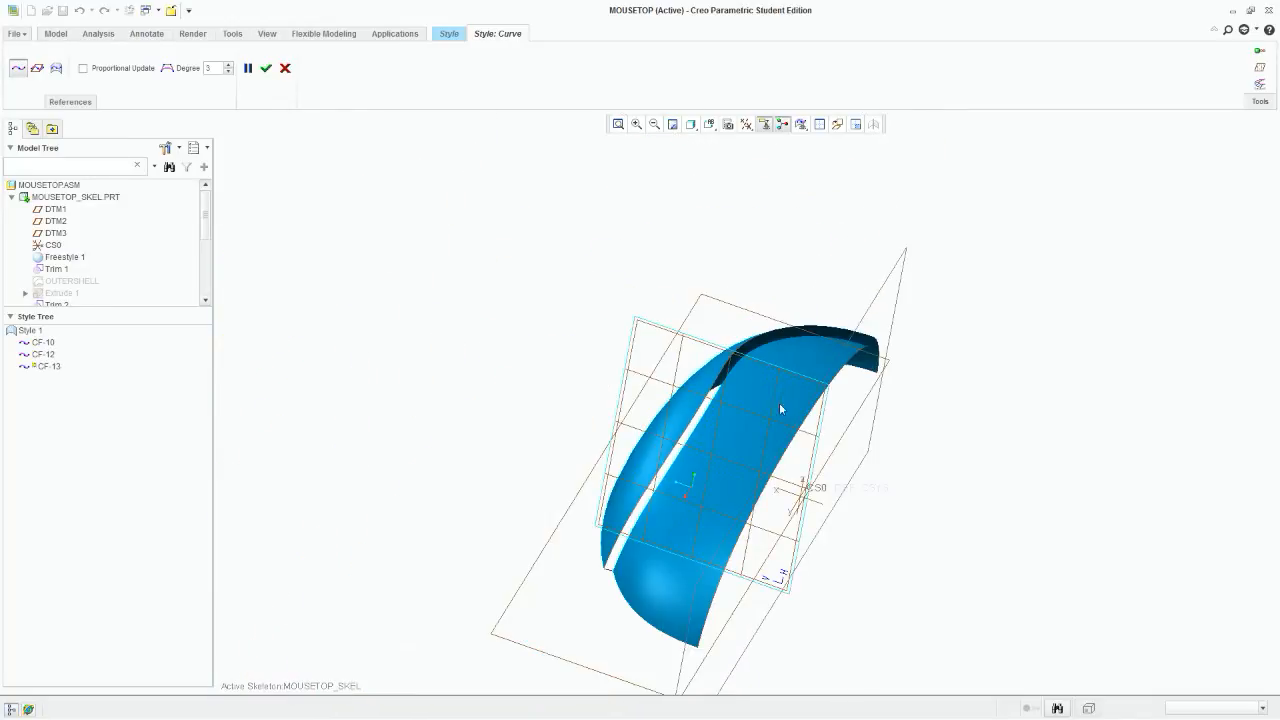
middle_drag(780, 404, 780, 418)
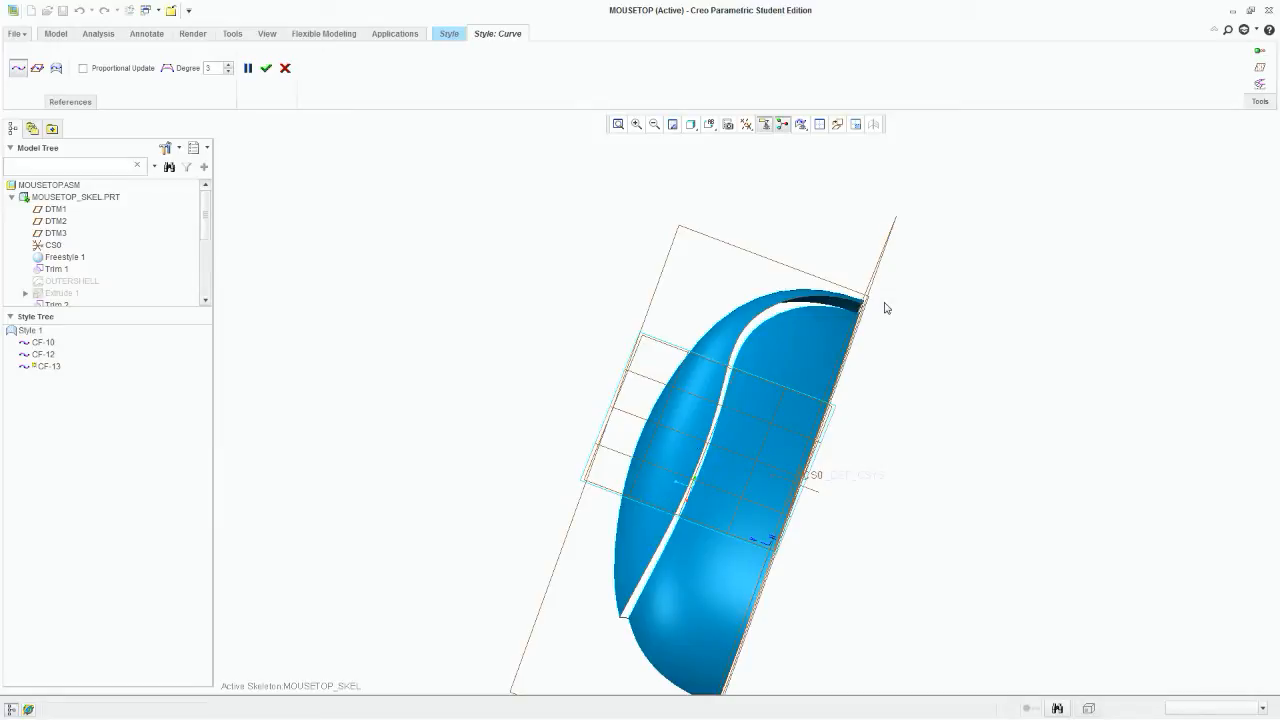
middle_drag(913, 358, 703, 409)
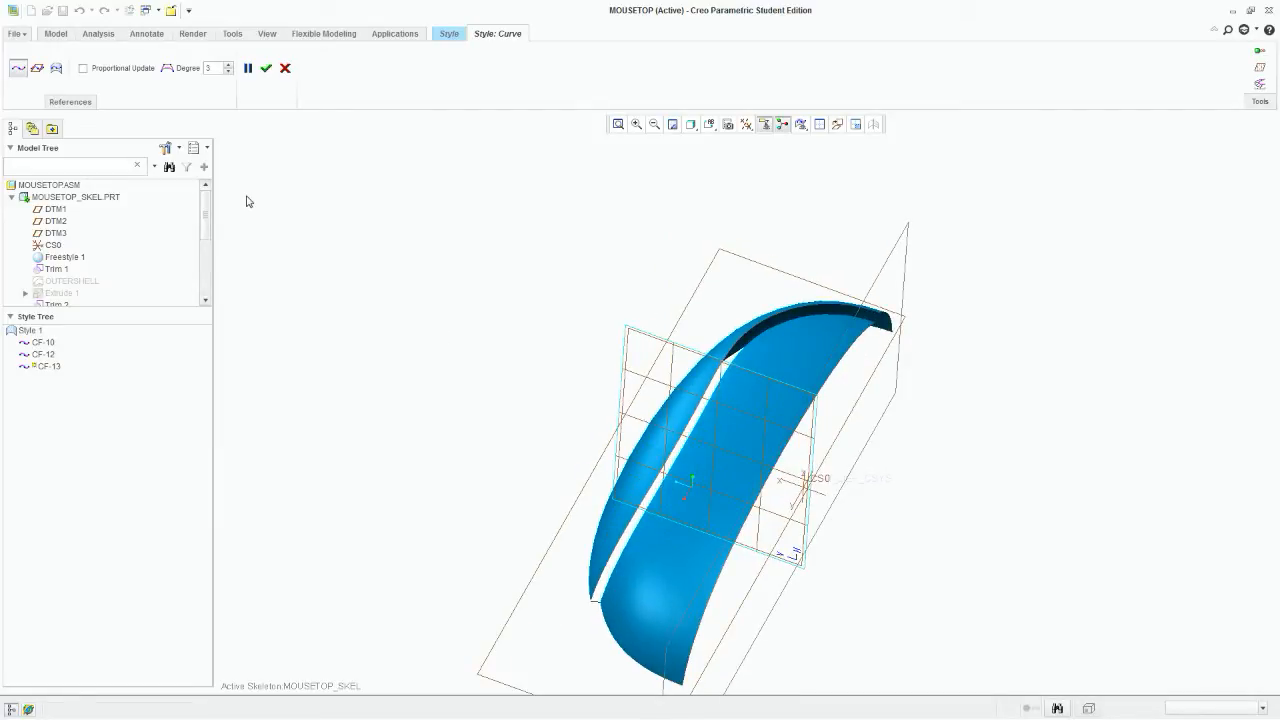
click(266, 68)
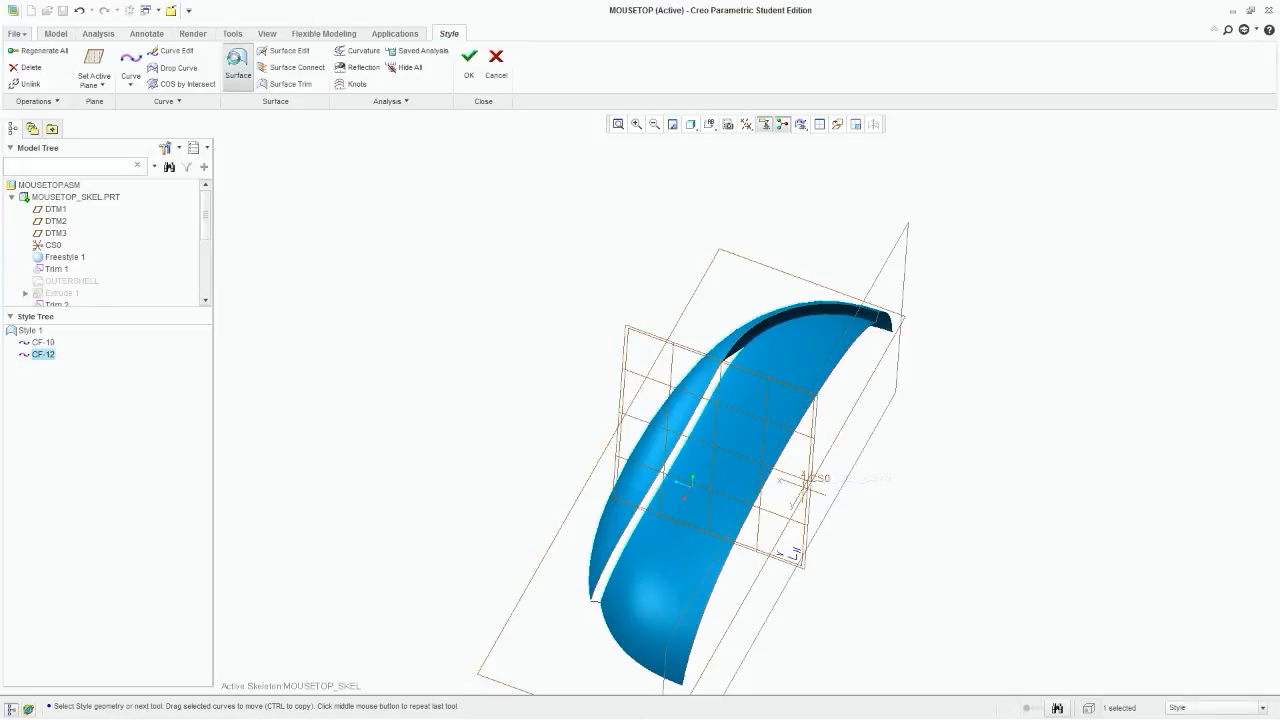
Step: Start a Style surface with the lower bridging curve and the adjoining trimmed edge of the edge surface as primary curves
click(237, 66)
scroll(553, 539, down, 3)
scroll(621, 456, up, 2)
scroll(654, 610, down, 3)
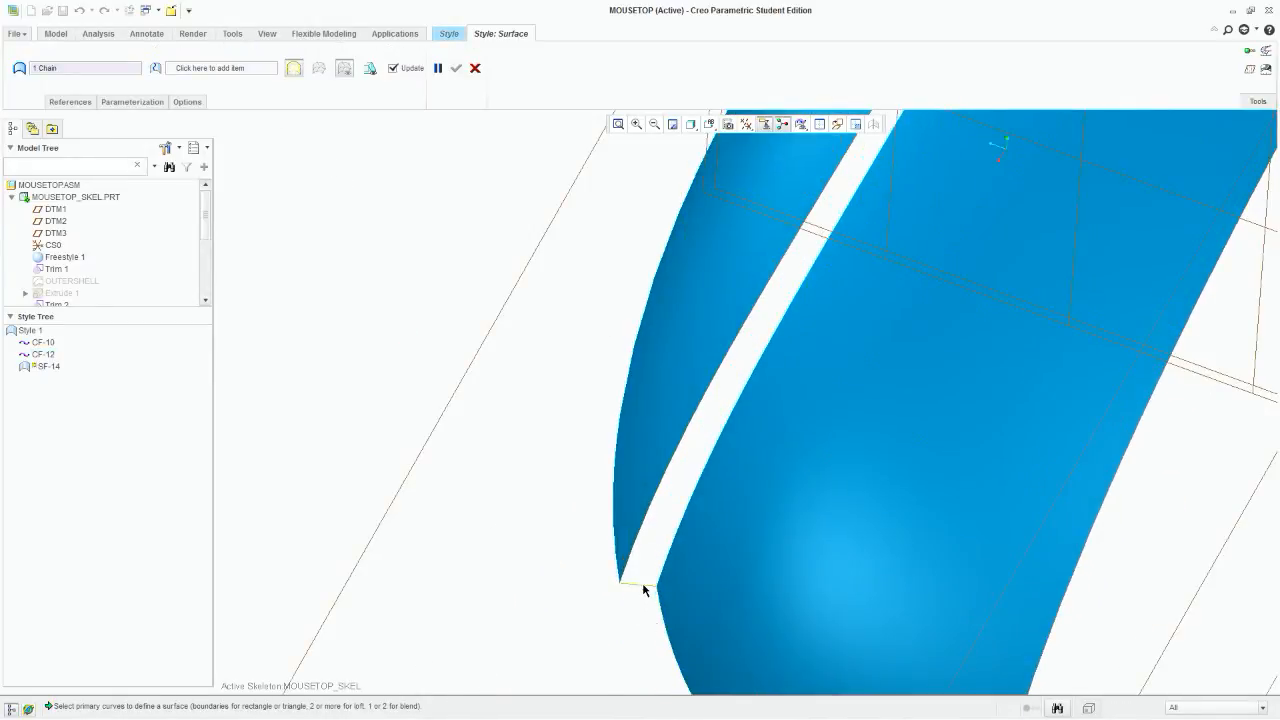
click(641, 585)
ctrl+click(636, 543)
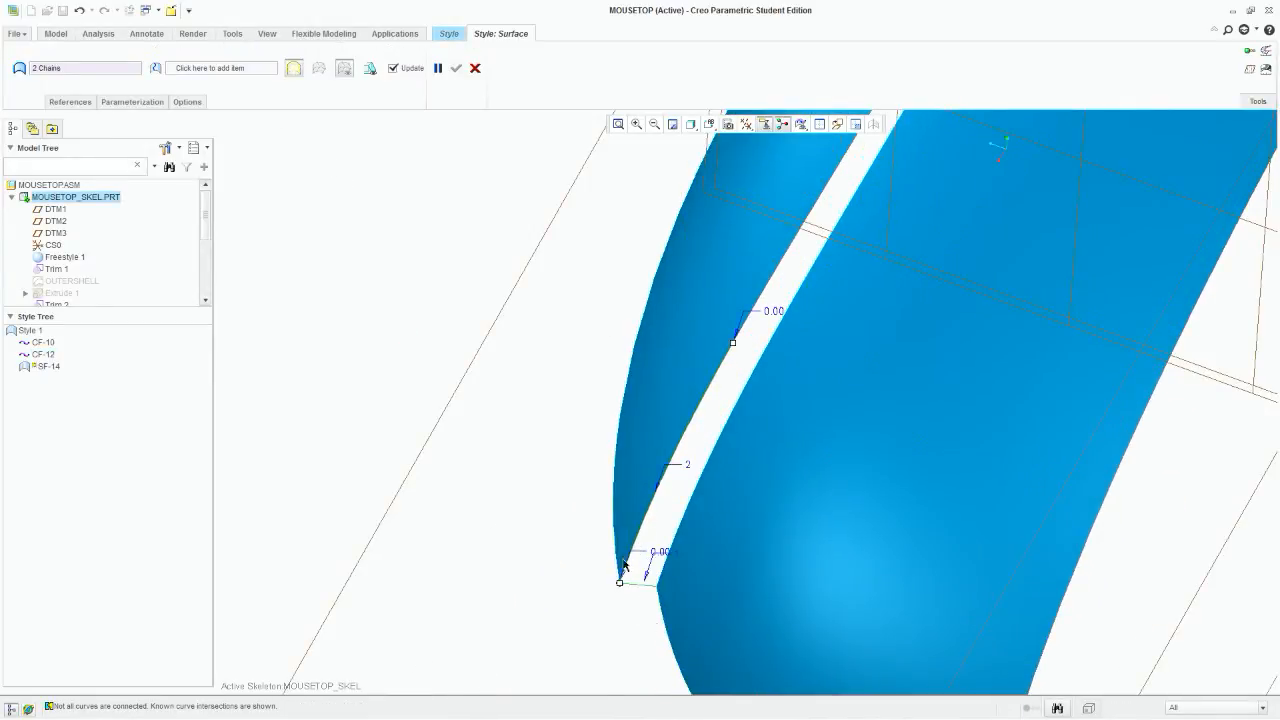
scroll(559, 616, up, 2)
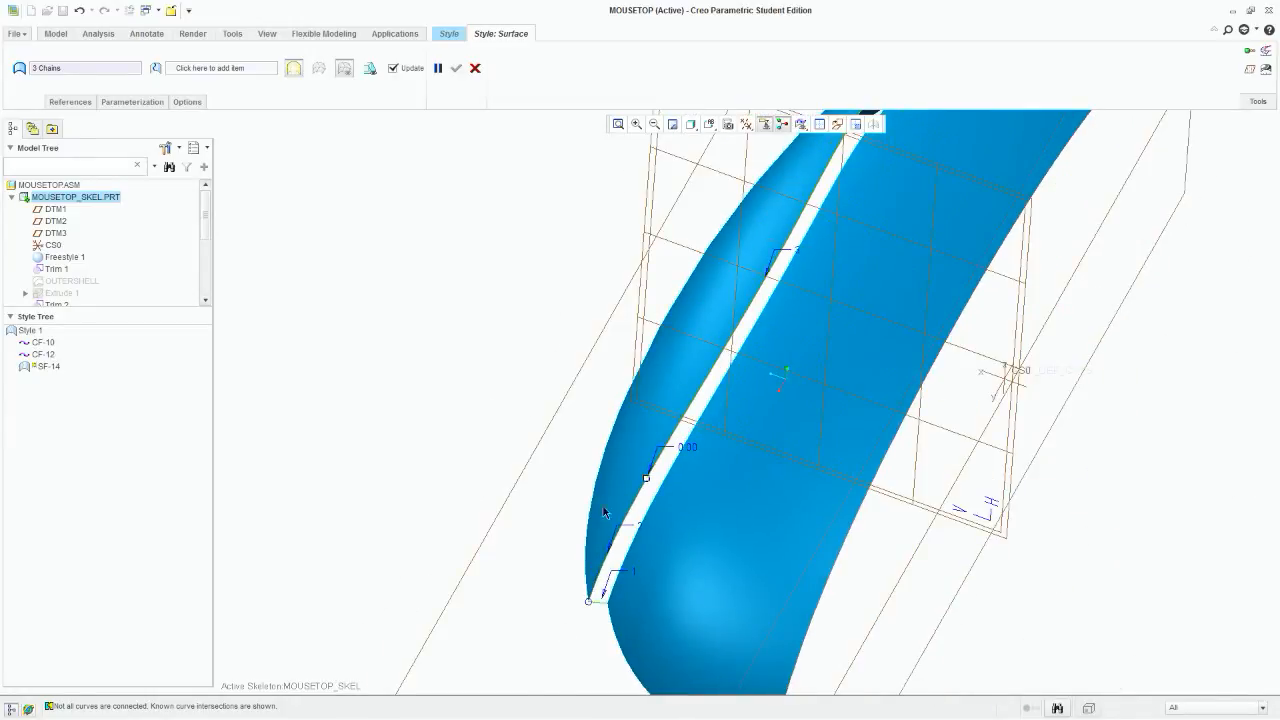
Step: Add the remaining trimmed edge segments of the edge surface, up to the mid-plane, to the surface's primary curves
middle_drag(770, 264, 721, 316)
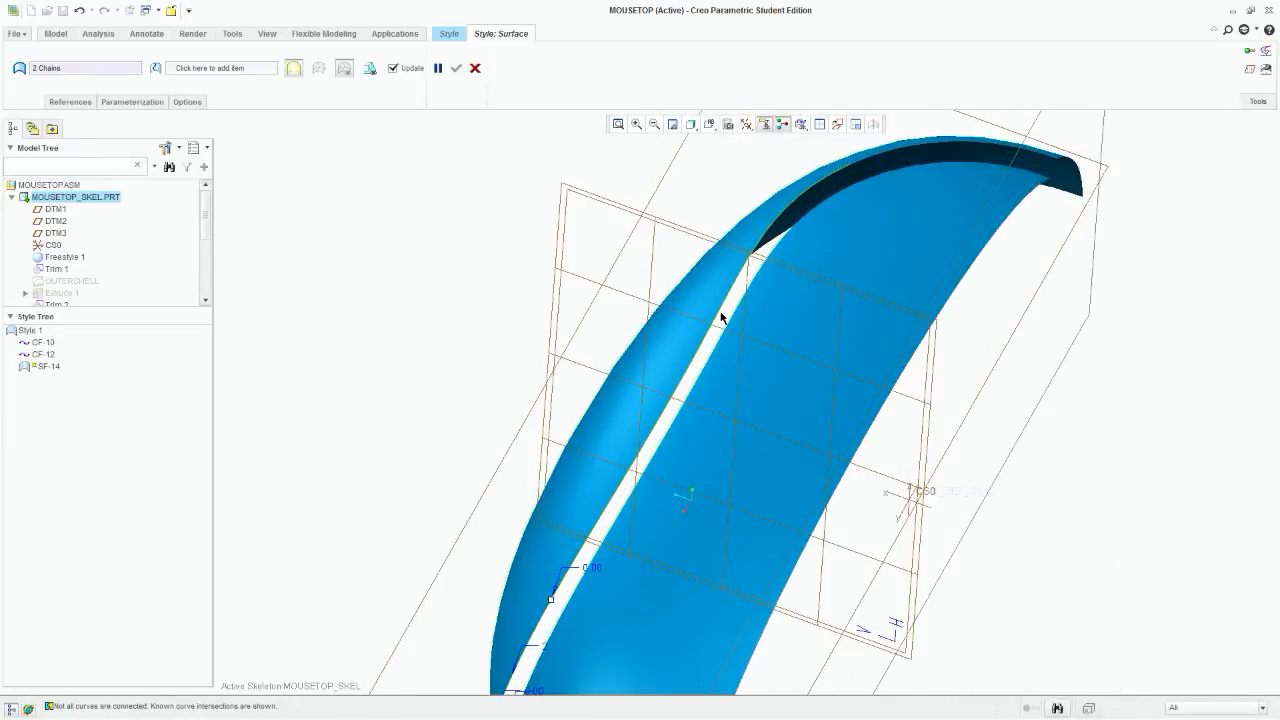
ctrl+click(872, 157)
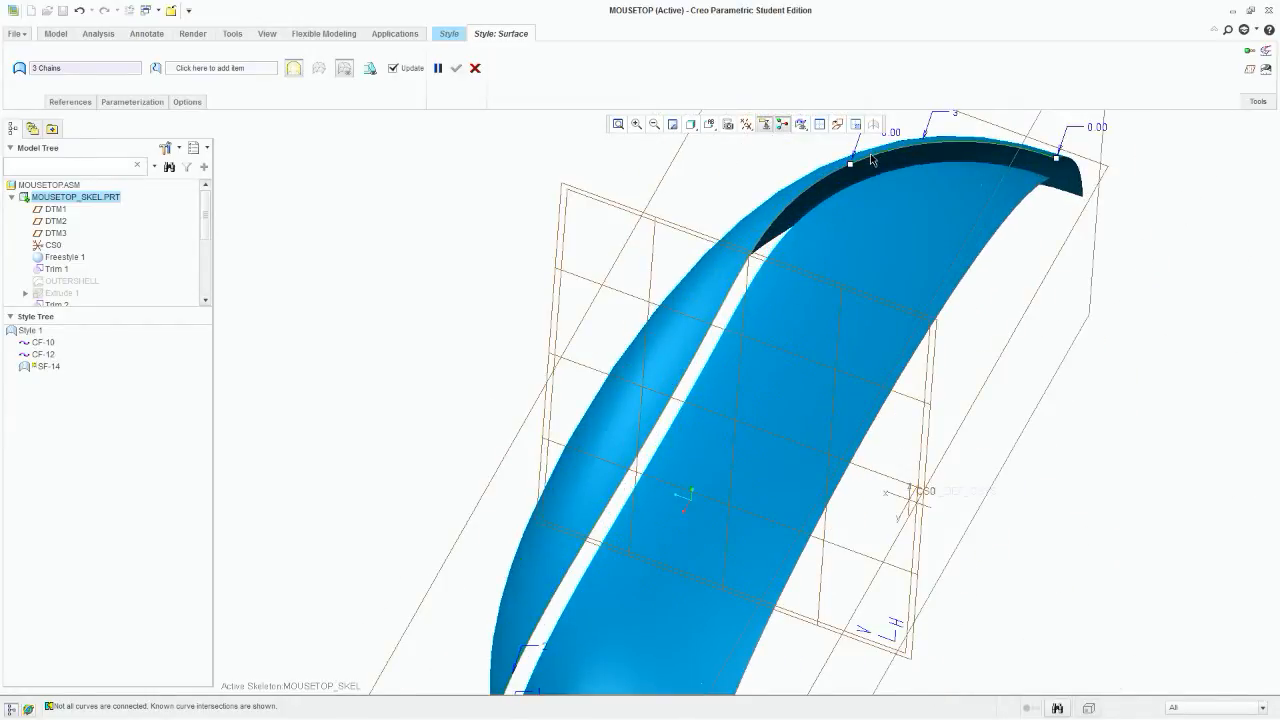
ctrl+click(765, 236)
ctrl+click(950, 142)
scroll(492, 267, up, 3)
ctrl+click(782, 190)
scroll(922, 172, down, 5)
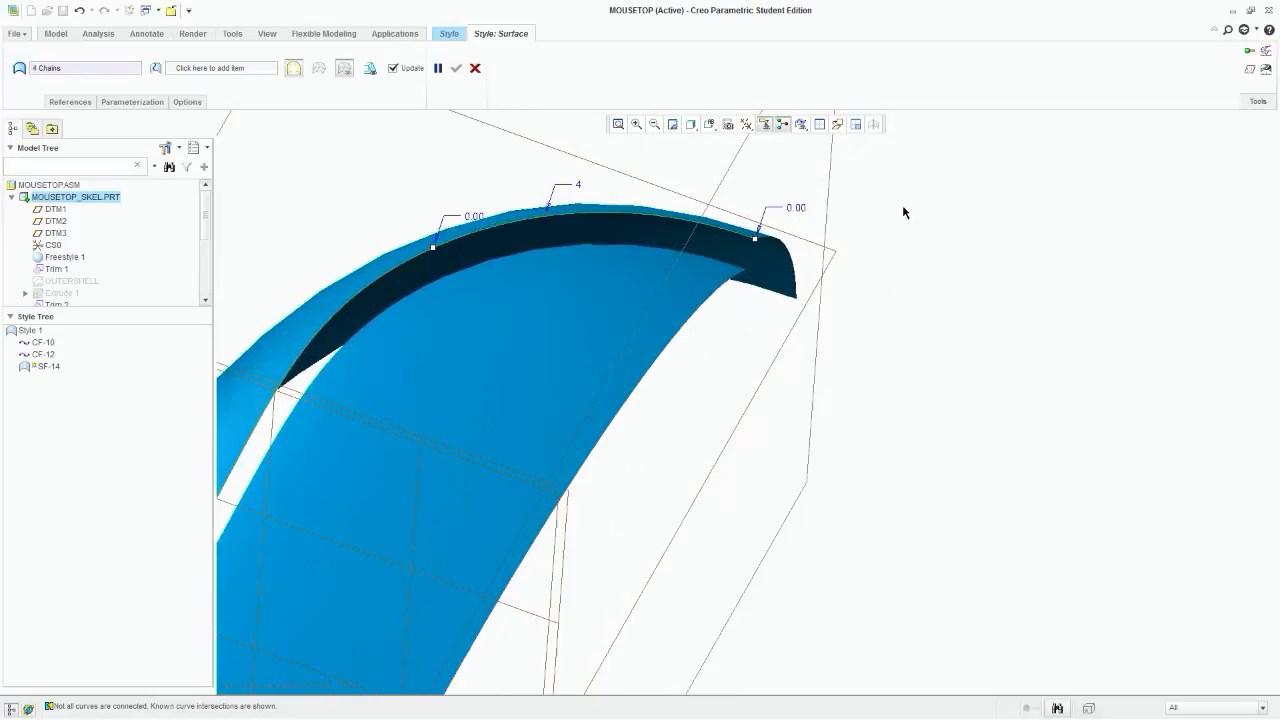
scroll(782, 258, down, 3)
Step: Add the mid-plane bridging curve and the adjoining edge of the offset fingerboard surface to the surface's primary curves
ctrl+click(729, 254)
middle_drag(775, 283, 529, 192)
ctrl+click(530, 202)
middle_drag(806, 177, 631, 280)
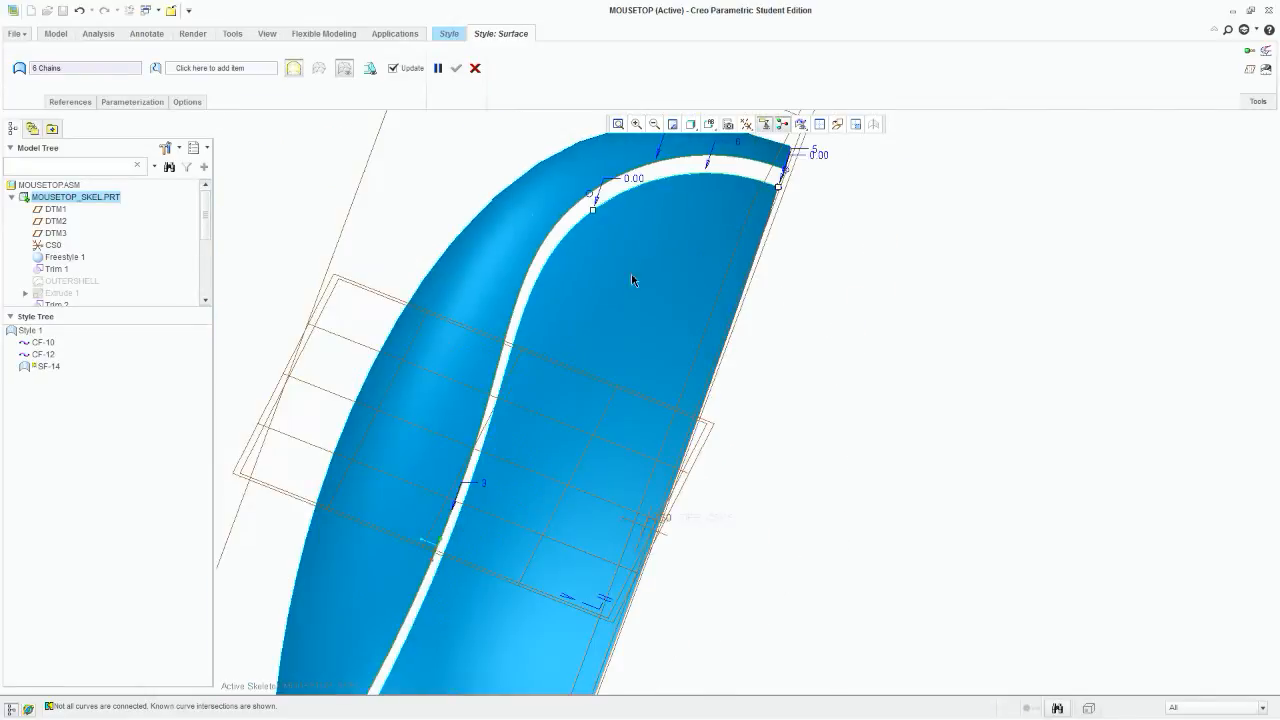
Step: Add the remaining offset fingerboard edge segments, down to the lower bridging curve, to close the surface's primary curve loop
ctrl+click(547, 258)
scroll(718, 176, up, 3)
scroll(600, 373, down, 4)
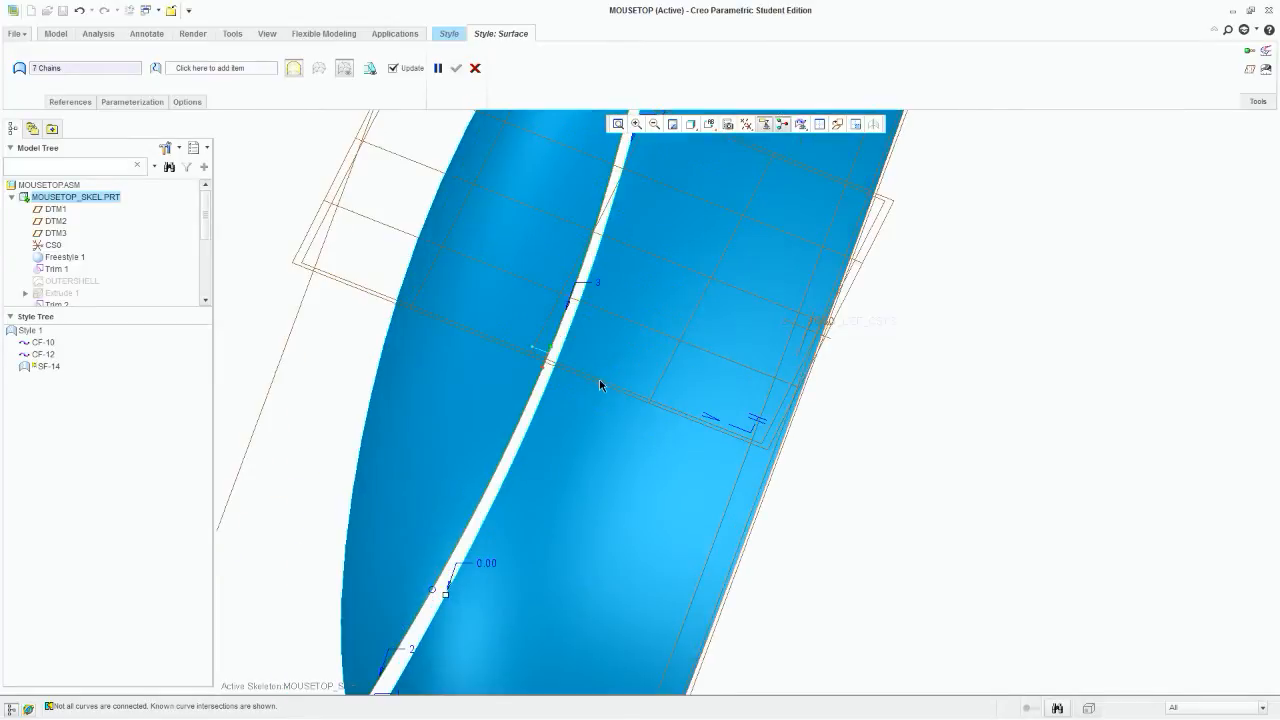
ctrl+click(562, 352)
scroll(724, 211, up, 3)
scroll(637, 432, down, 4)
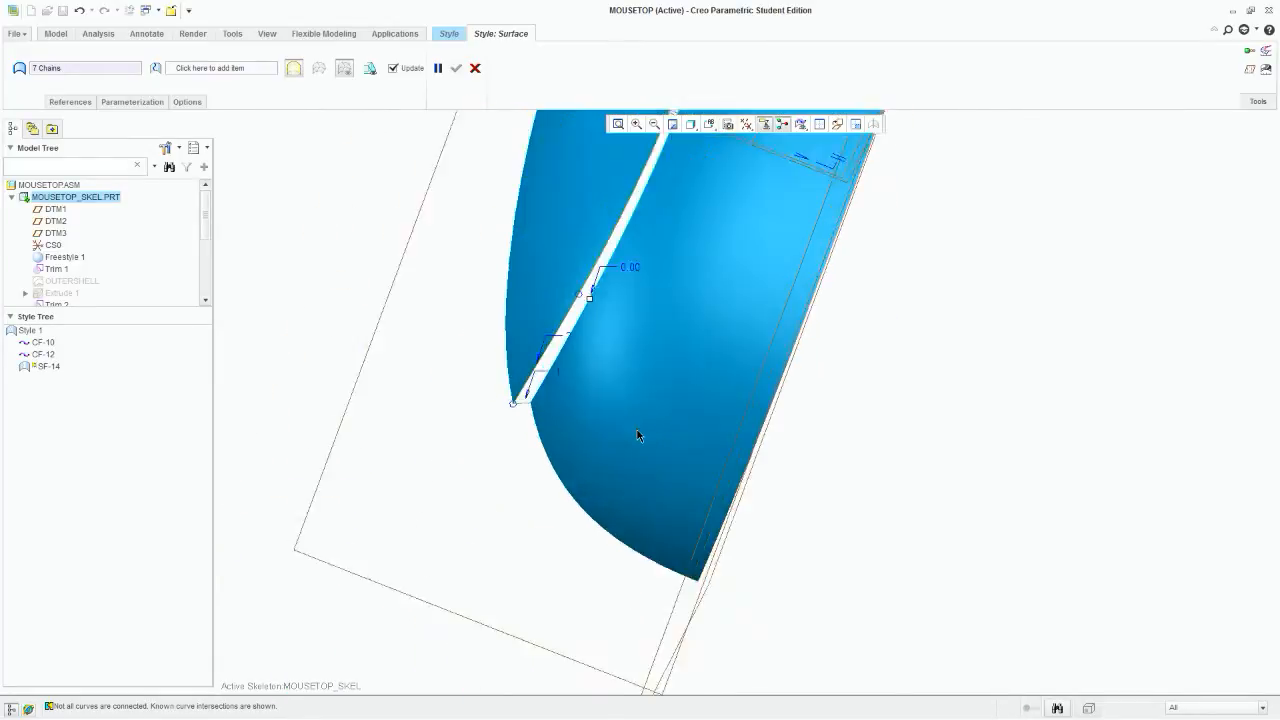
ctrl+click(533, 346)
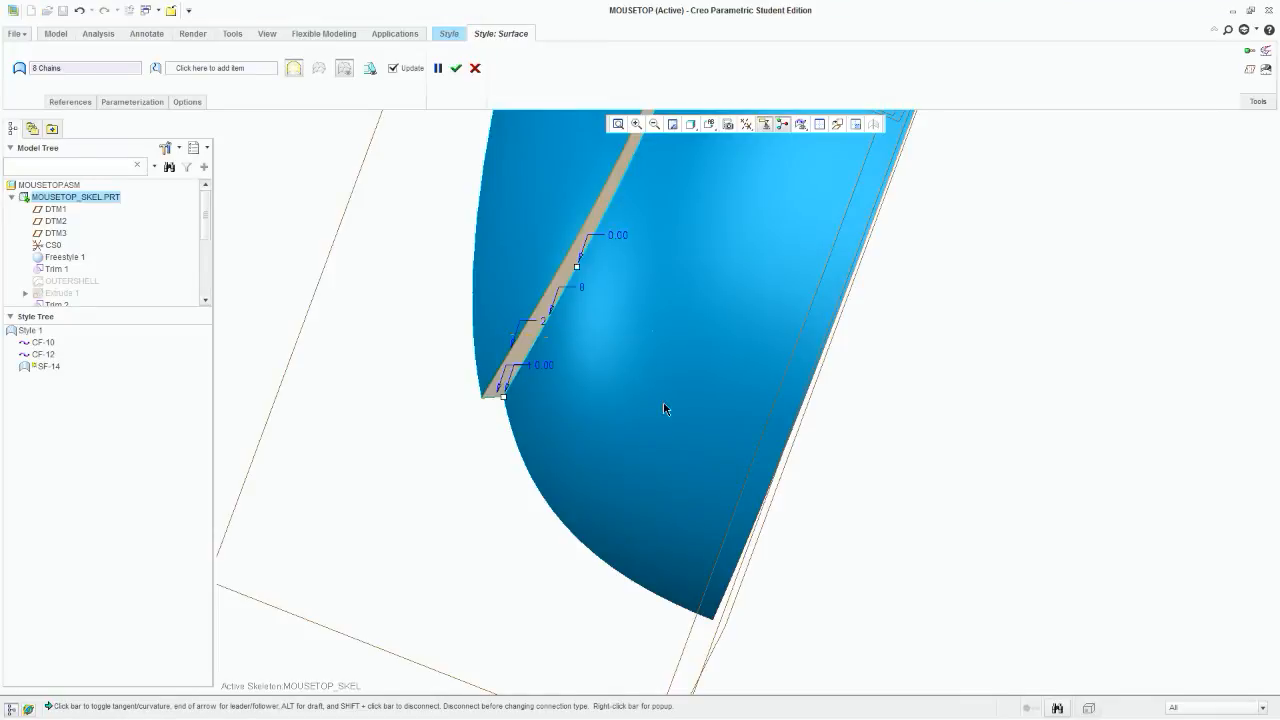
Step: Inspect the bridging surface along the gap, accept it and complete the Style feature
middle_drag(665, 403, 681, 349)
scroll(660, 444, up, 3)
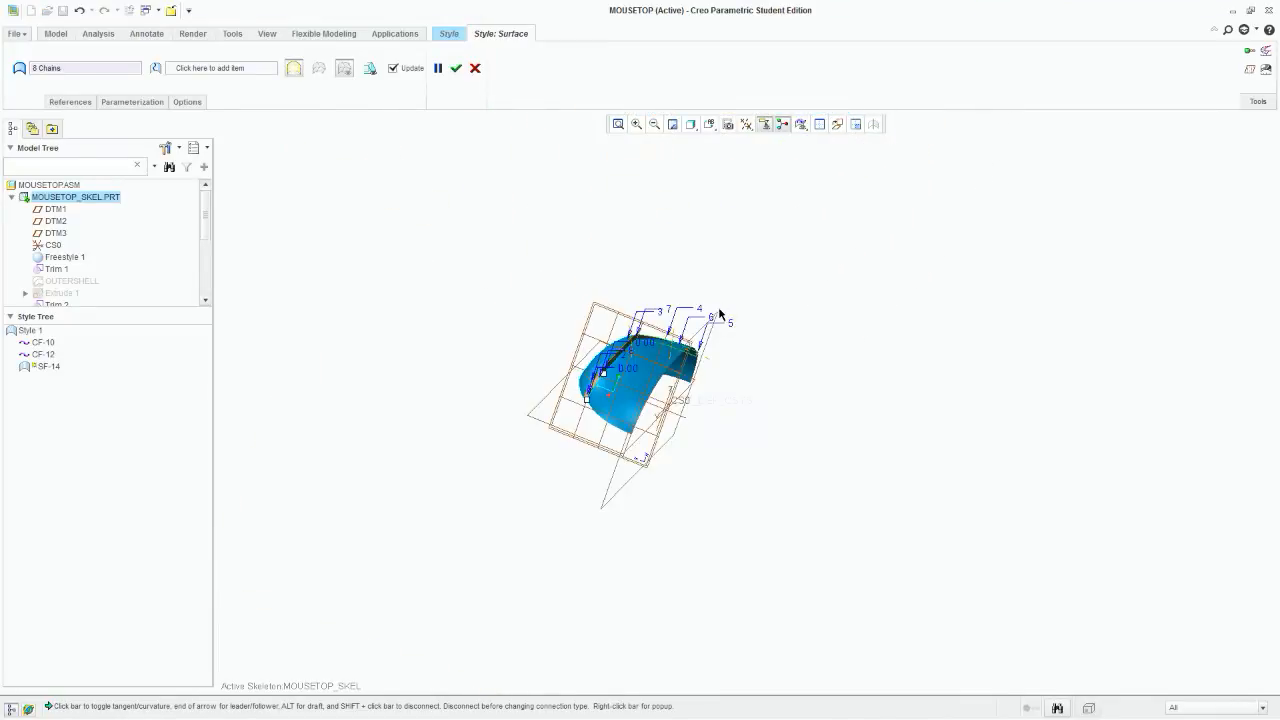
scroll(579, 395, down, 5)
middle_drag(579, 412, 542, 433)
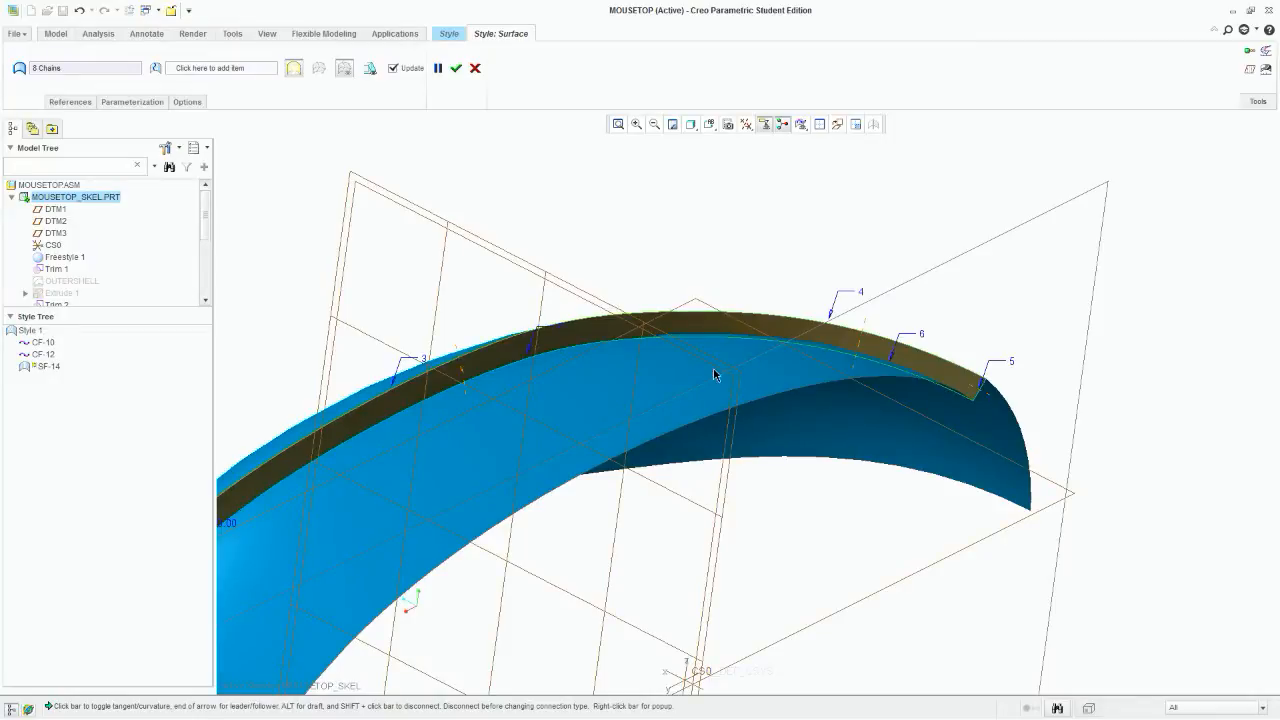
middle_drag(714, 374, 734, 400)
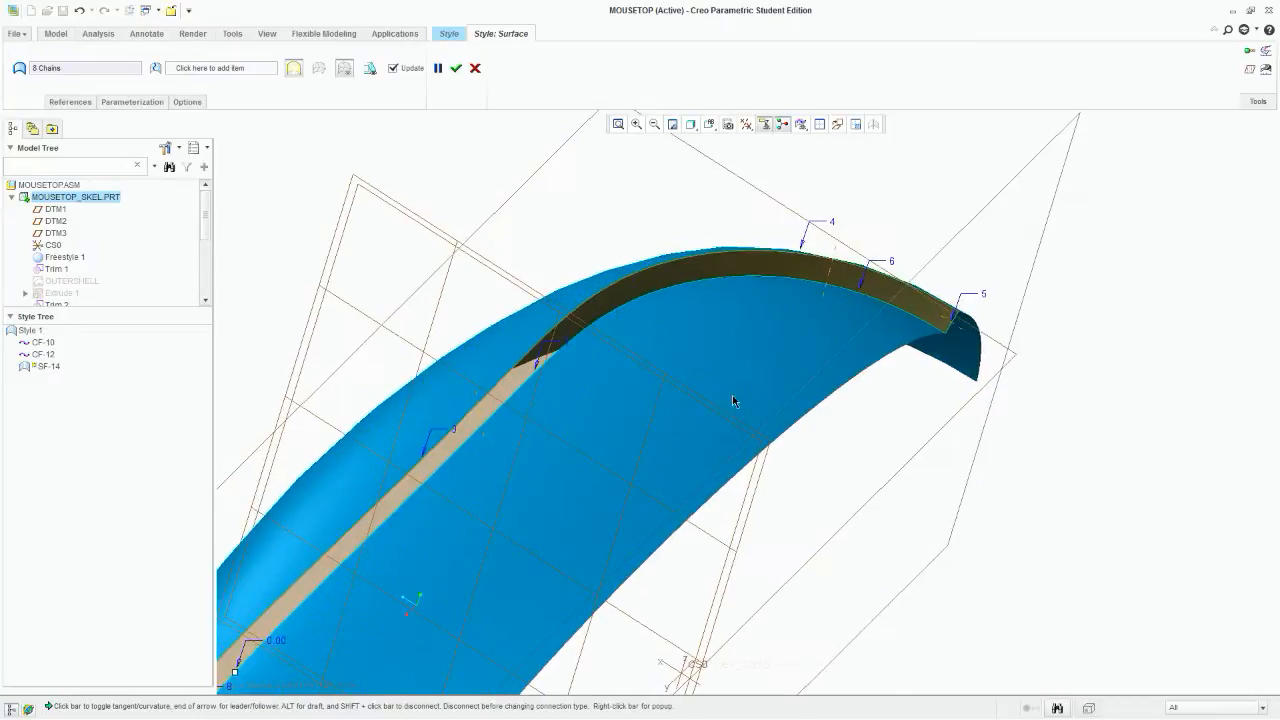
click(458, 70)
scroll(625, 218, up, 3)
middle_drag(692, 300, 569, 277)
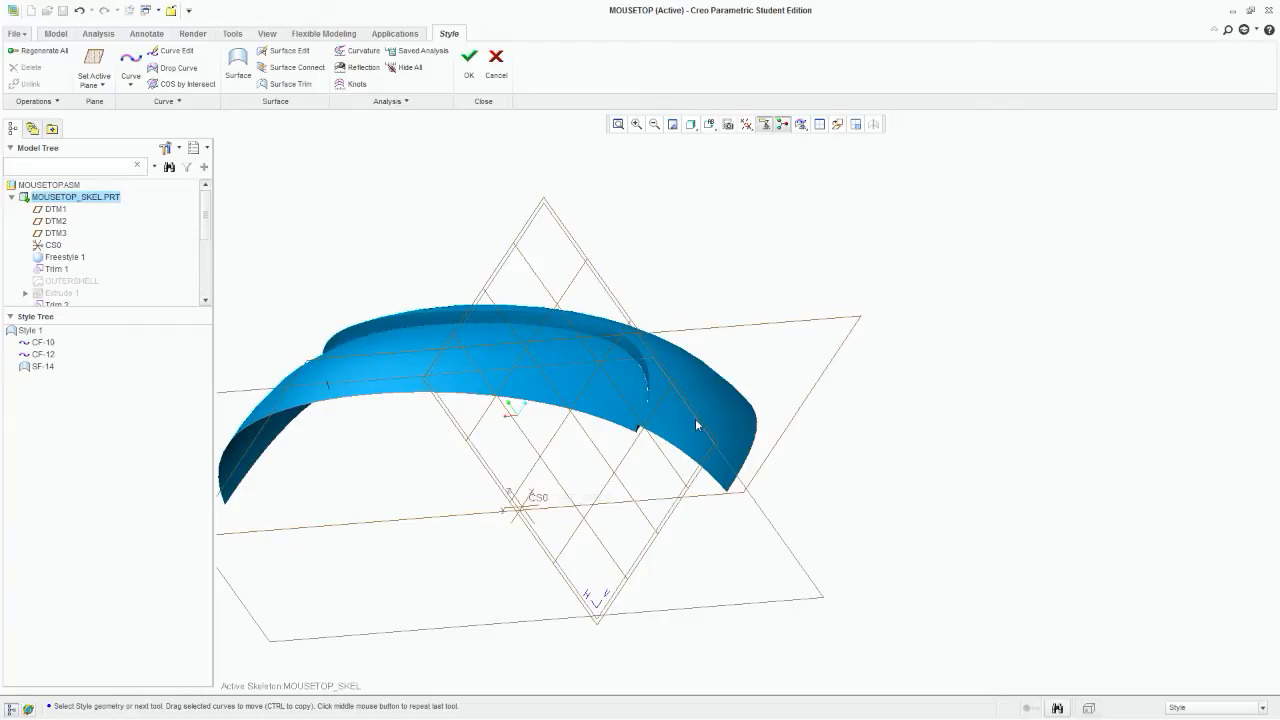
click(474, 68)
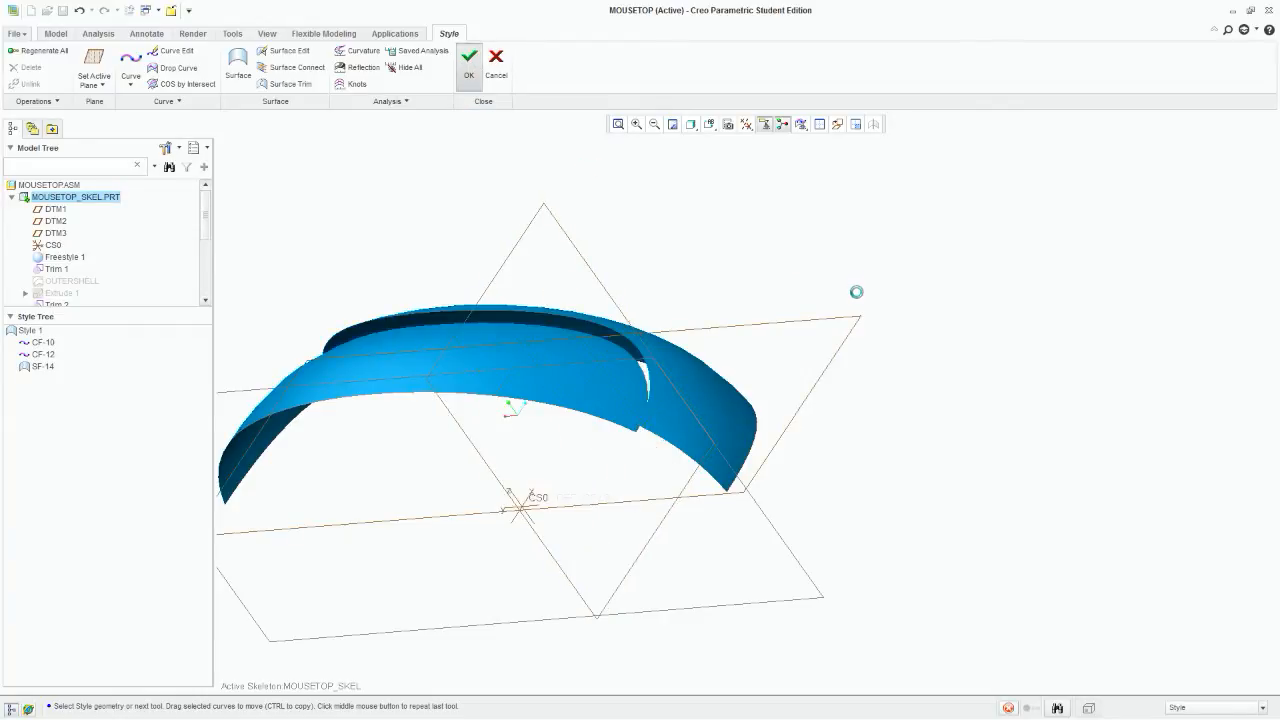
middle_drag(746, 260, 746, 486)
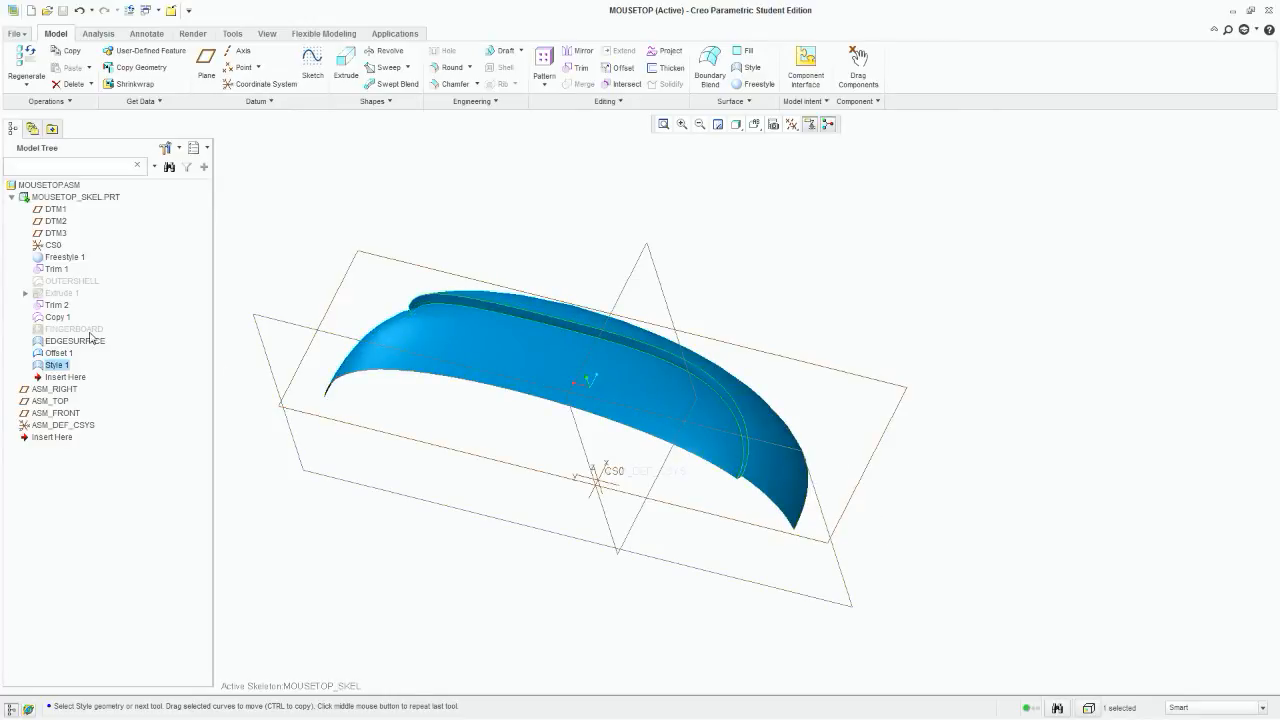
Step: Roll the skeleton model's history back to directly after the OUTERSHELL feature to review the outer shell quilt
click(71, 284)
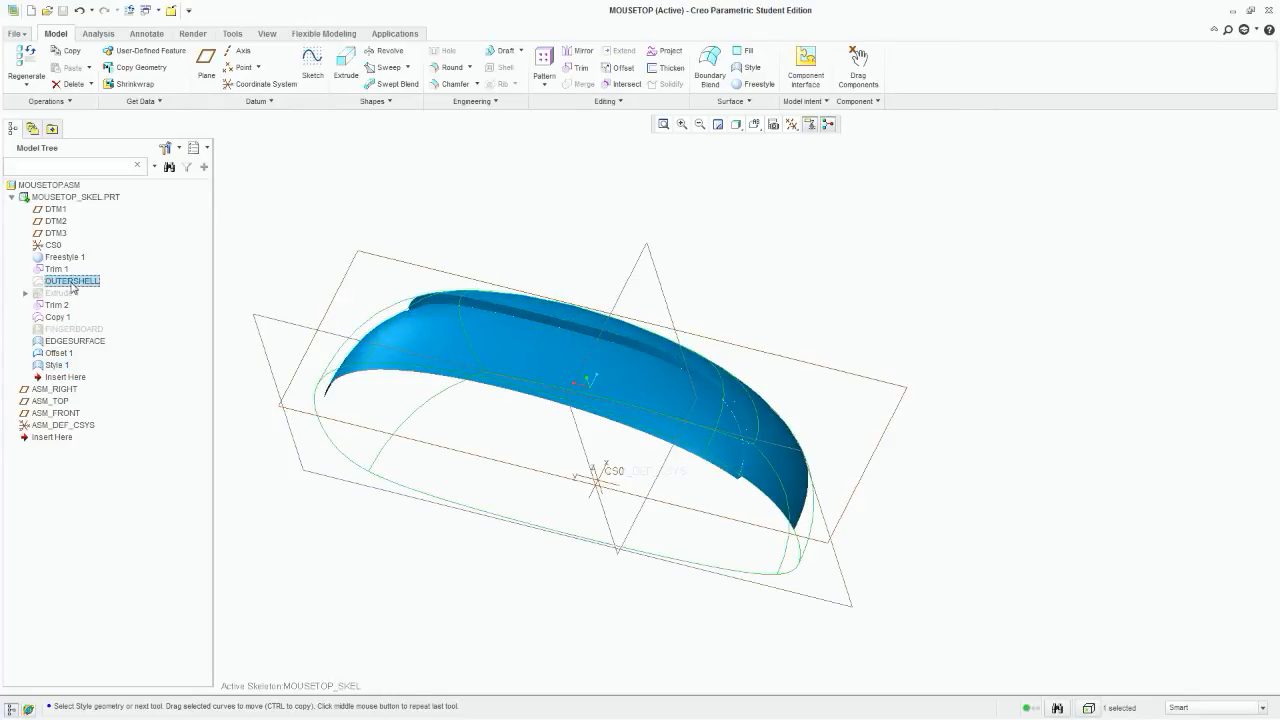
right_click(71, 290)
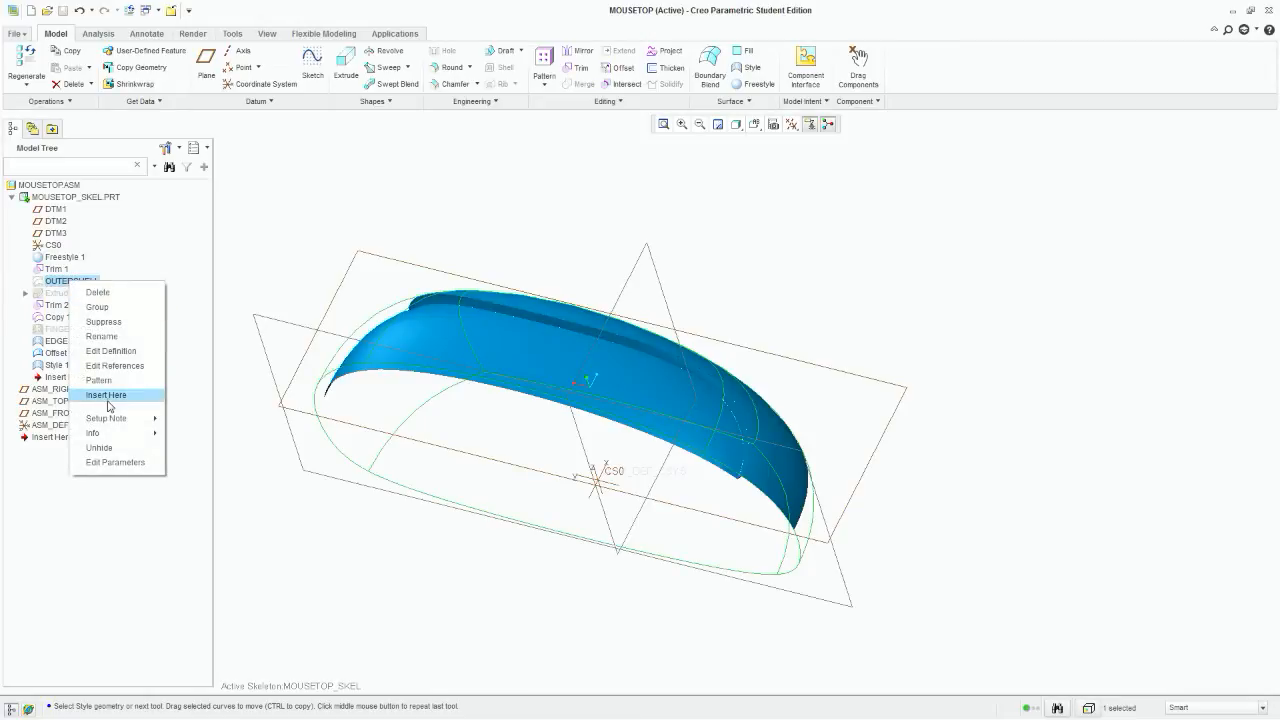
click(110, 396)
Step: Move the skeleton model's insertion point forward to directly after Trim 2 to review the trimmed quilt
click(57, 283)
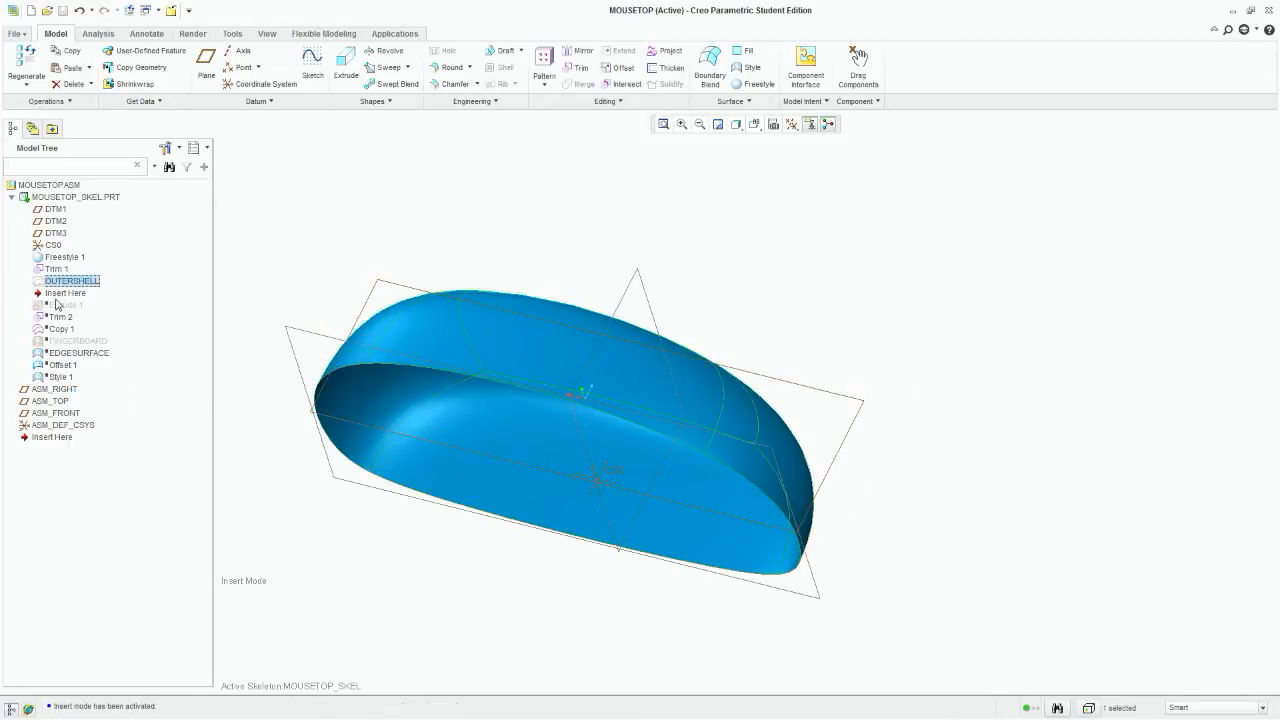
right_click(58, 316)
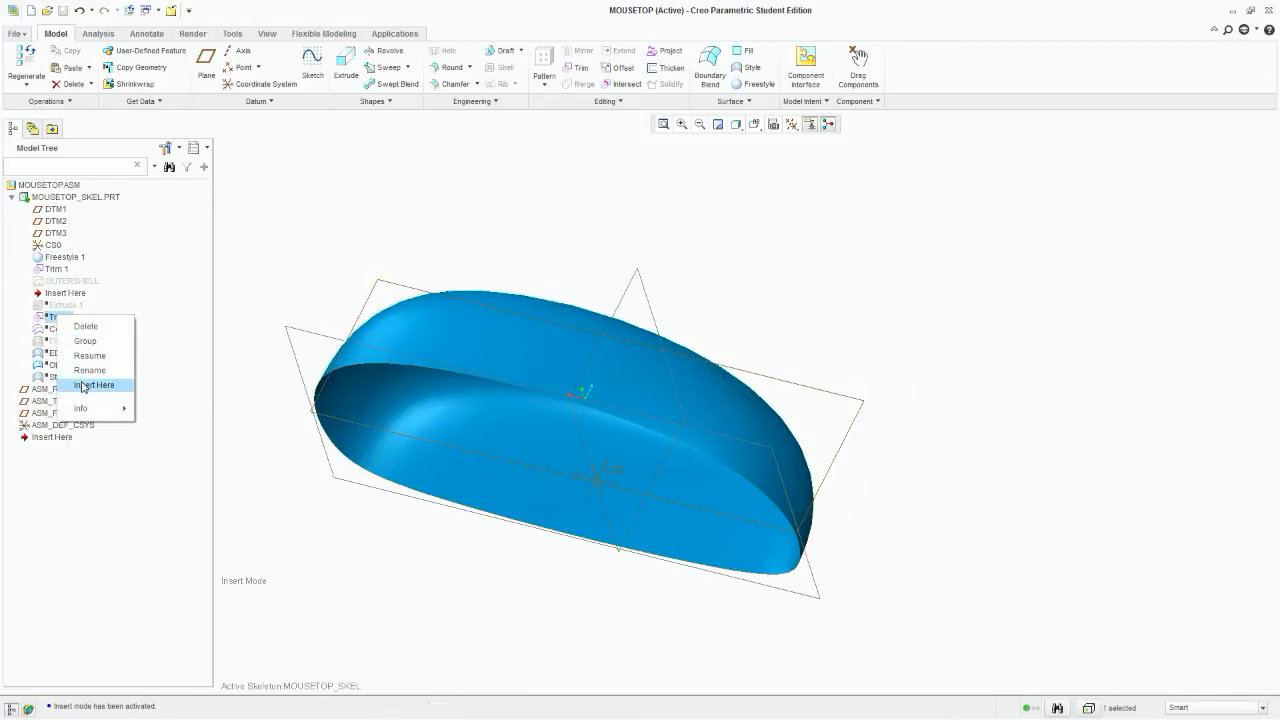
click(82, 387)
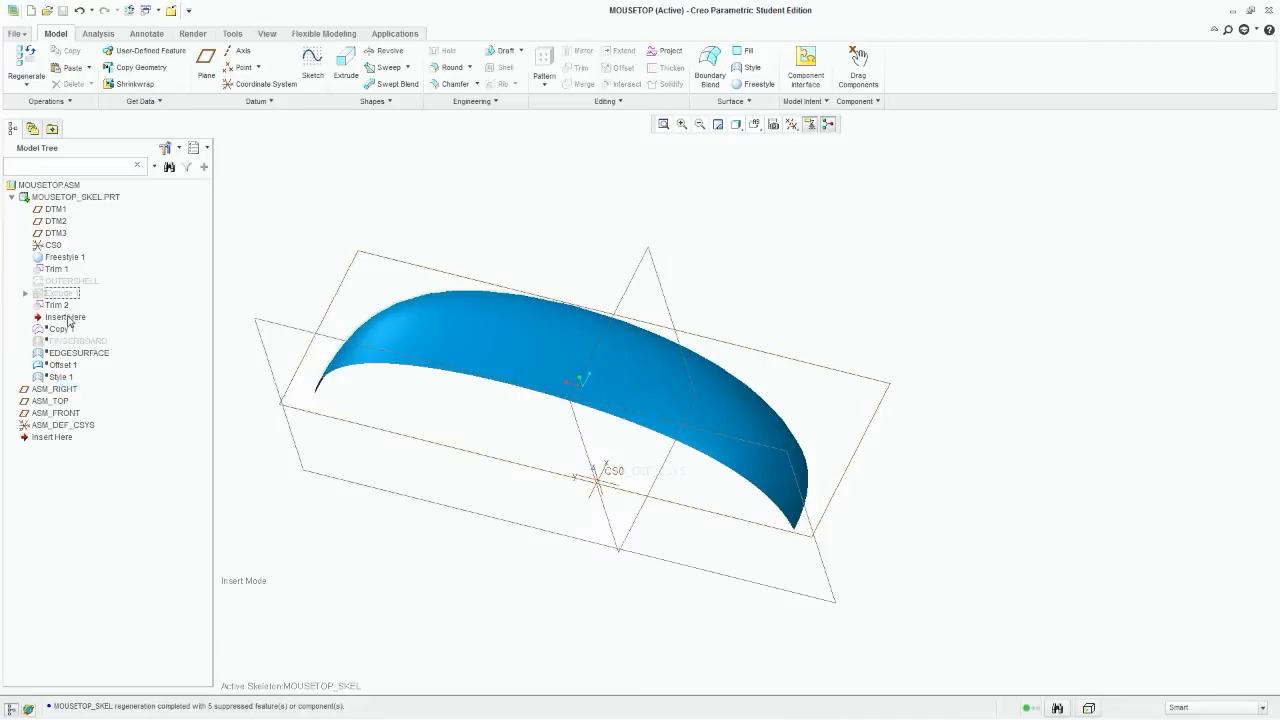
click(552, 375)
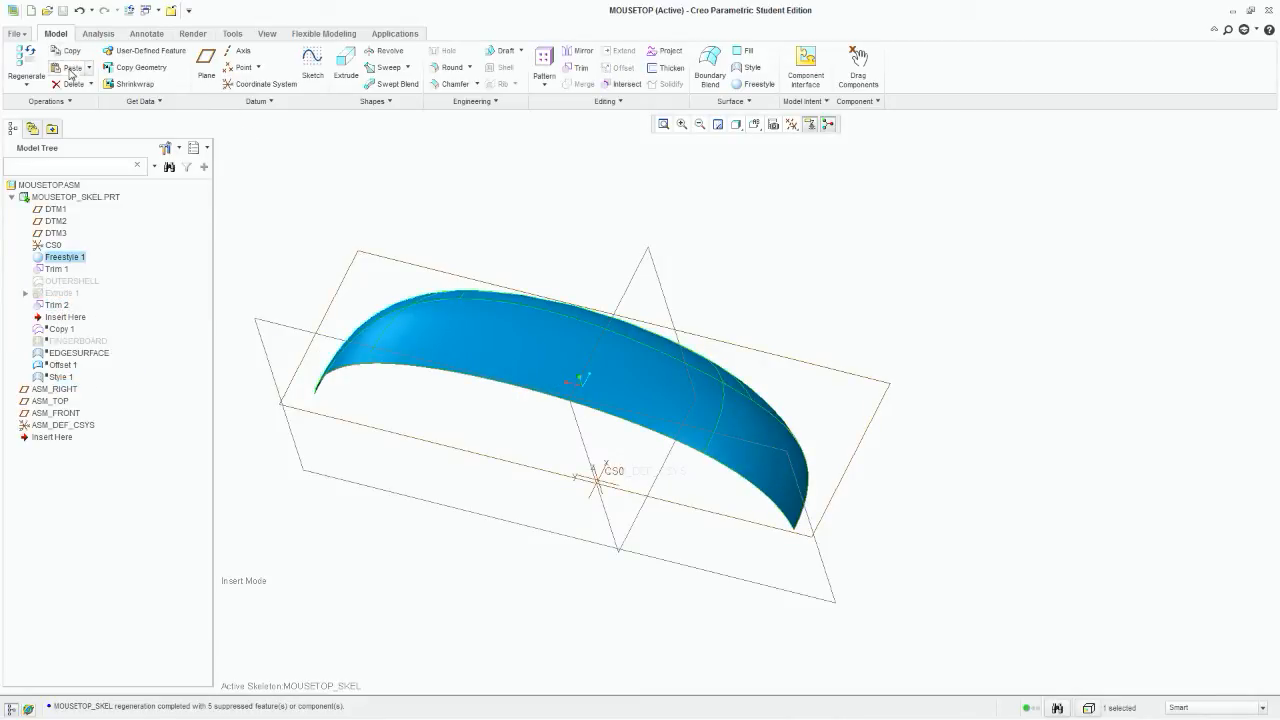
click(70, 71)
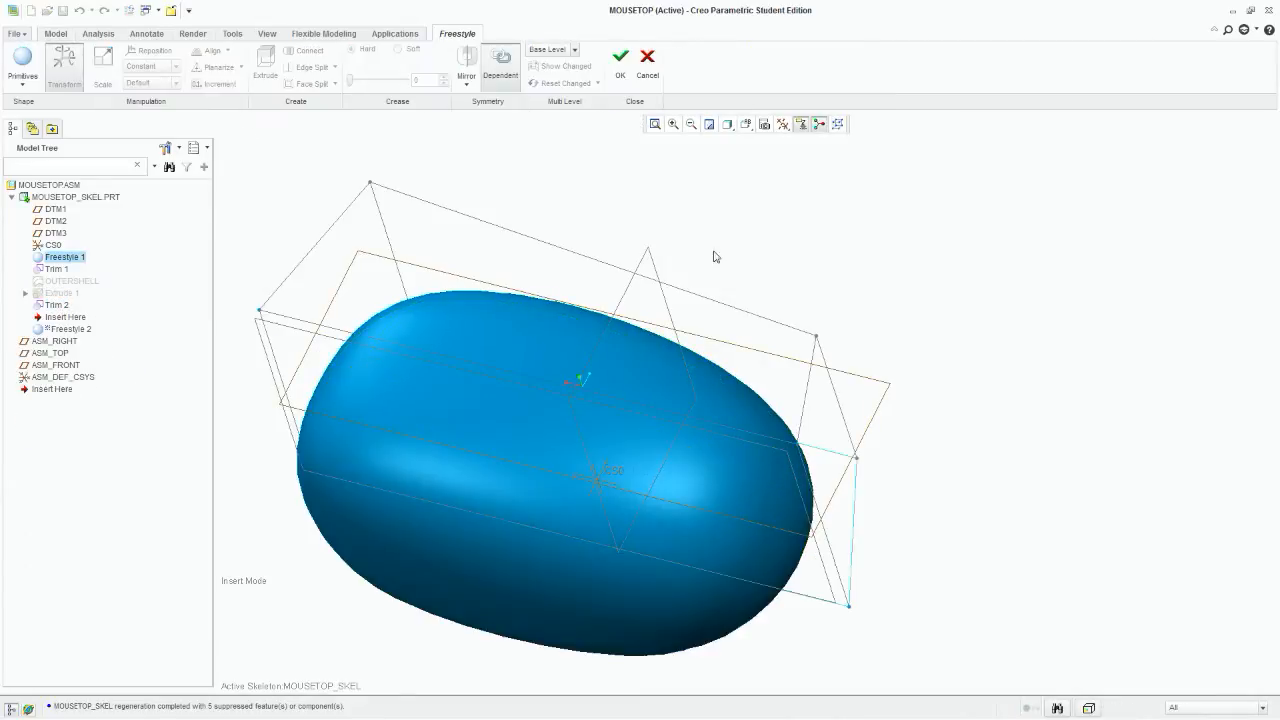
click(647, 65)
click(622, 387)
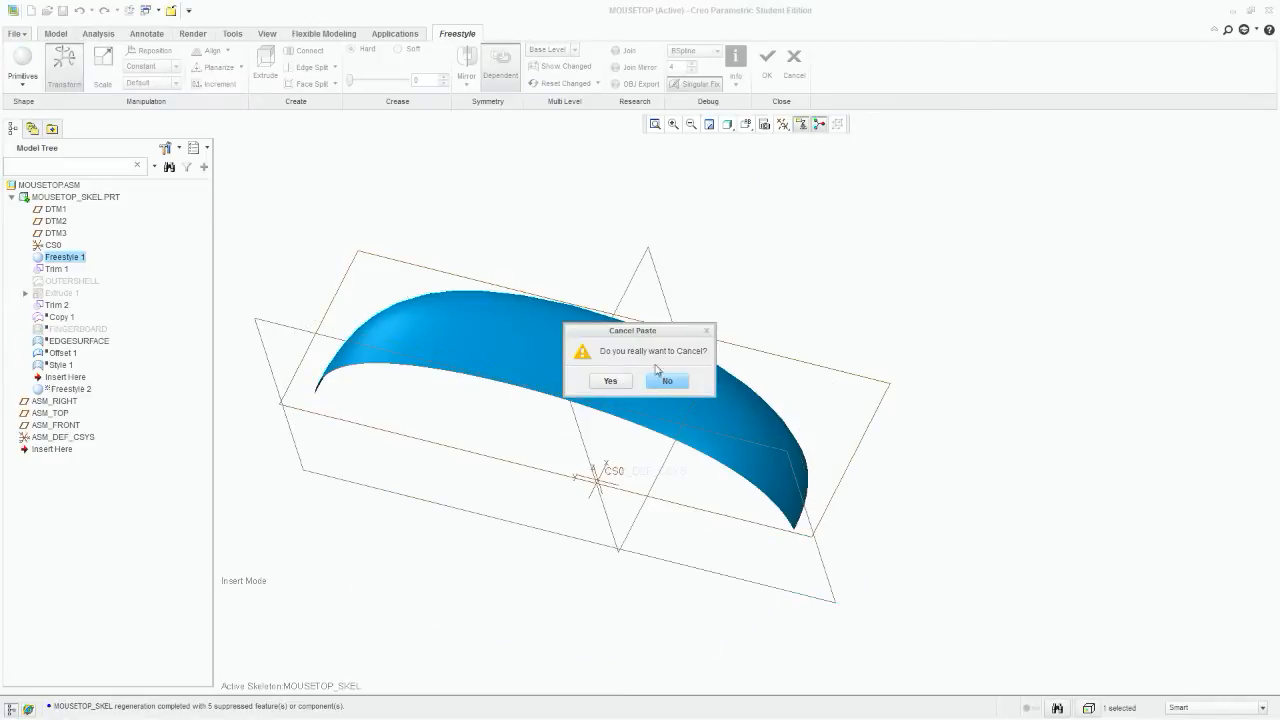
click(610, 381)
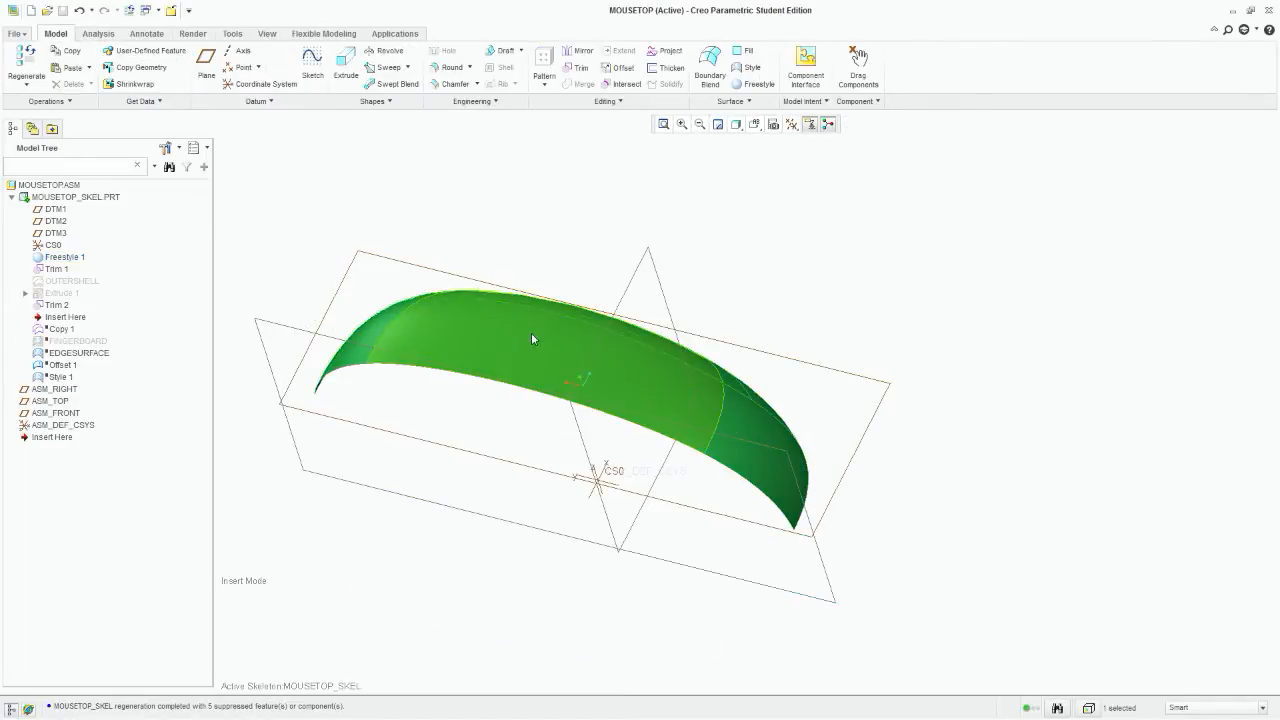
Step: Copy the trimmed shell quilt and paste it as a new surface copy after Trim 2
click(69, 72)
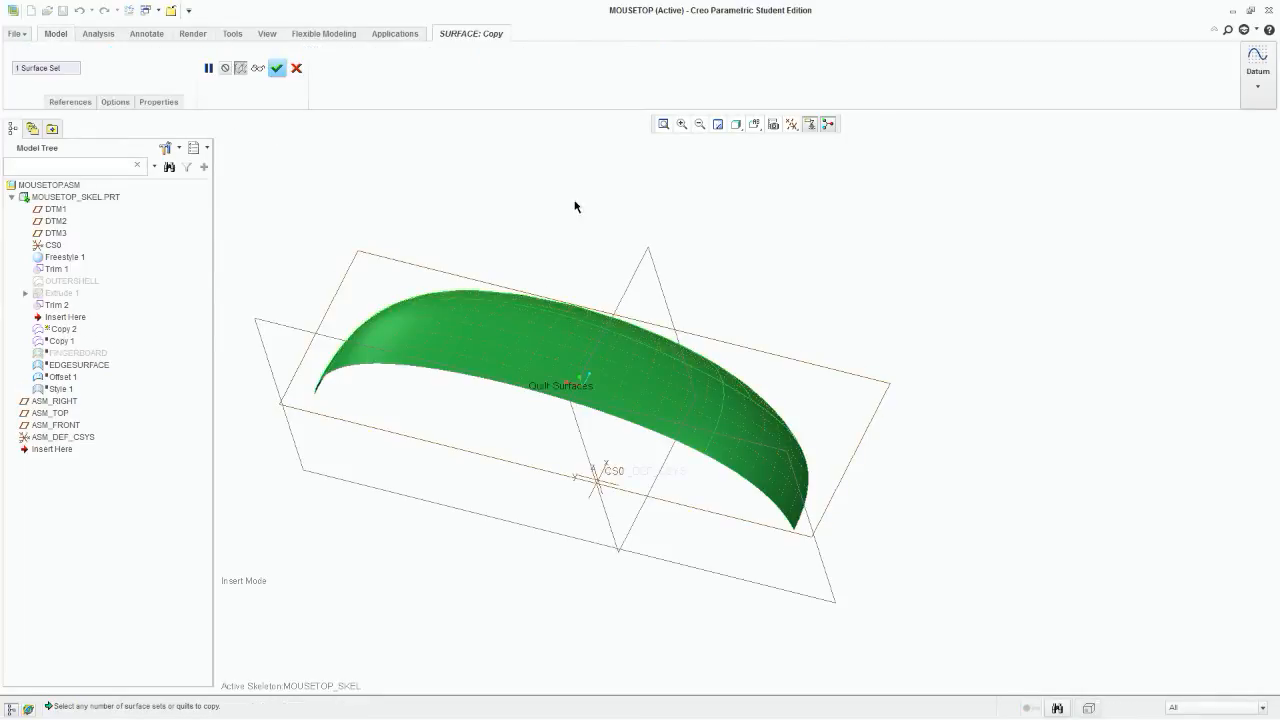
click(276, 68)
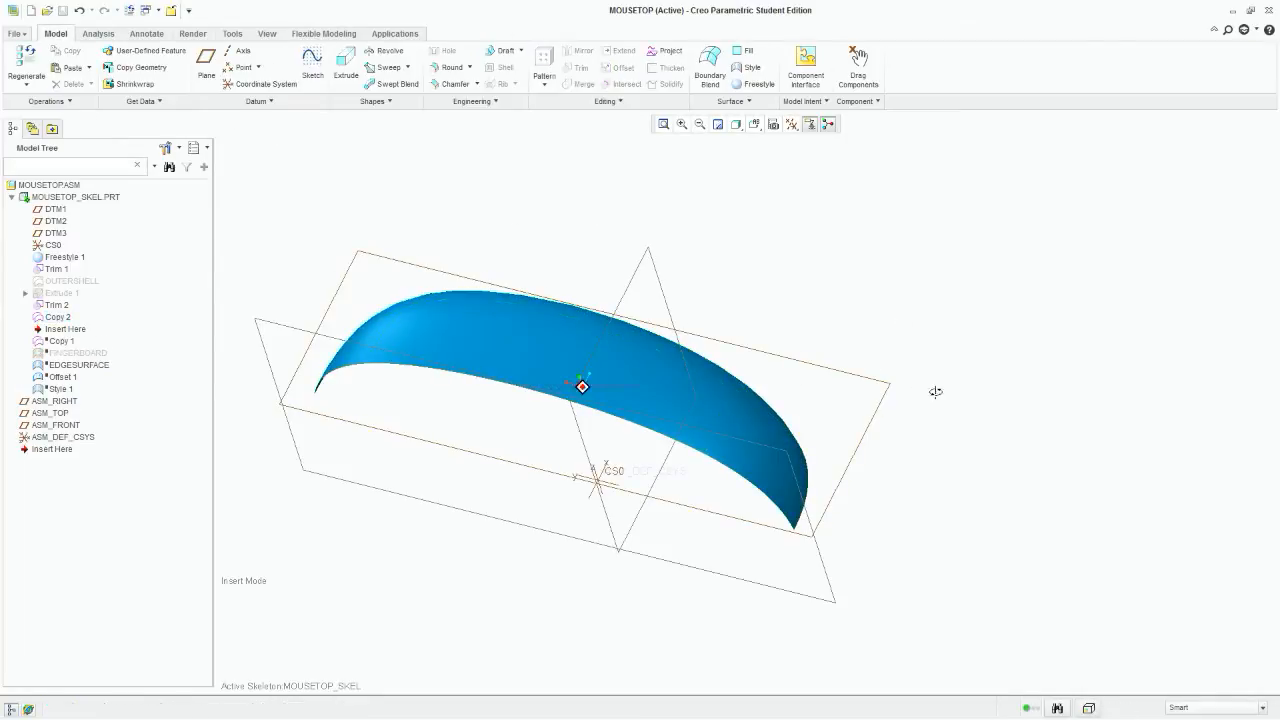
middle_drag(931, 389, 910, 371)
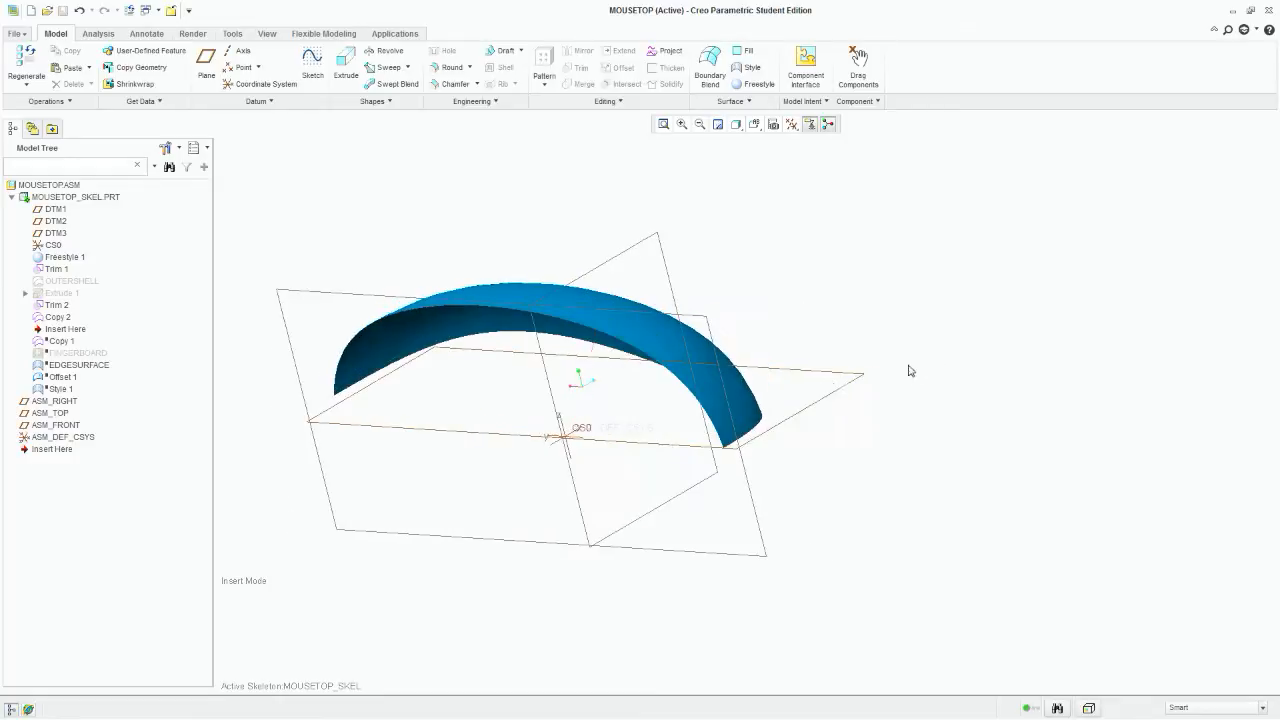
Step: Resume the suppressed skeleton features from Copy 1 through Style 1
right_click(63, 391)
click(47, 392)
right_click(66, 389)
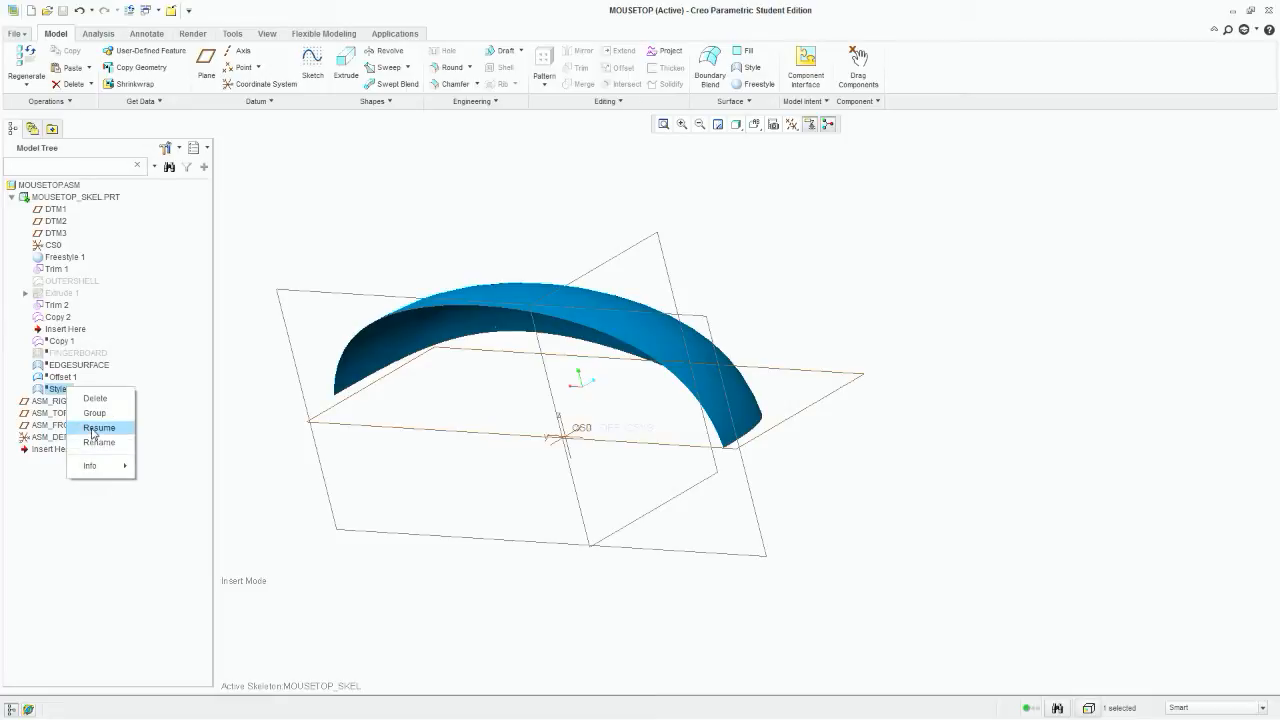
click(92, 428)
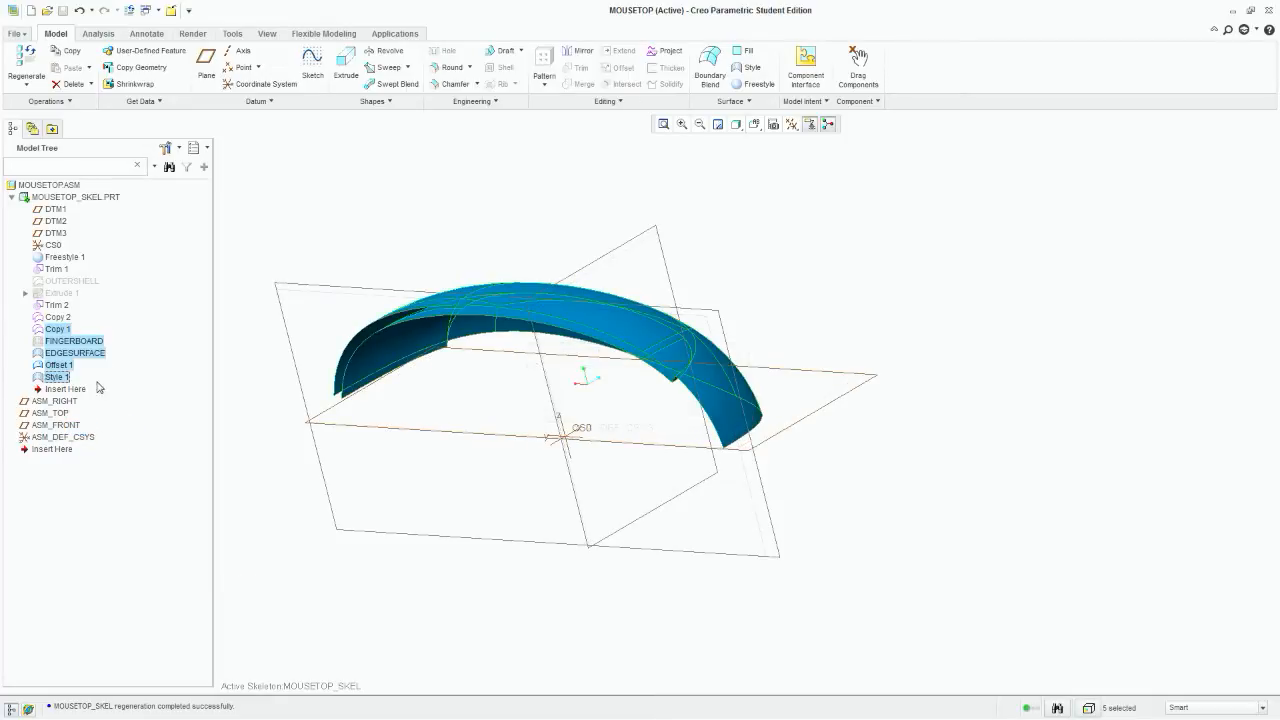
click(480, 607)
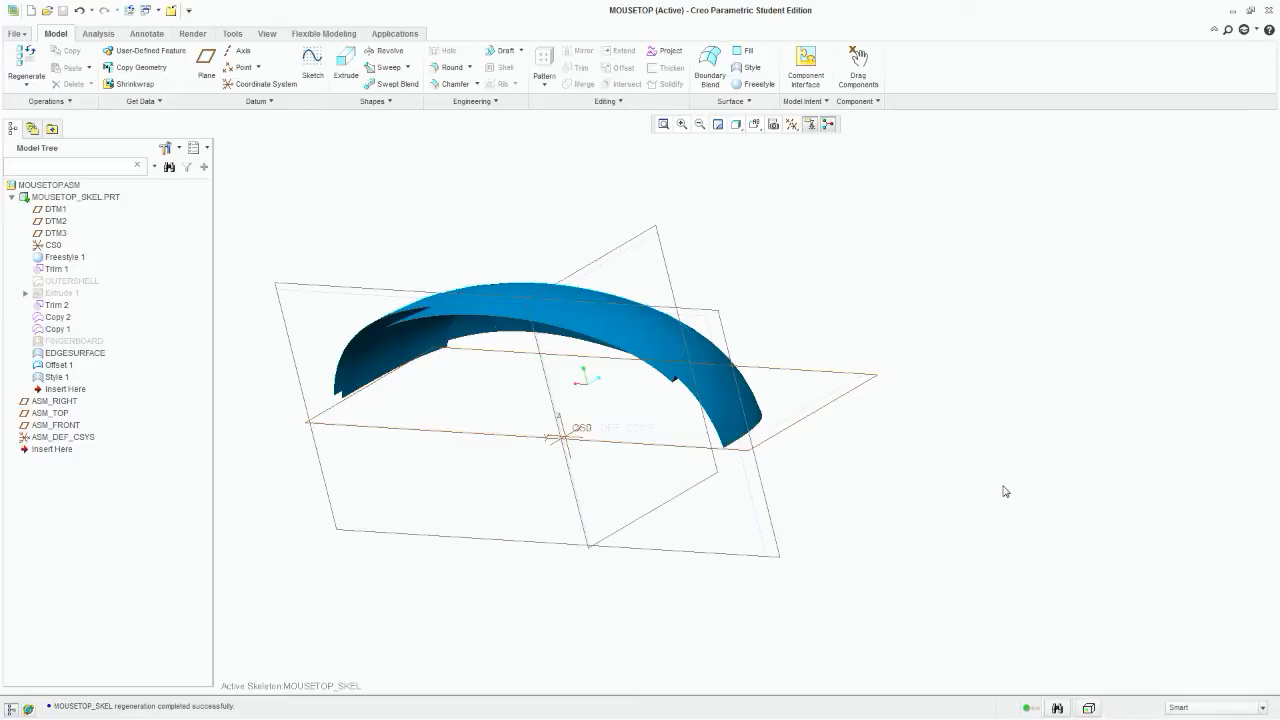
Step: Make the top-level MOUSETOP.ASM assembly active again and save it
middle_drag(753, 335, 766, 308)
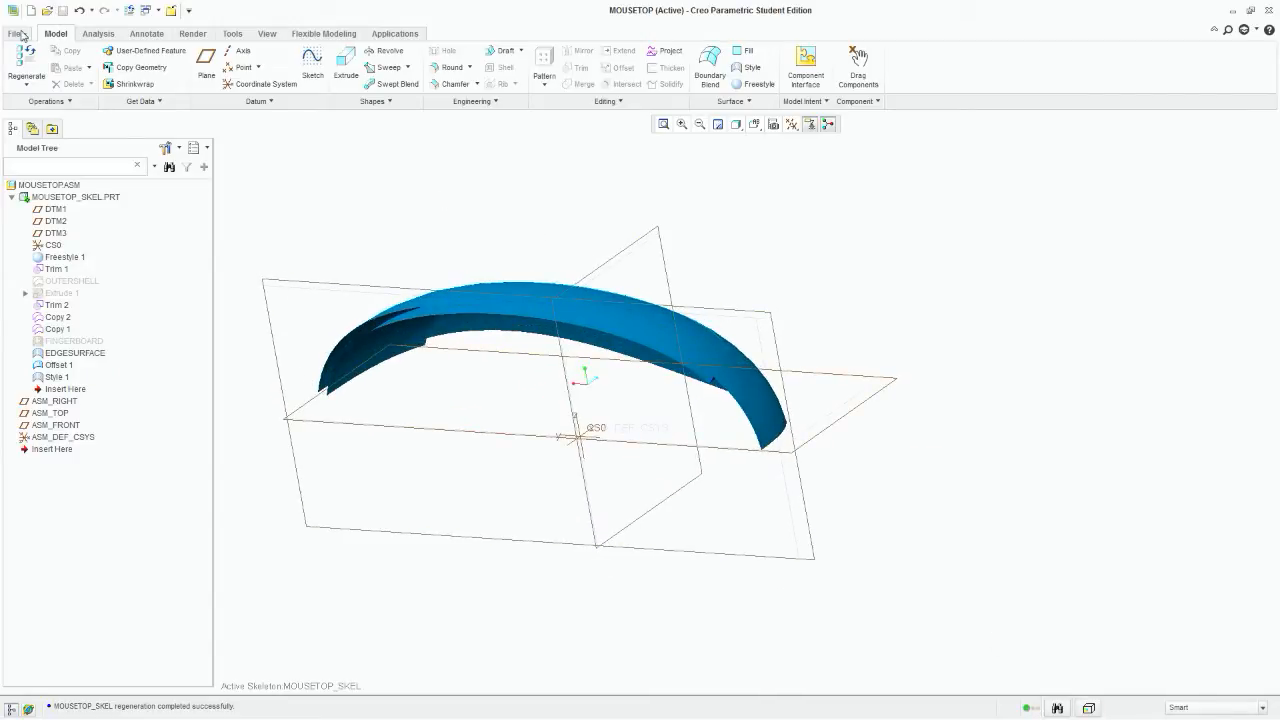
click(145, 10)
click(117, 30)
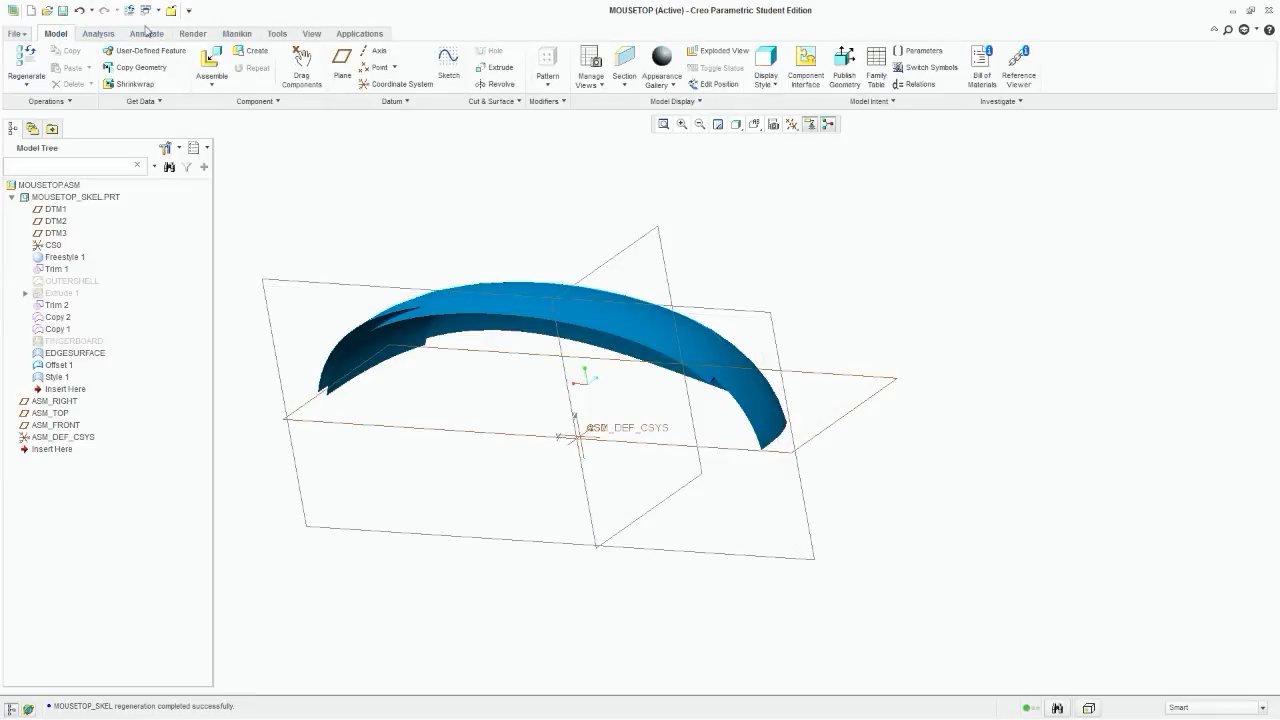
key(ctrl+s)
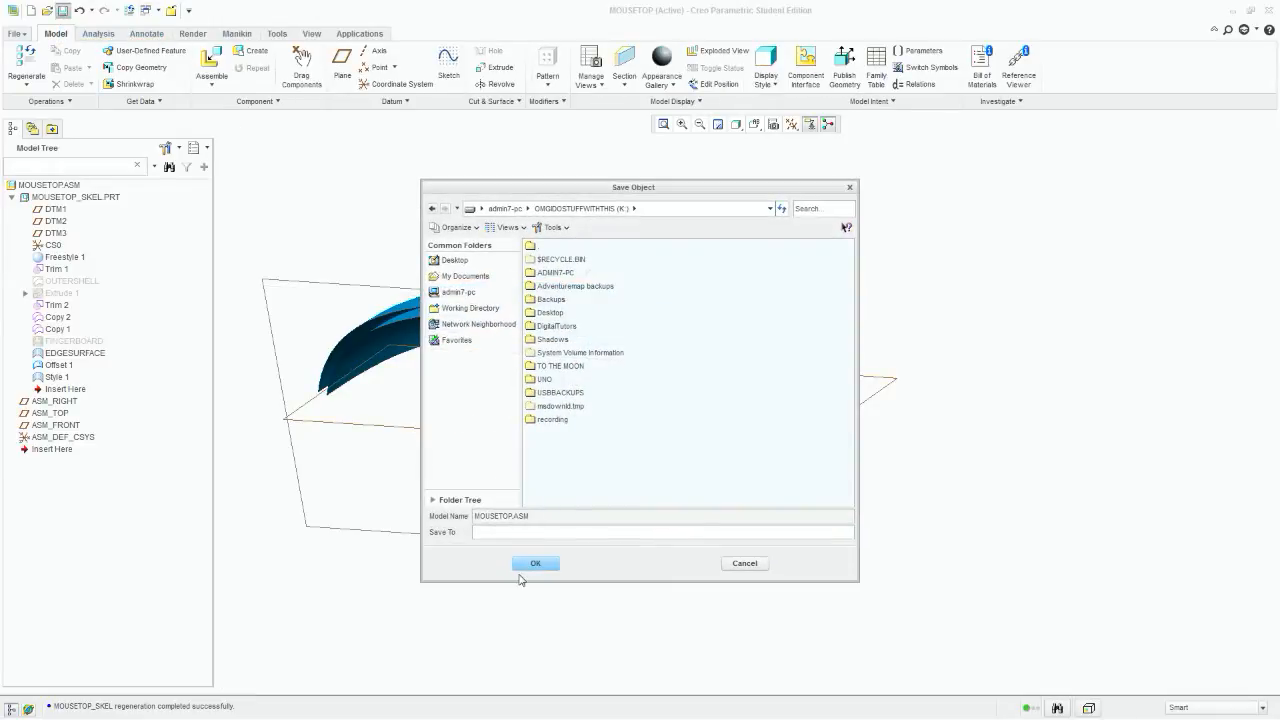
click(530, 567)
middle_drag(920, 430, 986, 517)
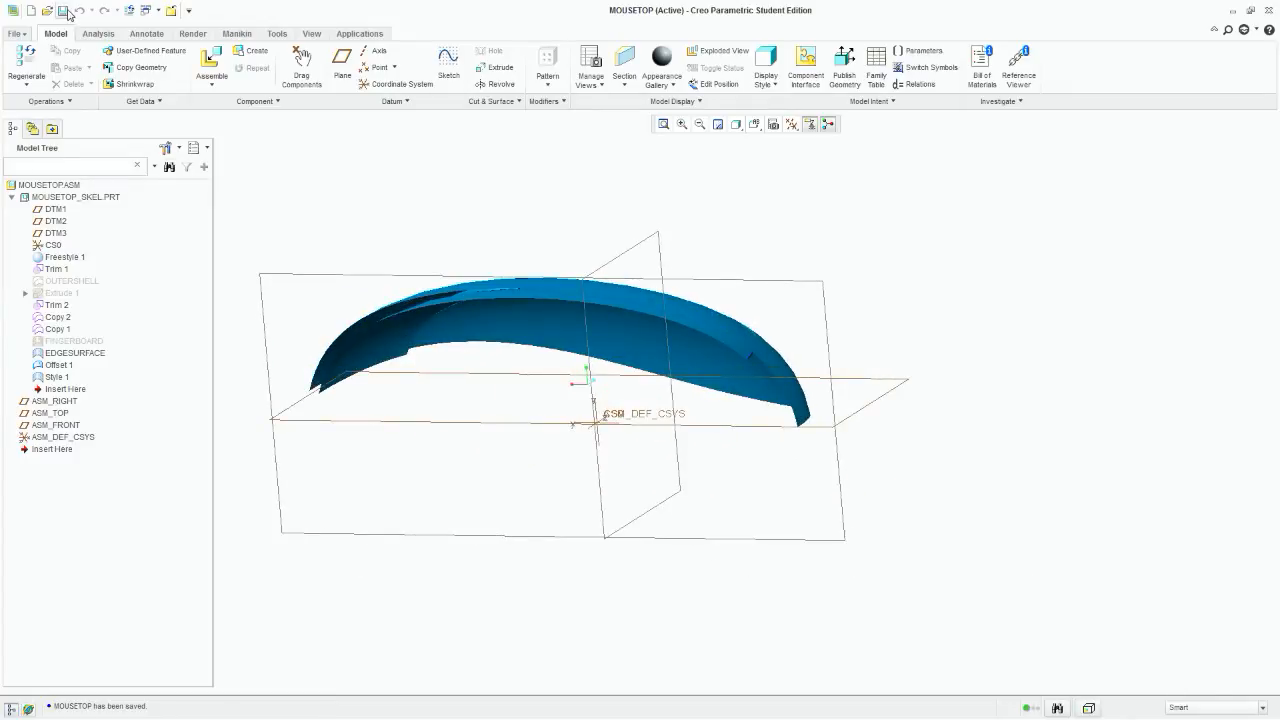
click(146, 13)
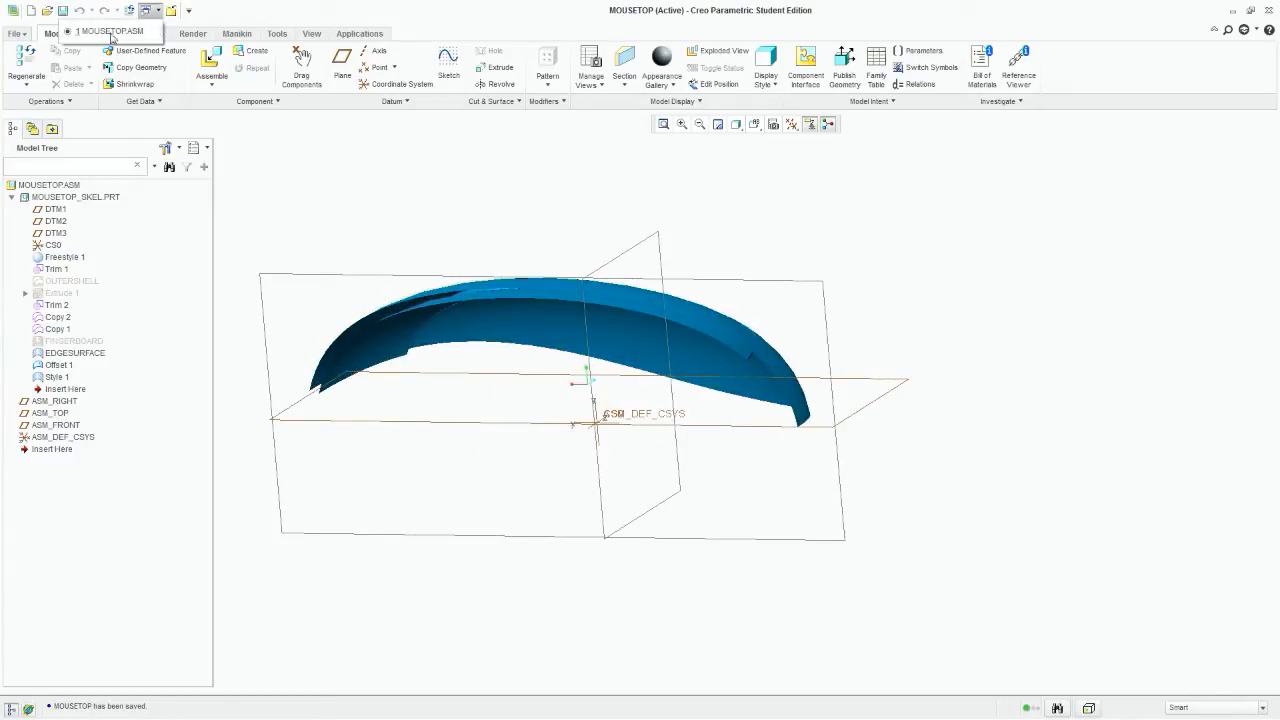
click(146, 13)
click(147, 13)
click(106, 37)
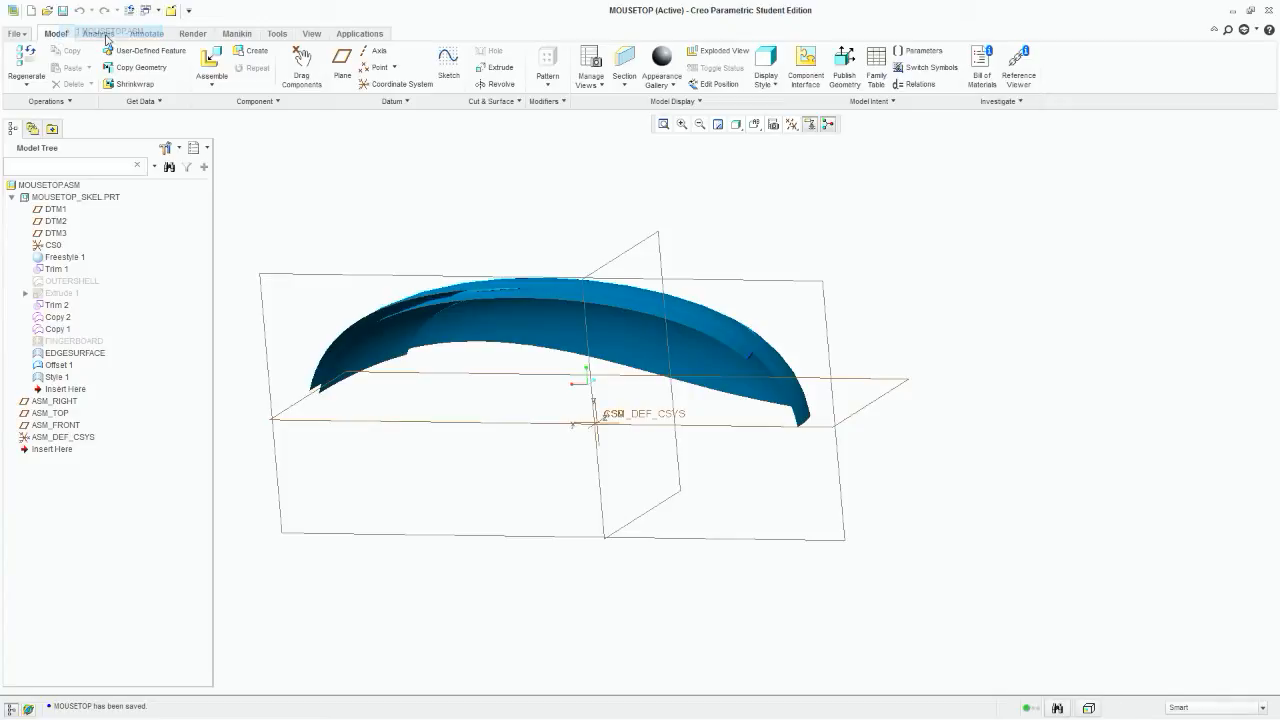
mouse_move(528, 349)
middle_down()
mouse_move(589, 383)
mouse_move(507, 338)
middle_up()
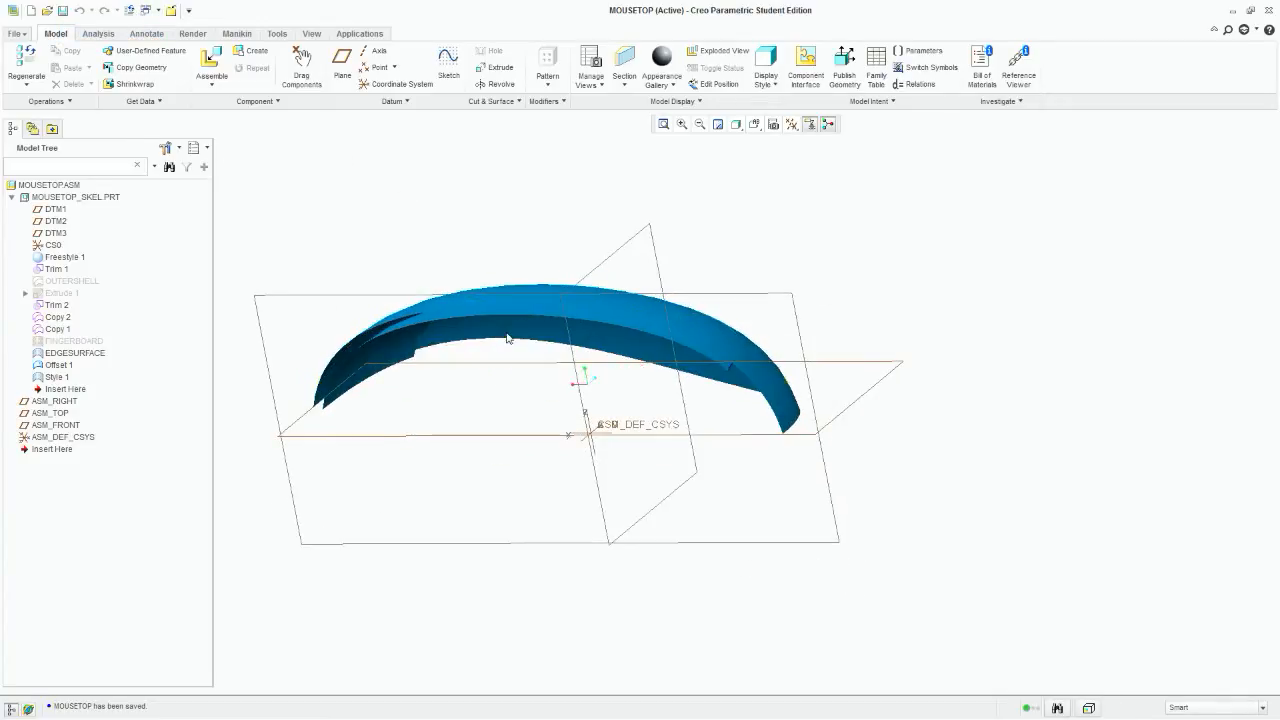
scroll(726, 320, down, 4)
mouse_move(875, 390)
middle_down()
mouse_move(891, 395)
mouse_move(894, 374)
middle_up()
scroll(944, 412, up, 4)
middle_drag(936, 269, 887, 370)
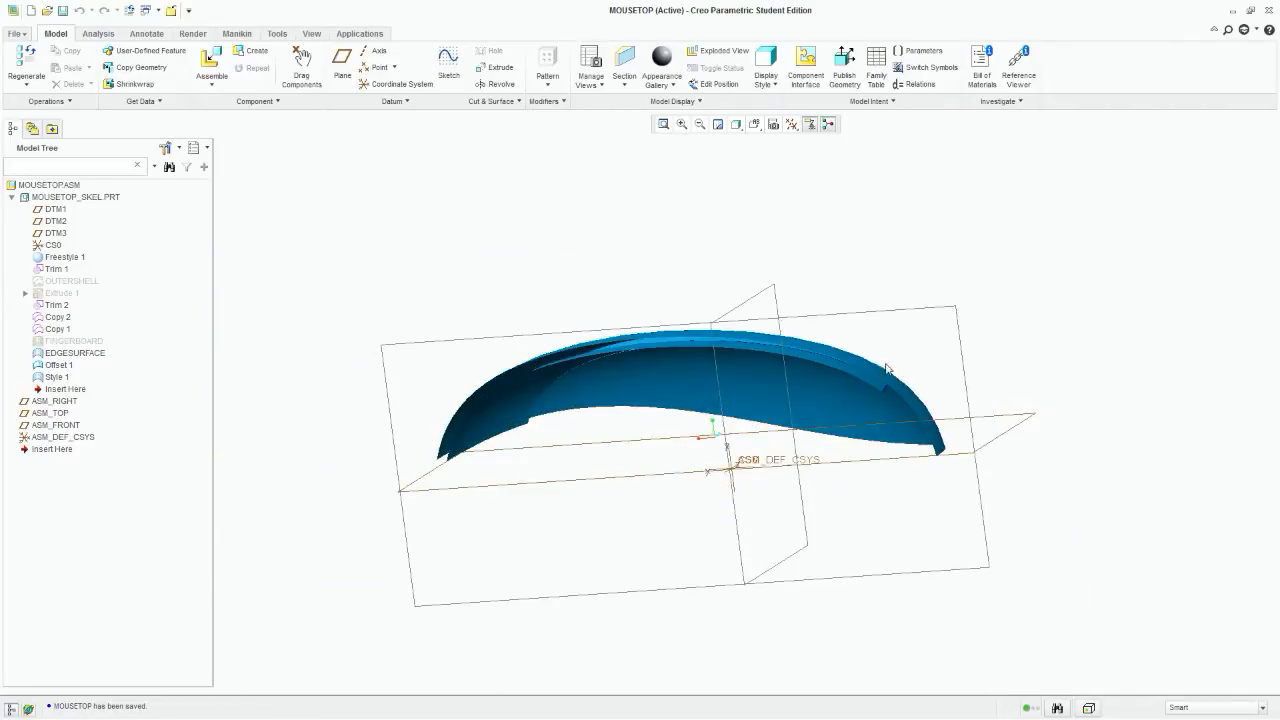
middle_drag(923, 317, 850, 452)
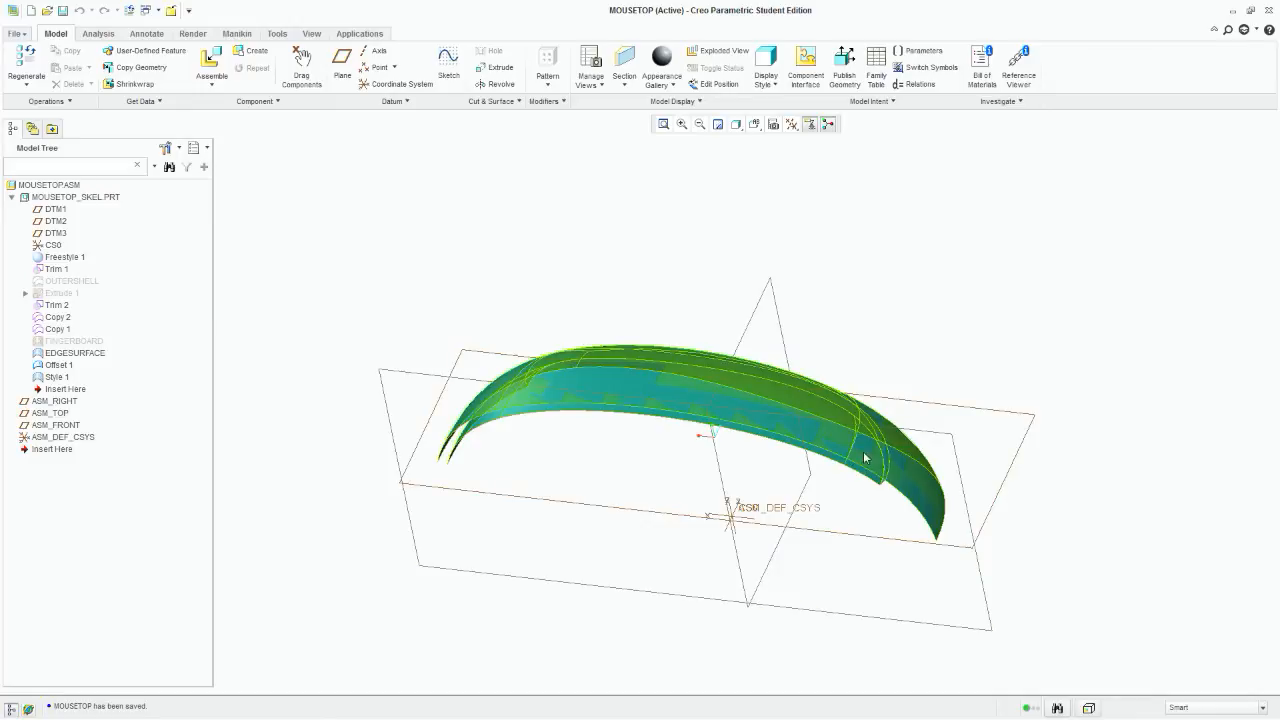
click(1021, 451)
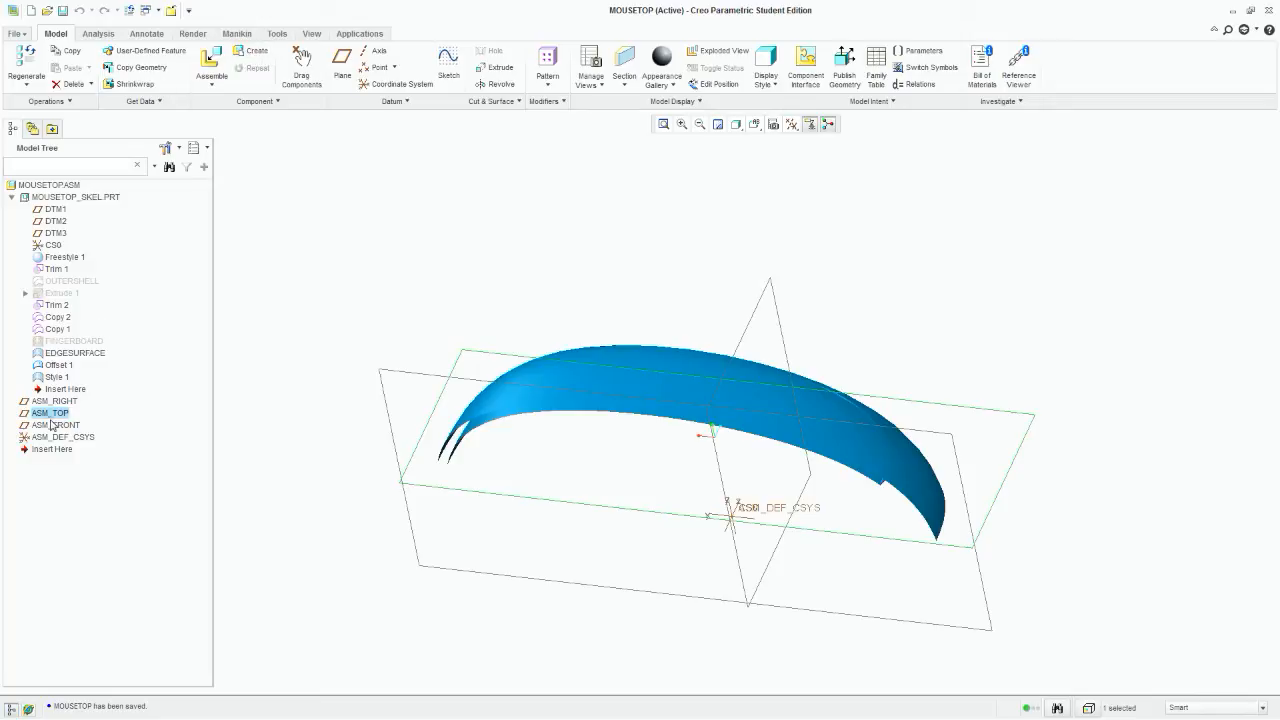
right_click(30, 204)
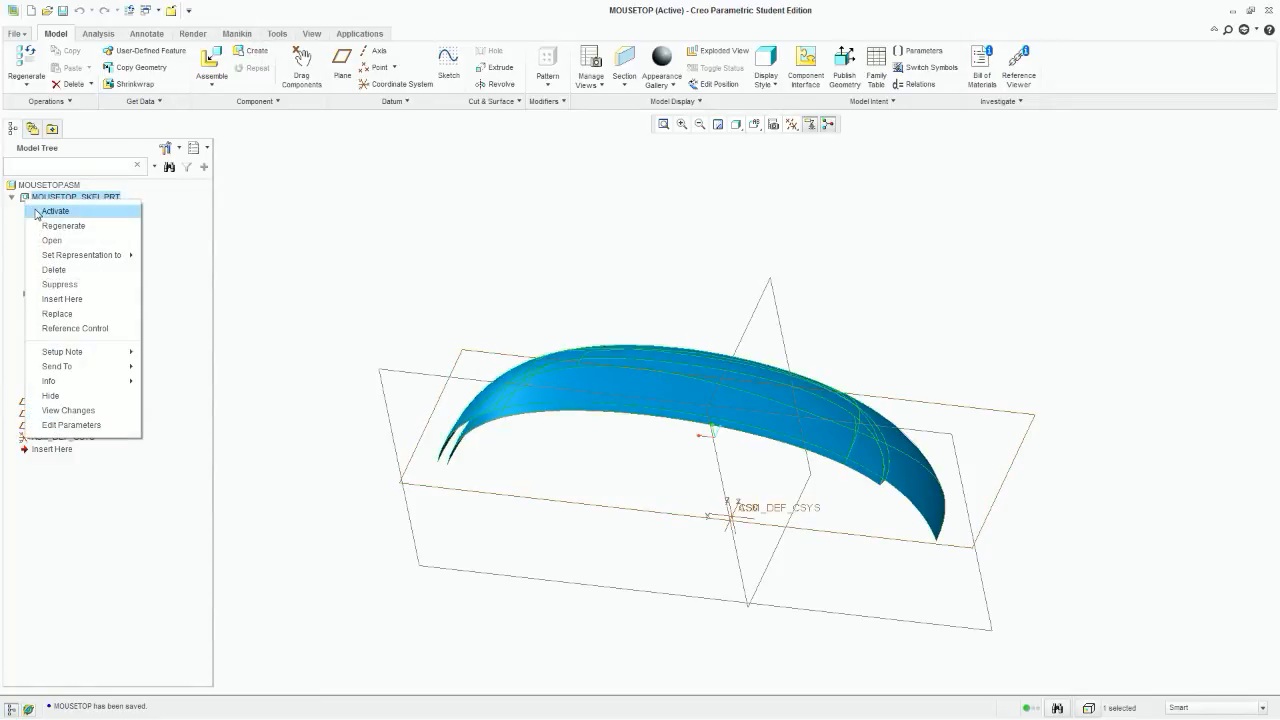
click(40, 212)
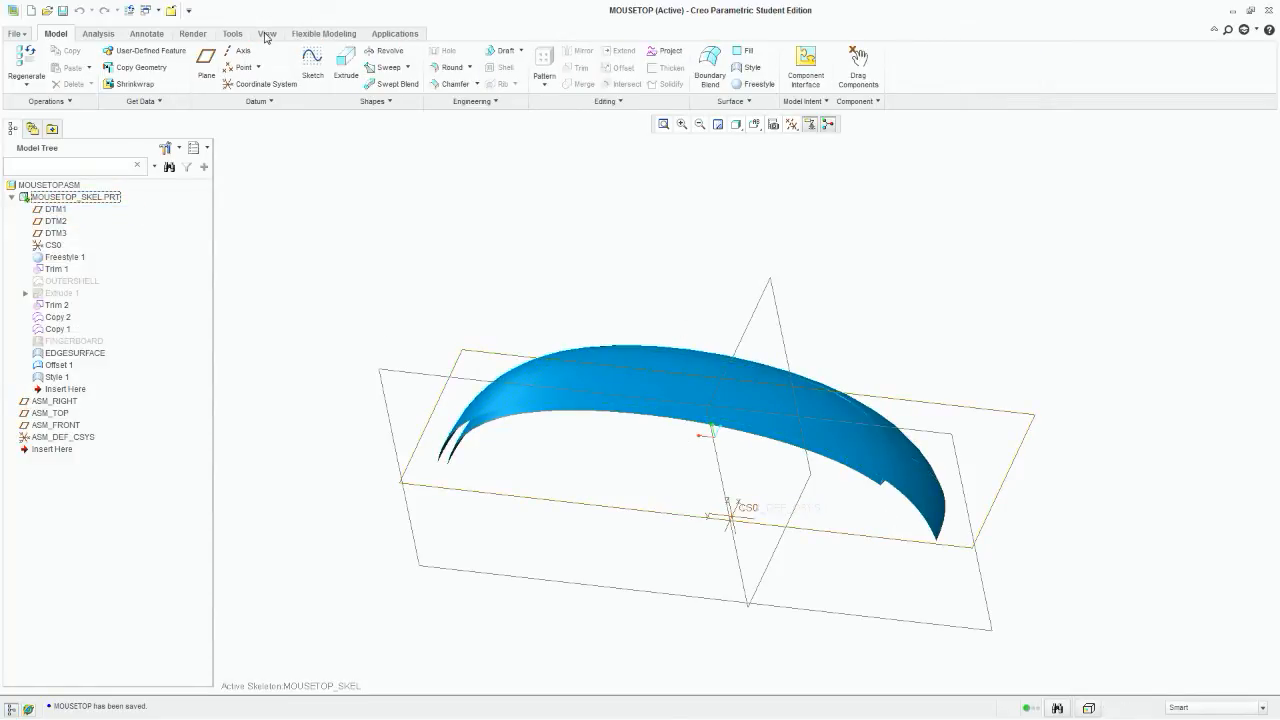
click(145, 12)
click(136, 32)
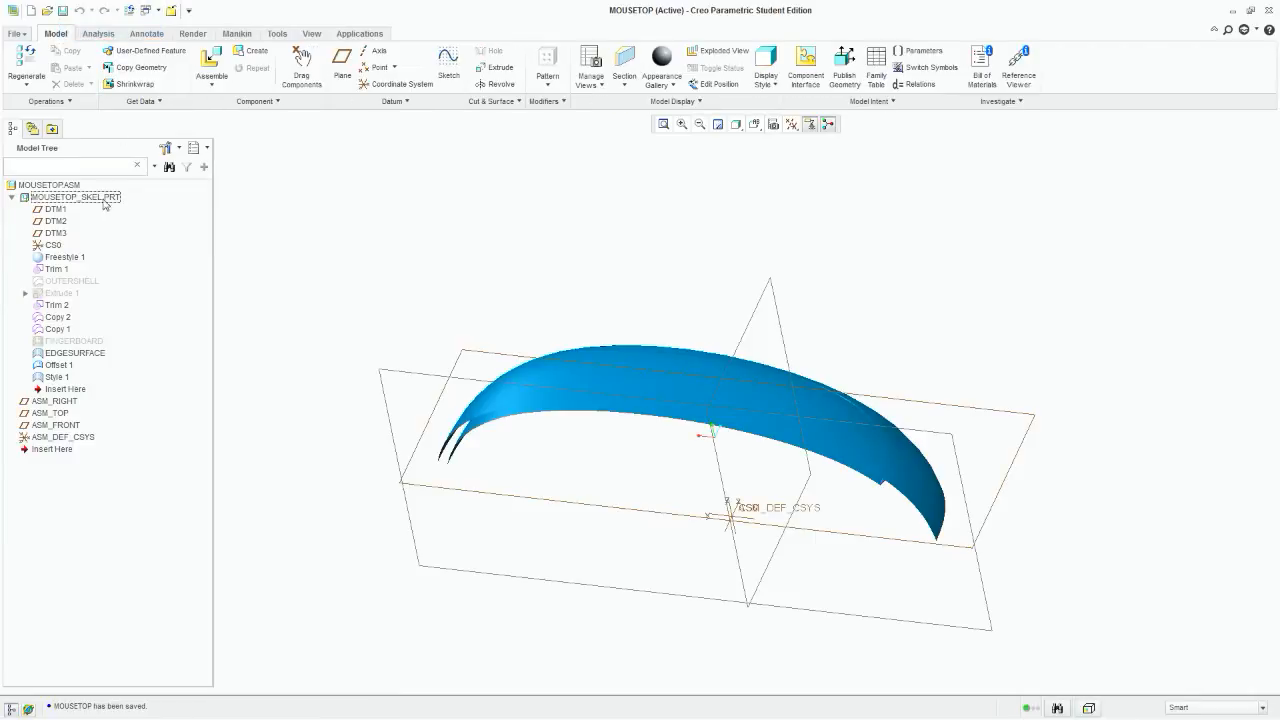
right_click(66, 186)
click(68, 198)
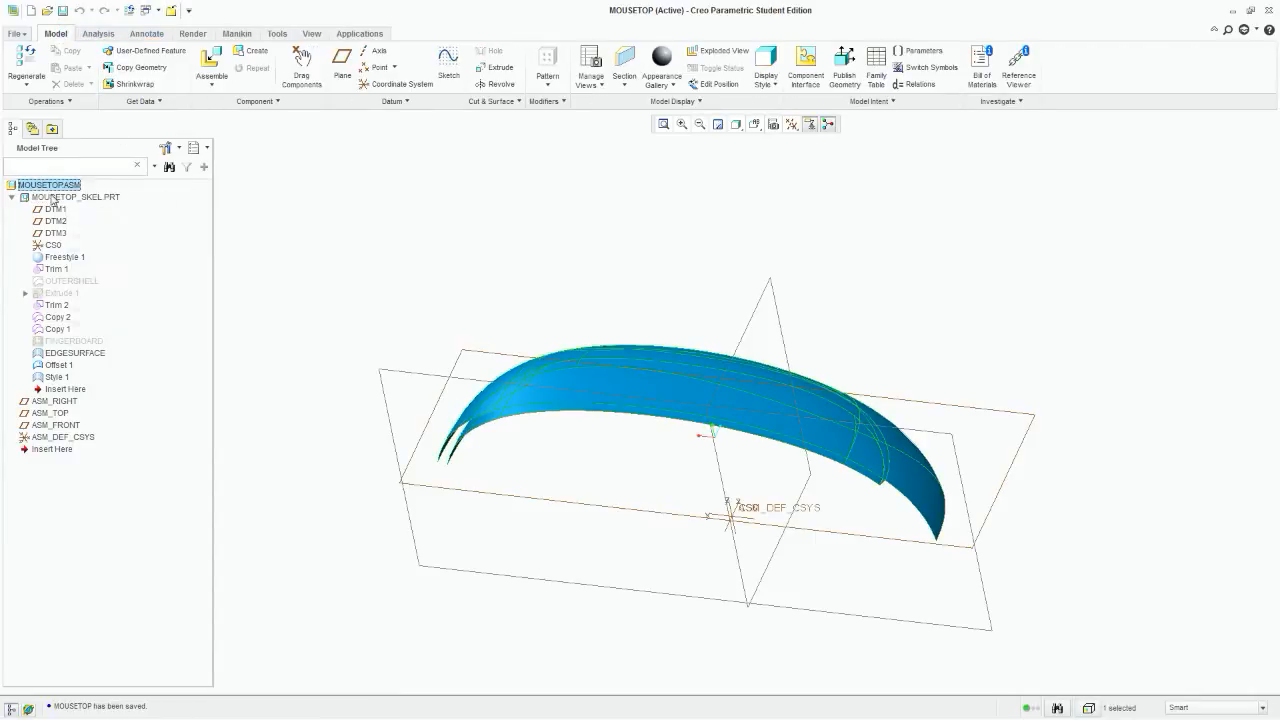
Step: Activate MOUSETOP_SKEL.PRT and start an Extrude with its sketch on DTM3, oriented square to the sketch plane
right_click(68, 198)
click(70, 207)
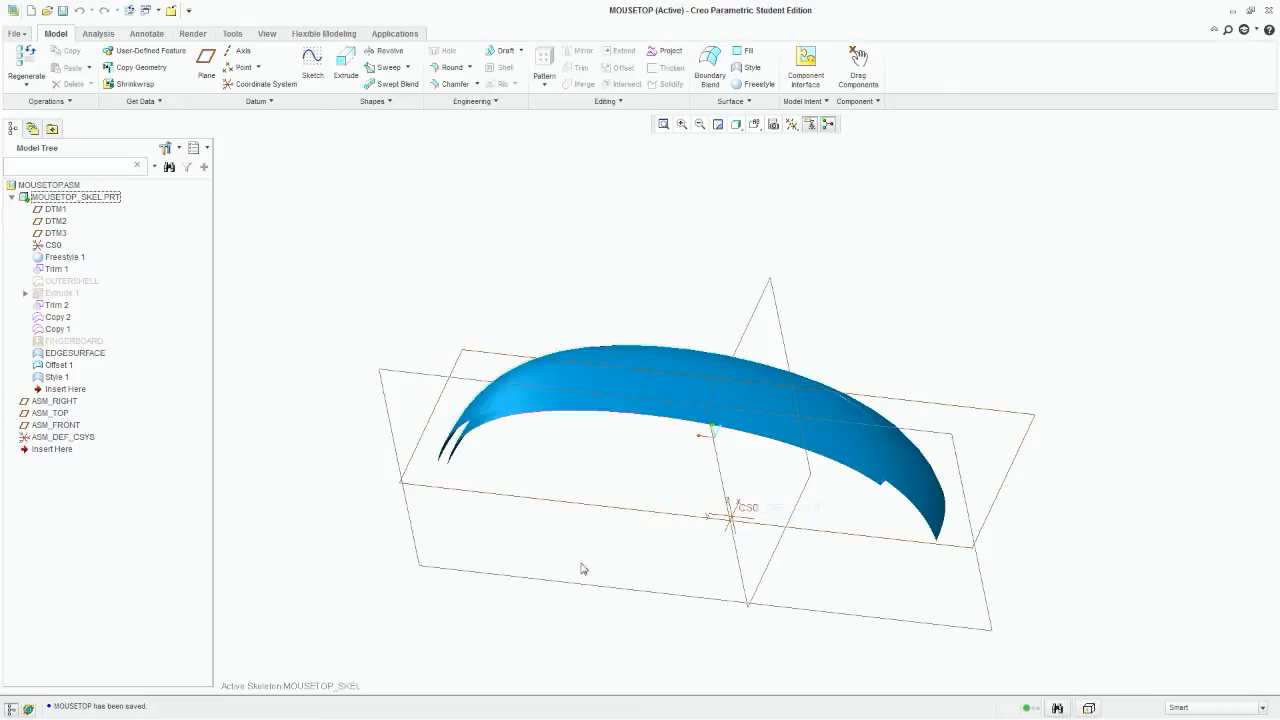
click(782, 528)
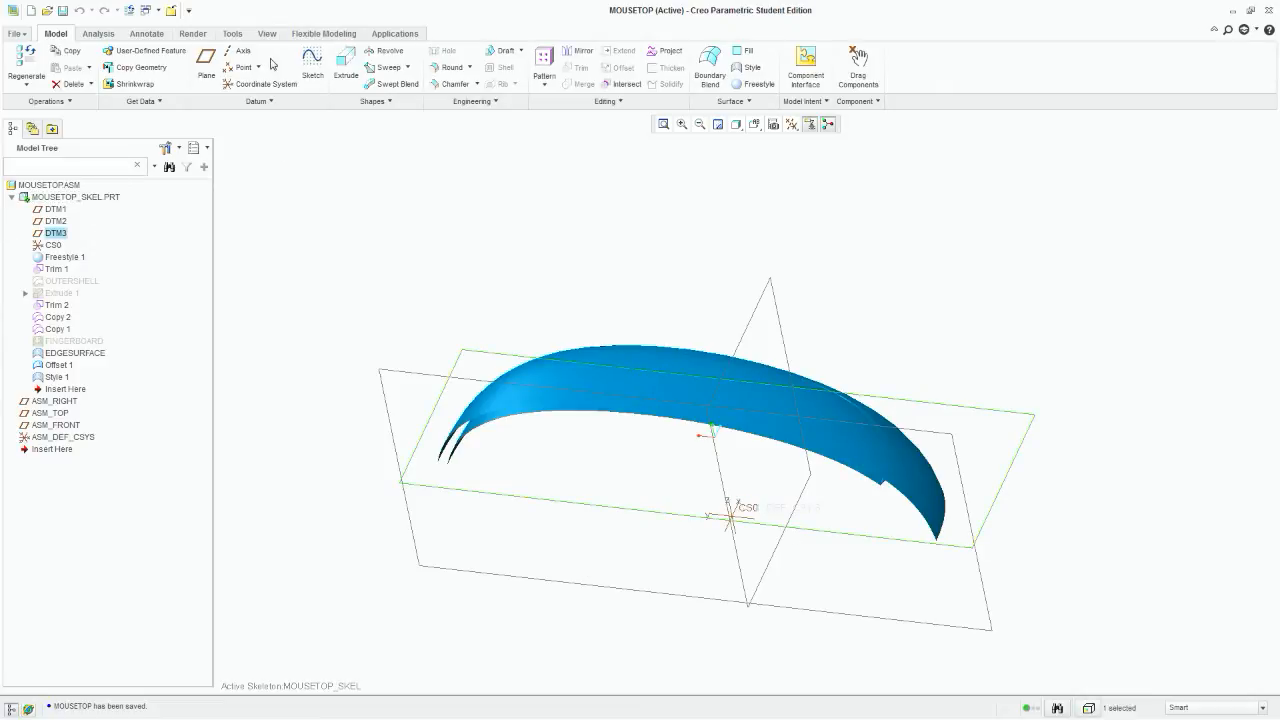
click(346, 66)
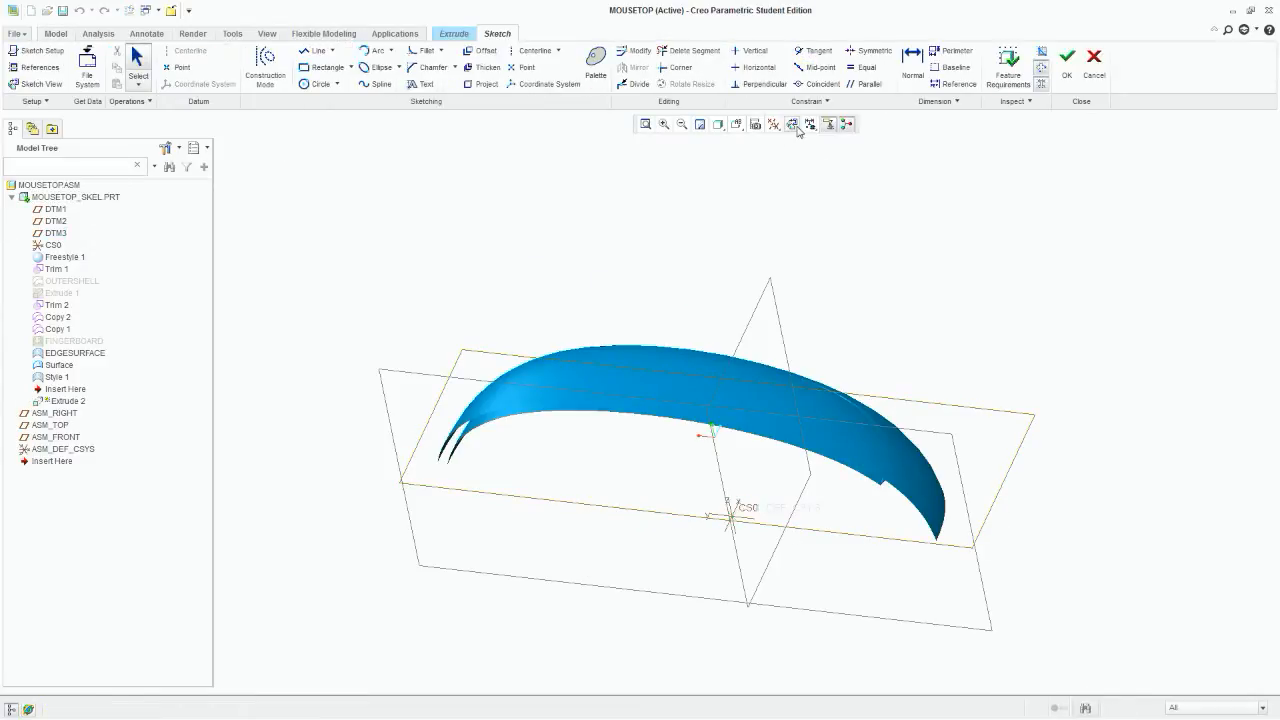
click(792, 125)
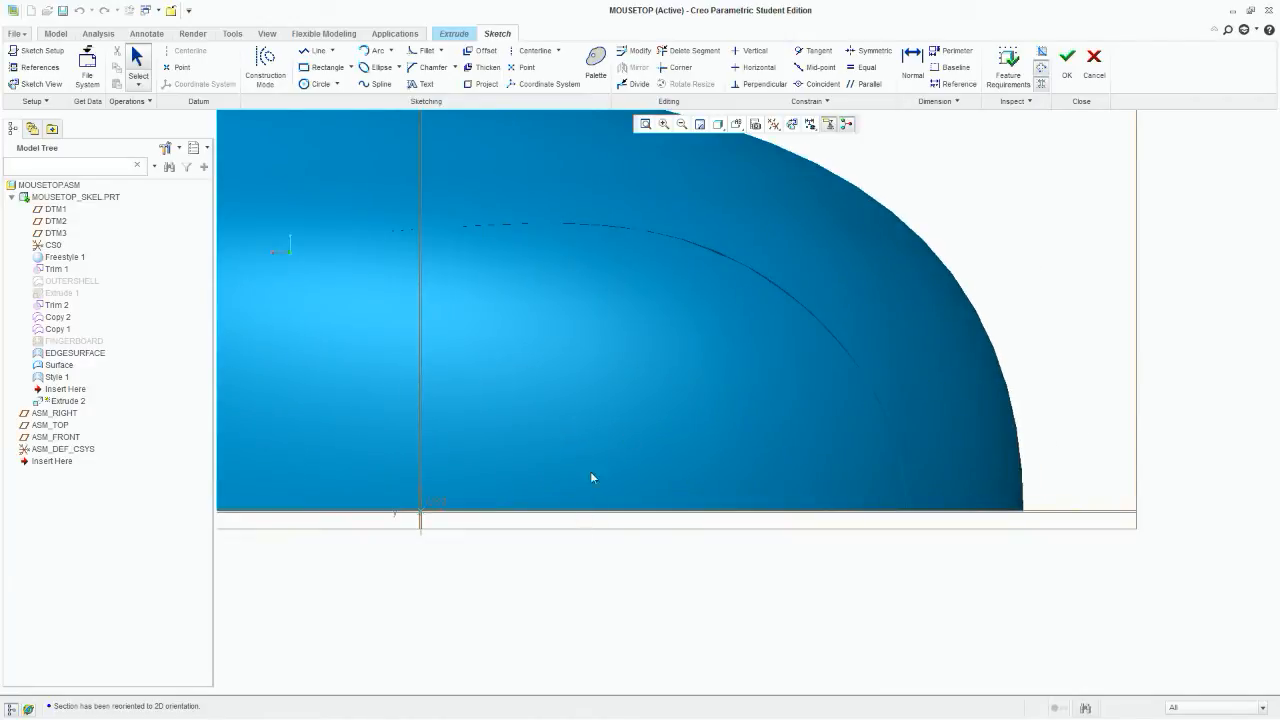
Step: Sketch a slightly inclined line about 40.8 long across the rounded end of the shell, just above its straight edge
click(314, 50)
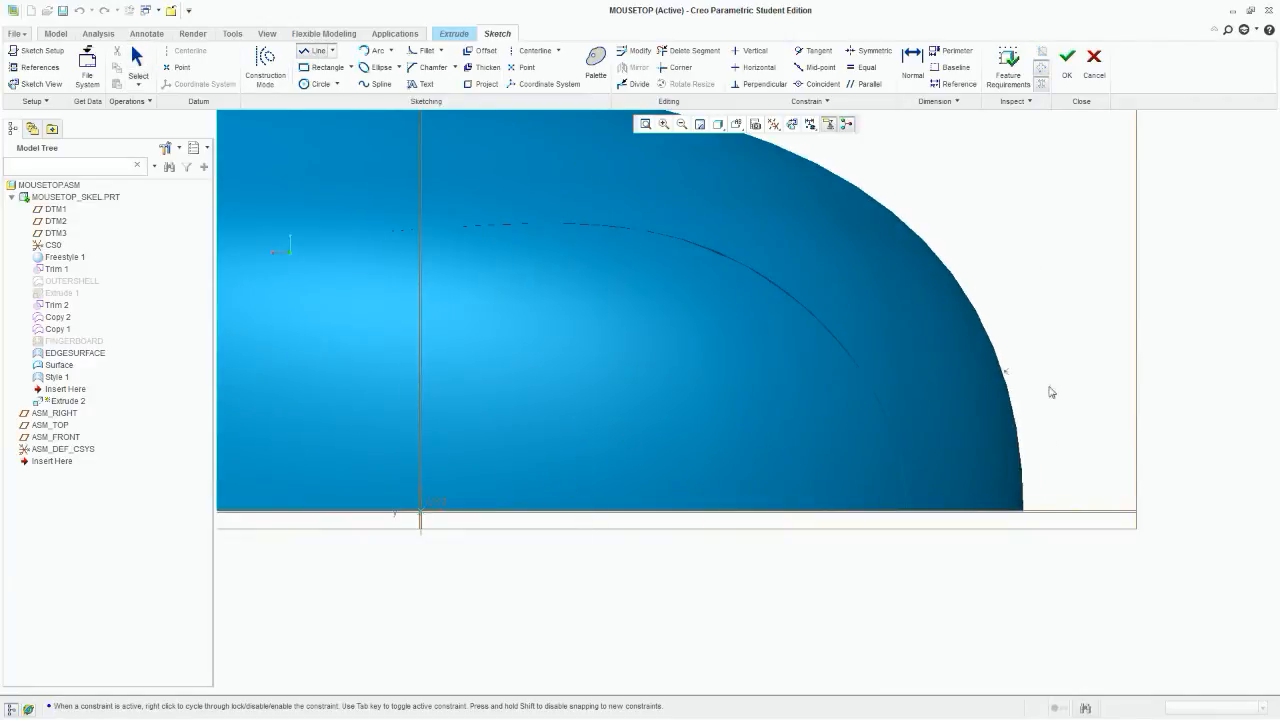
click(1069, 449)
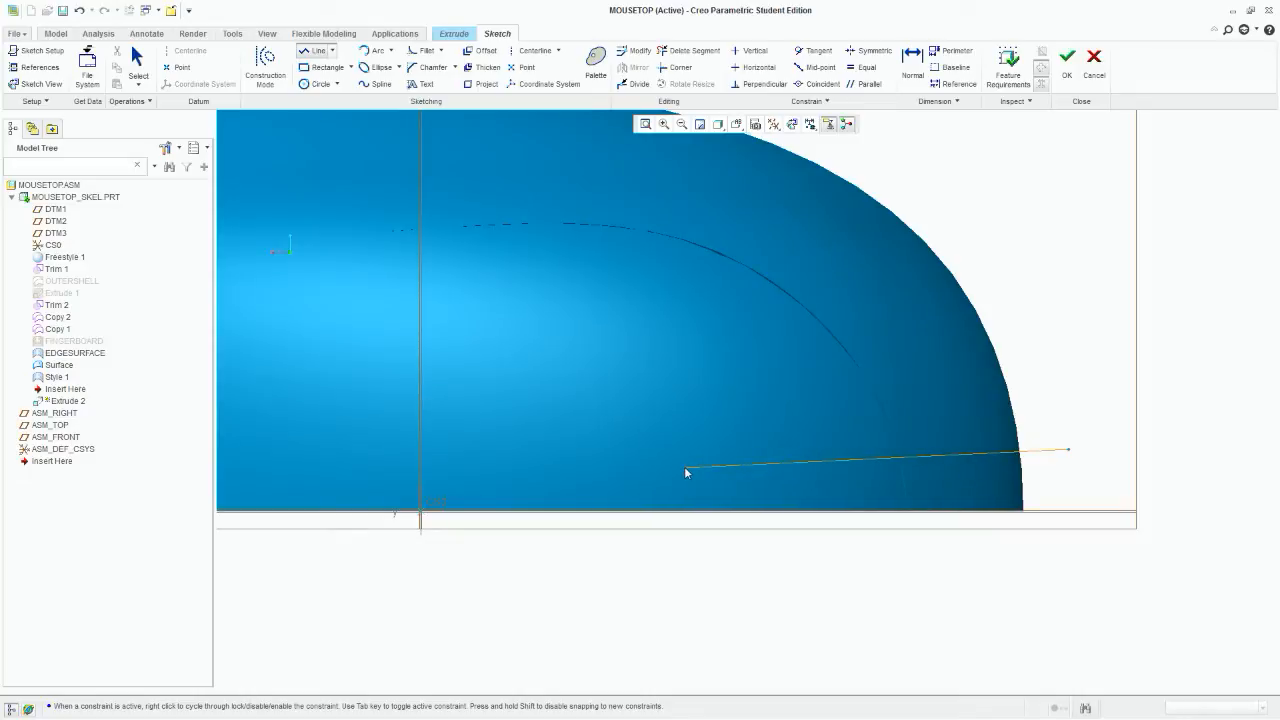
scroll(796, 366, up, 2)
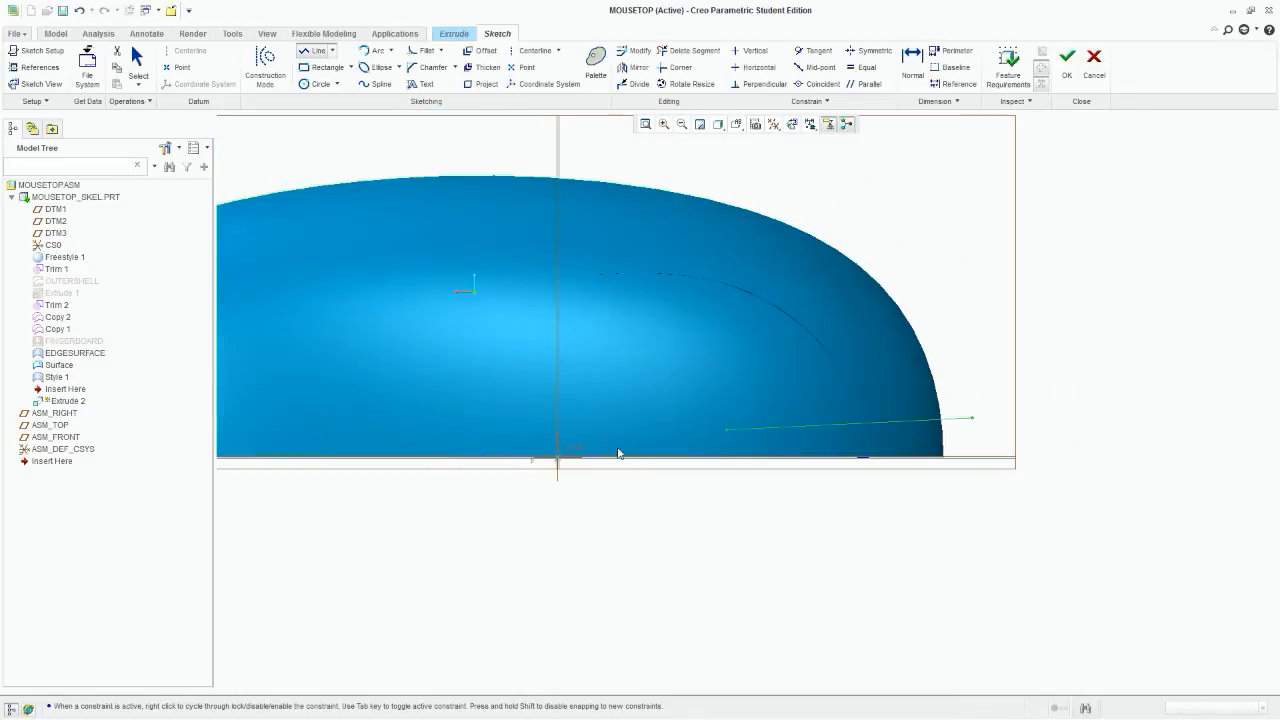
Step: Draw a horizontal construction line about 74.6 long from the CS0 origin along the shell's straight edge, and leave construction mode
scroll(618, 453, down, 1)
key(g)
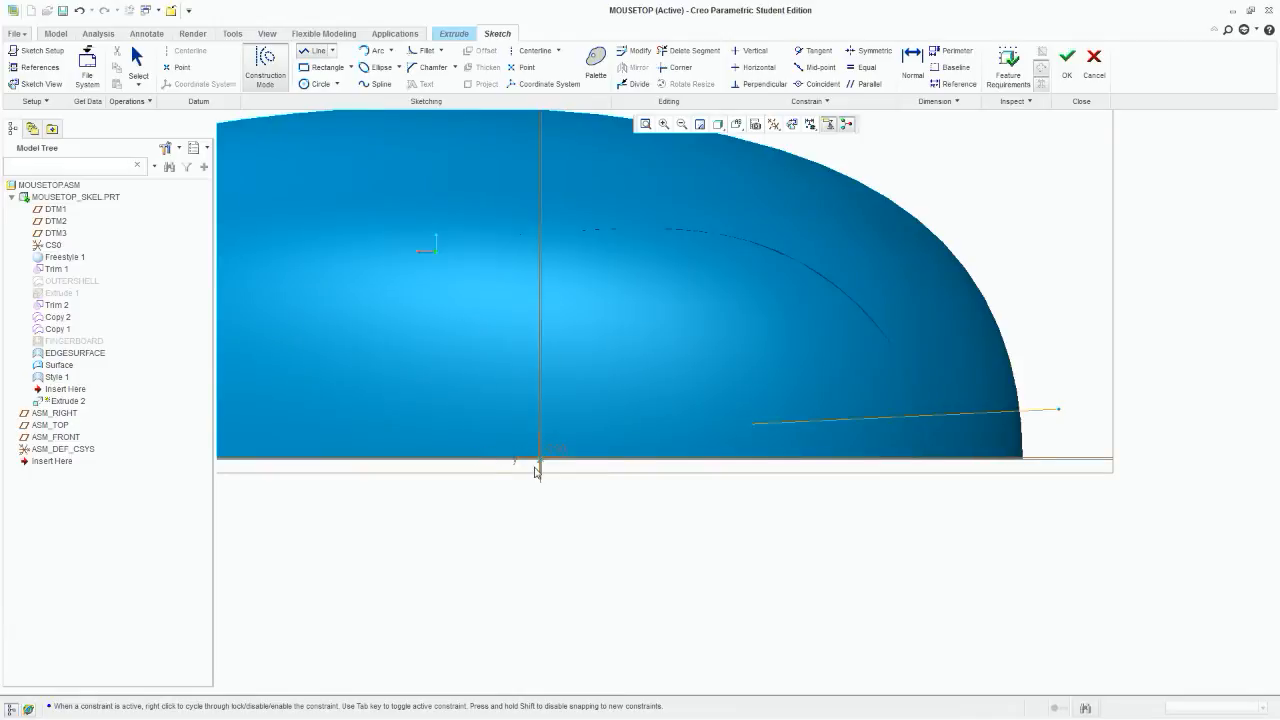
click(539, 459)
click(1104, 459)
middle_click(1146, 450)
click(271, 58)
Step: Add the datum plane running through CS0 along the shell's straight edge as a sketch reference and solve the references
click(36, 67)
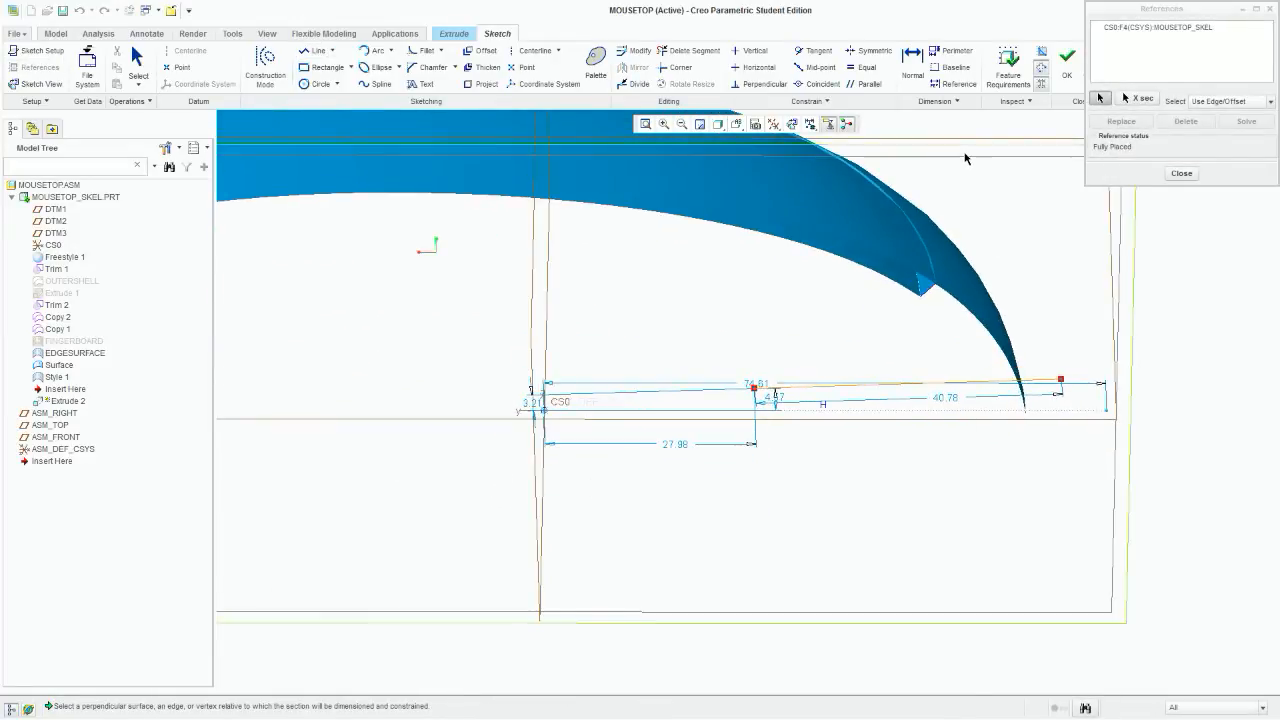
click(963, 162)
click(1246, 122)
click(1182, 173)
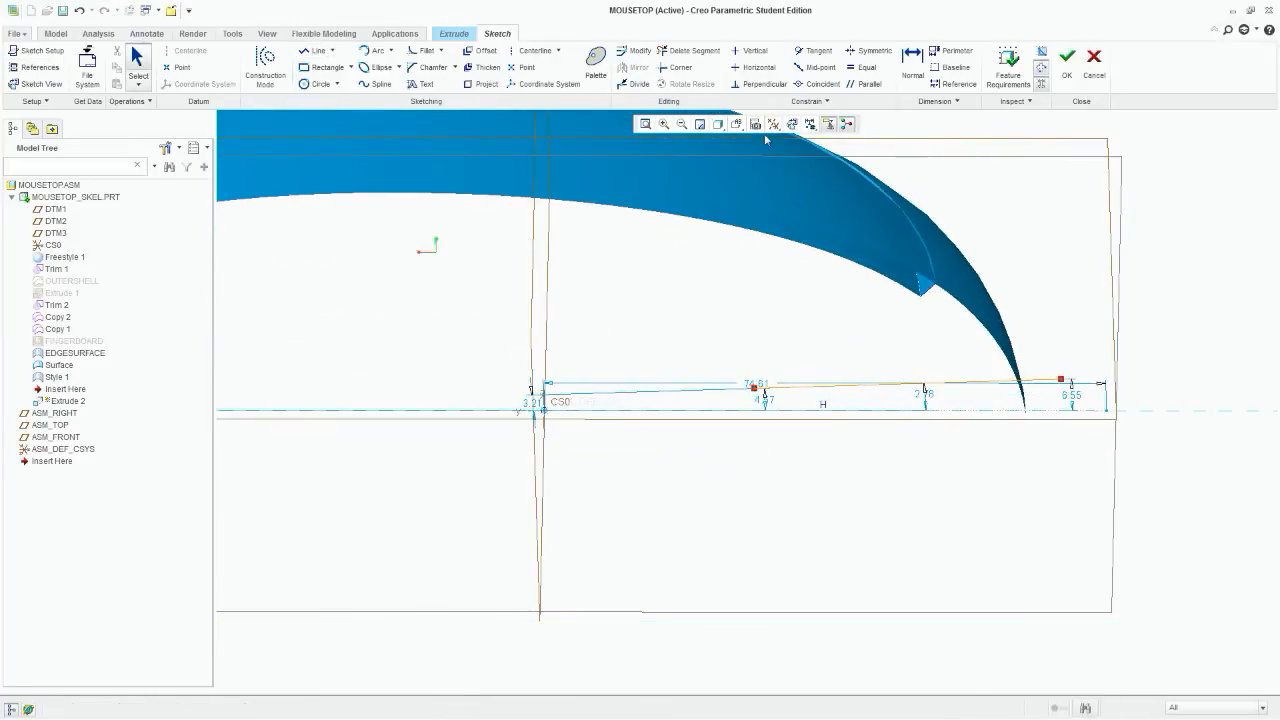
click(792, 124)
scroll(748, 426, down, 3)
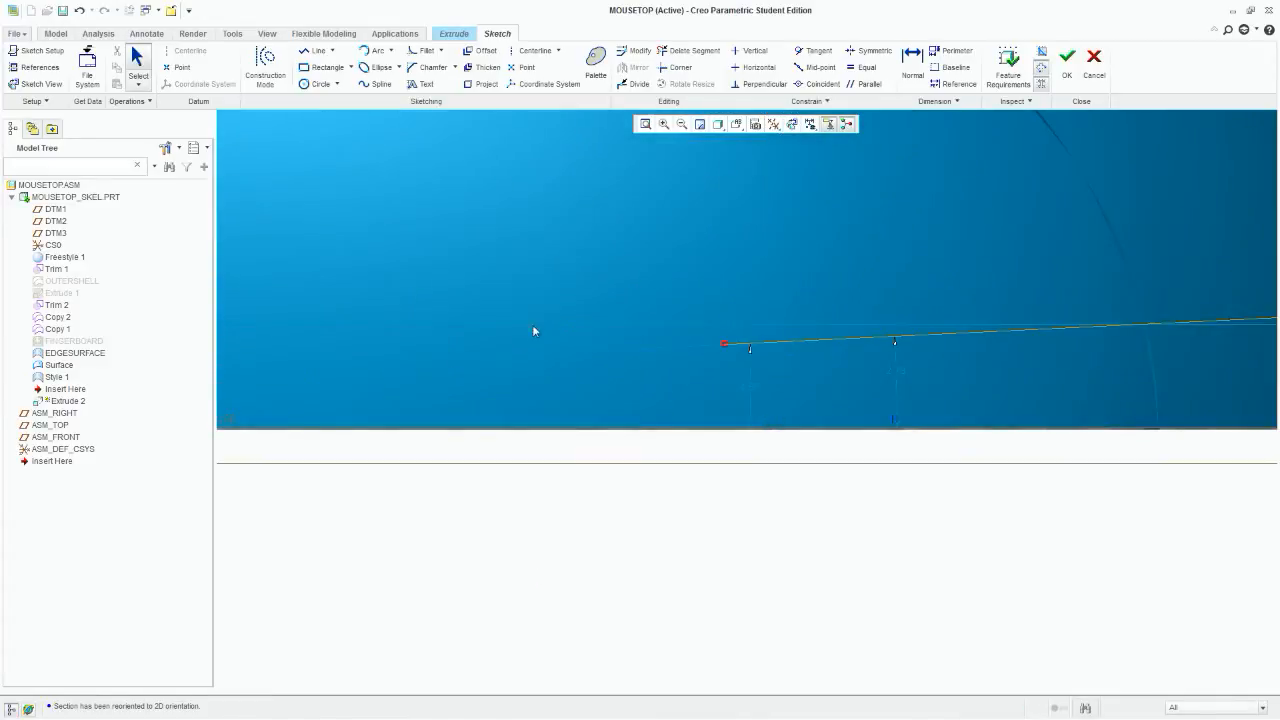
Step: Draw an arc of about 4.58 radius, tangent to the line's inner end and curving down toward the shell's straight edge
click(372, 50)
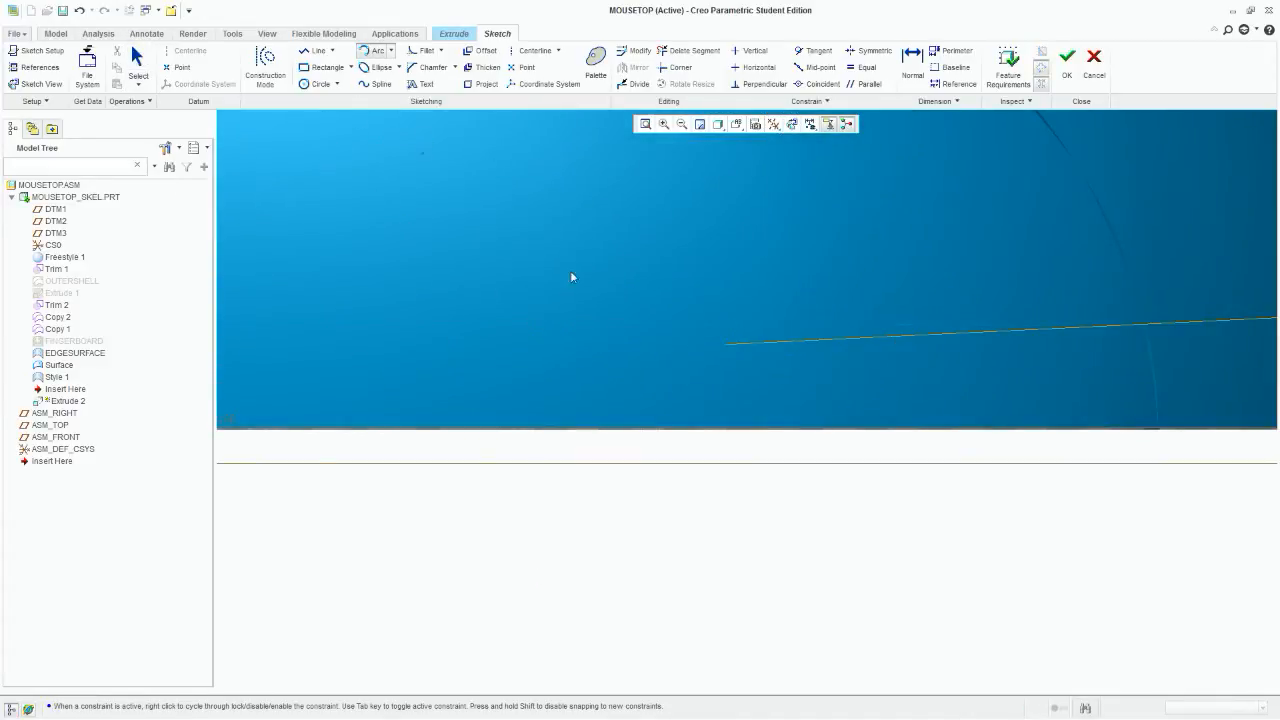
click(723, 346)
scroll(571, 266, down, 5)
middle_drag(817, 437, 751, 369)
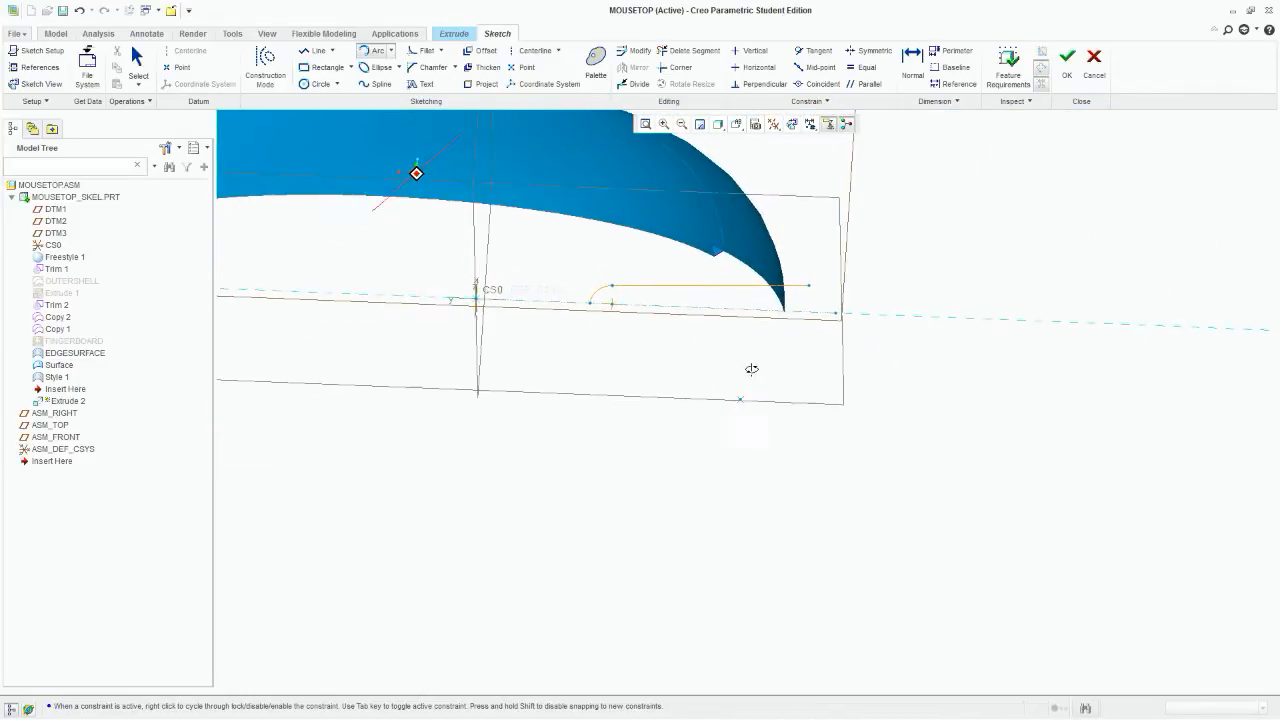
Step: Finish the sketch as an open surface section and complete the extrusion at a depth of 50.33
click(1067, 62)
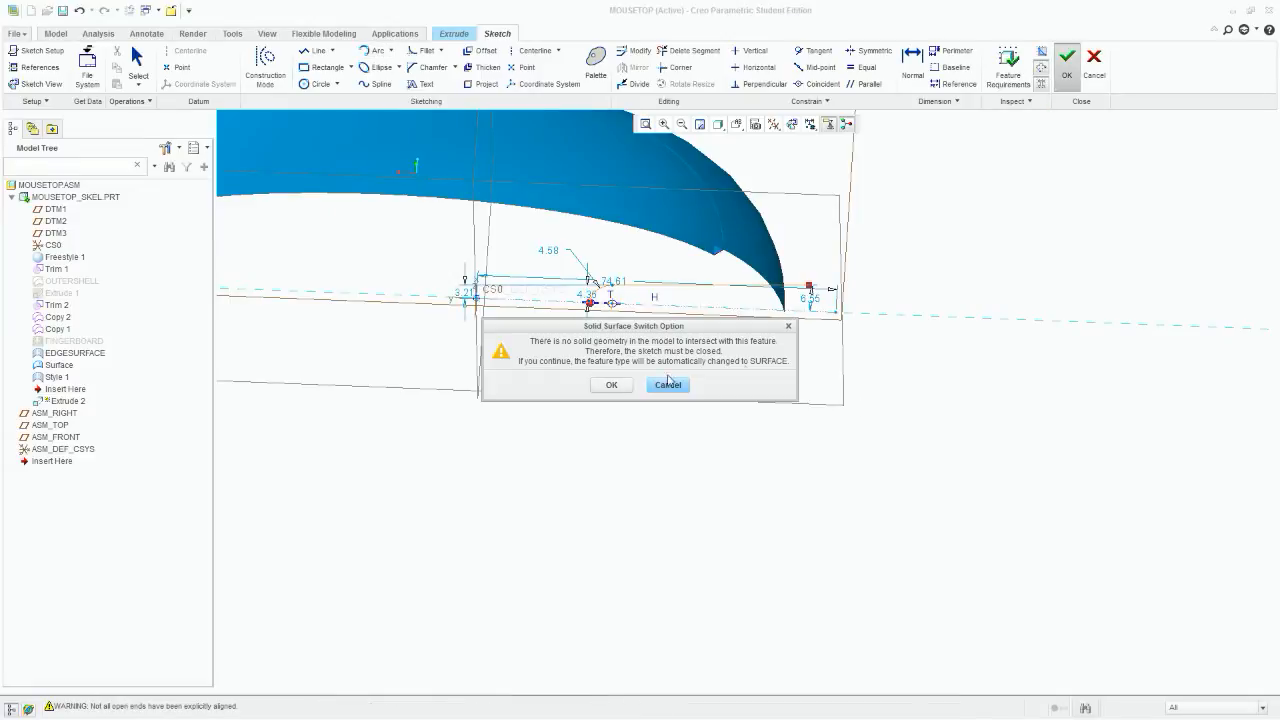
click(625, 386)
middle_drag(820, 449, 810, 369)
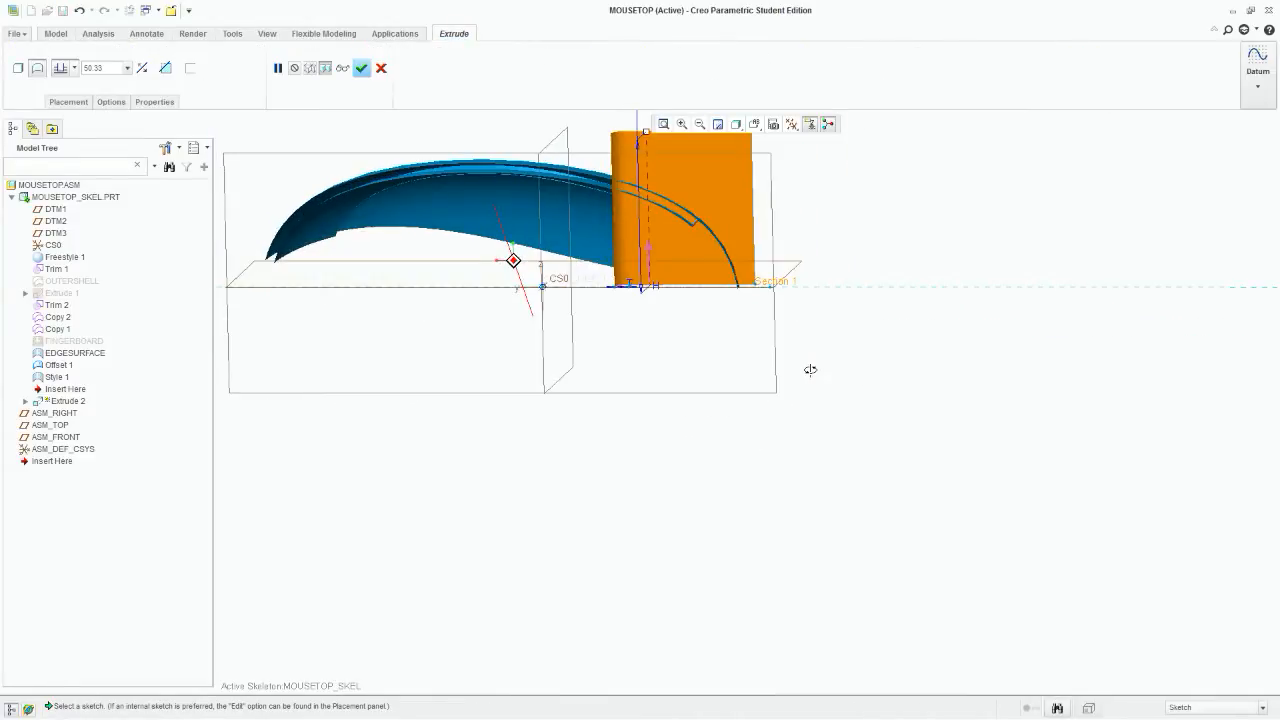
click(364, 67)
Step: Merge the copied shell quilt with the extruded surface by intersection, keeping the portion below the intersection curve
mouse_move(894, 266)
middle_down()
mouse_move(880, 191)
mouse_move(918, 286)
mouse_move(800, 257)
mouse_move(797, 283)
mouse_move(854, 263)
mouse_move(889, 289)
mouse_move(869, 263)
mouse_move(910, 322)
middle_up()
scroll(702, 218, up, 3)
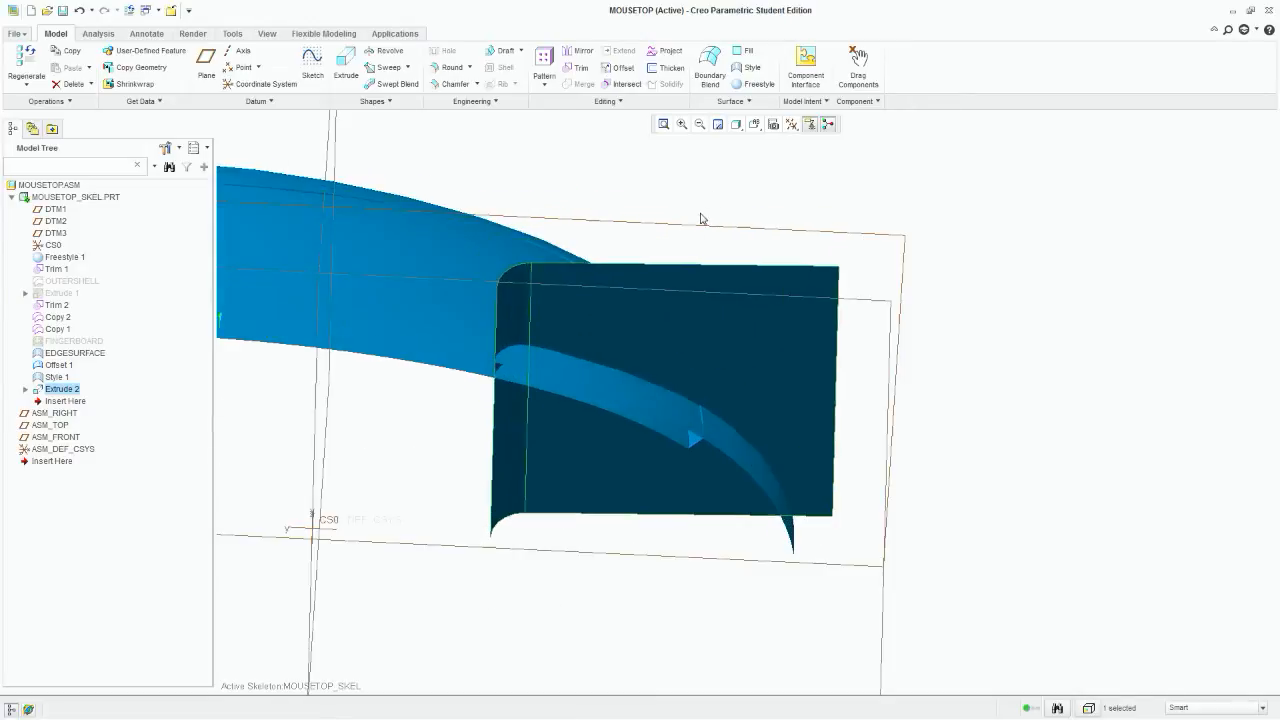
click(407, 308)
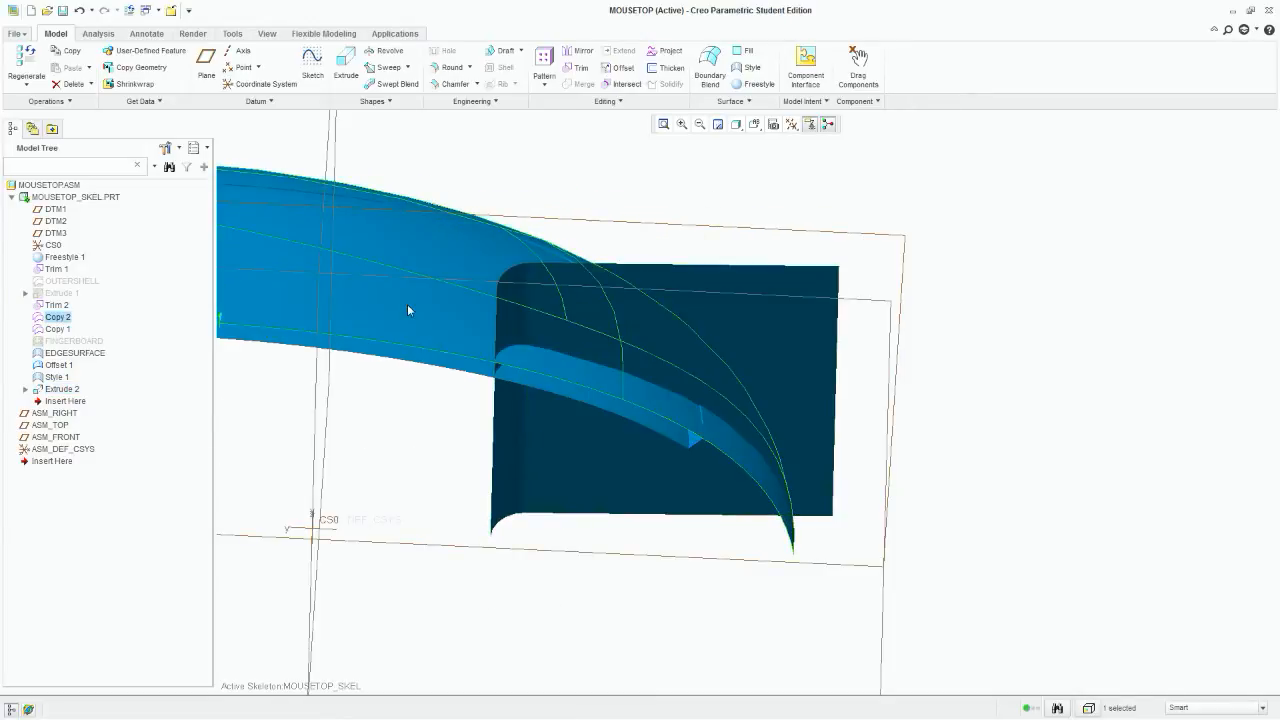
click(448, 298)
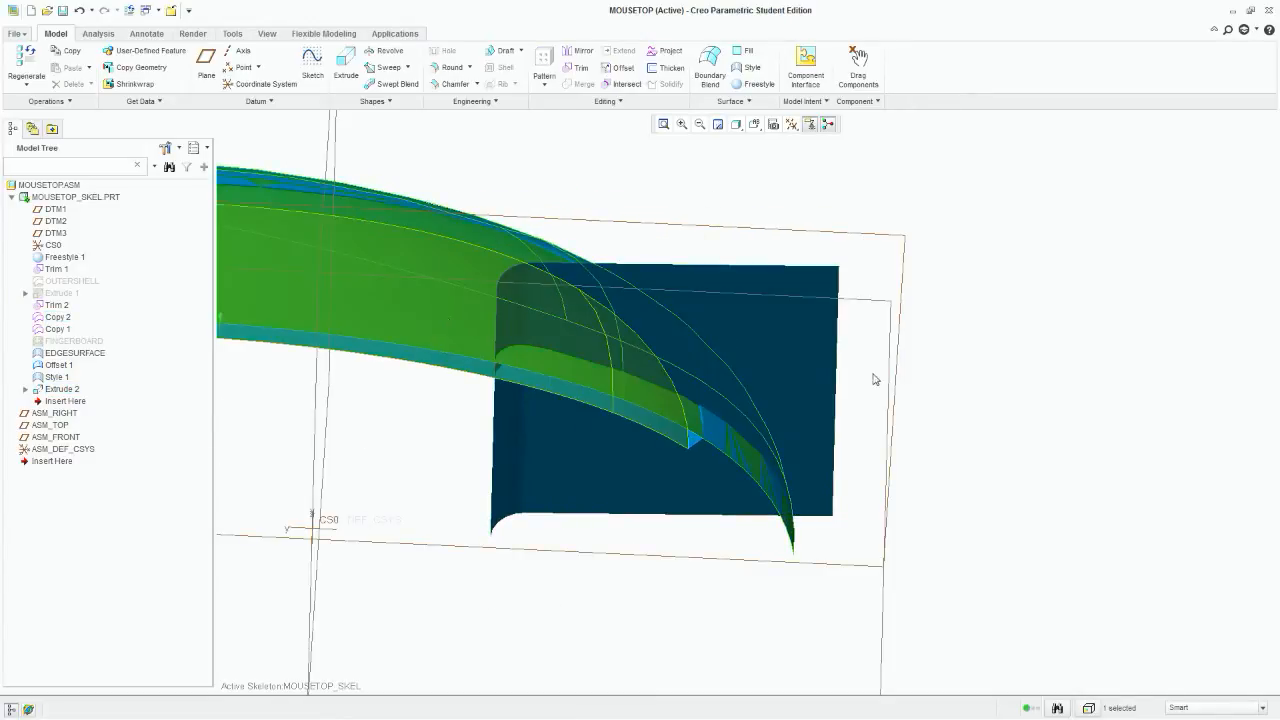
ctrl+click(801, 339)
click(583, 86)
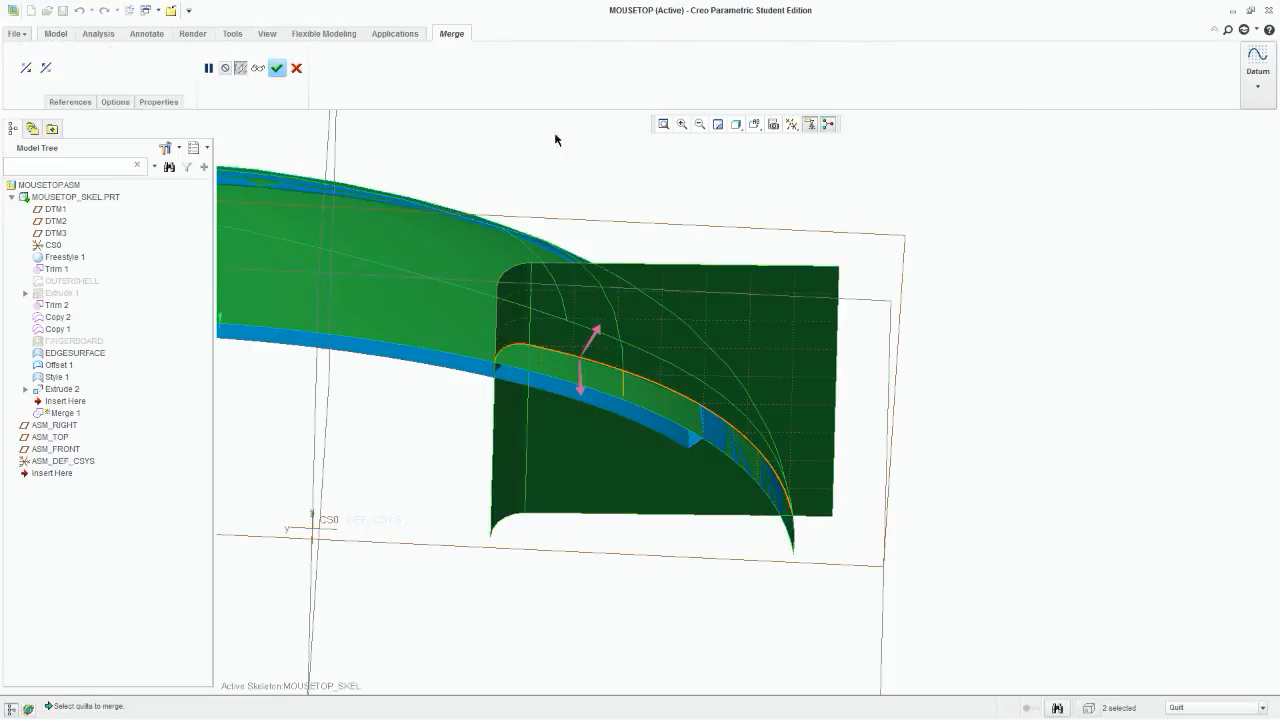
click(113, 101)
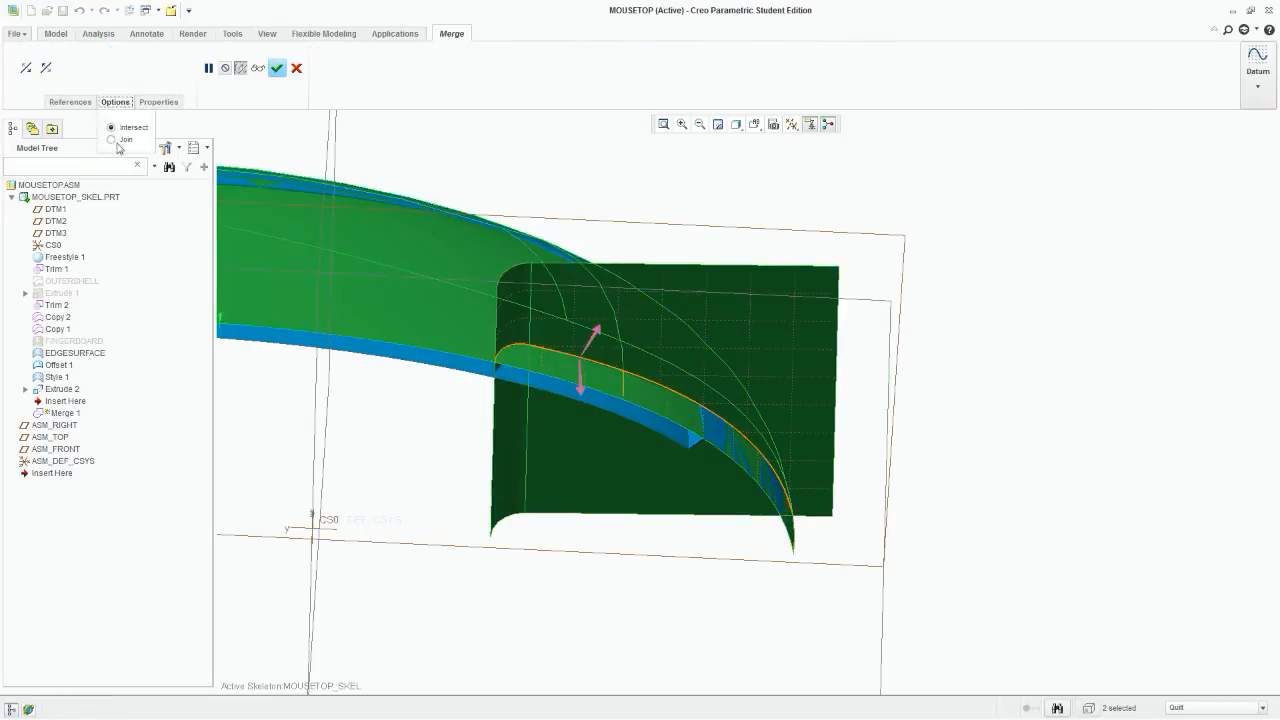
mouse_move(826, 277)
middle_down()
mouse_move(814, 251)
mouse_move(826, 281)
middle_up()
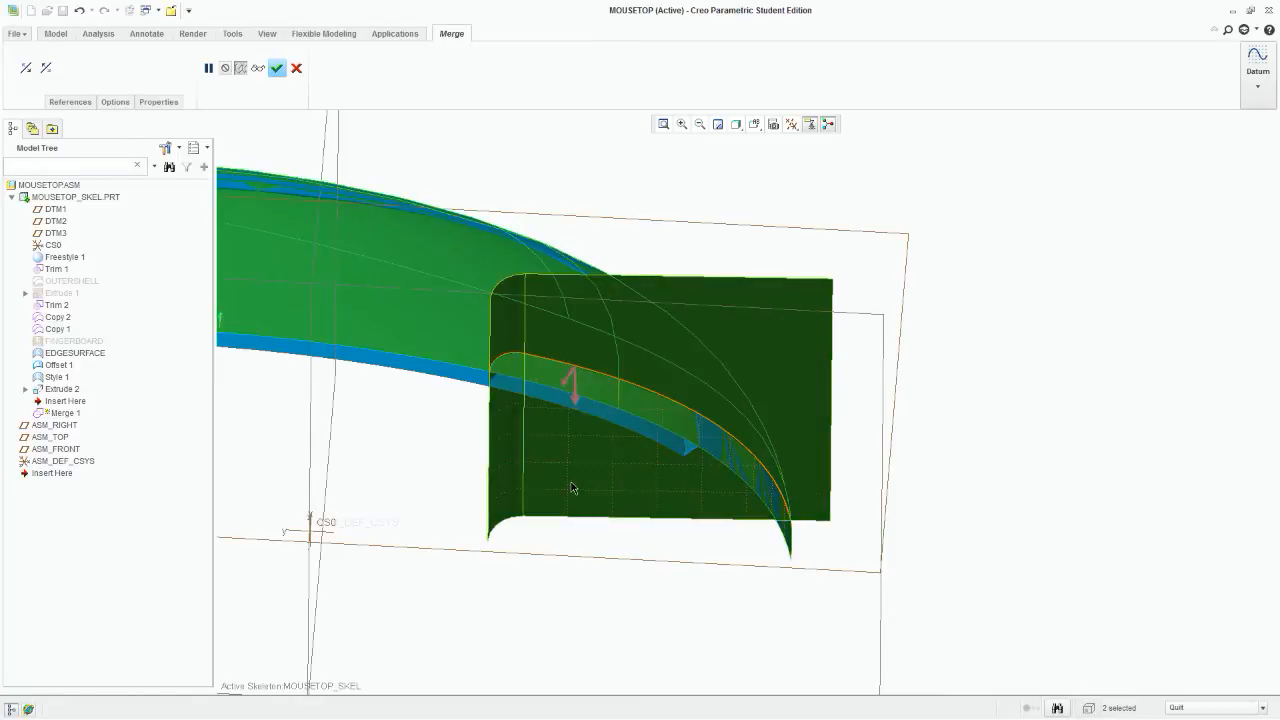
click(277, 69)
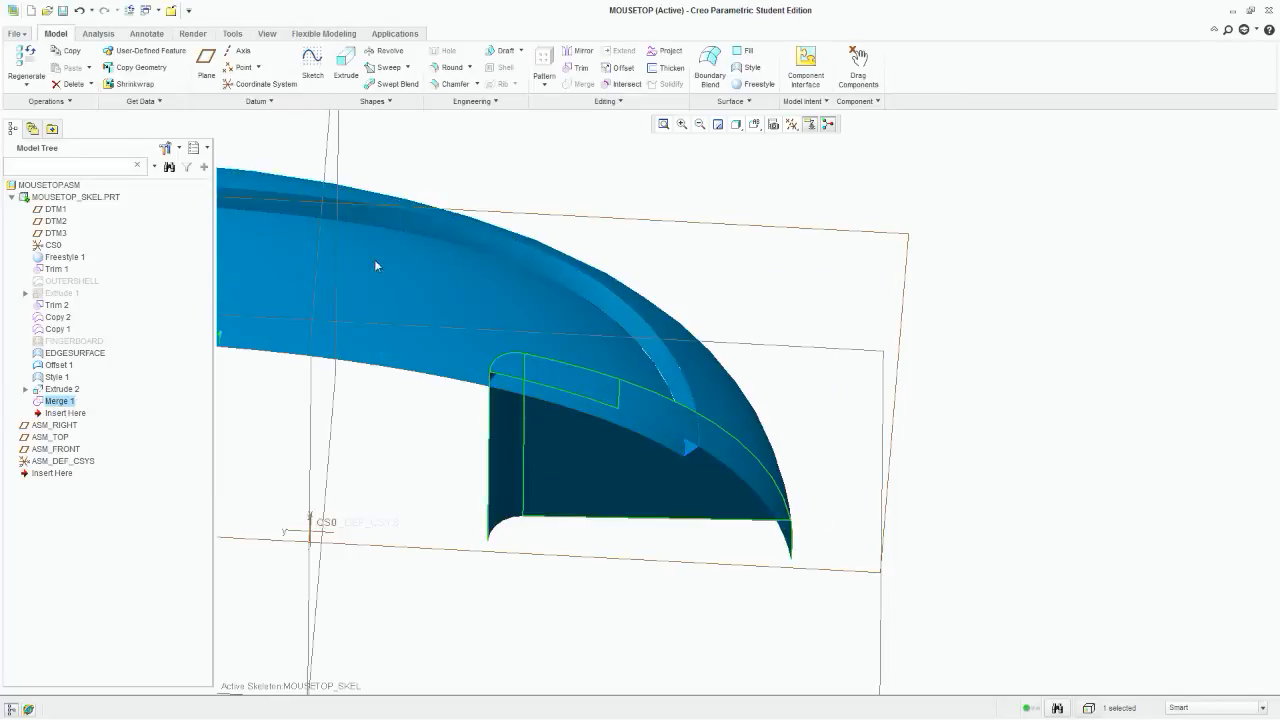
Step: Merge the inner shell surface, the narrow rim strip and the outer shell quilt into one quilt
mouse_move(600, 546)
middle_down()
mouse_move(800, 434)
mouse_move(794, 391)
mouse_move(803, 409)
mouse_move(602, 457)
middle_up()
click(474, 327)
middle_drag(474, 327, 576, 323)
click(572, 318)
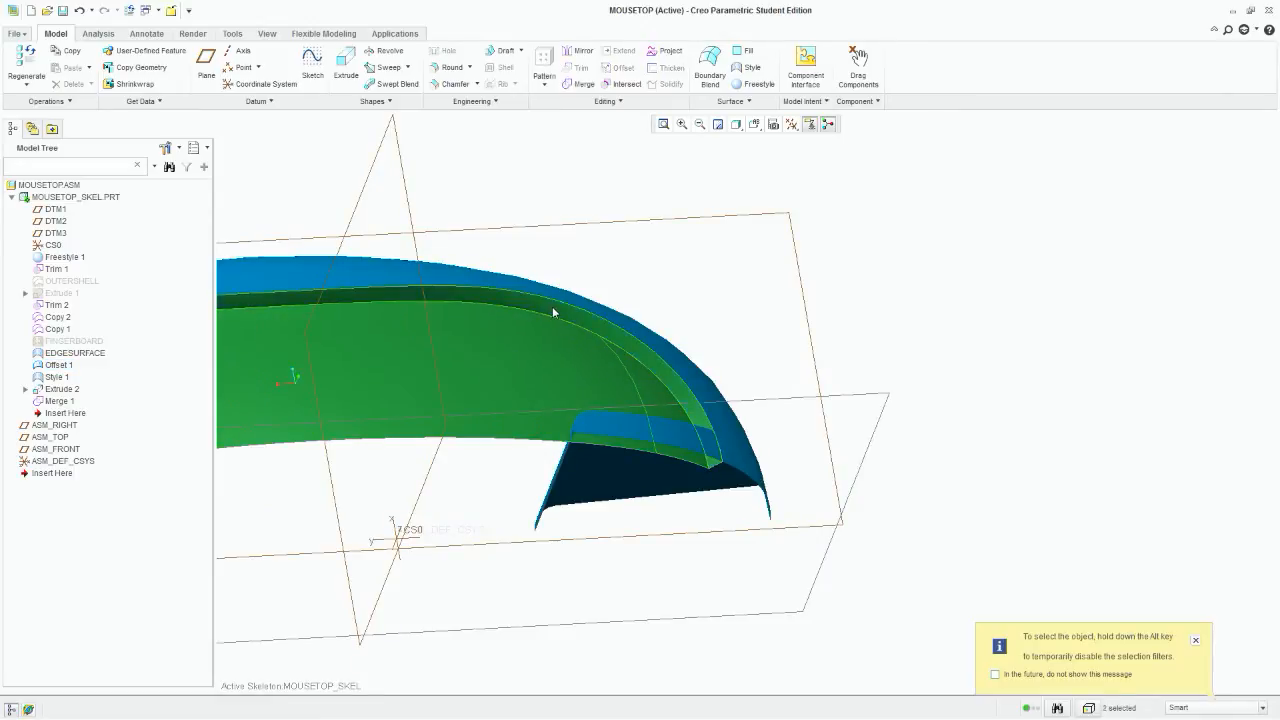
ctrl+click(552, 306)
ctrl+click(693, 366)
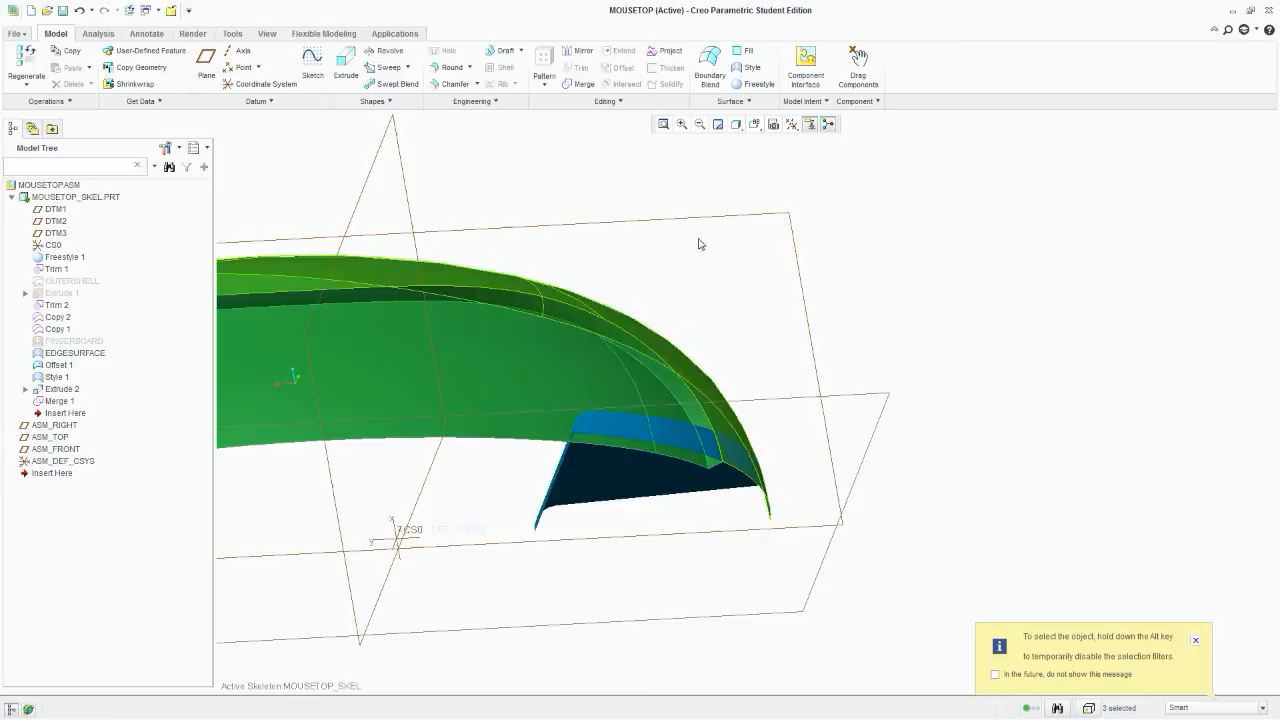
click(582, 84)
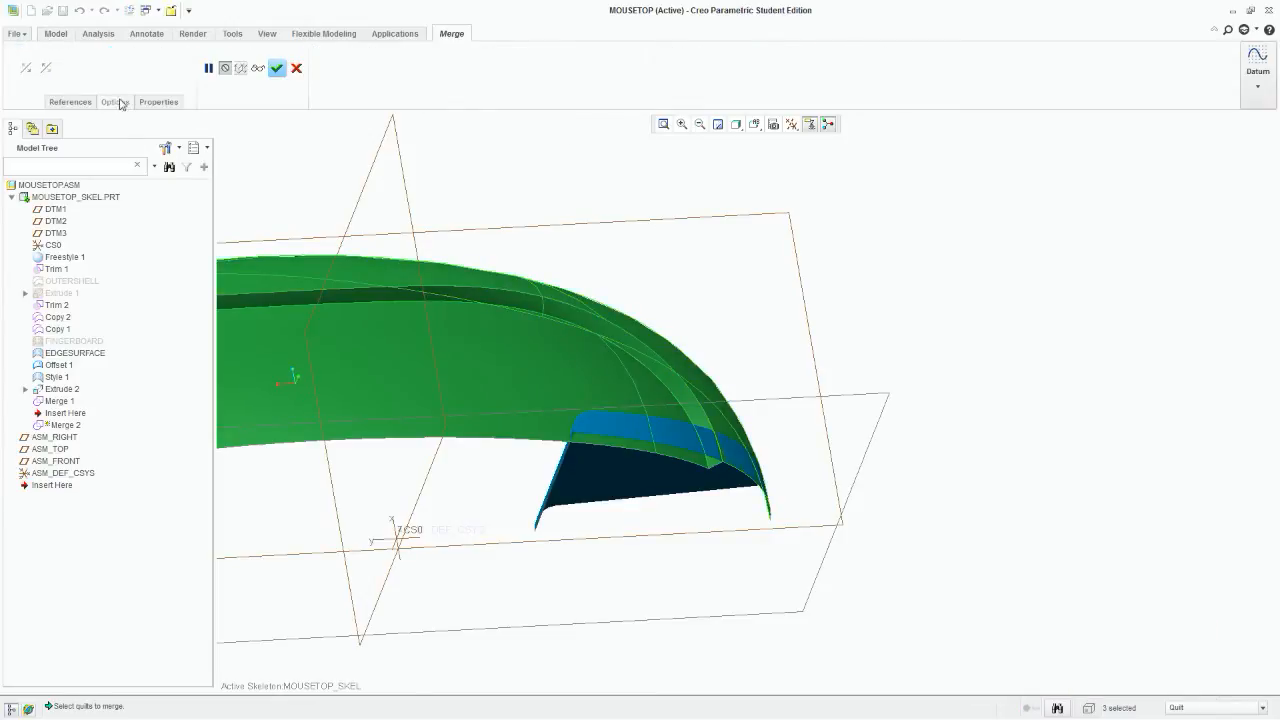
click(277, 69)
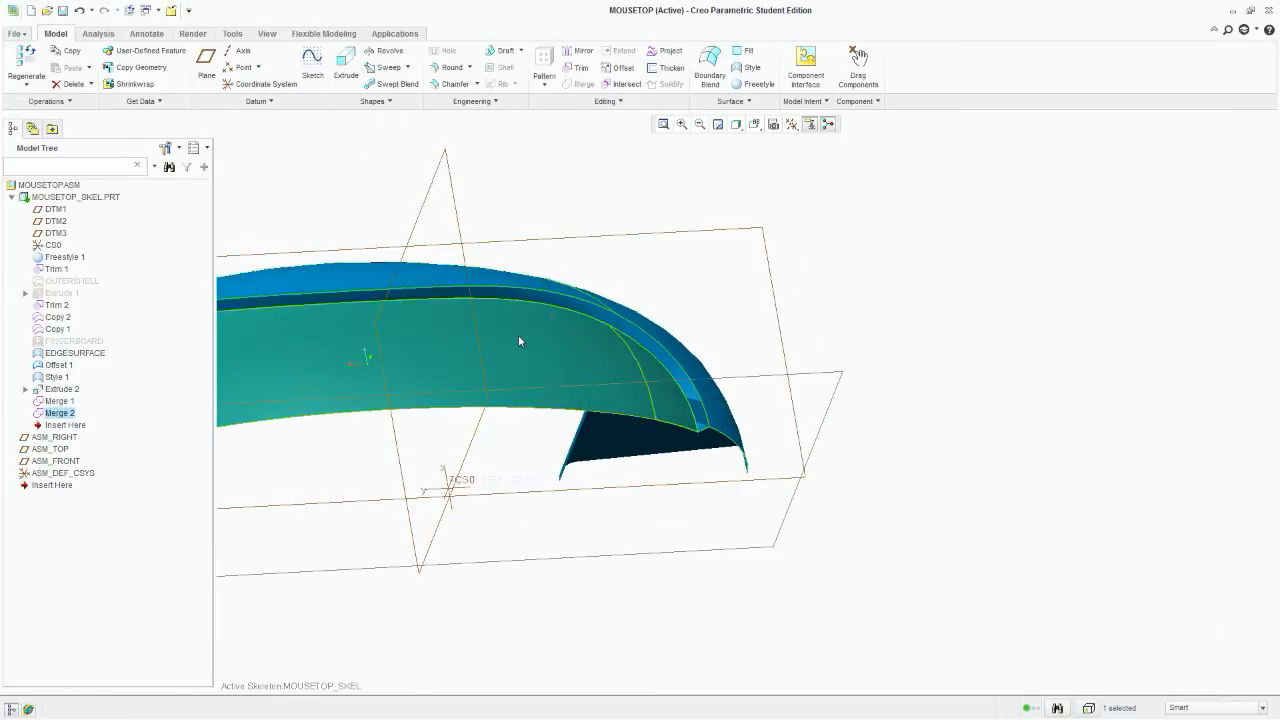
Step: Merge the combined shell quilt with the extruded end quilt using the Intersect option
middle_drag(663, 508, 654, 457)
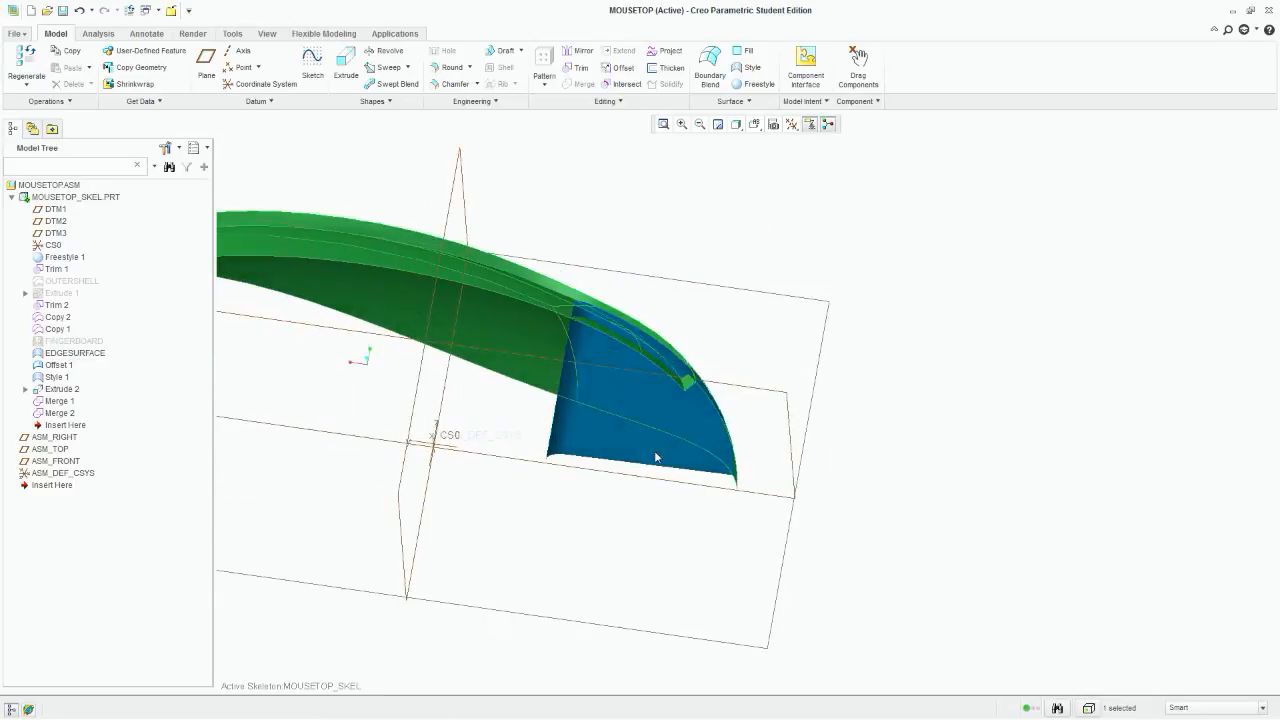
ctrl+click(608, 402)
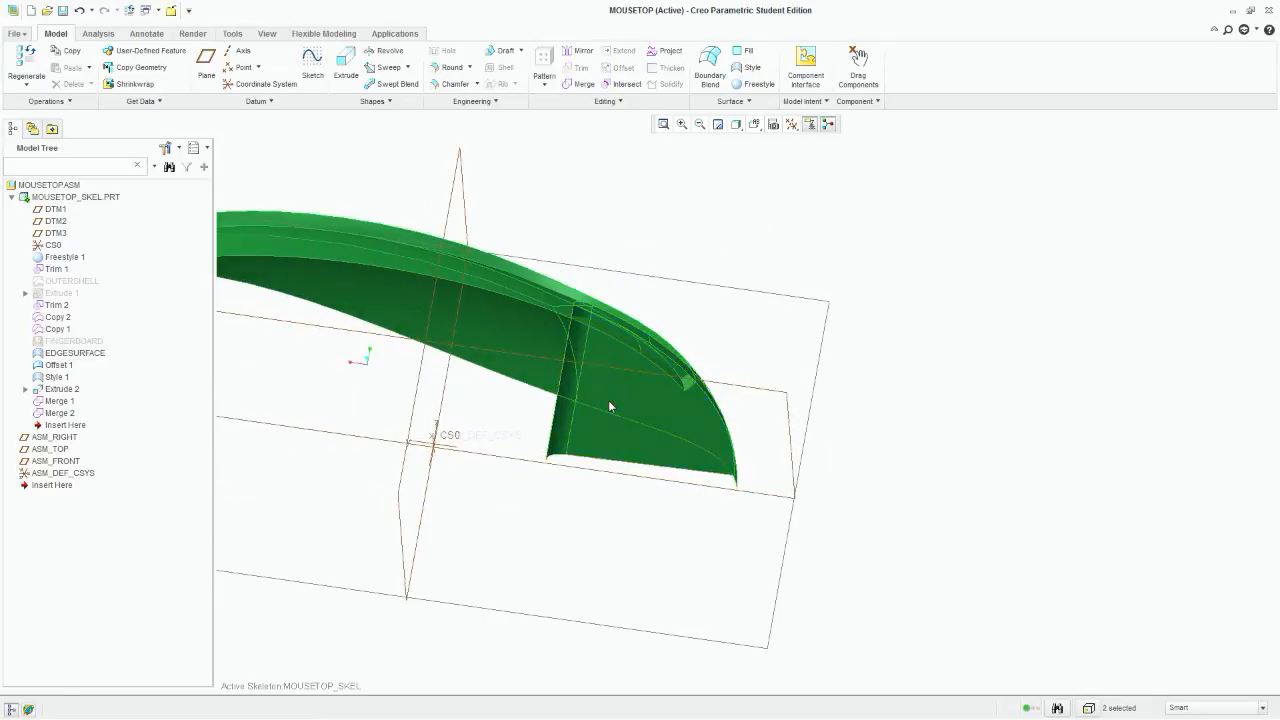
click(580, 84)
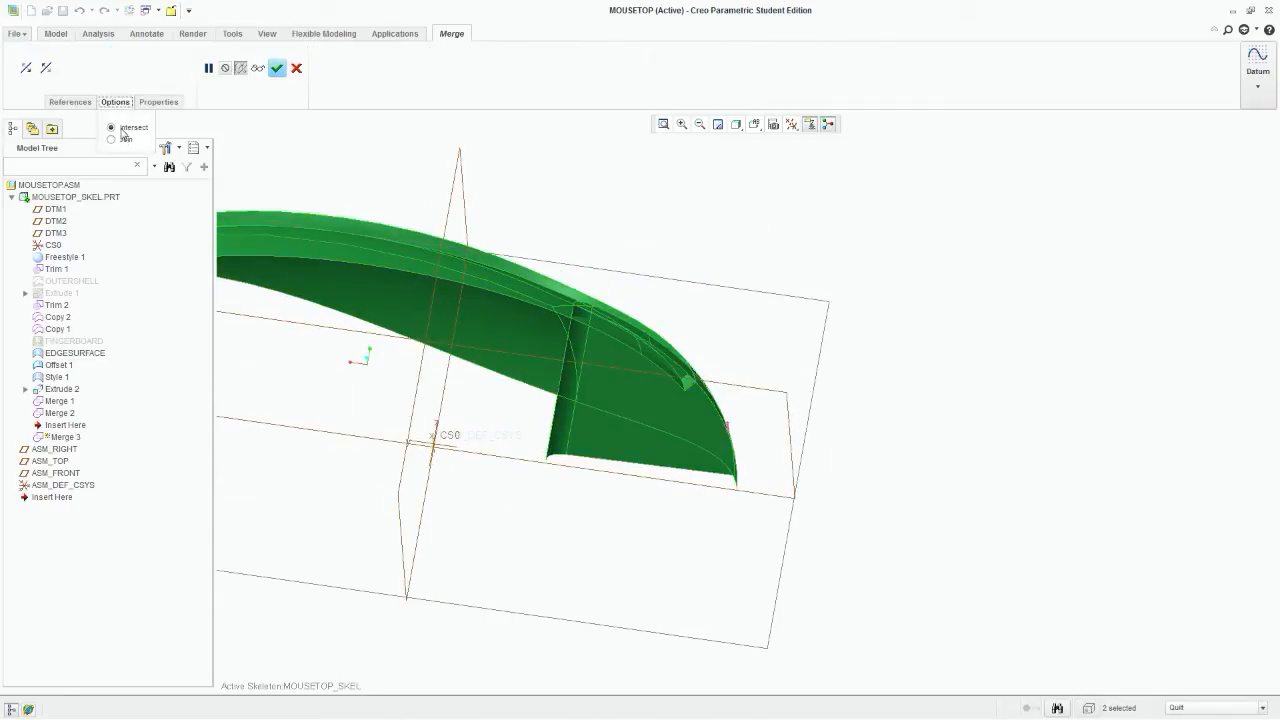
middle_drag(591, 227, 617, 291)
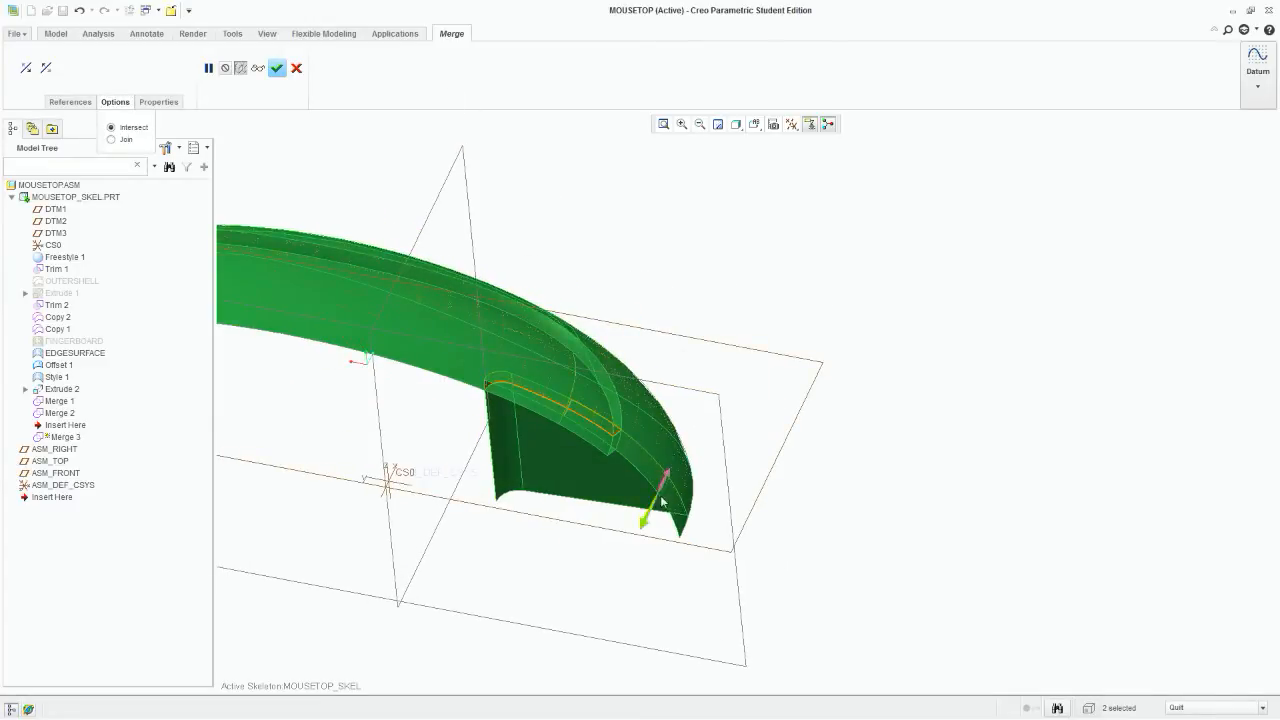
middle_drag(661, 502, 699, 477)
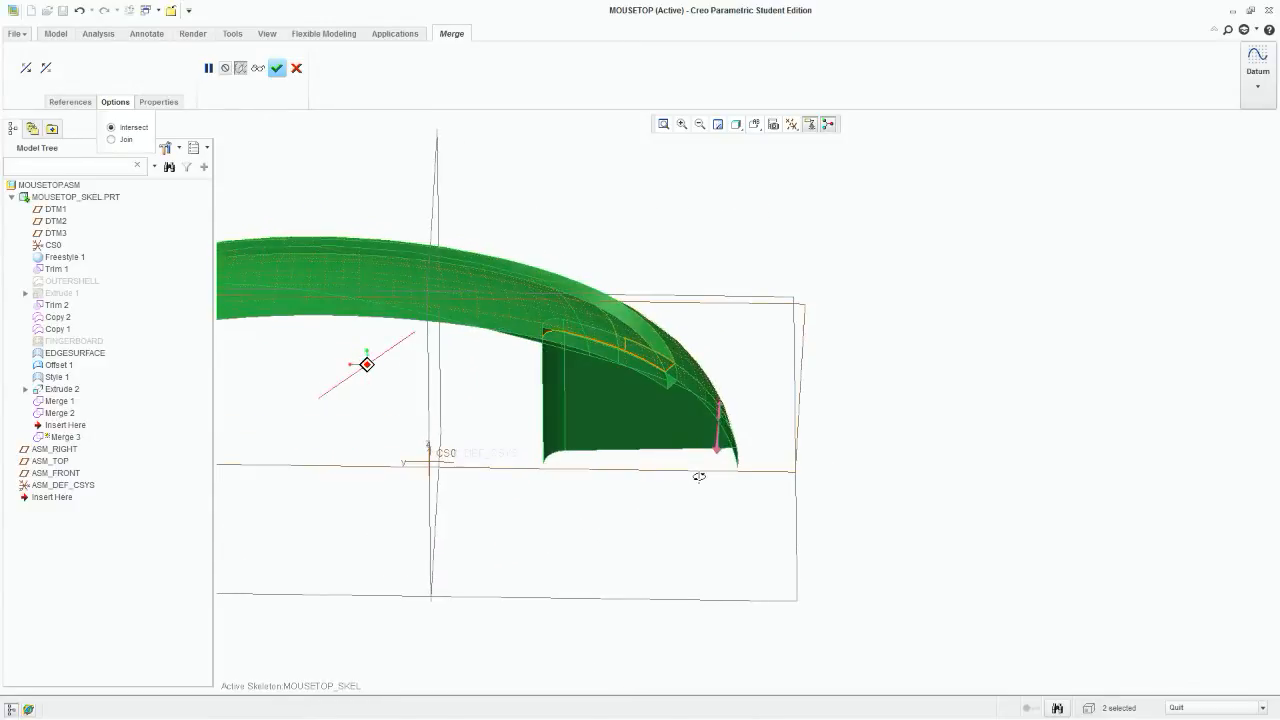
click(277, 68)
Step: Inspect the merged shell, temporarily unhiding the FINGERBOARD feature and hiding it again
middle_drag(569, 466, 685, 431)
scroll(826, 446, up, 2)
scroll(681, 342, down, 6)
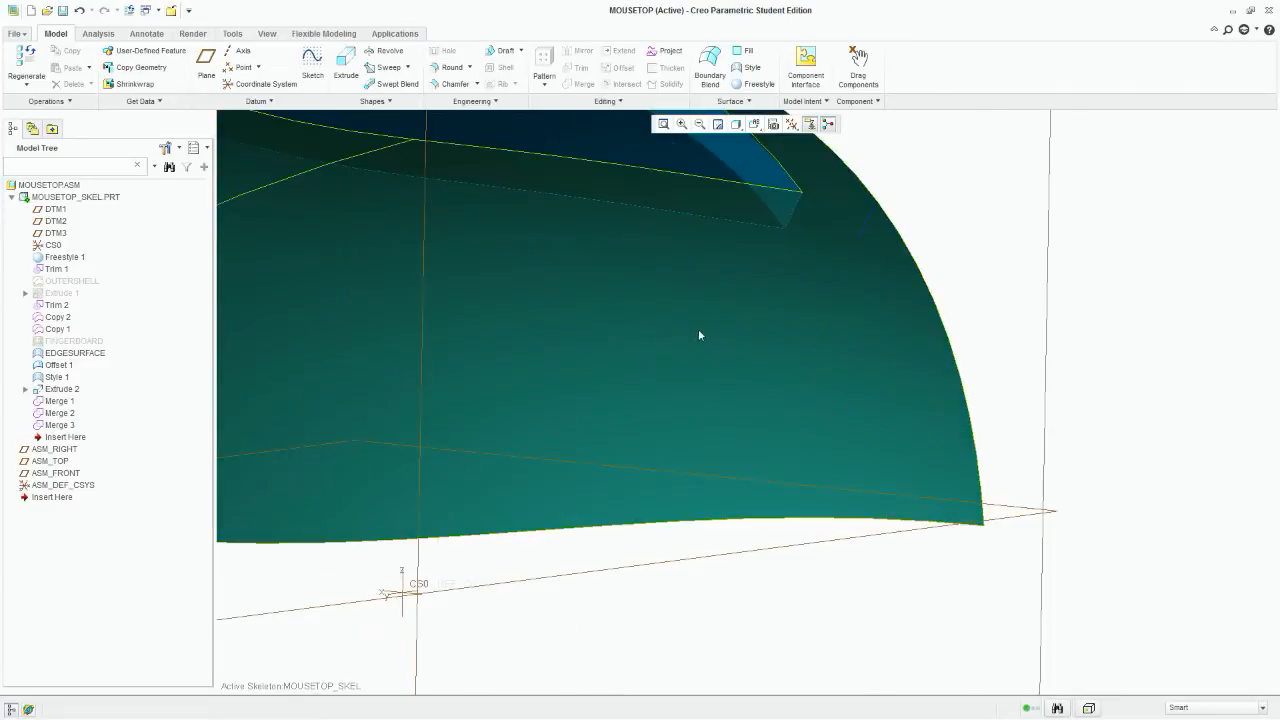
scroll(837, 406, up, 6)
middle_drag(631, 389, 553, 368)
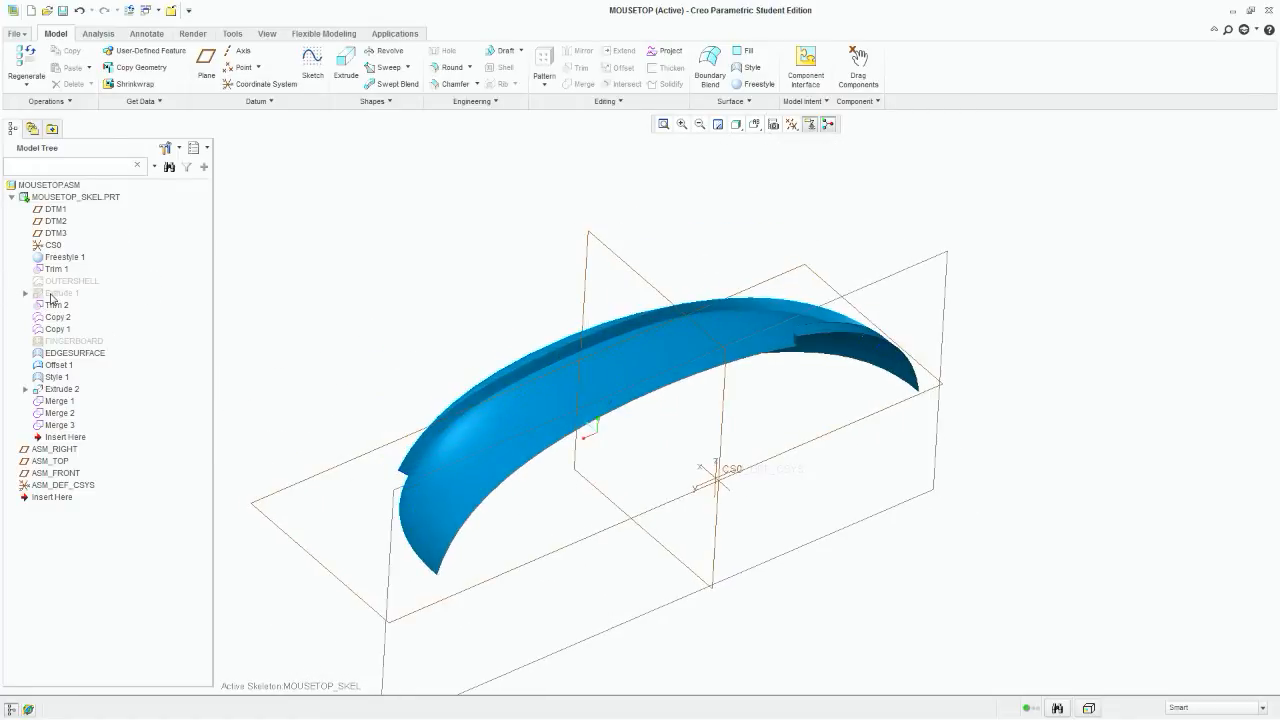
click(86, 341)
right_click(87, 341)
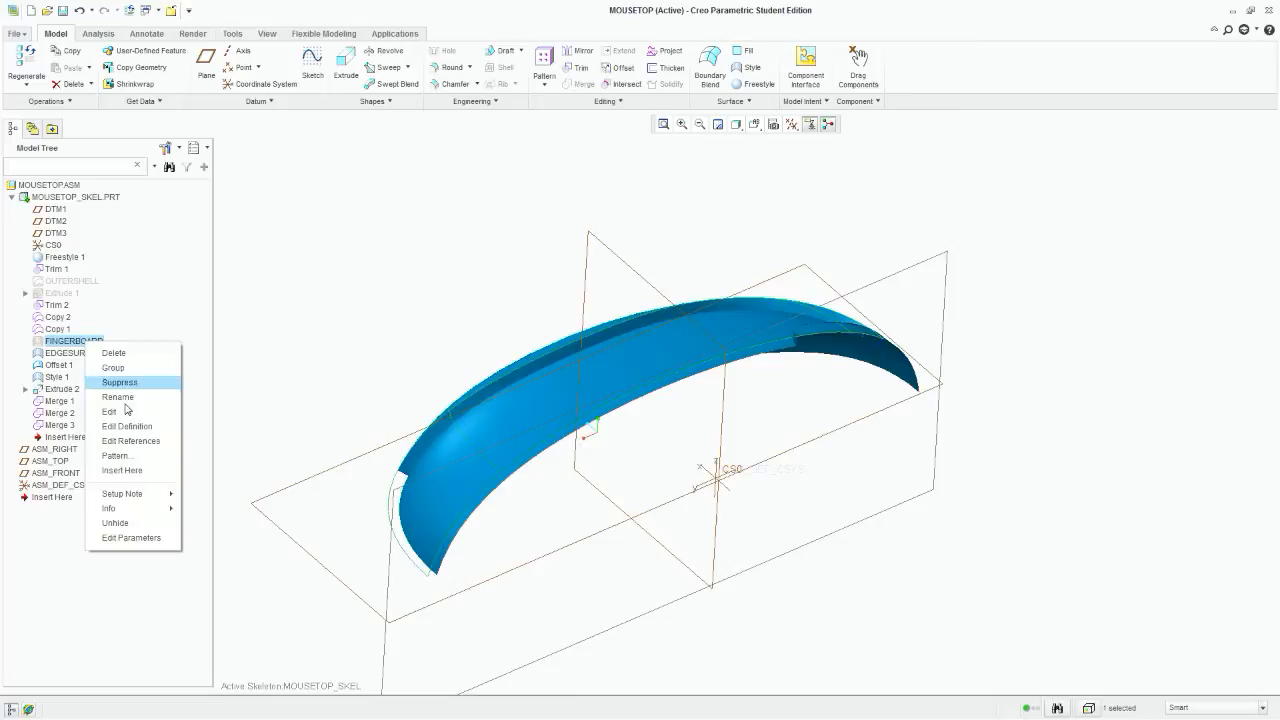
click(115, 523)
middle_drag(537, 434, 590, 410)
right_click(74, 346)
click(115, 523)
Step: Start an Extrude sketched on DTM1 and draw a horizontal line about 69.6 long just below the top of the shell
click(494, 299)
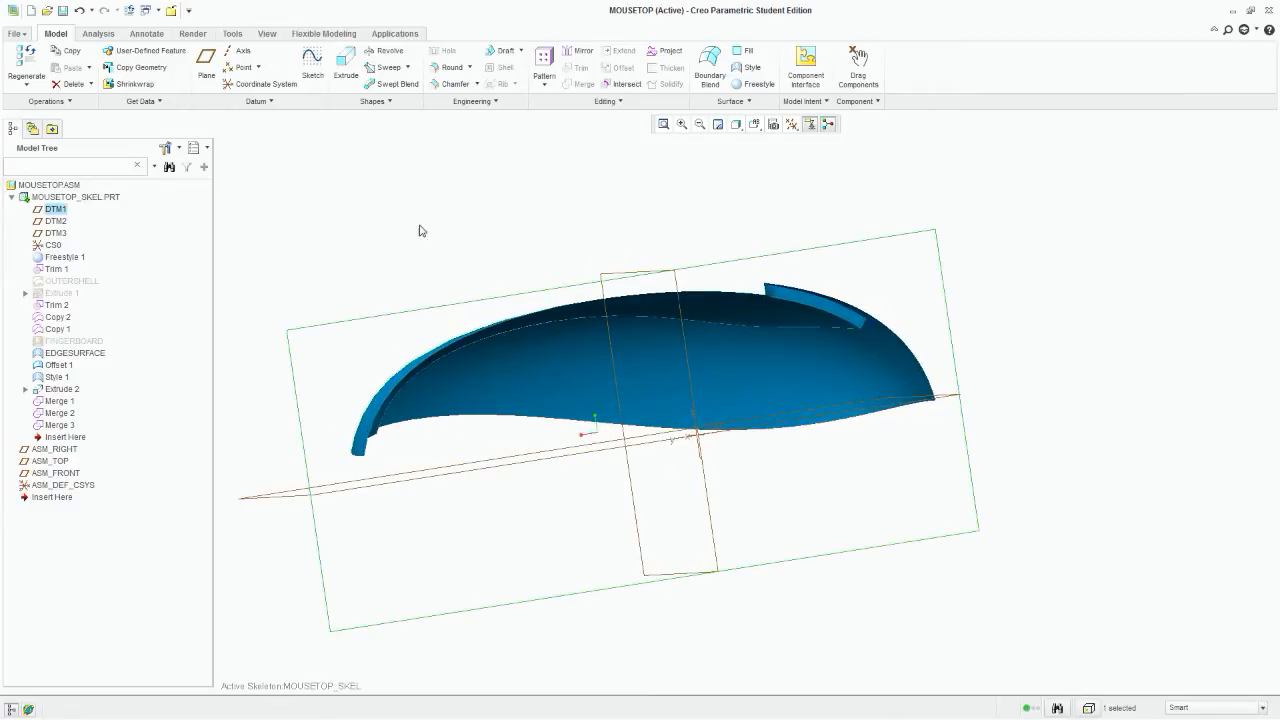
middle_drag(420, 229, 654, 285)
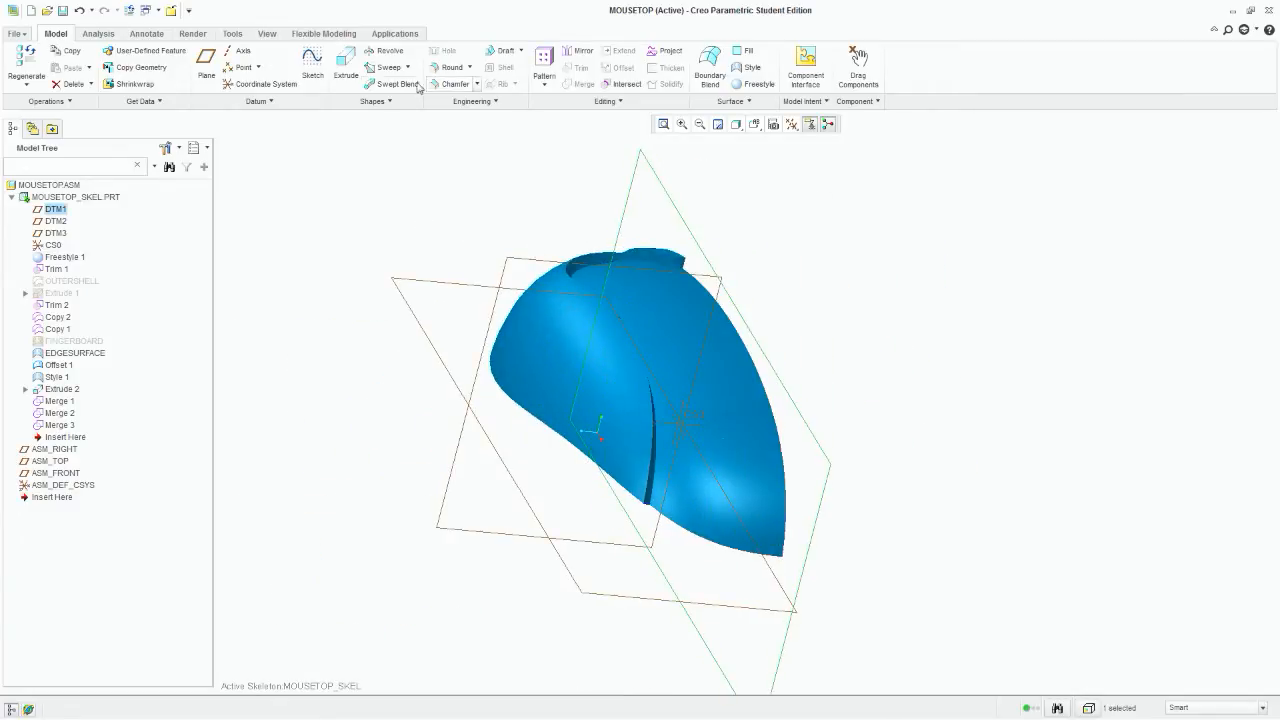
click(346, 62)
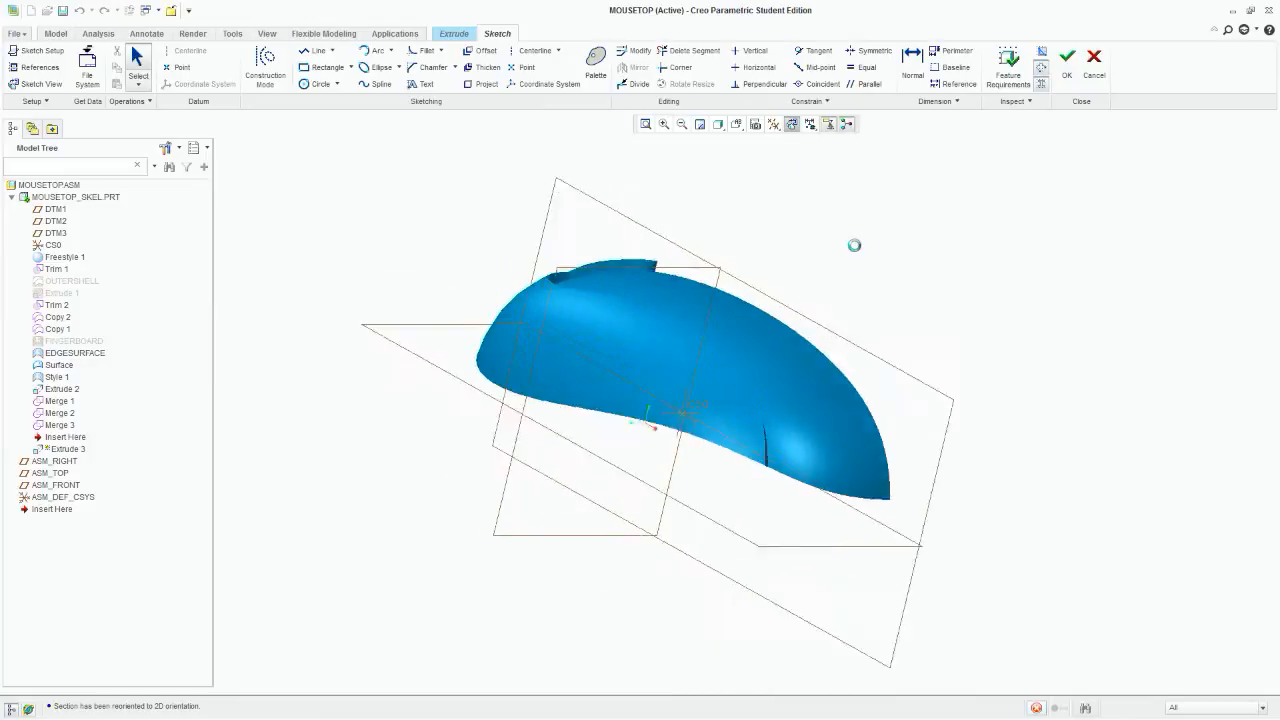
click(318, 52)
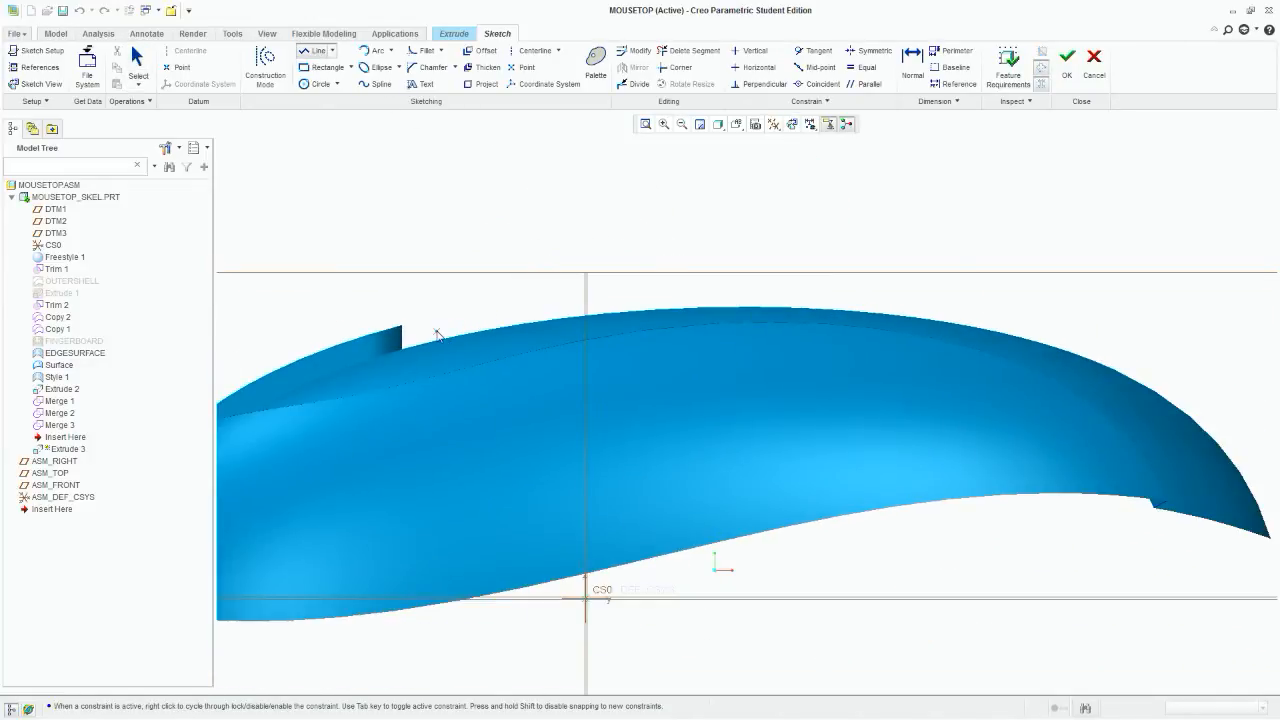
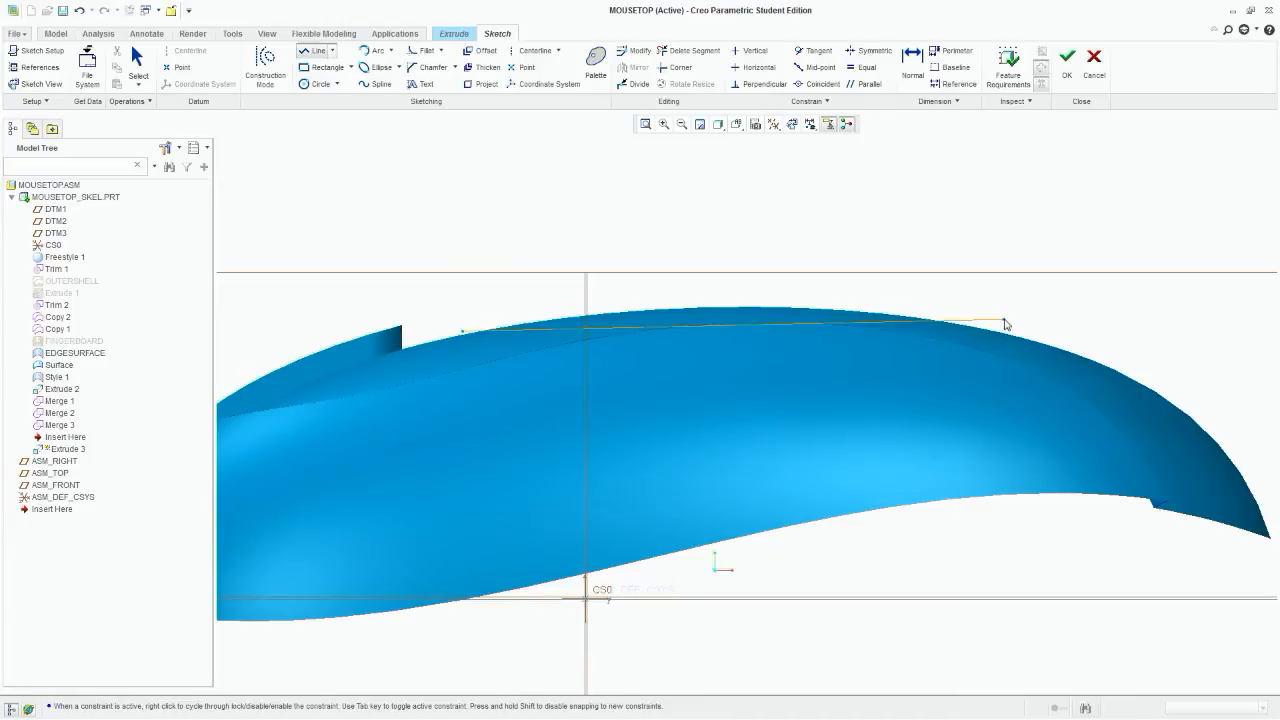
scroll(1035, 291, down, 3)
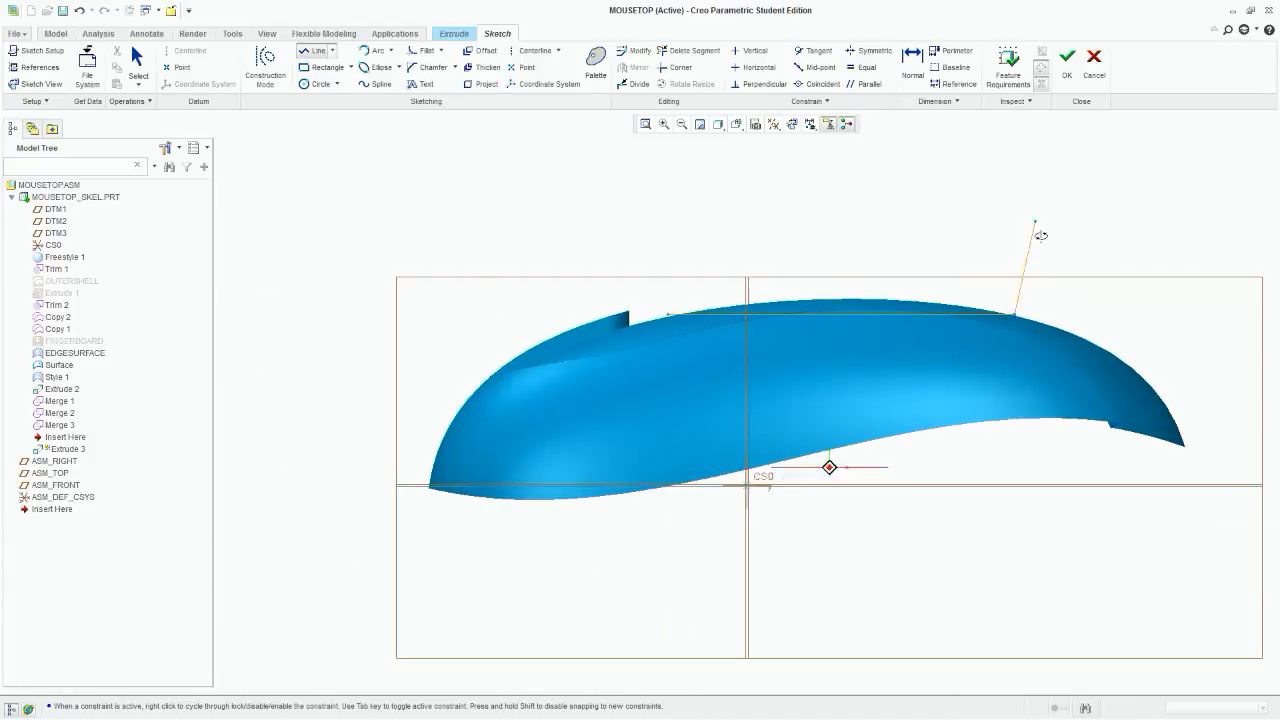
mouse_move(1037, 234)
middle_down()
mouse_move(946, 314)
mouse_move(917, 297)
mouse_move(1059, 246)
middle_up()
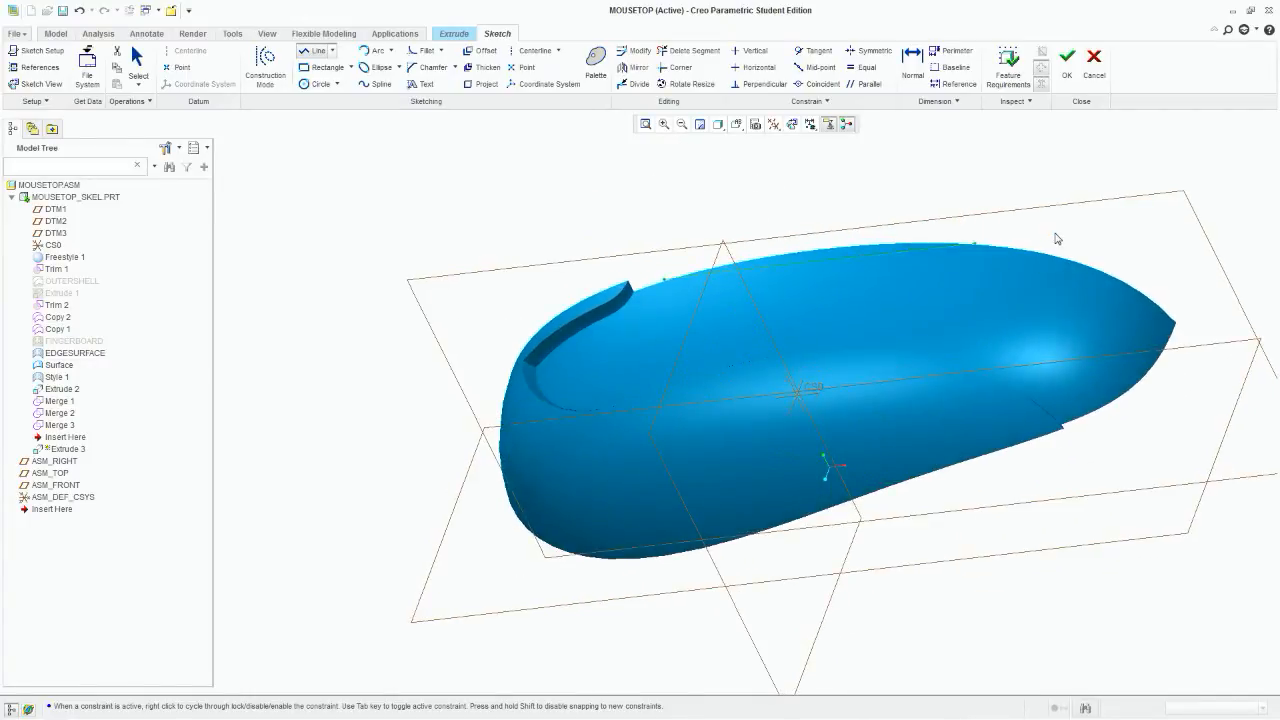
Step: Finish the sketch as an open surface section and extrude it to a depth of 25.80 across the shell's top
click(1067, 62)
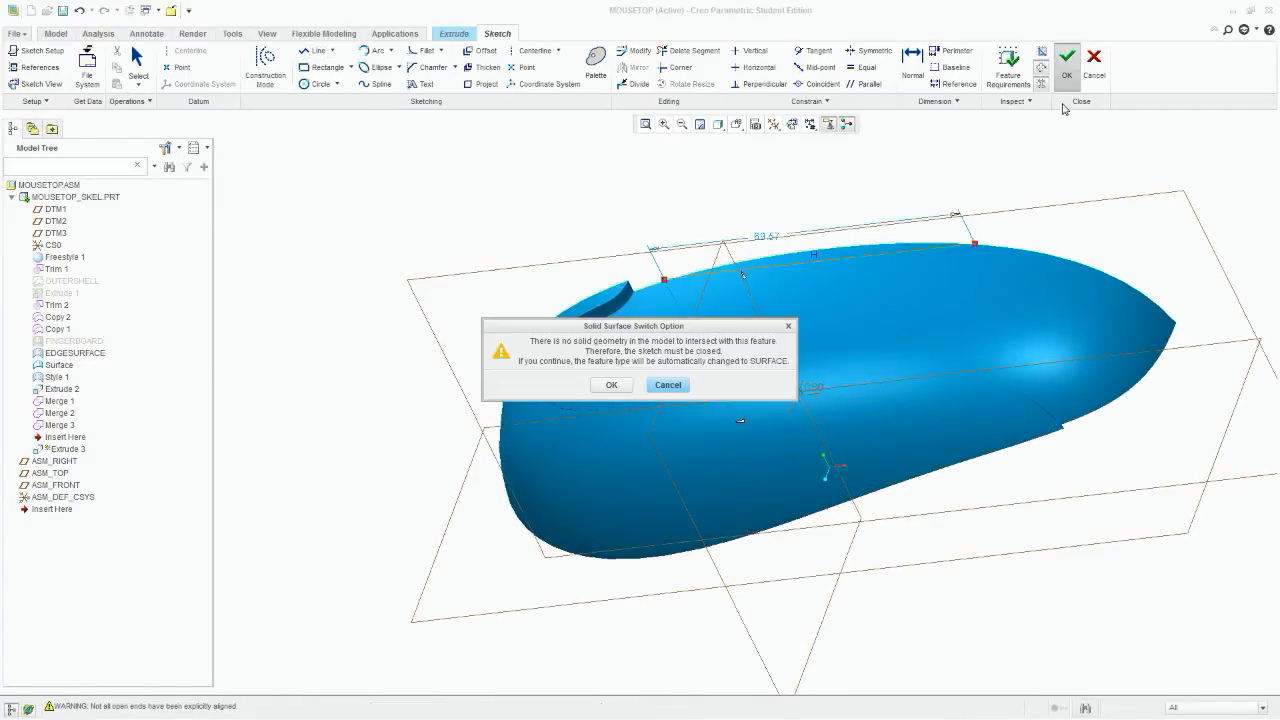
click(612, 386)
drag(759, 424, 786, 351)
mouse_move(904, 367)
middle_down()
mouse_move(863, 361)
mouse_move(898, 392)
middle_up()
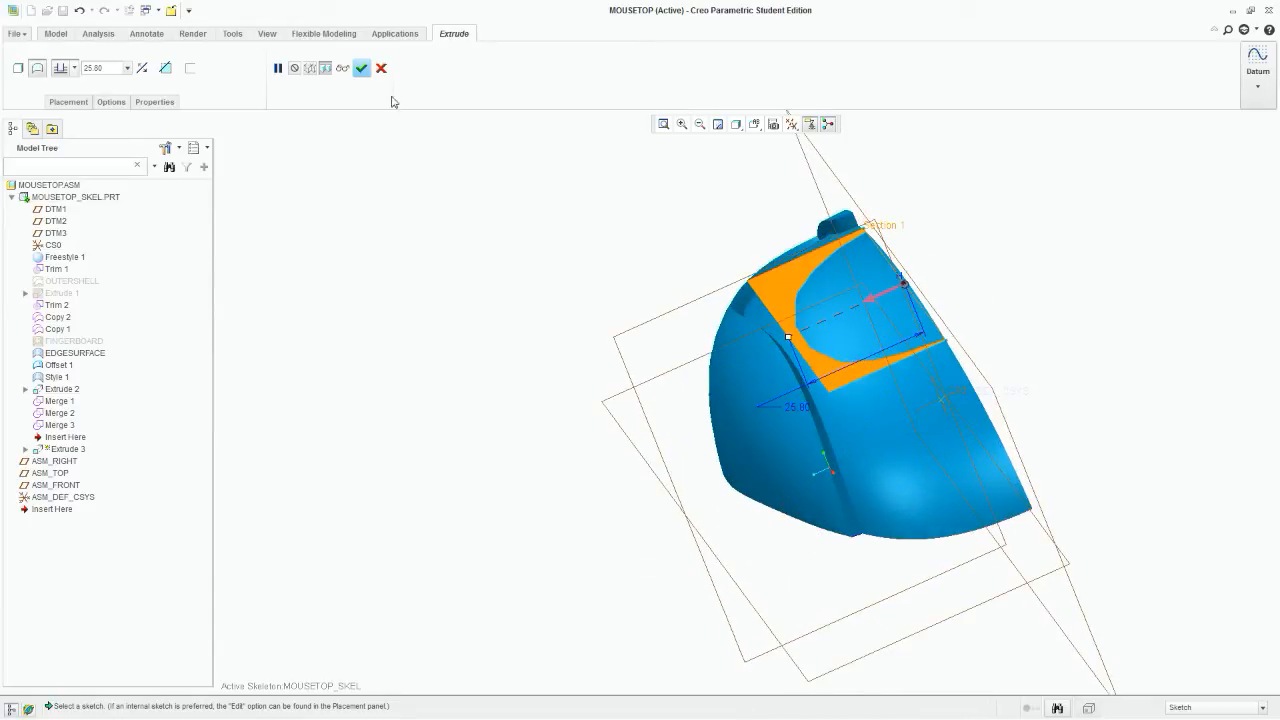
click(362, 68)
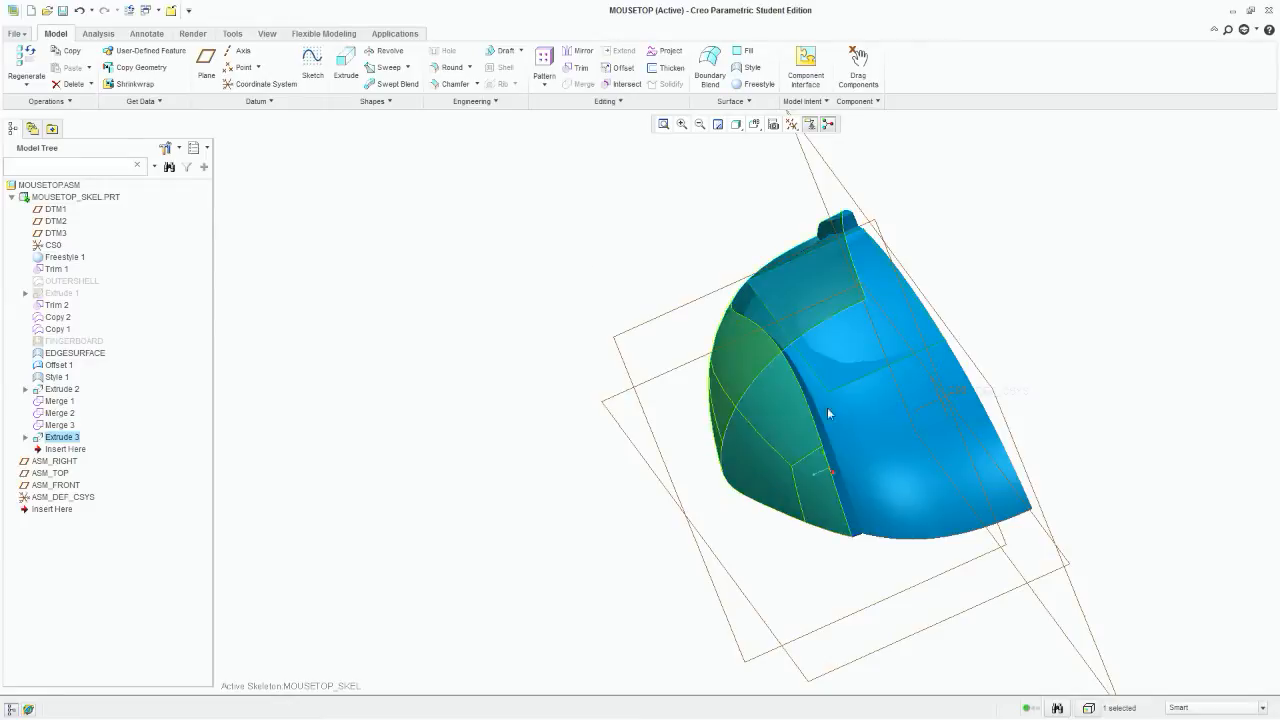
Step: Merge the shell quilt with the horizontal extruded surface using the Intersect option, cutting a flat area on the shell's top
click(841, 372)
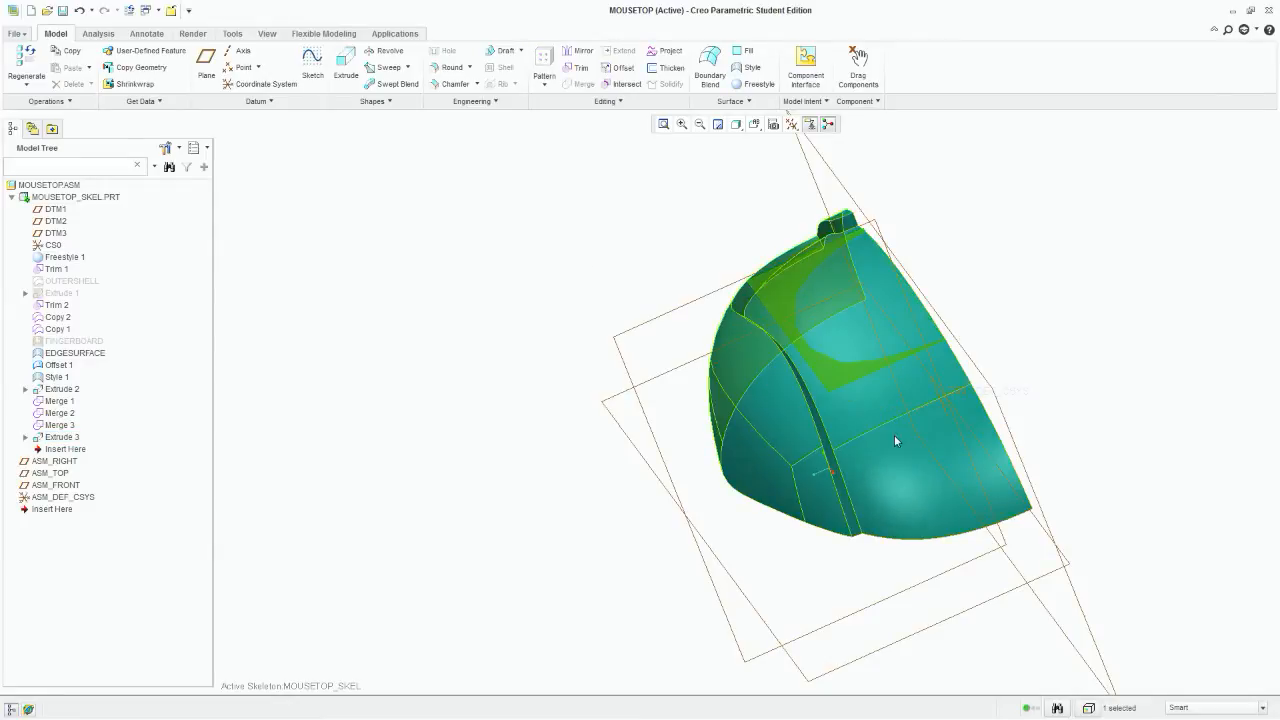
ctrl+click(895, 439)
click(578, 84)
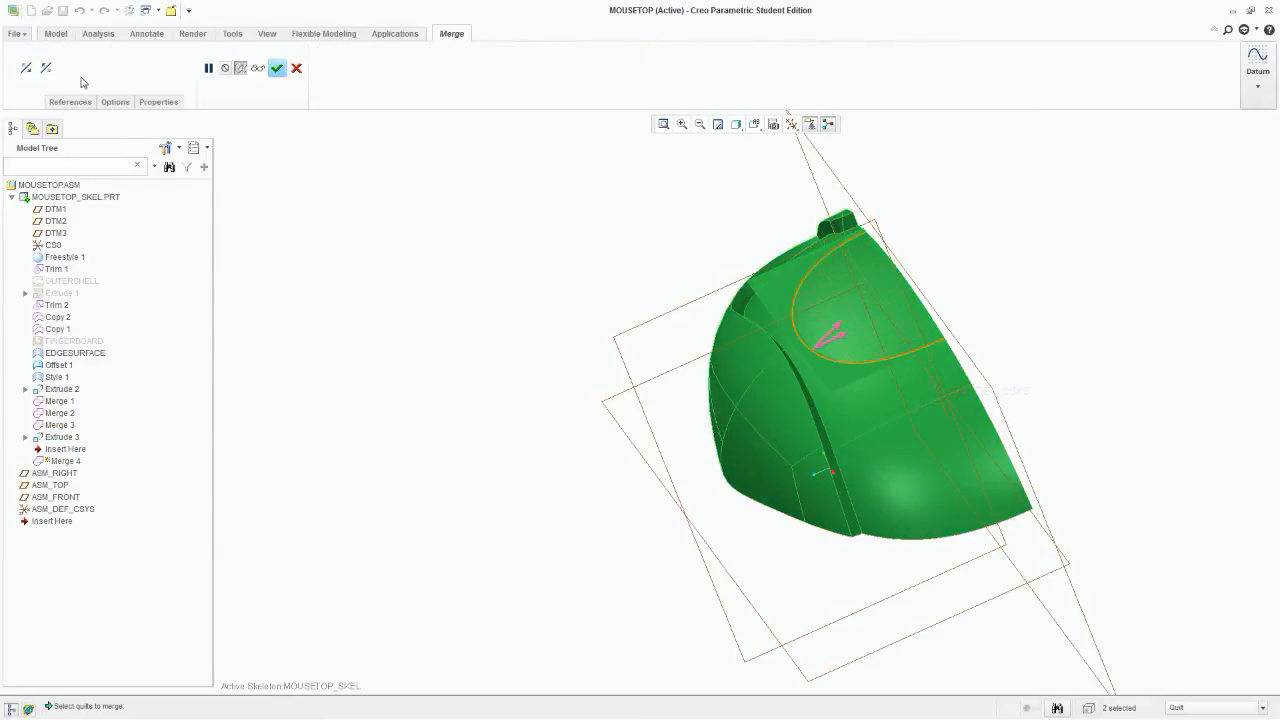
click(112, 102)
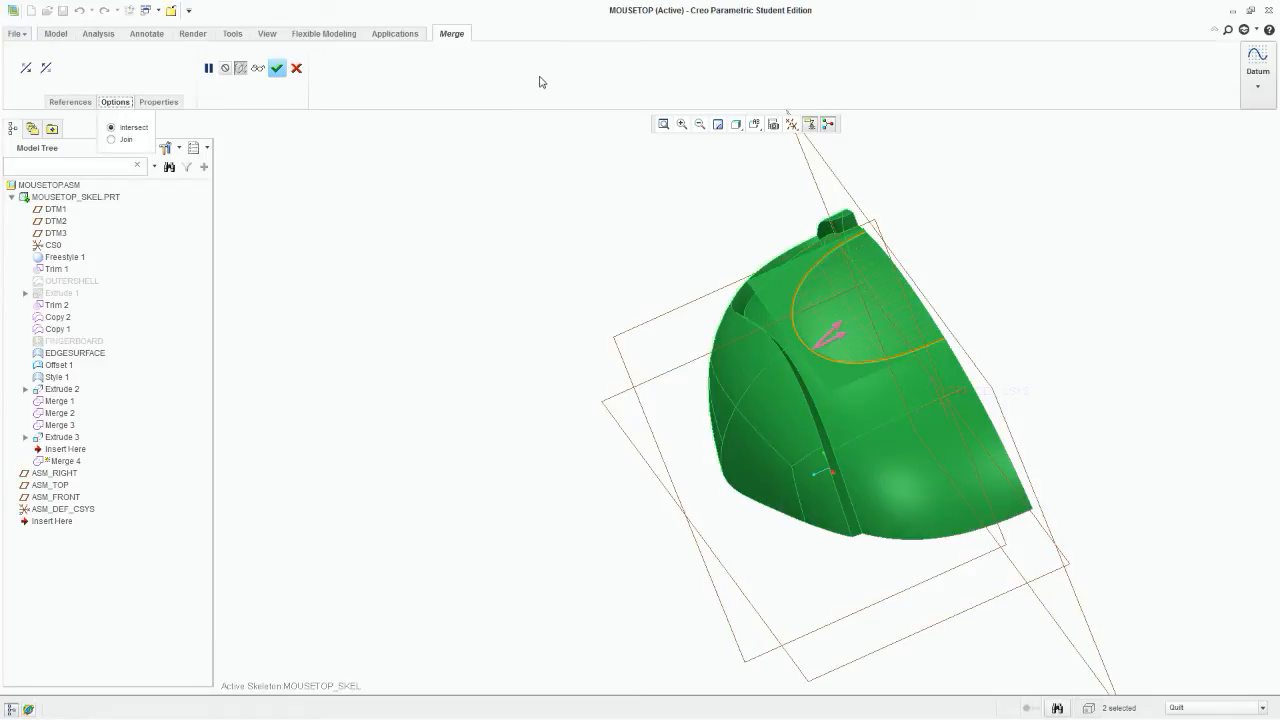
middle_drag(914, 360, 876, 316)
scroll(842, 346, down, 3)
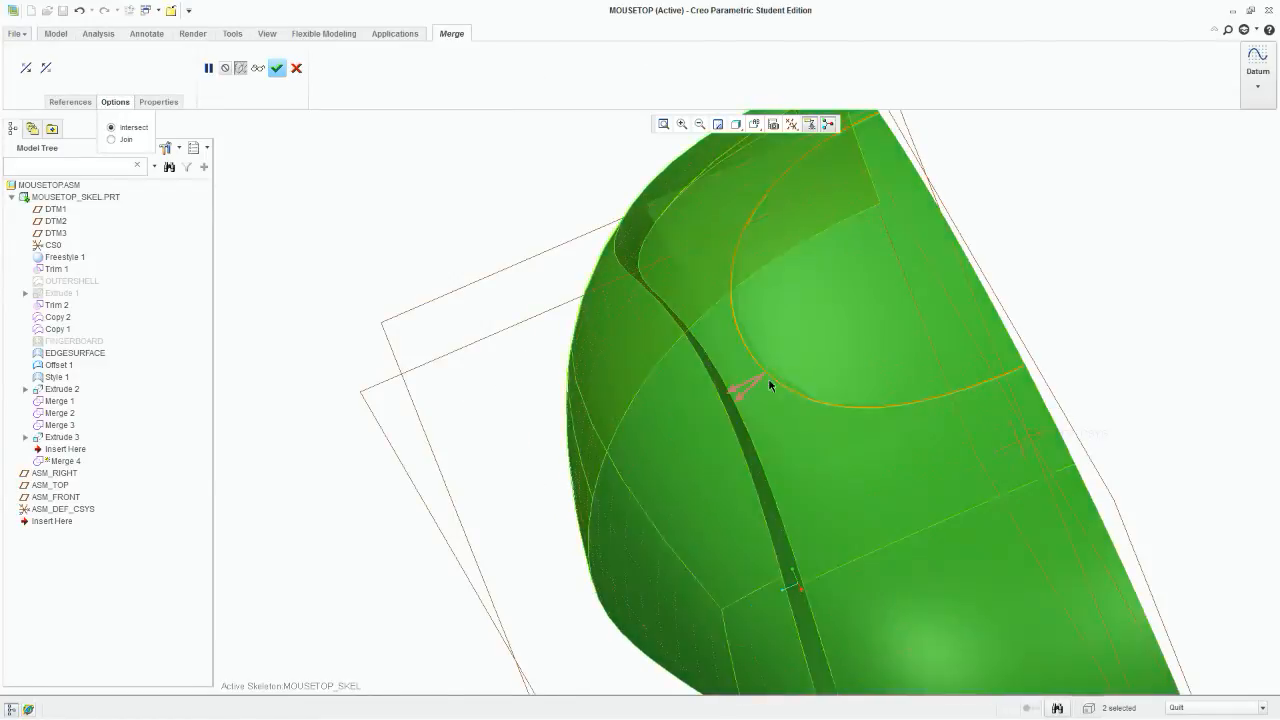
middle_drag(852, 394, 760, 330)
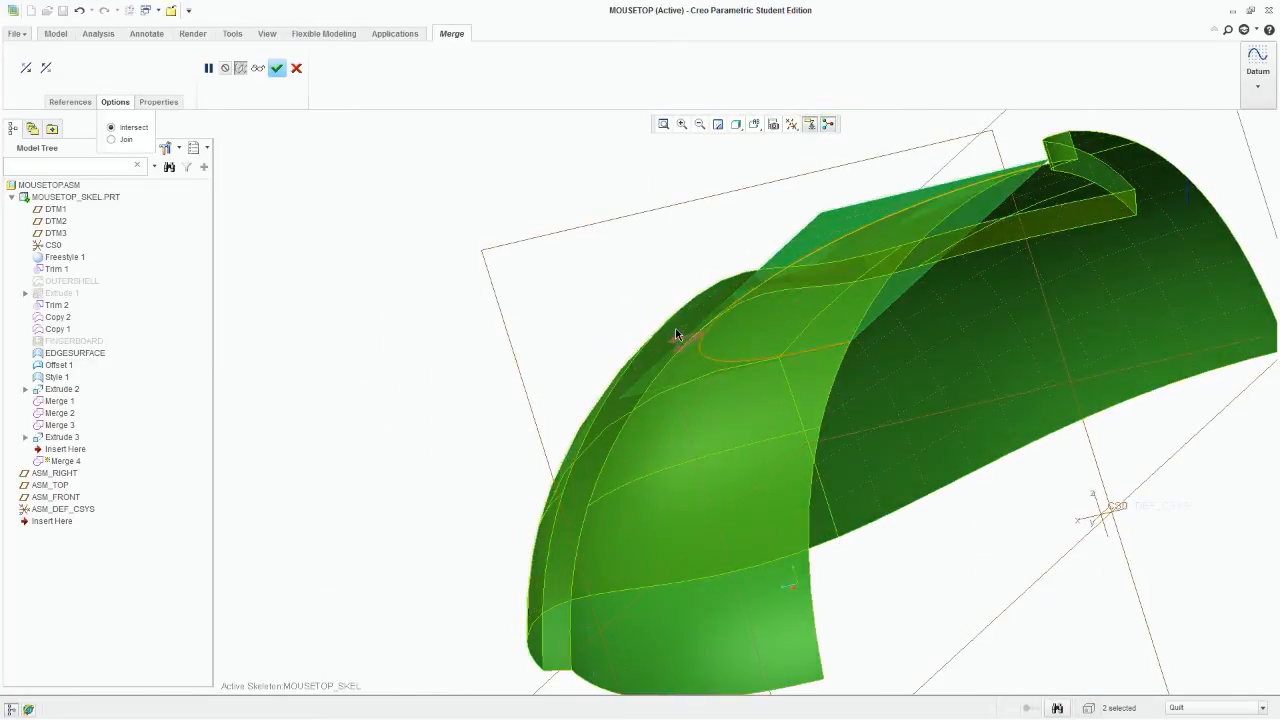
click(277, 68)
middle_drag(828, 317, 885, 333)
scroll(885, 333, up, 3)
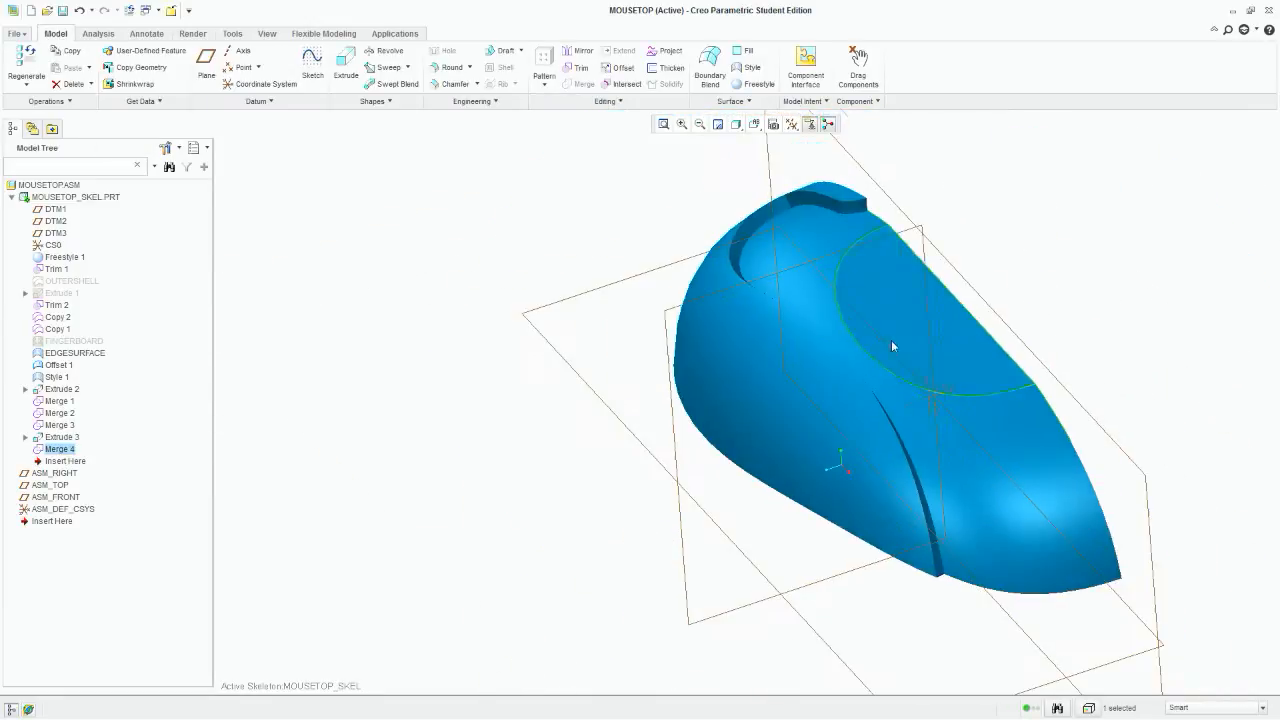
Step: Review the definition of the flat-top merge without changing it and examine the shell from several sides
right_click(58, 457)
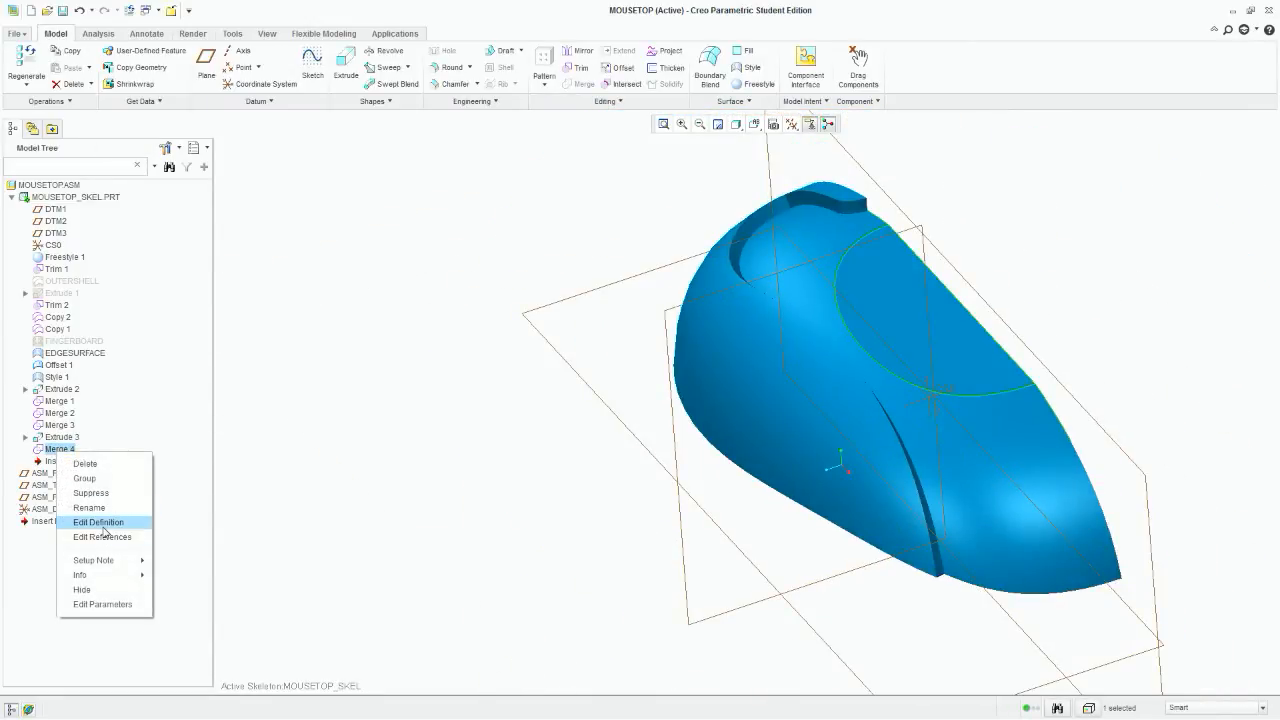
click(103, 524)
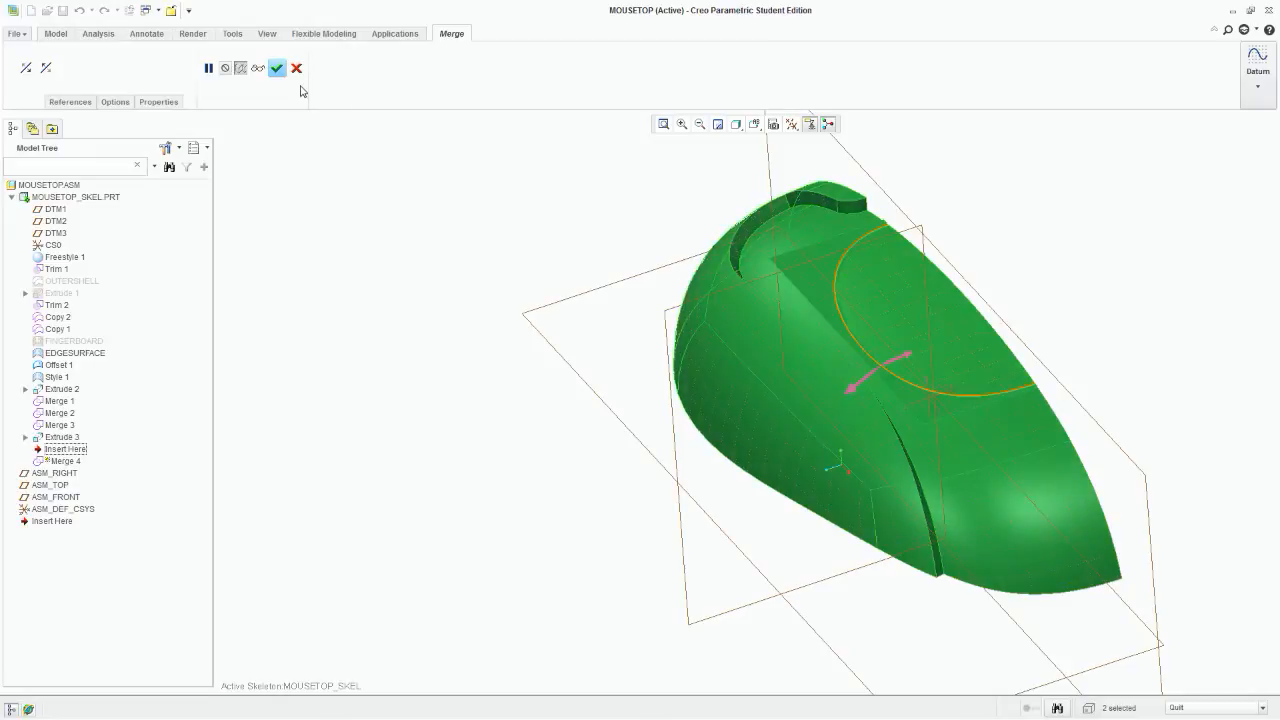
click(296, 68)
middle_drag(440, 334, 899, 480)
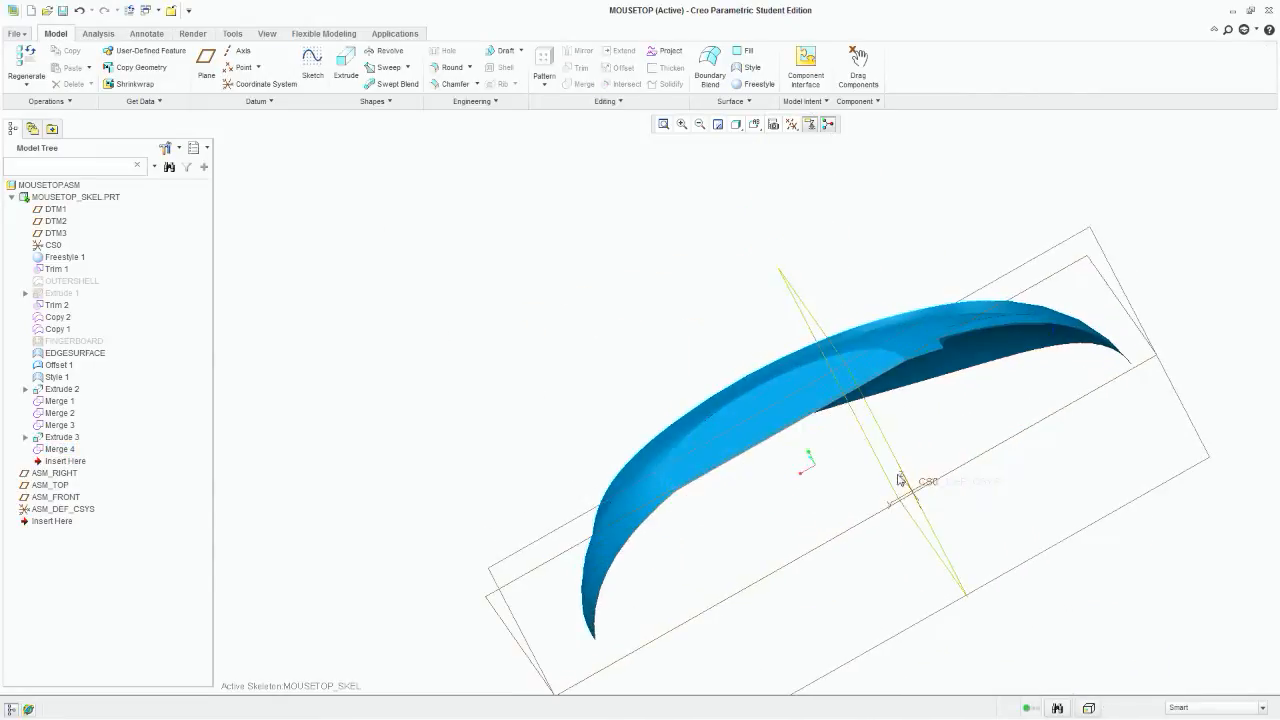
scroll(800, 400, up, 5)
scroll(829, 401, down, 6)
middle_drag(829, 400, 937, 431)
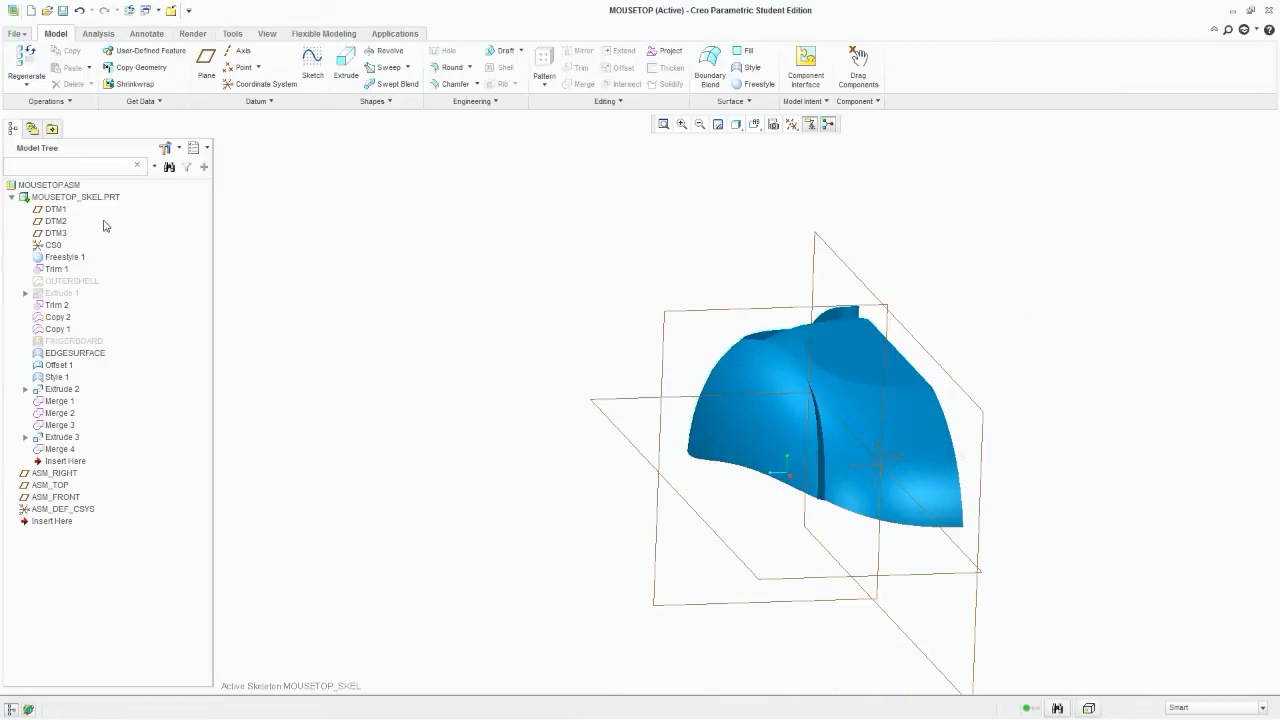
Step: Activate the MOUSETOP assembly and create a solid part named PRT0001 with the Create features option
right_click(73, 186)
click(98, 198)
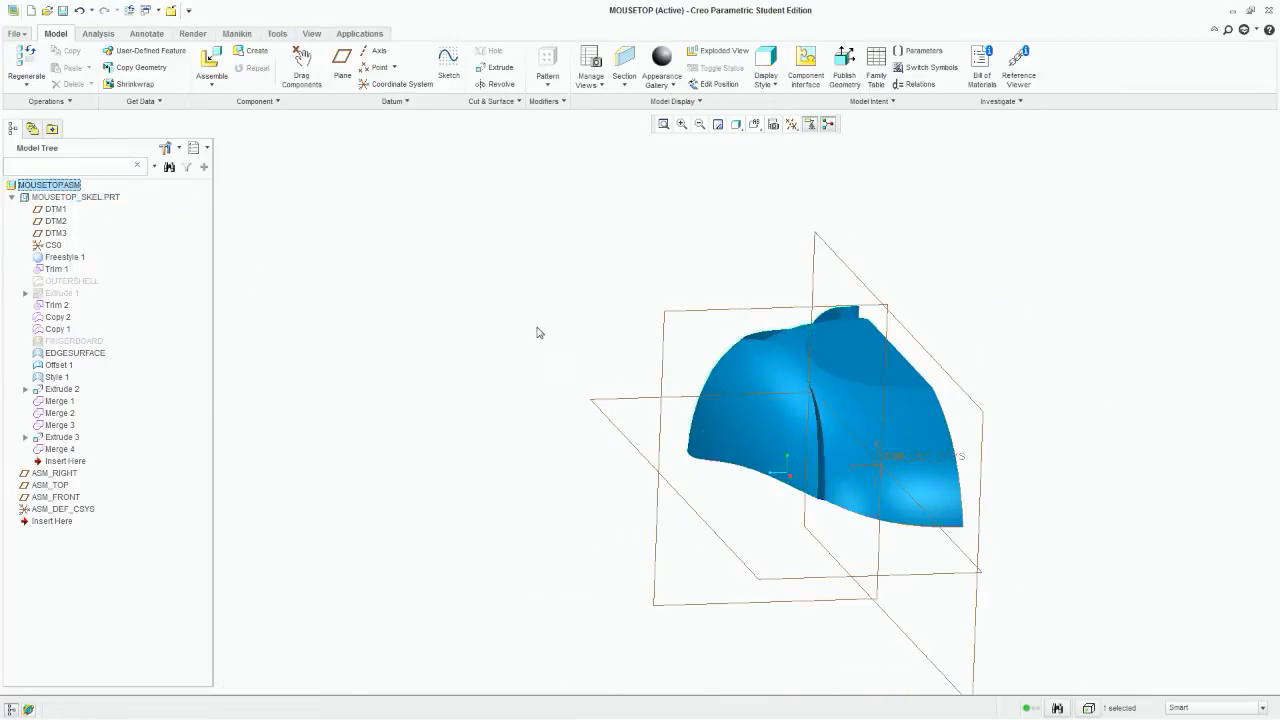
middle_drag(534, 331, 540, 372)
click(248, 52)
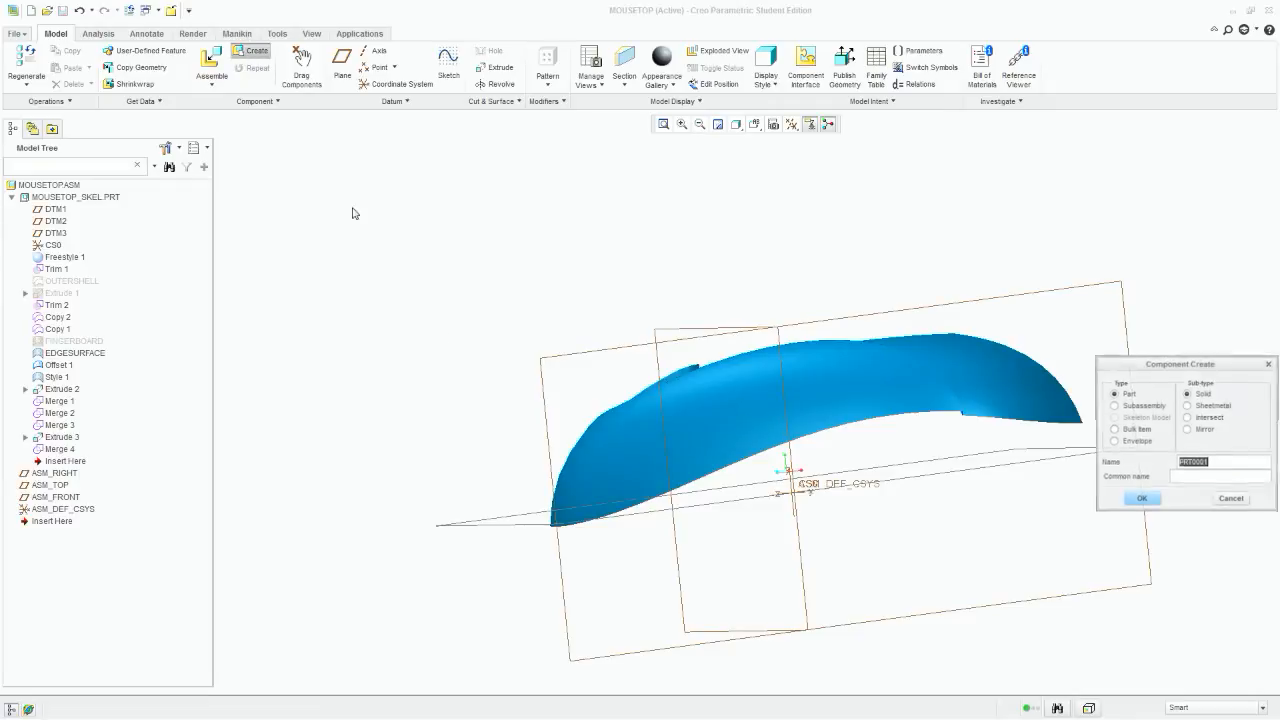
click(1140, 500)
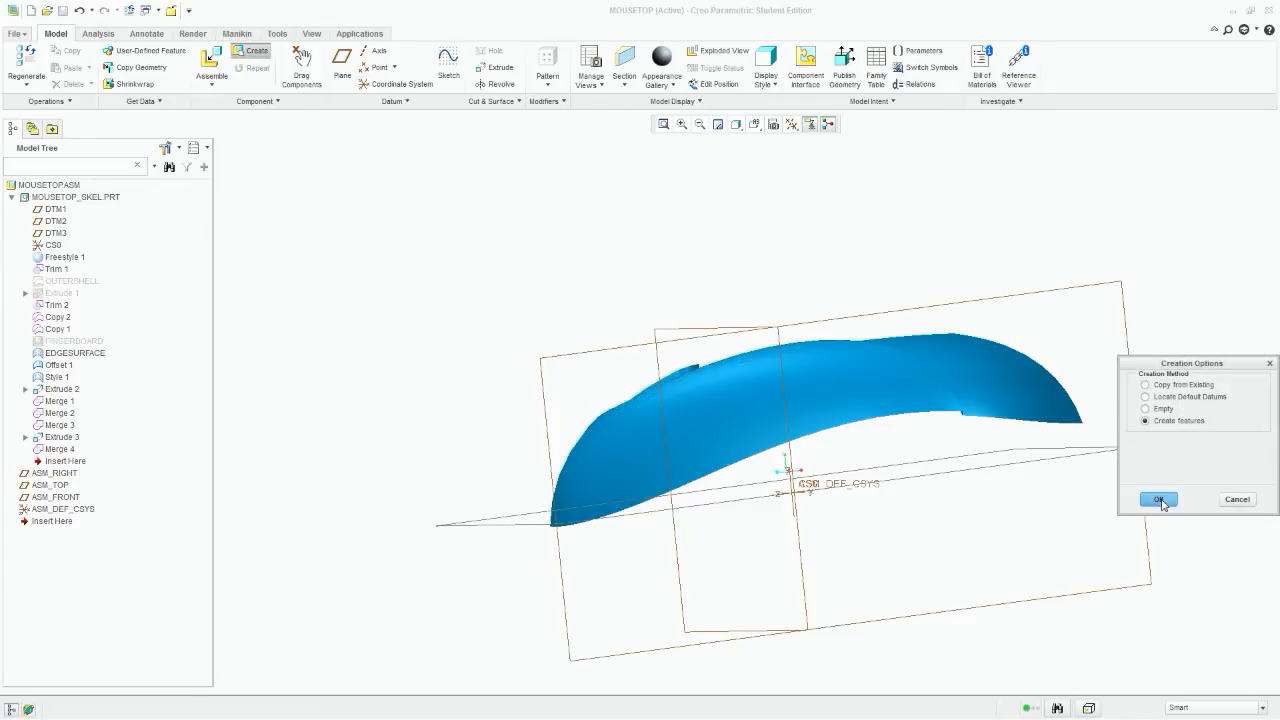
click(1159, 500)
Step: Thicken the merged shell quilt into a solid wall inside the new part
middle_drag(848, 274, 791, 403)
click(791, 404)
click(798, 403)
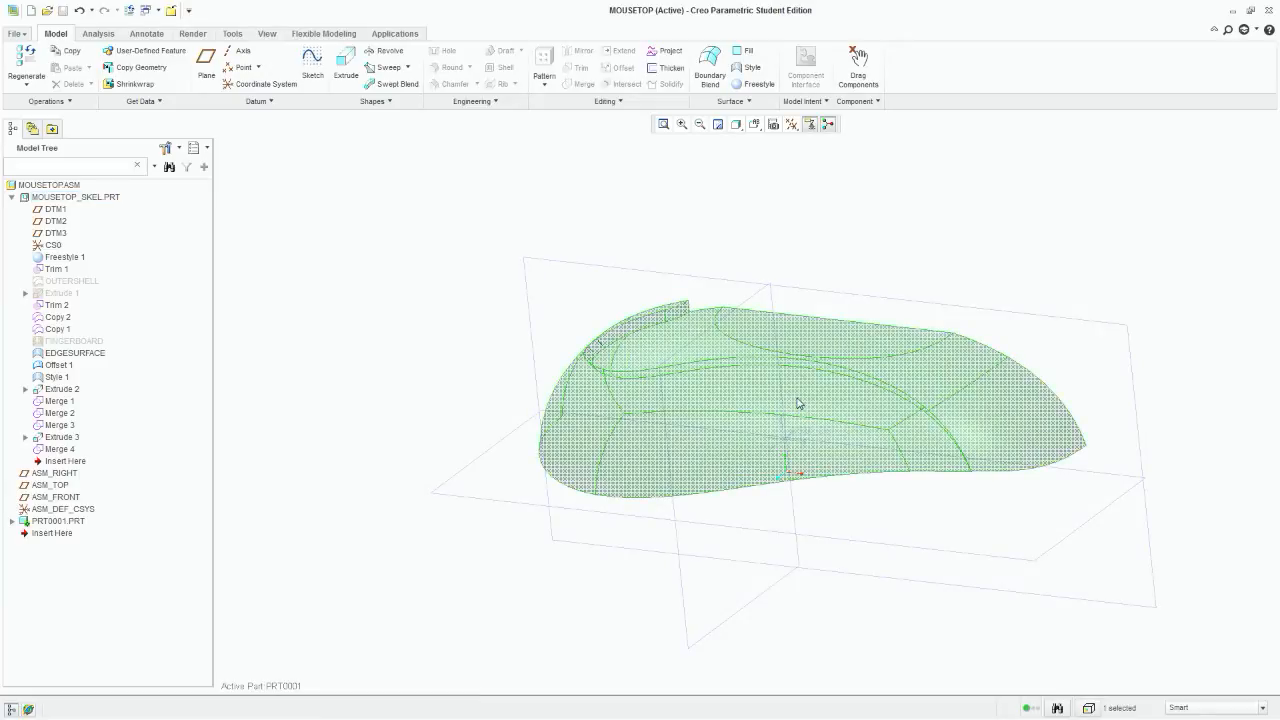
click(669, 71)
middle_drag(1012, 335, 935, 382)
double_click(939, 385)
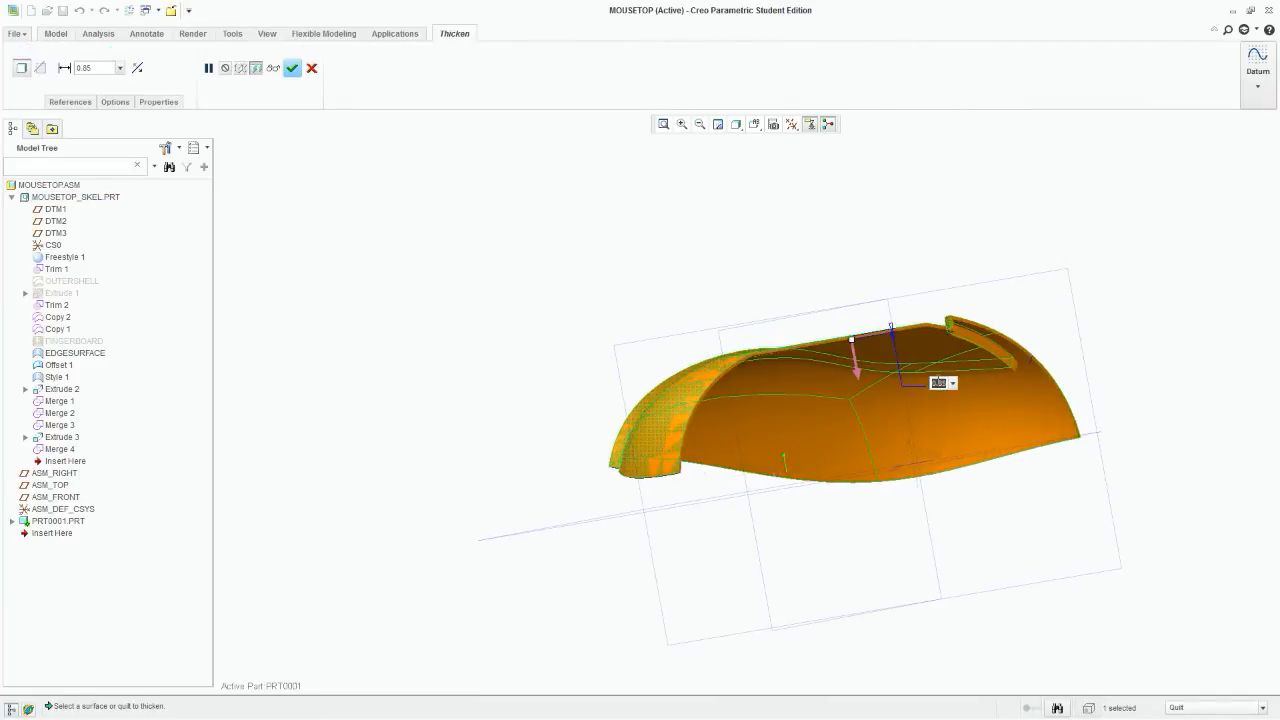
click(292, 67)
middle_drag(700, 240, 757, 589)
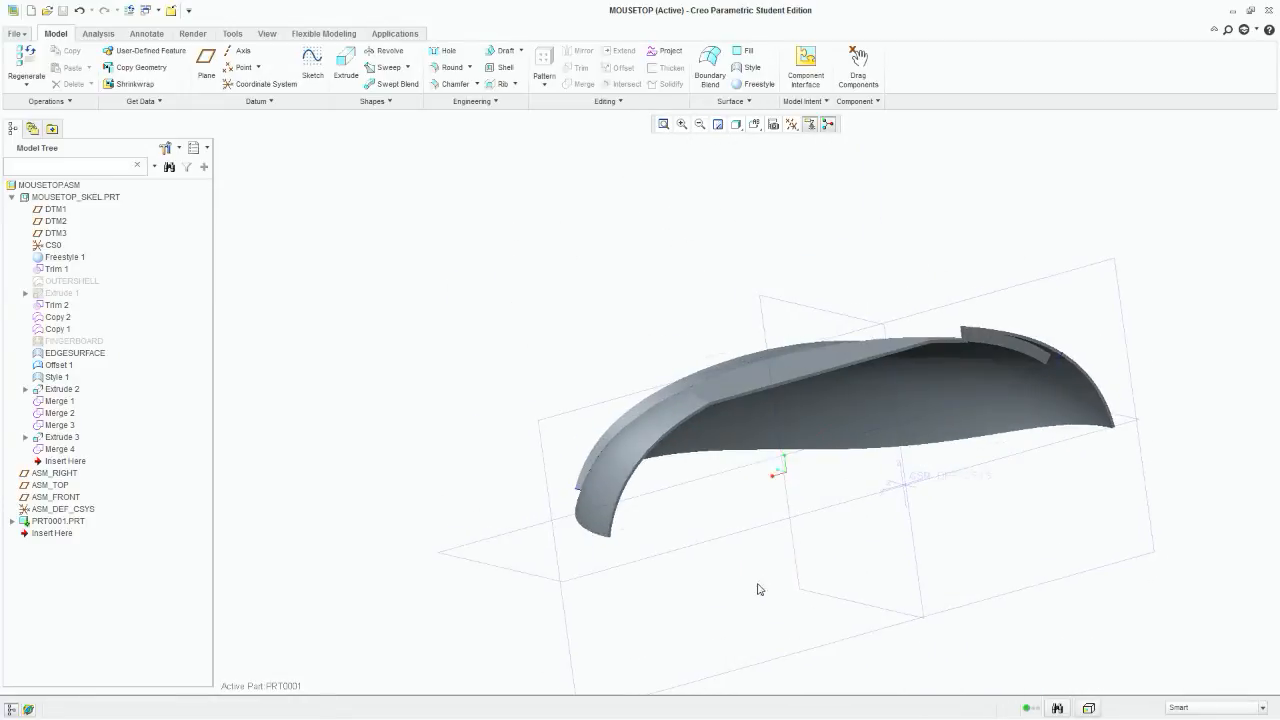
Step: Activate the MOUSETOP_SKEL skeleton and hide the PRT0001 part
right_click(108, 198)
click(137, 209)
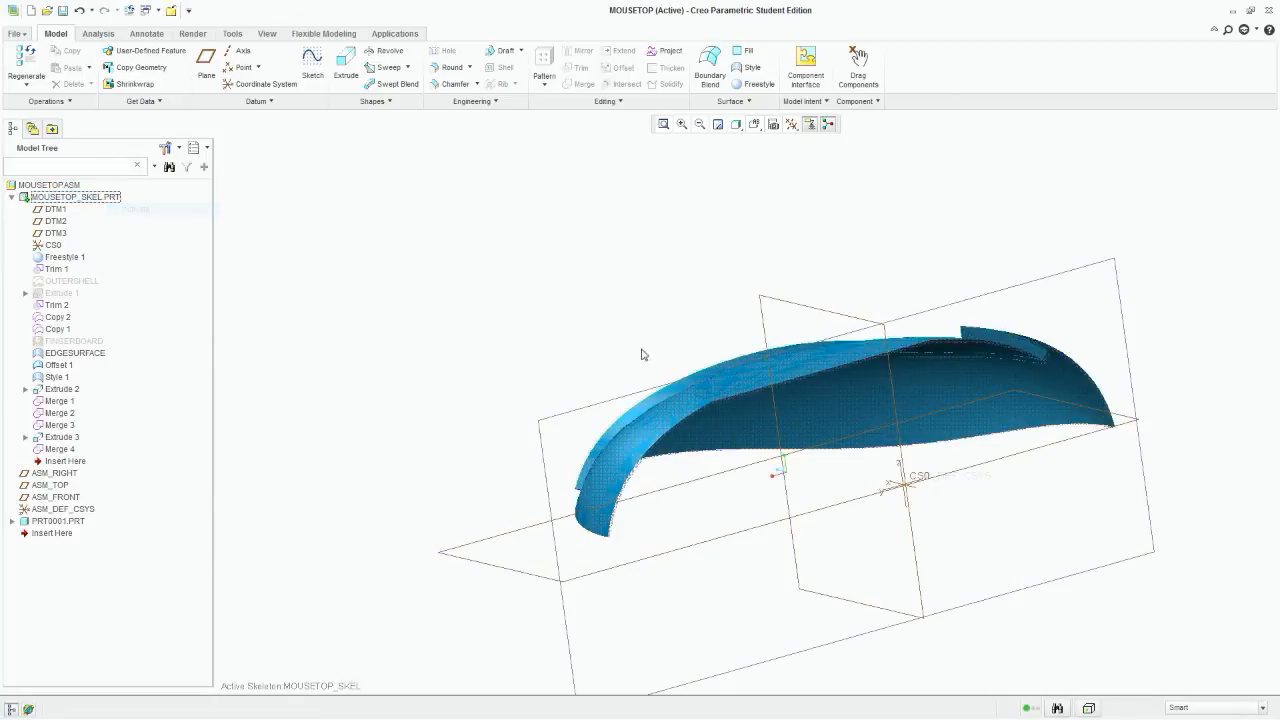
right_click(48, 522)
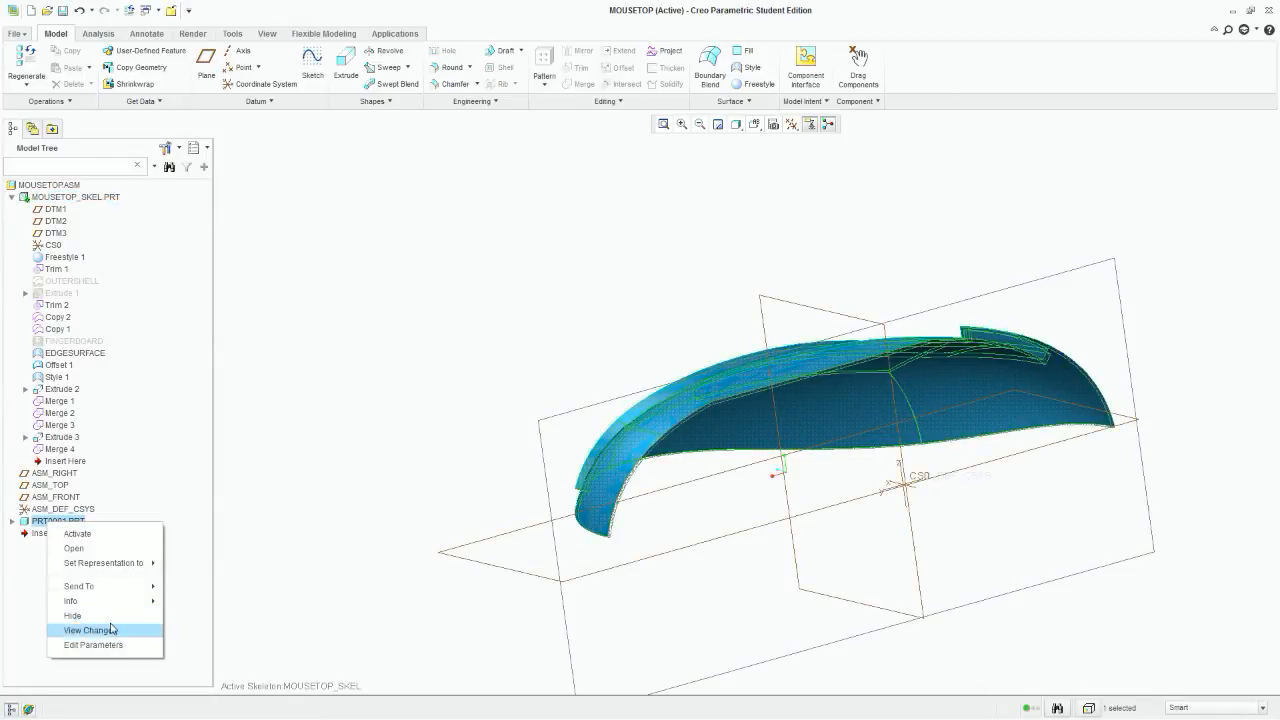
click(127, 617)
middle_drag(443, 317, 739, 444)
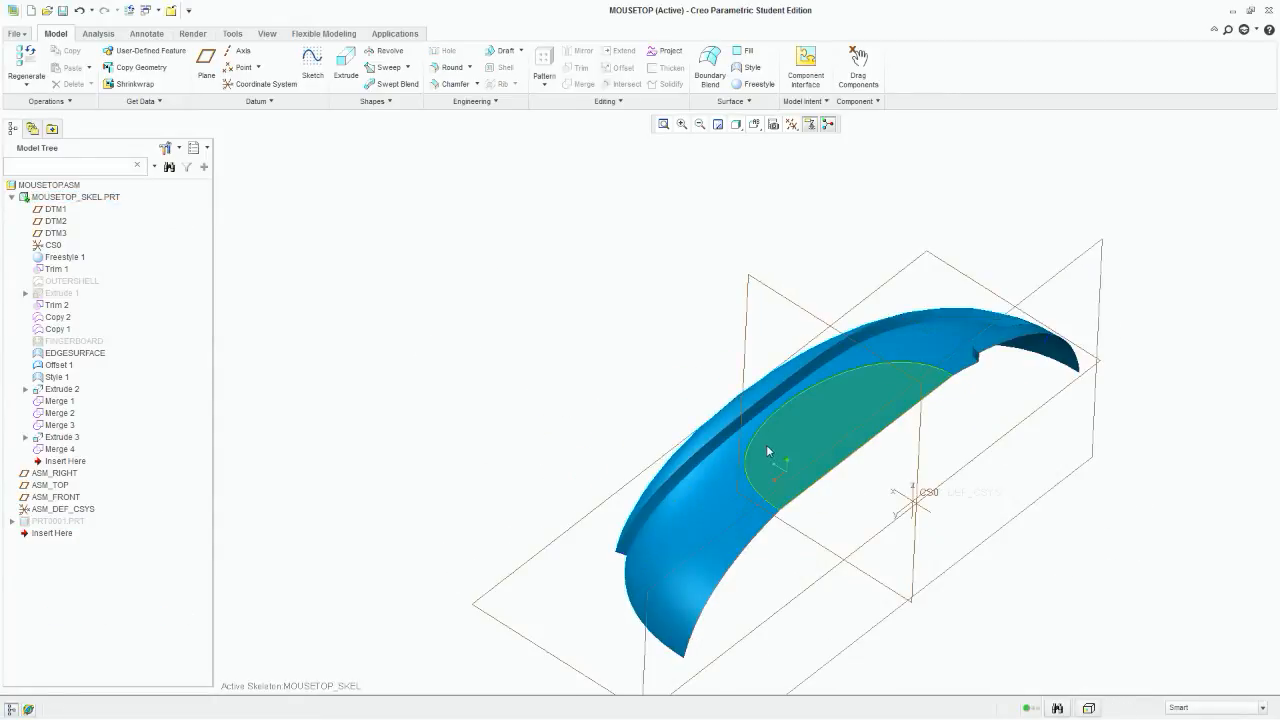
double_click(766, 444)
click(716, 481)
double_click(784, 459)
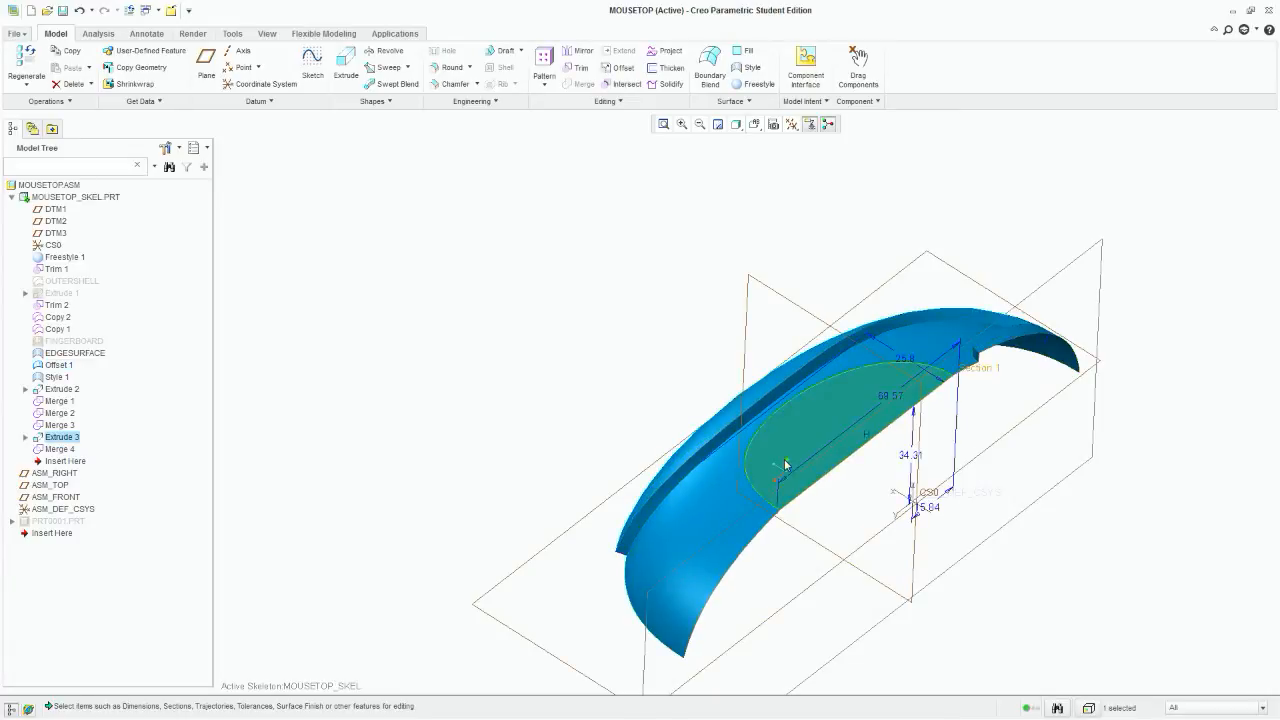
click(707, 478)
click(705, 438)
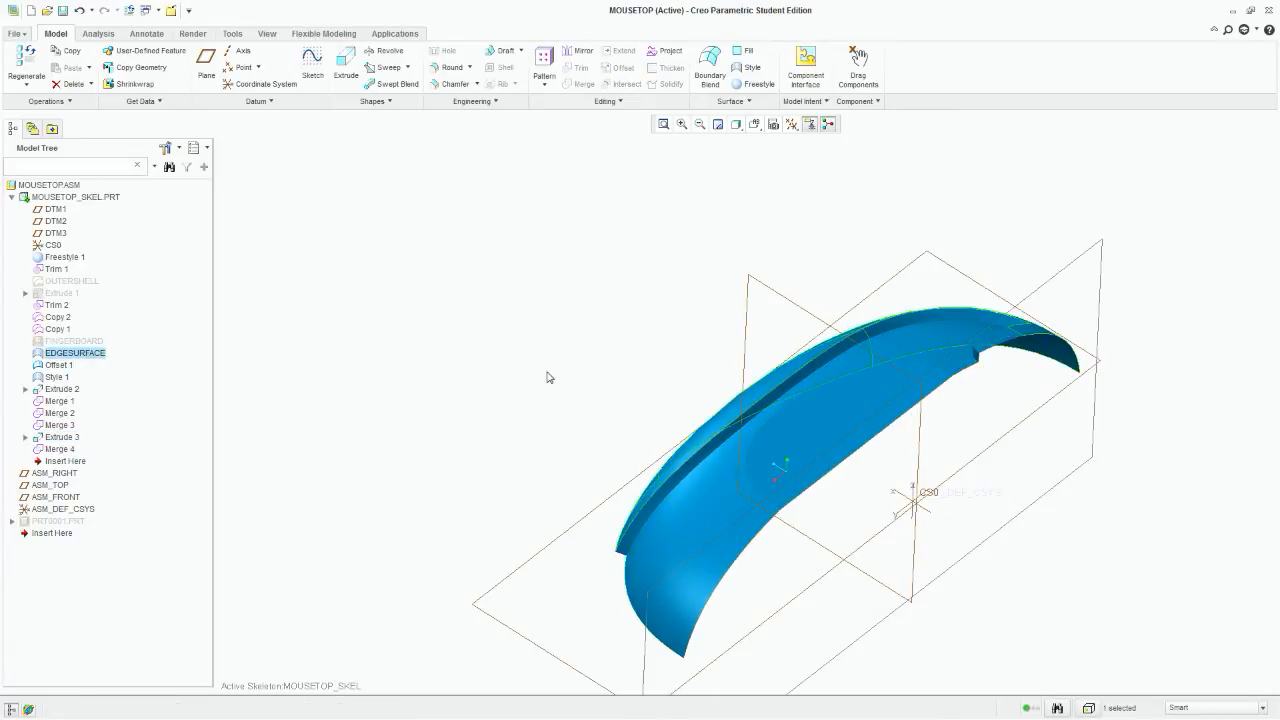
right_click(71, 199)
click(529, 311)
Step: Mirror the half shell quilt about the datum plane along its cut middle edge
click(826, 431)
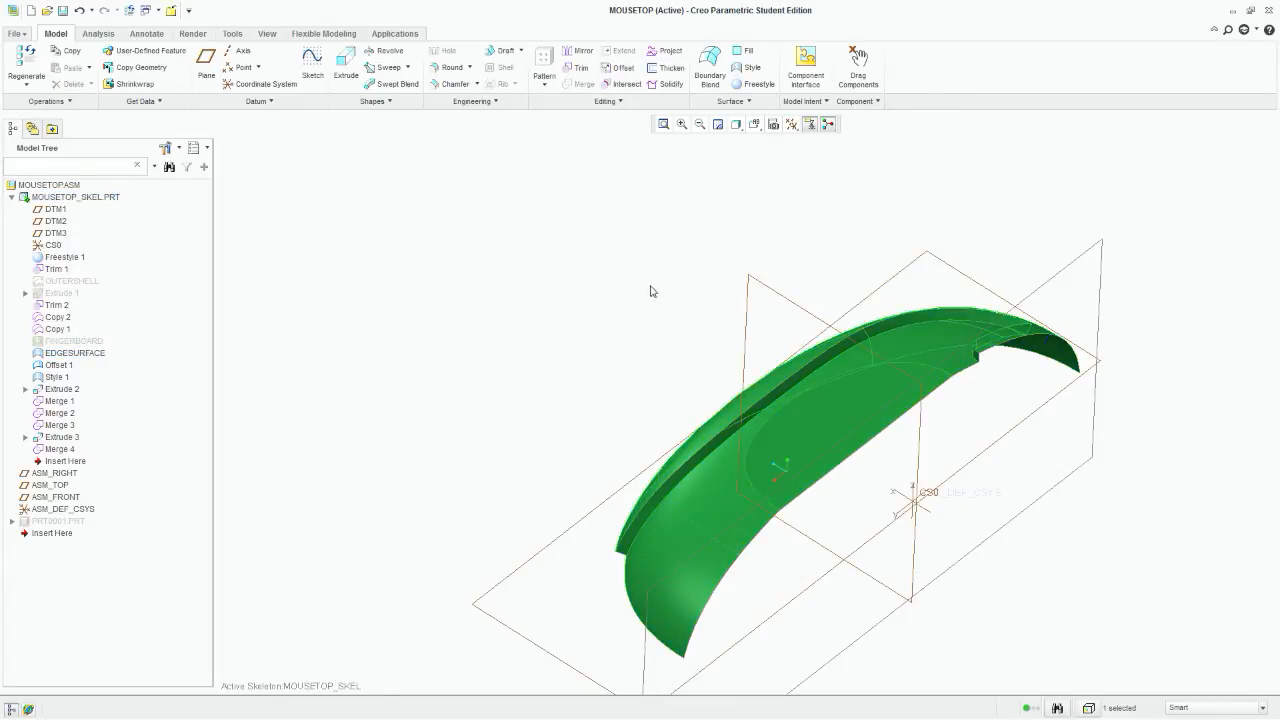
middle_drag(860, 506, 636, 472)
middle_drag(633, 483, 850, 452)
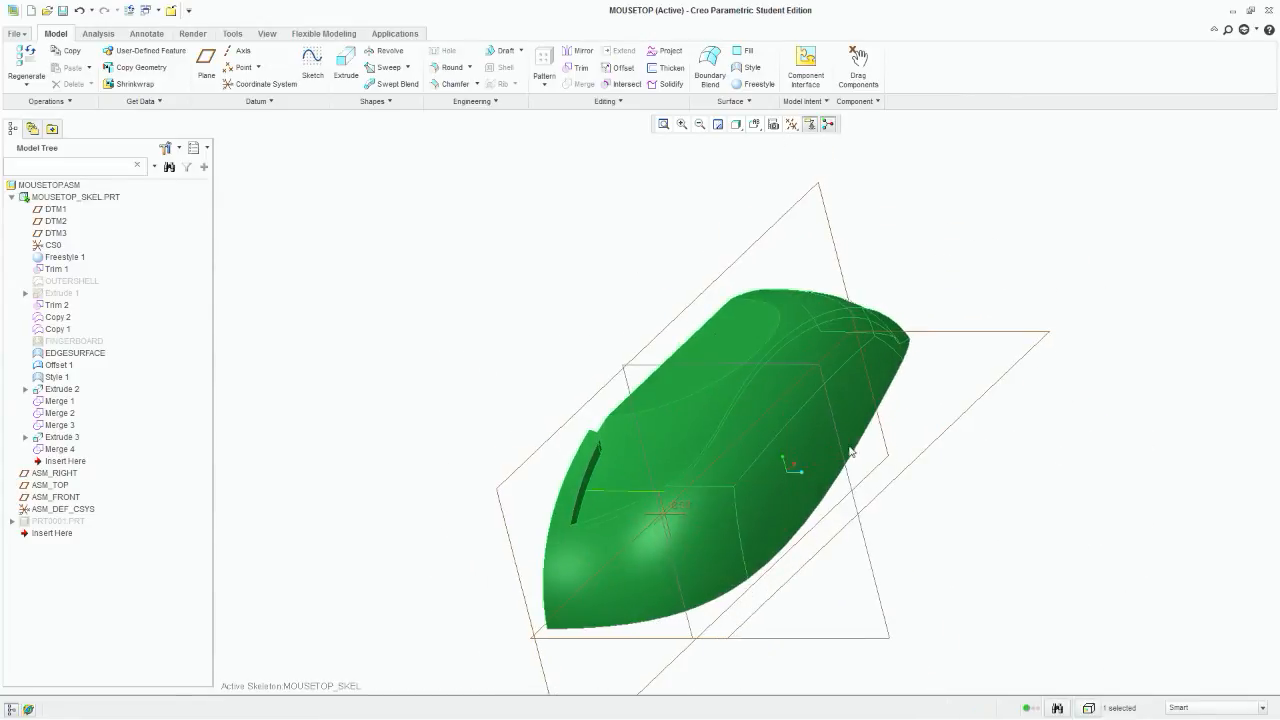
click(585, 57)
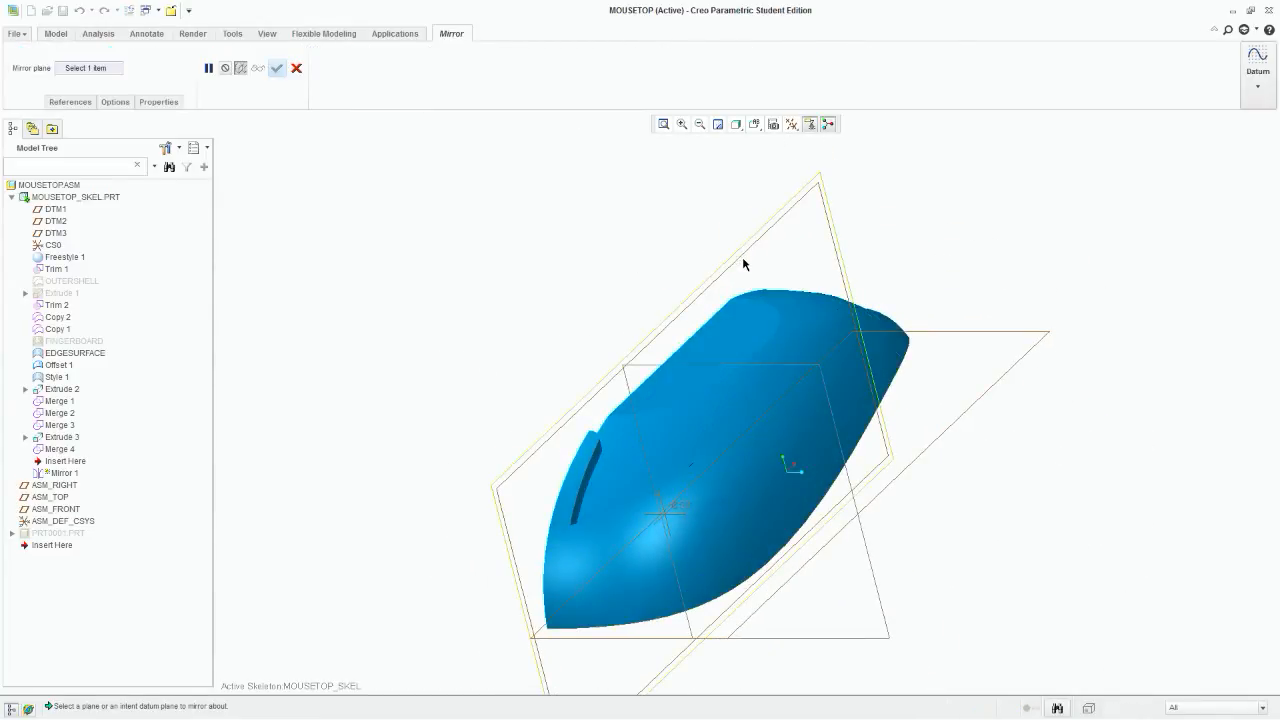
click(743, 263)
click(277, 70)
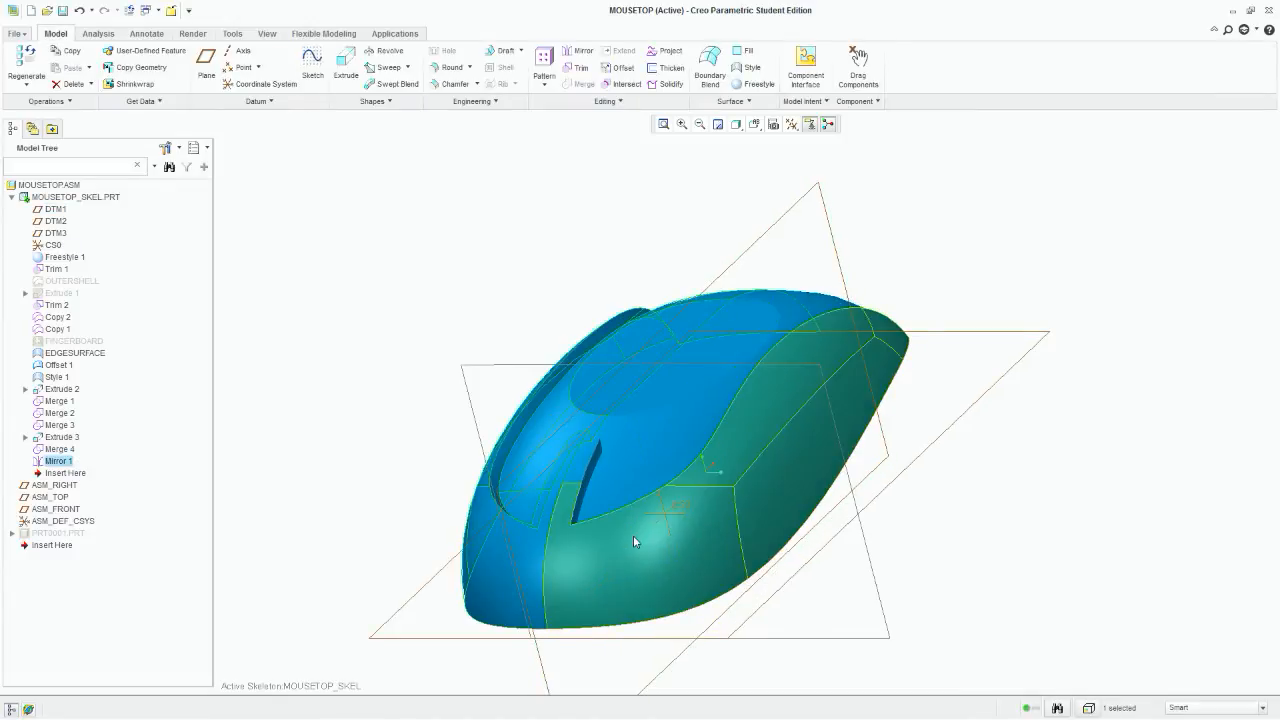
Step: Merge the original and mirrored shell halves into one quilt using the Join option
ctrl+click(630, 456)
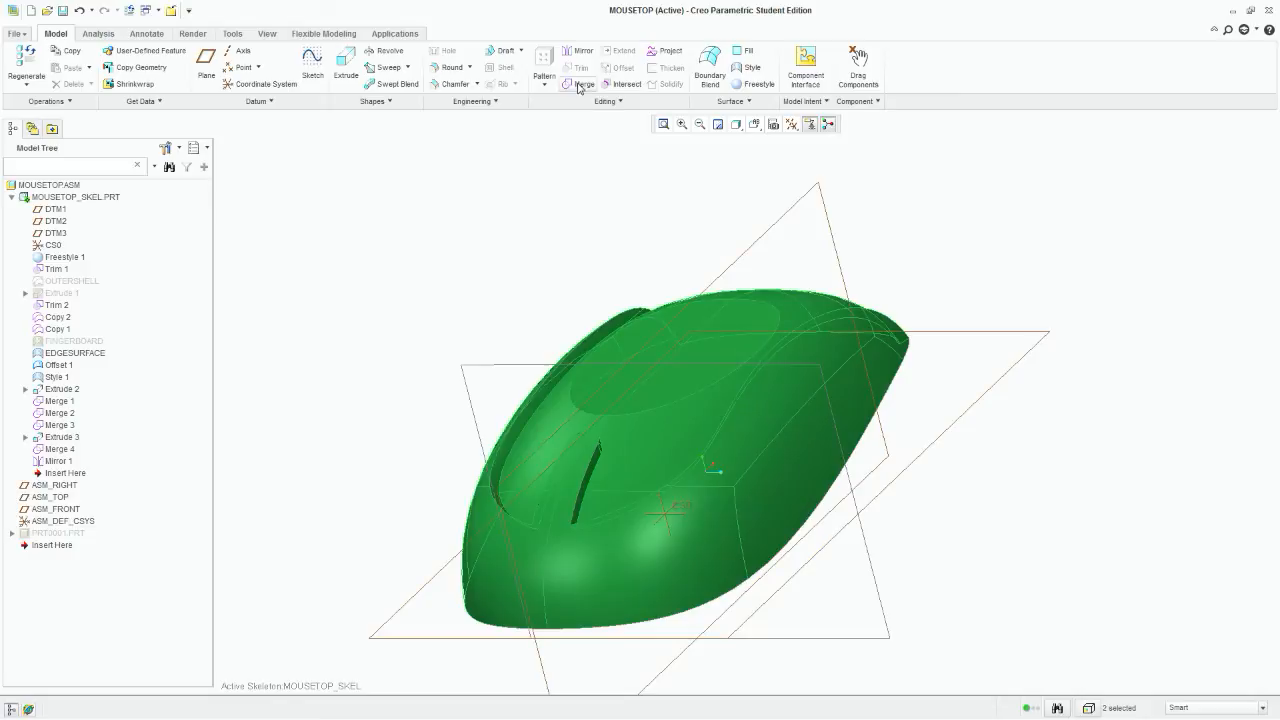
click(580, 85)
click(115, 101)
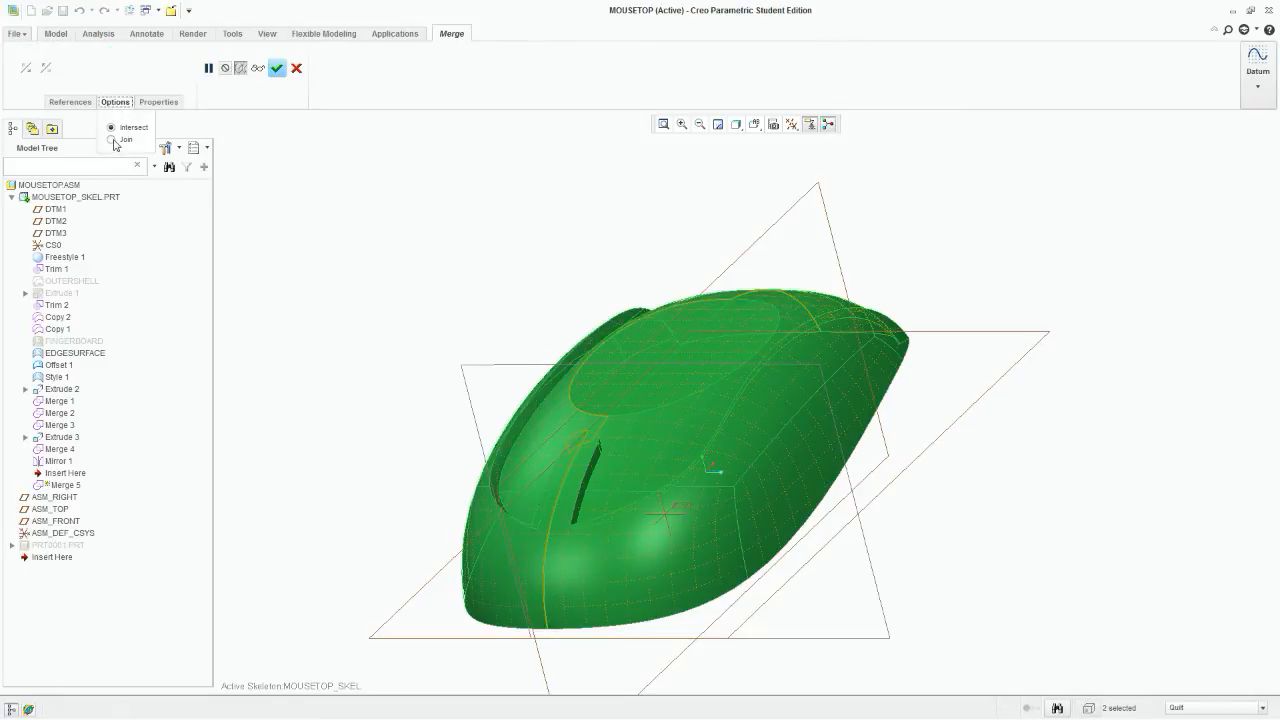
click(113, 139)
click(277, 68)
middle_drag(440, 289, 499, 329)
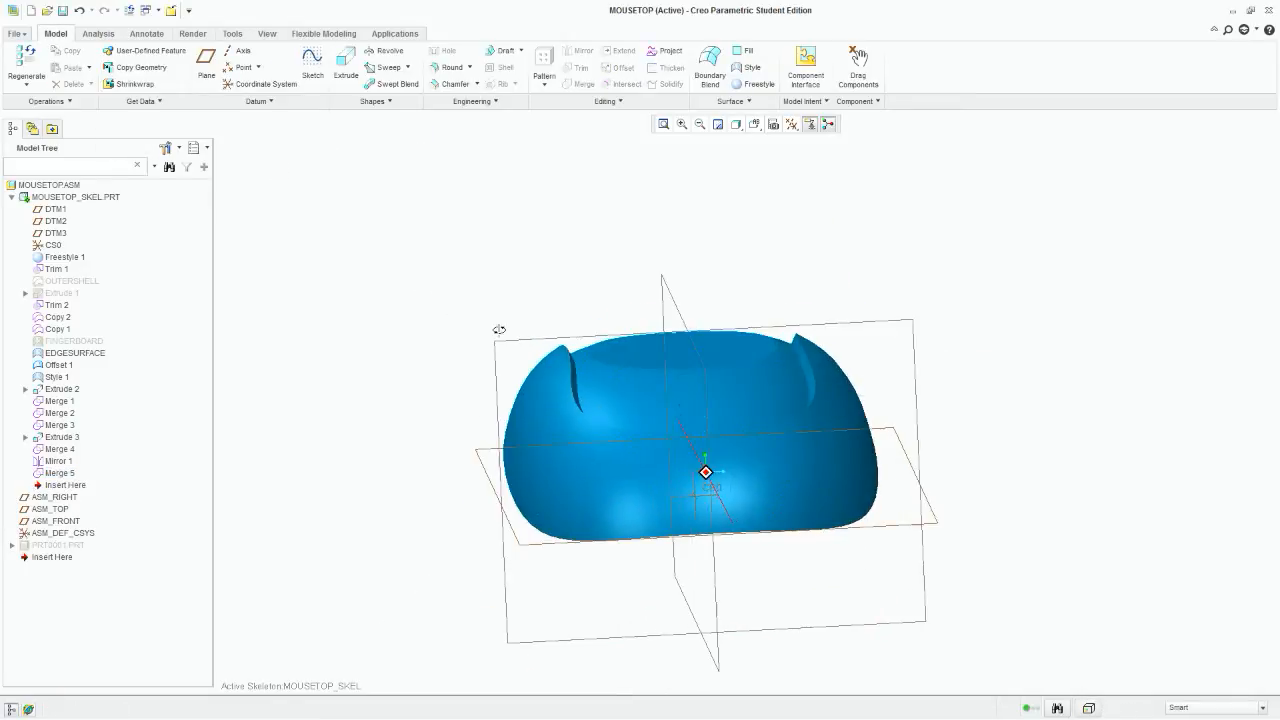
Step: Unhide the FINGERBOARD surface and mirror it about the shell's central datum plane
right_click(88, 342)
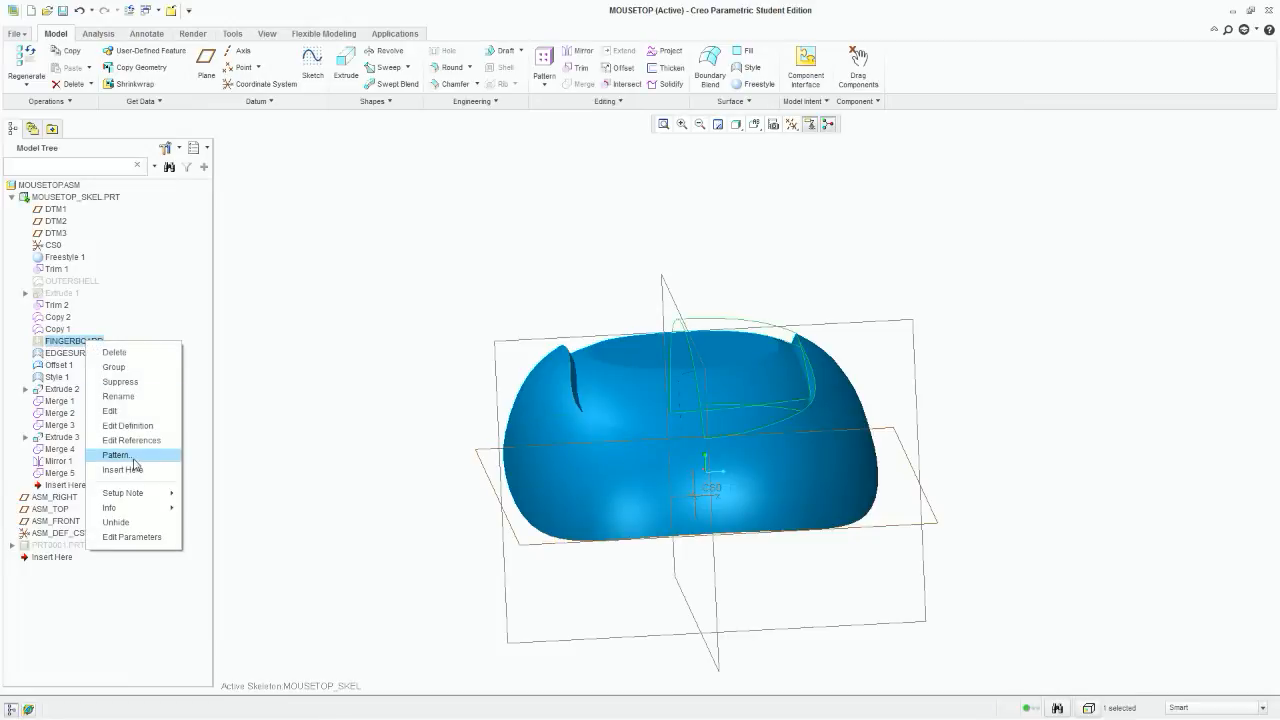
click(115, 522)
middle_drag(486, 297, 449, 220)
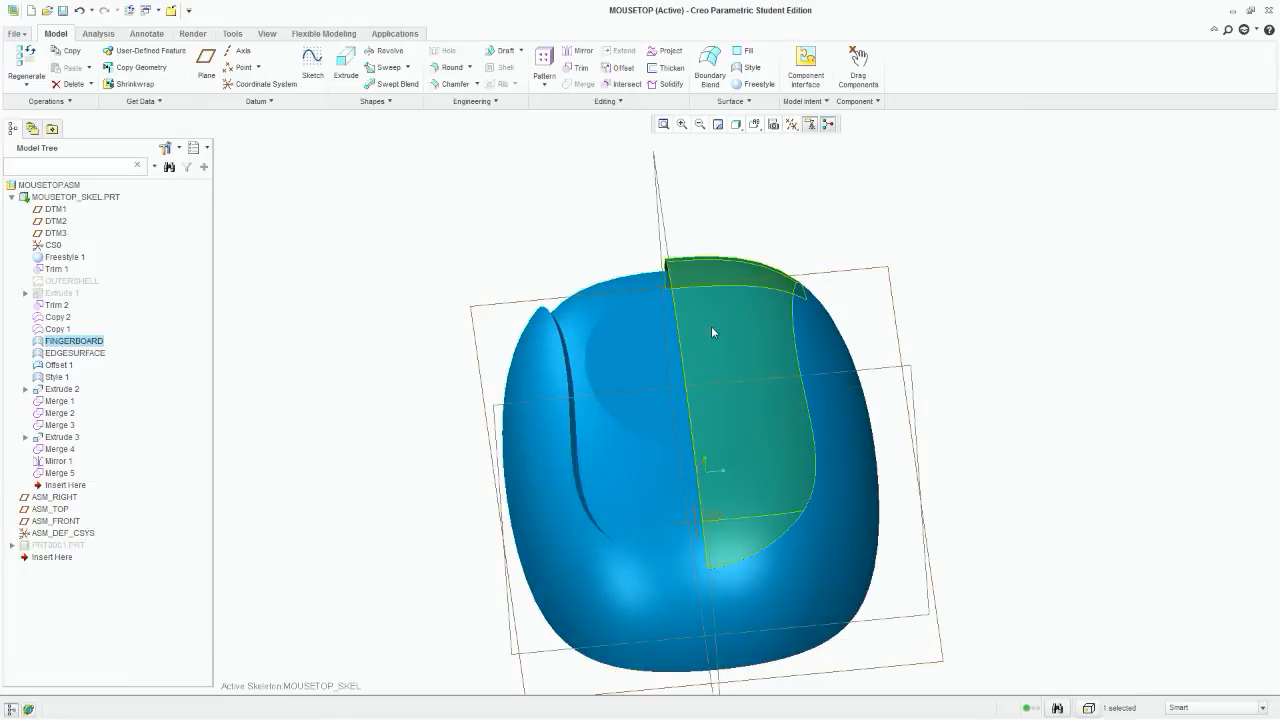
click(577, 51)
middle_drag(851, 177, 763, 180)
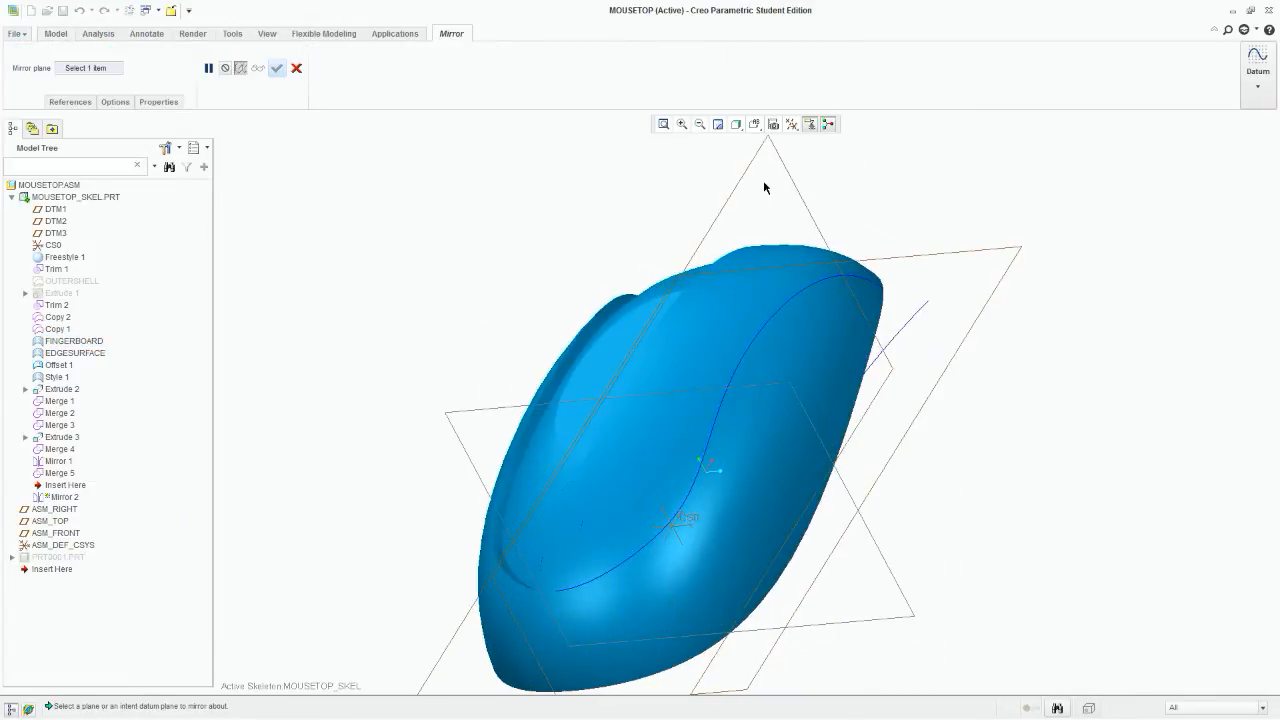
click(747, 177)
middle_click(707, 365)
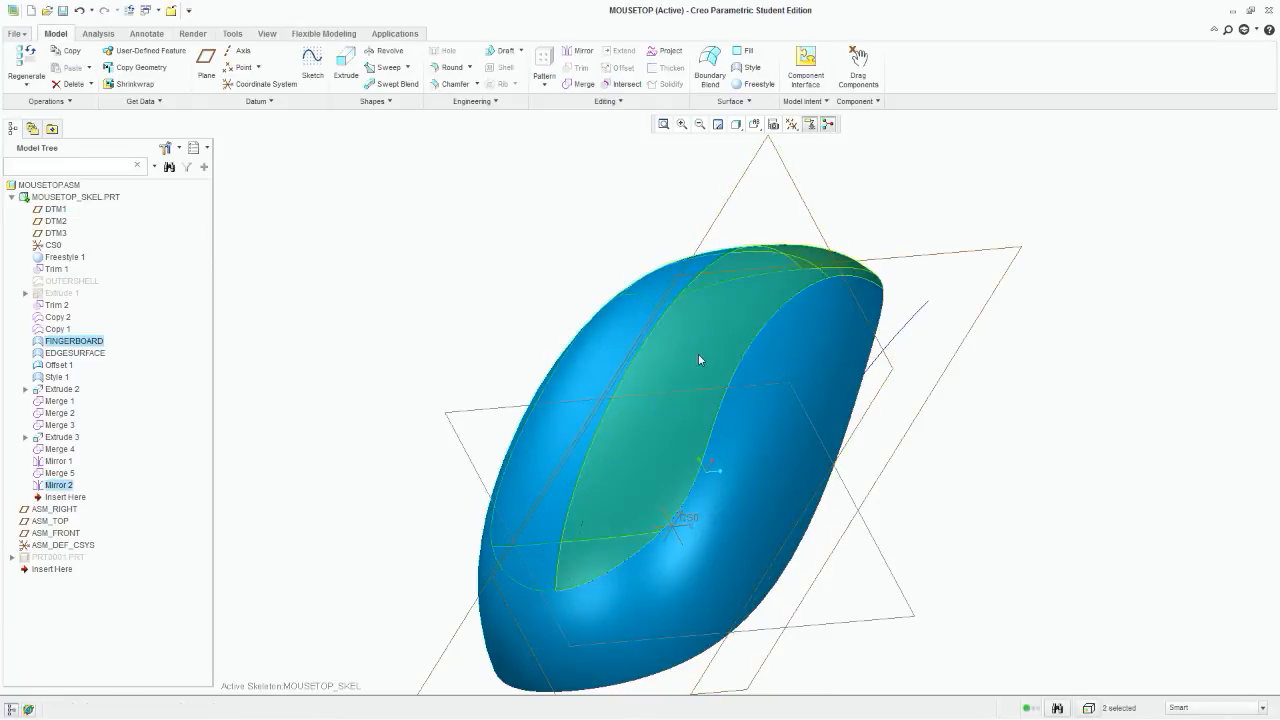
Step: Merge the FINGERBOARD surface with its mirrored copy using the Join option
click(583, 84)
click(115, 101)
click(112, 139)
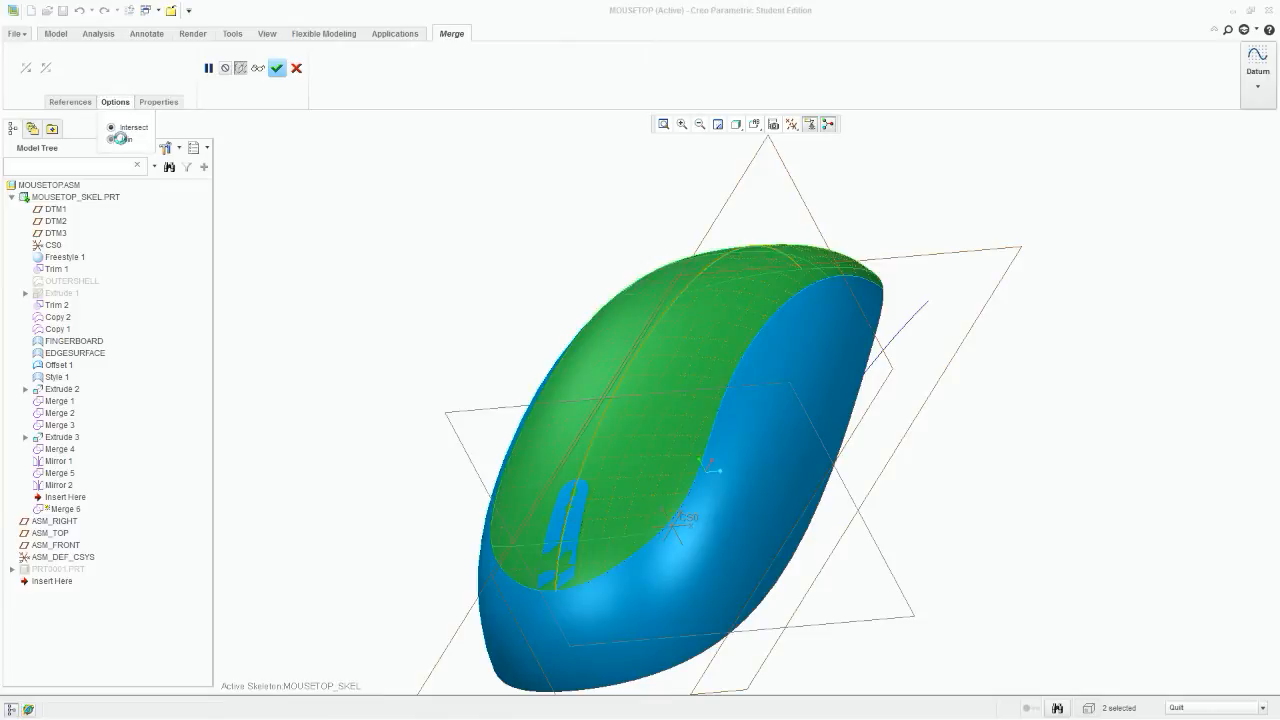
click(276, 69)
middle_drag(394, 283, 728, 418)
Step: Hide the merged fingerboard quilt, Merge 6, in the skeleton
click(663, 371)
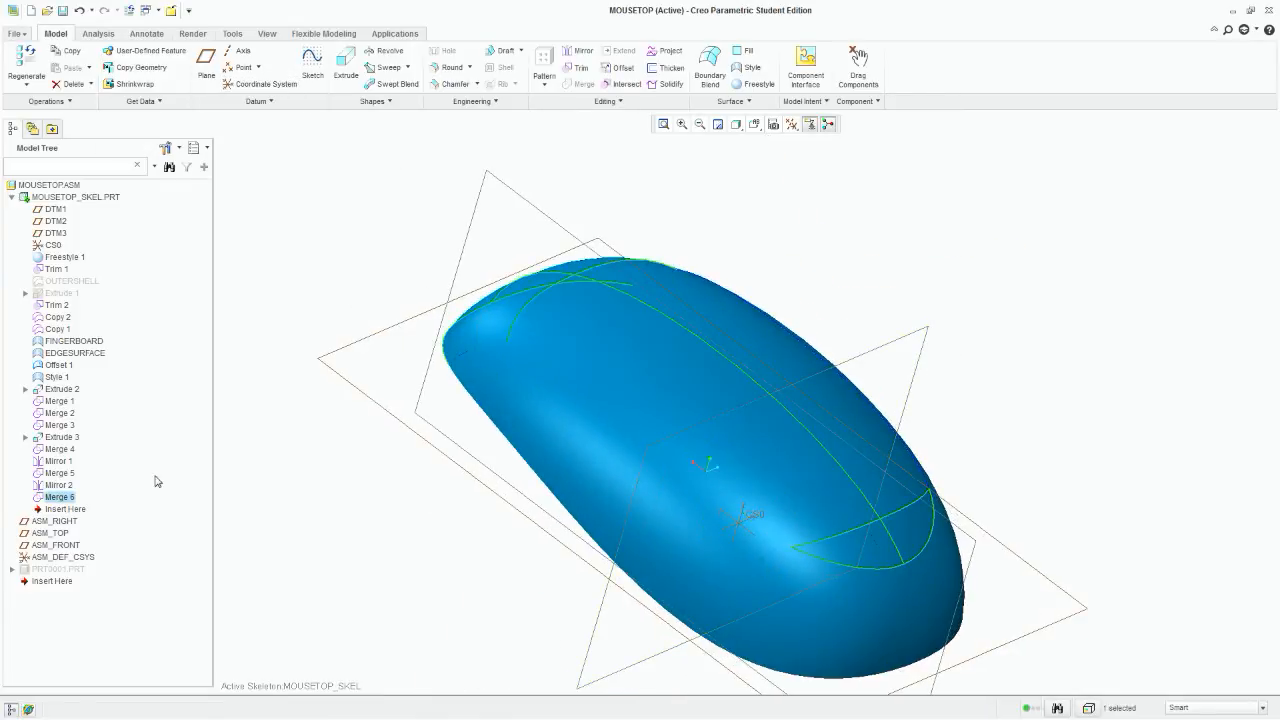
right_click(56, 497)
click(101, 641)
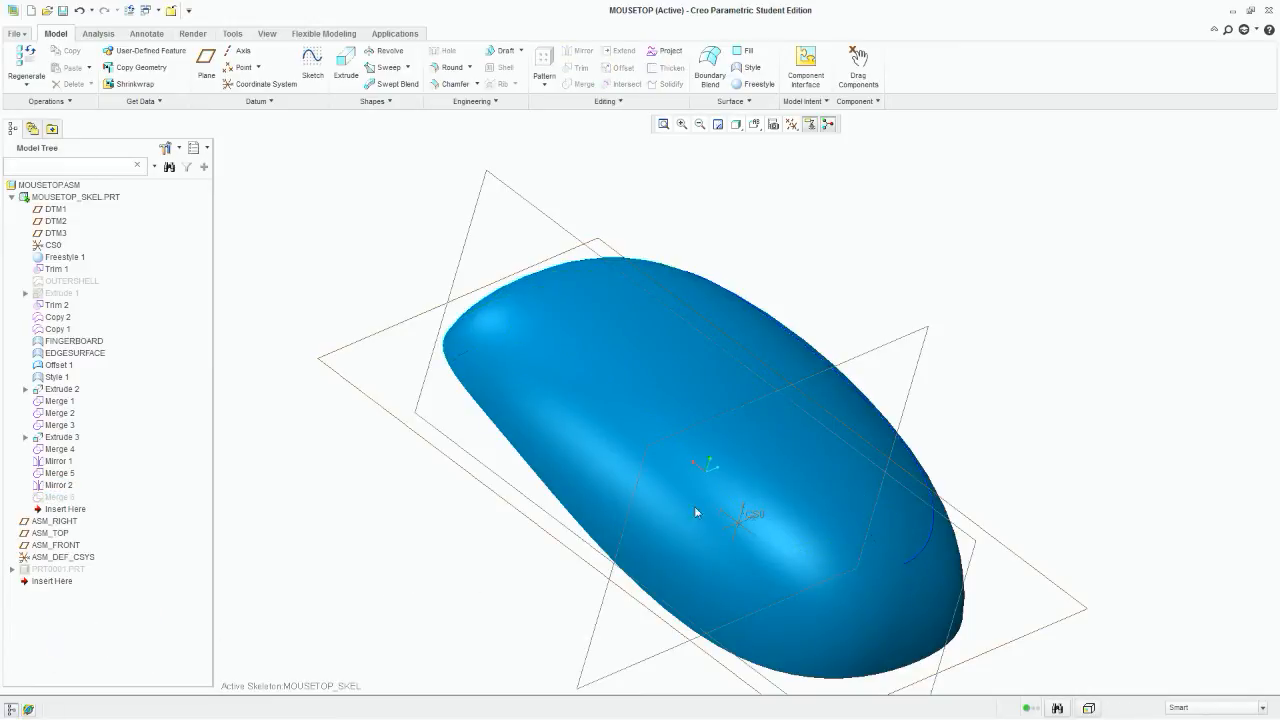
Step: Unhide the merged fingerboard quilt, Merge 6, in the skeleton
middle_drag(791, 400, 704, 412)
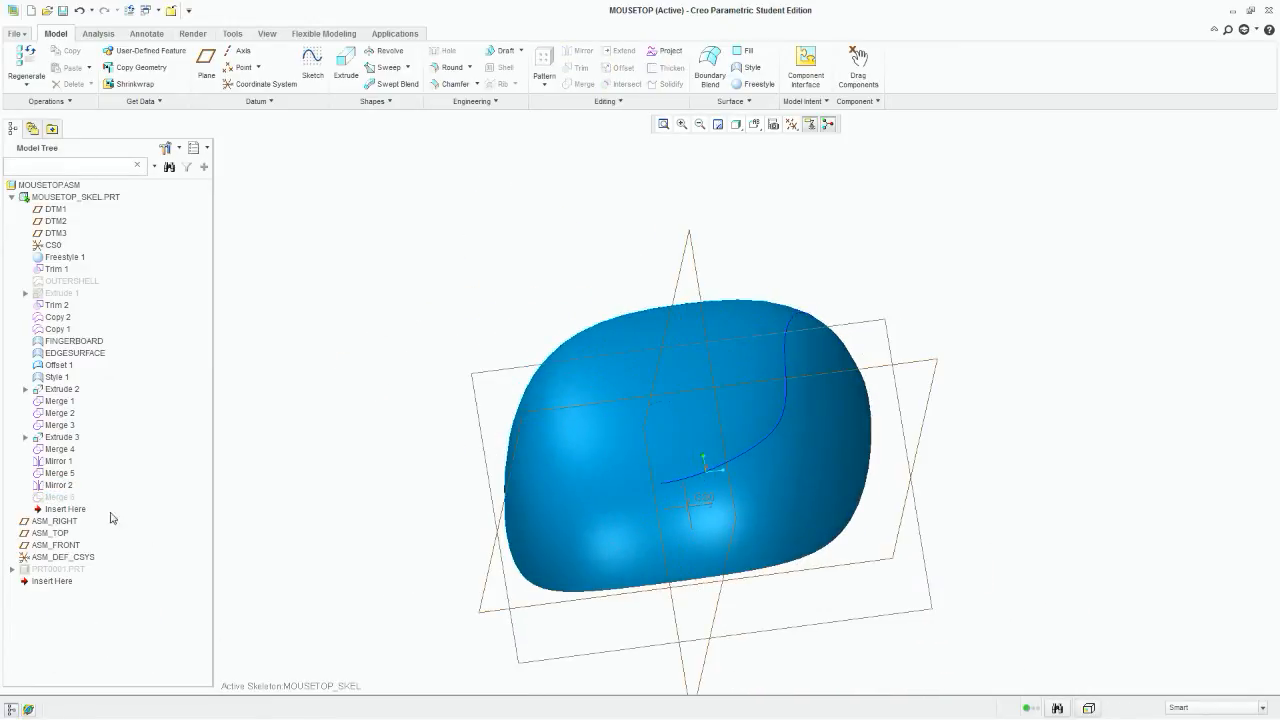
click(58, 497)
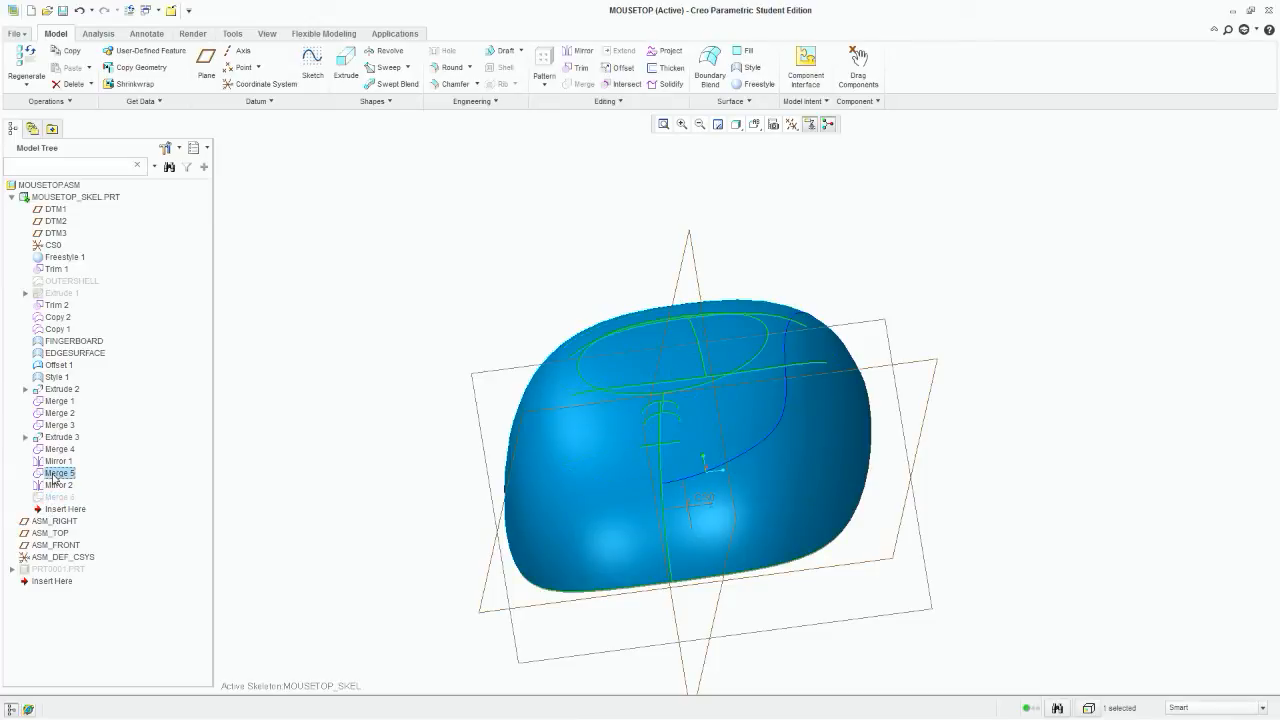
right_click(58, 500)
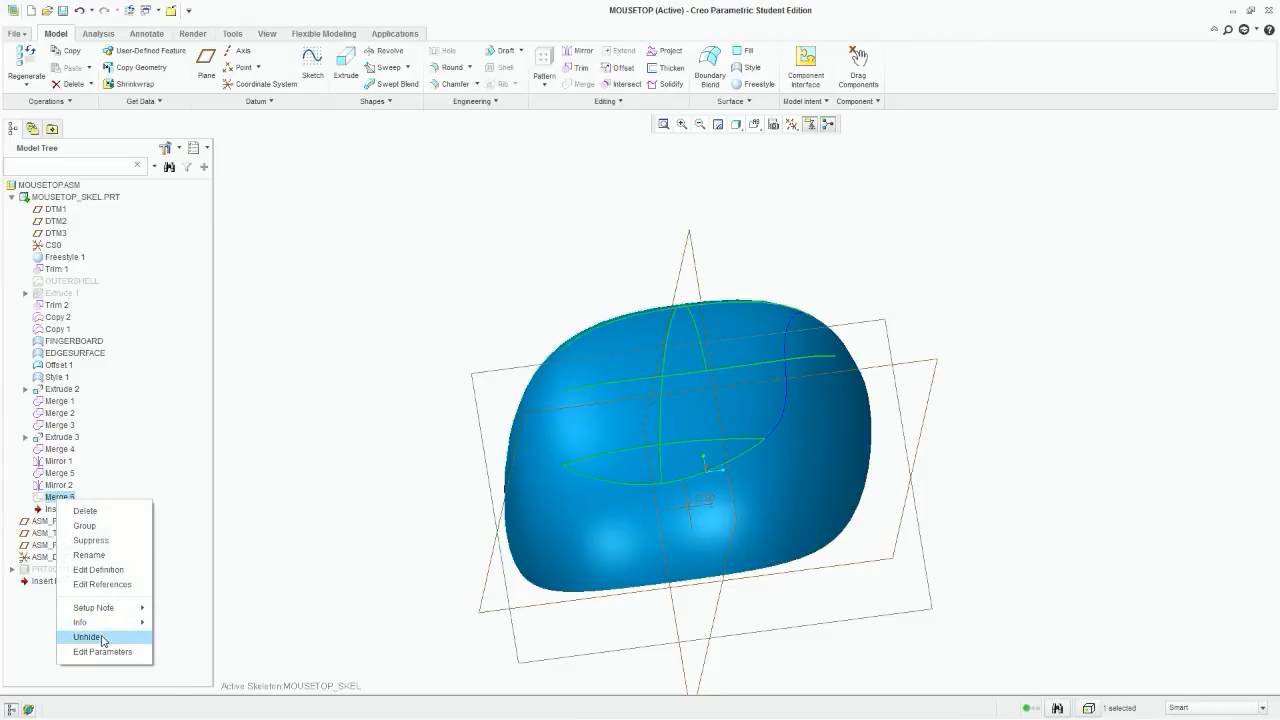
click(95, 634)
Step: Activate PRT0001.PRT in the assembly and unhide it
right_click(36, 572)
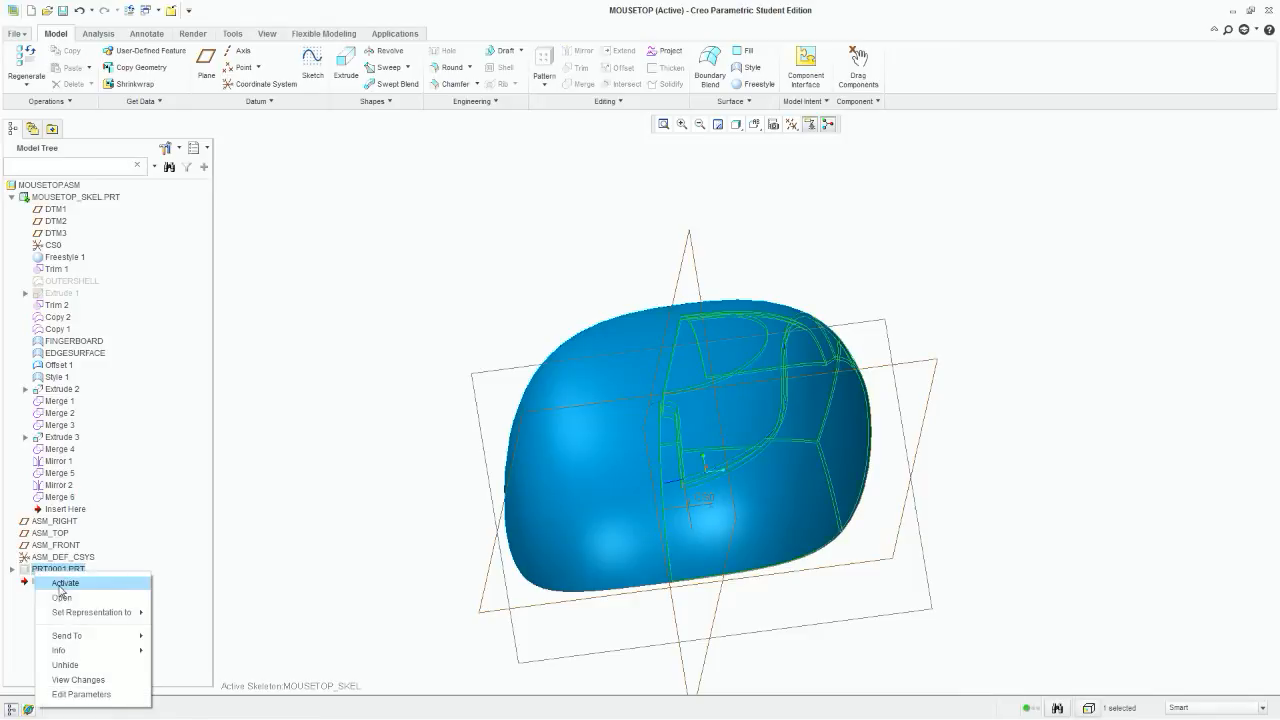
click(110, 584)
mouse_move(389, 377)
middle_down()
mouse_move(411, 368)
mouse_move(358, 365)
middle_up()
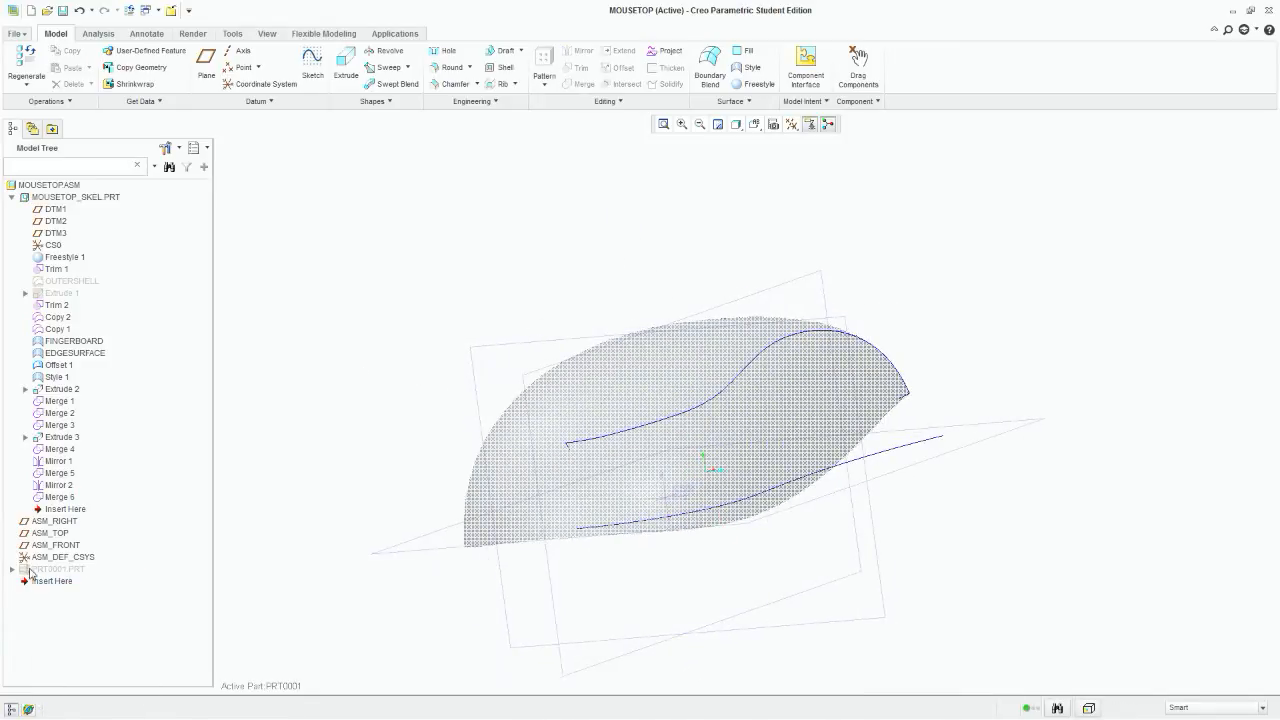
right_click(38, 569)
click(70, 527)
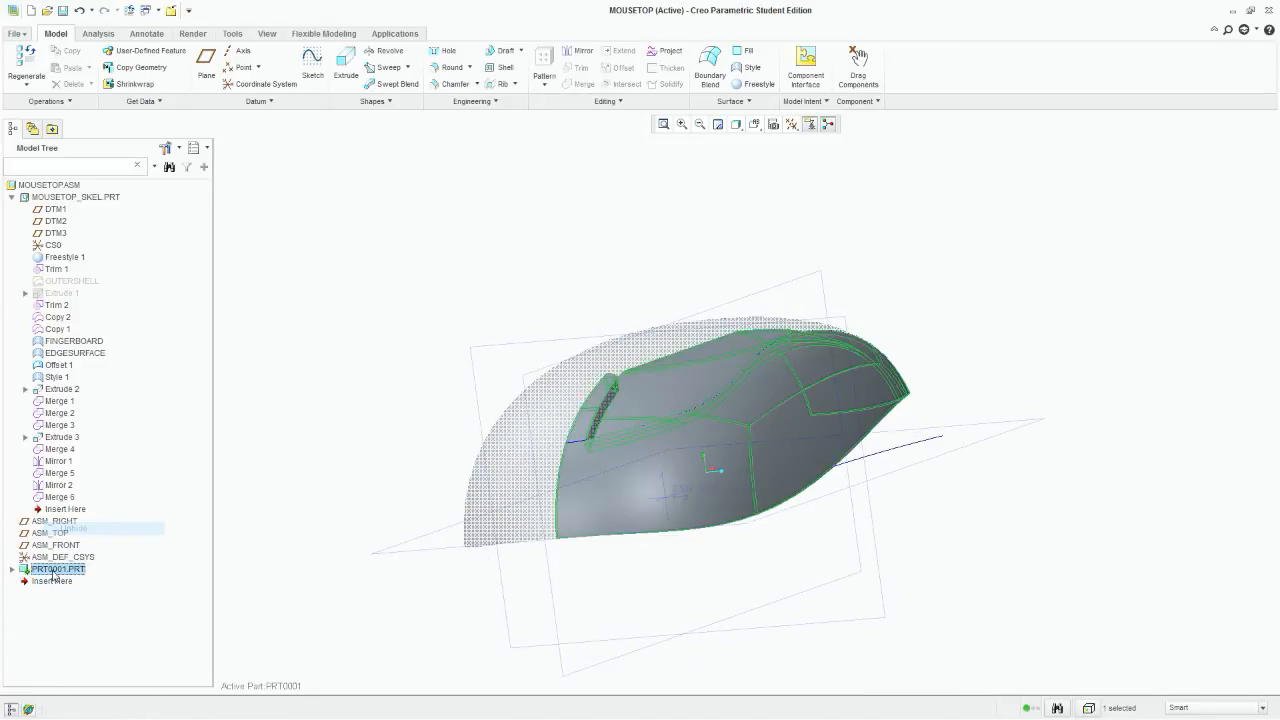
Step: Redefine the Thicken 1 feature of PRT0001 and accept it to rebuild the thickened shell
click(12, 569)
right_click(55, 581)
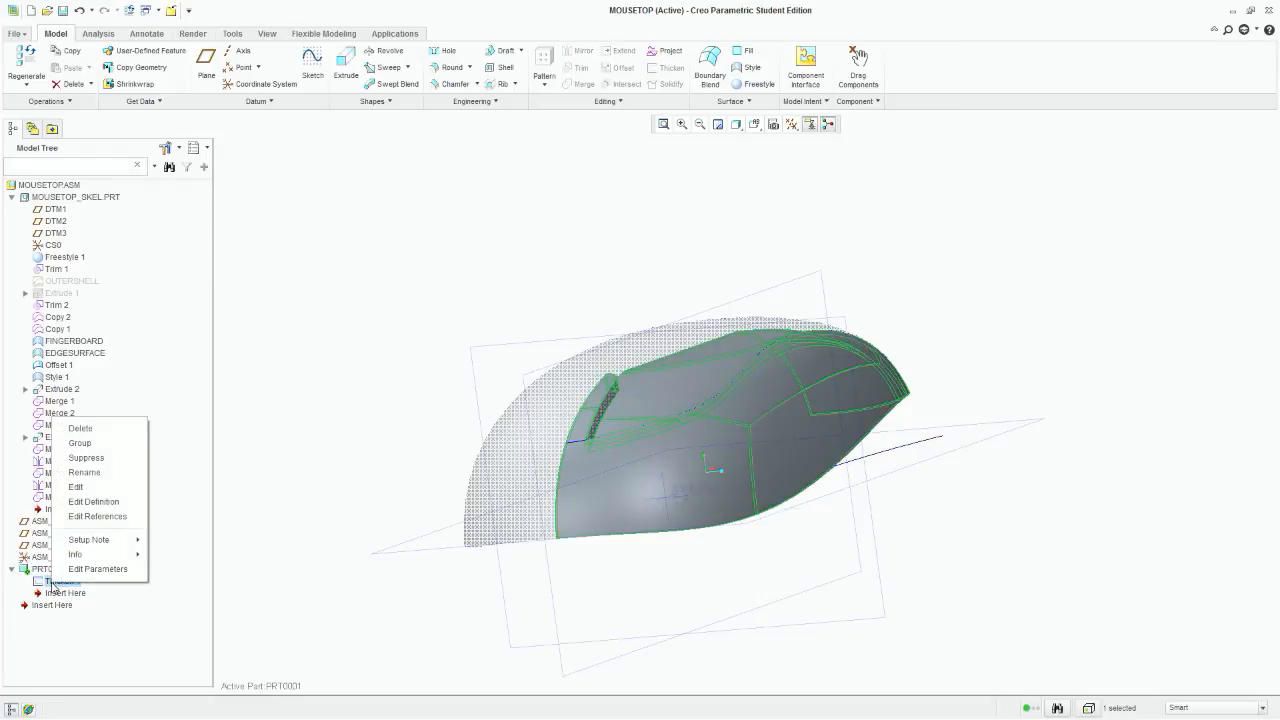
click(95, 501)
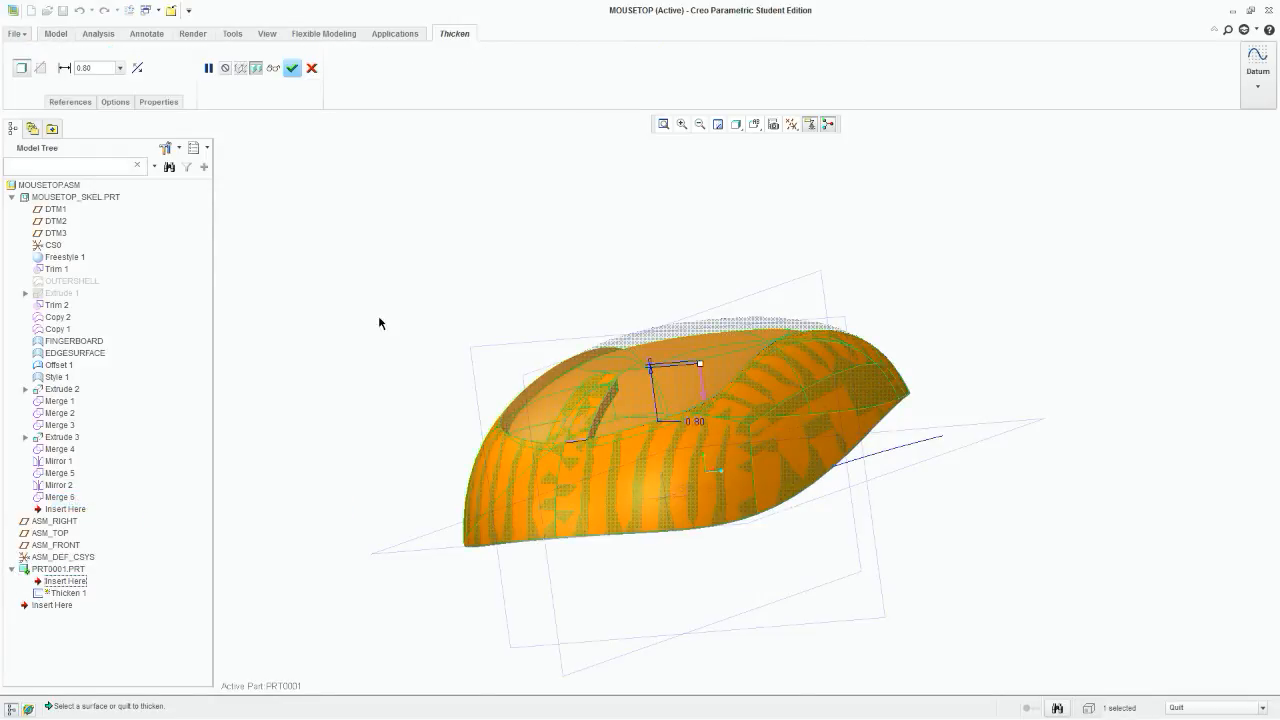
middle_drag(380, 323, 403, 320)
click(290, 68)
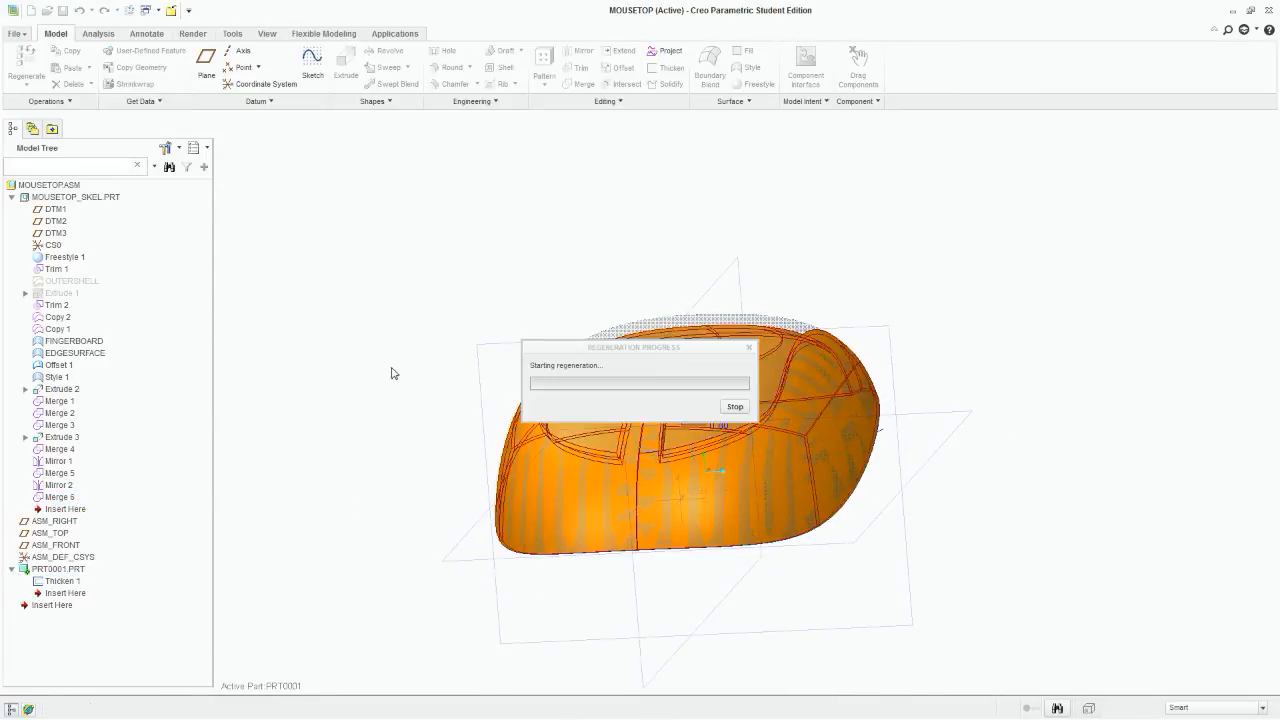
middle_drag(463, 391, 371, 389)
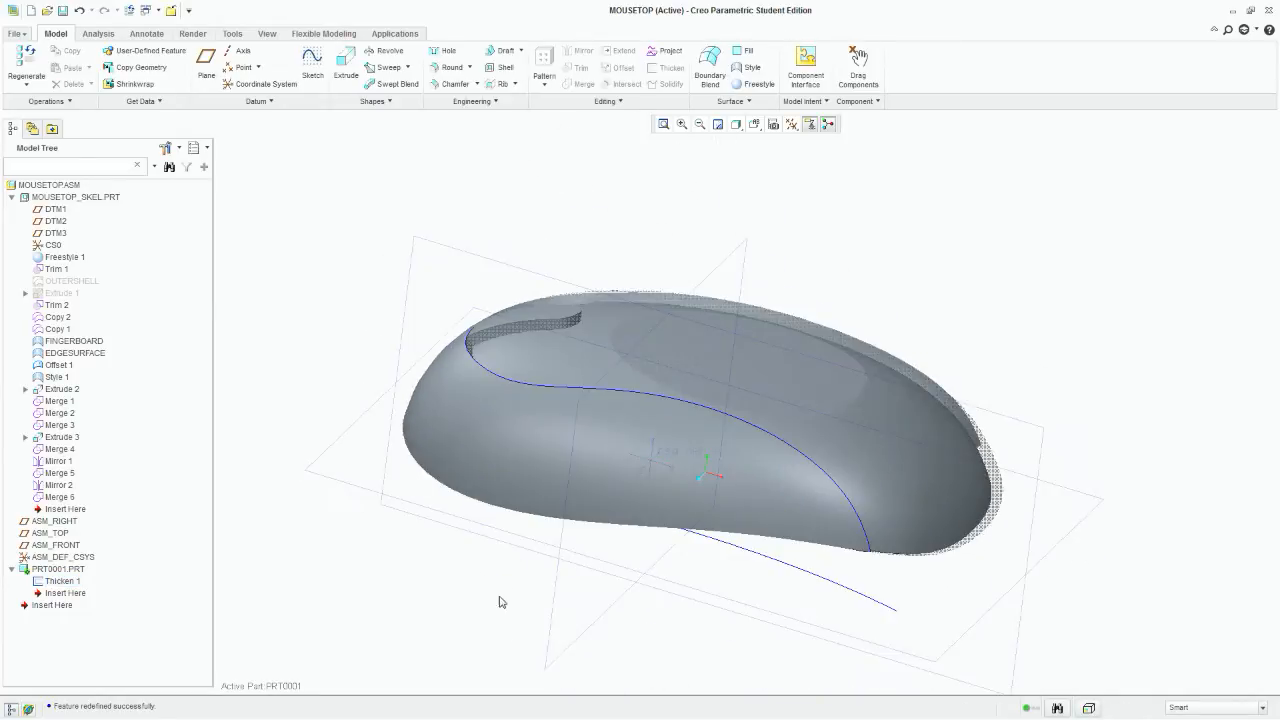
Step: Hide the skeleton part MOUSETOP_SKEL.PRT in the assembly
middle_drag(501, 601, 363, 394)
right_click(45, 208)
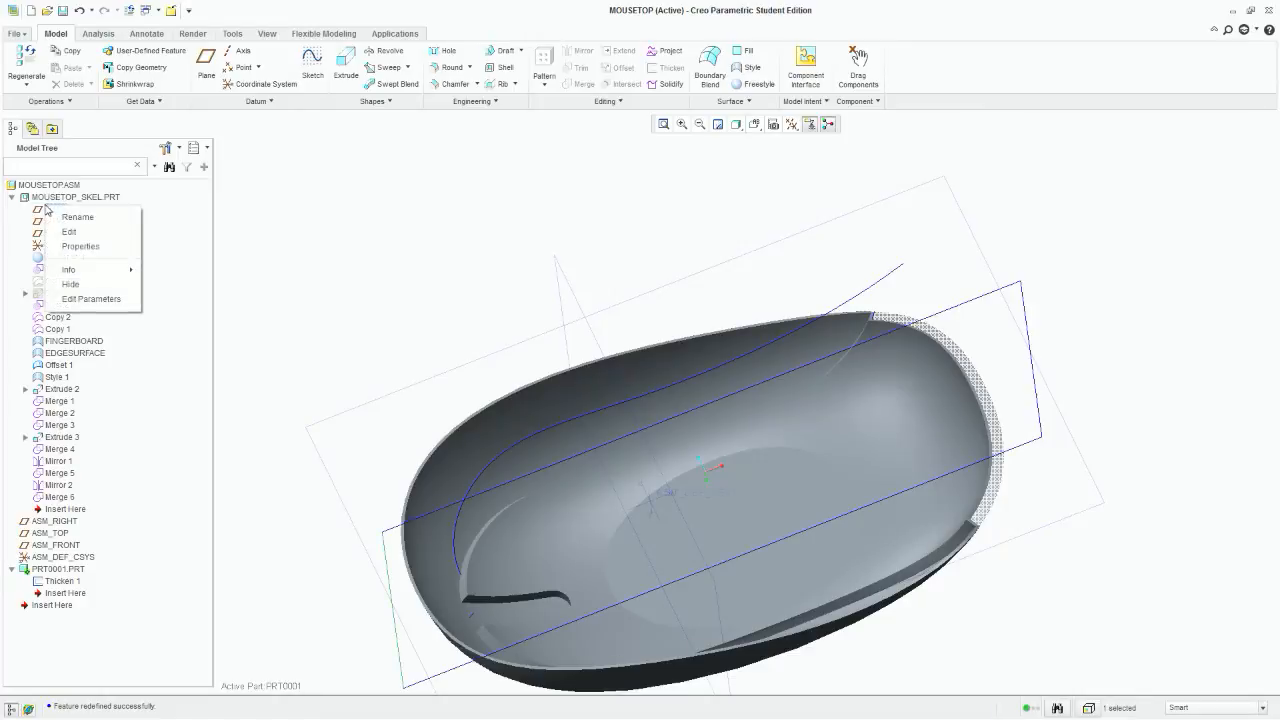
right_click(30, 197)
click(120, 290)
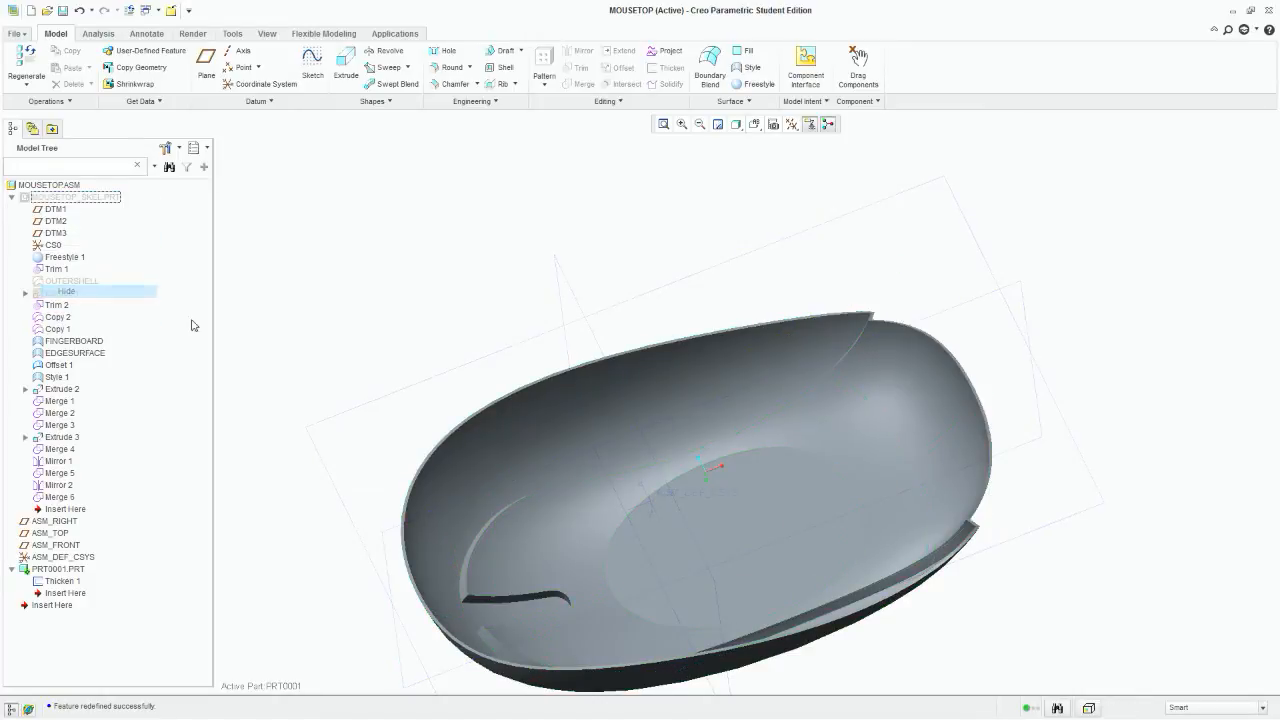
Step: Start a solid Sweep in PRT0001 and choose the shell's inner rim edge beginning at the notch as the origin trajectory
middle_drag(420, 370, 350, 380)
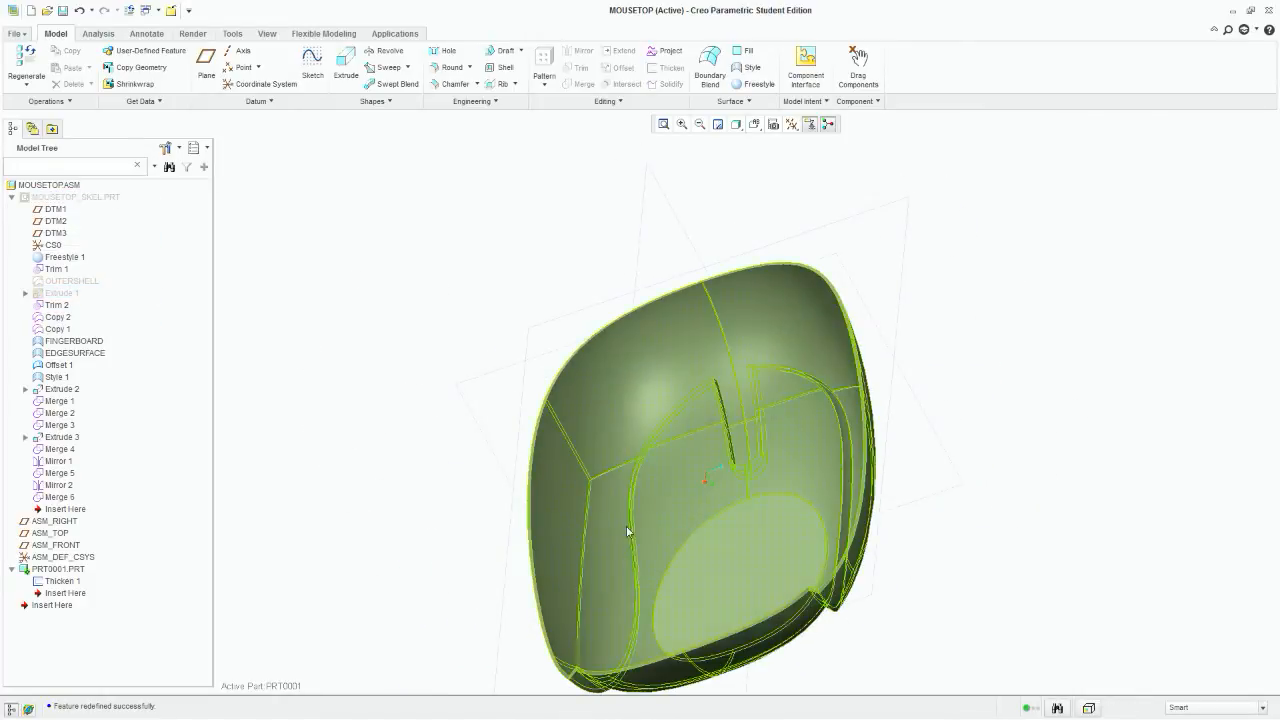
mouse_move(627, 531)
middle_down()
mouse_move(623, 466)
mouse_move(608, 520)
middle_up()
scroll(505, 592, down, 5)
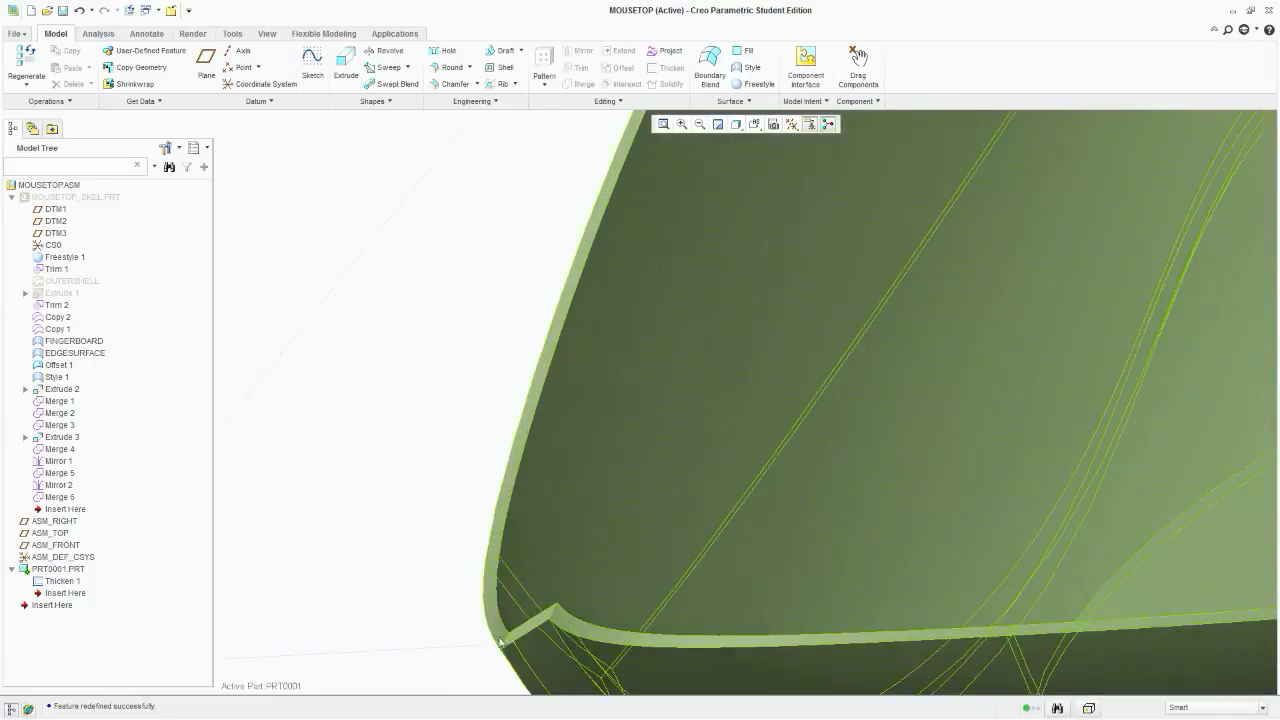
scroll(497, 560, up, 5)
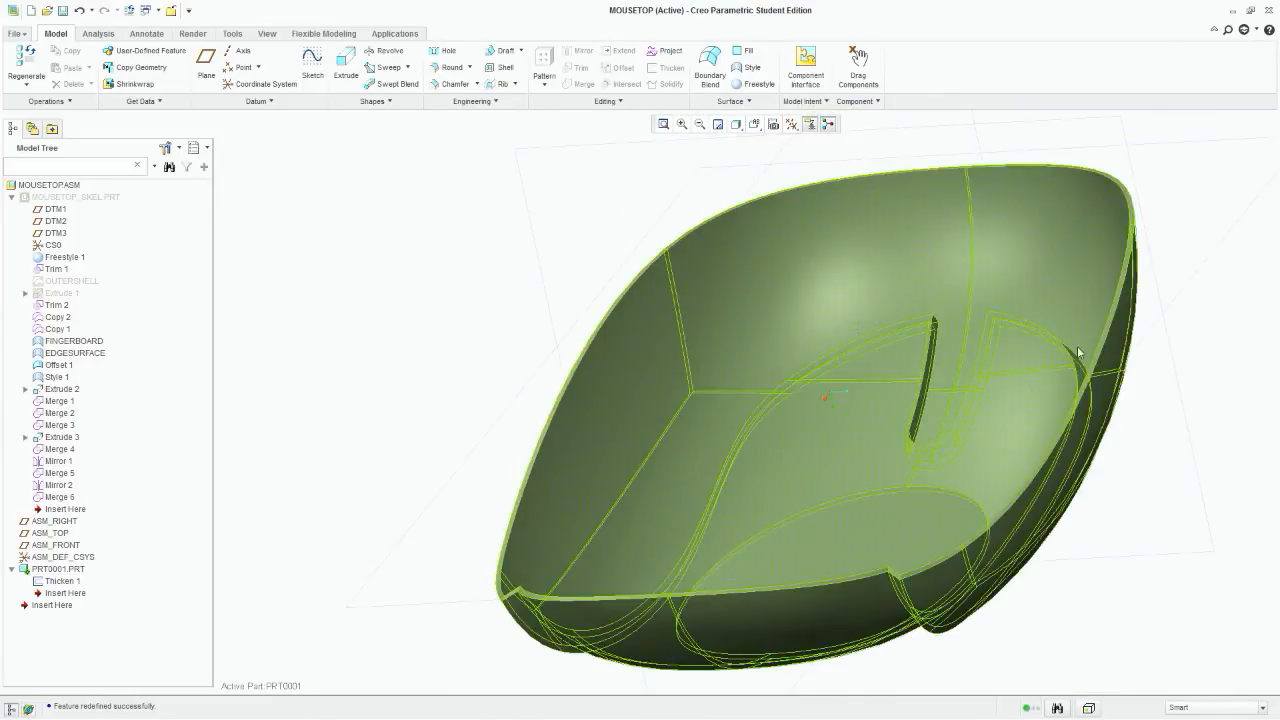
middle_drag(560, 443, 665, 434)
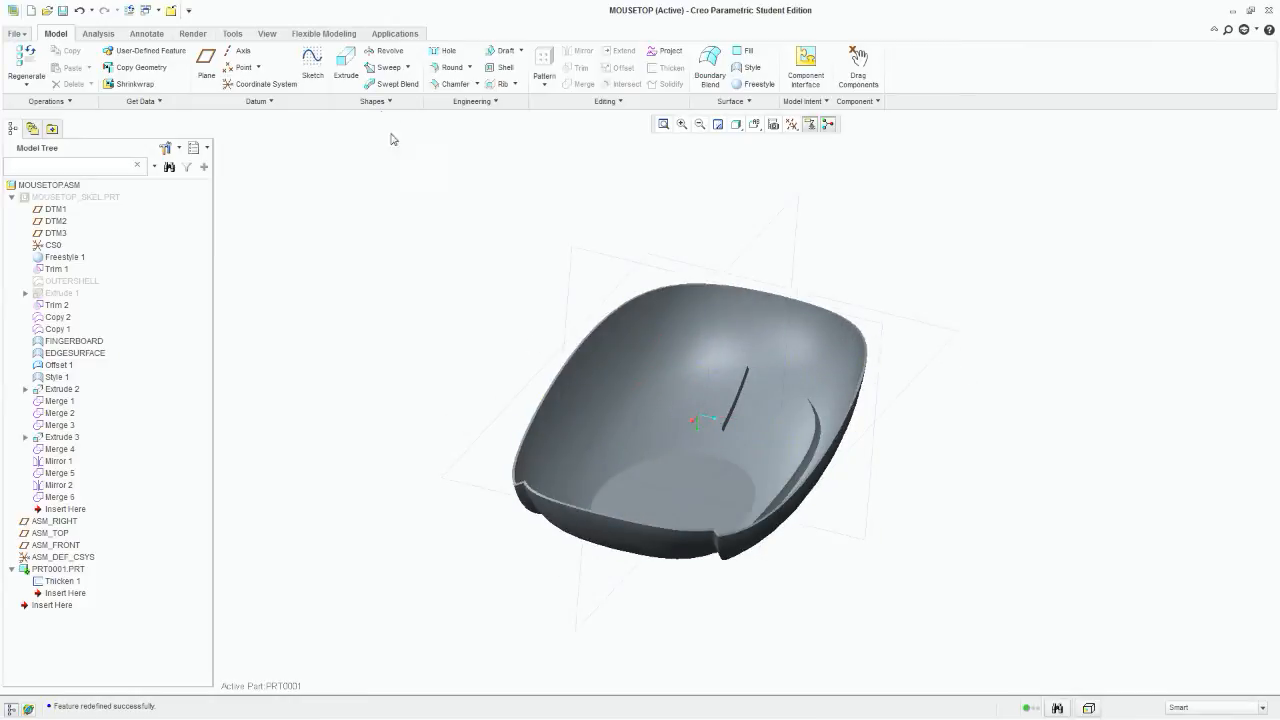
click(389, 70)
scroll(398, 395, down, 5)
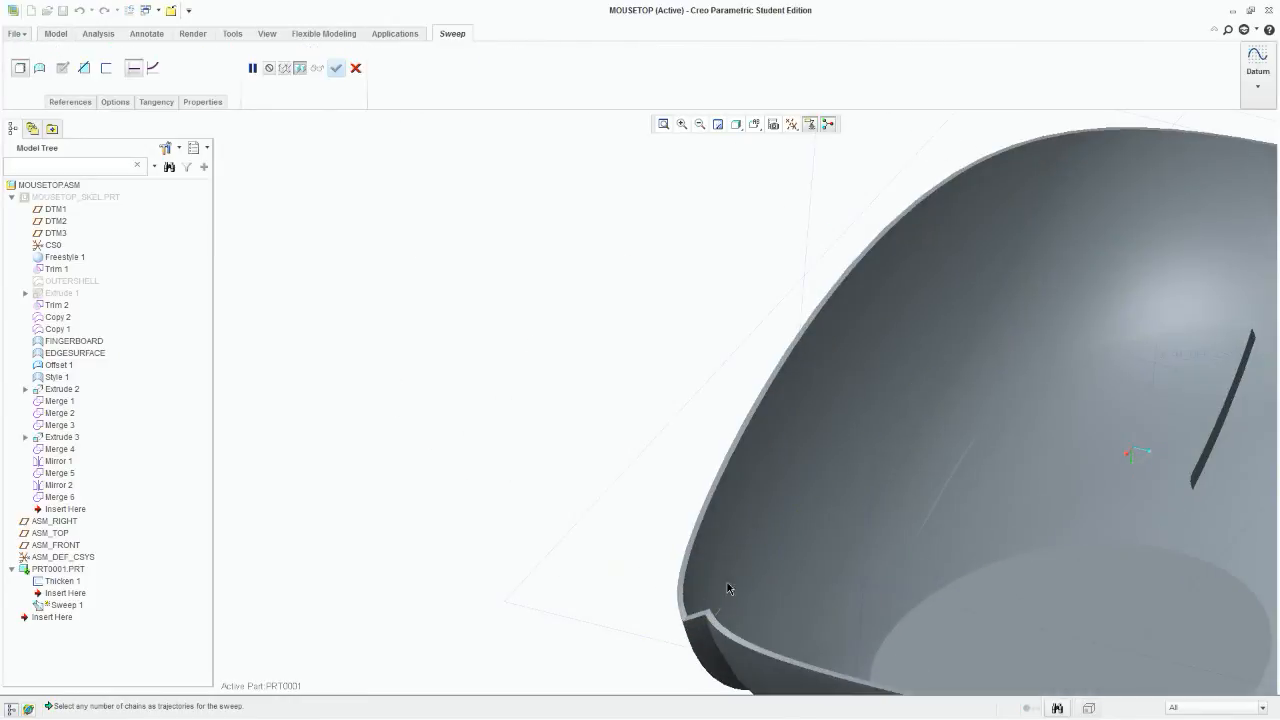
scroll(586, 477, up, 5)
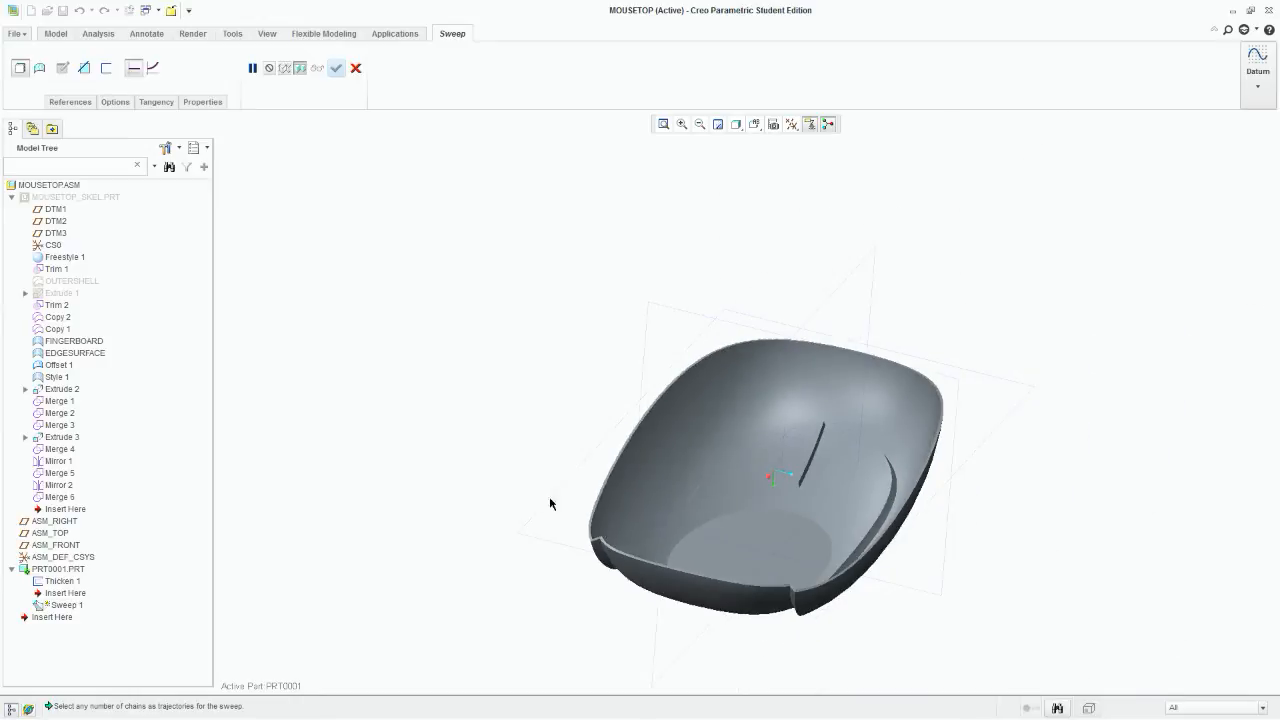
scroll(698, 364, down, 4)
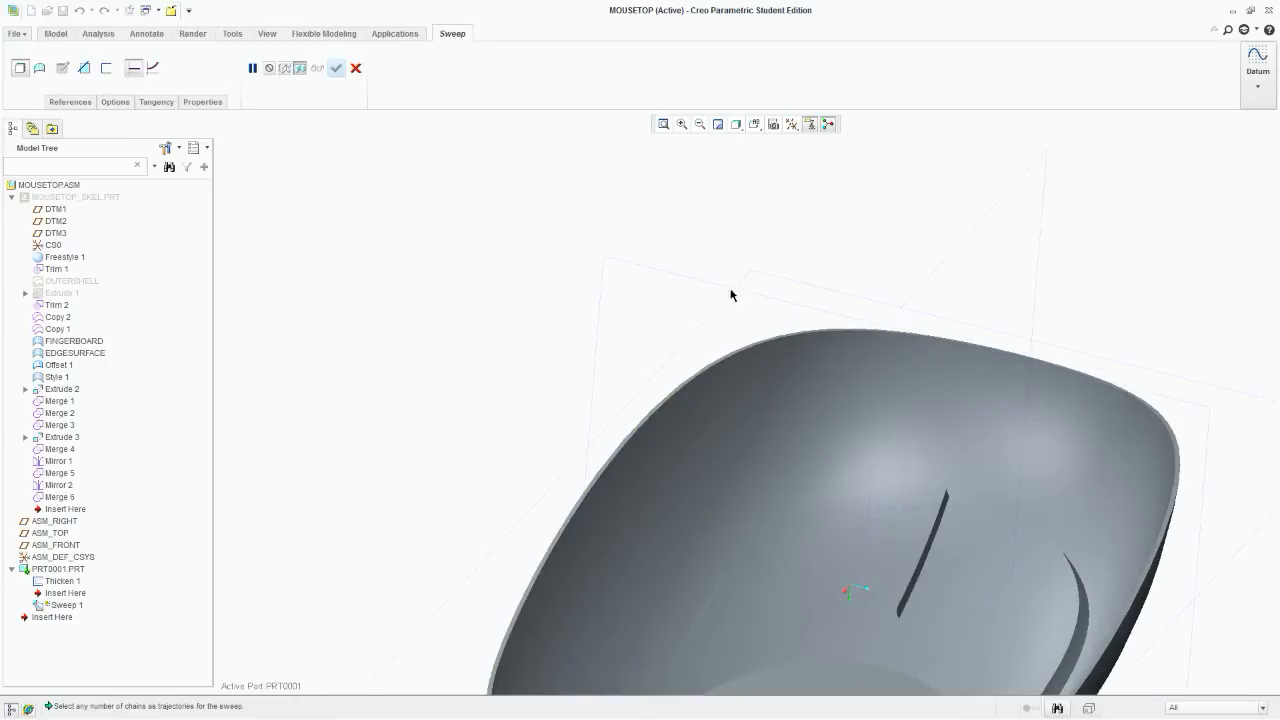
scroll(529, 440, up, 4)
scroll(496, 525, down, 5)
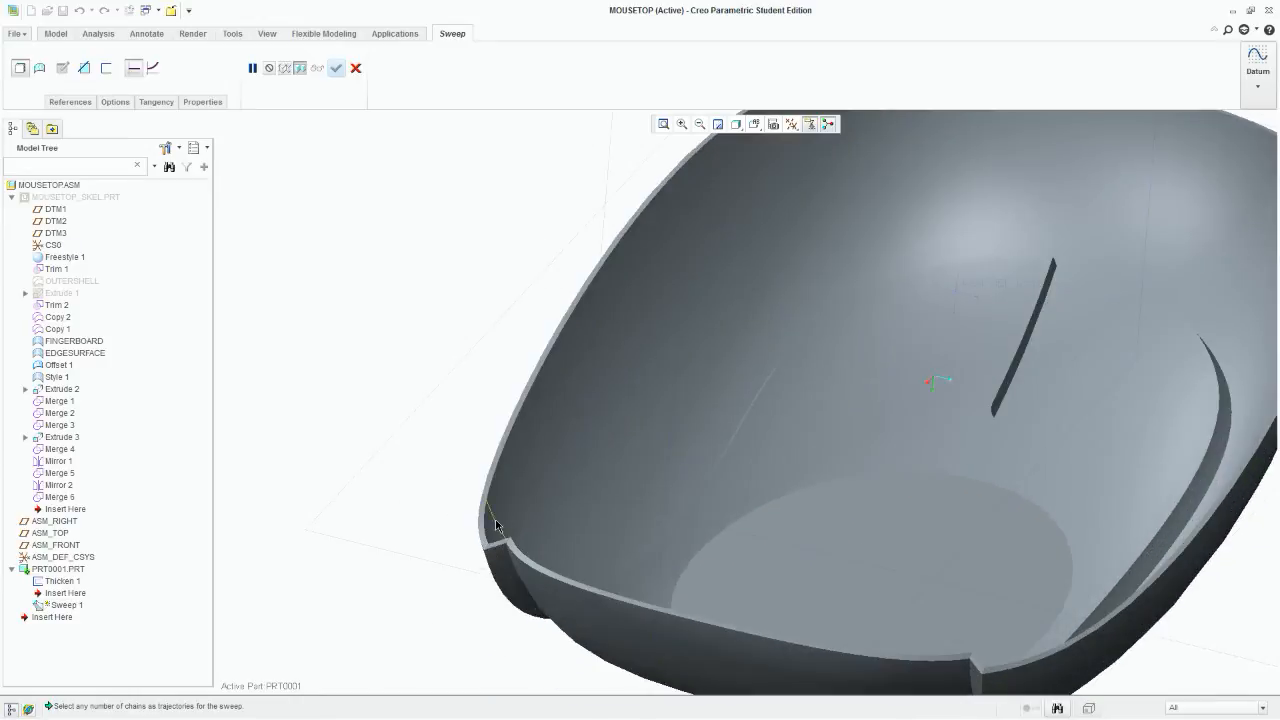
scroll(488, 522, down, 2)
click(480, 528)
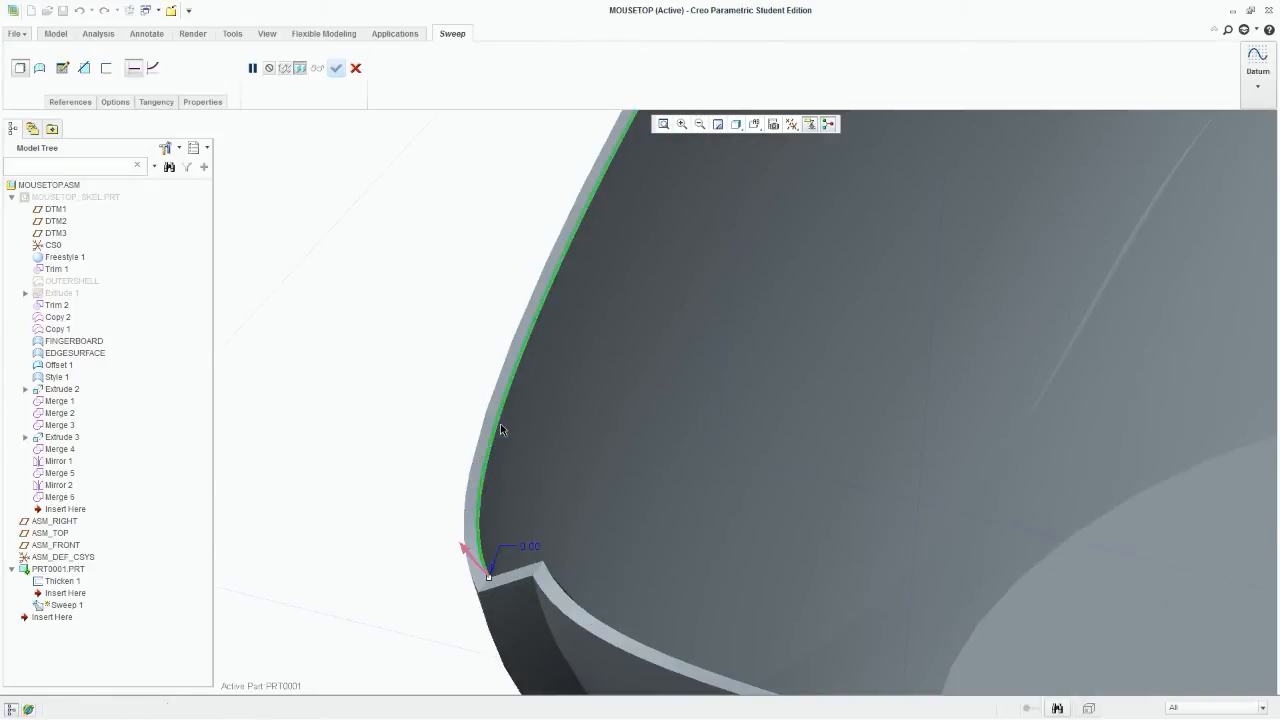
Step: Extend the origin trajectory chain along the inner rim edges around the far end and opposite side of the shell
scroll(423, 563, up, 5)
scroll(463, 349, down, 3)
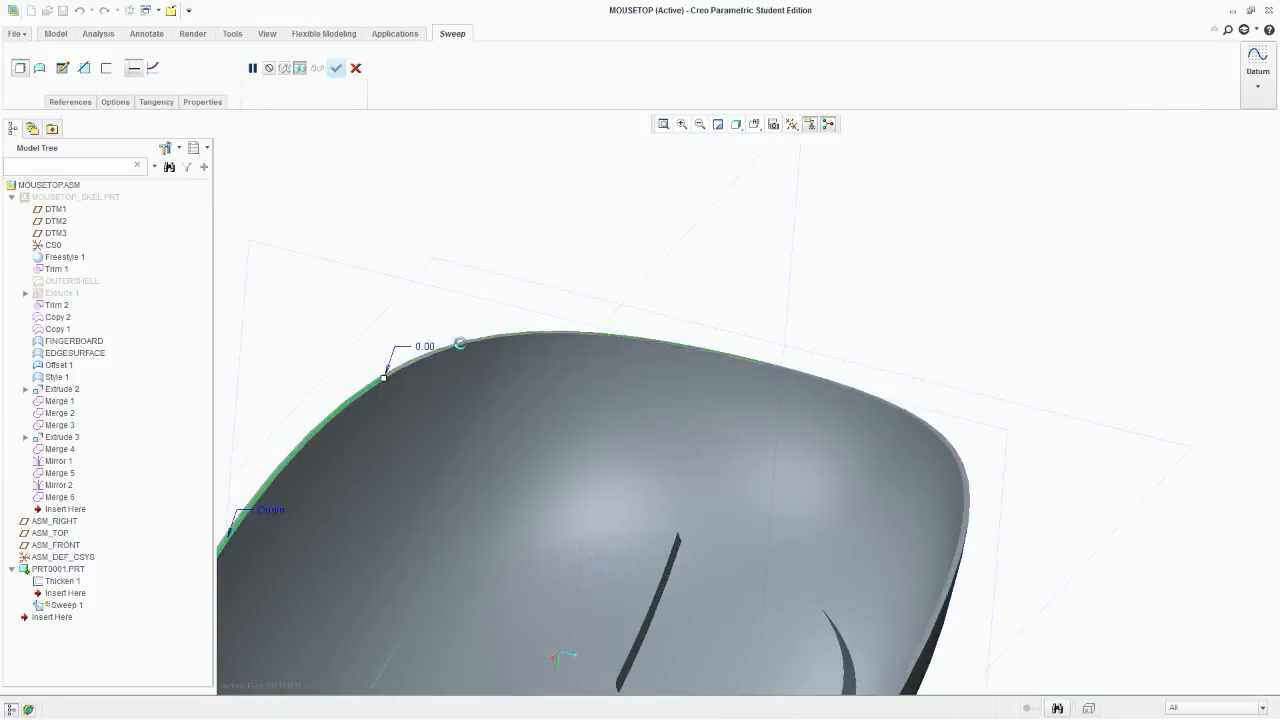
click(459, 343)
shift+click(781, 375)
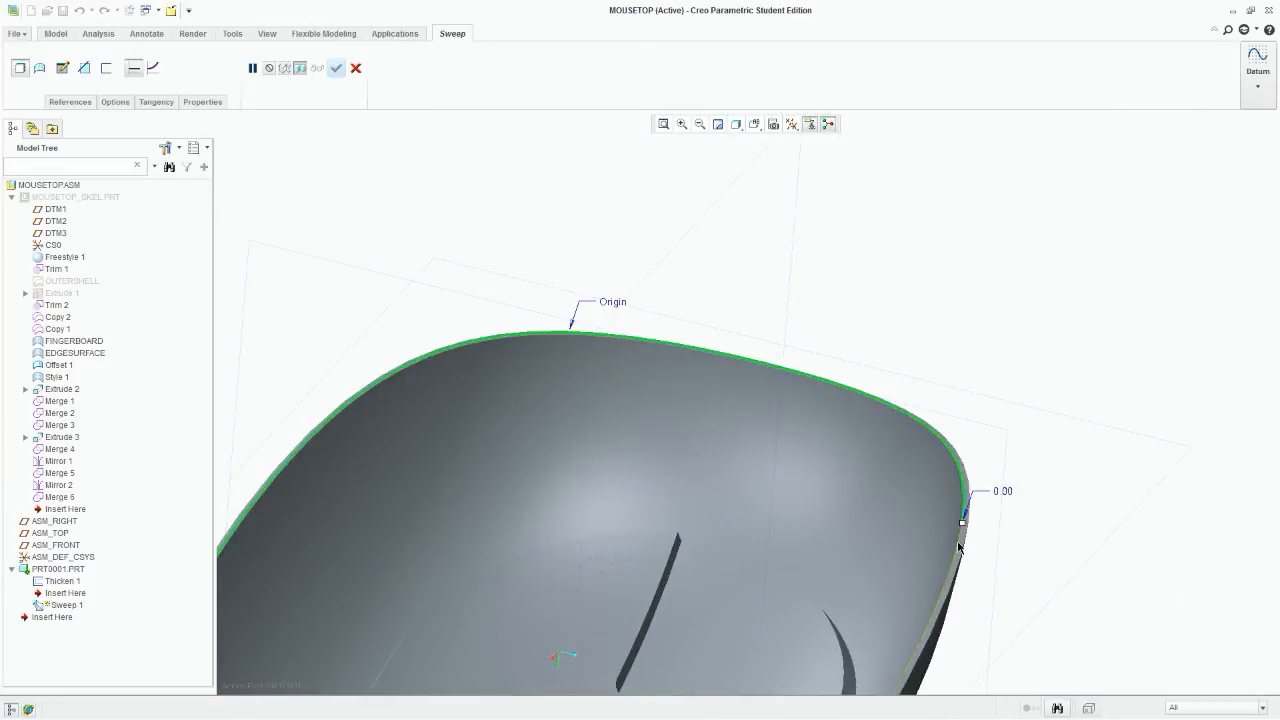
scroll(962, 545, up, 4)
scroll(960, 505, down, 3)
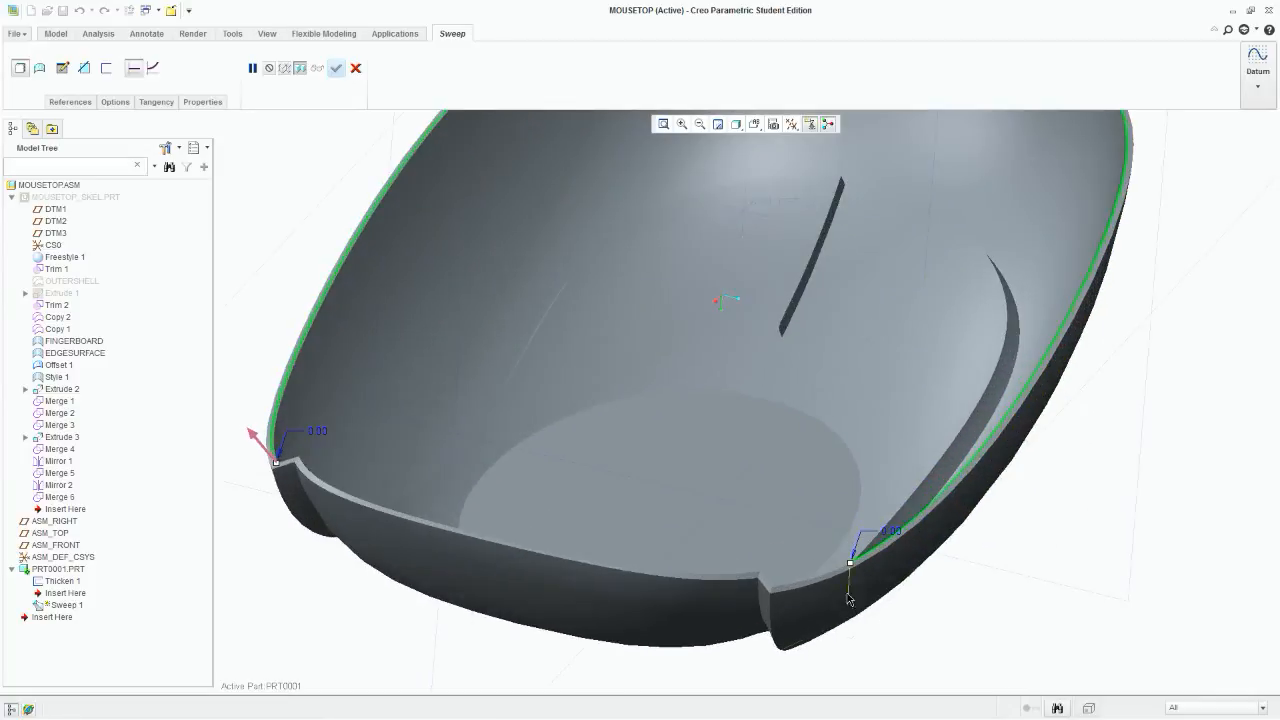
ctrl+click(822, 577)
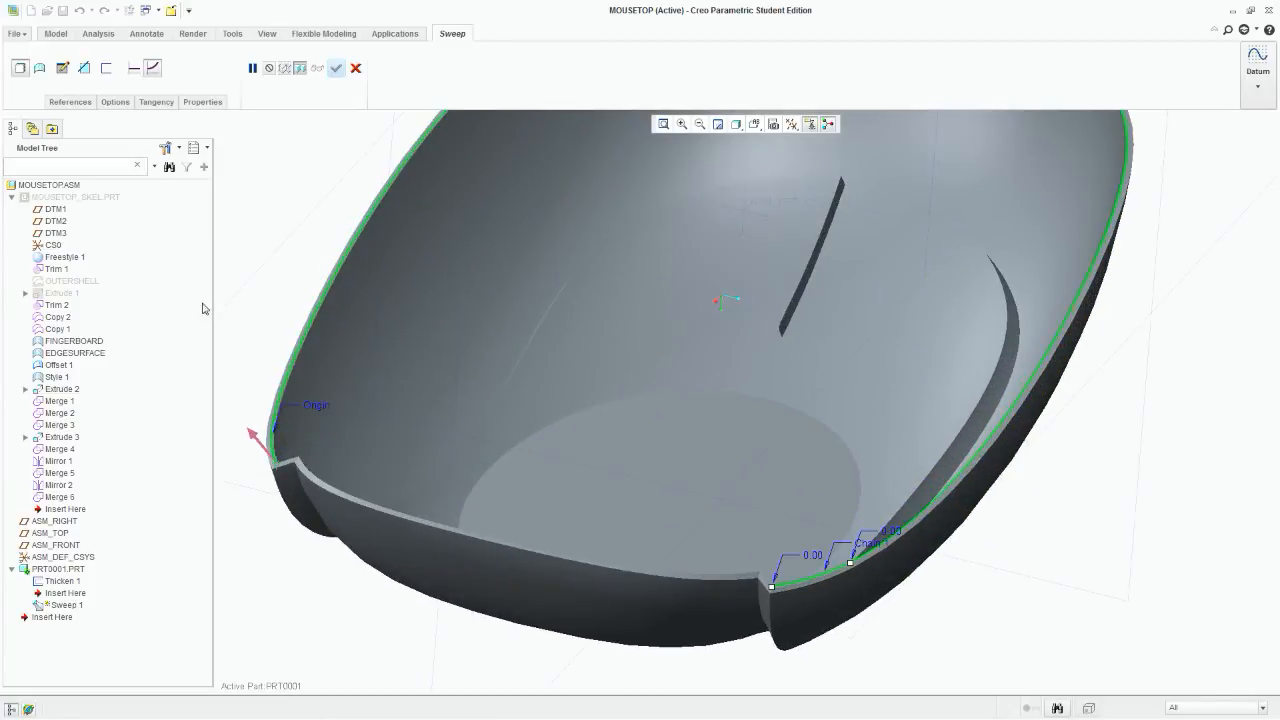
click(70, 101)
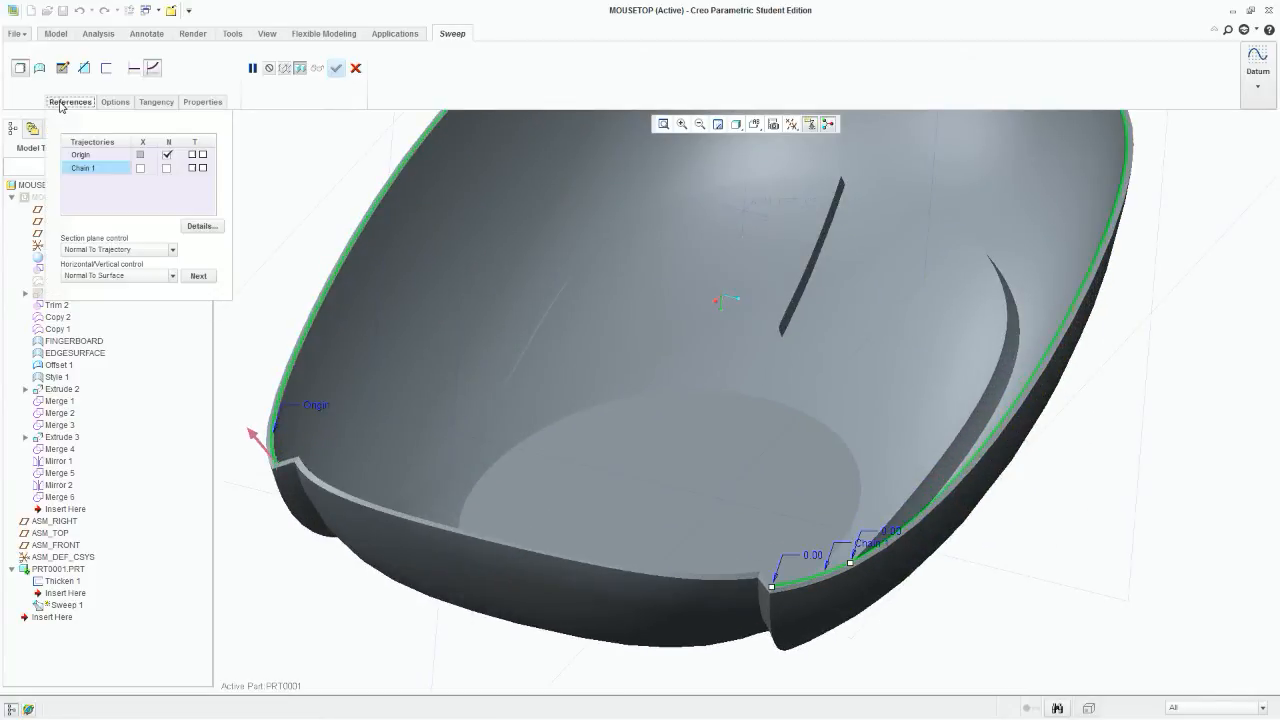
right_click(84, 169)
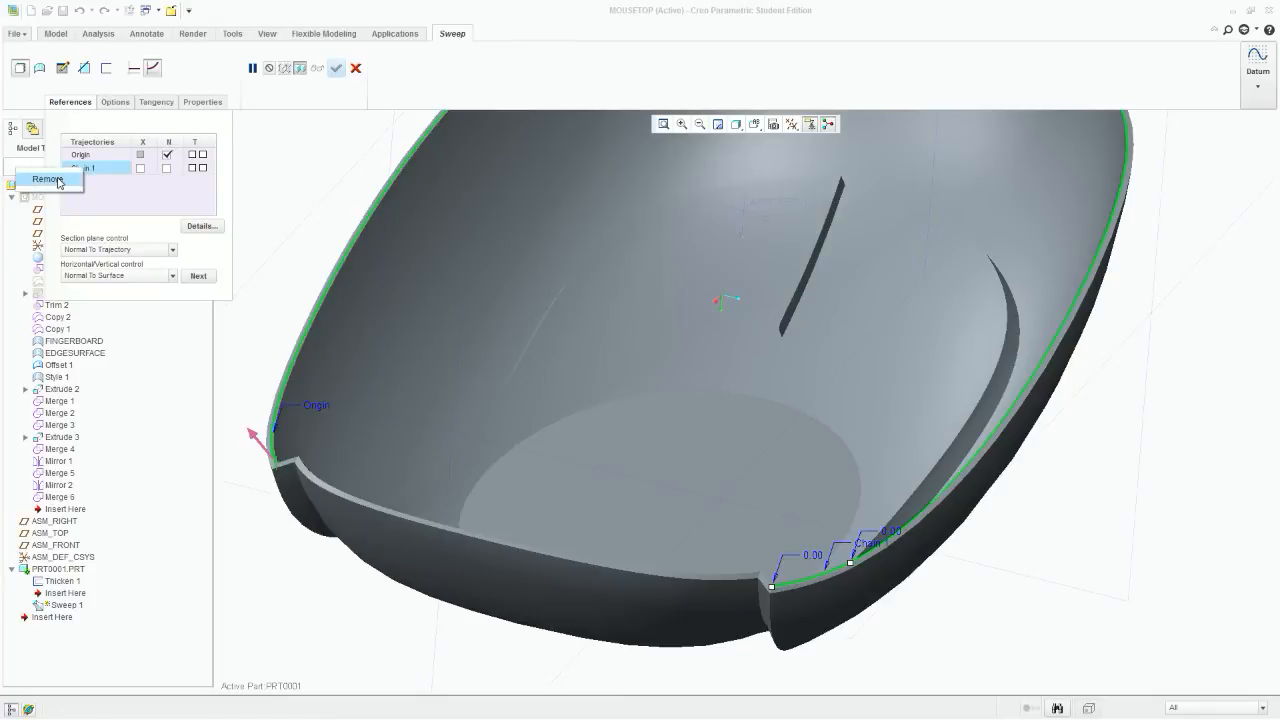
click(47, 179)
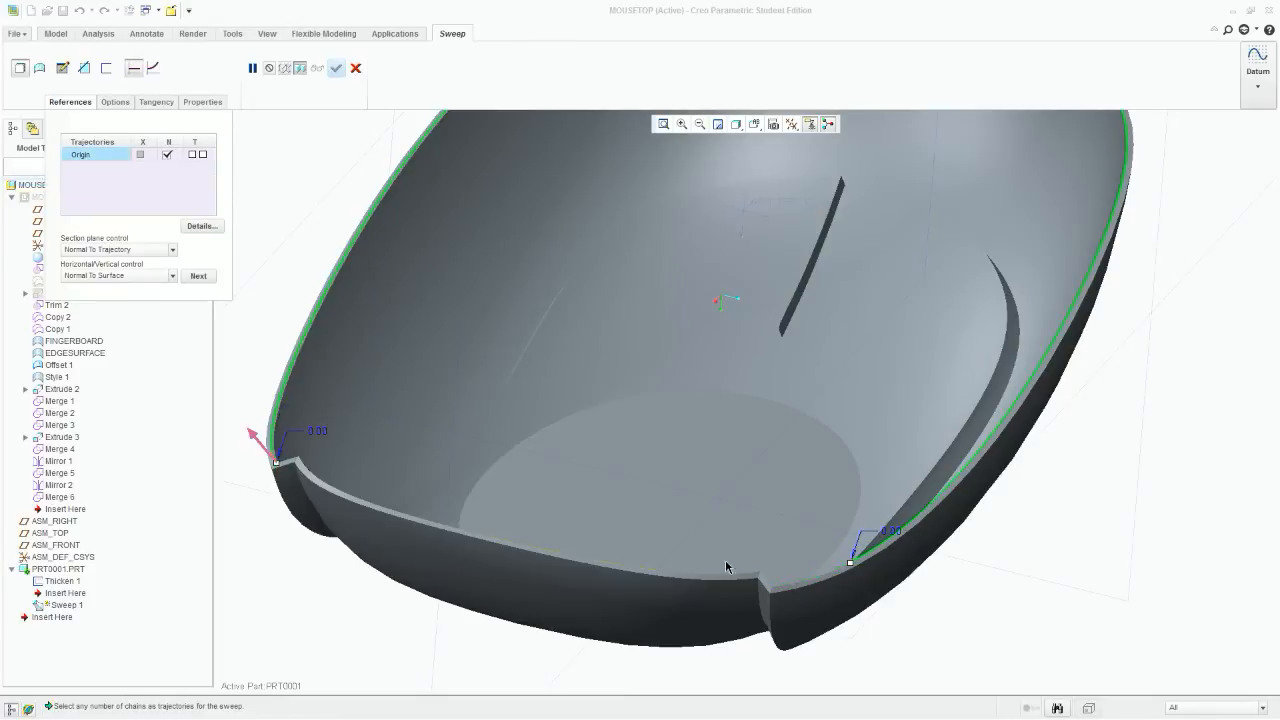
Step: Add the short rim edge up to the second notch to the origin trajectory and make the sweep variable-section
shift+click(815, 584)
scroll(421, 618, down, 3)
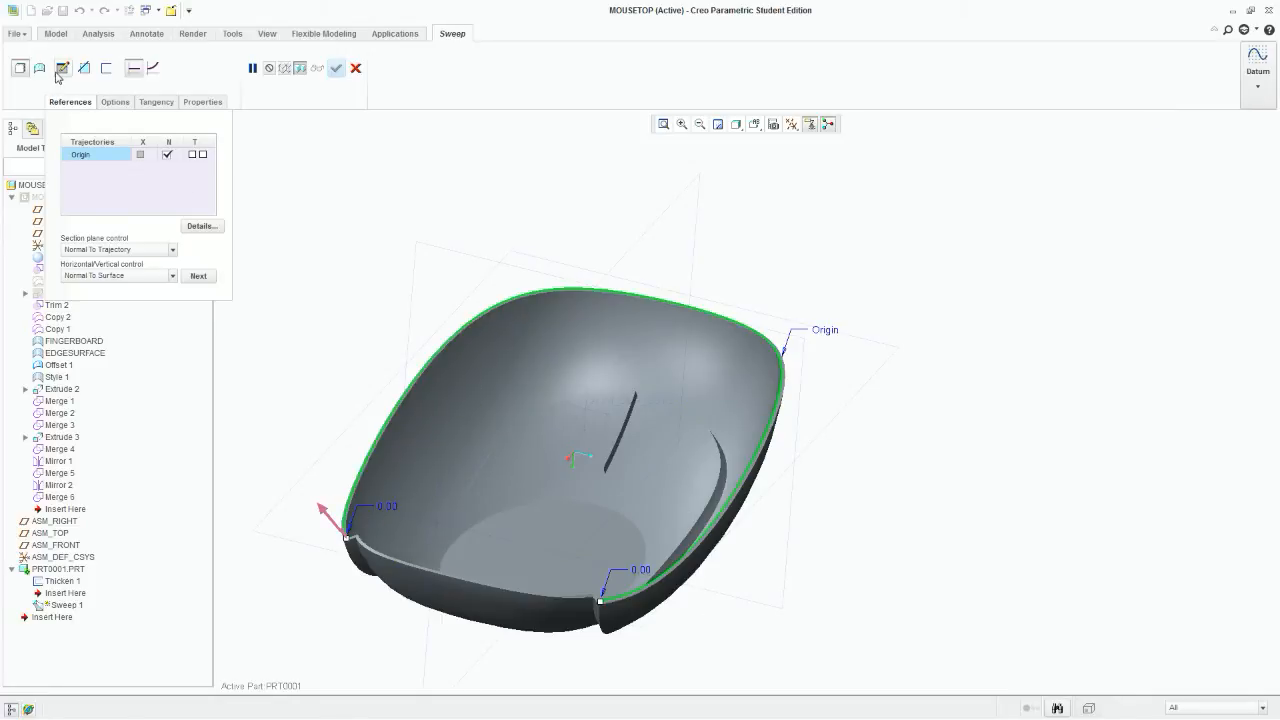
click(155, 70)
middle_drag(366, 541, 366, 418)
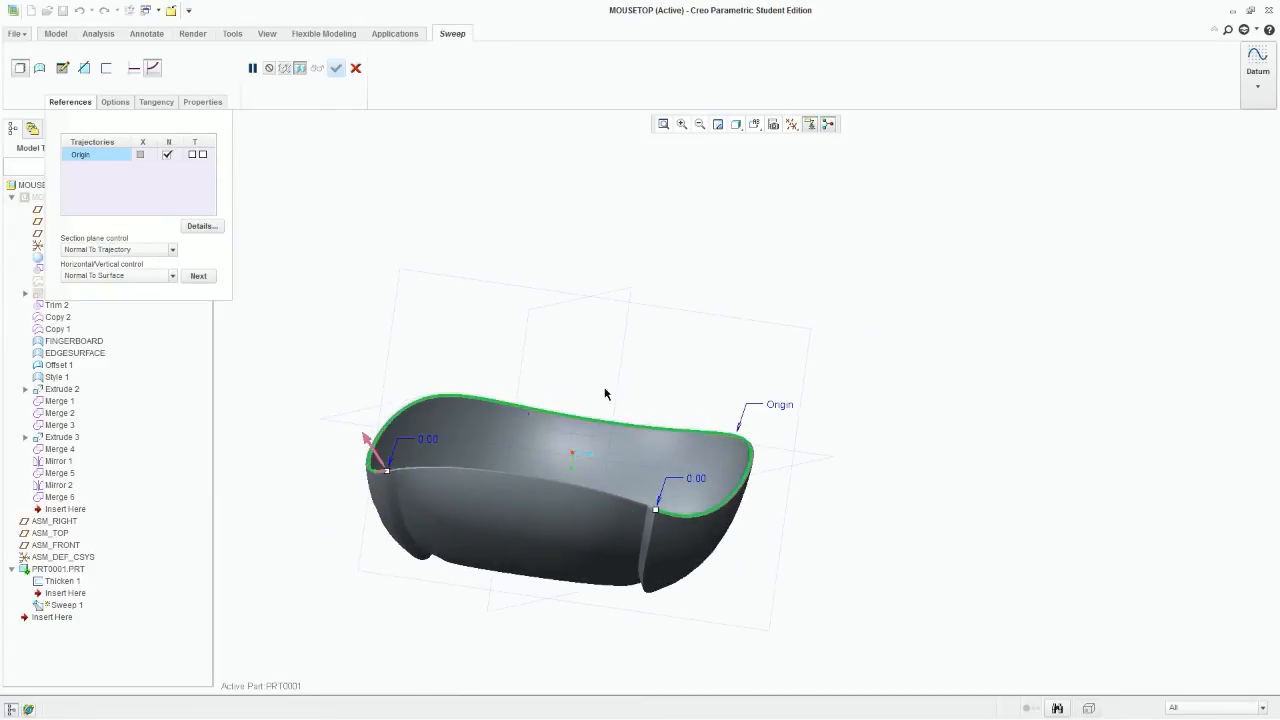
middle_drag(605, 394, 294, 534)
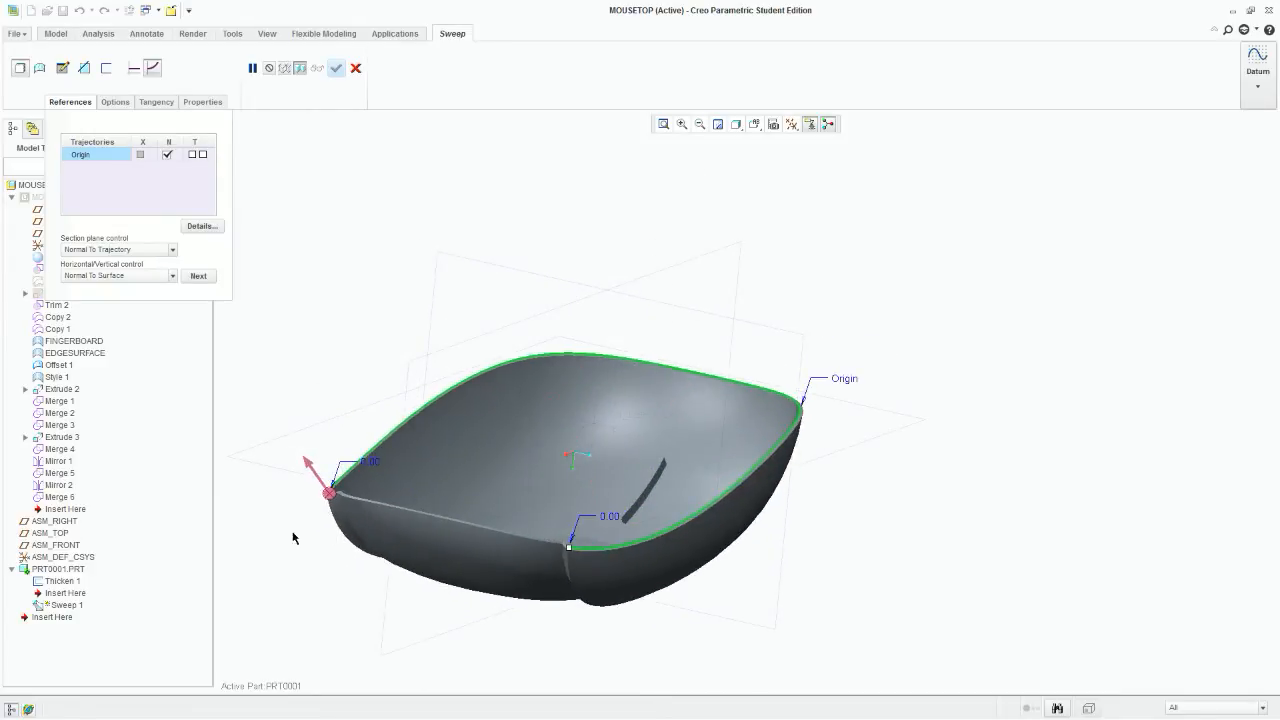
Step: Sketch a rectangle about 0.28 wide and 0.35 high as the sweep section, with its corner on the trajectory's start point
click(62, 68)
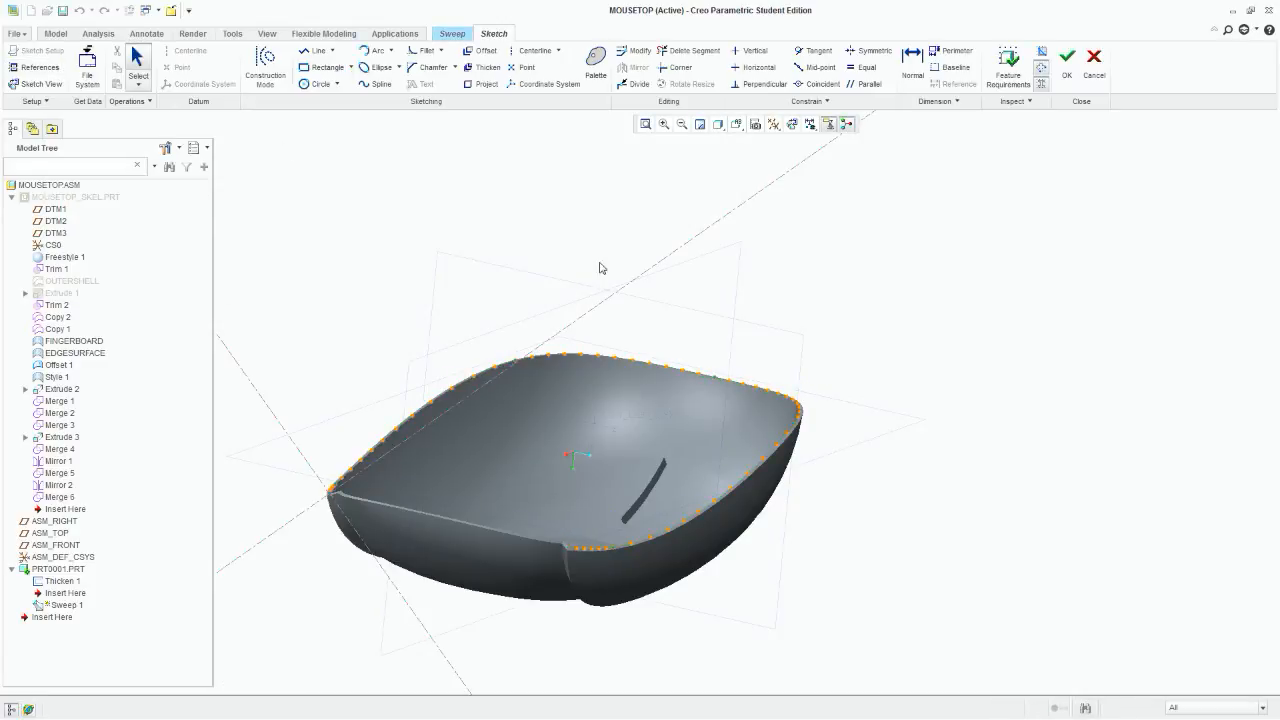
click(791, 125)
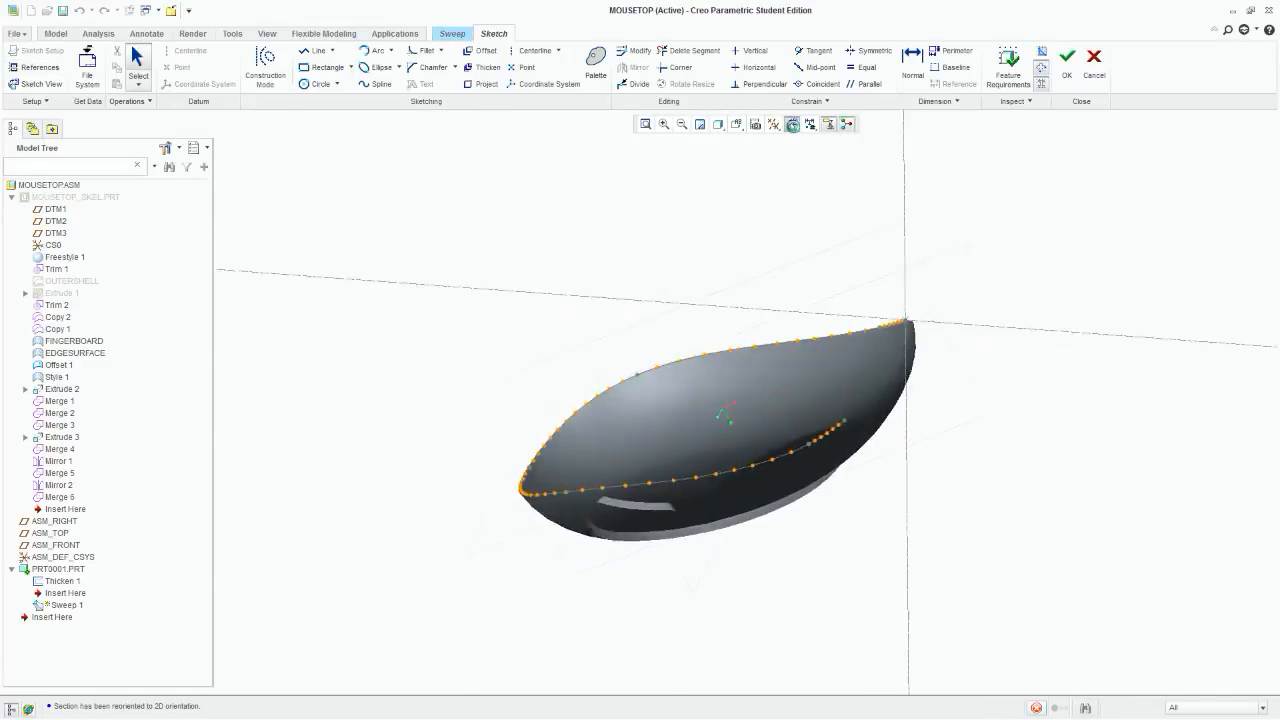
scroll(905, 320, down, 8)
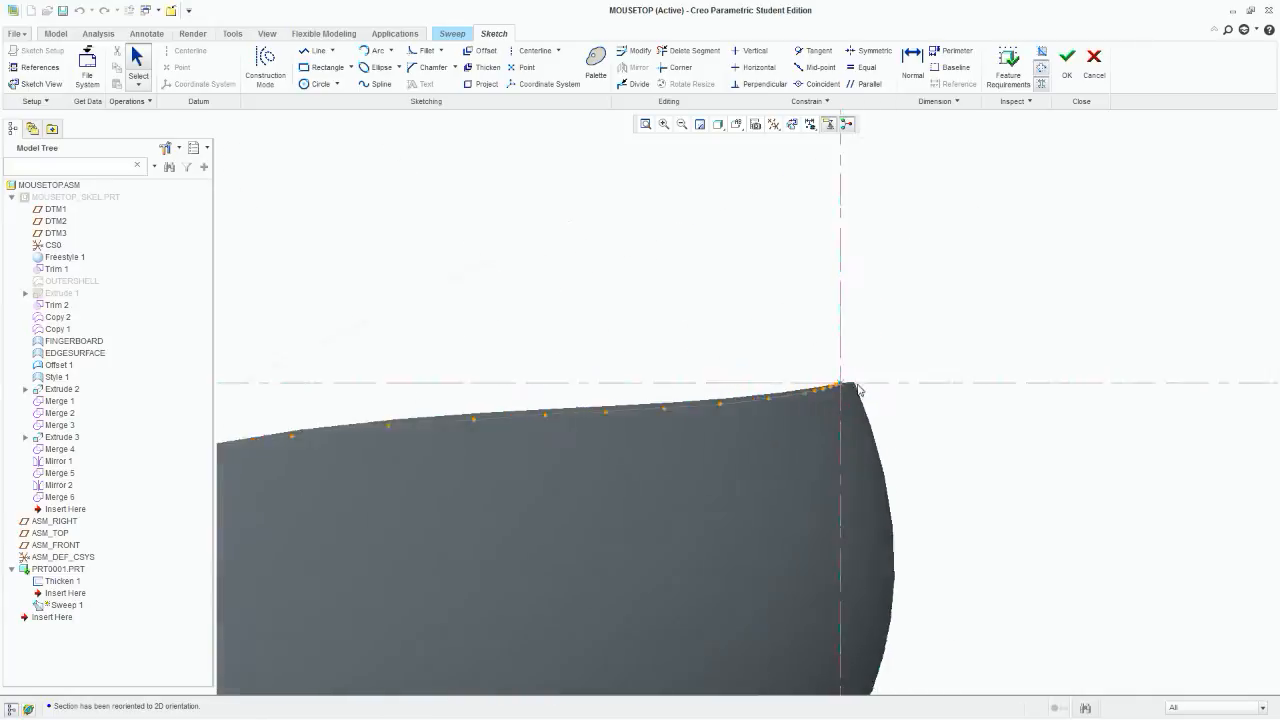
scroll(801, 402, down, 3)
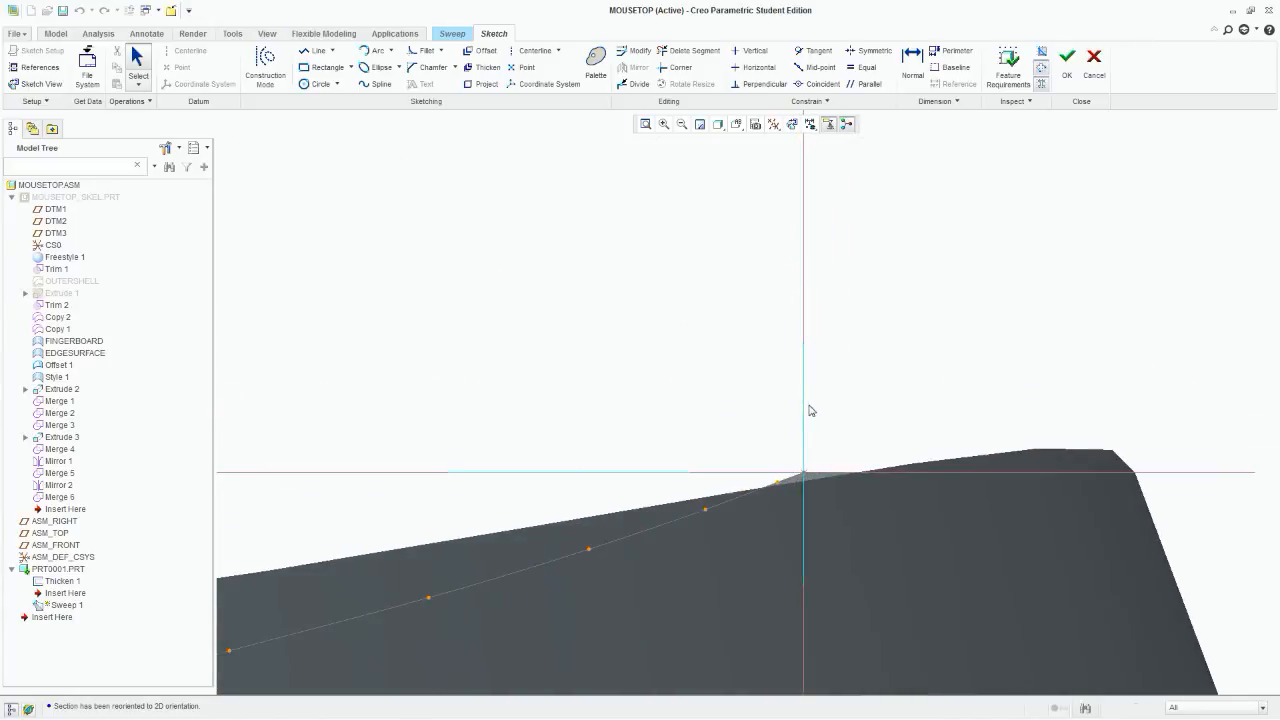
click(322, 67)
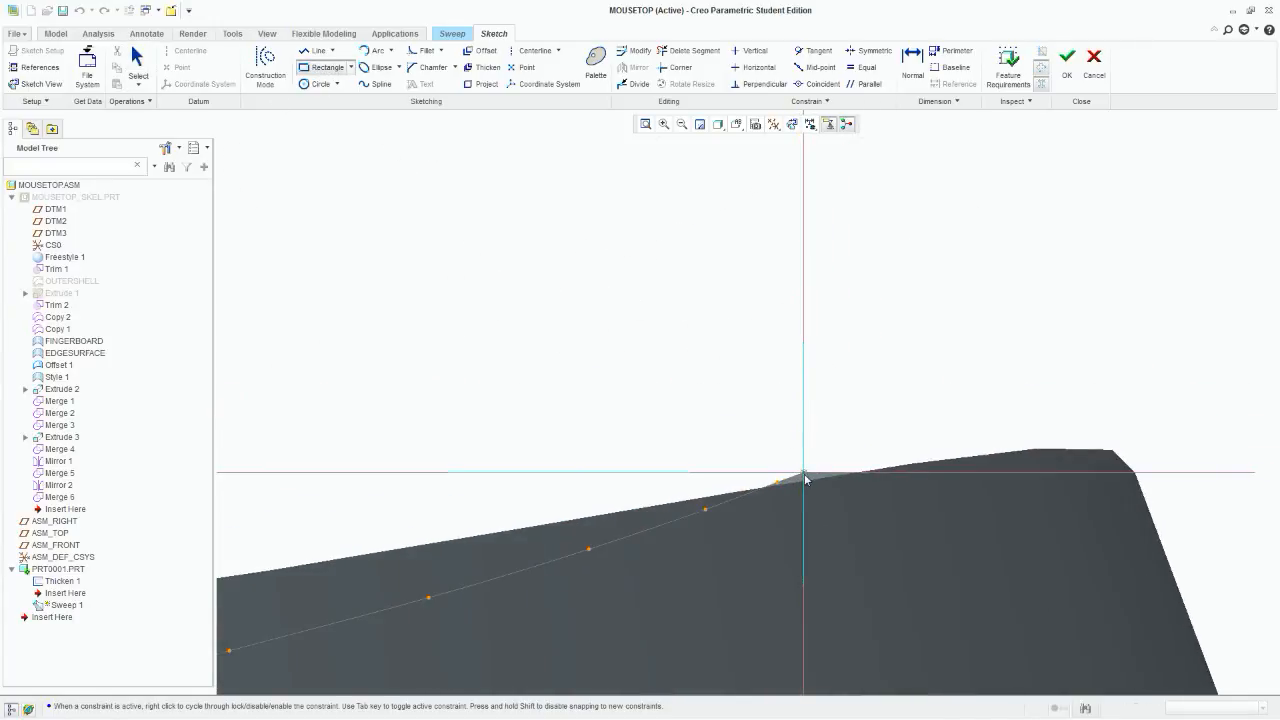
click(803, 472)
click(912, 338)
middle_click(309, 152)
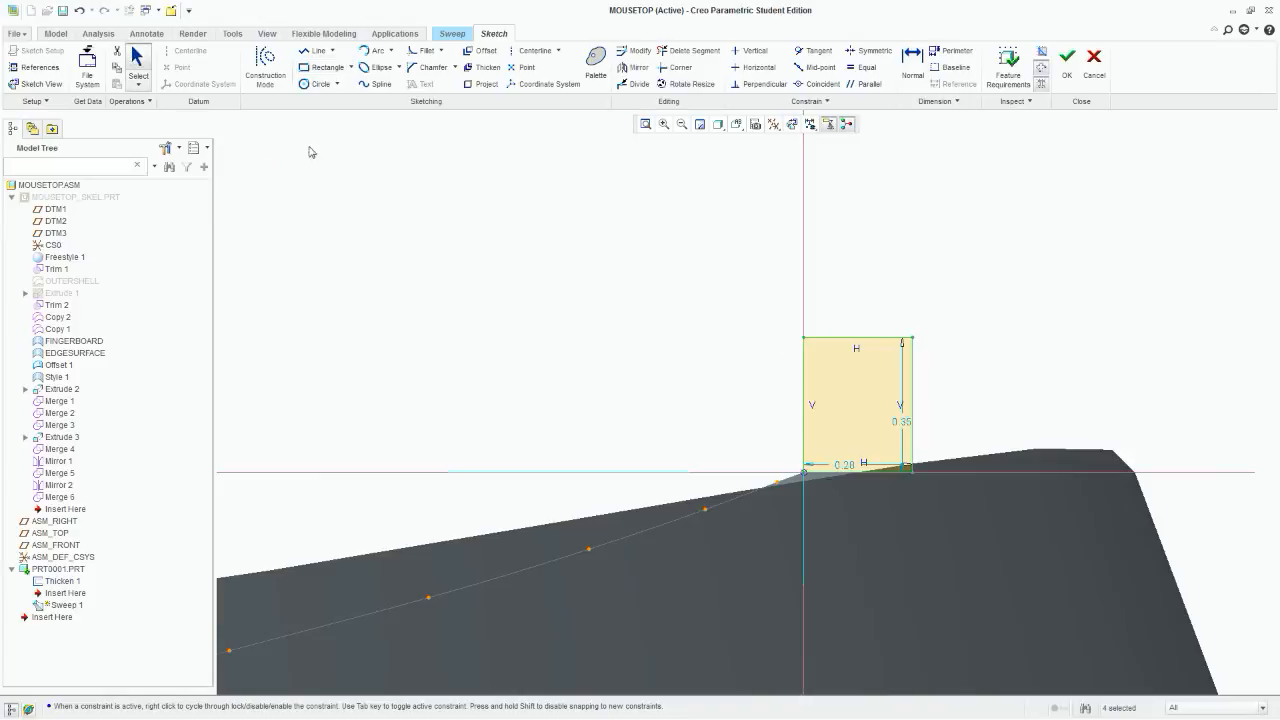
Step: Set the section rectangle's width to 0.4 and its height to 0.5
double_click(846, 466)
text(0.4)
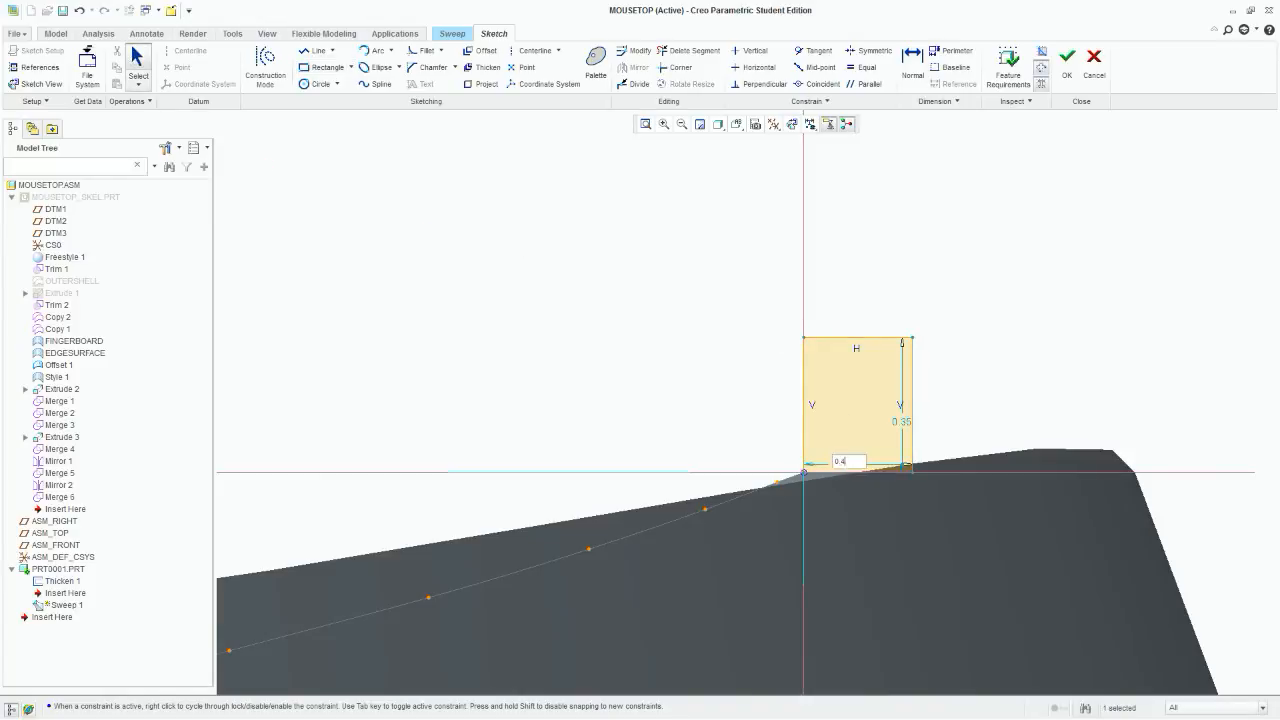
key(Return)
double_click(943, 422)
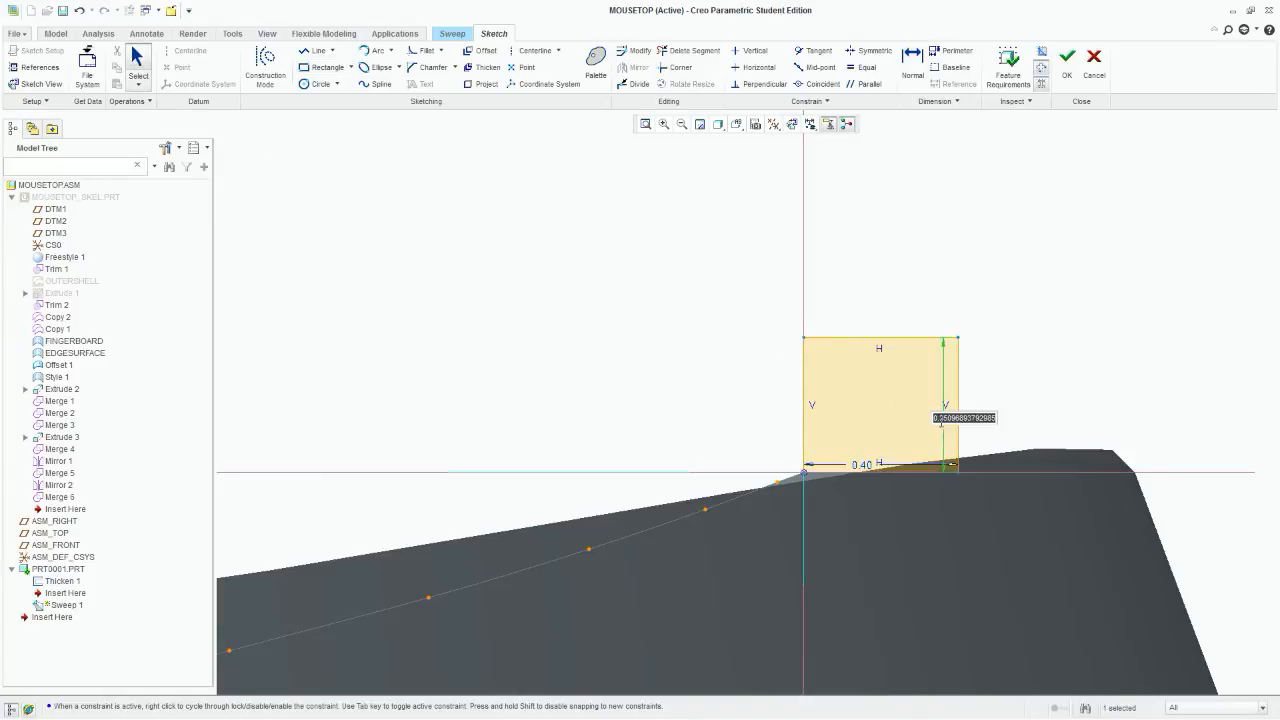
text(0.5)
key(Return)
Step: Accept the rectangular section and complete the variable-section sweep along the shell's inner rim
scroll(842, 375, up, 3)
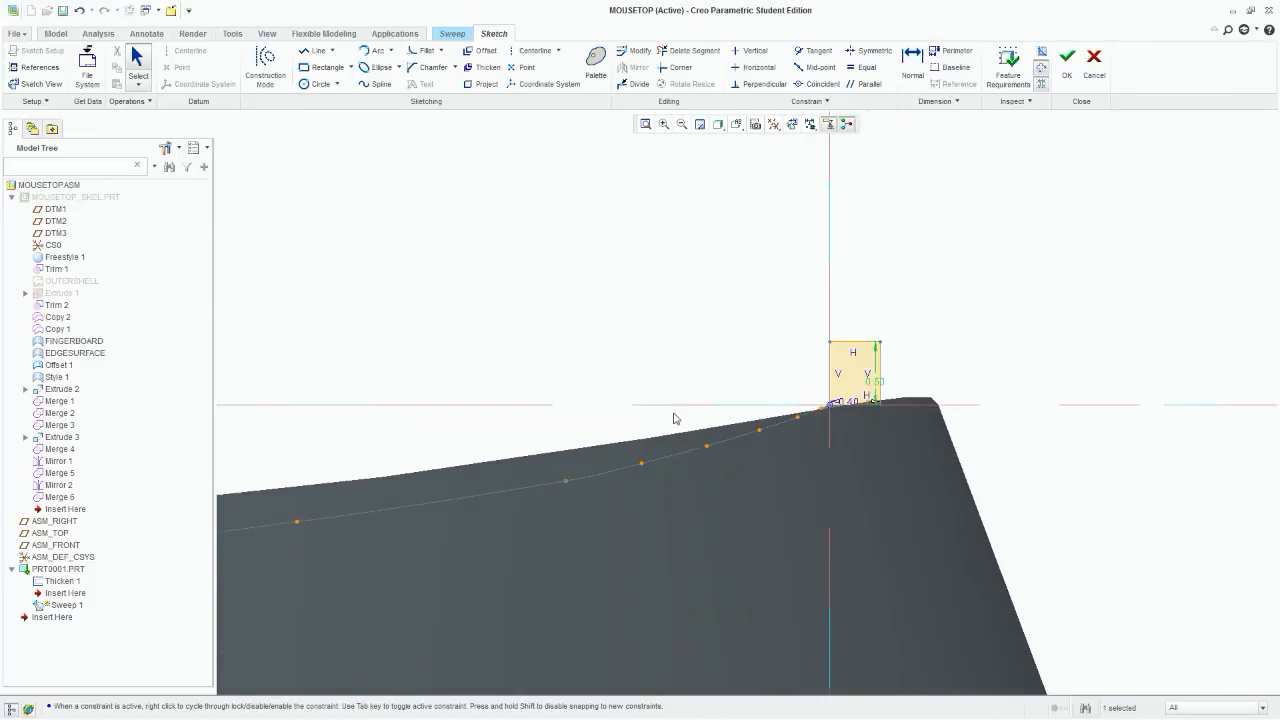
middle_drag(975, 243, 983, 271)
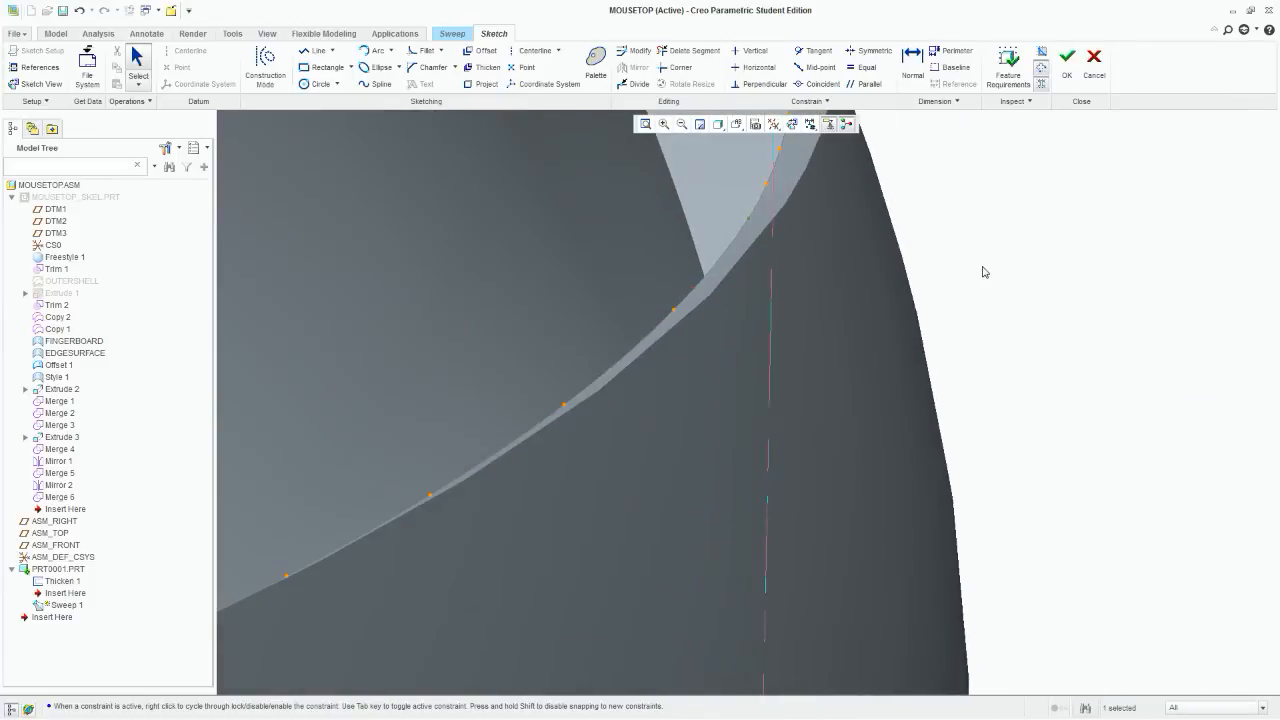
click(1066, 69)
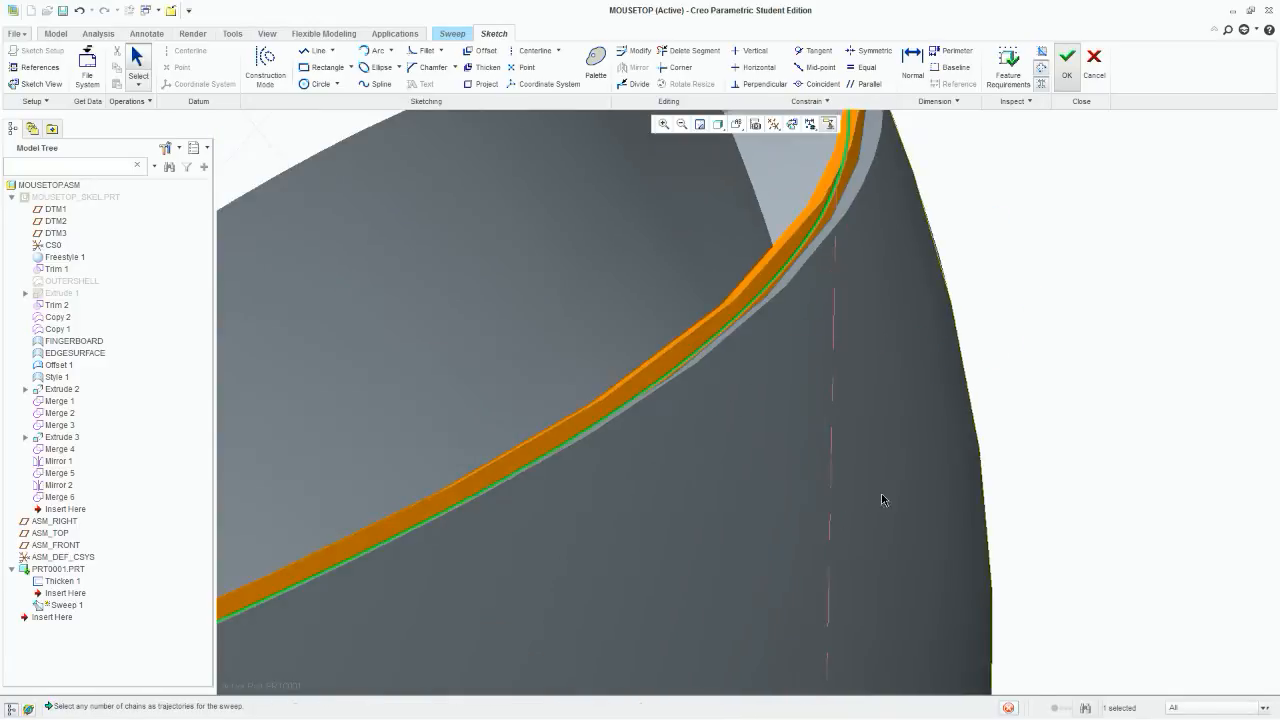
scroll(1106, 340, up, 4)
middle_drag(943, 357, 808, 274)
scroll(808, 274, up, 3)
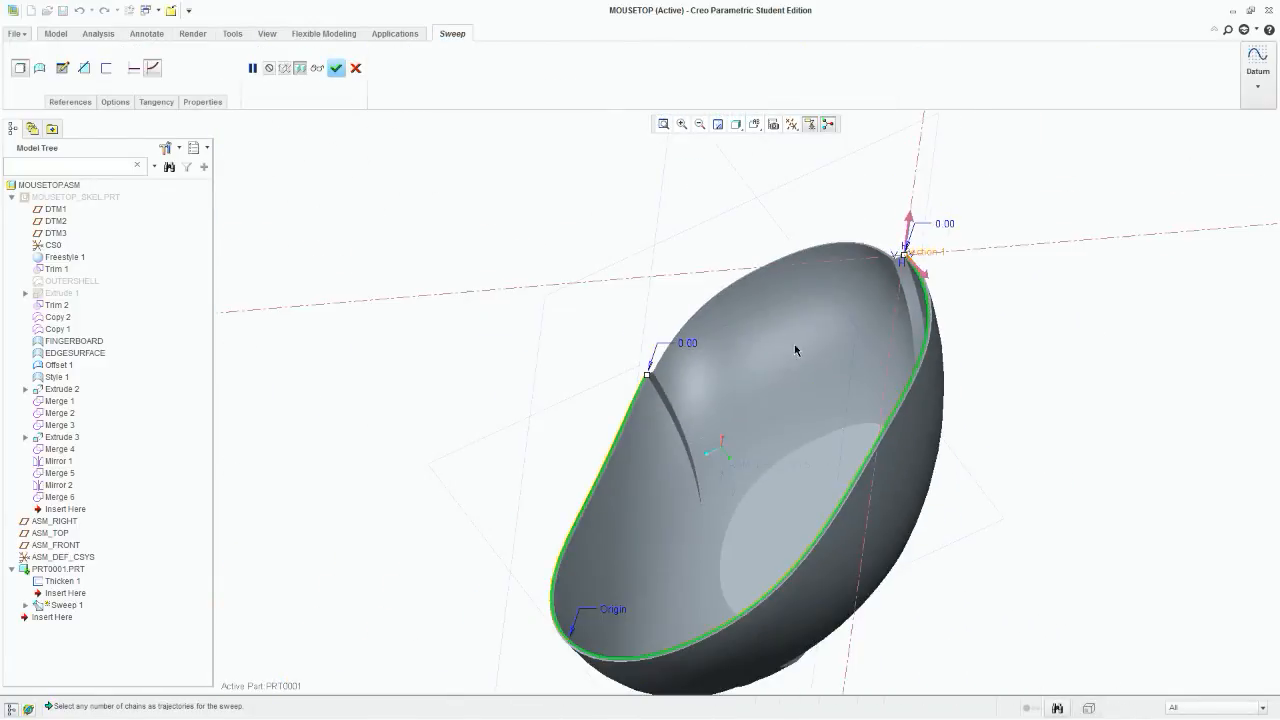
middle_drag(794, 349, 806, 380)
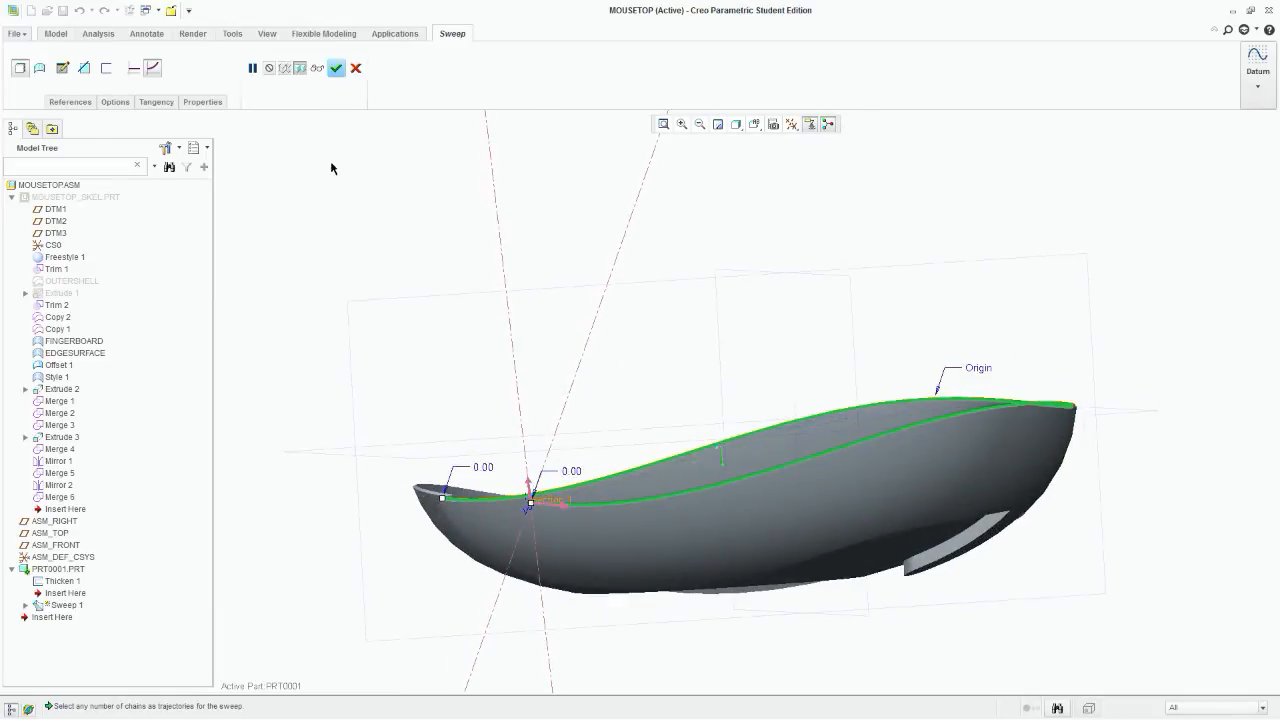
click(336, 69)
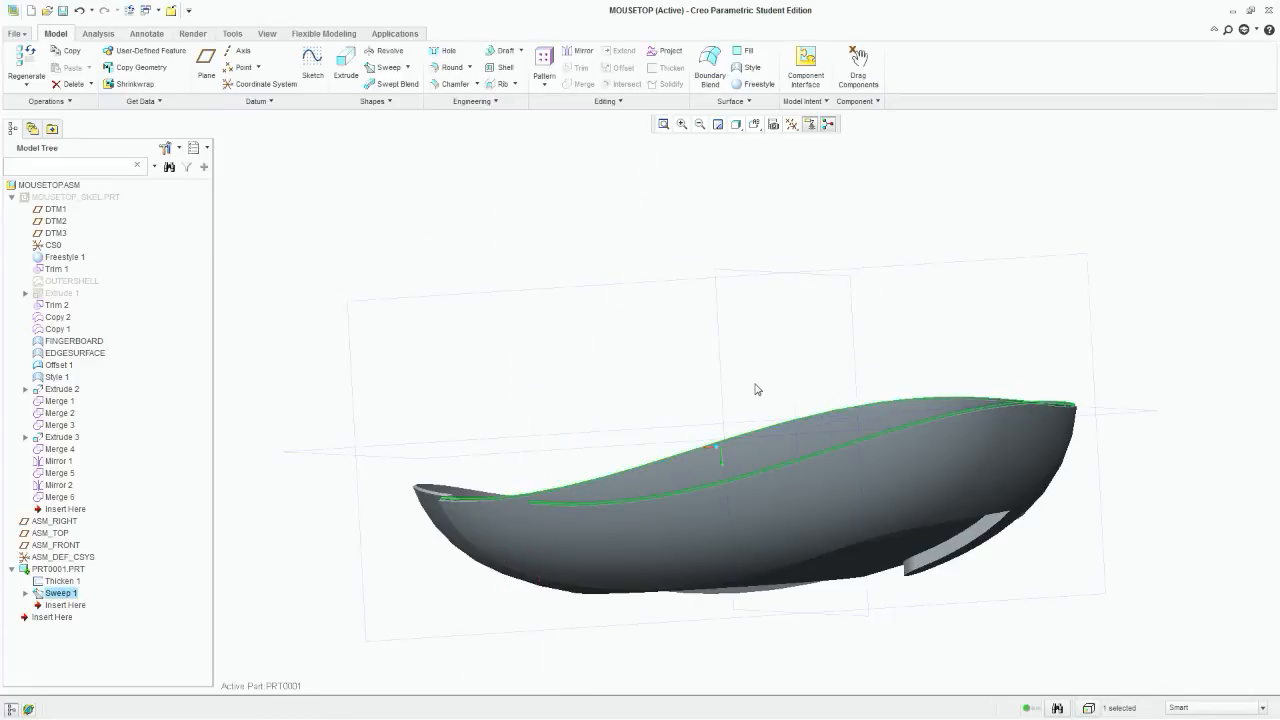
key(alt)
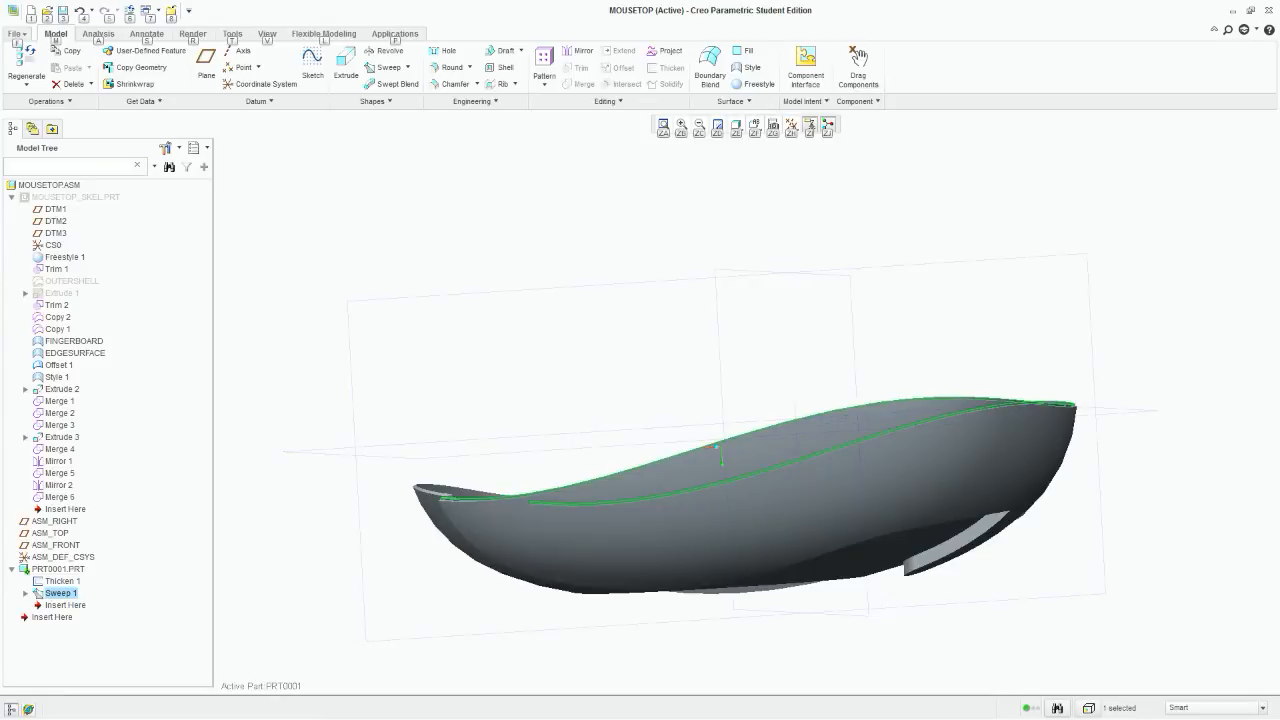
key(alt)
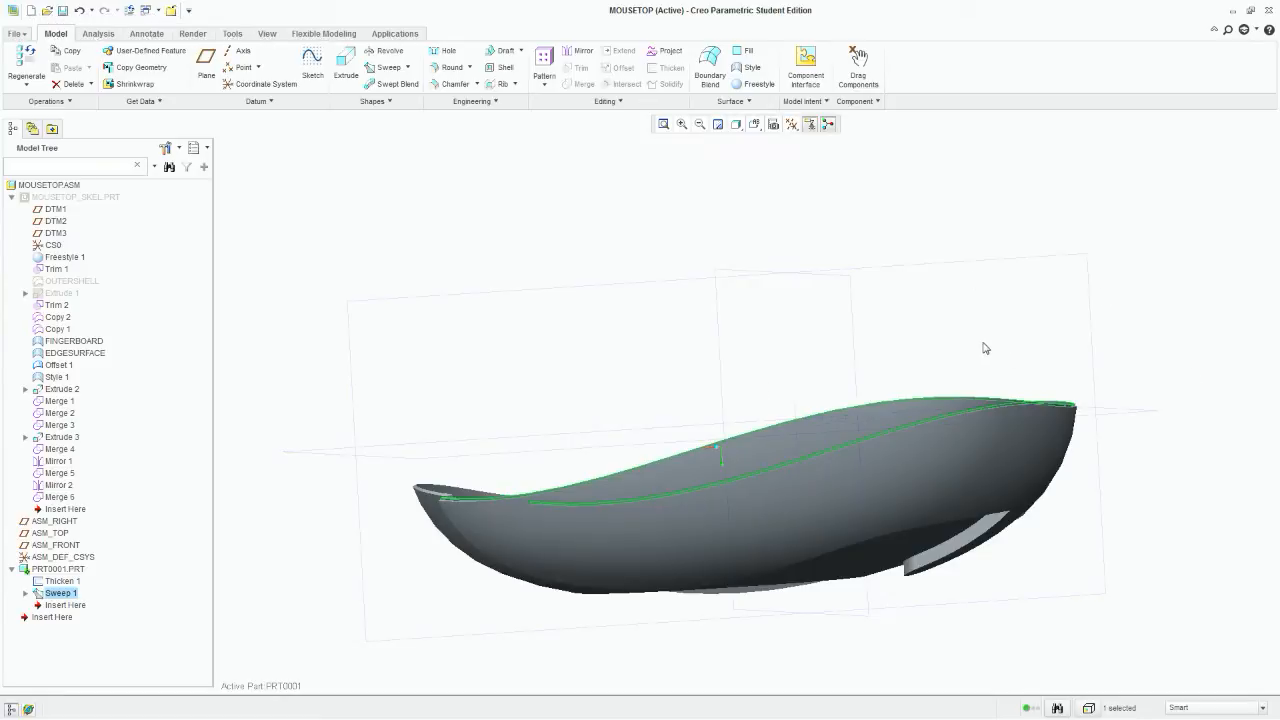
mouse_move(958, 302)
middle_down()
mouse_move(974, 334)
mouse_move(960, 331)
mouse_move(940, 357)
mouse_move(991, 359)
mouse_move(986, 294)
mouse_move(955, 307)
middle_up()
click(388, 485)
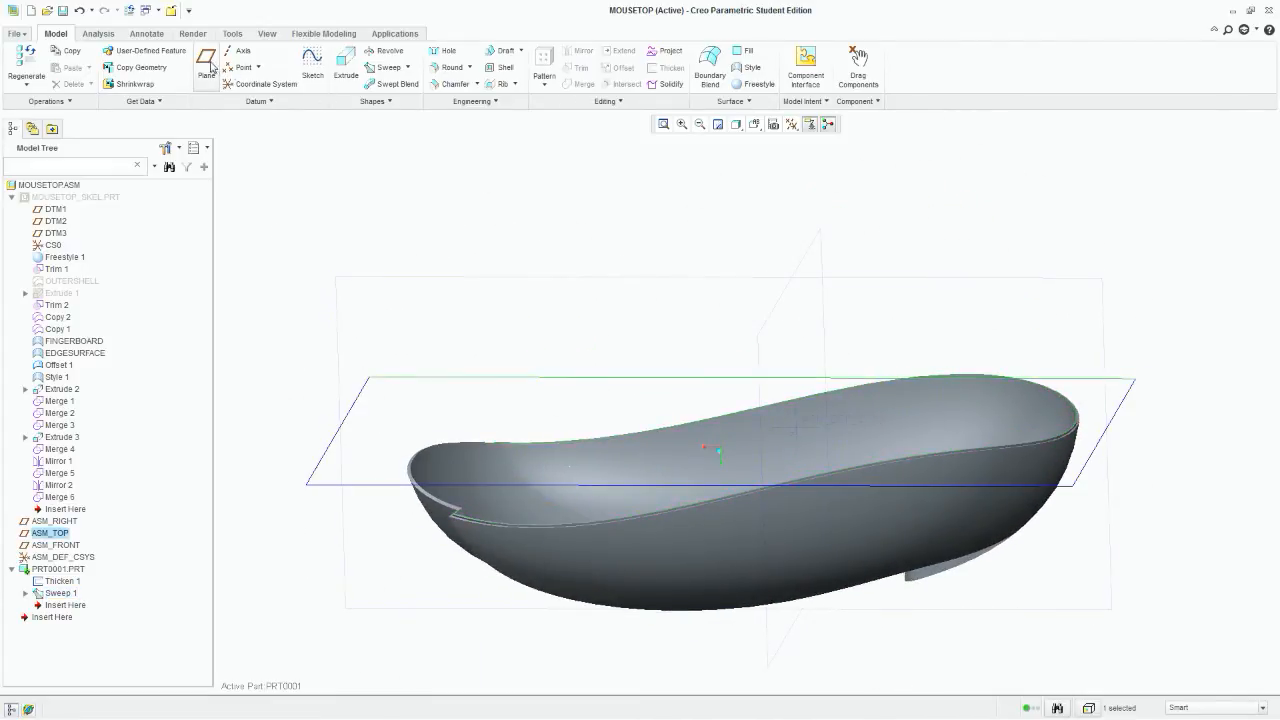
middle_drag(686, 285, 598, 392)
mouse_move(866, 427)
middle_down()
mouse_move(870, 440)
mouse_move(854, 371)
mouse_move(690, 370)
mouse_move(346, 503)
middle_up()
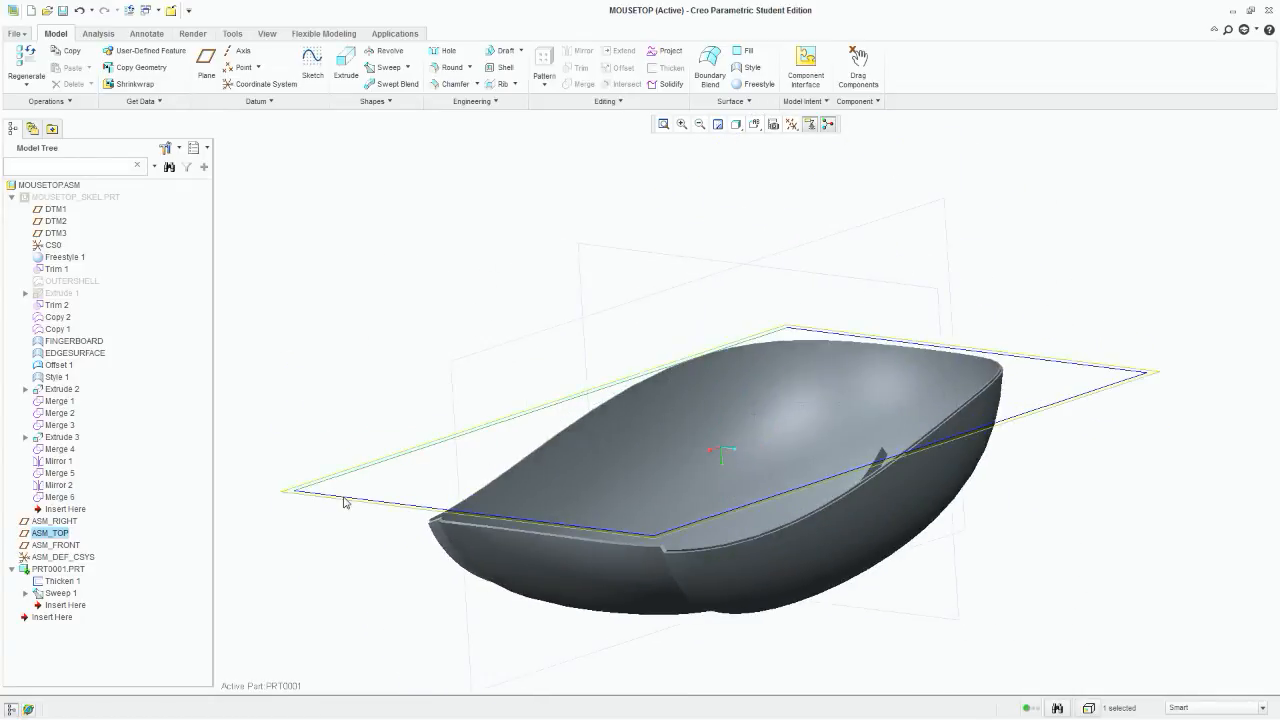
click(207, 66)
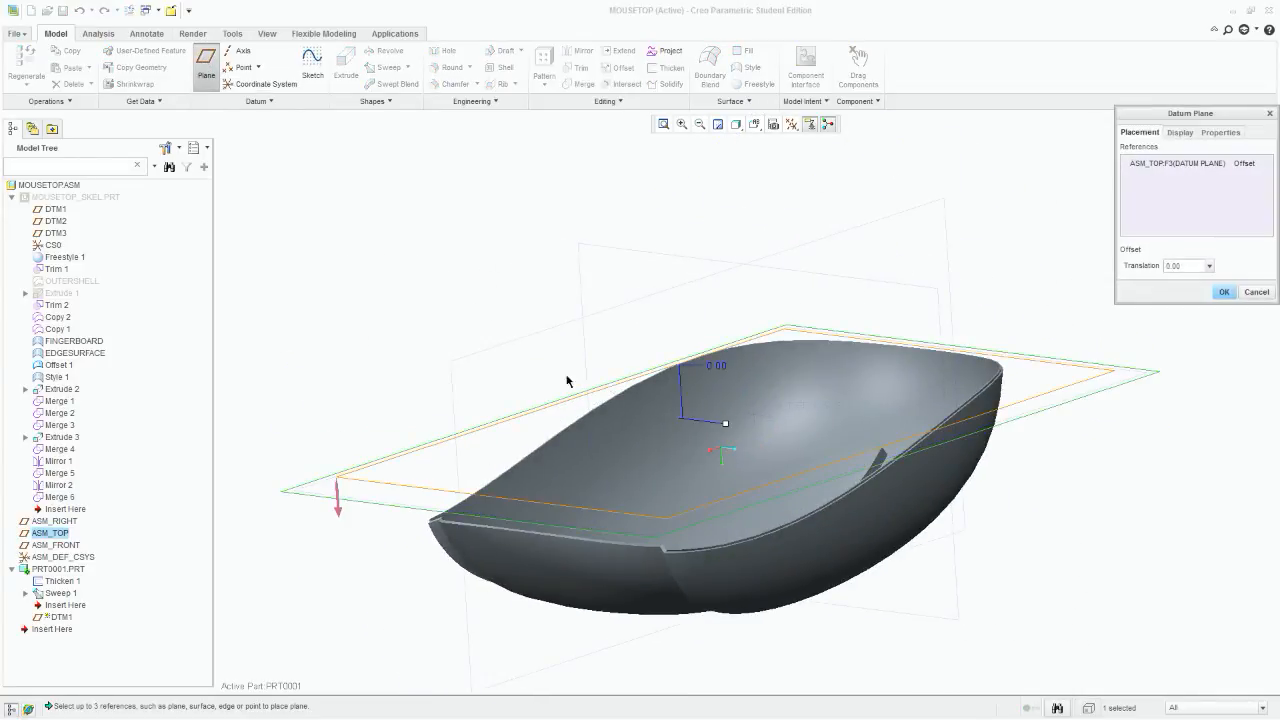
drag(727, 428, 729, 483)
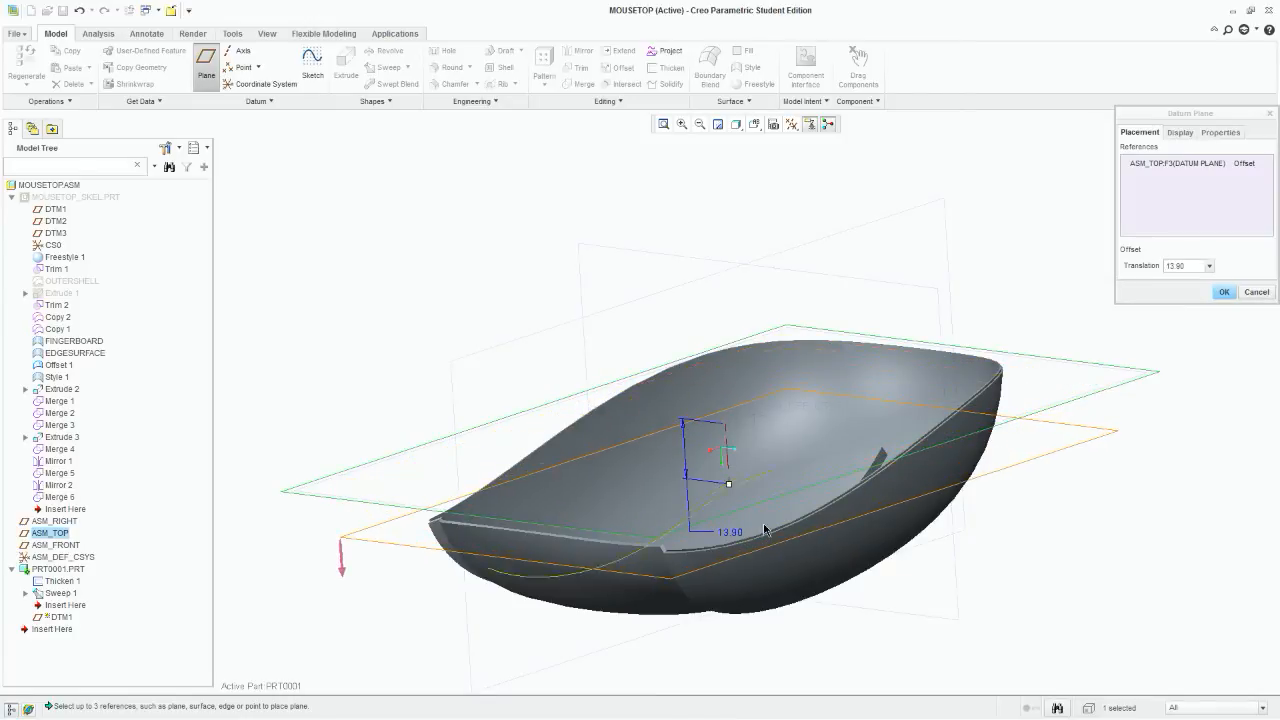
middle_drag(766, 531, 749, 491)
drag(749, 491, 752, 508)
middle_drag(752, 508, 761, 533)
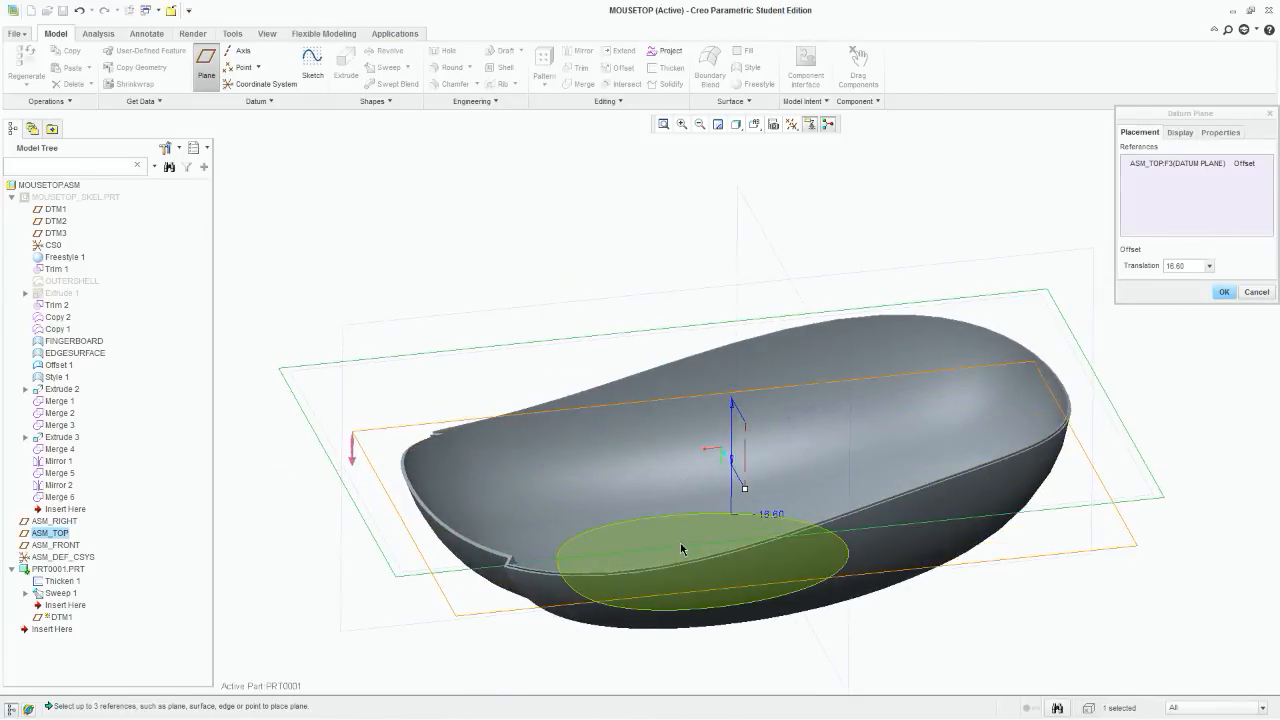
click(1256, 292)
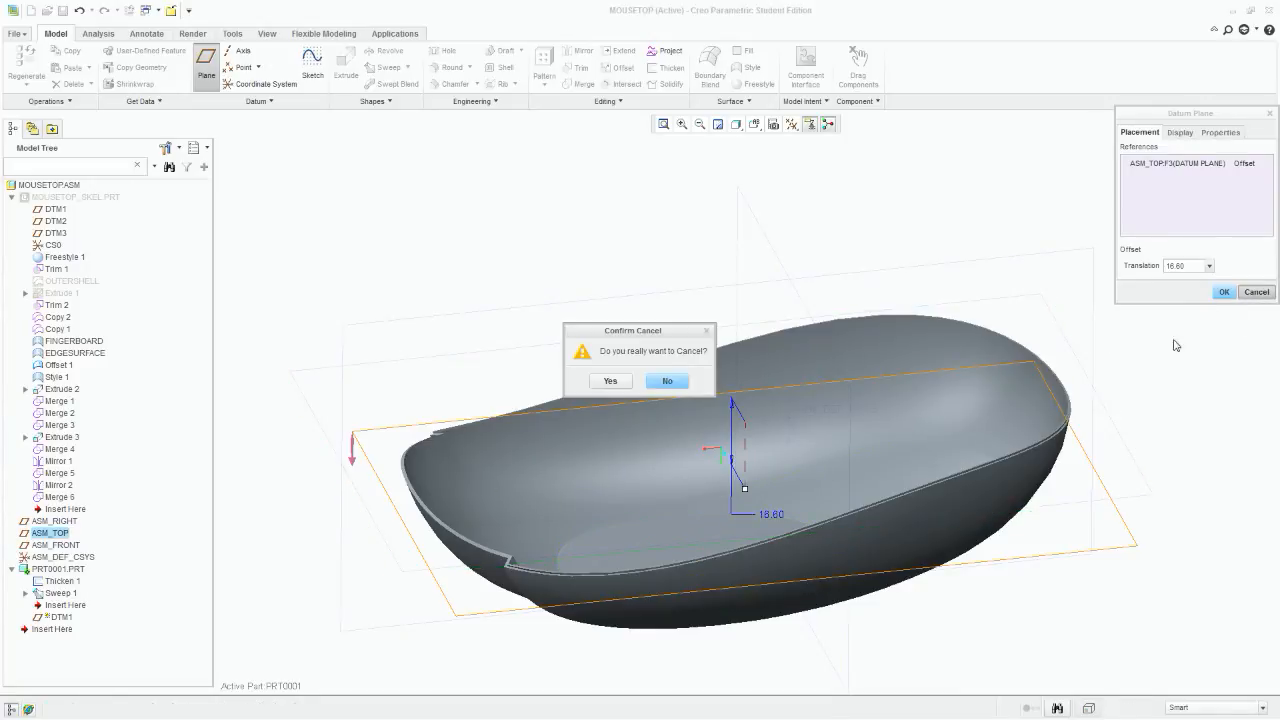
click(612, 381)
Step: Create a datum plane offset 15 upward from the flat elliptical surface inside the shell
click(692, 540)
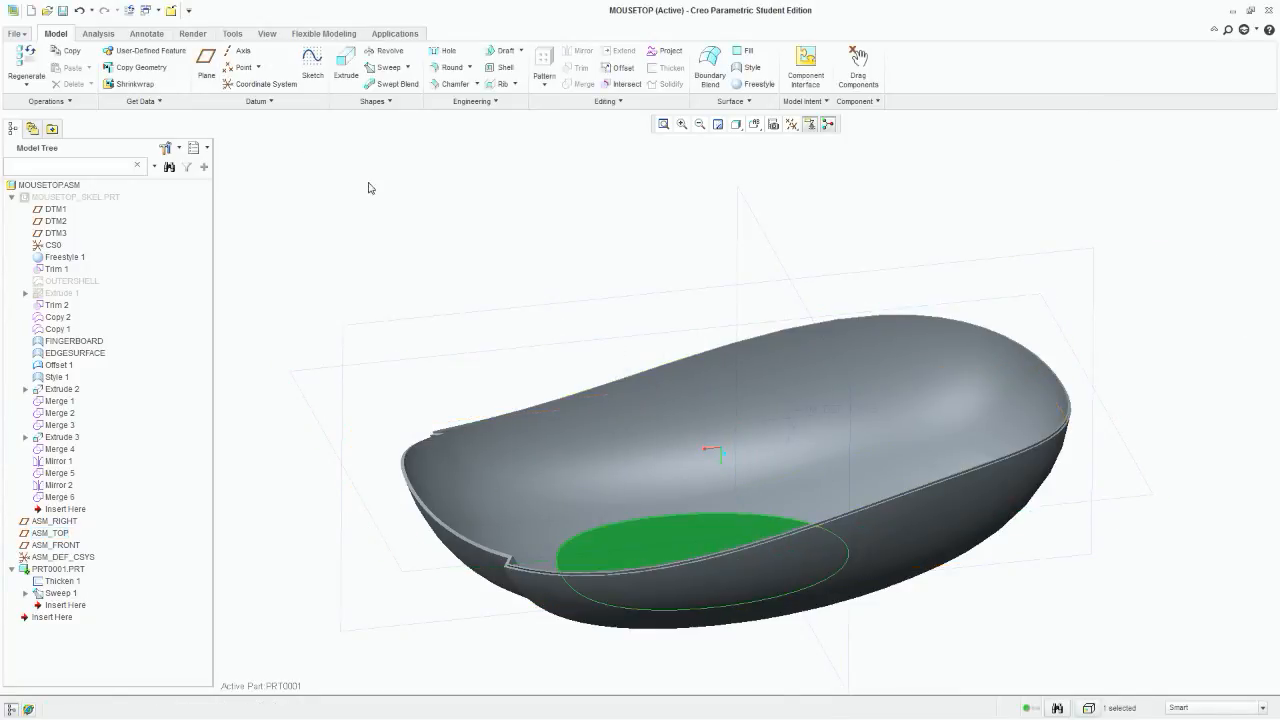
click(215, 66)
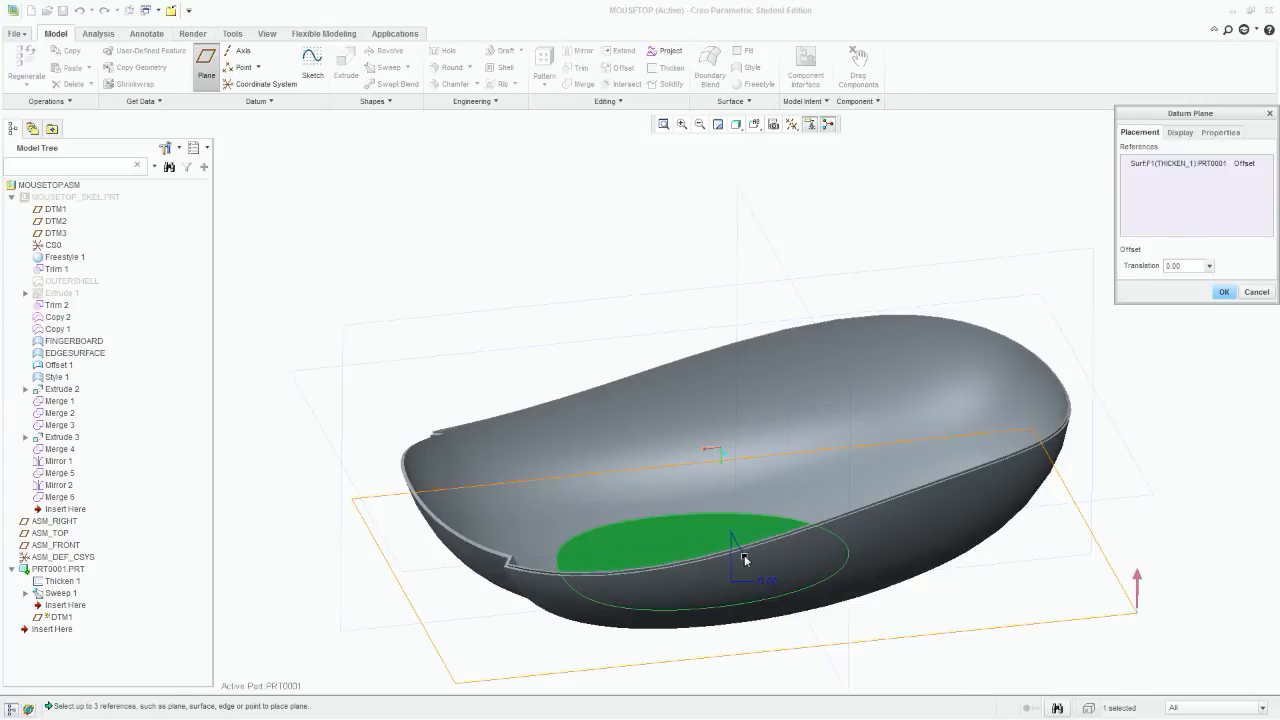
middle_drag(772, 516, 777, 495)
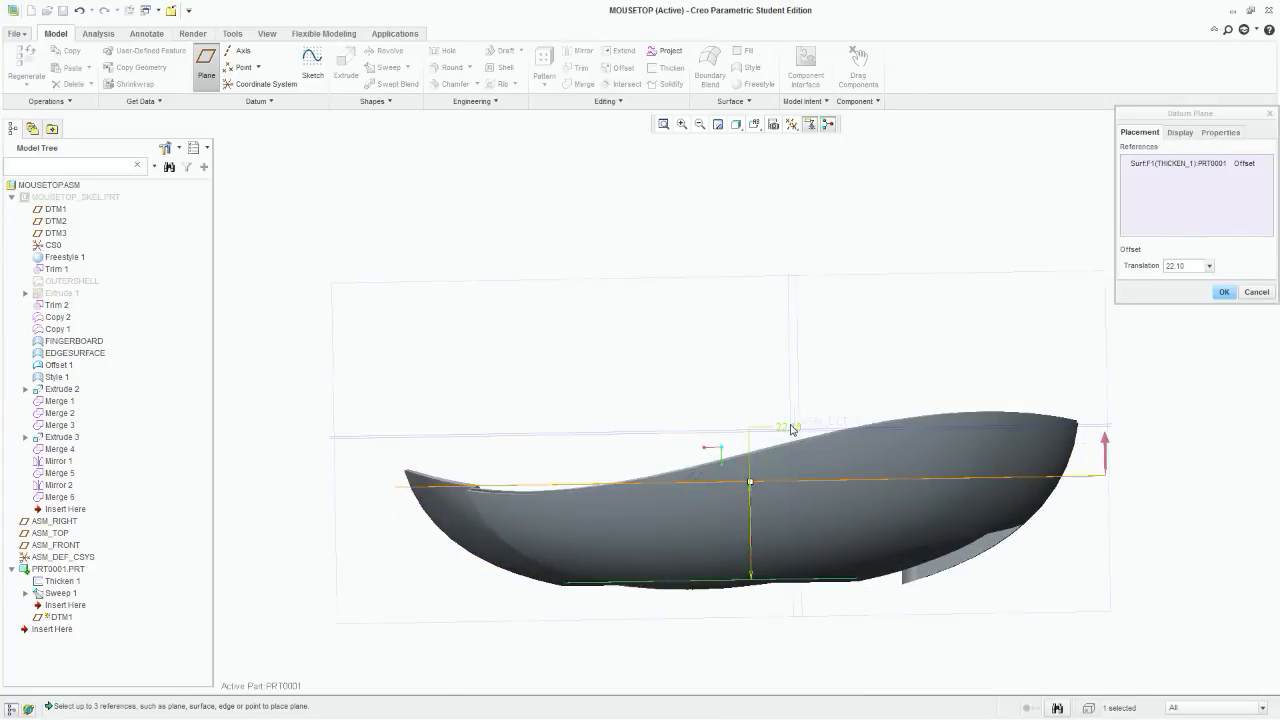
double_click(792, 427)
text(15)
key(Return)
mouse_move(727, 559)
middle_down()
mouse_move(748, 560)
mouse_move(732, 548)
middle_up()
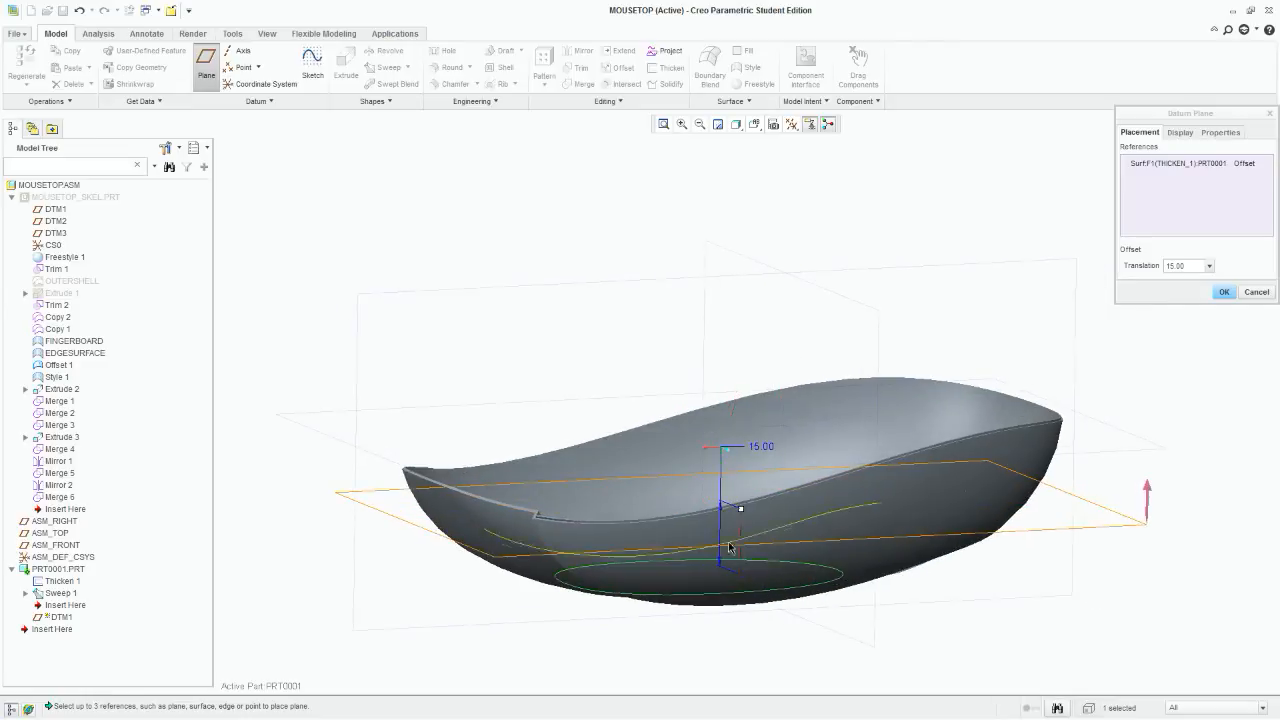
click(1225, 292)
Step: Start an Extrude sketch on the new datum plane with ASM_RIGHT and ASM_FRONT as sketch references
middle_drag(766, 274, 547, 298)
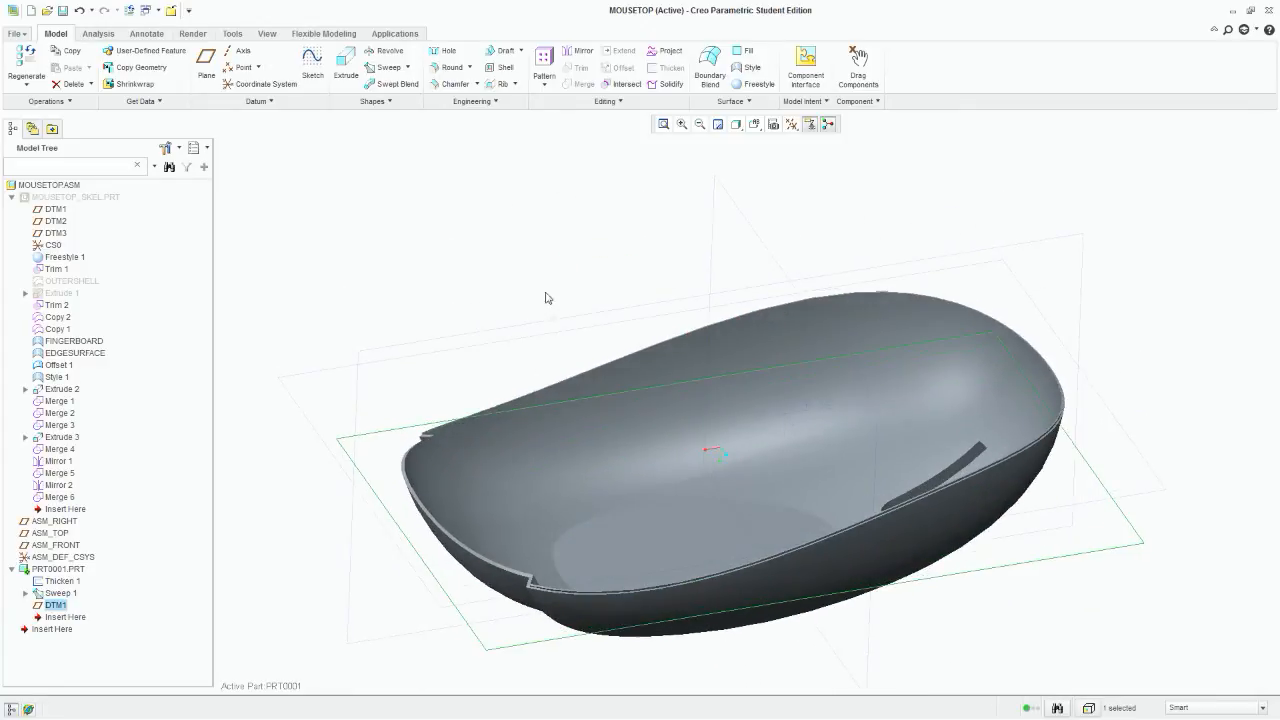
click(347, 62)
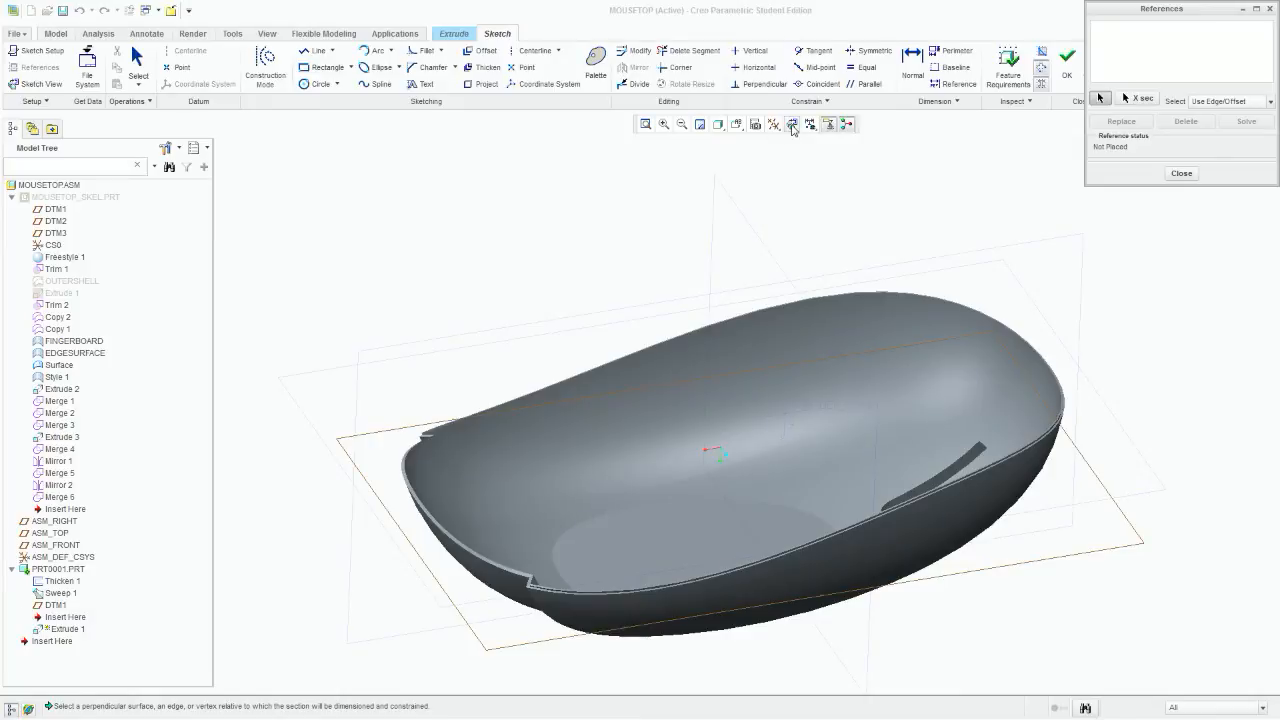
click(831, 340)
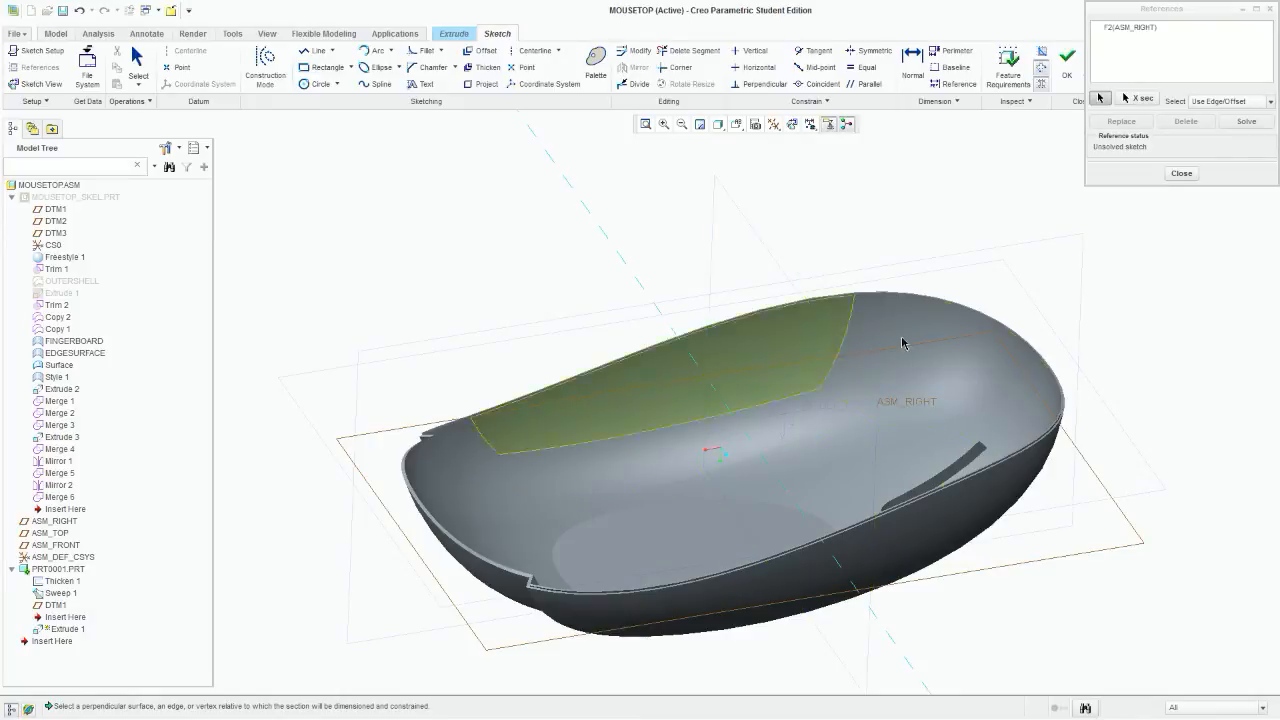
click(1054, 247)
scroll(1123, 414, up, 3)
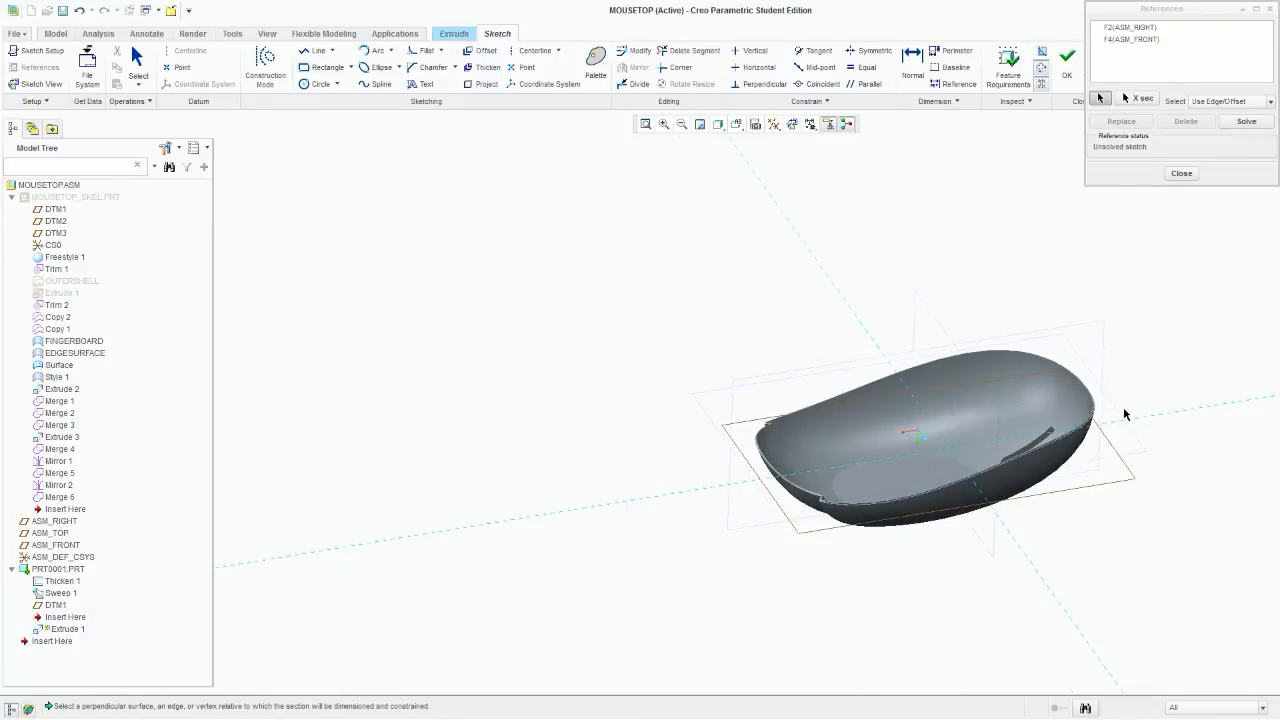
middle_drag(1123, 414, 1100, 380)
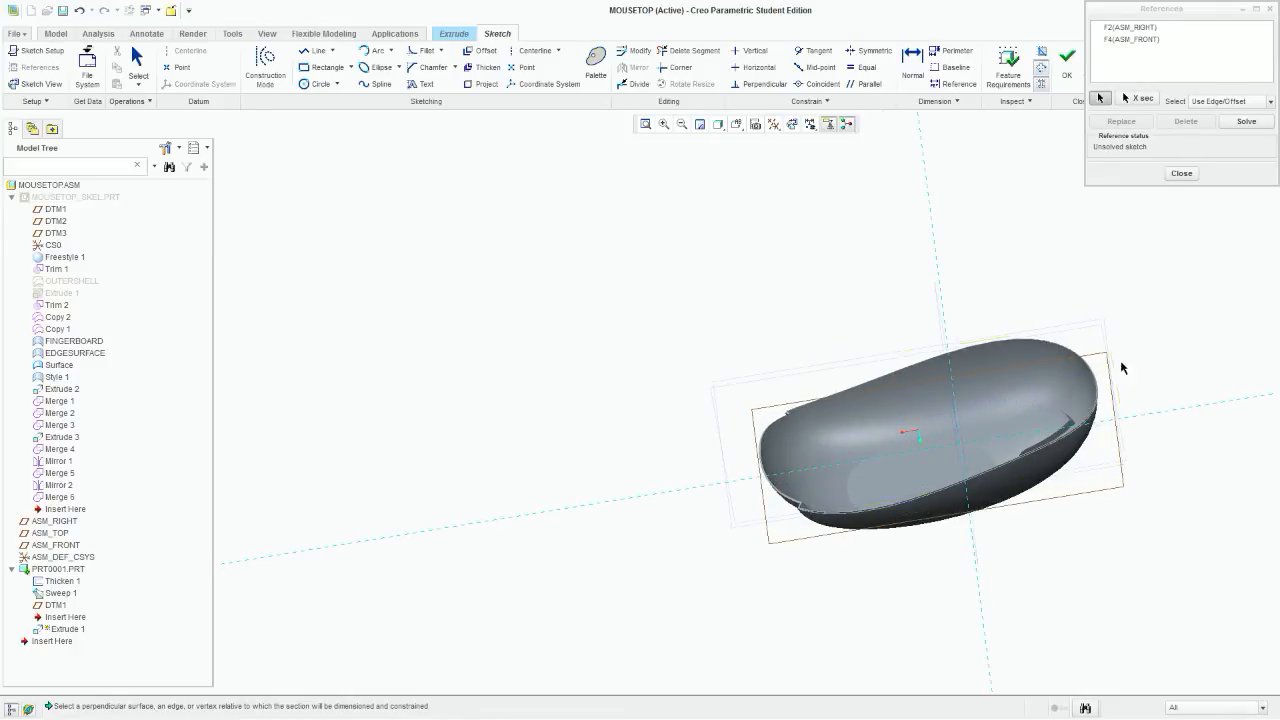
mouse_move(982, 468)
middle_down()
mouse_move(973, 416)
mouse_move(977, 447)
mouse_move(1000, 436)
mouse_move(997, 472)
mouse_move(751, 534)
middle_up()
middle_drag(951, 494, 957, 419)
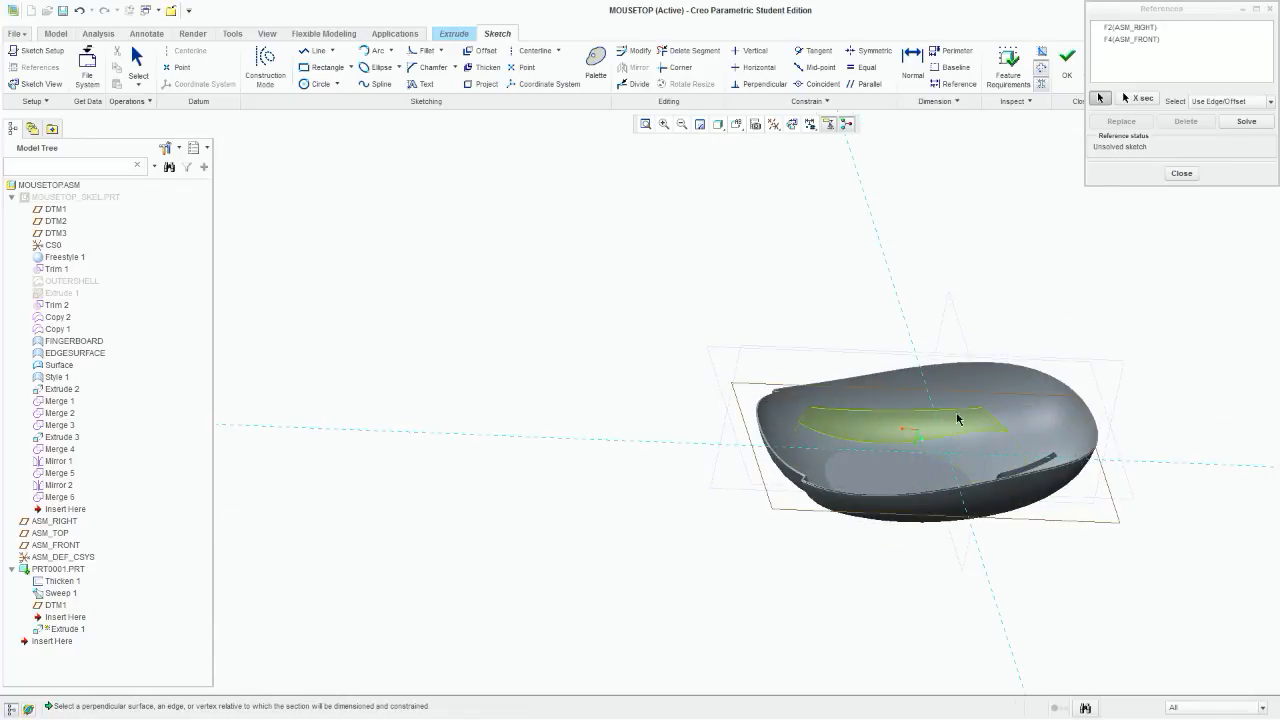
click(1233, 122)
click(1184, 175)
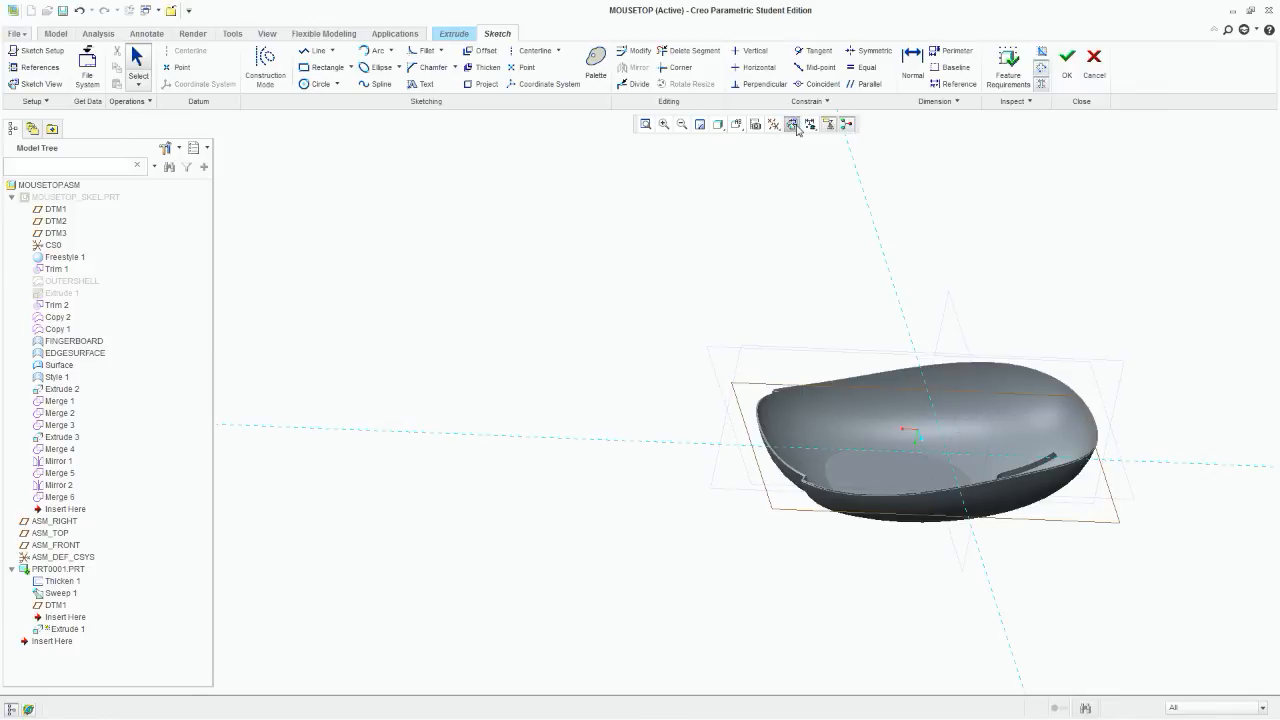
Step: Sketch a small circle centred on the intersection of the two sketch references and accept the sketch
click(791, 124)
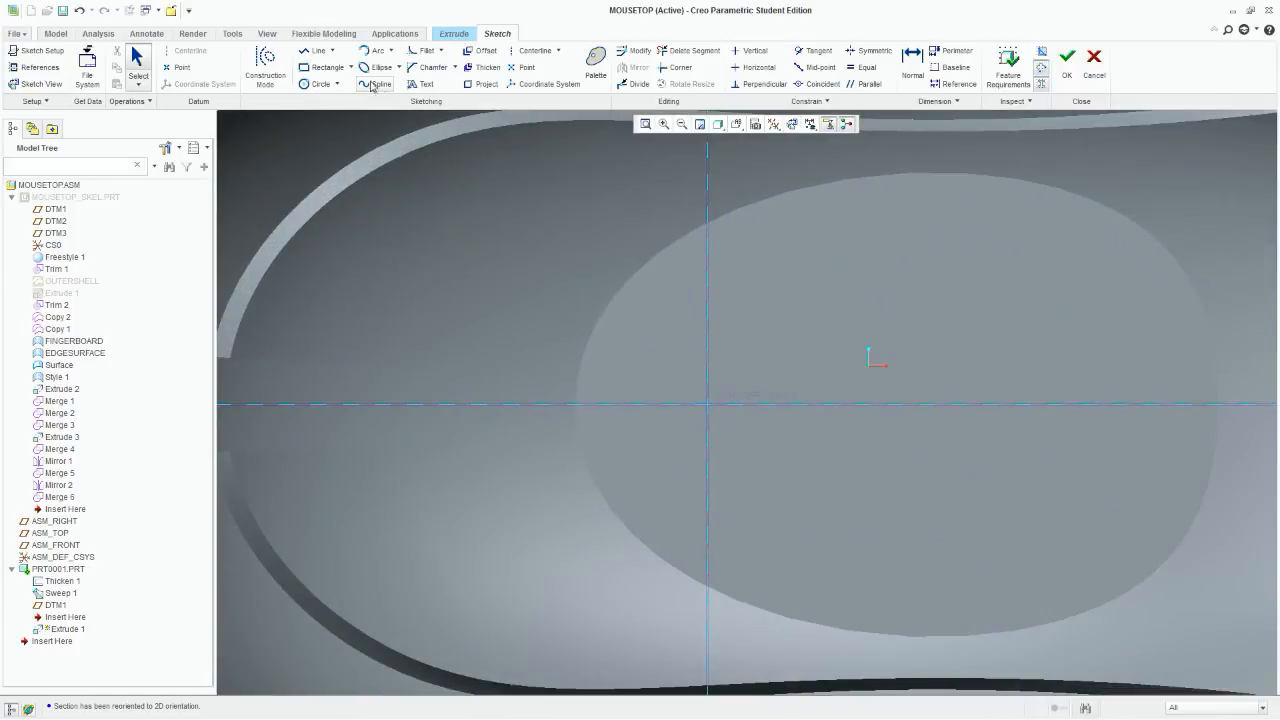
click(318, 84)
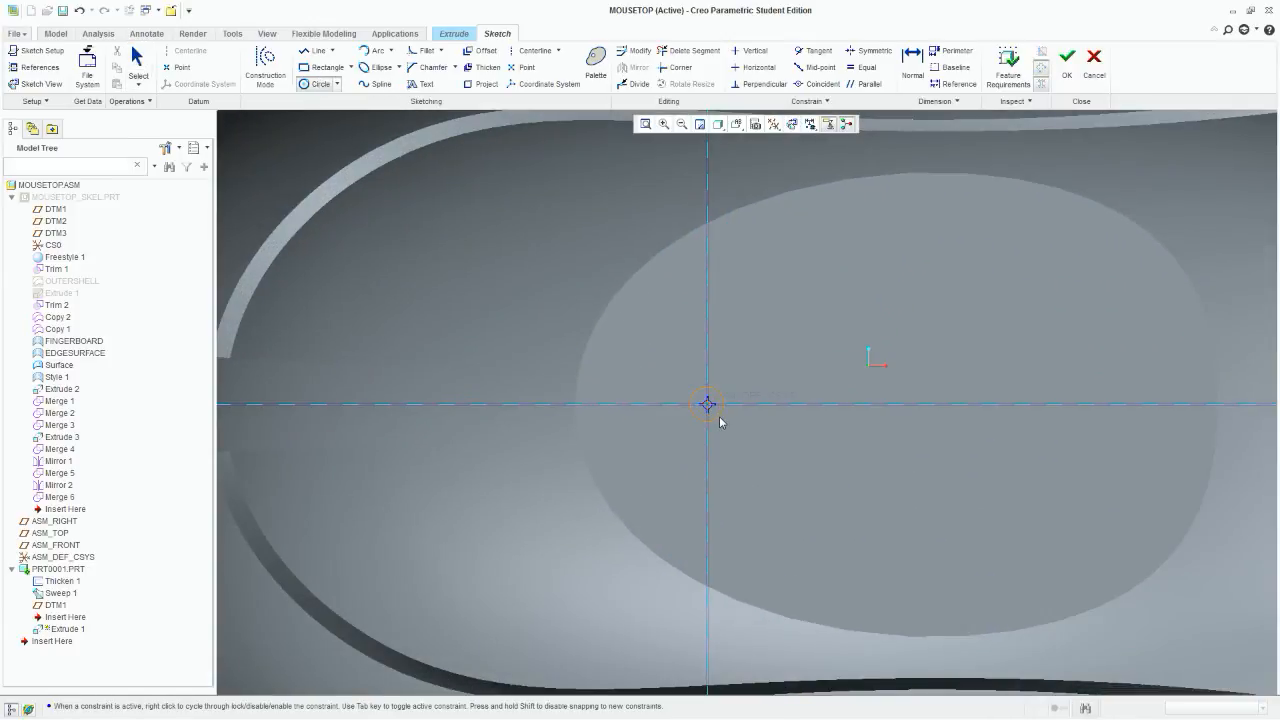
click(132, 51)
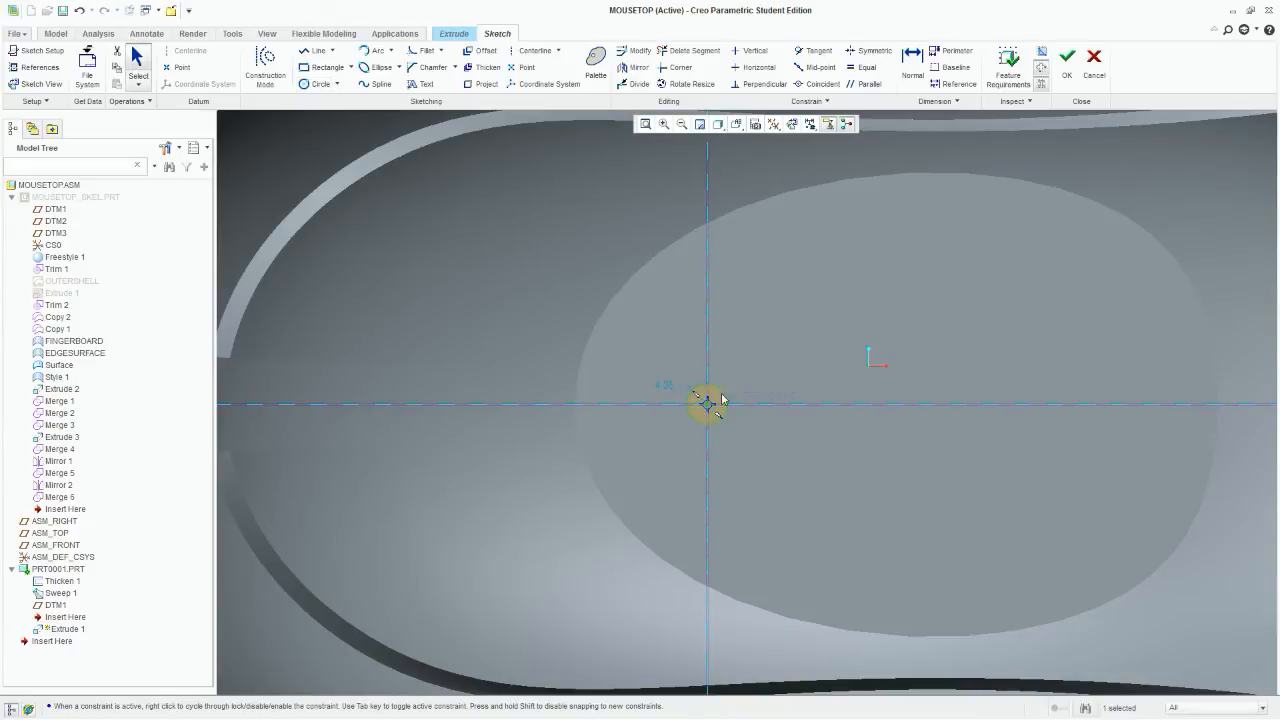
click(1067, 57)
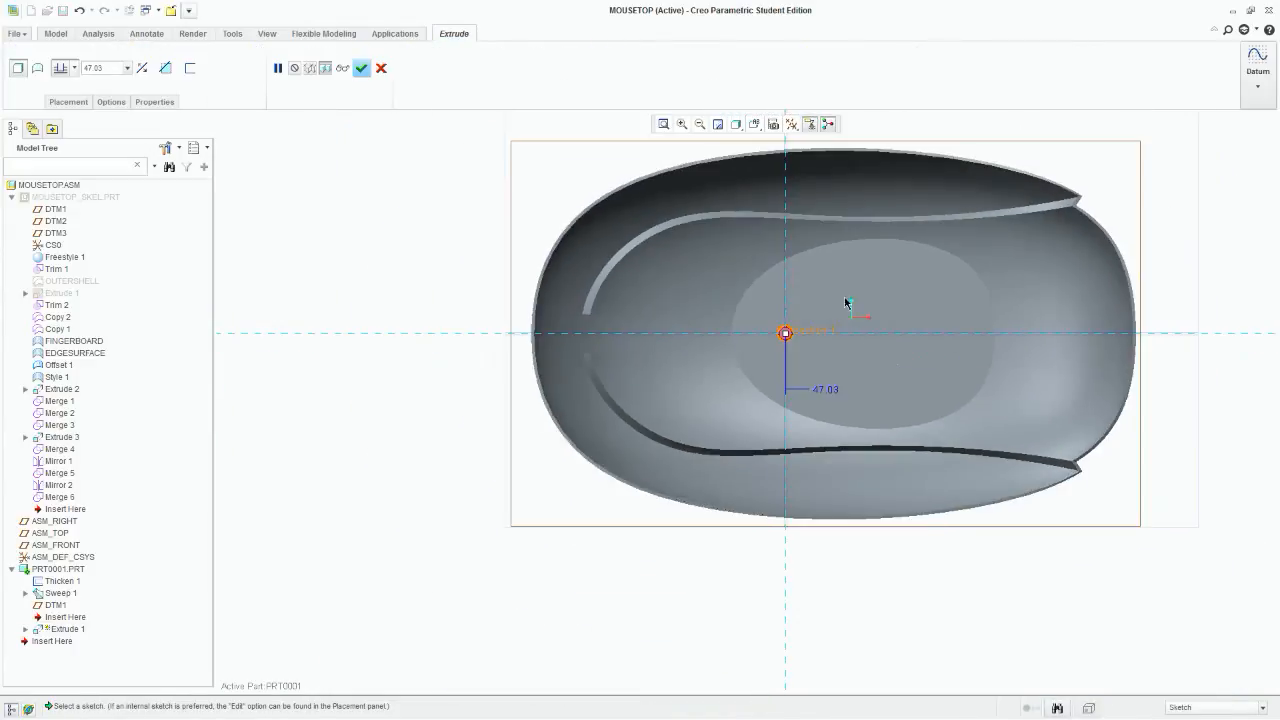
Step: Extrude the circle up to the next surface so the boss meets the shell's inner wall, and complete the feature
click(74, 68)
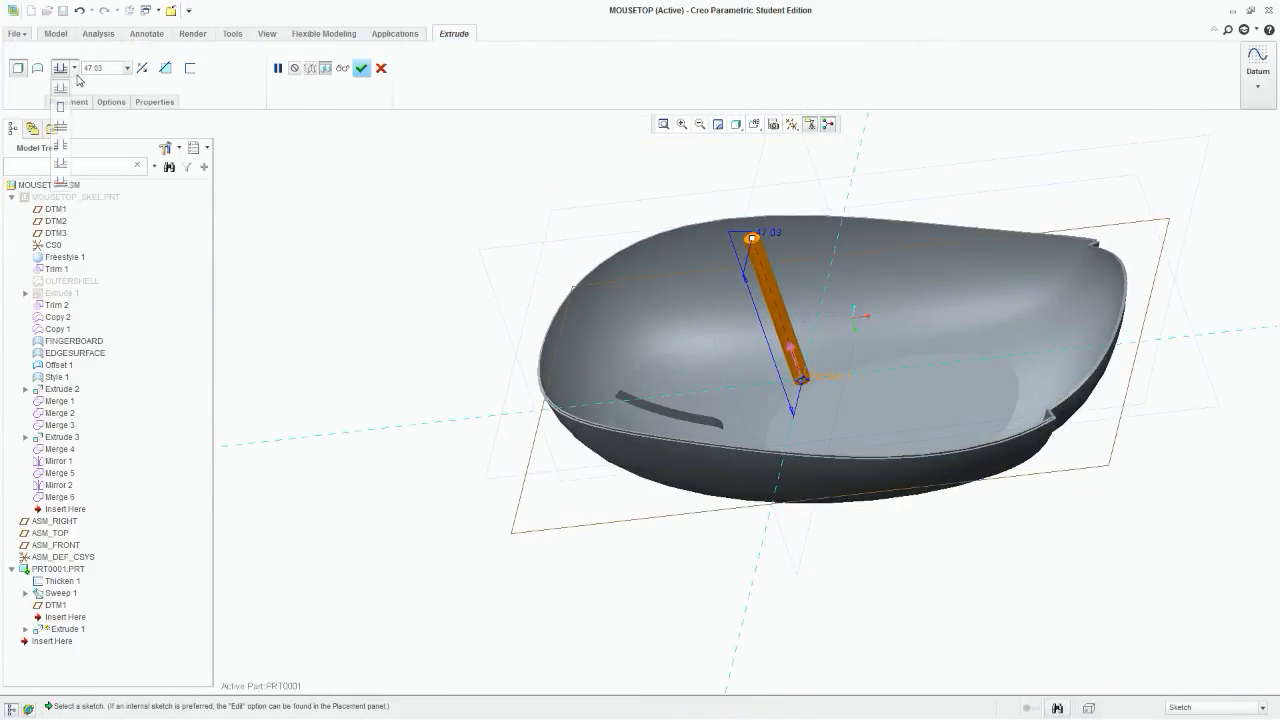
click(60, 127)
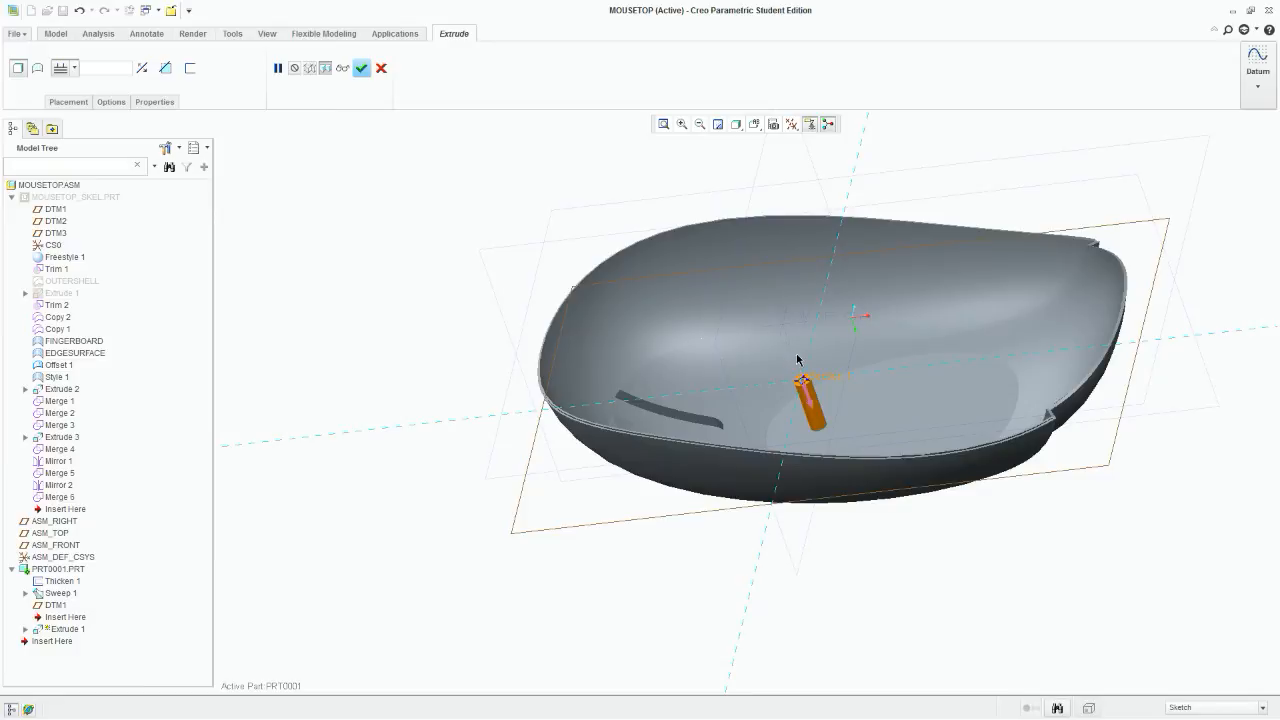
middle_drag(800, 360, 842, 365)
scroll(862, 370, up, 3)
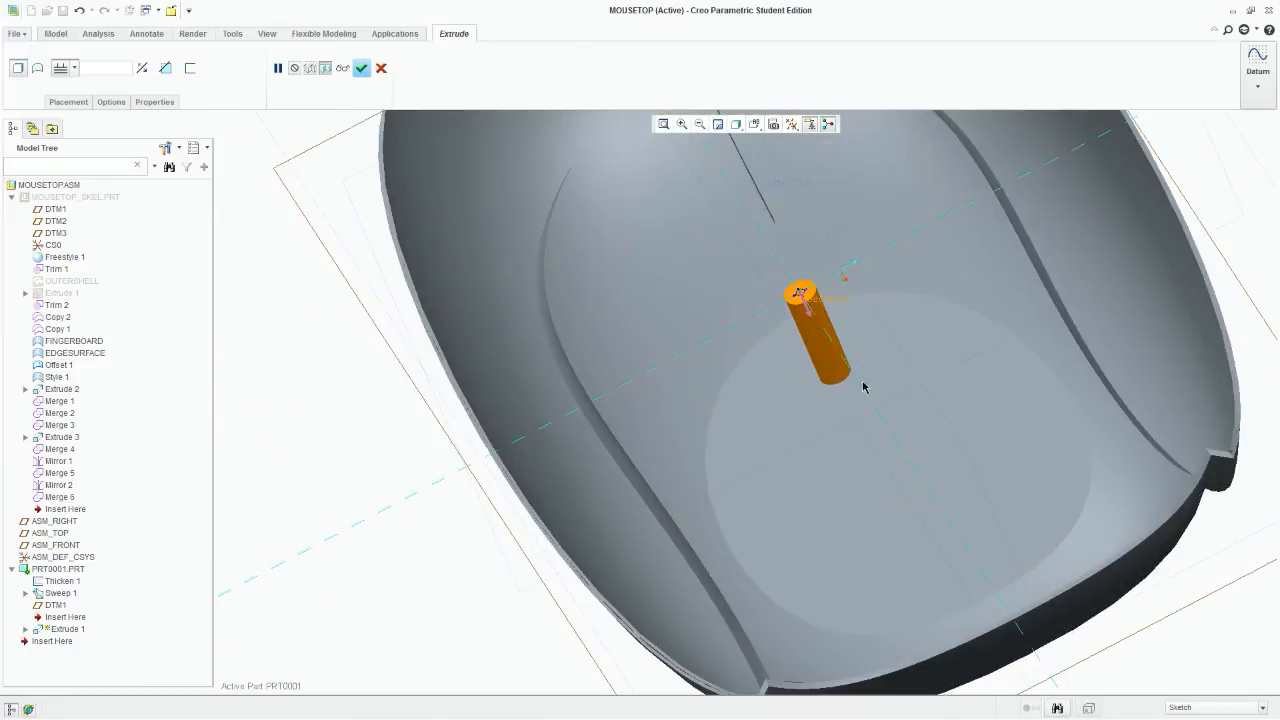
scroll(669, 251, down, 3)
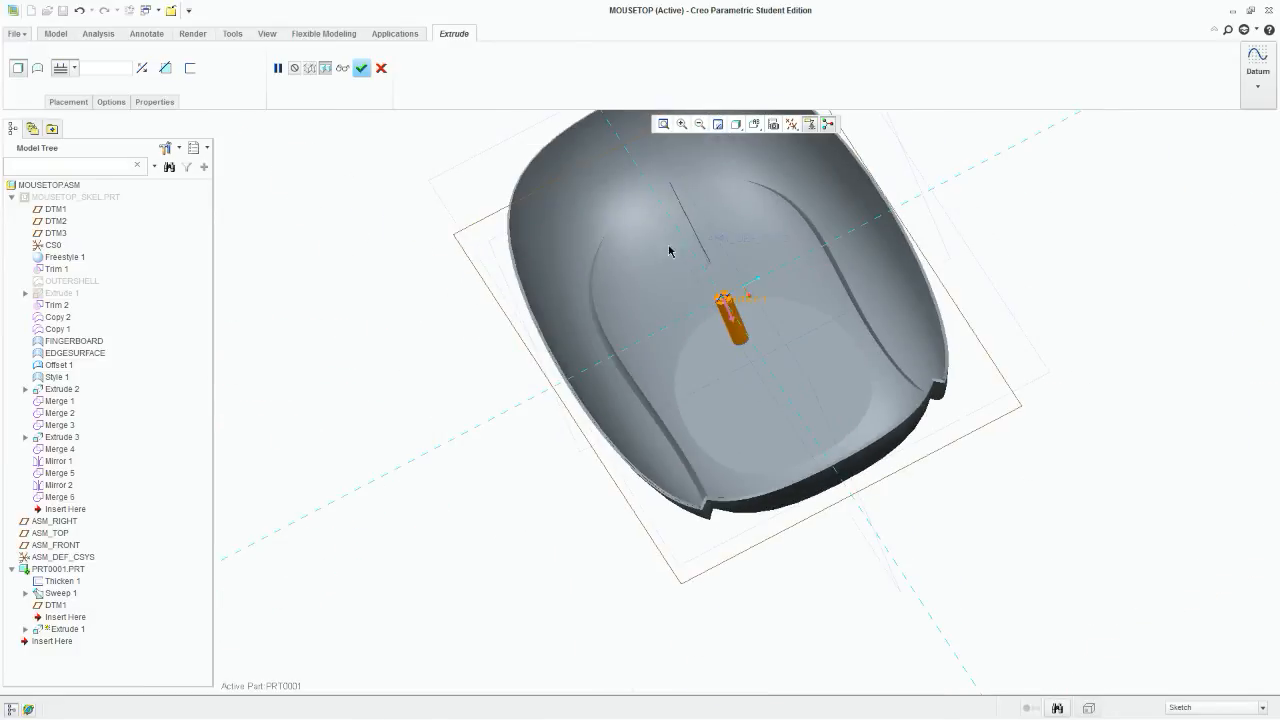
middle_drag(659, 259, 659, 424)
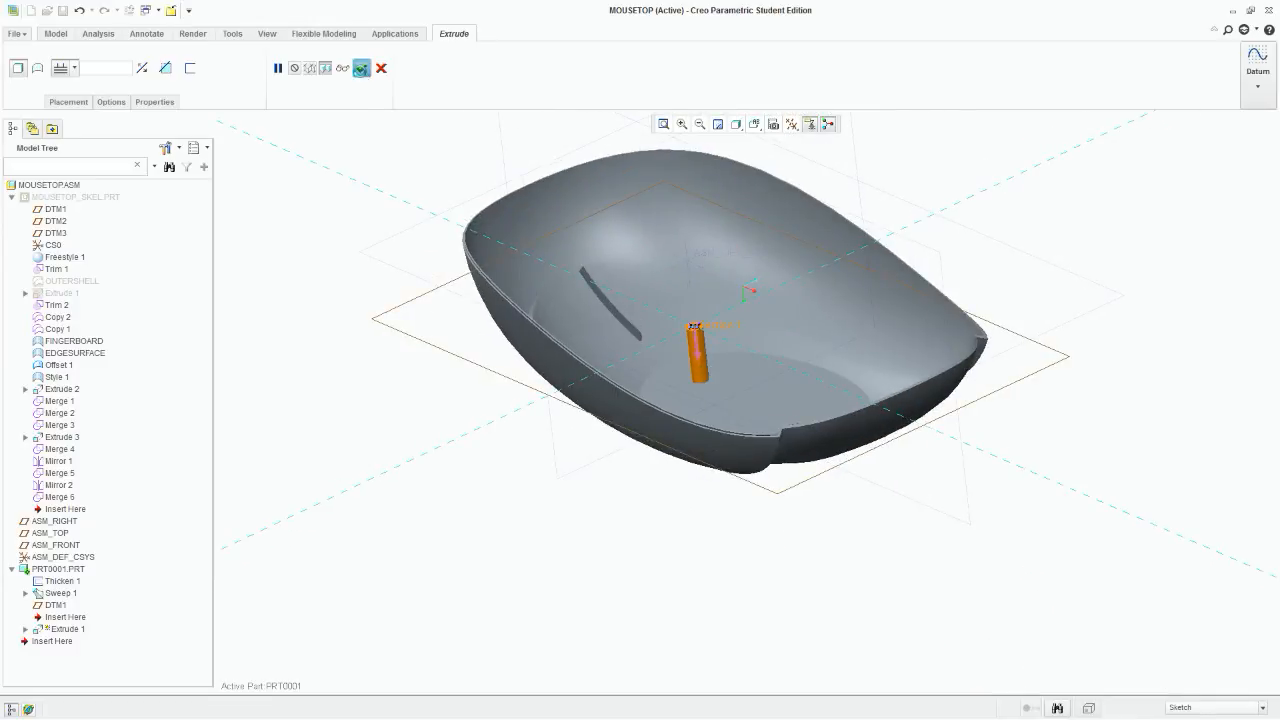
click(361, 68)
Step: Activate the top-level MOUSETOP assembly and create a new solid part component in it with the default name
middle_drag(754, 323, 1023, 305)
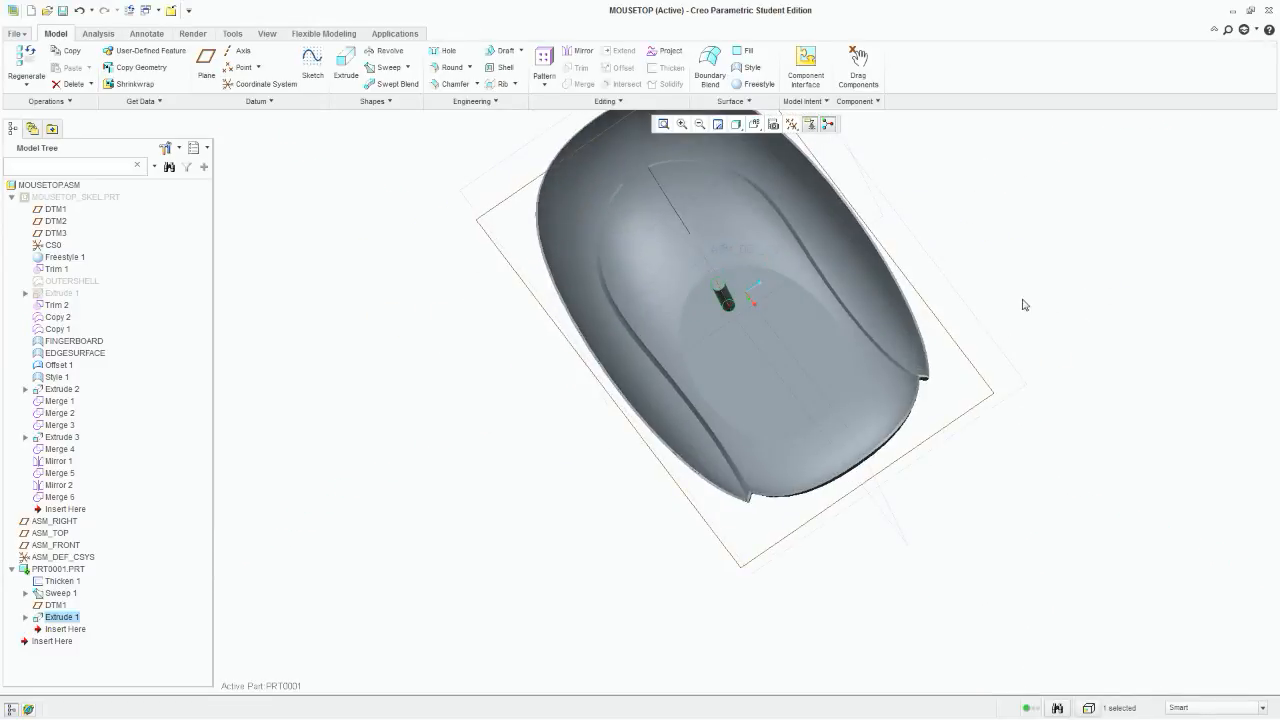
click(1072, 269)
scroll(987, 376, down, 3)
middle_drag(987, 376, 979, 187)
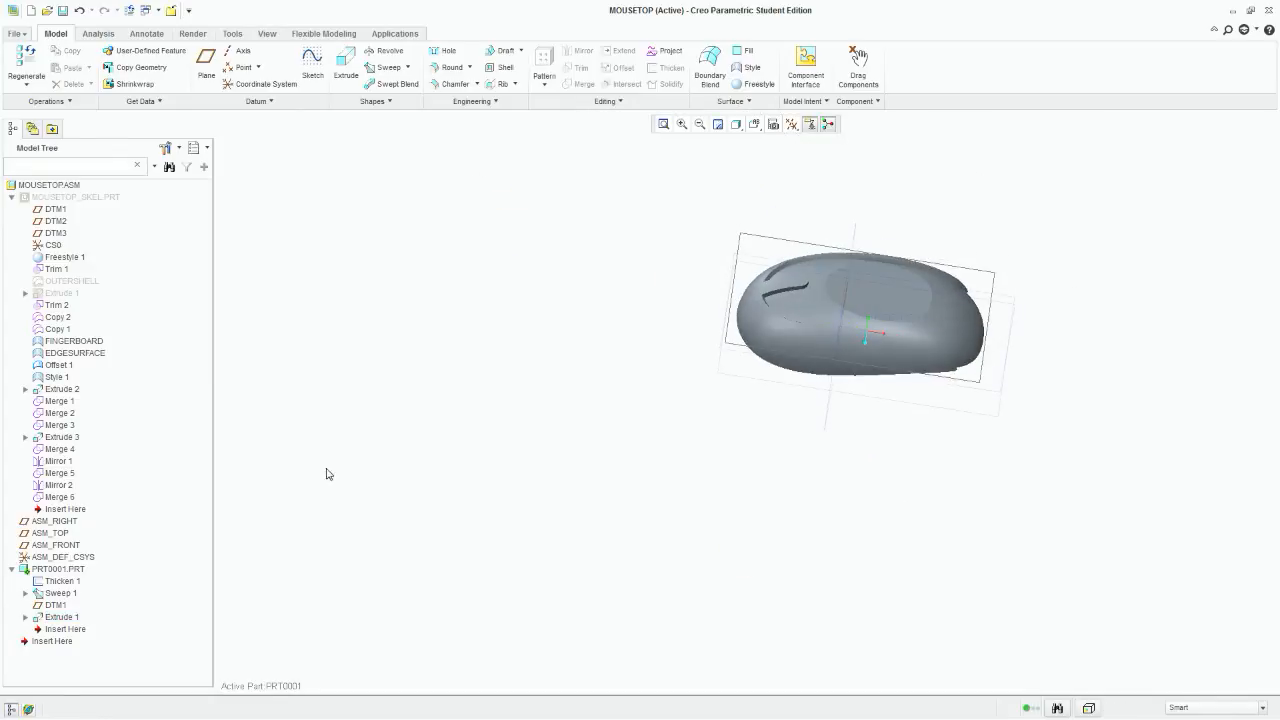
right_click(73, 188)
click(95, 197)
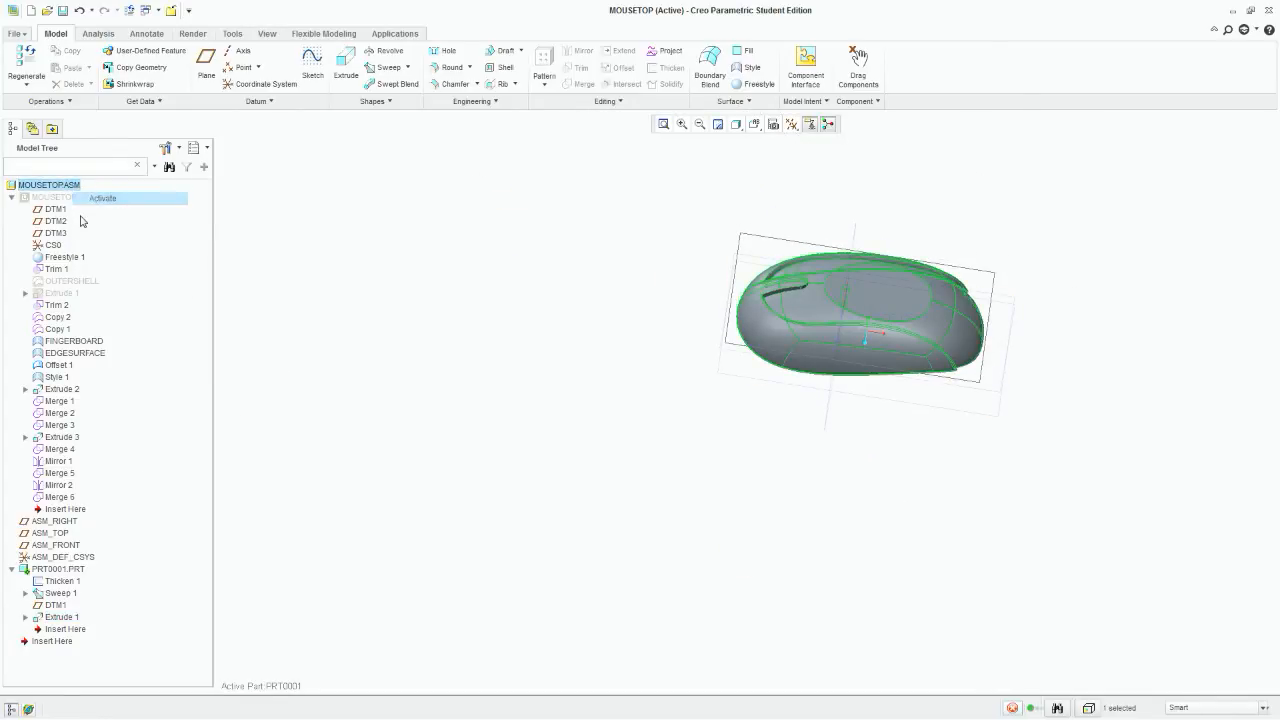
click(252, 52)
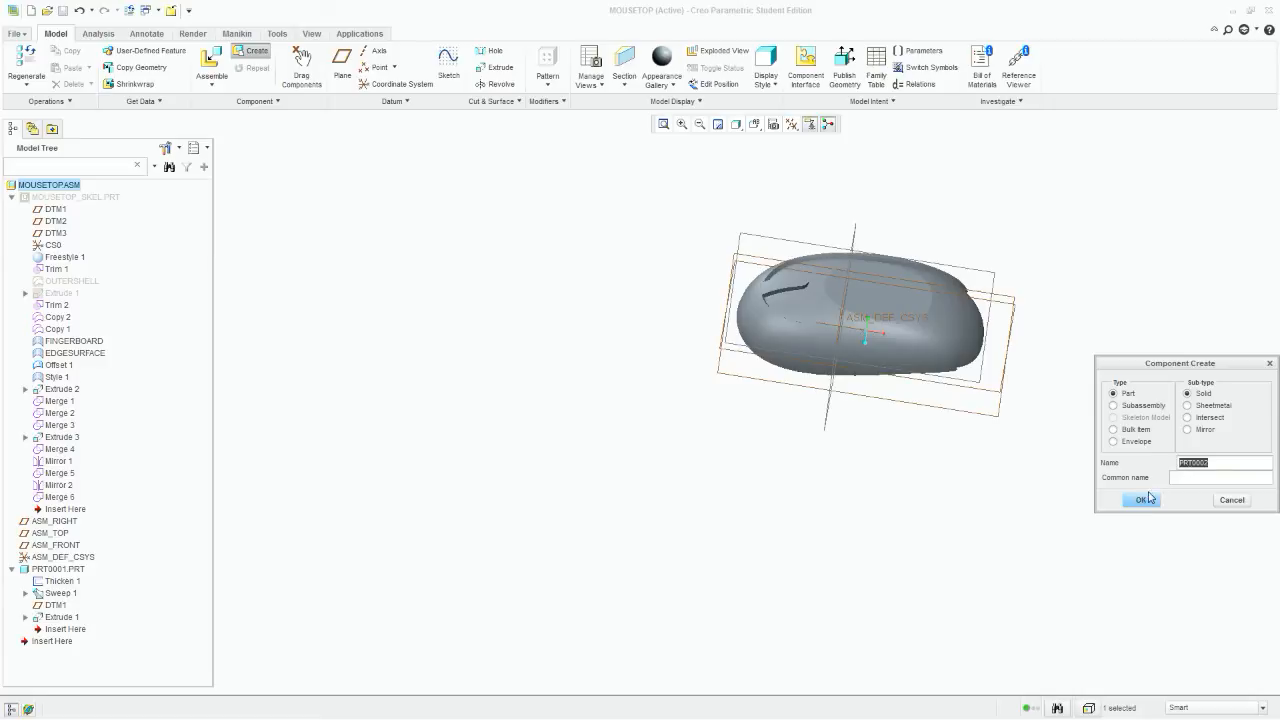
click(1145, 499)
click(1160, 500)
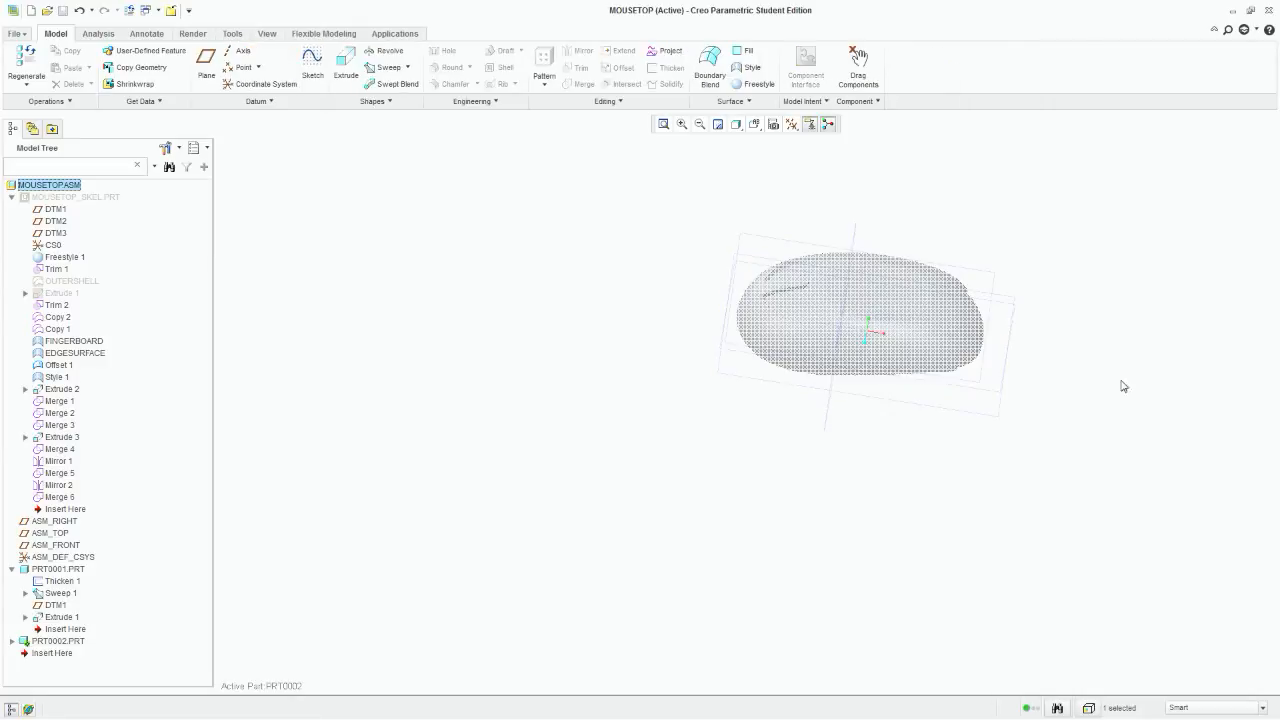
Step: Unhide MOUSETOP_SKEL and thicken its upper cover surface by 0.8 in the new part
right_click(65, 197)
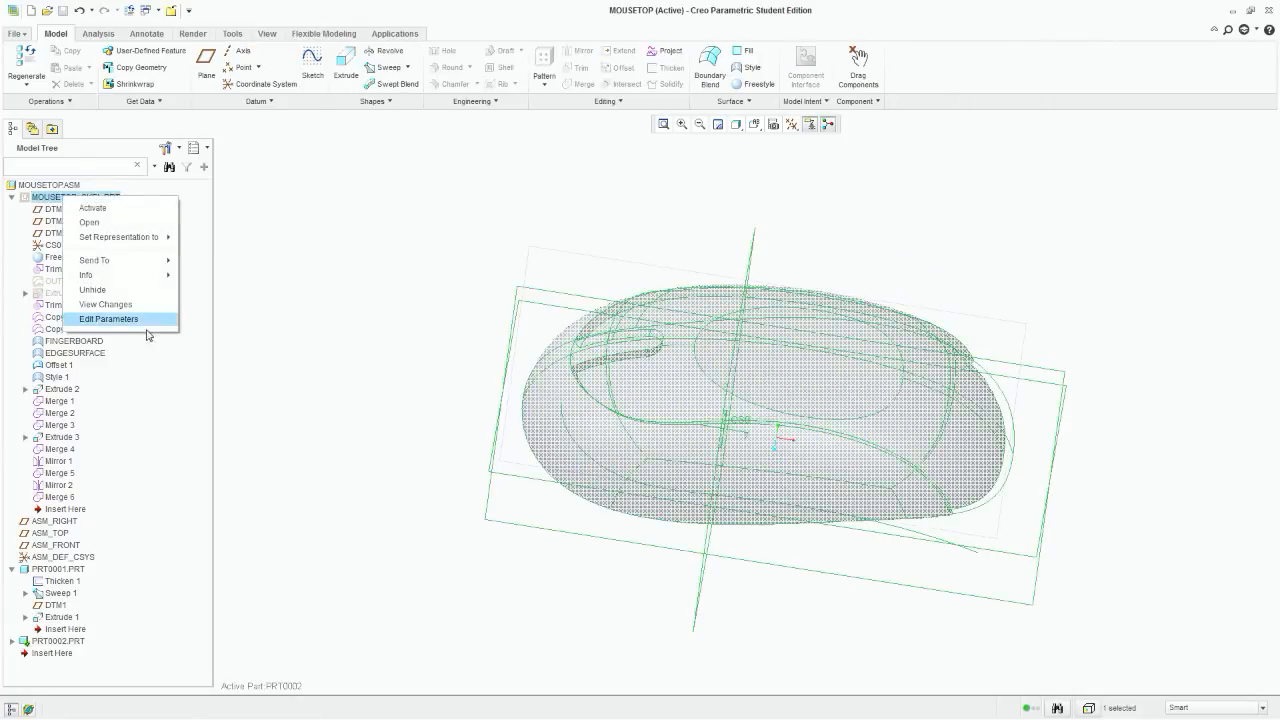
click(117, 289)
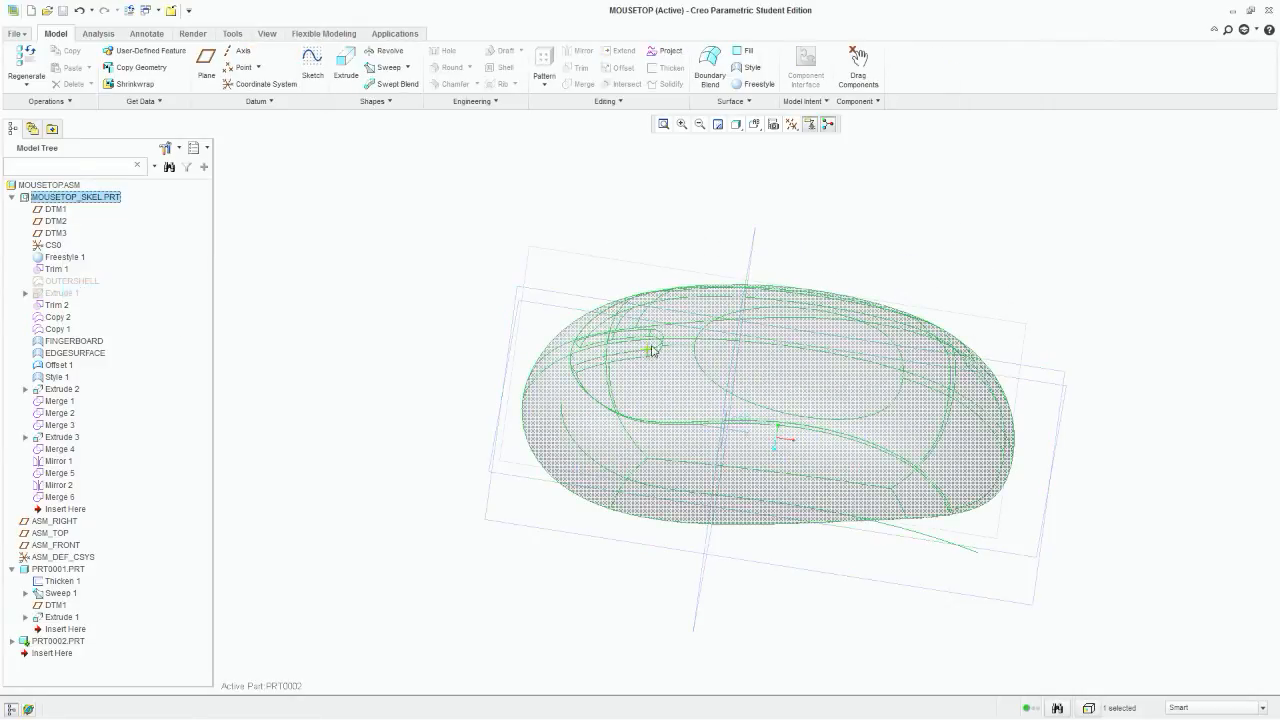
click(668, 399)
click(668, 68)
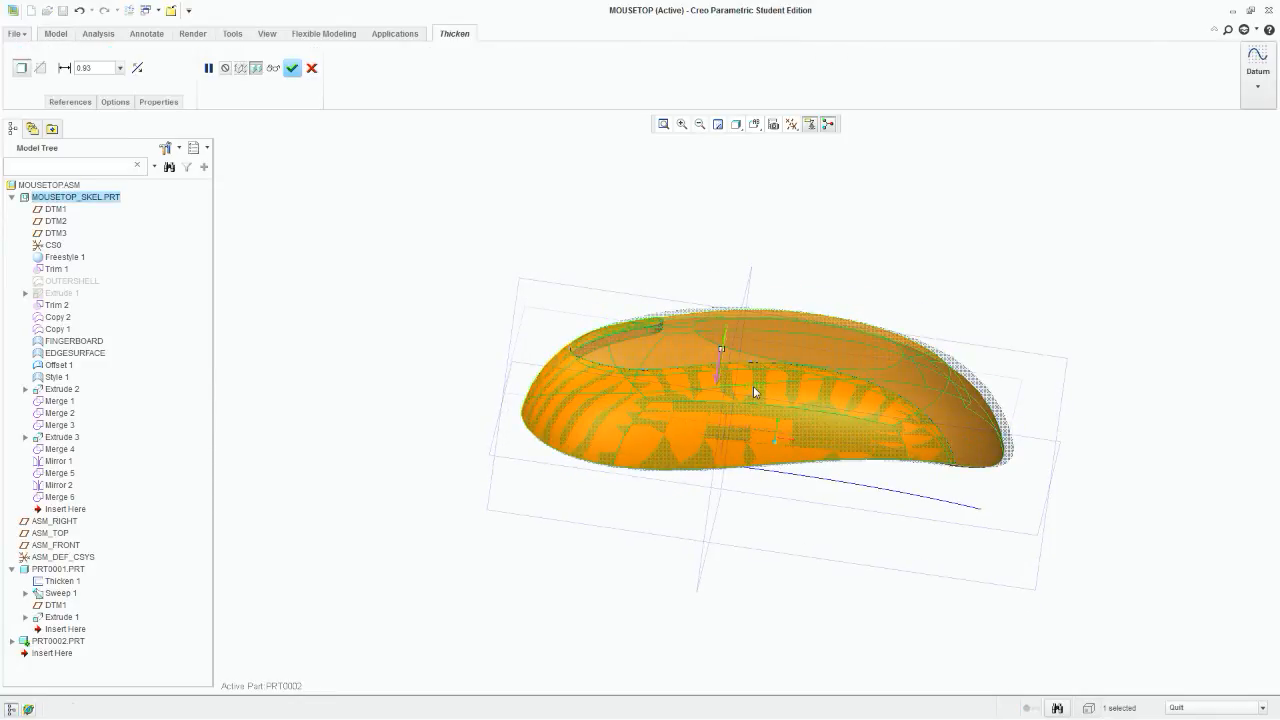
double_click(653, 381)
text(0.9)
key(Return)
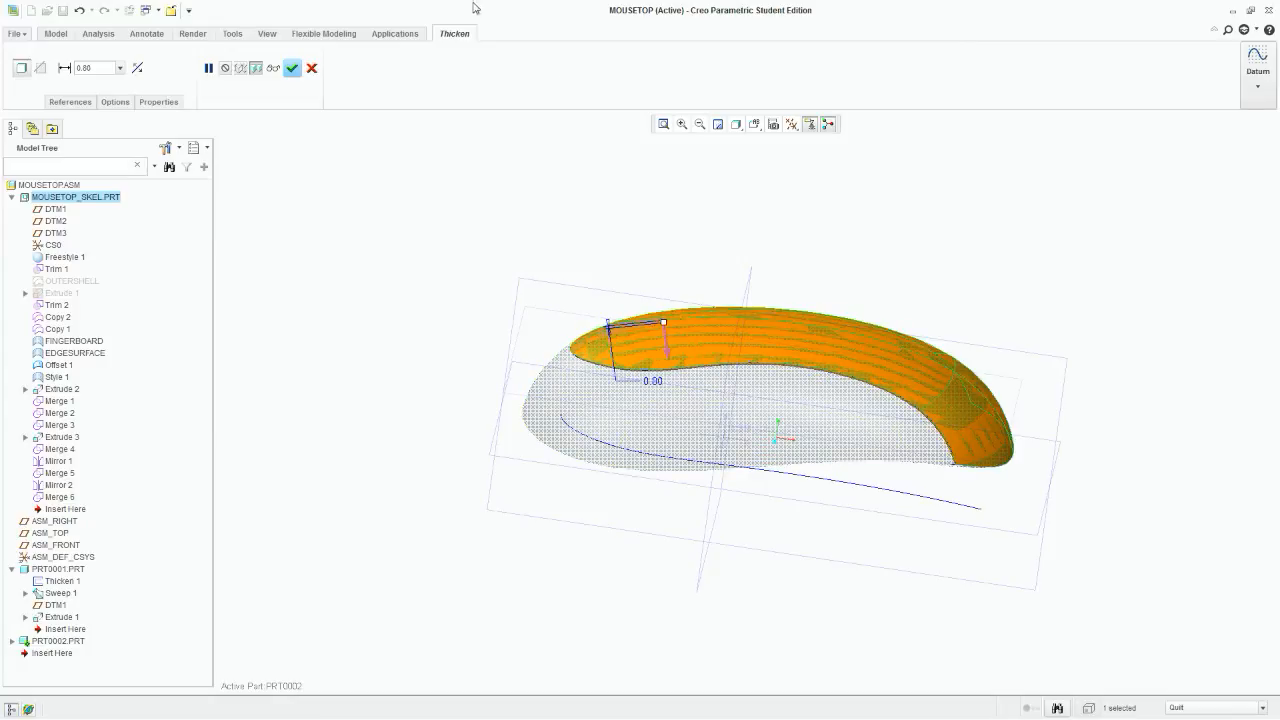
click(292, 69)
Step: Start an Extrude sketch on ASM_TOP with DTM2 and a second perpendicular datum plane as references, oriented parallel to the screen
middle_drag(526, 220, 477, 240)
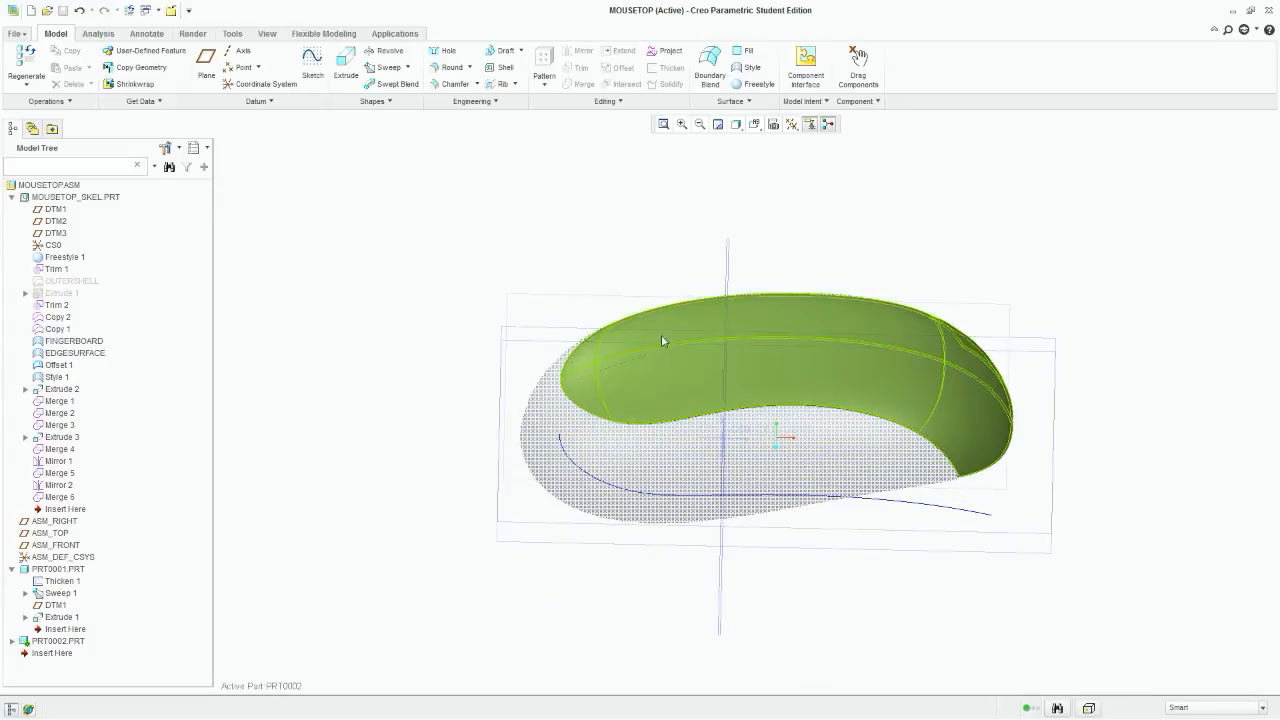
scroll(634, 294, down, 2)
scroll(560, 400, up, 4)
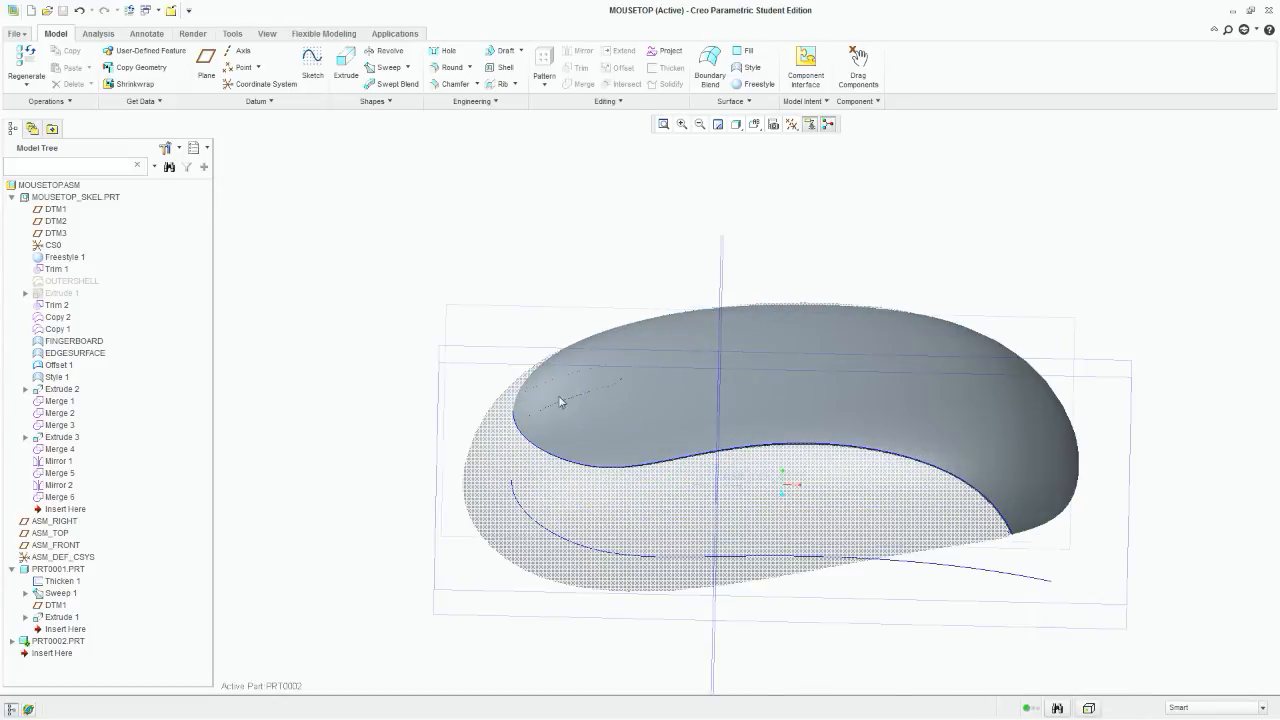
middle_drag(482, 320, 409, 611)
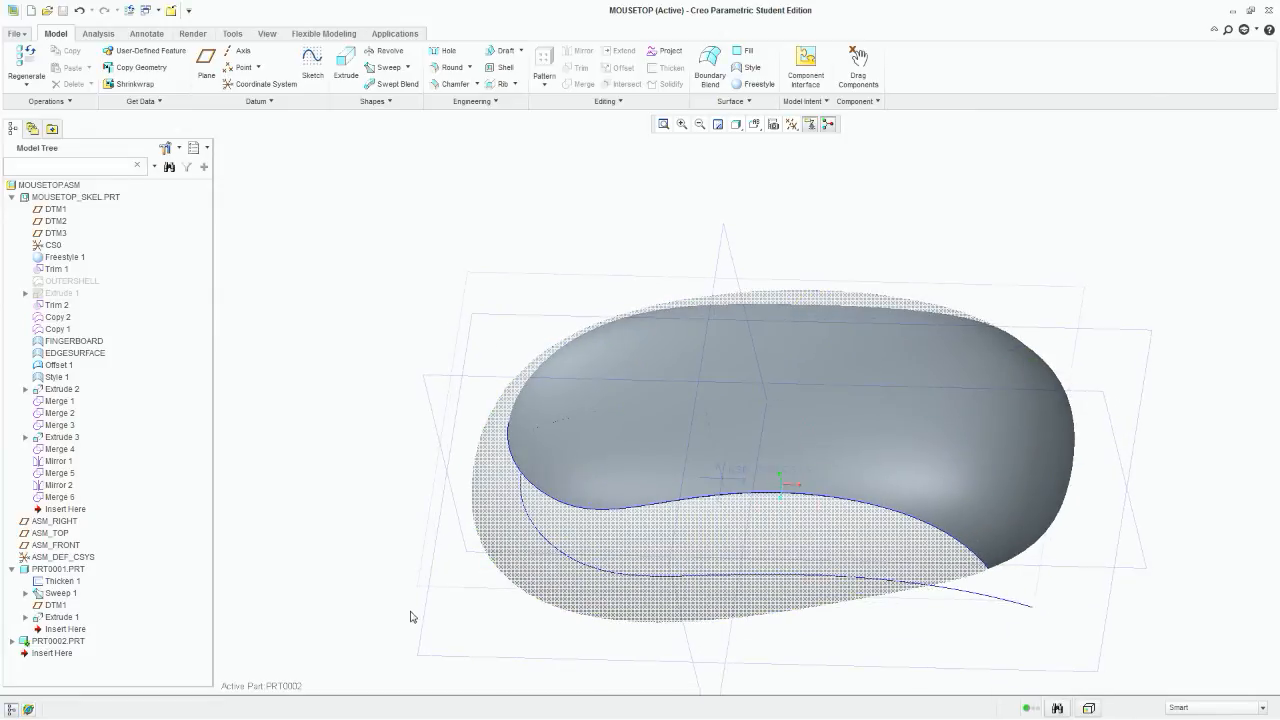
click(422, 655)
middle_drag(422, 655, 397, 599)
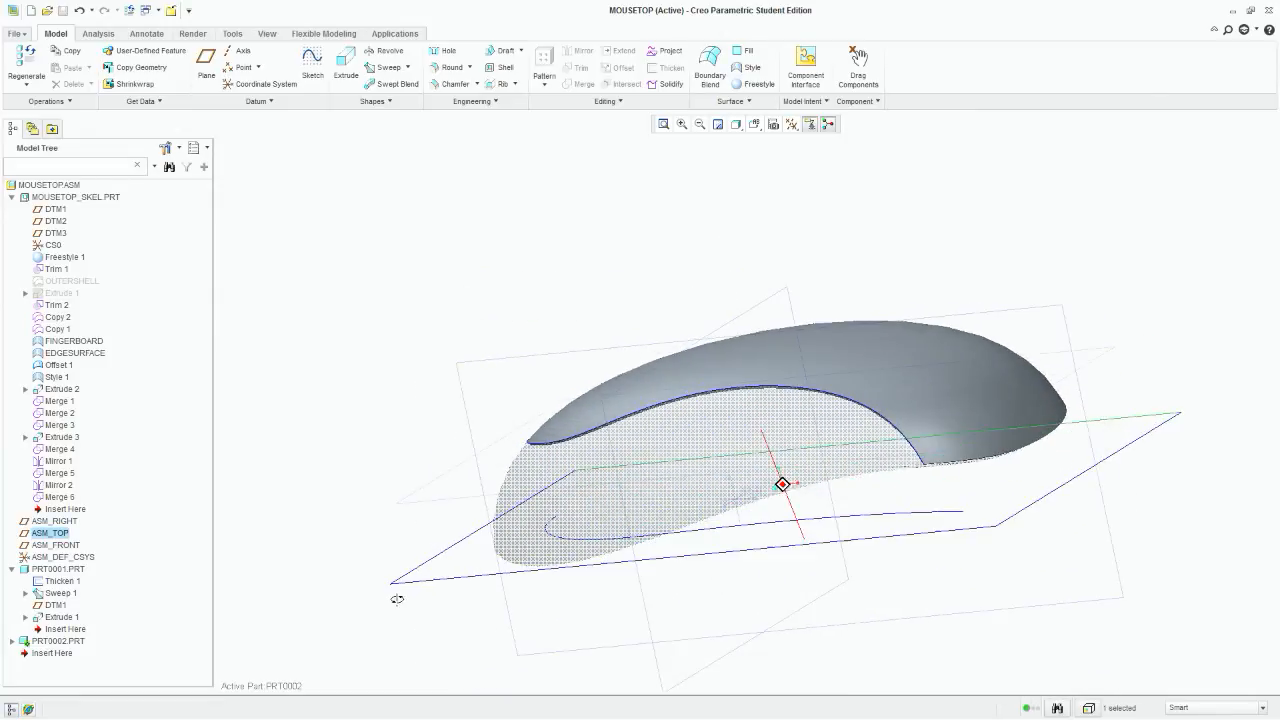
click(346, 68)
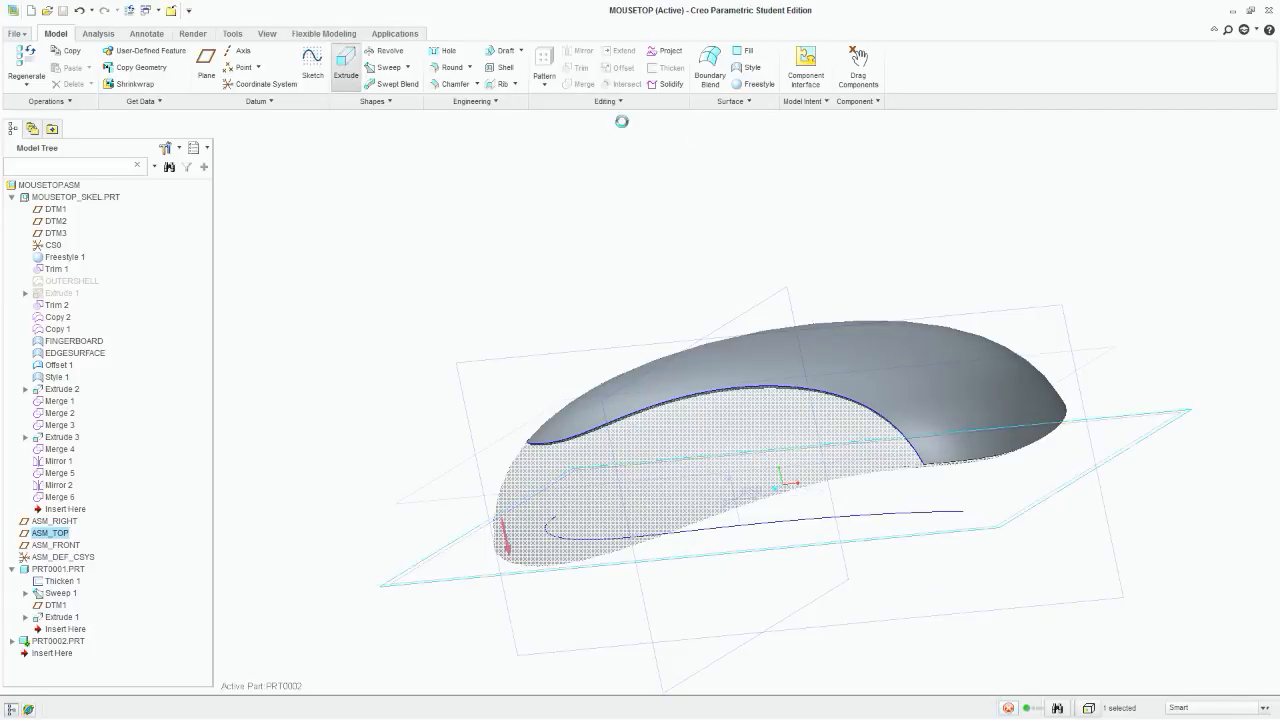
click(738, 318)
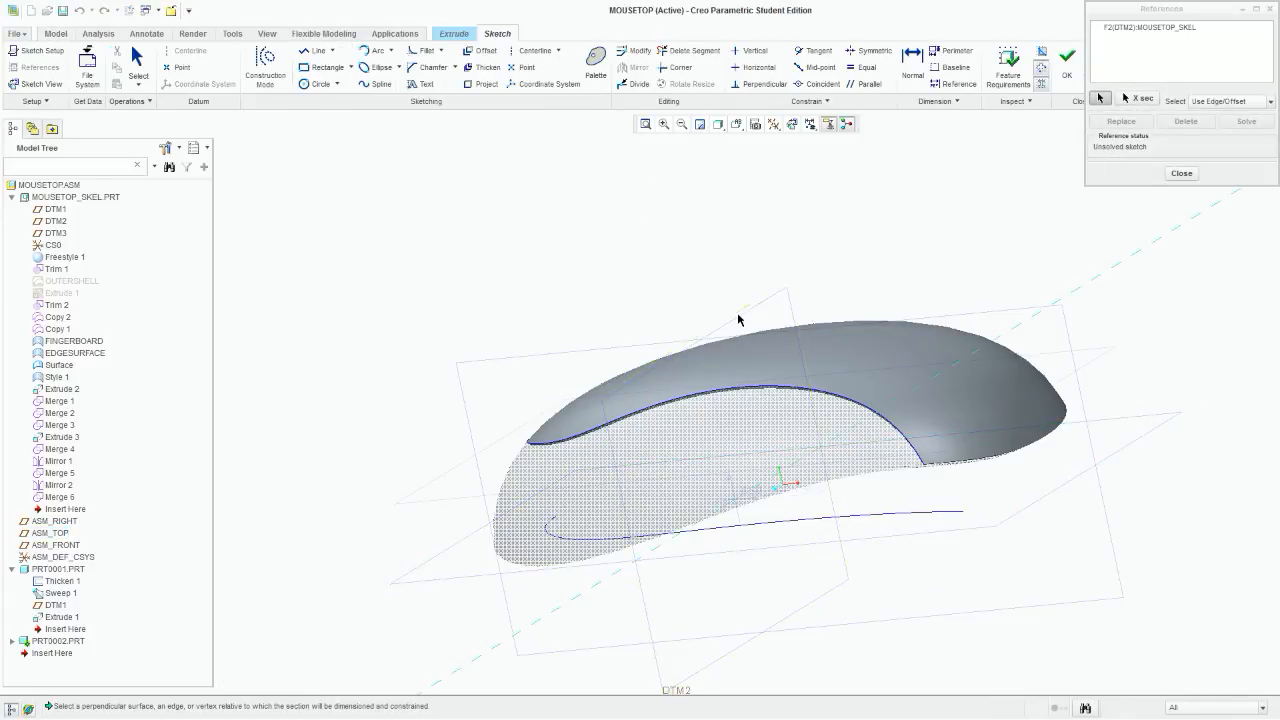
click(575, 356)
click(1243, 123)
click(1183, 174)
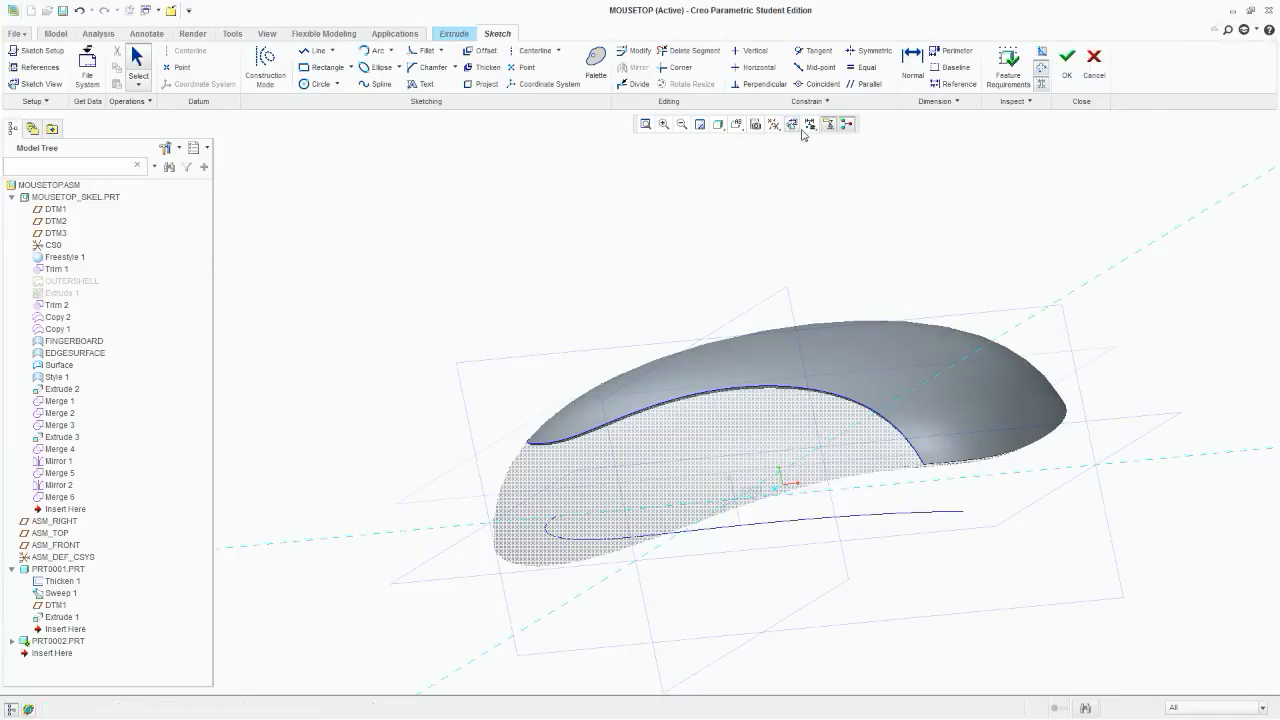
click(796, 126)
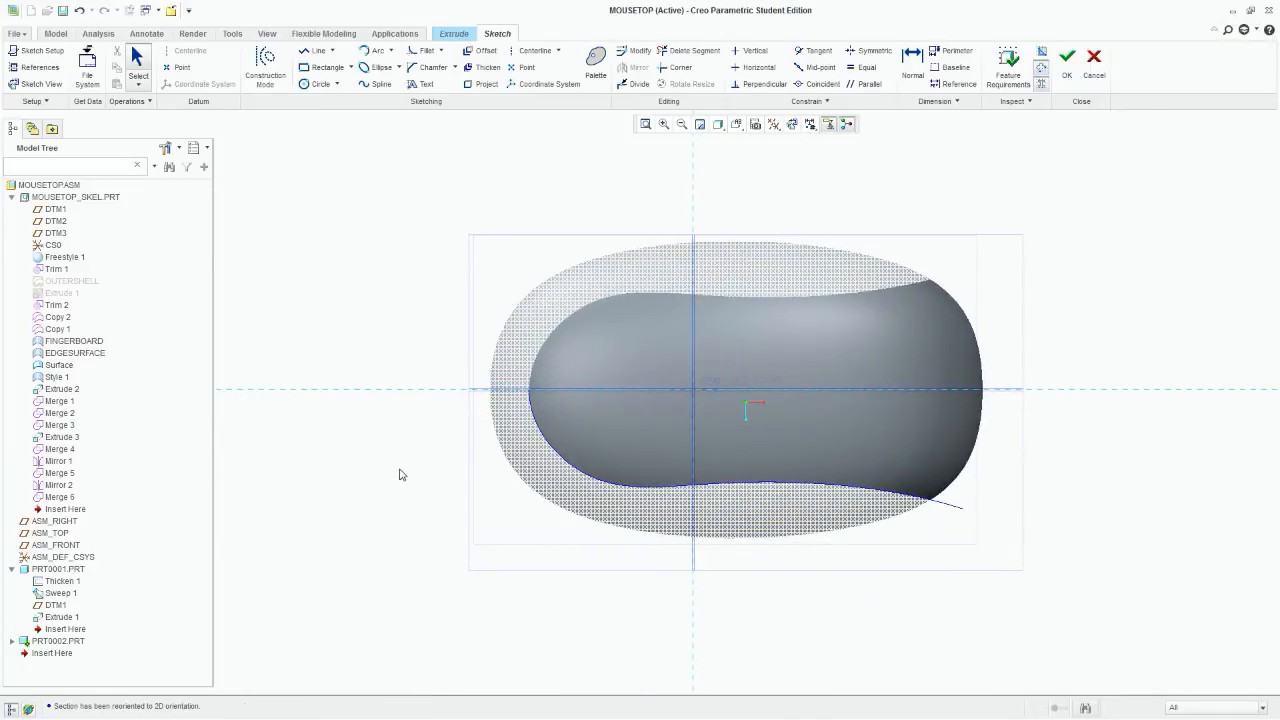
Step: Hide the skeleton part MOUSETOP_SKEL while the sketch is open
mouse_move(549, 455)
middle_down()
mouse_move(575, 400)
mouse_move(606, 237)
mouse_move(614, 298)
middle_up()
right_click(88, 201)
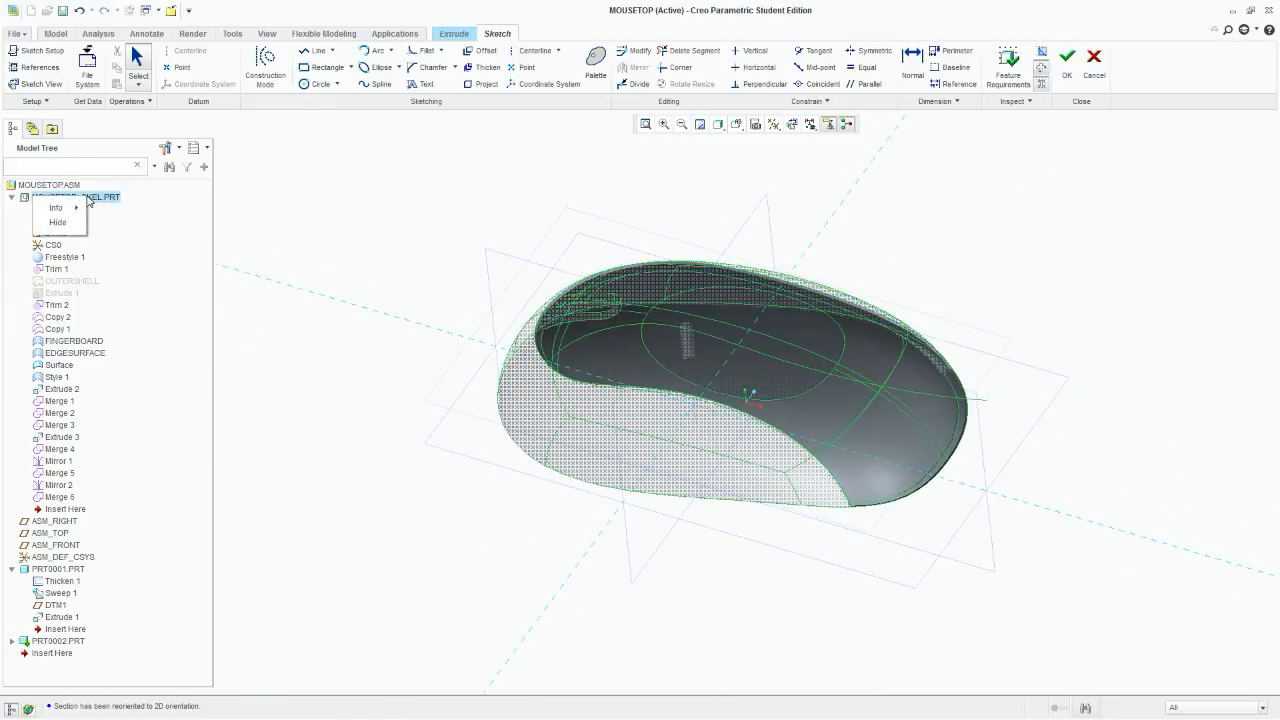
click(75, 220)
mouse_move(530, 290)
middle_down()
mouse_move(523, 340)
mouse_move(491, 291)
mouse_move(497, 269)
mouse_move(497, 320)
middle_up()
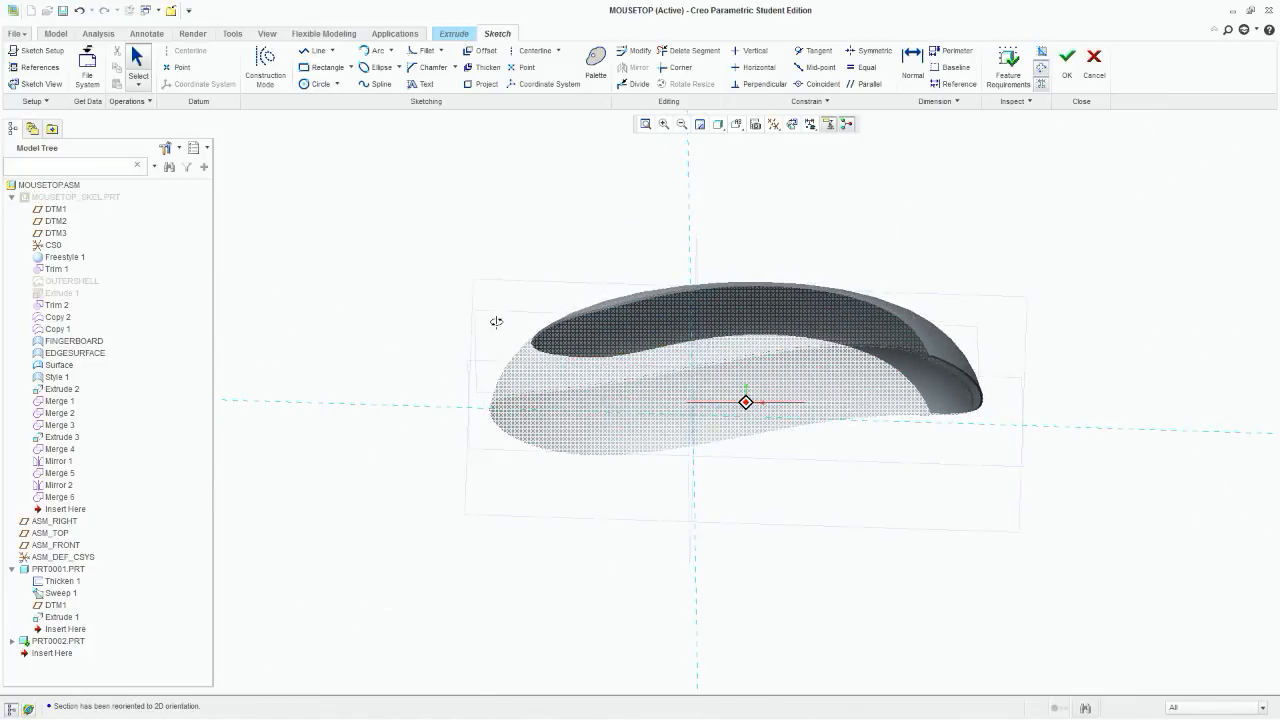
scroll(551, 350, up, 4)
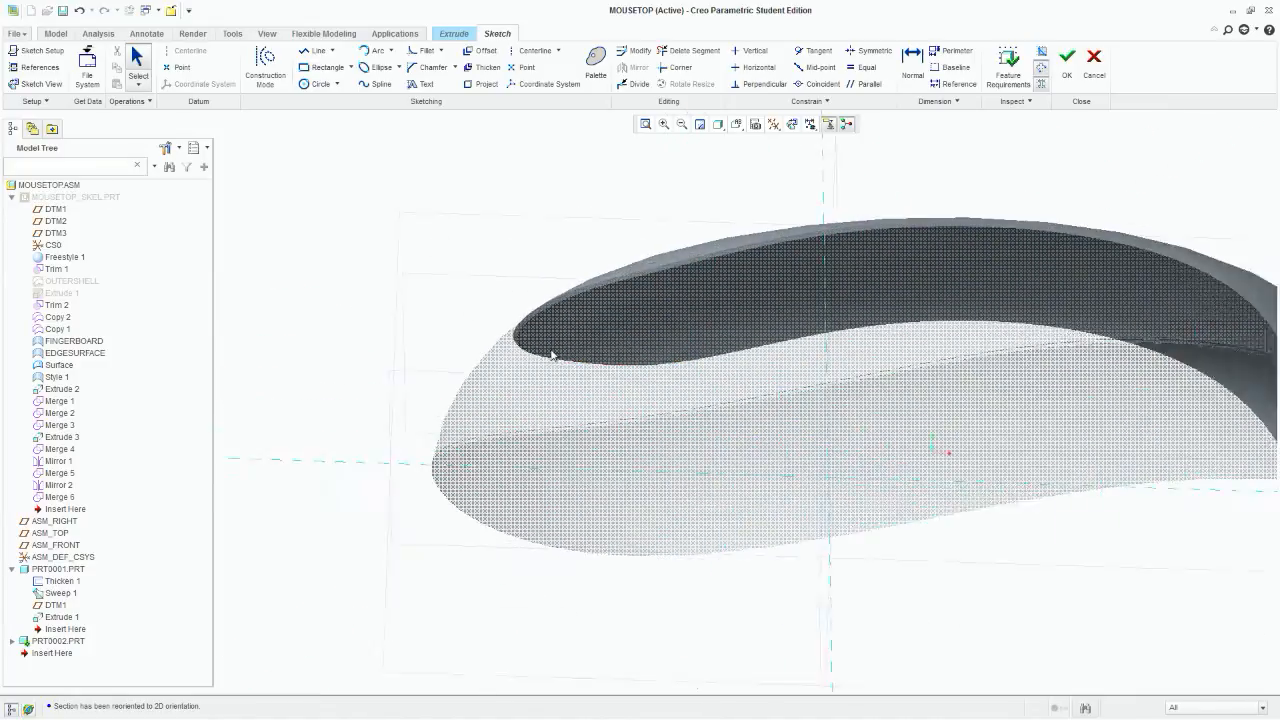
Step: Start projecting edges into the sketch and set the model's display style to Hidden Line
click(482, 87)
mouse_move(660, 400)
middle_down()
mouse_move(677, 420)
mouse_move(663, 420)
mouse_move(685, 480)
mouse_move(650, 410)
middle_up()
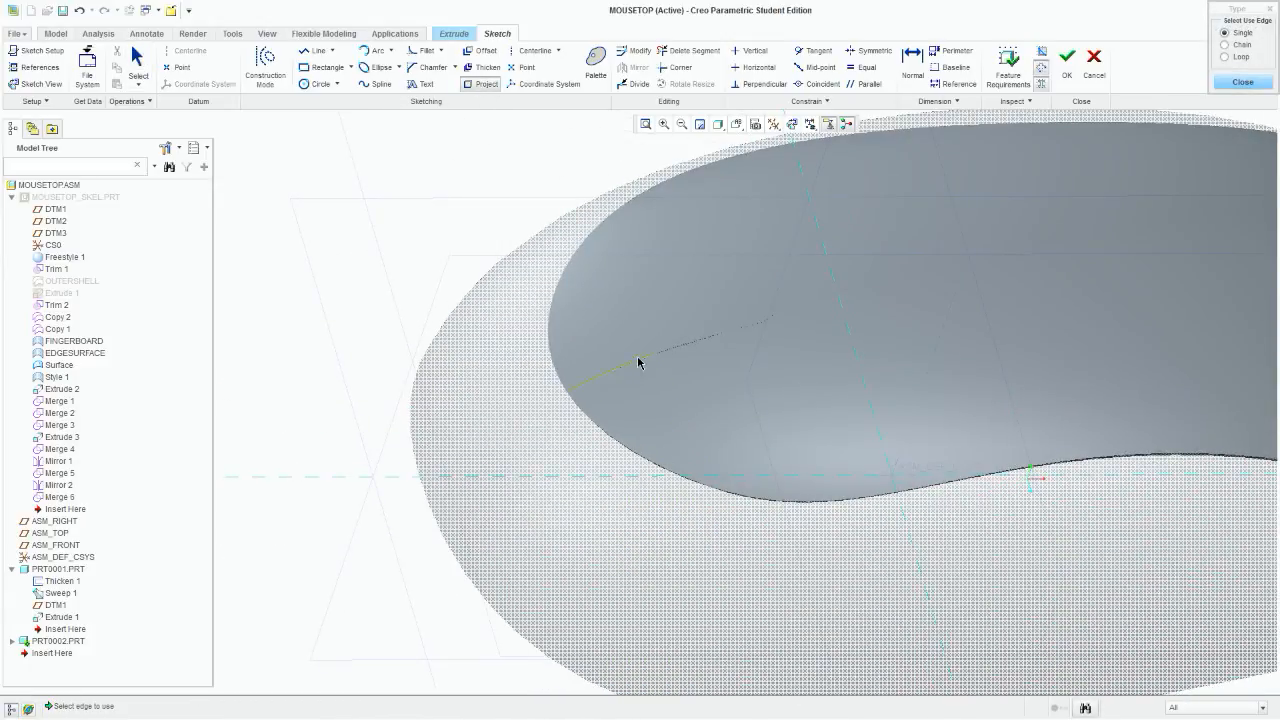
click(736, 124)
click(718, 124)
click(652, 203)
scroll(600, 396, up, 2)
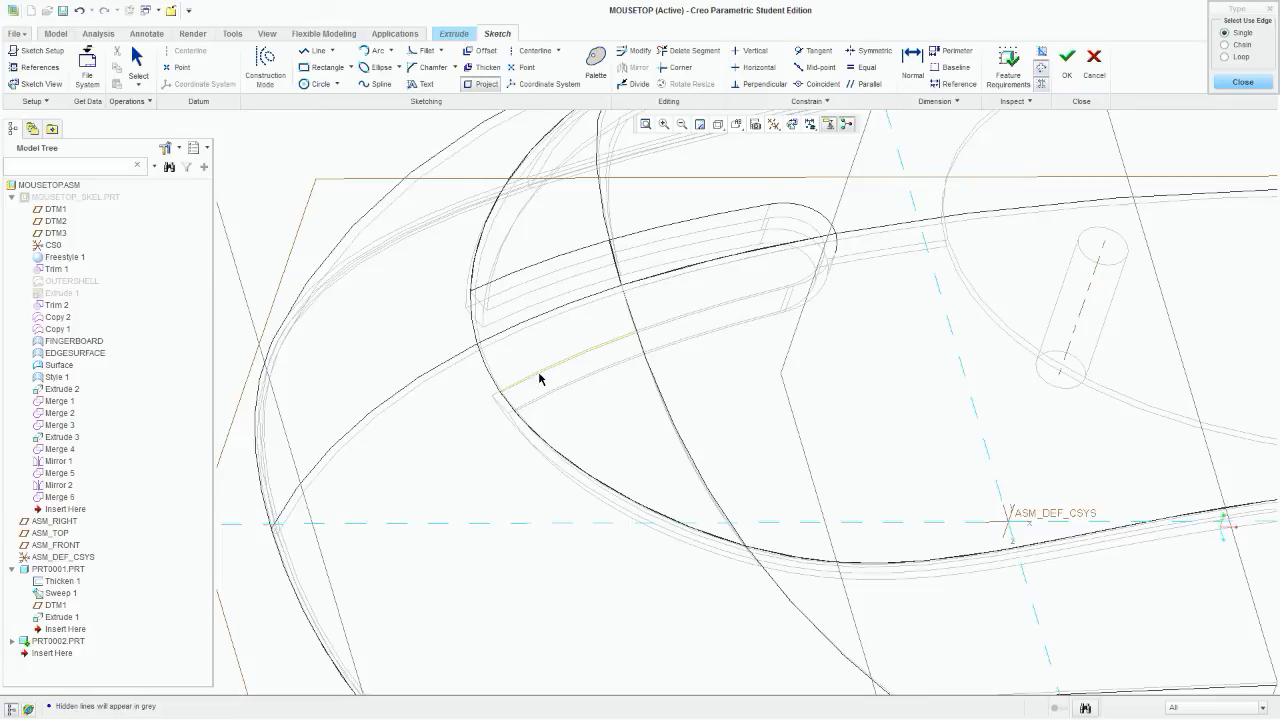
Step: Project the edges of the slot outline, both sides and the rounded end, as an open profile and finish the sketch
middle_drag(514, 392, 560, 362)
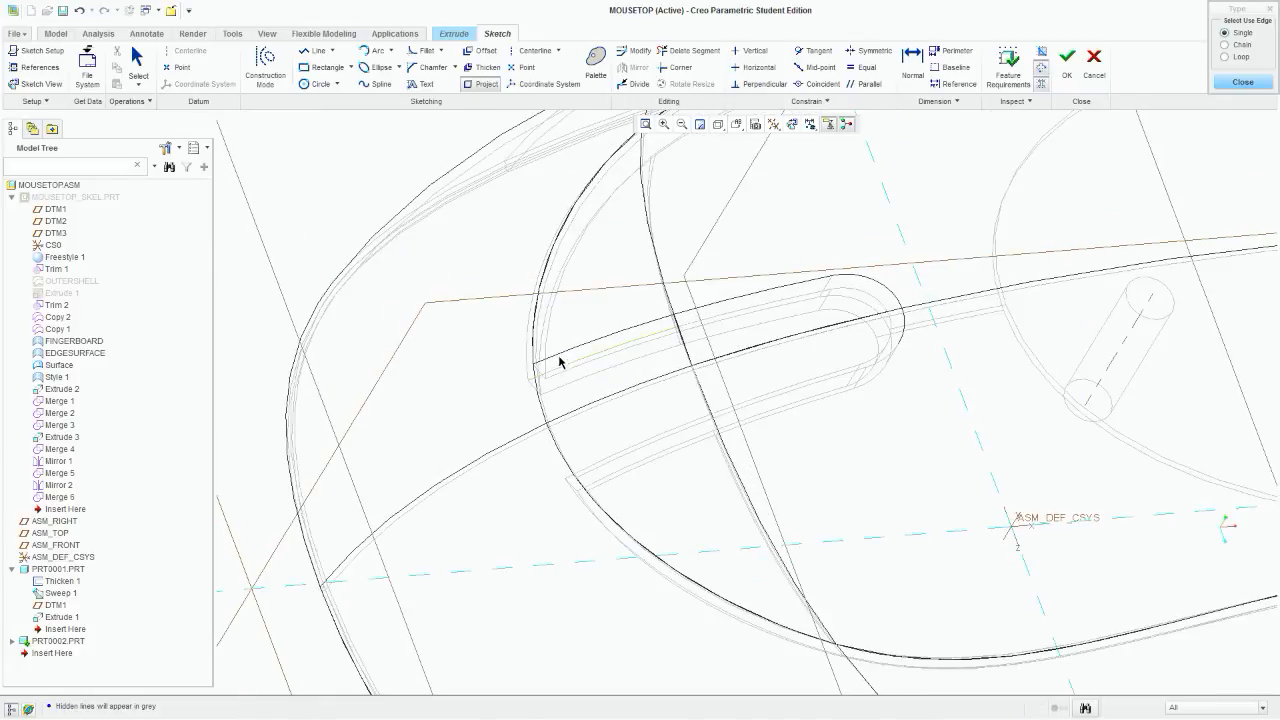
click(560, 360)
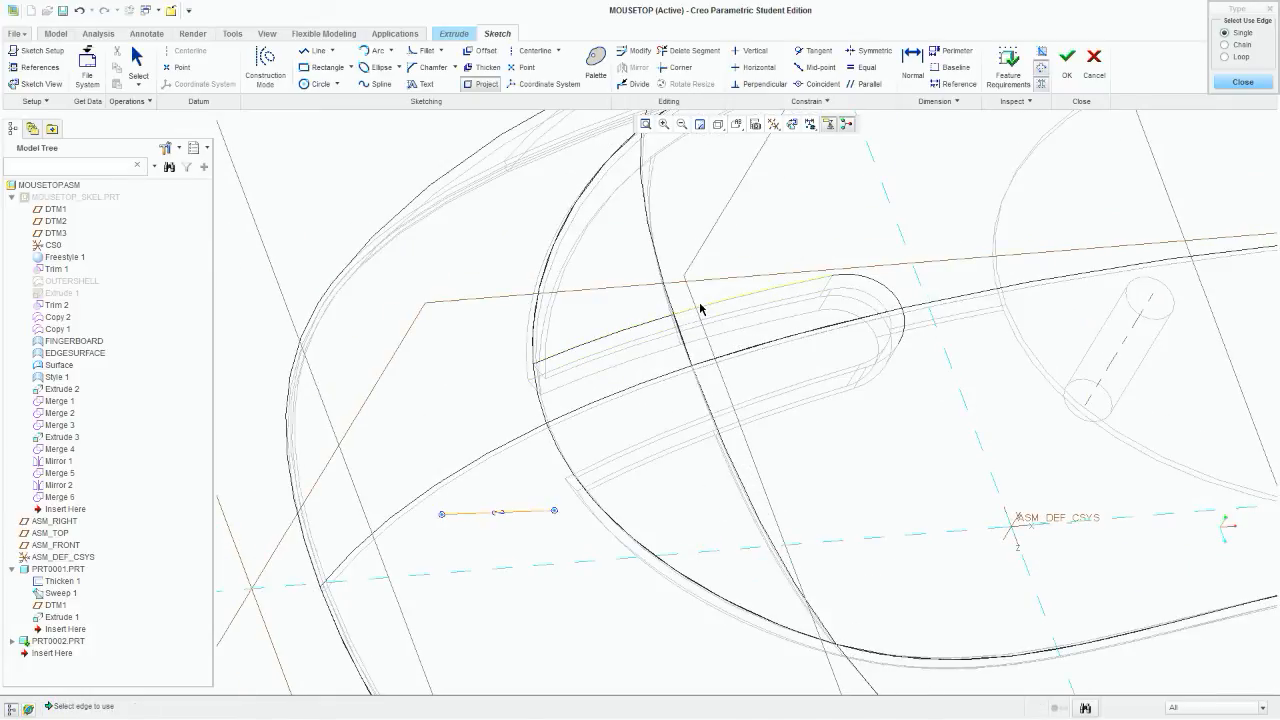
click(700, 309)
click(859, 270)
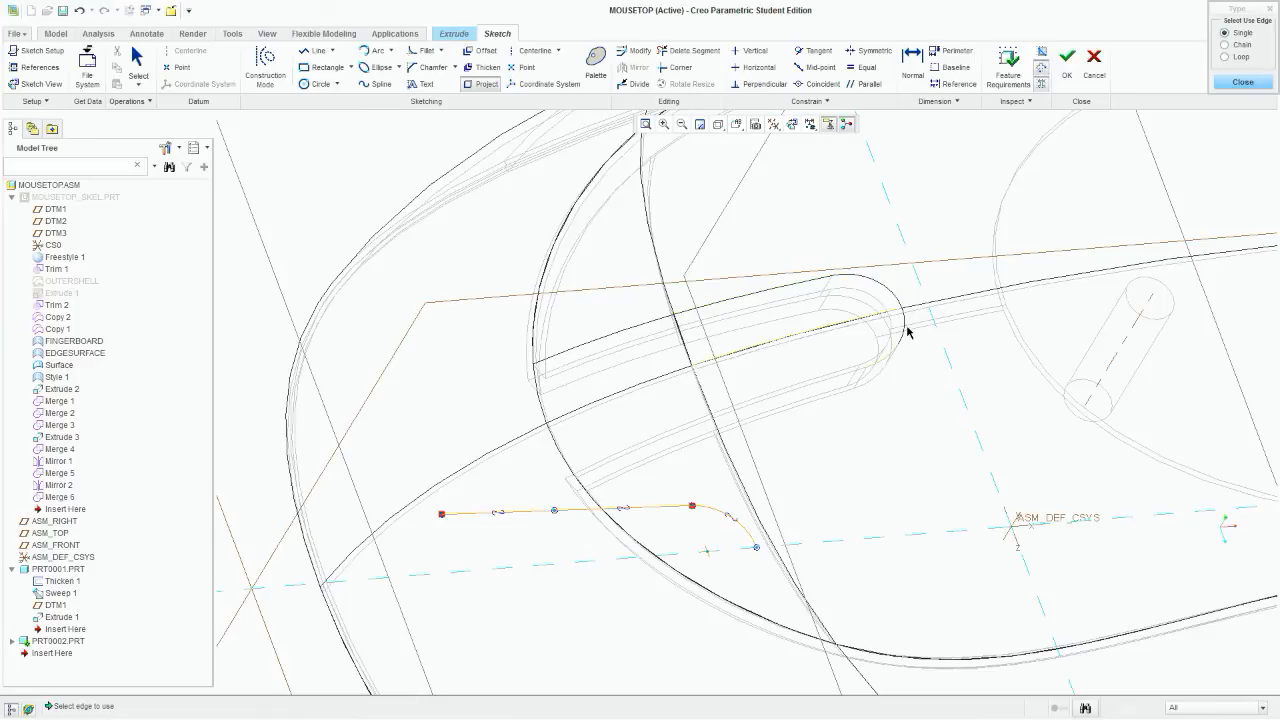
click(856, 374)
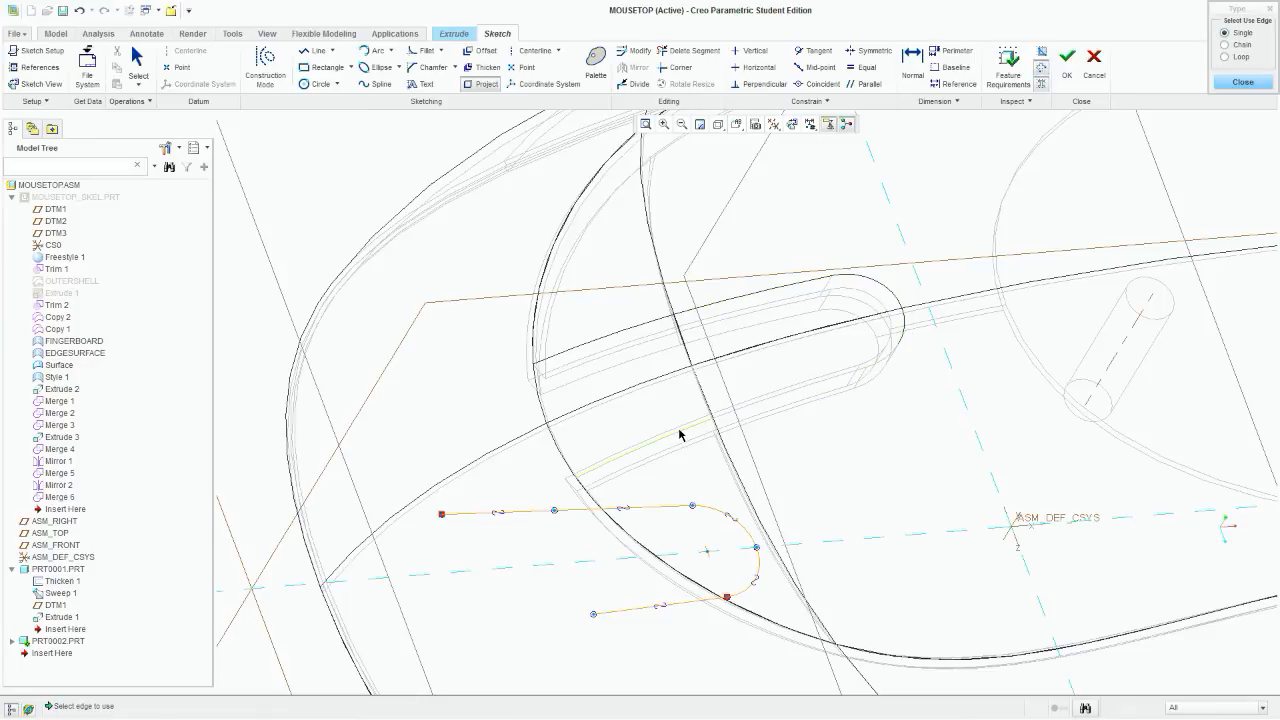
scroll(678, 295, up, 2)
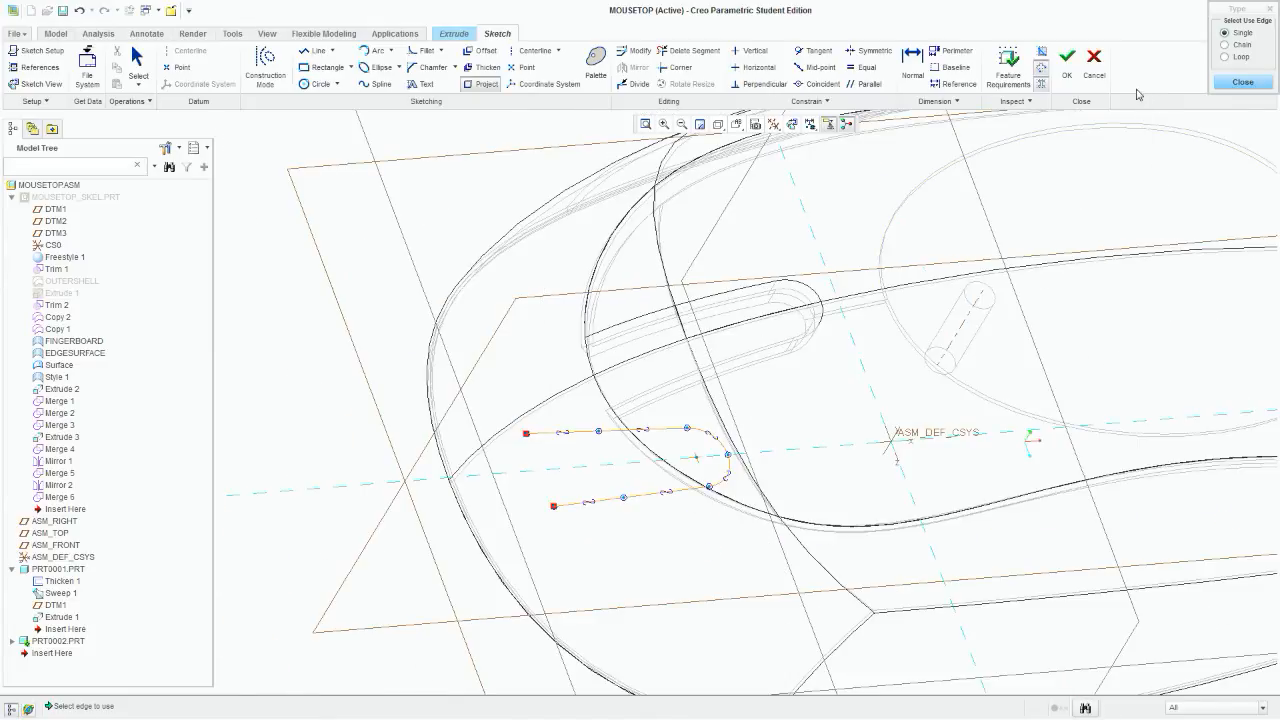
click(1224, 82)
click(1067, 75)
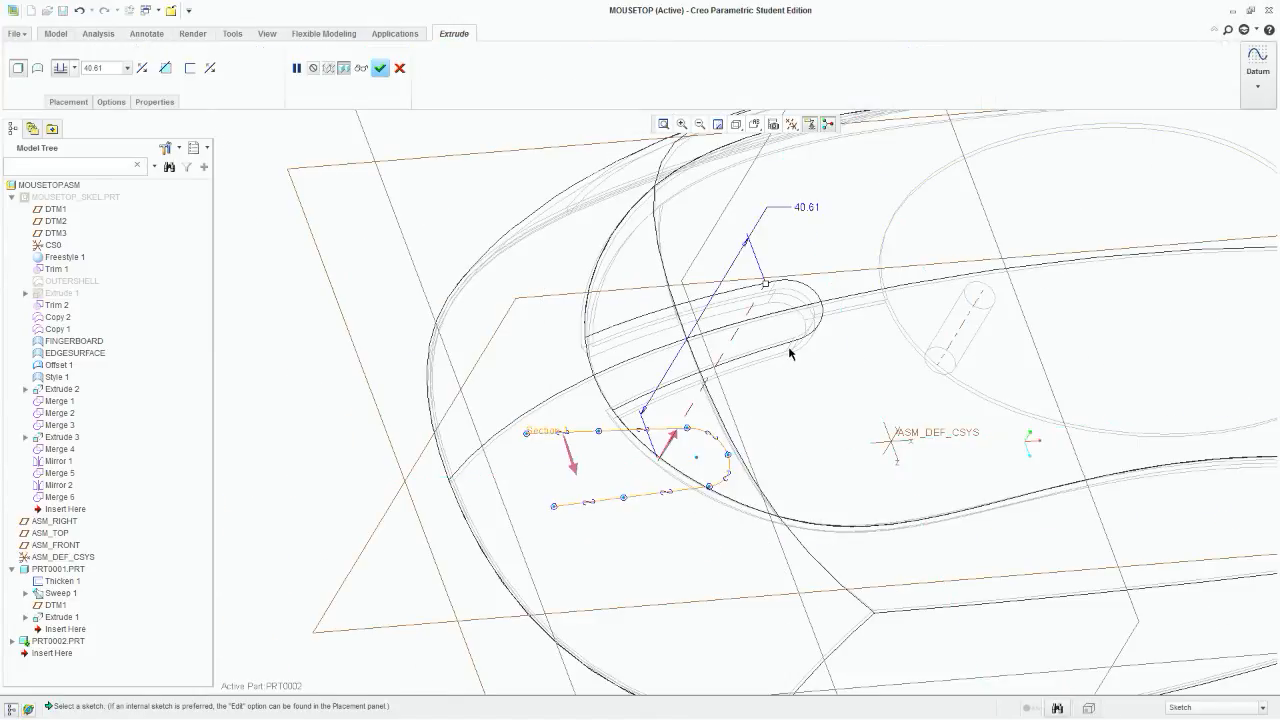
Step: Set the display style to Shading With Edges and complete the slot extrusion as a surface 40.61 deep
middle_drag(789, 351, 765, 299)
click(736, 124)
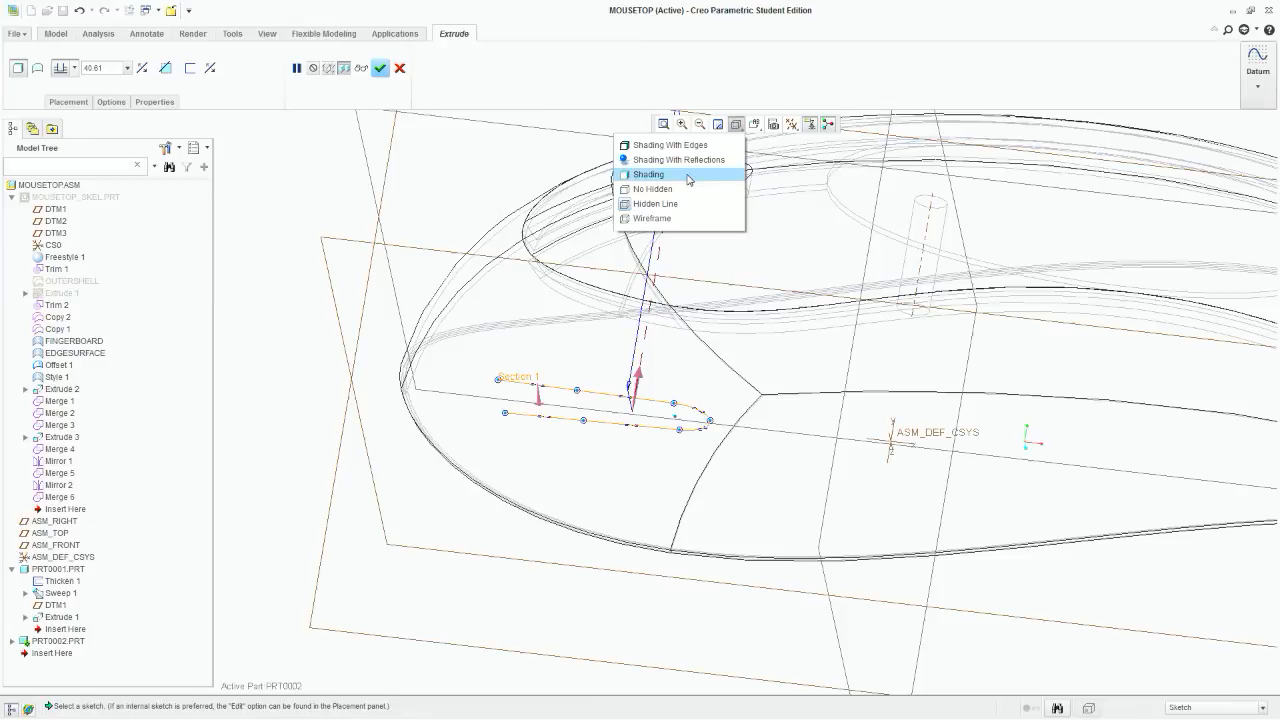
click(650, 138)
scroll(703, 378, up, 3)
middle_drag(740, 354, 718, 344)
click(39, 68)
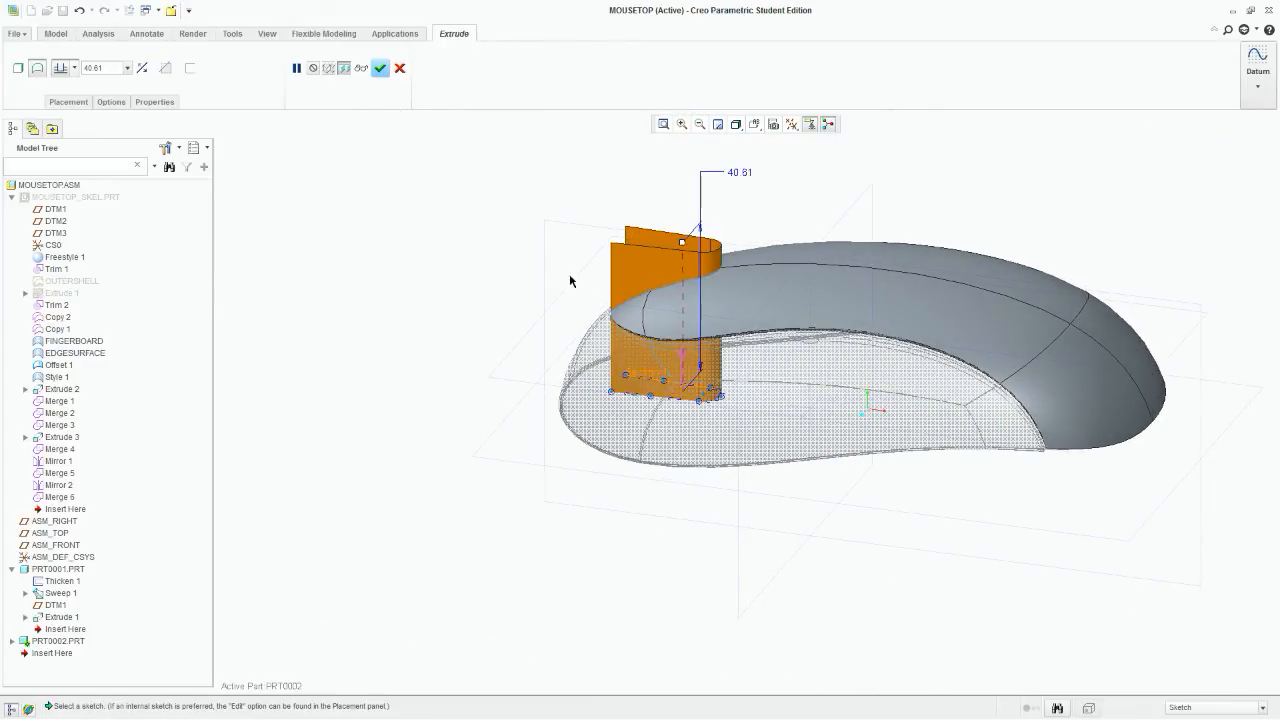
click(380, 68)
Step: Solidify the extruded slot surface with material removal to cut the slot through the cover part
middle_drag(486, 263, 541, 269)
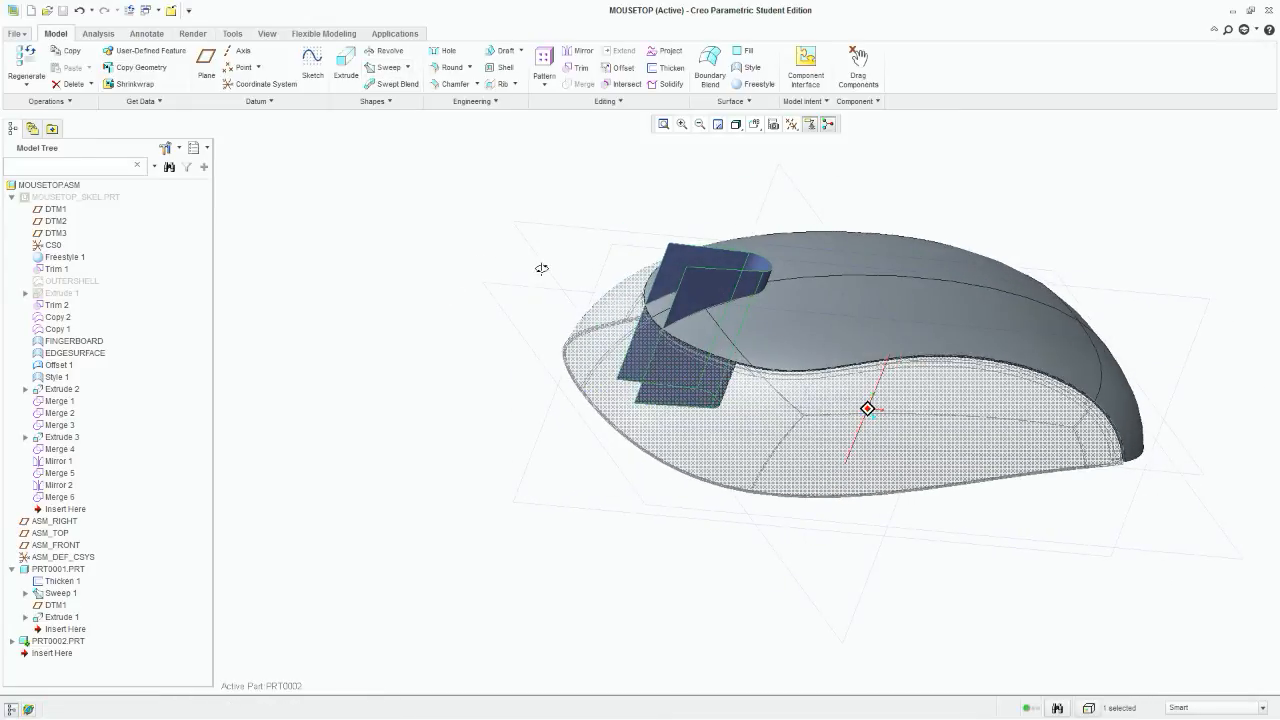
click(670, 86)
click(44, 69)
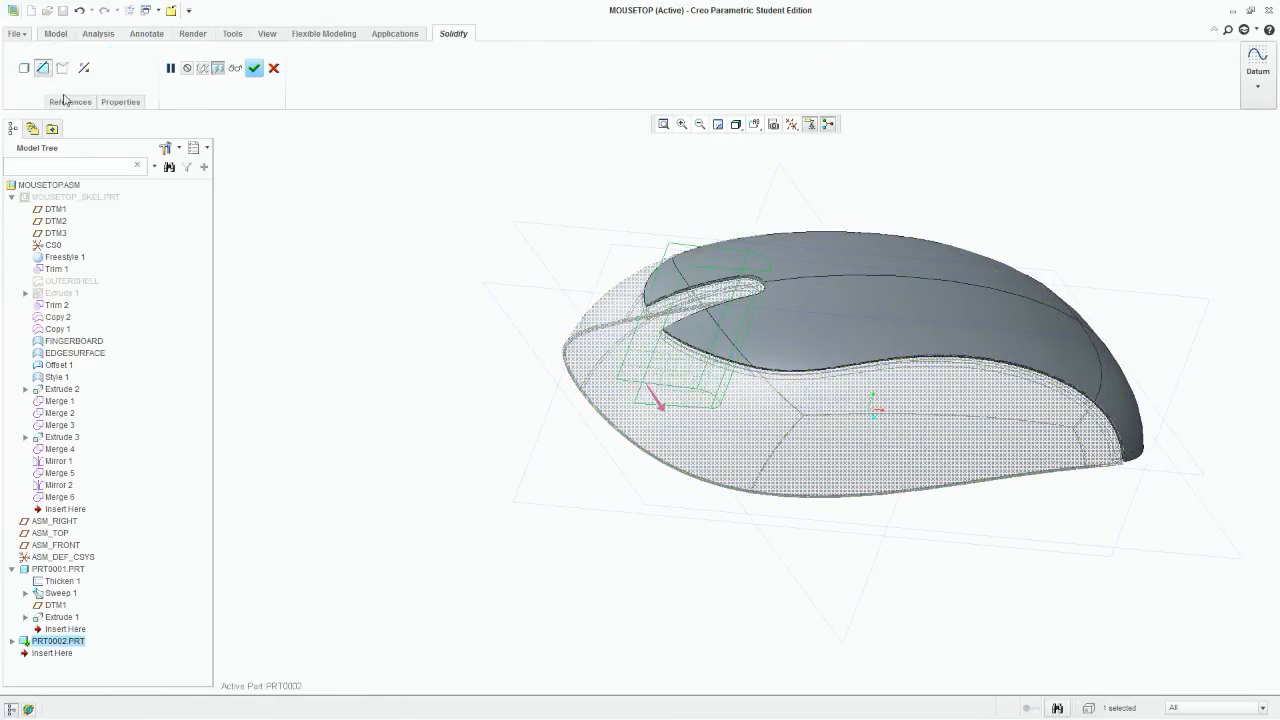
middle_drag(686, 434, 745, 378)
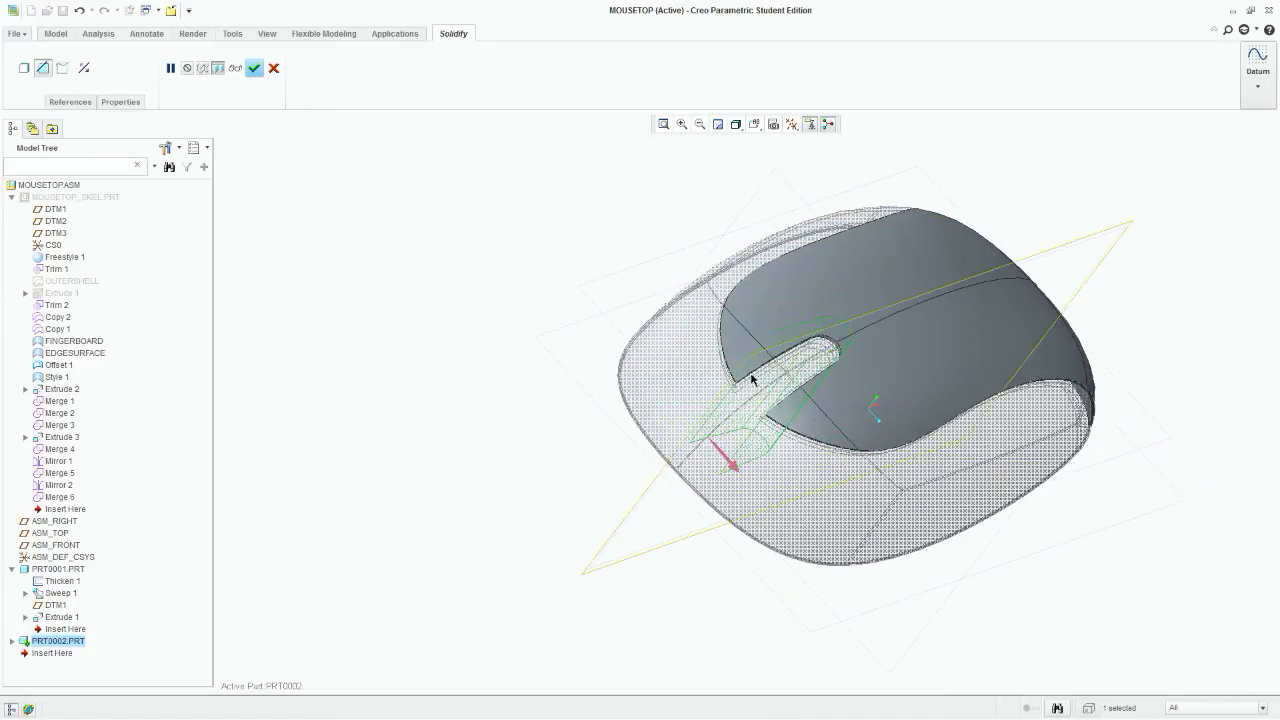
click(256, 69)
Step: Activate the top-level assembly MOUSETOP.ASM and save it
mouse_move(483, 354)
middle_down()
mouse_move(560, 457)
mouse_move(571, 543)
mouse_move(515, 505)
mouse_move(505, 458)
middle_up()
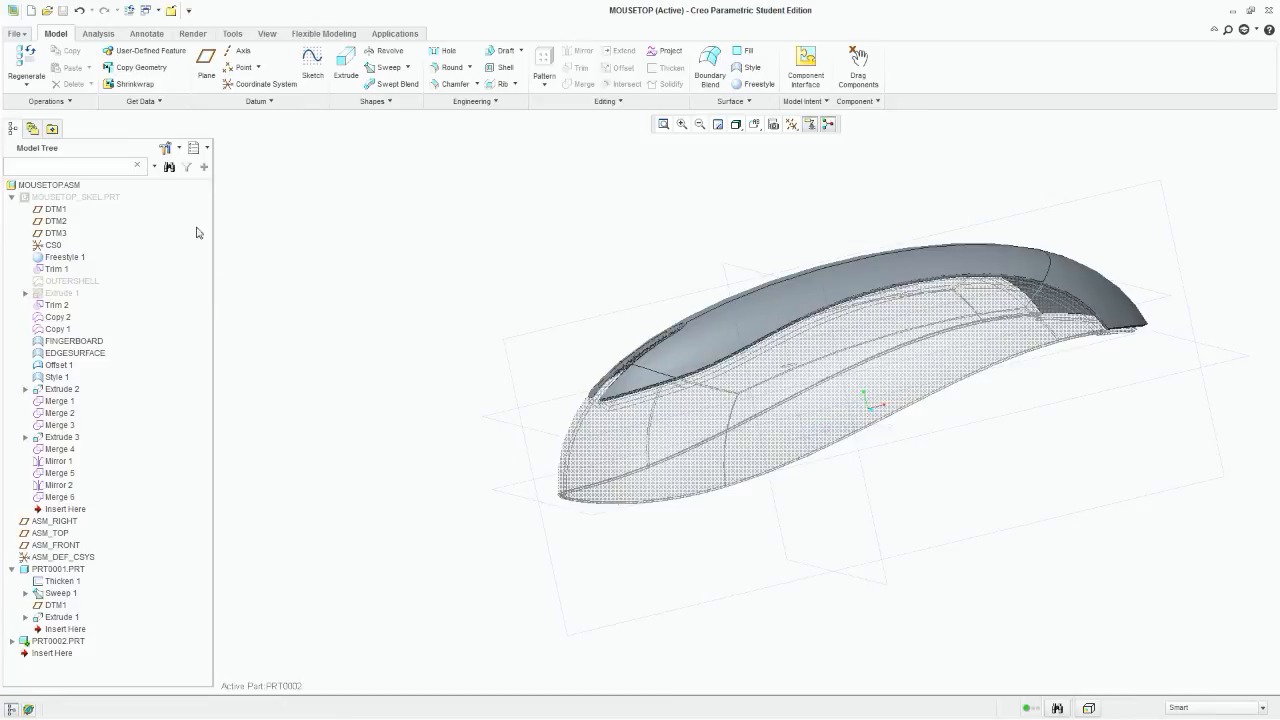
right_click(65, 186)
click(90, 200)
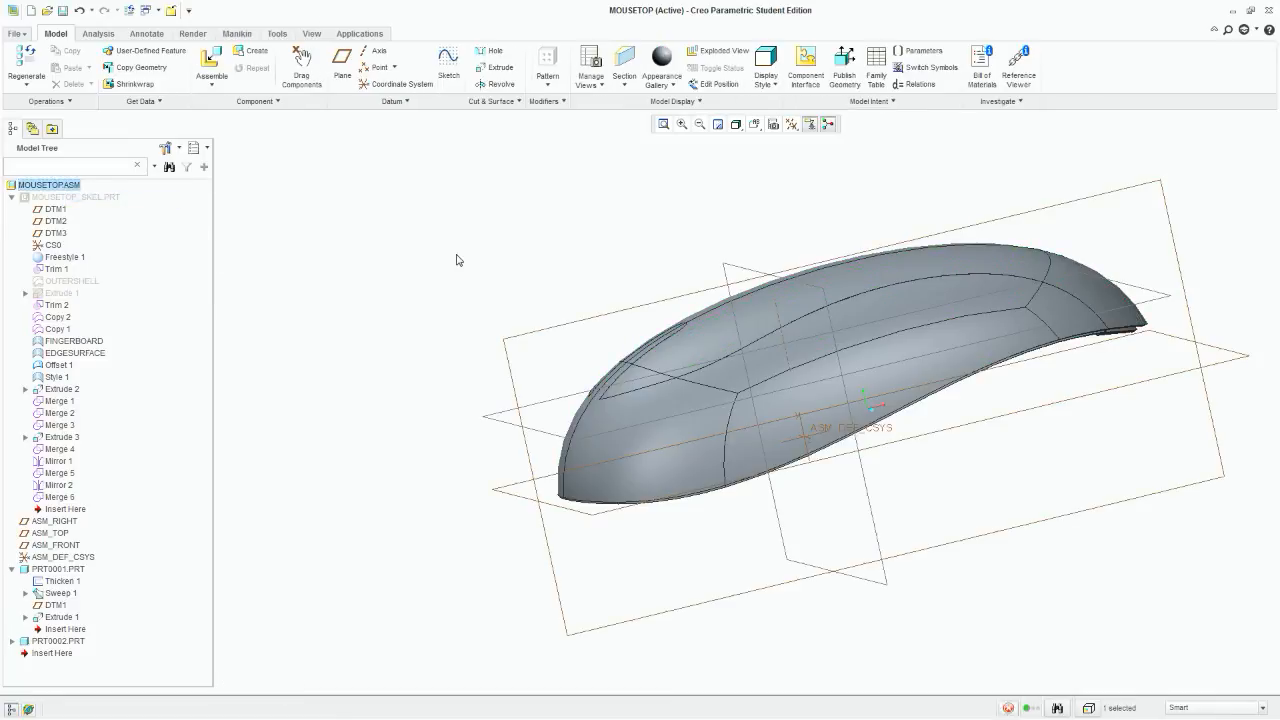
mouse_move(510, 450)
middle_down()
mouse_move(543, 460)
mouse_move(534, 469)
middle_up()
key(ctrl+s)
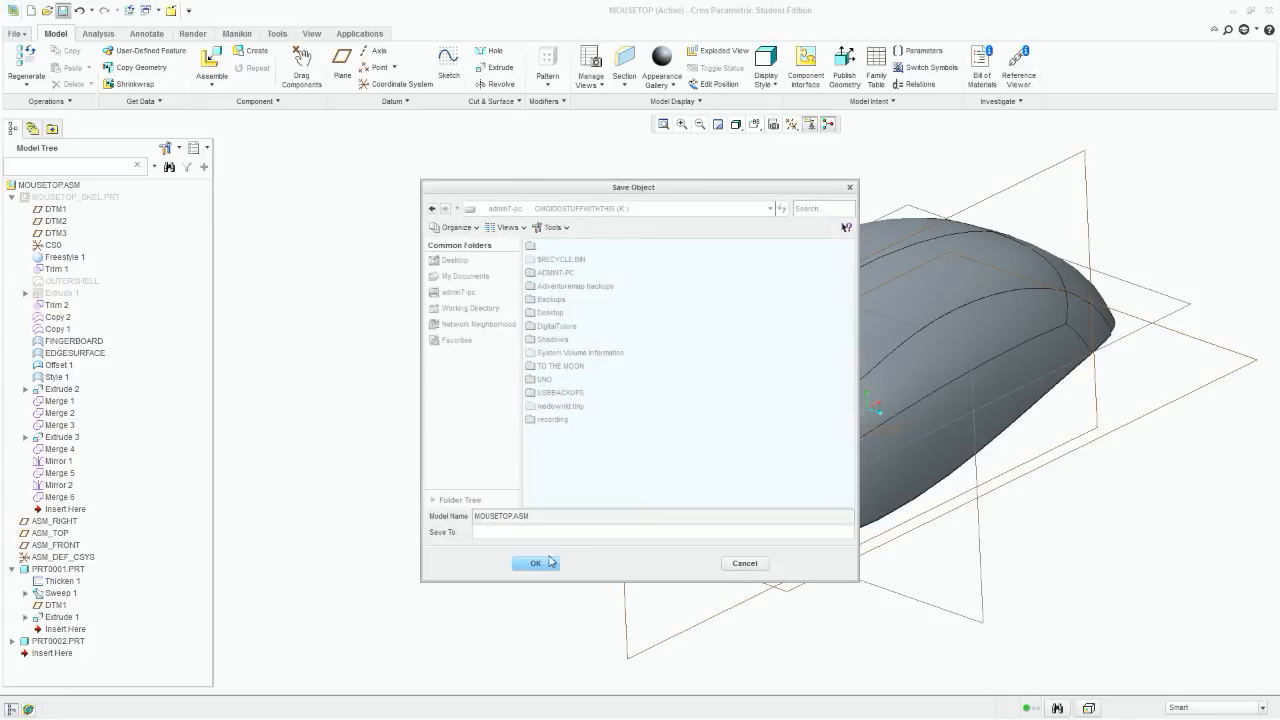
click(542, 548)
mouse_move(437, 335)
middle_down()
mouse_move(446, 317)
mouse_move(428, 362)
mouse_move(392, 238)
mouse_move(400, 337)
middle_up()
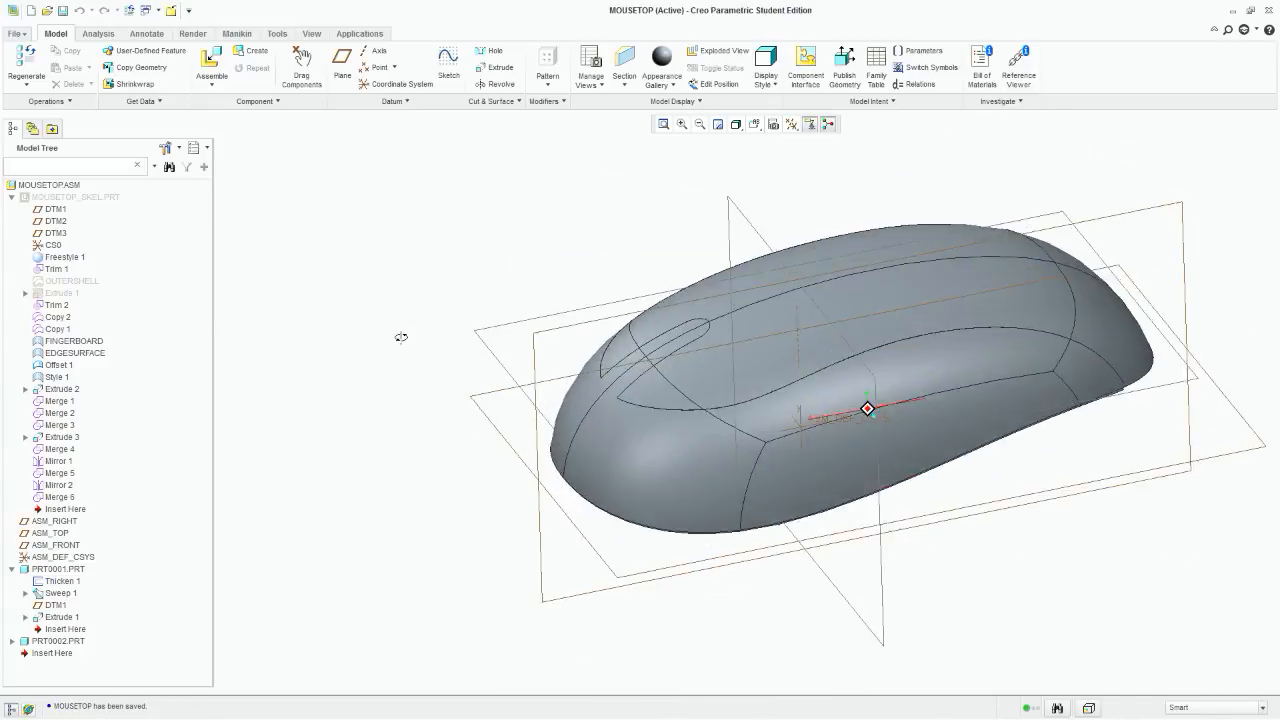